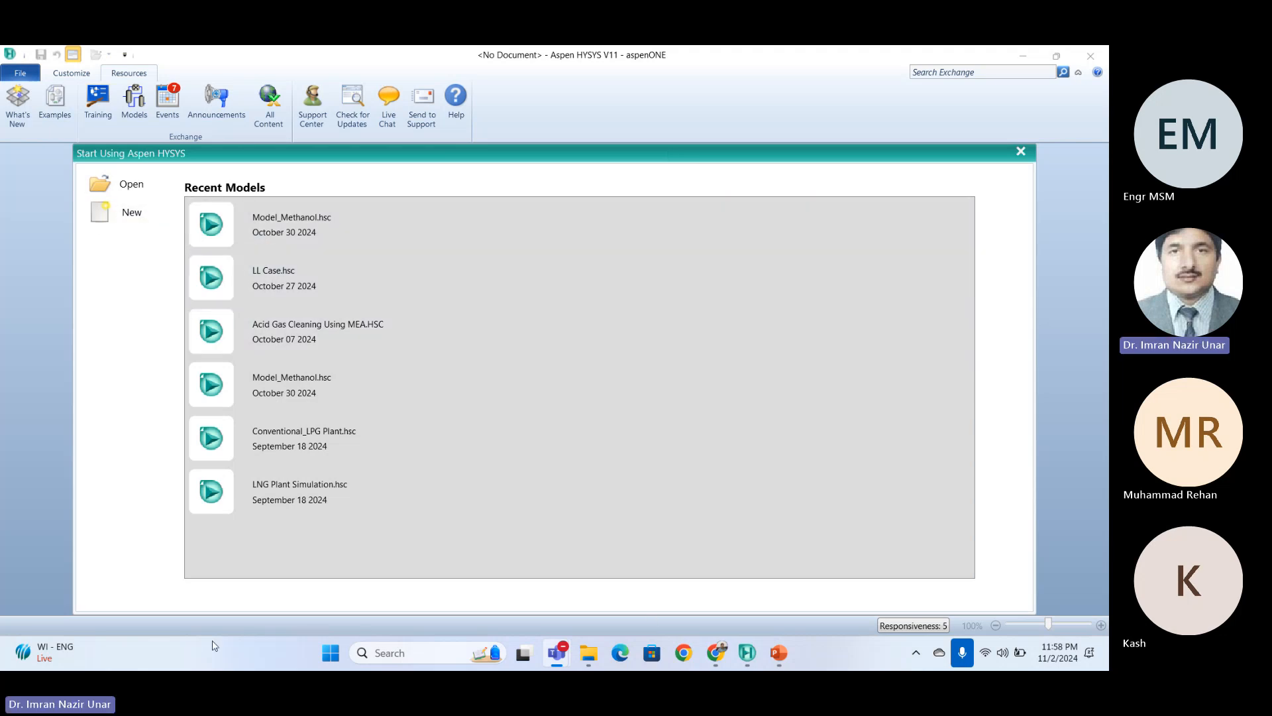
Open Word from the system search and create a blank document.
{"action": "left_click", "coordinate": [331, 653]}
{"action": "type", "text": "k"}
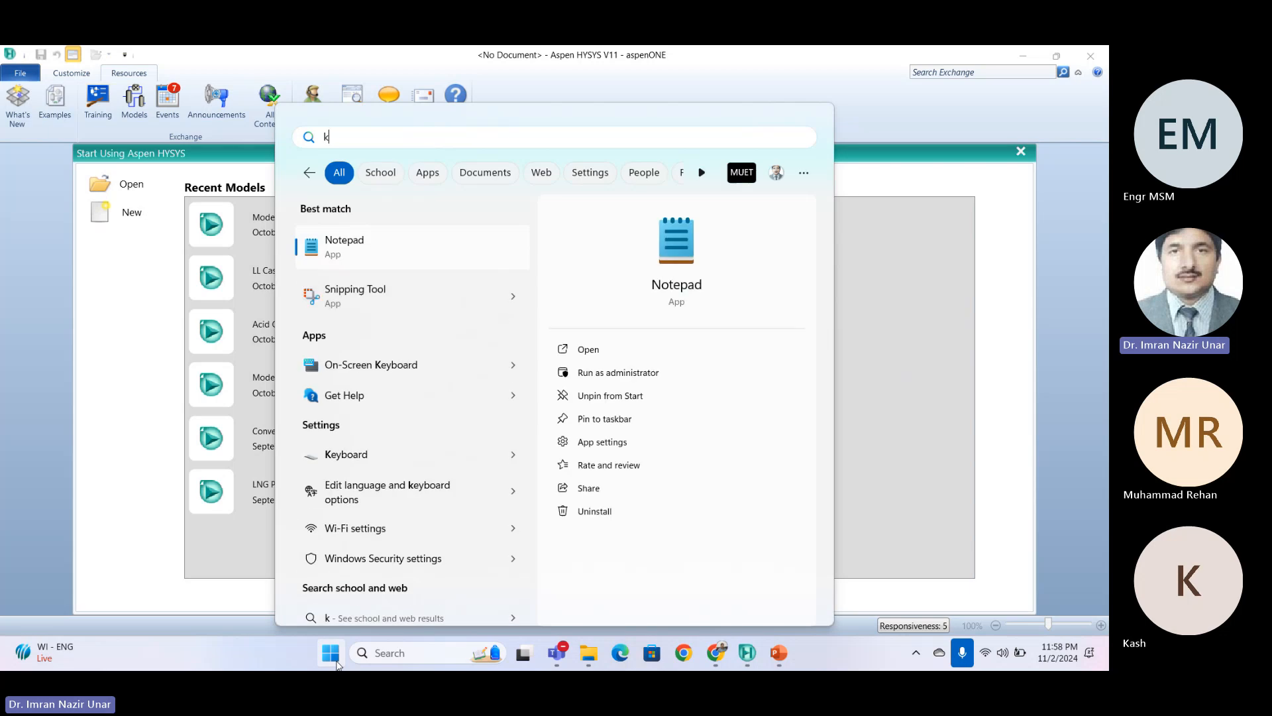
{"action": "key", "text": "BackSpace"}
{"action": "type", "text": "ch"}
{"action": "key", "text": "BackSpace"}
{"action": "key", "text": "BackSpace"}
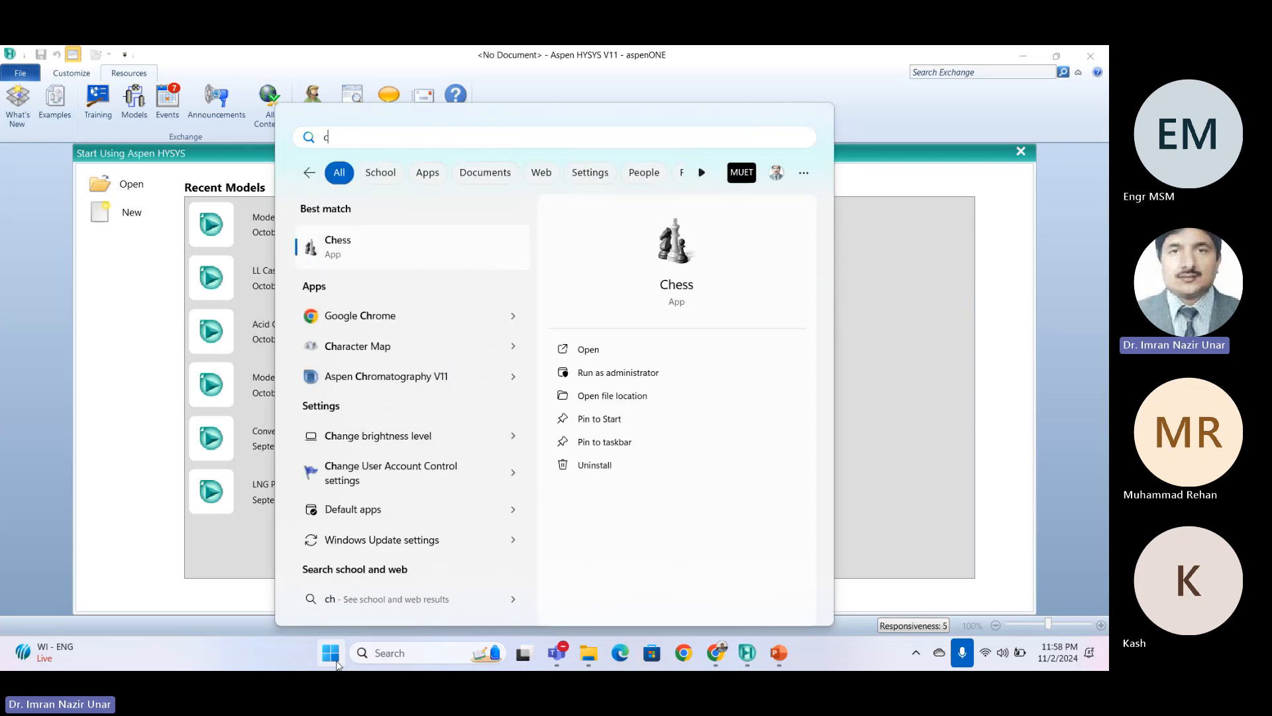
{"action": "type", "text": "word"}
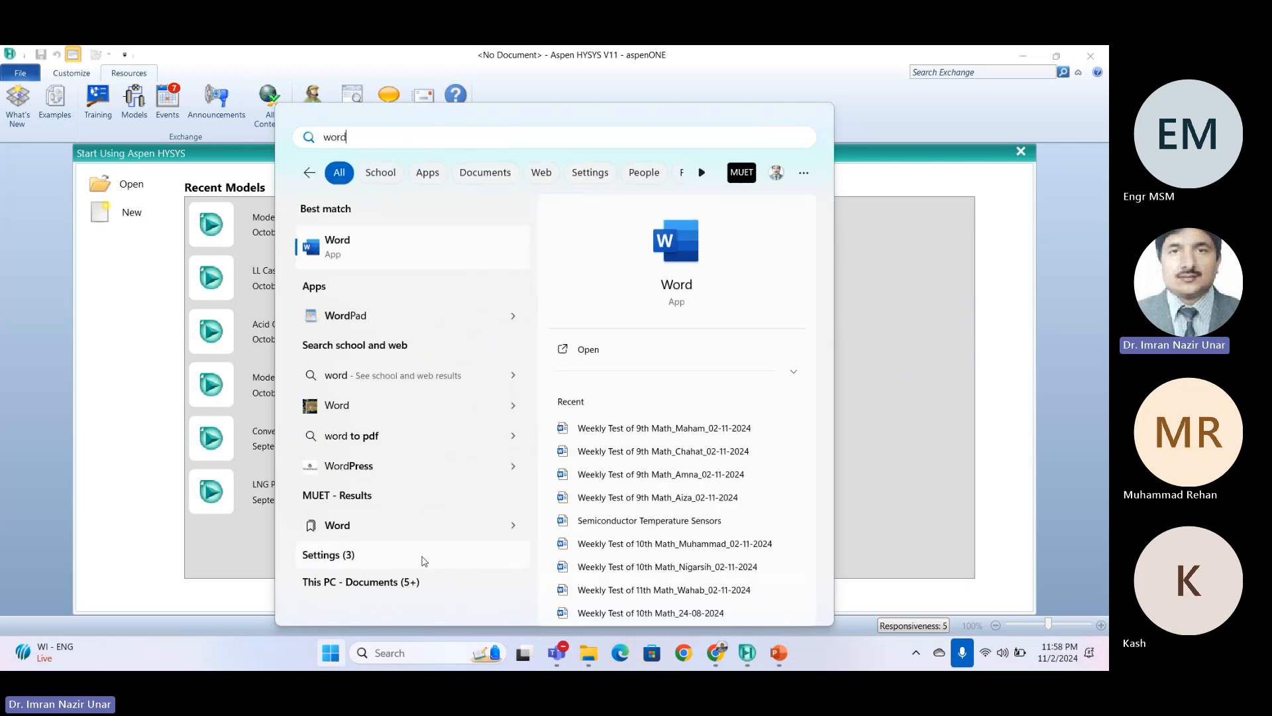
{"action": "left_click", "coordinate": [381, 244]}
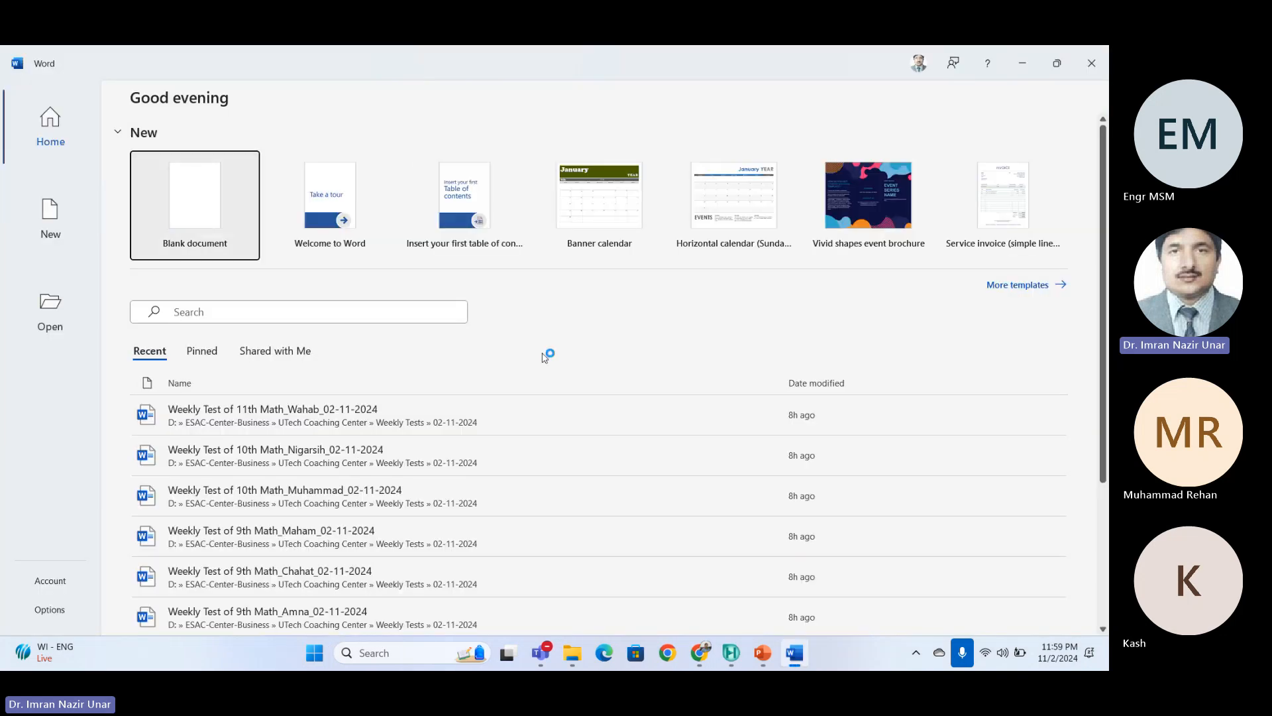
{"action": "left_click", "coordinate": [206, 189]}
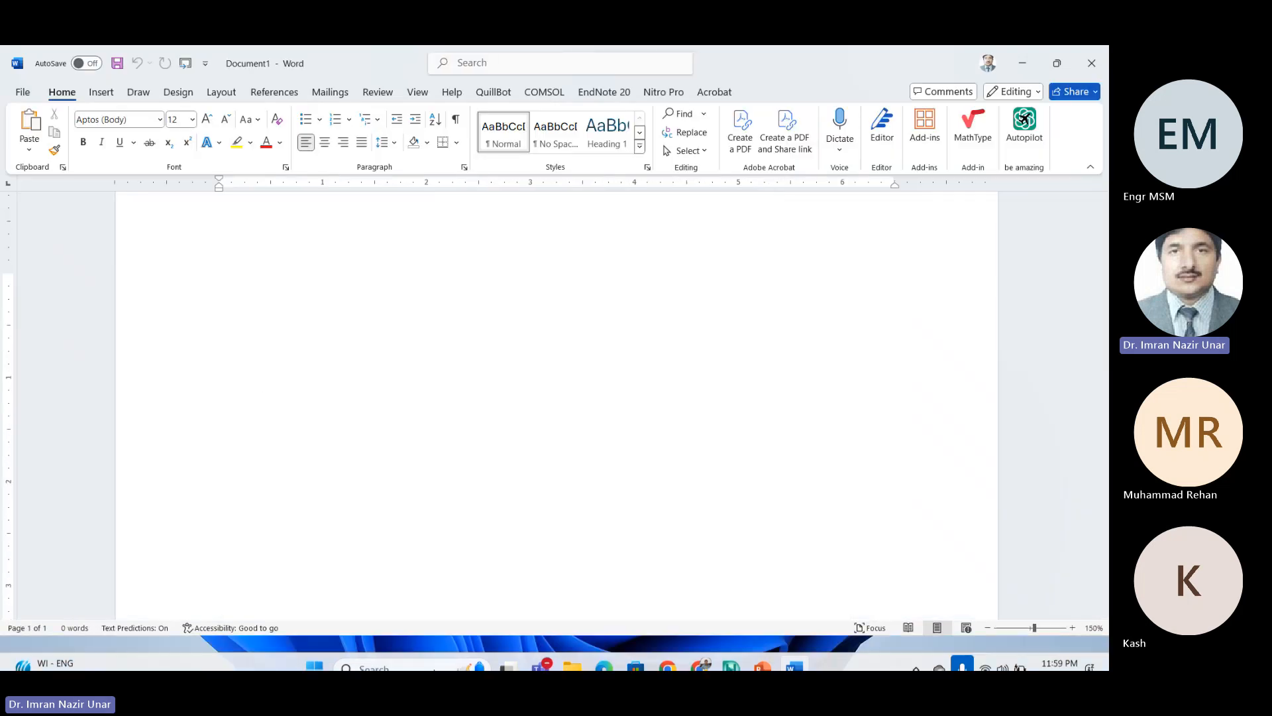
Enlarge the font size to 27 and write the reaction "CH4 + O2 → CO2 + H2O" in the document.
{"action": "key", "text": "ctrl+bracketright"}
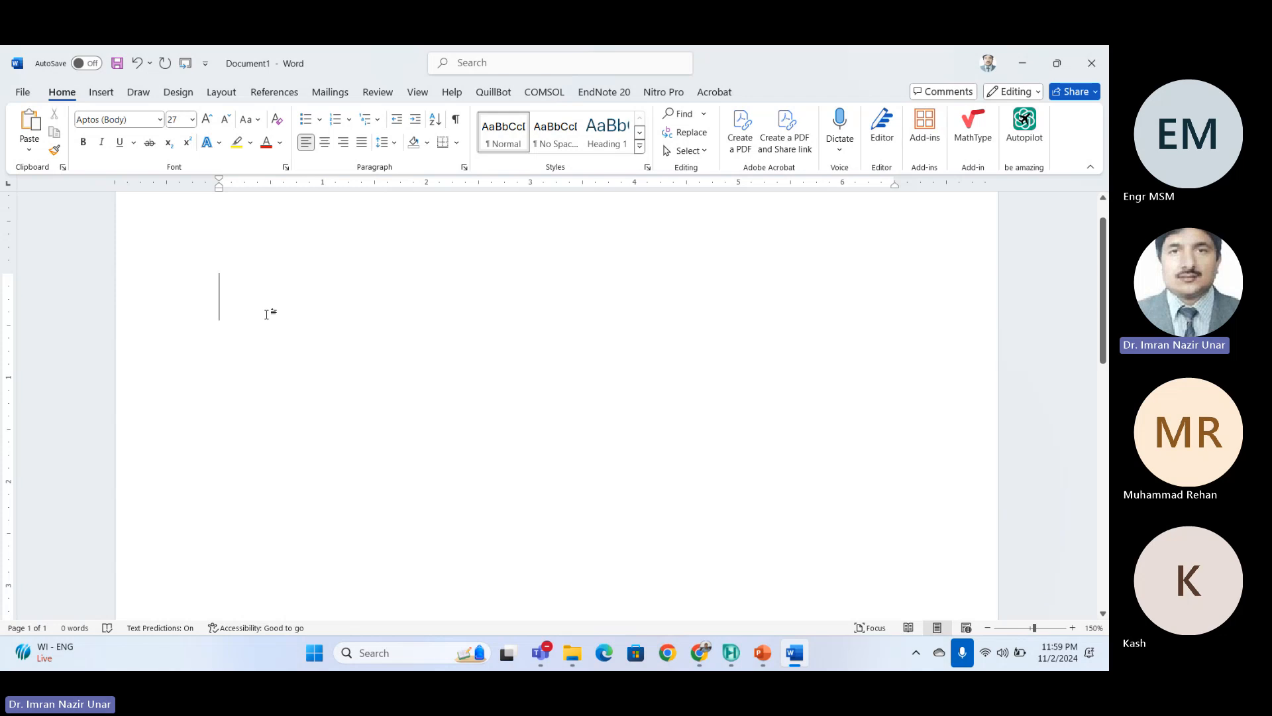
{"action": "type", "text": "Ch"}
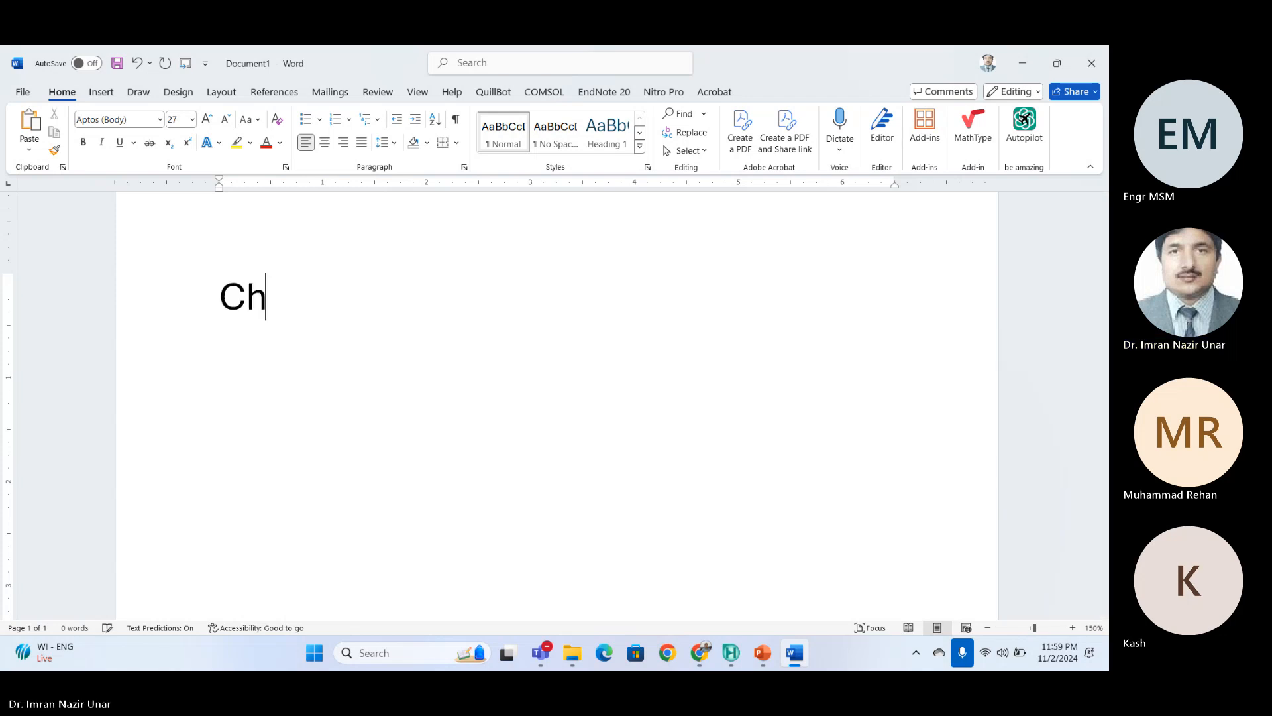
{"action": "key", "text": "BackSpace"}
{"action": "type", "text": "H4"}
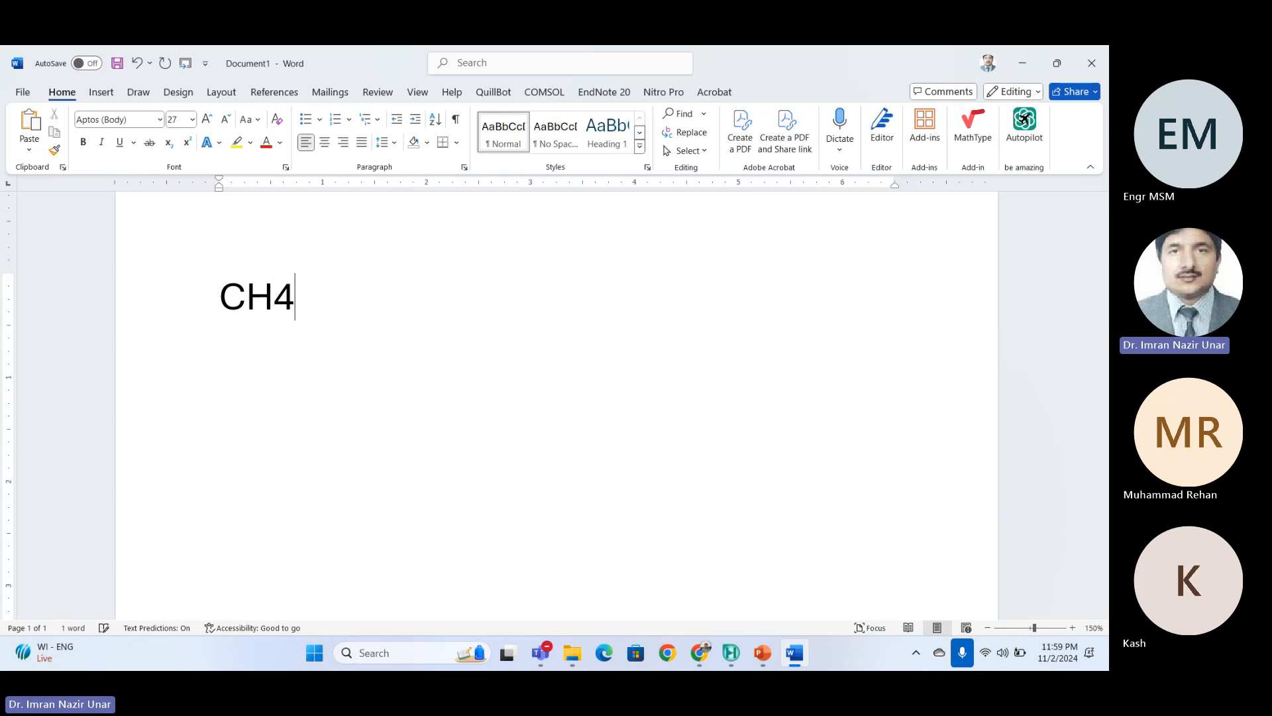
{"action": "type", "text": " + O2"}
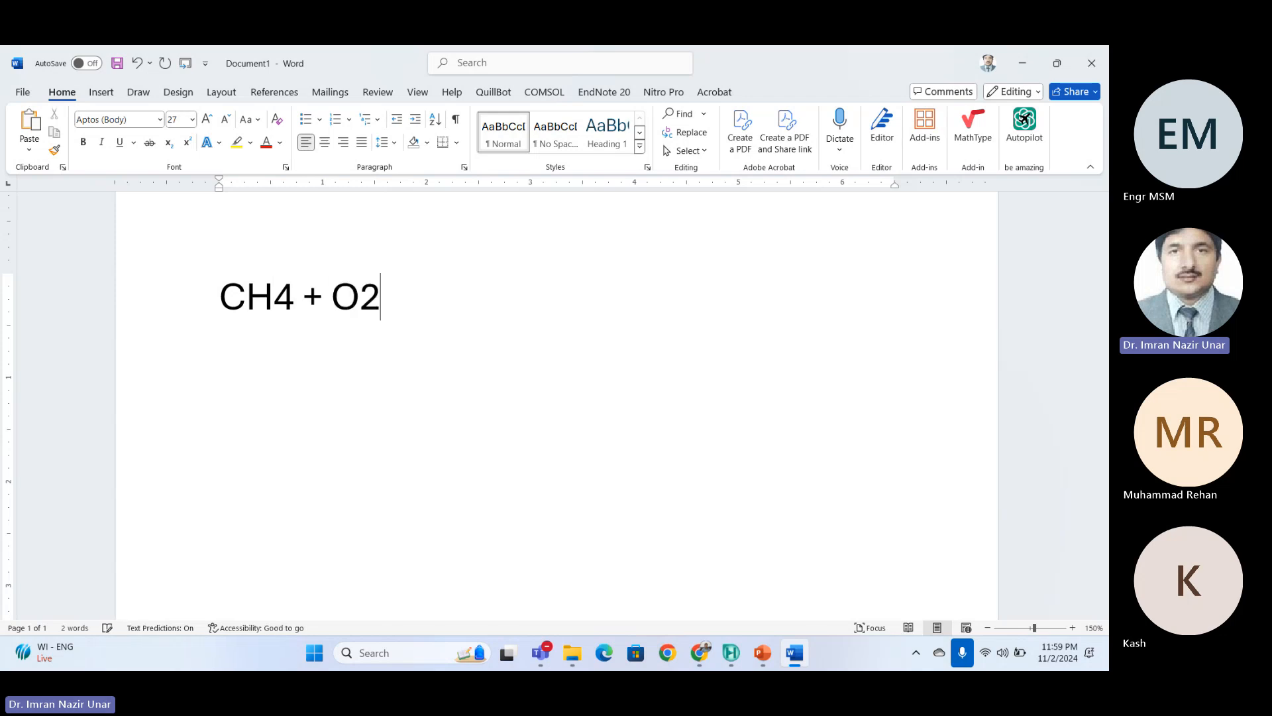
{"action": "type", "text": " -->"}
{"action": "type", "text": " CO2 "}
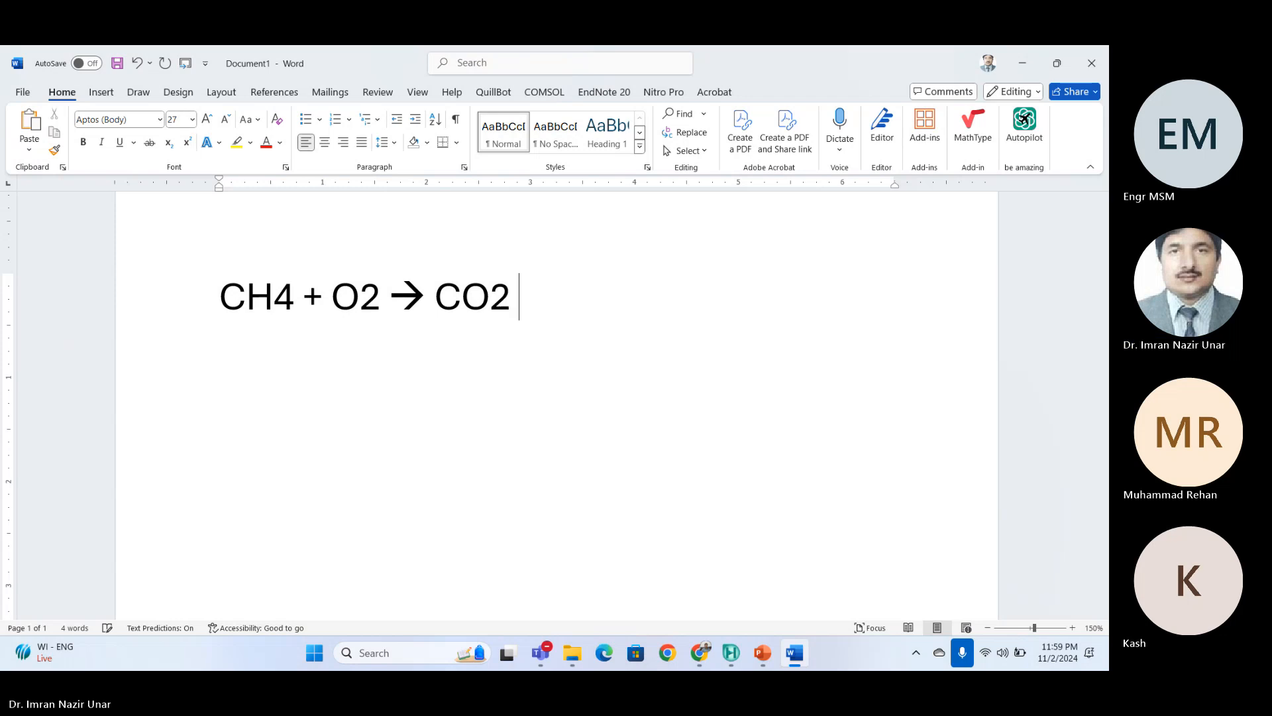
{"action": "type", "text": "+ H2"}
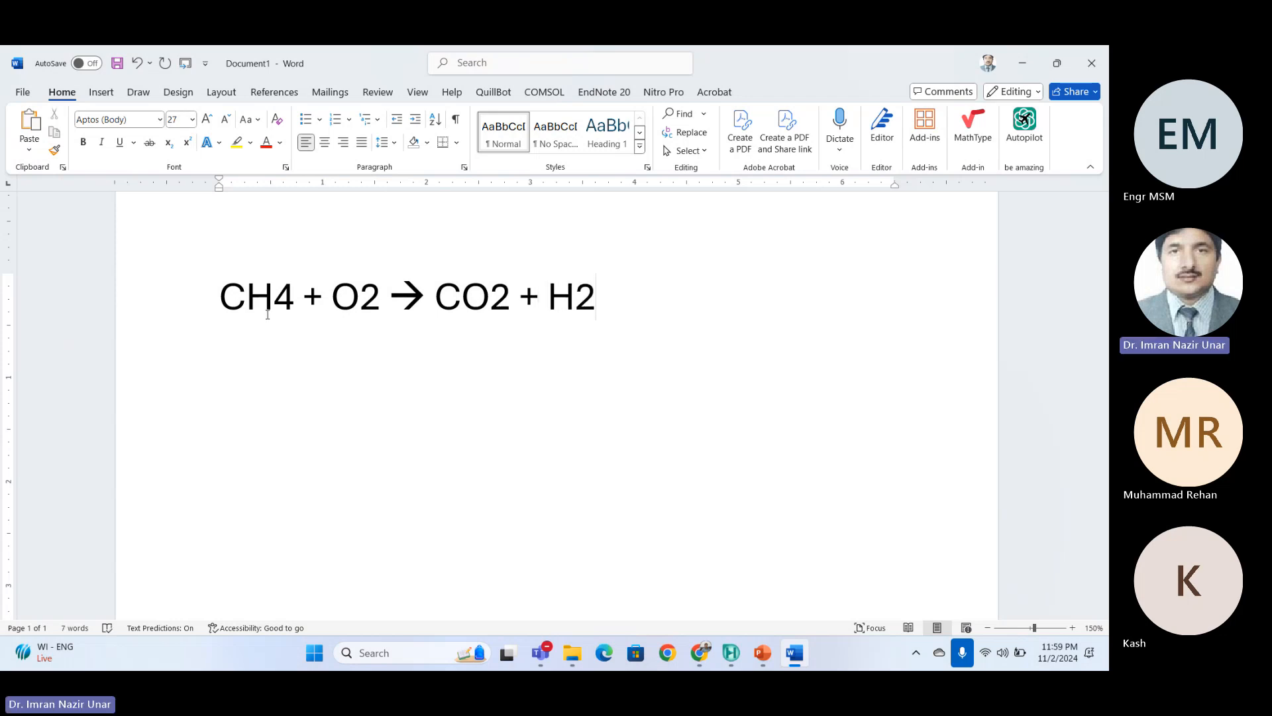
{"action": "type", "text": "O"}
Format the 2 in H2O and the 2 in CO2 as subscripts.
{"action": "key", "text": "shift+Right"}
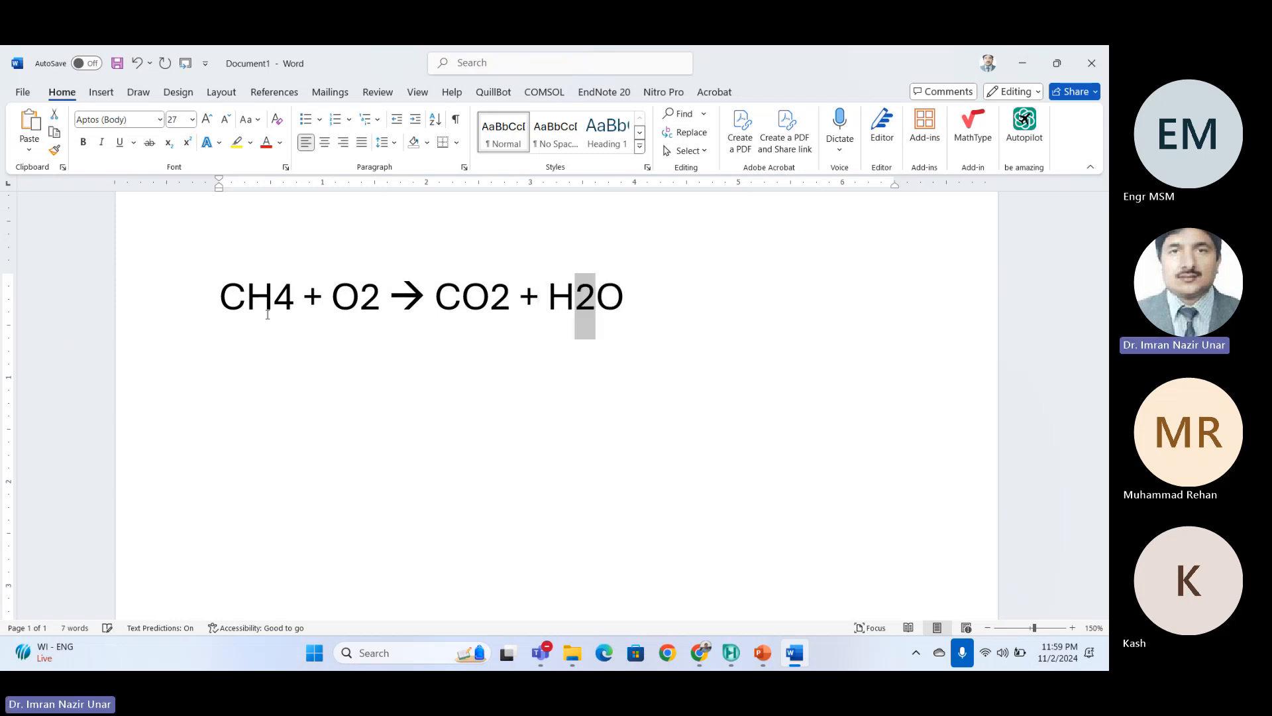
{"action": "key", "text": "ctrl+equal"}
{"action": "key", "text": "Left"}
{"action": "key", "text": "Left"}
{"action": "key", "text": "Left"}
{"action": "key", "text": "Left"}
{"action": "key", "text": "Left"}
{"action": "key", "text": "Left"}
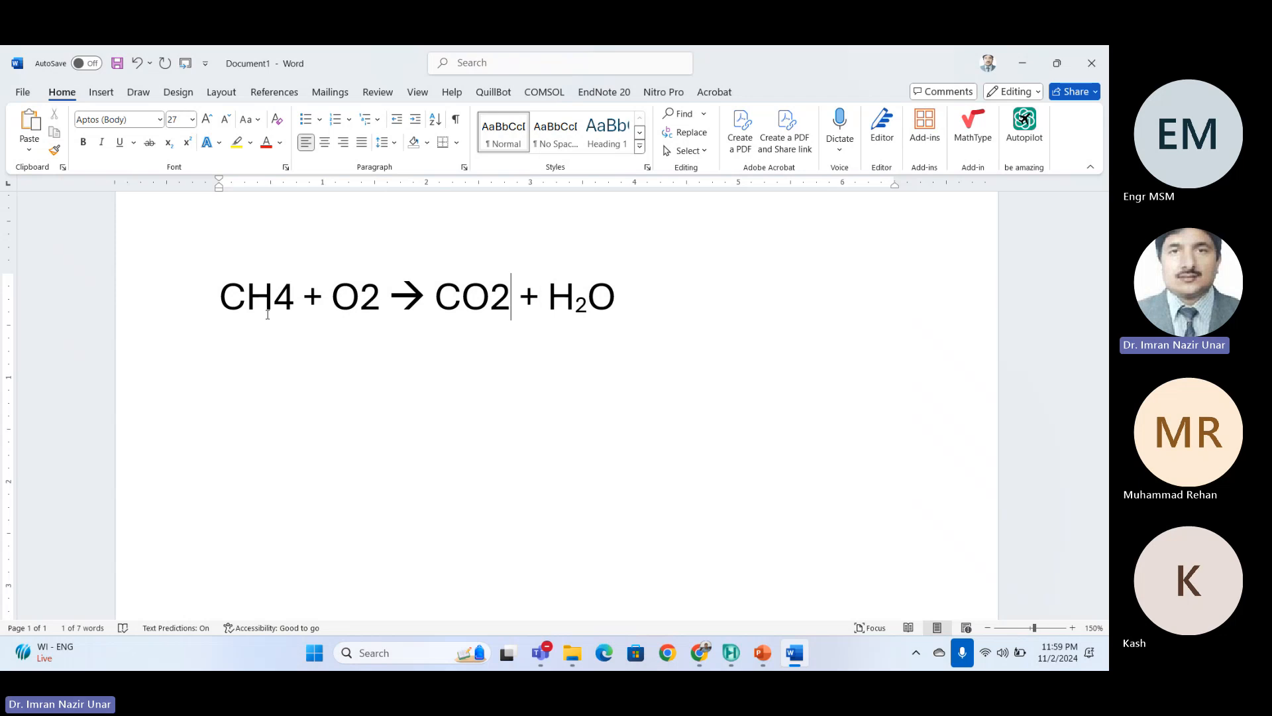
{"action": "key", "text": "shift+Right"}
{"action": "key", "text": "ctrl+equal"}
Format the 4 in CH4 and the 2 in O2 on the reactant side as subscripts.
{"action": "key", "text": "Left"}
{"action": "key", "text": "Left"}
{"action": "key", "text": "Left"}
{"action": "key", "text": "Left"}
{"action": "key", "text": "Left"}
{"action": "key", "text": "Left"}
{"action": "key", "text": "Left"}
{"action": "key", "text": "Left"}
{"action": "key", "text": "Left"}
{"action": "key", "text": "Left"}
{"action": "key", "text": "Left"}
{"action": "key", "text": "Left"}
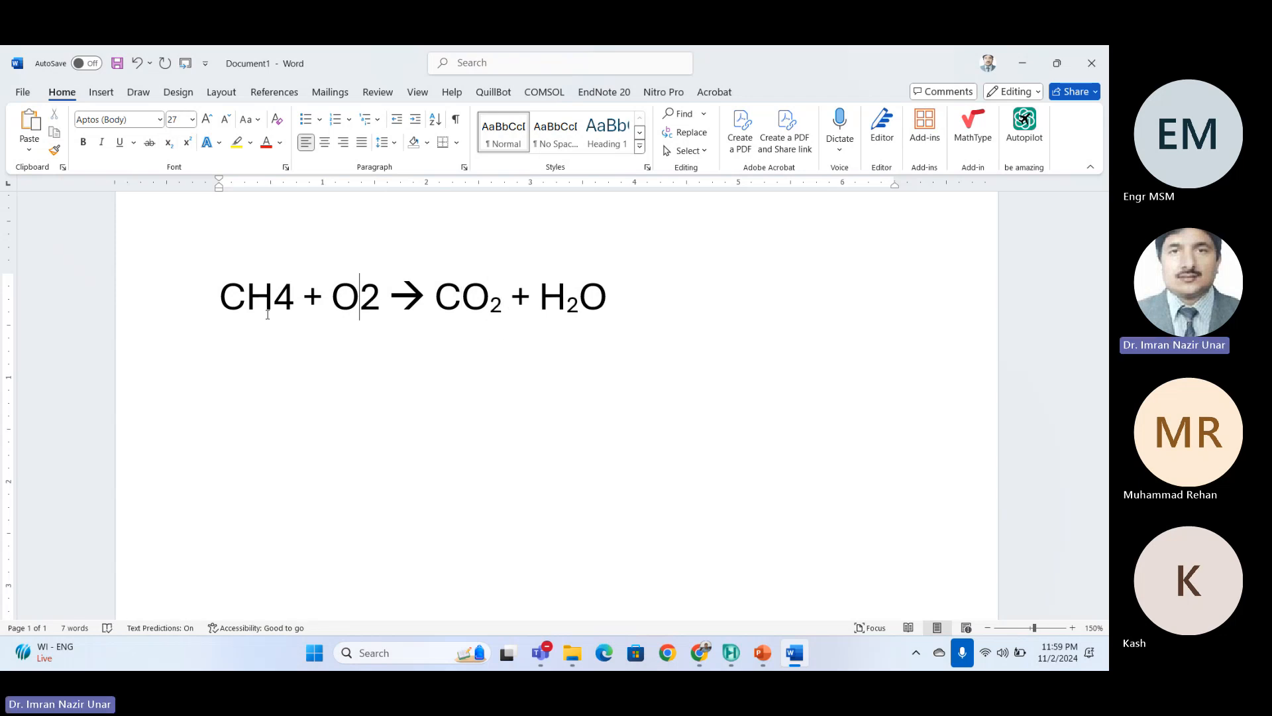
{"action": "key", "text": "shift+Right"}
{"action": "key", "text": "ctrl+equal"}
{"action": "key", "text": "Right"}
{"action": "key", "text": "Right"}
{"action": "key", "text": "Right"}
{"action": "key", "text": "Right"}
{"action": "key", "text": "Right"}
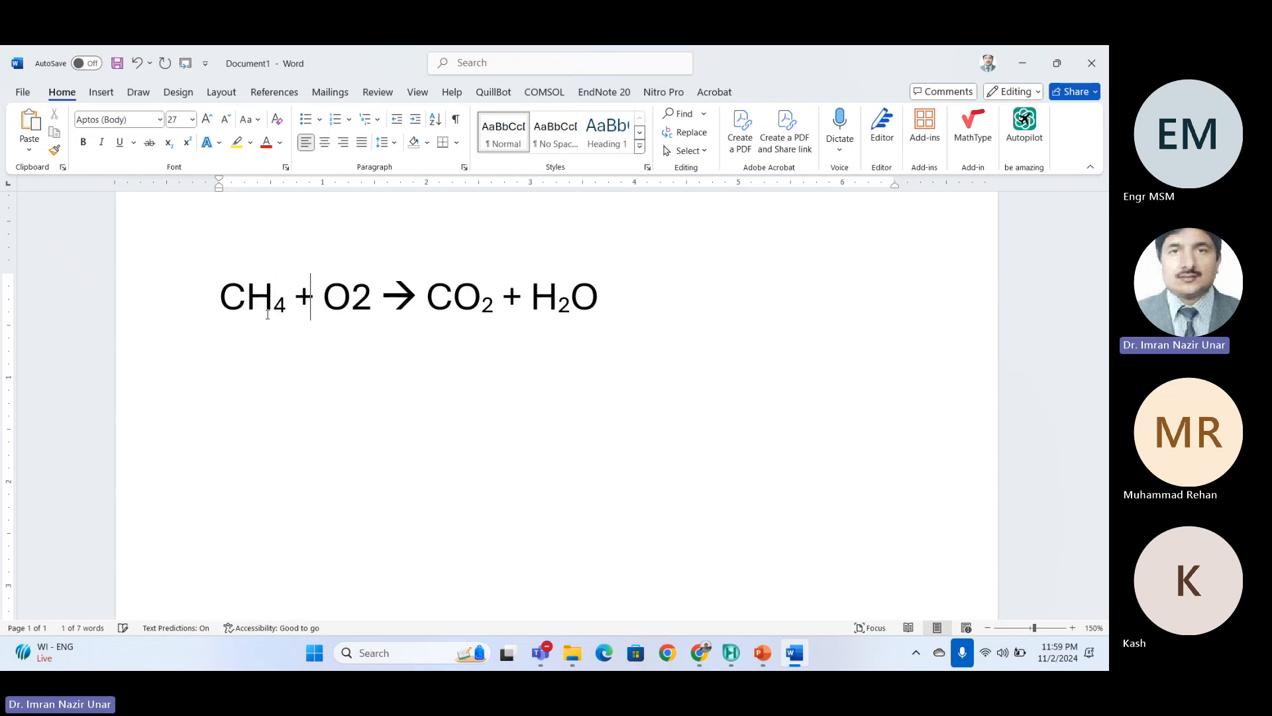
{"action": "key", "text": "shift+Right"}
{"action": "key", "text": "ctrl+equal"}
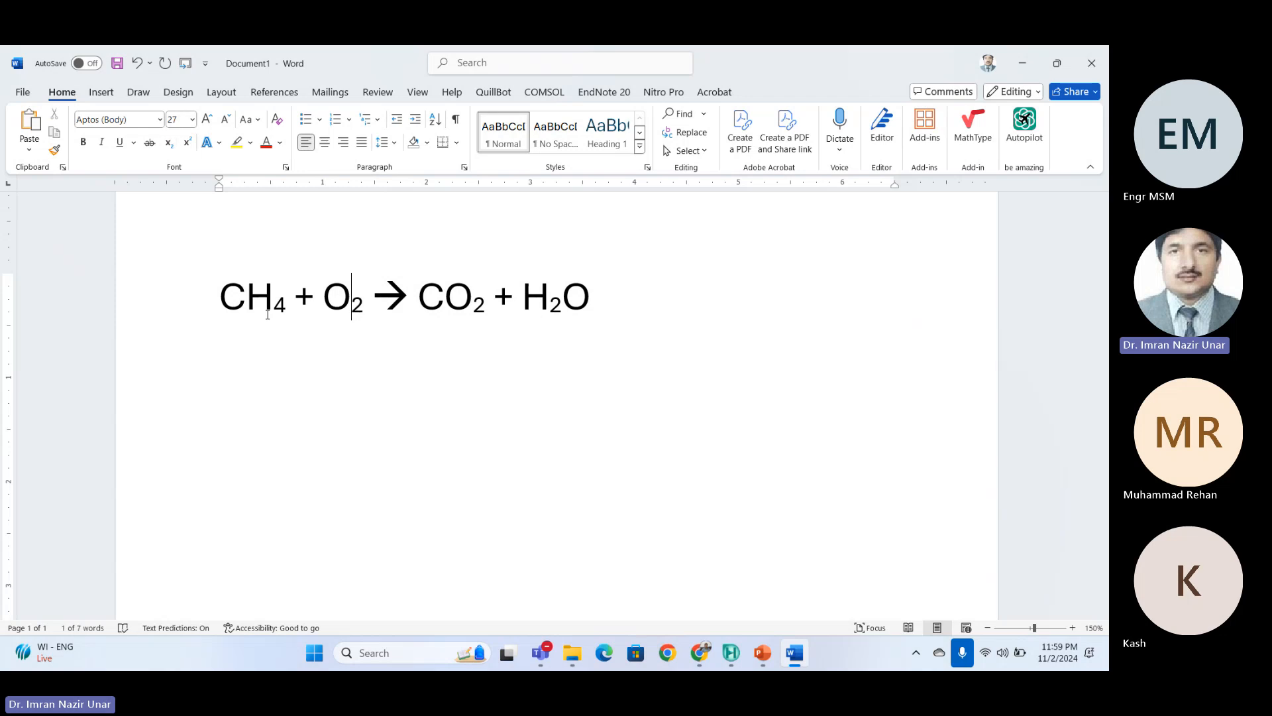
Insert the coefficient 2 in front of O₂ on the reactant side of the equation.
{"action": "key", "text": "Left"}
{"action": "key", "text": "Left"}
{"action": "key", "text": "Left"}
{"action": "key", "text": "Left"}
{"action": "key", "text": "Left"}
{"action": "key", "text": "Right"}
{"action": "key", "text": "Right"}
{"action": "key", "text": "Right"}
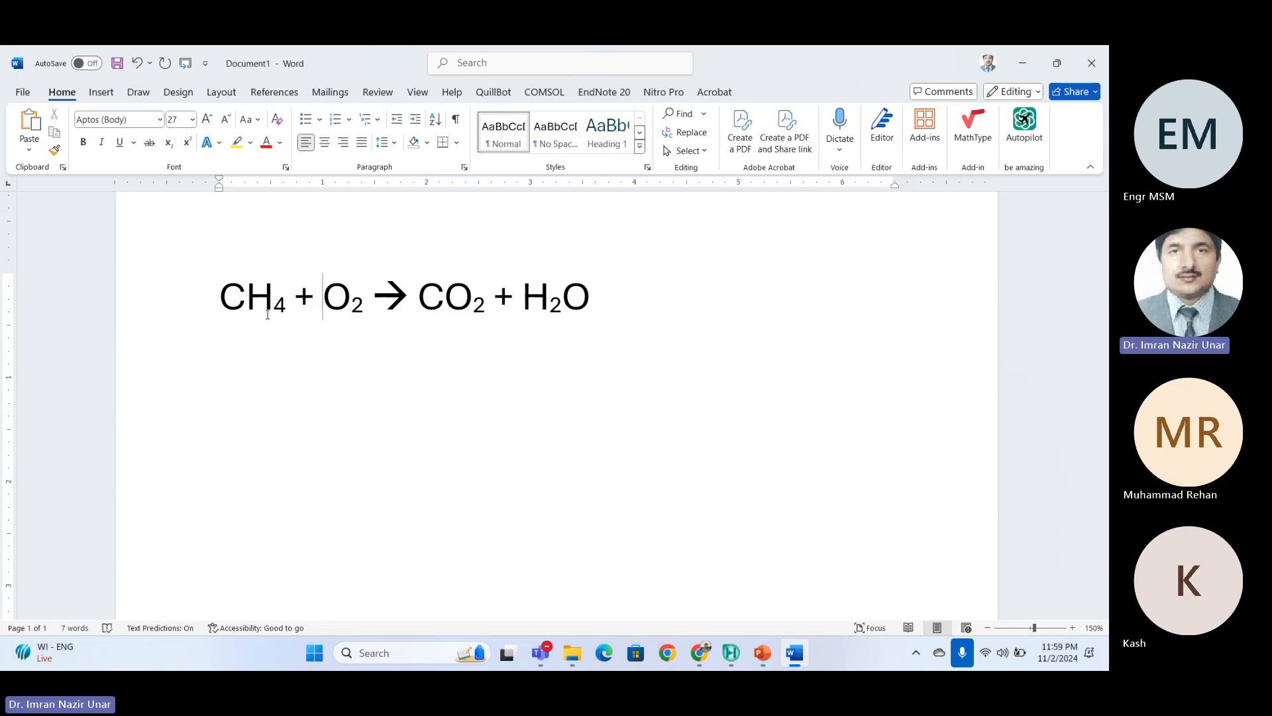
{"action": "key", "text": "Left"}
{"action": "type", "text": "2"}
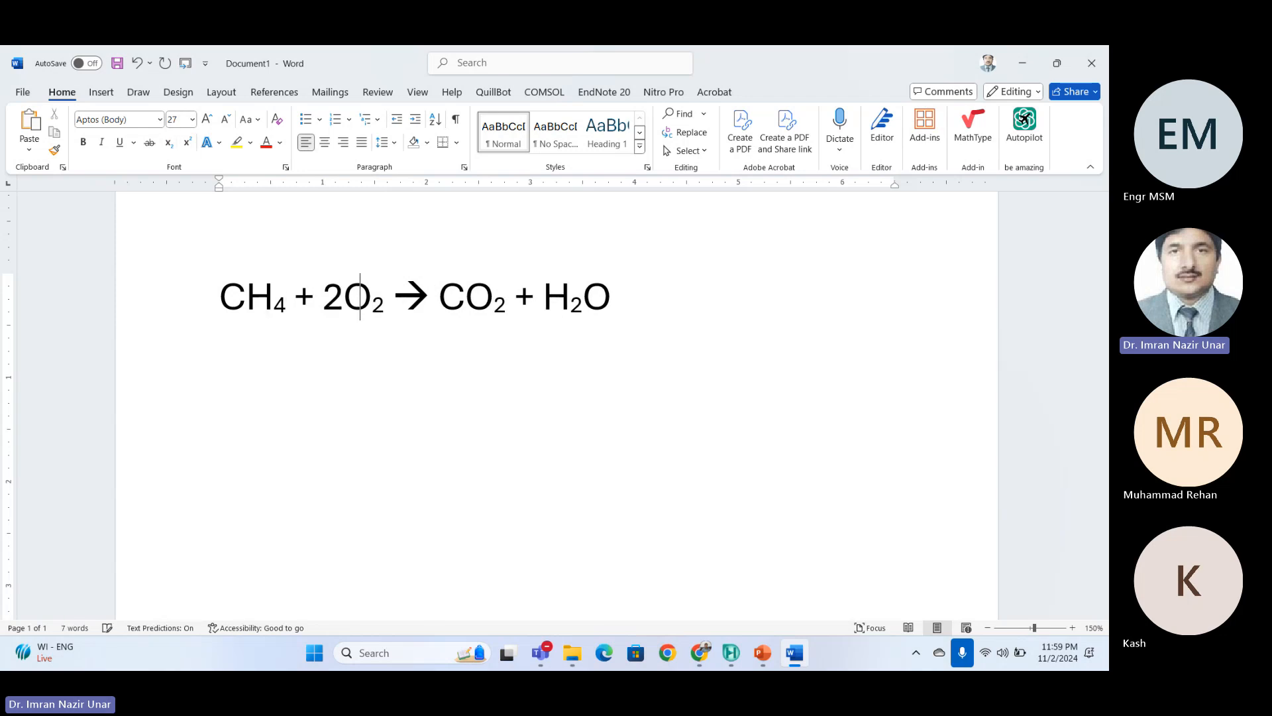
Insert the coefficient 2 in front of H₂O to balance the equation.
{"action": "key", "text": "Right"}
{"action": "key", "text": "Right"}
{"action": "key", "text": "Right"}
{"action": "key", "text": "Right"}
{"action": "key", "text": "Right"}
{"action": "key", "text": "Right"}
{"action": "key", "text": "Right"}
{"action": "key", "text": "Right"}
{"action": "key", "text": "Right"}
{"action": "key", "text": "Right"}
{"action": "key", "text": "Right"}
{"action": "type", "text": "2"}
{"action": "key", "text": "Left"}
{"action": "key", "text": "Left"}
{"action": "key", "text": "Left"}
{"action": "key", "text": "Left"}
{"action": "key", "text": "Left"}
{"action": "key", "text": "Left"}
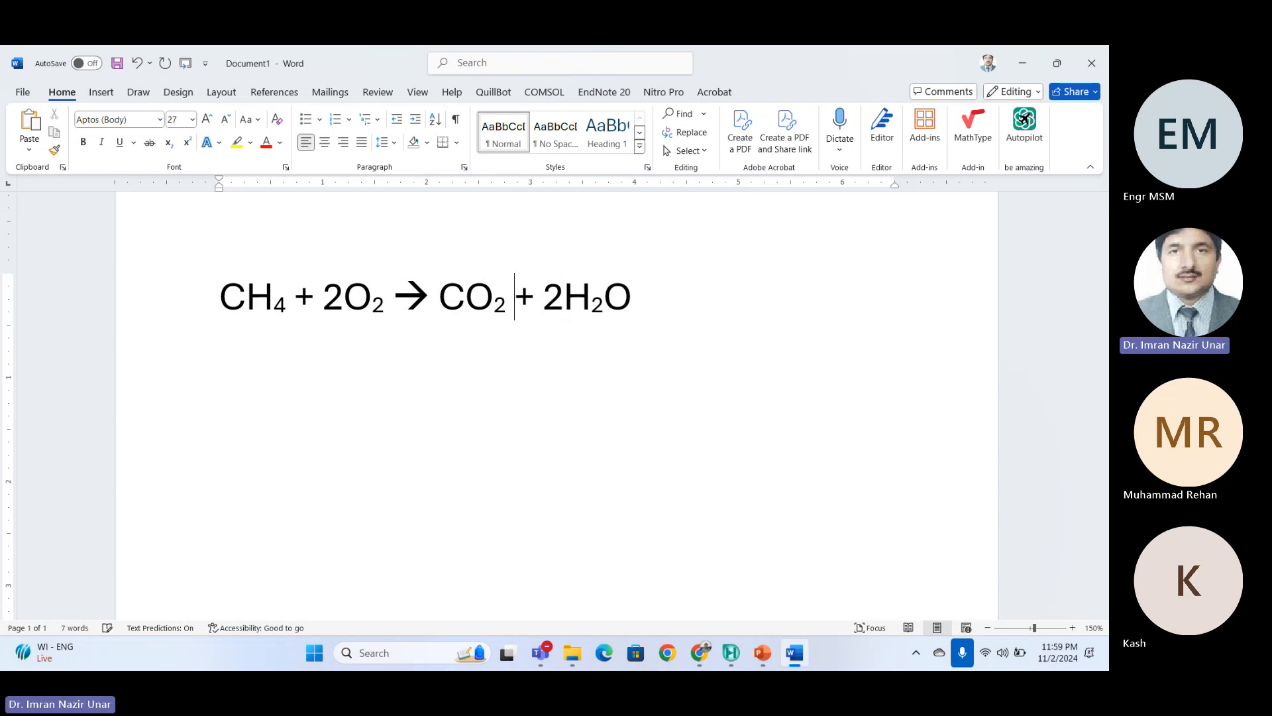
{"action": "key", "text": "Right"}
{"action": "key", "text": "Left"}
{"action": "key", "text": "Left"}
{"action": "key", "text": "Left"}
{"action": "key", "text": "Left"}
{"action": "key", "text": "Left"}
{"action": "key", "text": "Left"}
{"action": "key", "text": "Left"}
{"action": "key", "text": "Left"}
{"action": "key", "text": "Left"}
{"action": "key", "text": "Left"}
{"action": "key", "text": "Right"}
{"action": "key", "text": "Right"}
{"action": "key", "text": "Right"}
{"action": "key", "text": "Right"}
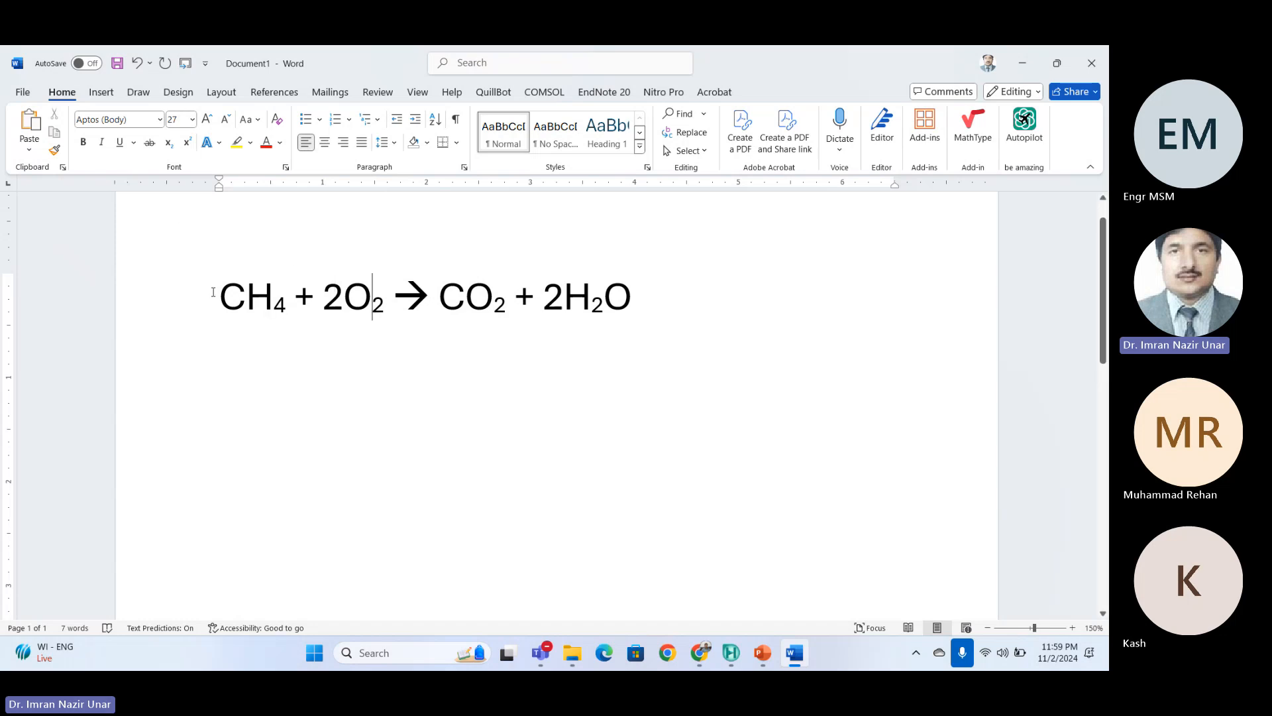
Examine the balanced methane combustion equation, highlighting the whole reaction and its CH₄ reactant.
{"action": "left_click_drag", "start_coordinate": [214, 291], "coordinate": [744, 287]}
{"action": "left_click", "coordinate": [429, 466]}
{"action": "scroll", "coordinate": [362, 332], "scroll_direction": "up", "scroll_amount": 1}
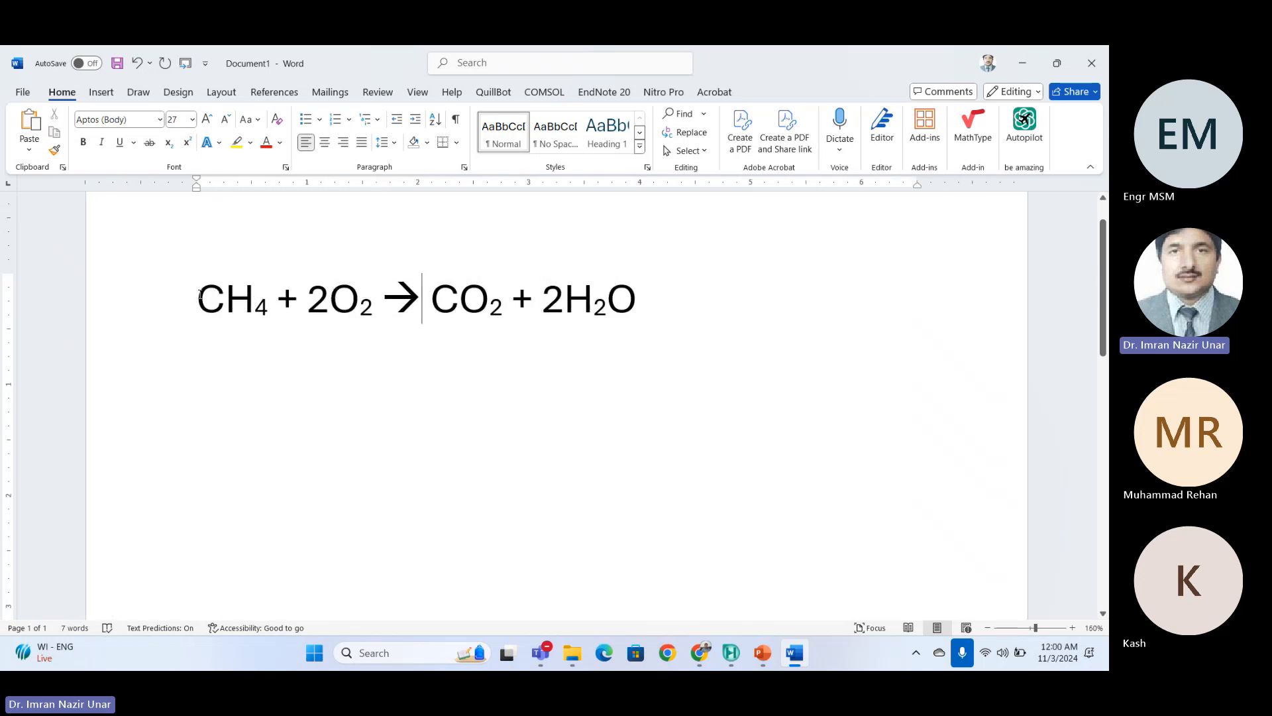
{"action": "left_click_drag", "start_coordinate": [213, 293], "coordinate": [637, 304]}
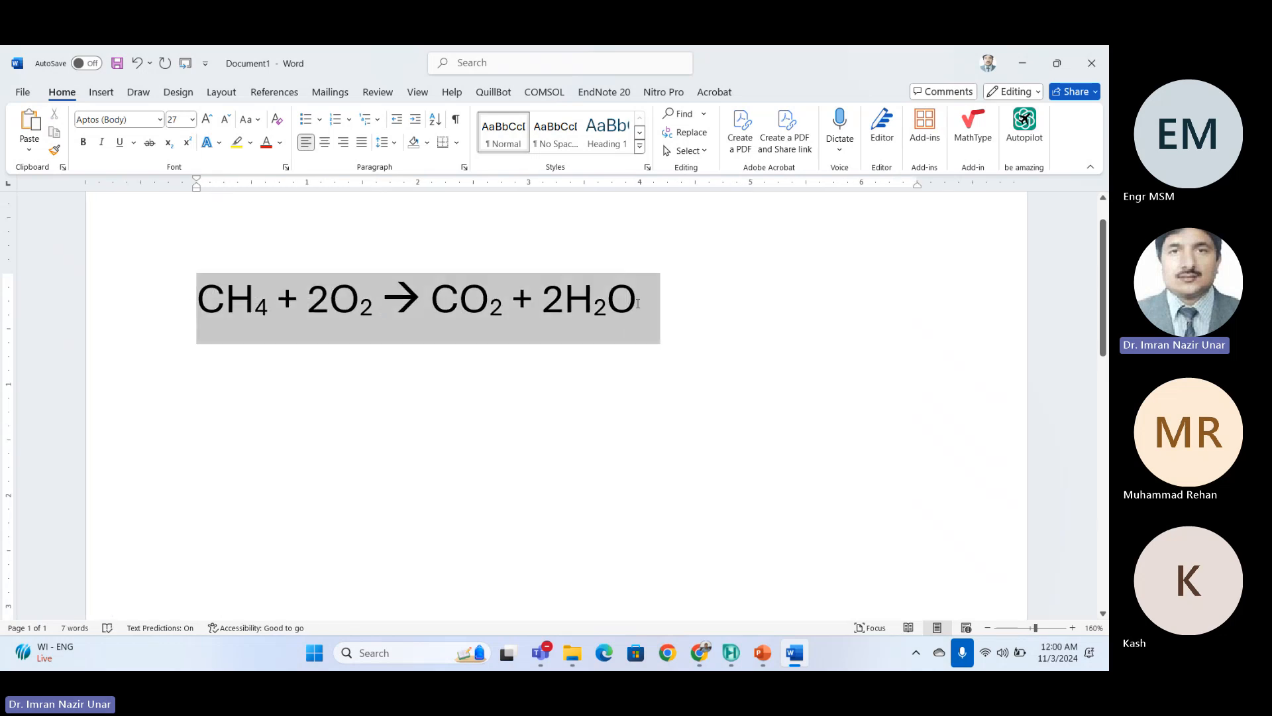
{"action": "left_click", "coordinate": [389, 395]}
{"action": "left_click_drag", "start_coordinate": [200, 295], "coordinate": [652, 300]}
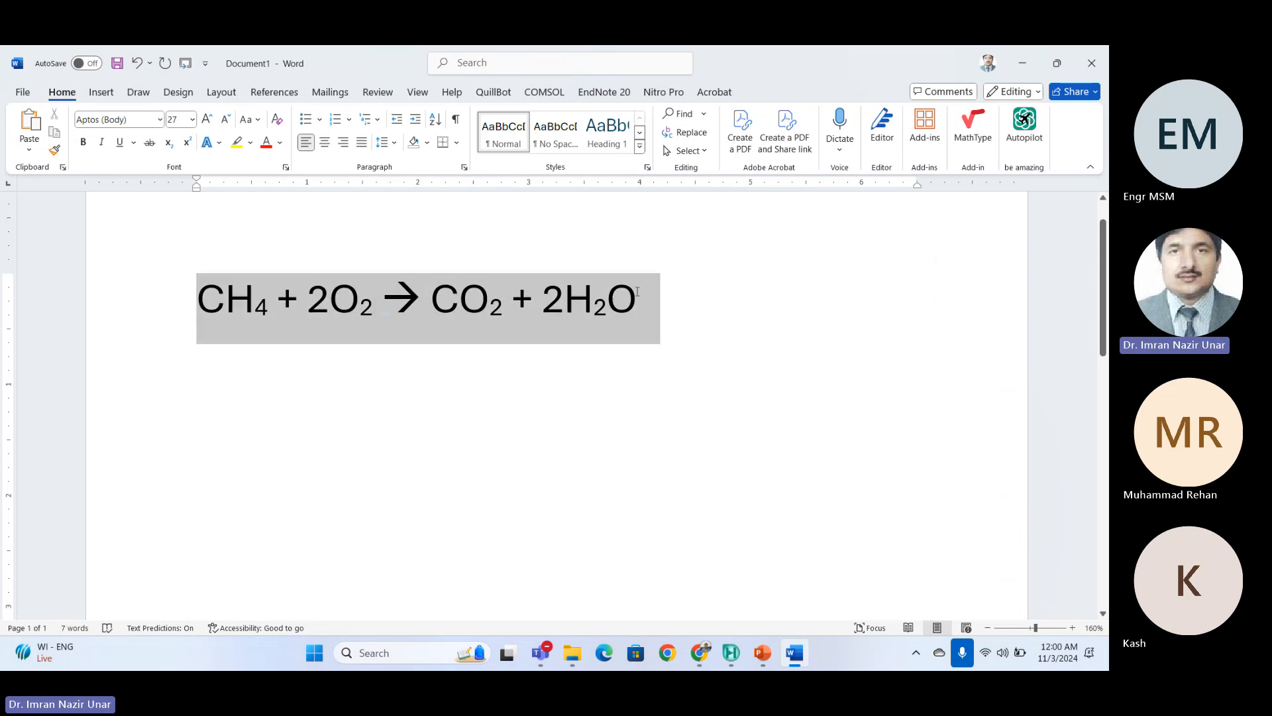
{"action": "left_click", "coordinate": [440, 395]}
{"action": "left_click_drag", "start_coordinate": [210, 295], "coordinate": [784, 316]}
{"action": "left_click", "coordinate": [613, 431]}
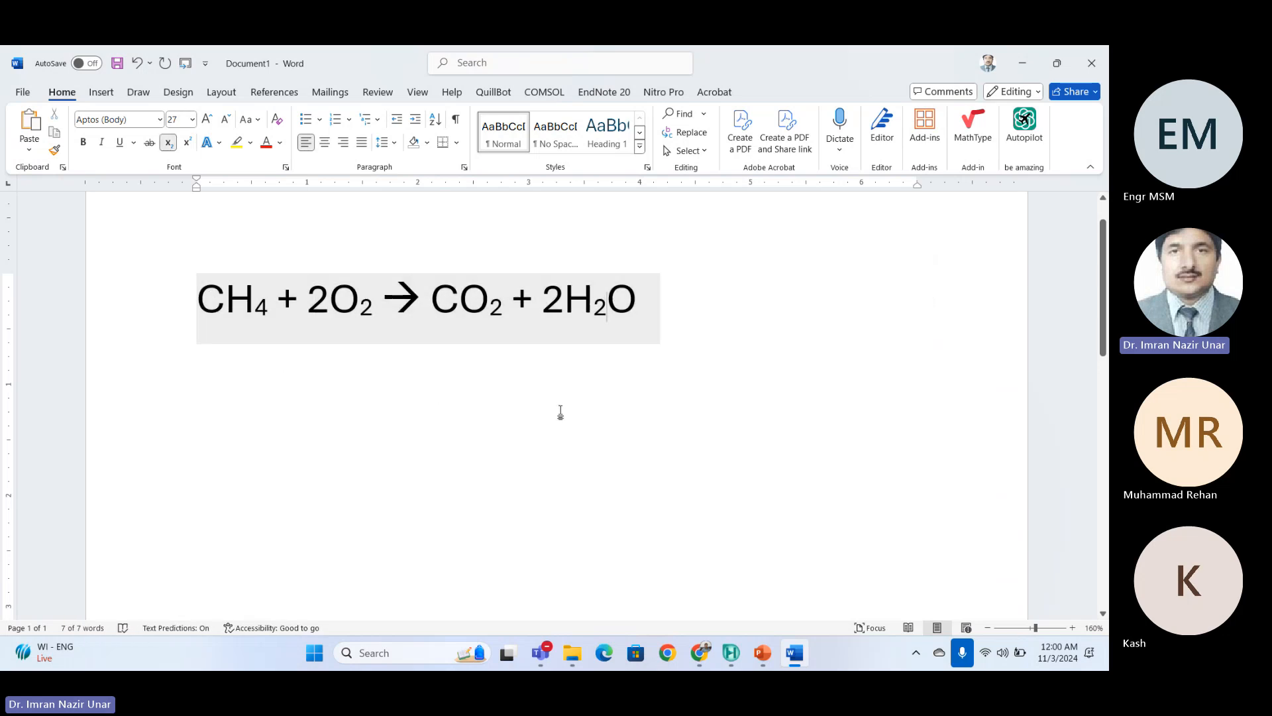
{"action": "left_click_drag", "start_coordinate": [208, 289], "coordinate": [653, 302]}
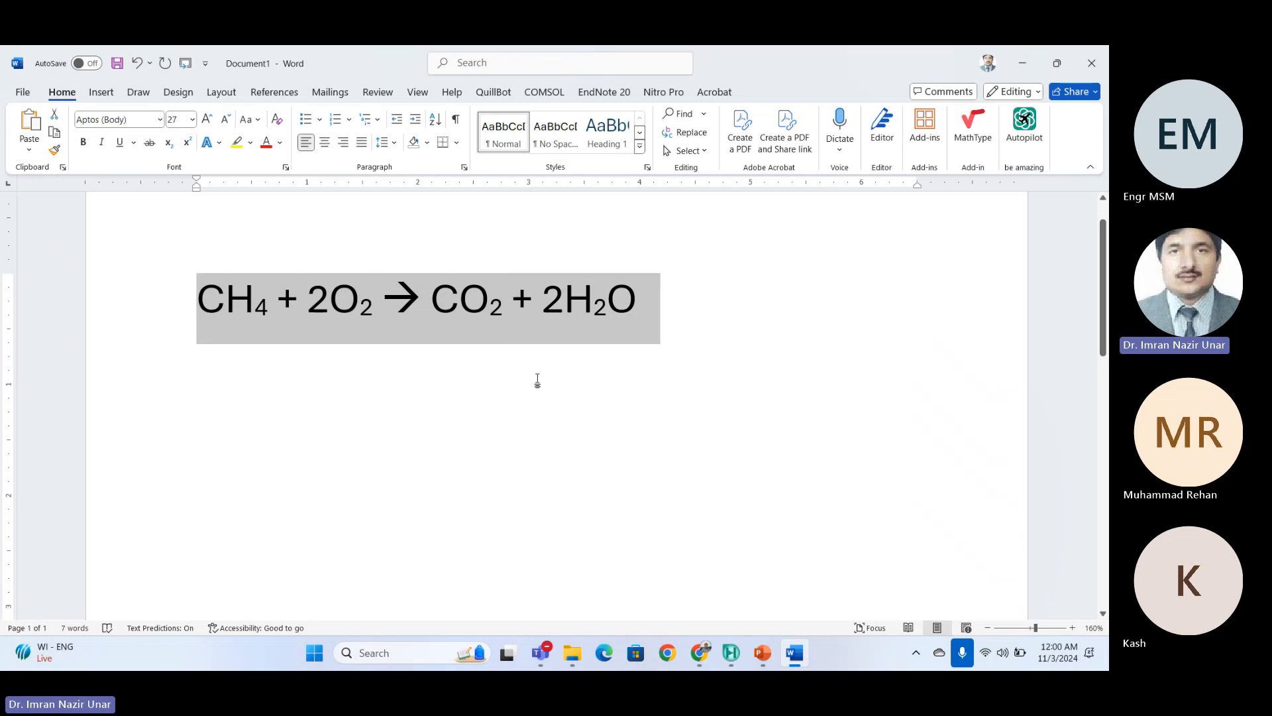
{"action": "left_click", "coordinate": [534, 378]}
{"action": "left_click_drag", "start_coordinate": [195, 285], "coordinate": [662, 292]}
{"action": "left_click", "coordinate": [474, 446]}
{"action": "left_click_drag", "start_coordinate": [205, 316], "coordinate": [662, 292]}
{"action": "left_click", "coordinate": [523, 440]}
{"action": "left_click", "coordinate": [735, 651]}
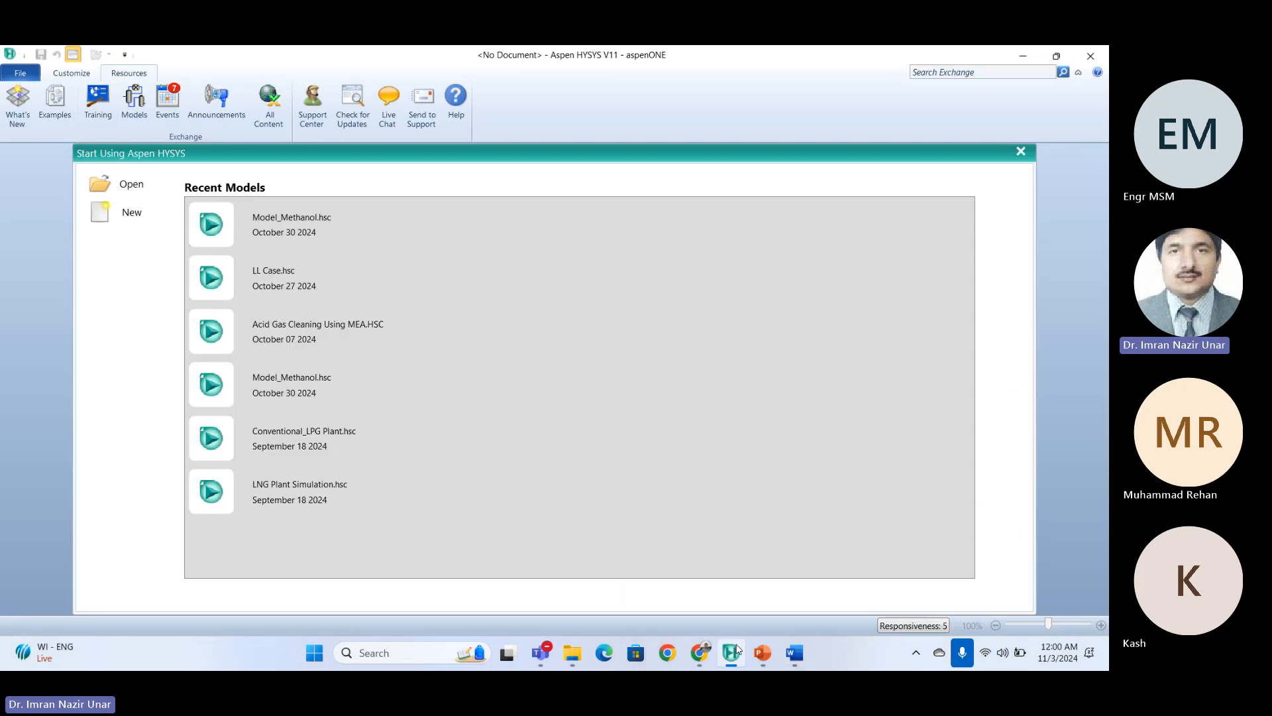
{"action": "left_click", "coordinate": [736, 651]}
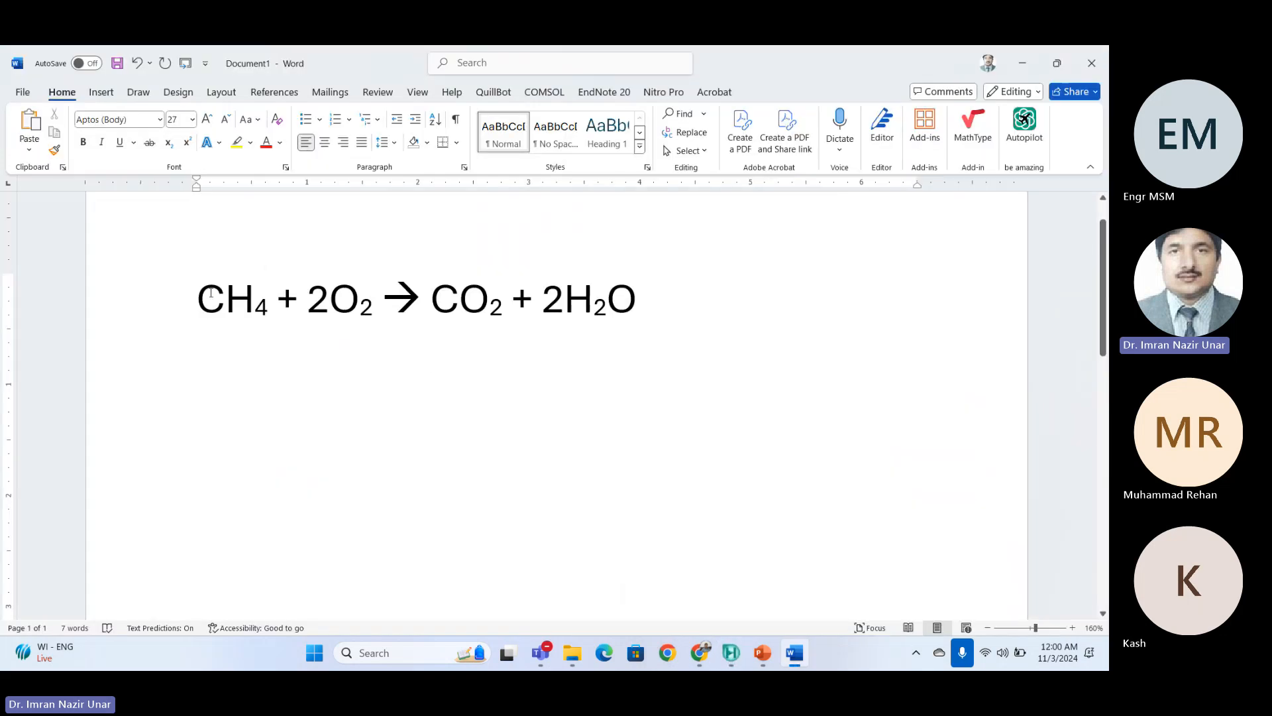
{"action": "left_click_drag", "start_coordinate": [197, 301], "coordinate": [713, 292]}
{"action": "left_click", "coordinate": [369, 415]}
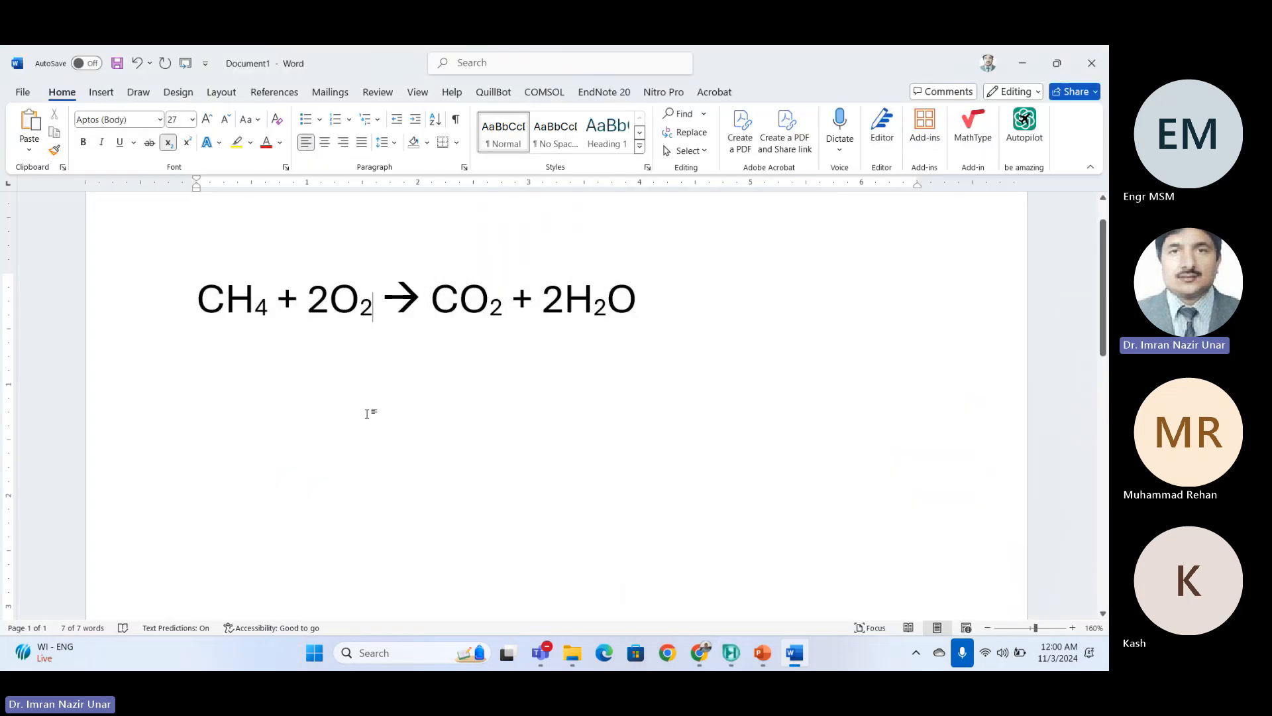
{"action": "left_click_drag", "start_coordinate": [207, 297], "coordinate": [741, 301]}
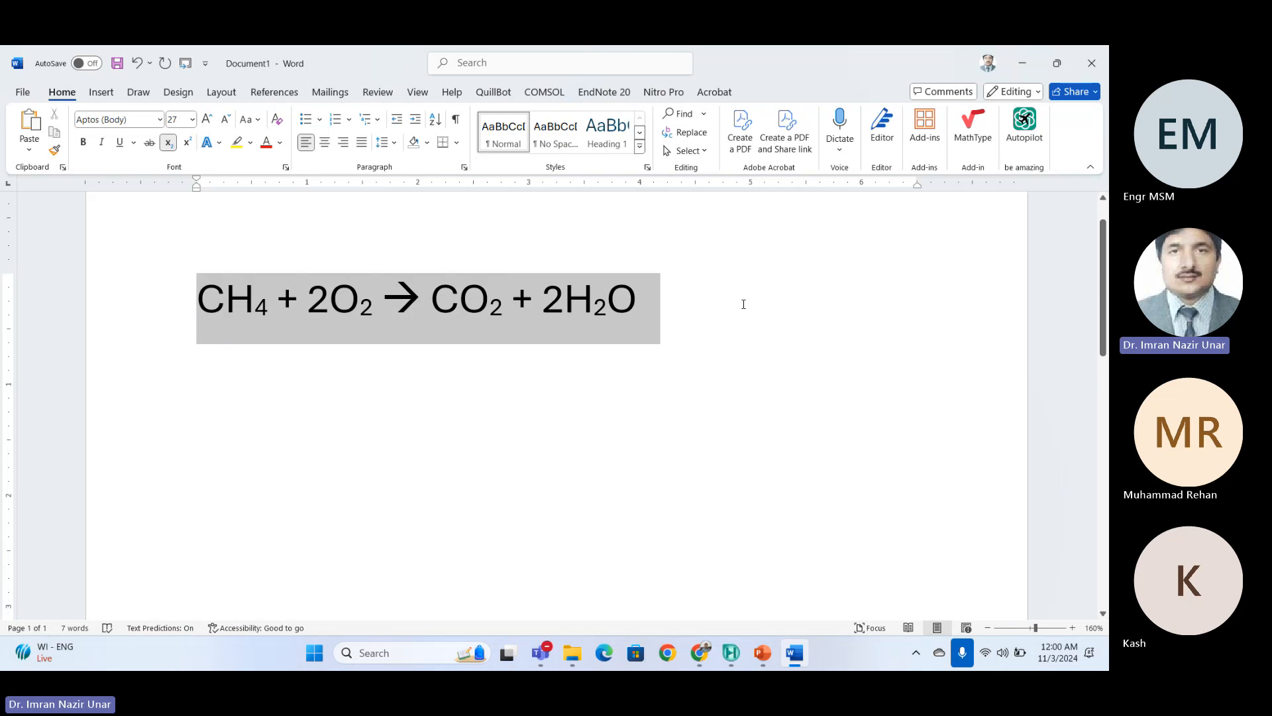
{"action": "left_click", "coordinate": [360, 420]}
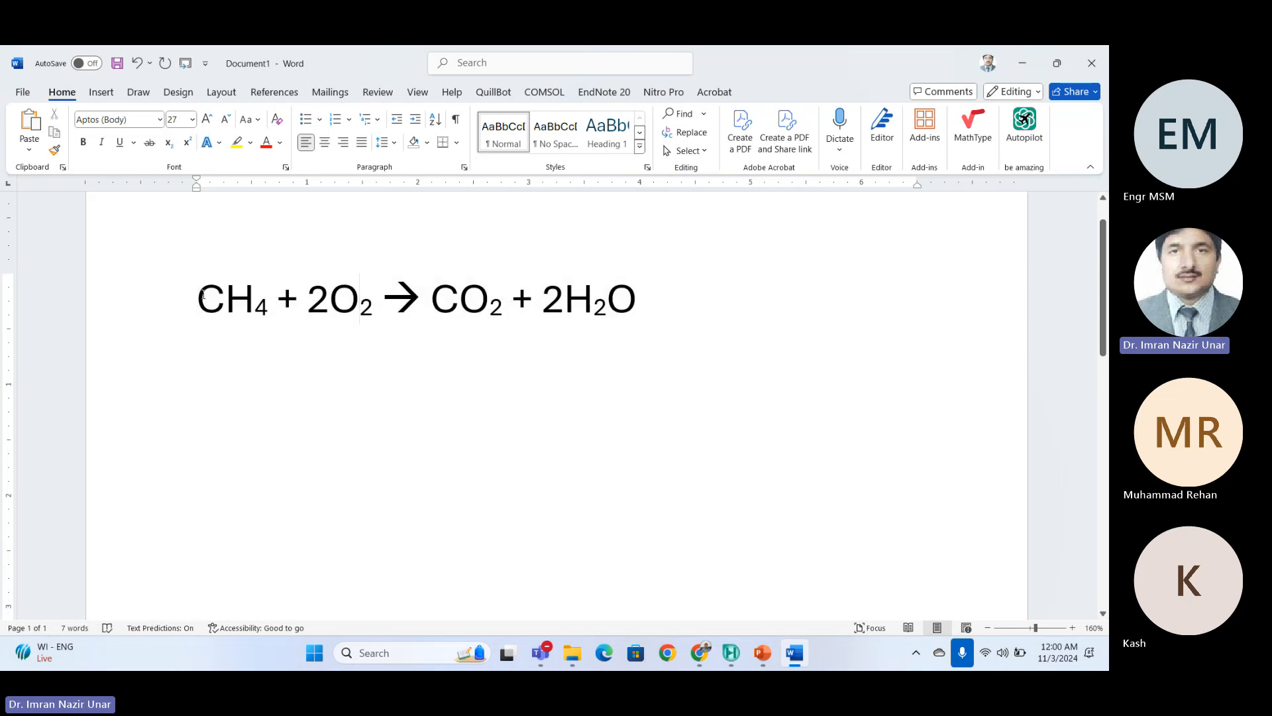
{"action": "left_click_drag", "start_coordinate": [196, 298], "coordinate": [275, 294]}
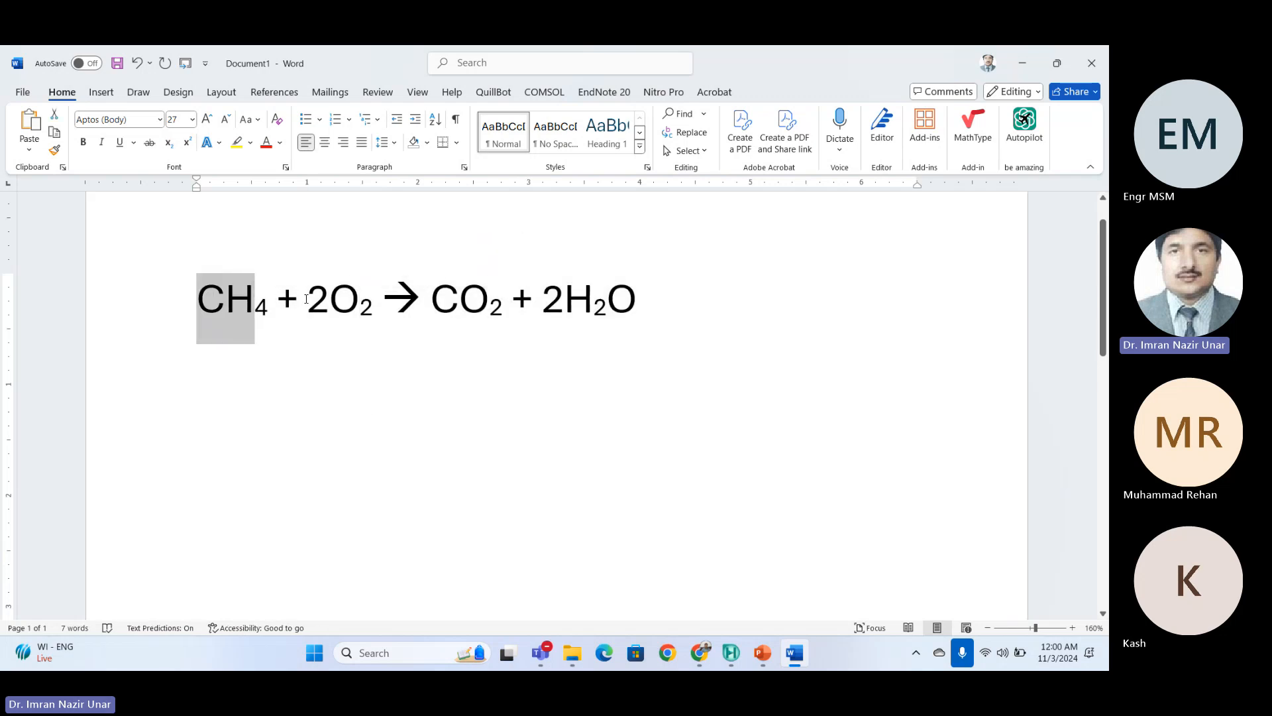
{"action": "left_click", "coordinate": [306, 298]}
{"action": "left_click", "coordinate": [511, 298]}
Switch to Aspen HYSYS, start a new case and add a component list to it.
{"action": "left_click", "coordinate": [731, 653]}
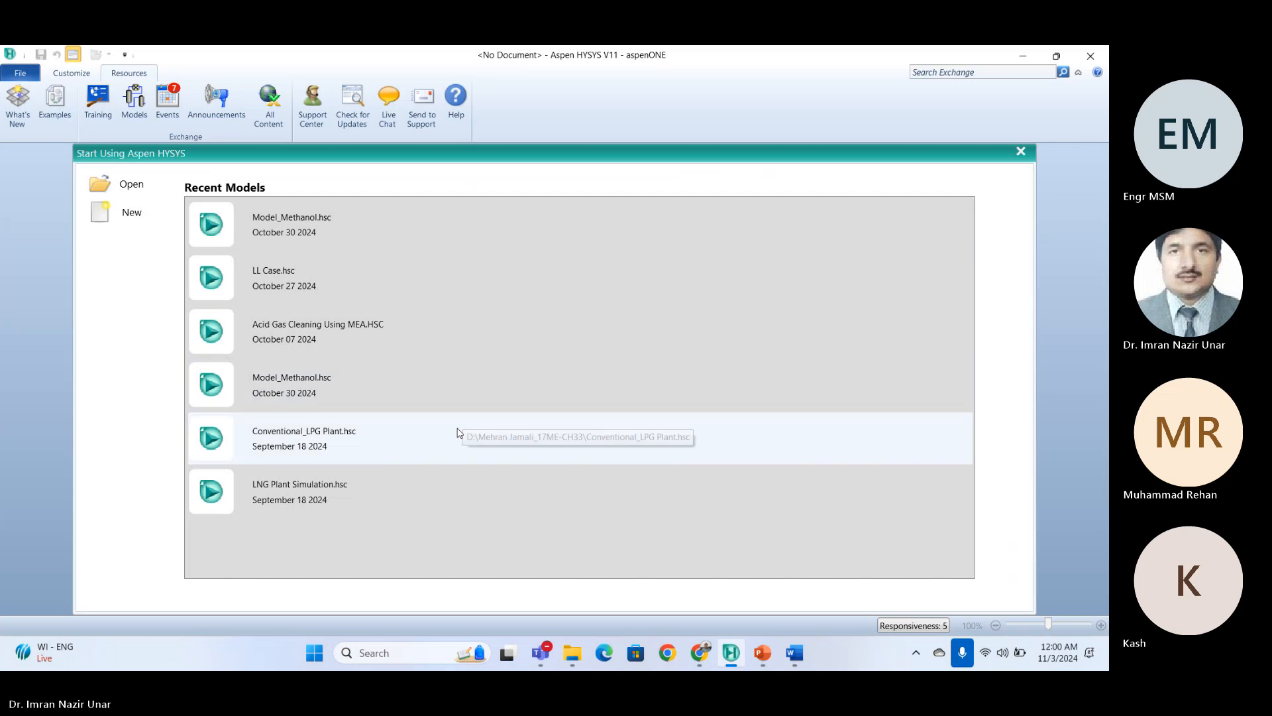
{"action": "left_click", "coordinate": [111, 219]}
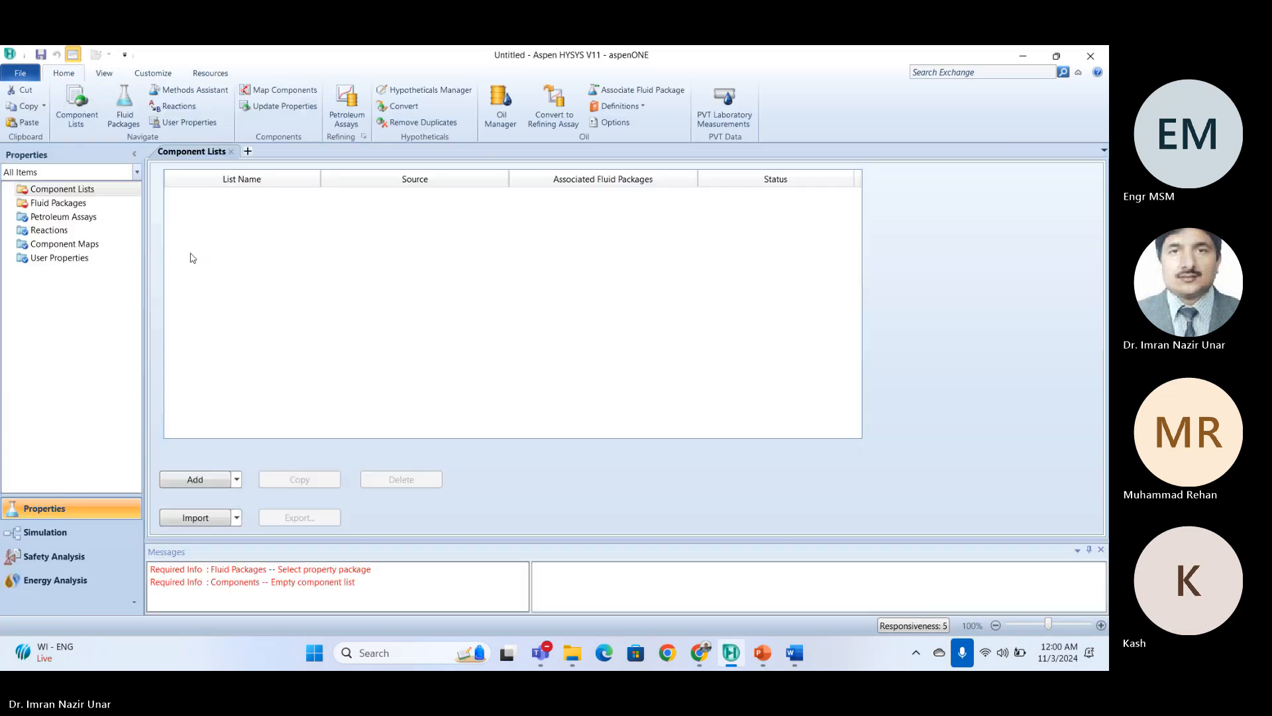
{"action": "left_click", "coordinate": [194, 479]}
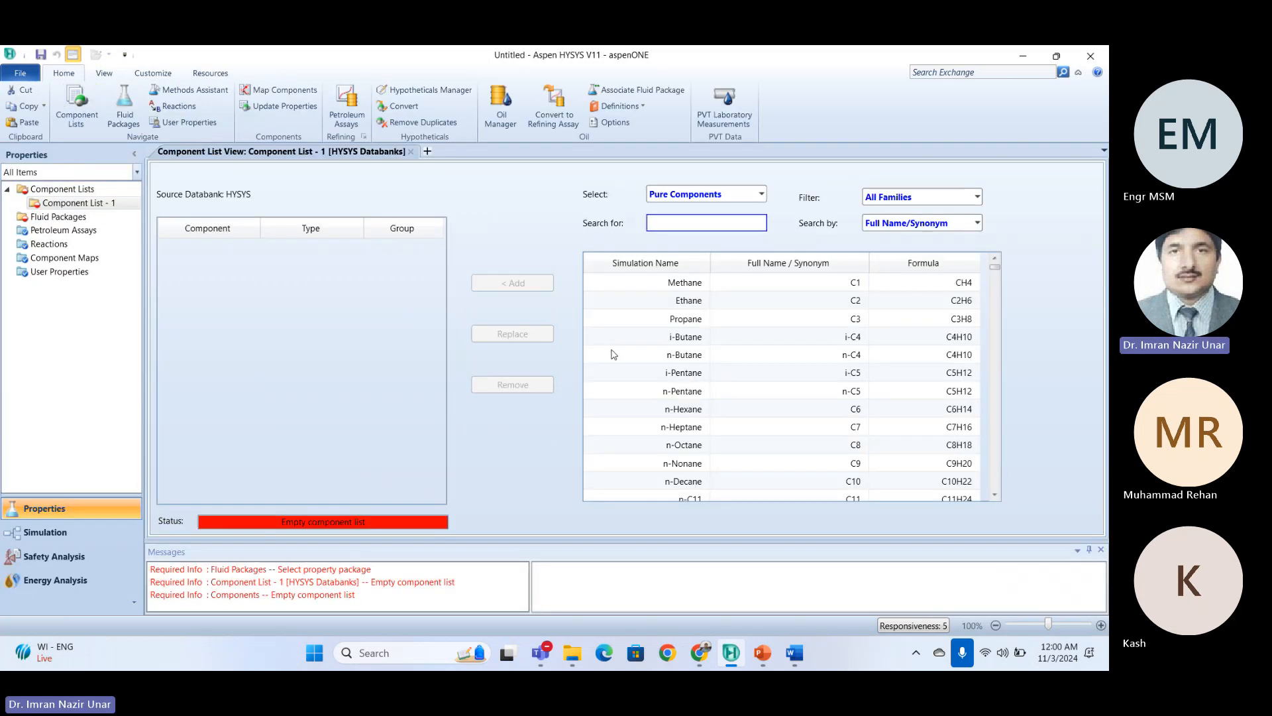
Add Methane, Oxygen, CO2 and H2O to Component List - 1.
{"action": "left_click", "coordinate": [678, 284]}
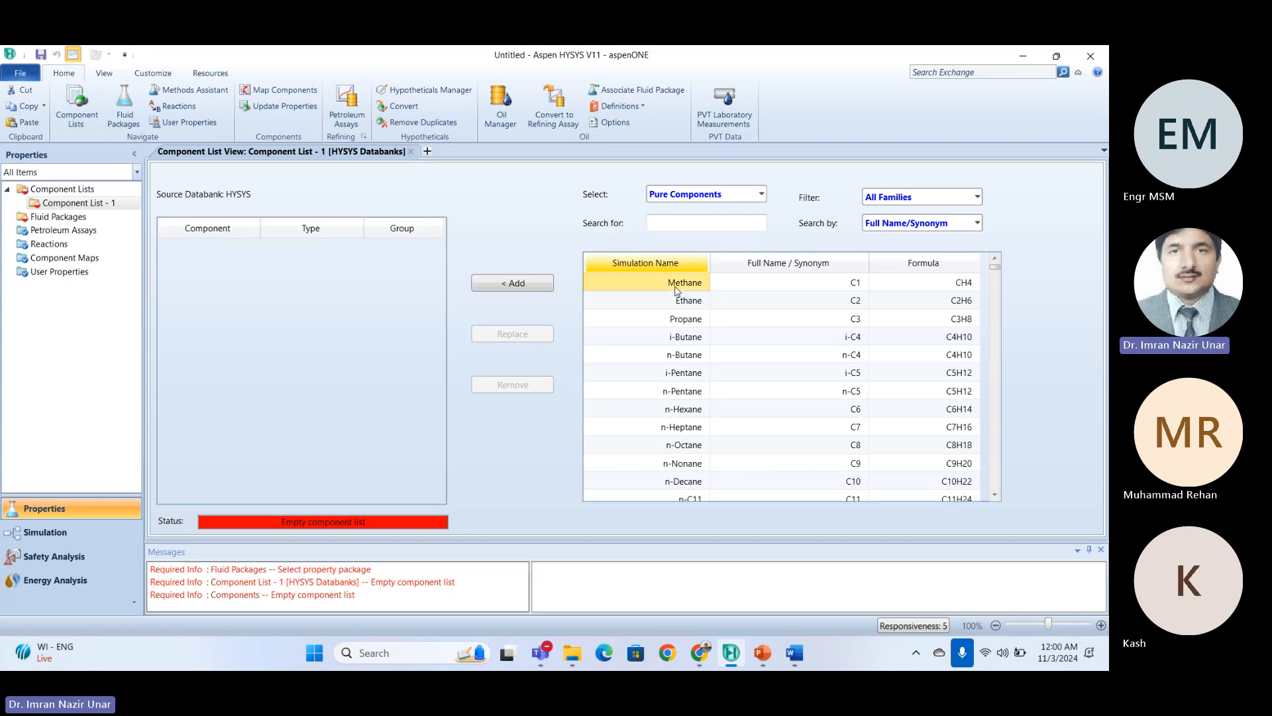
{"action": "left_click", "coordinate": [513, 282]}
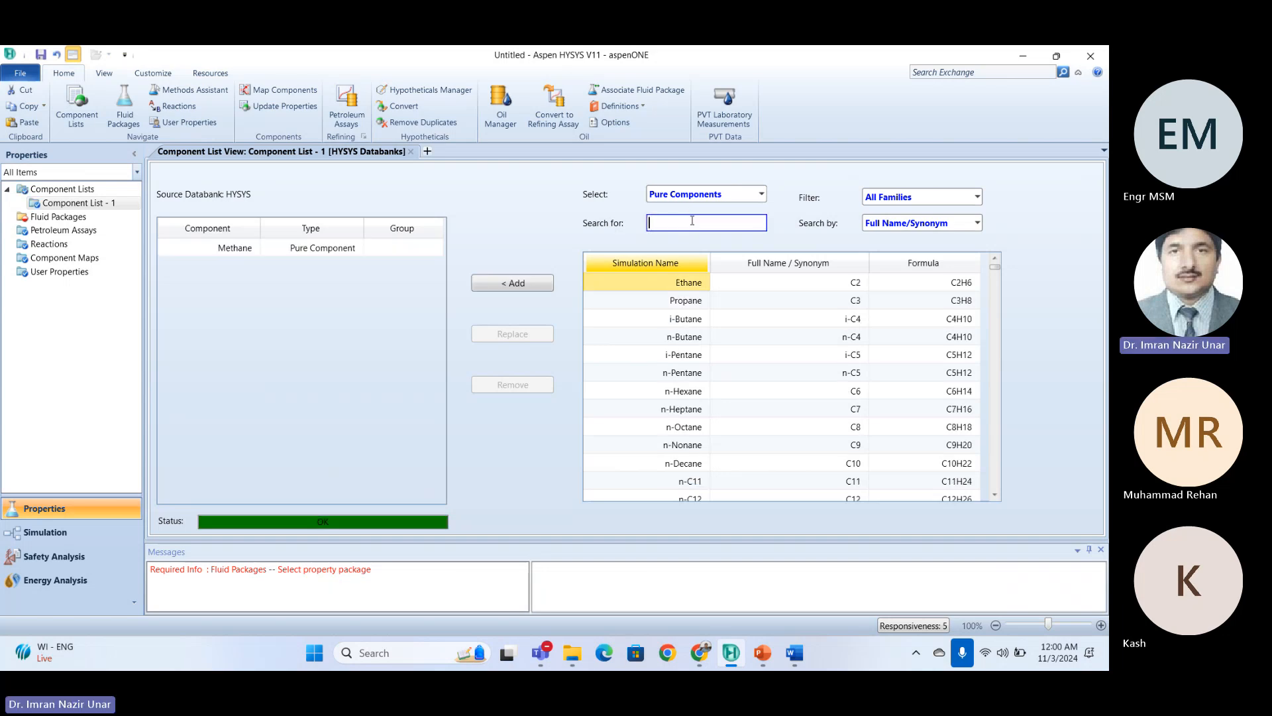
{"action": "type", "text": "ox"}
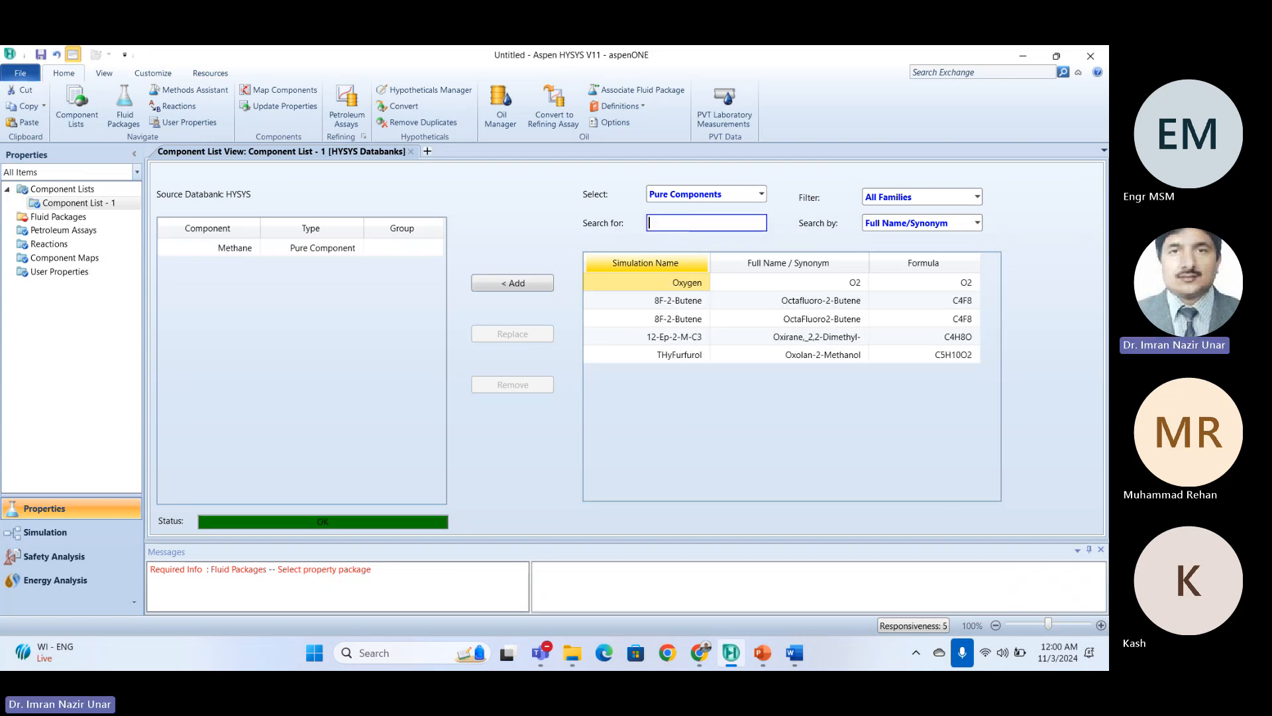
{"action": "key", "text": "Return"}
{"action": "type", "text": "CO2"}
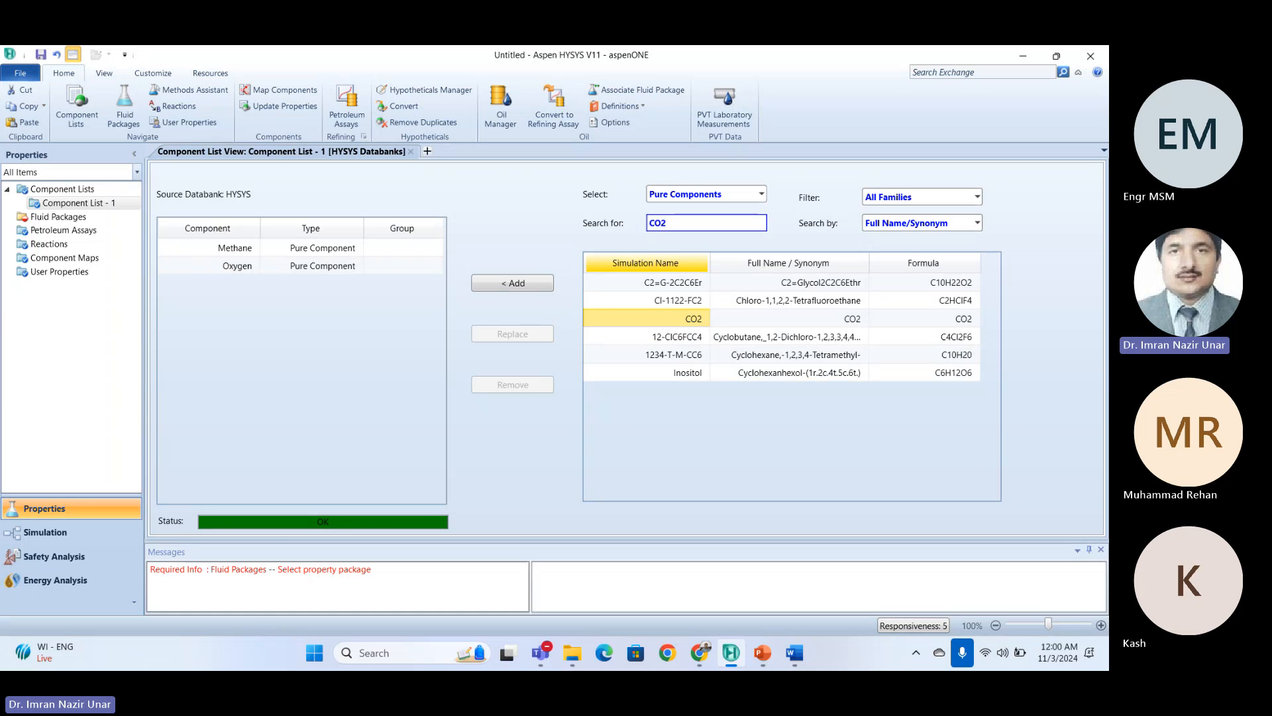
{"action": "key", "text": "Return"}
{"action": "type", "text": "H2o"}
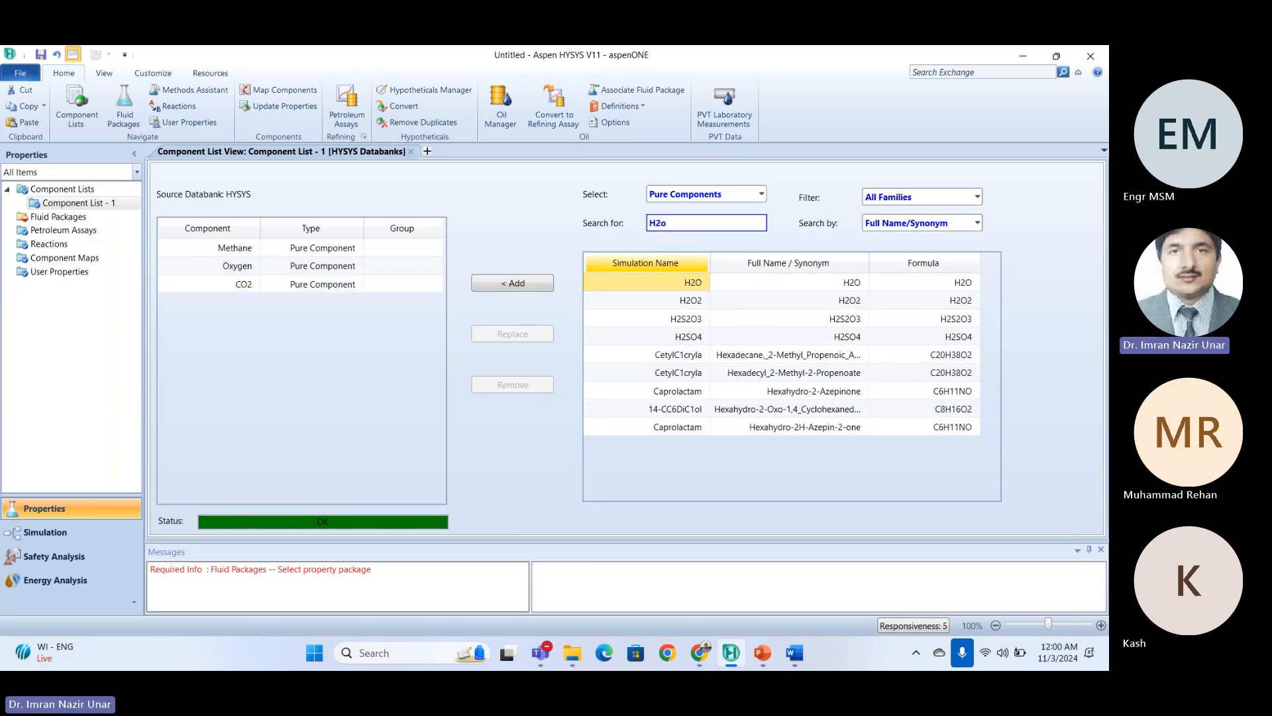
{"action": "key", "text": "Return"}
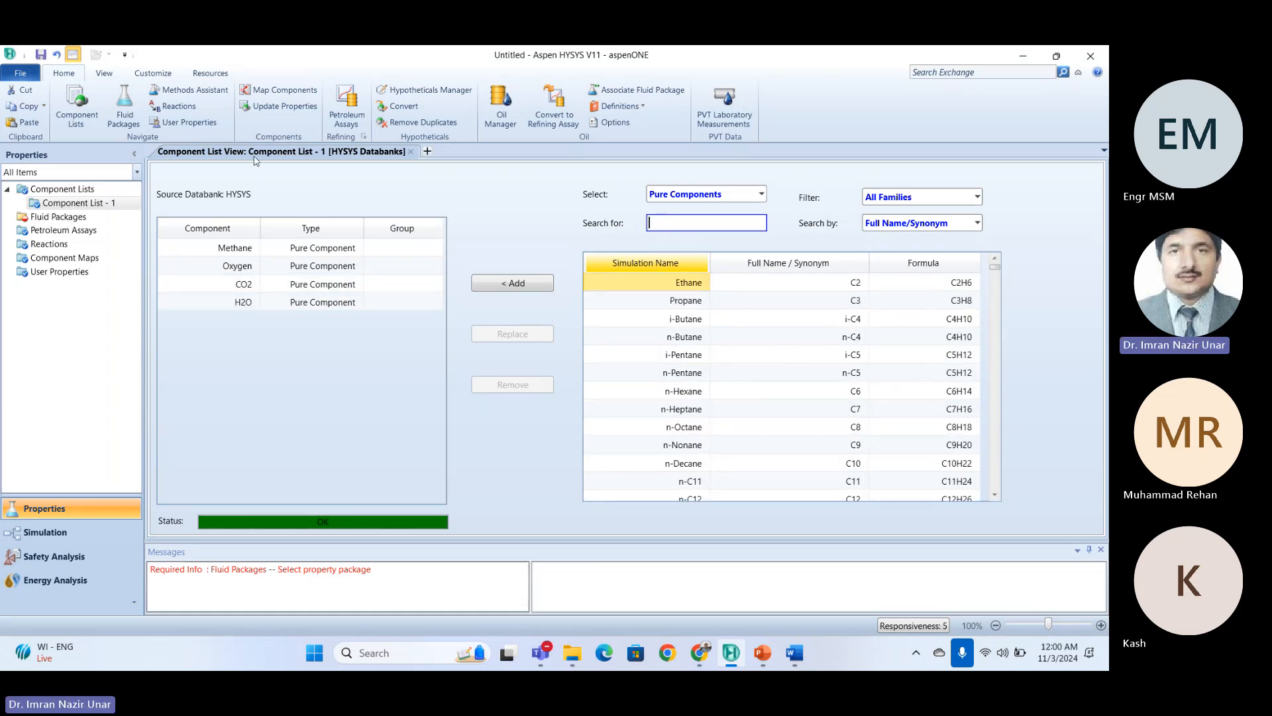
Add a fluid package that uses the Peng-Robinson property package, and collapse the fluid package and component list branches.
{"action": "left_click", "coordinate": [70, 218]}
{"action": "left_click", "coordinate": [196, 487]}
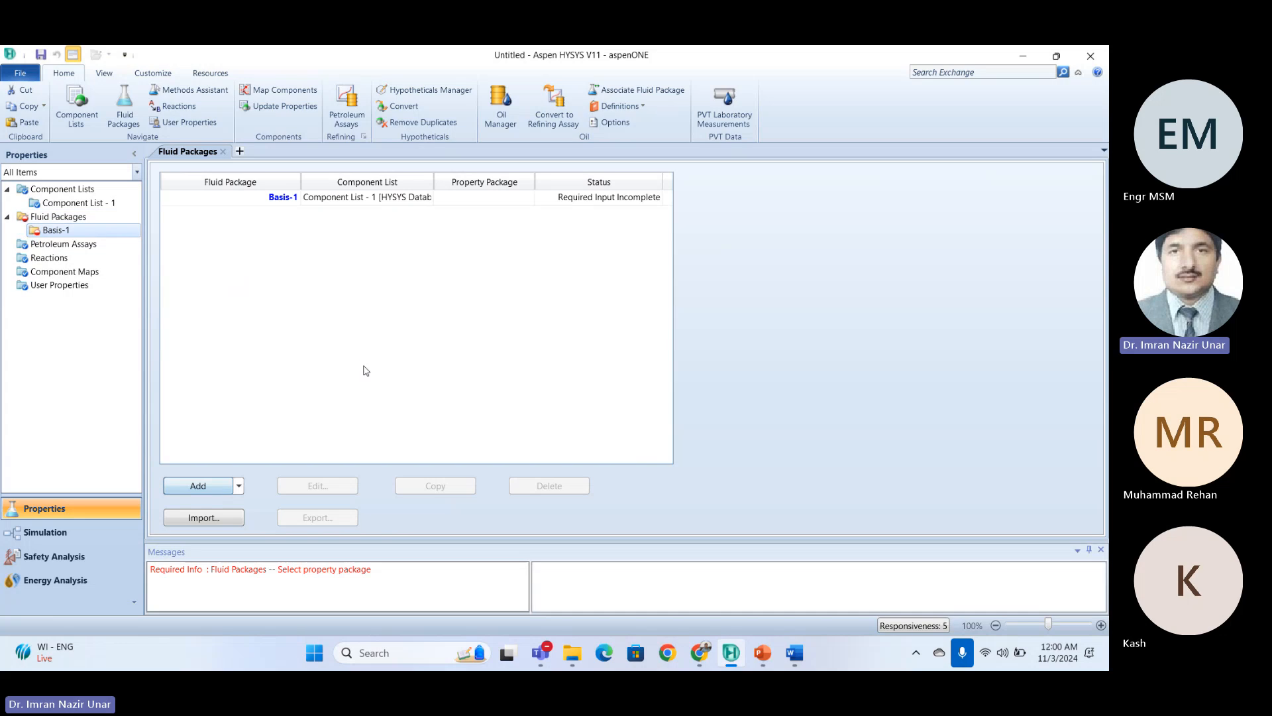
{"action": "left_click_drag", "start_coordinate": [299, 312], "coordinate": [298, 379]}
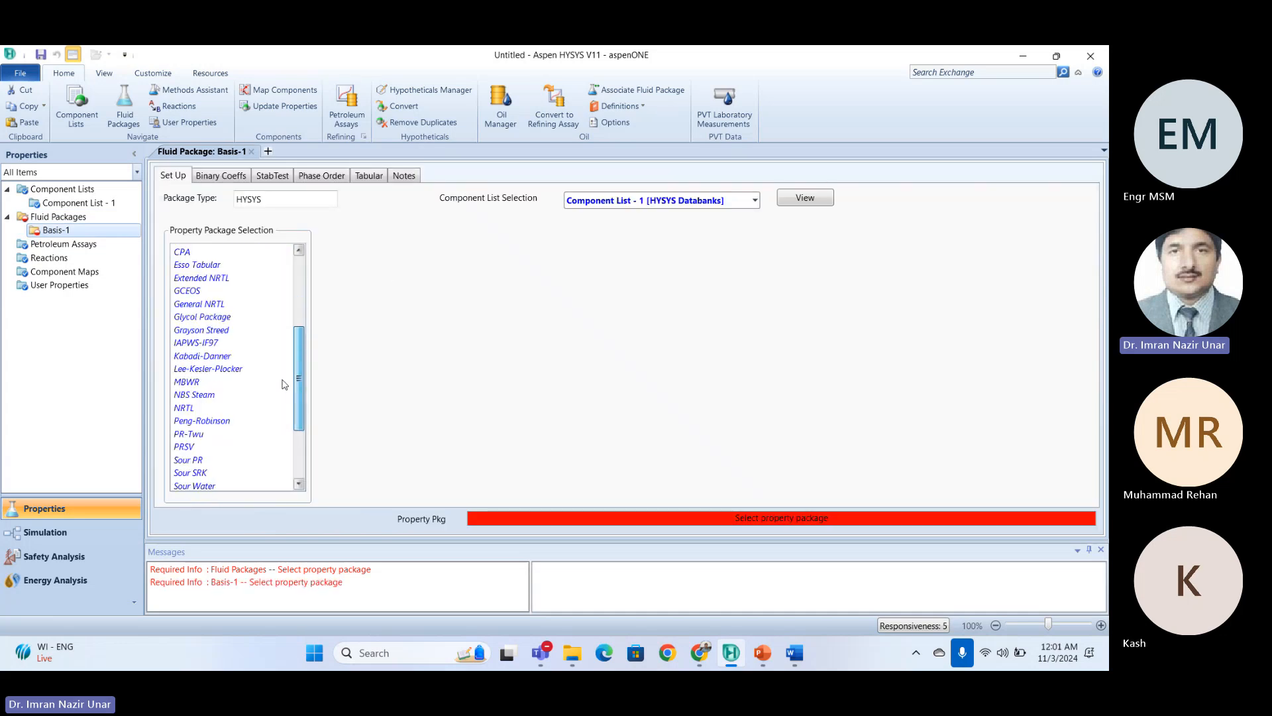
{"action": "left_click", "coordinate": [180, 422]}
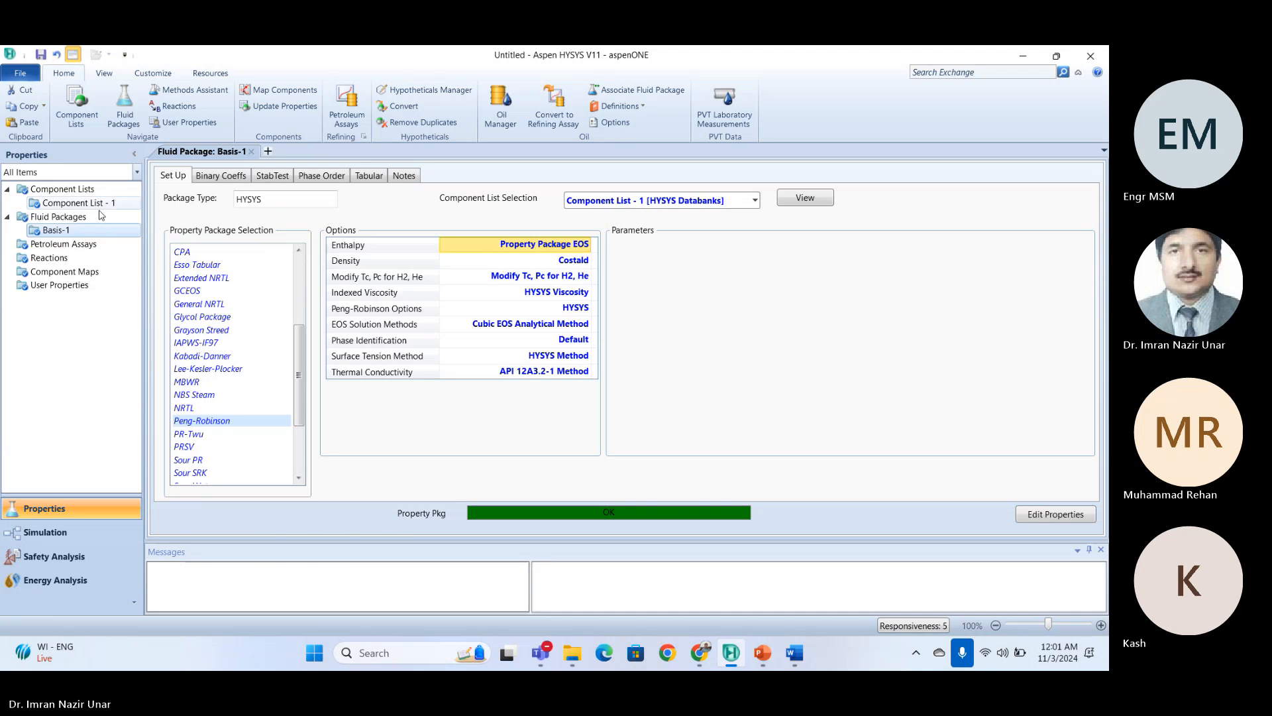
{"action": "left_click", "coordinate": [7, 217]}
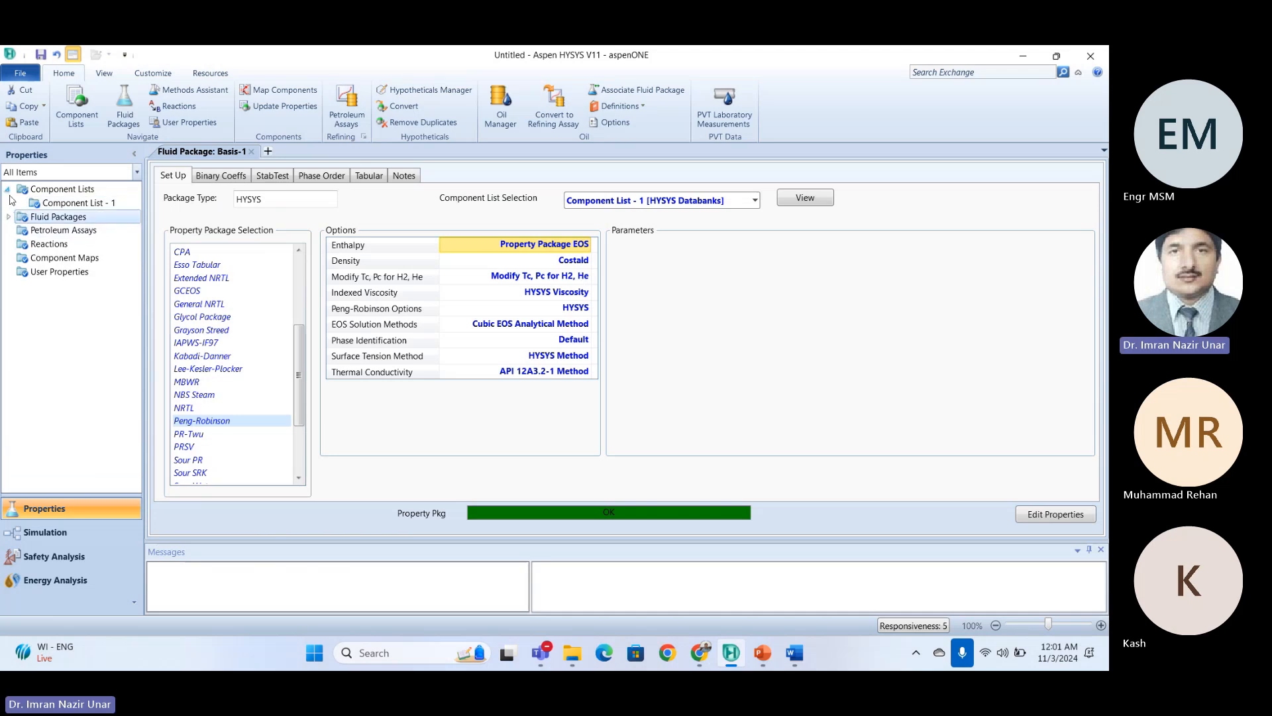
{"action": "left_click", "coordinate": [8, 190]}
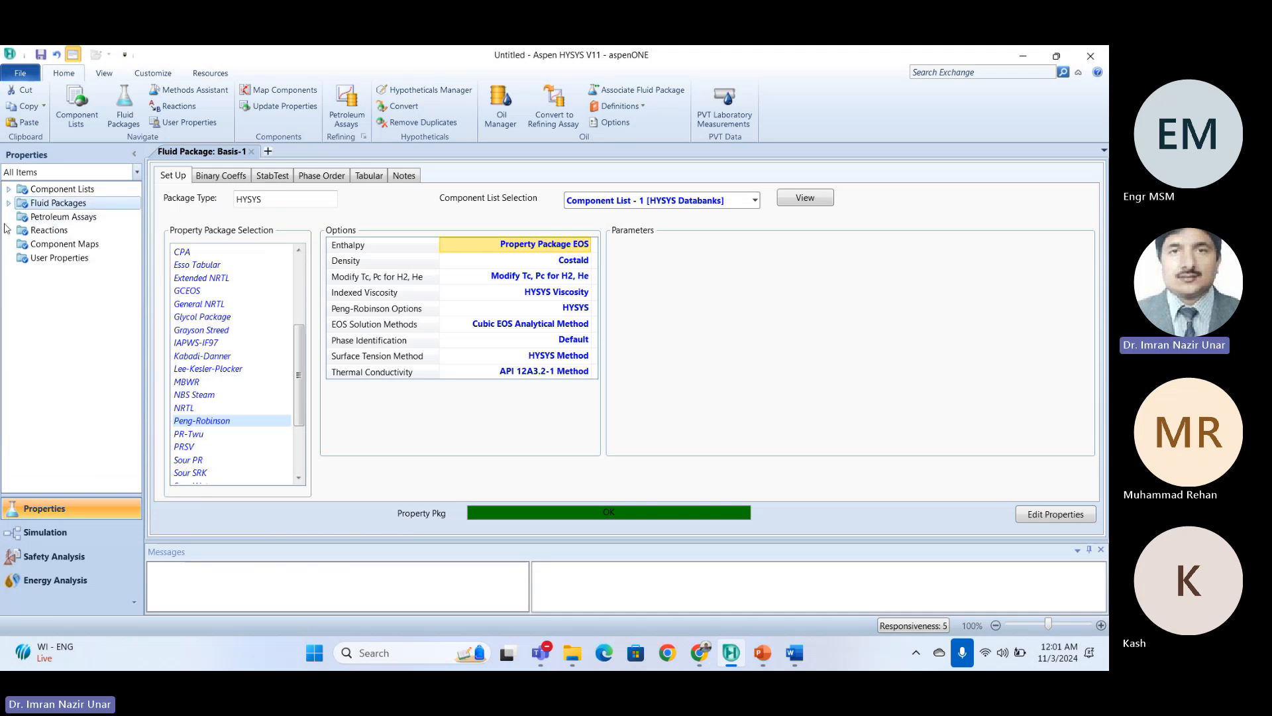
Add a new reaction set and open it for editing.
{"action": "left_click", "coordinate": [68, 232]}
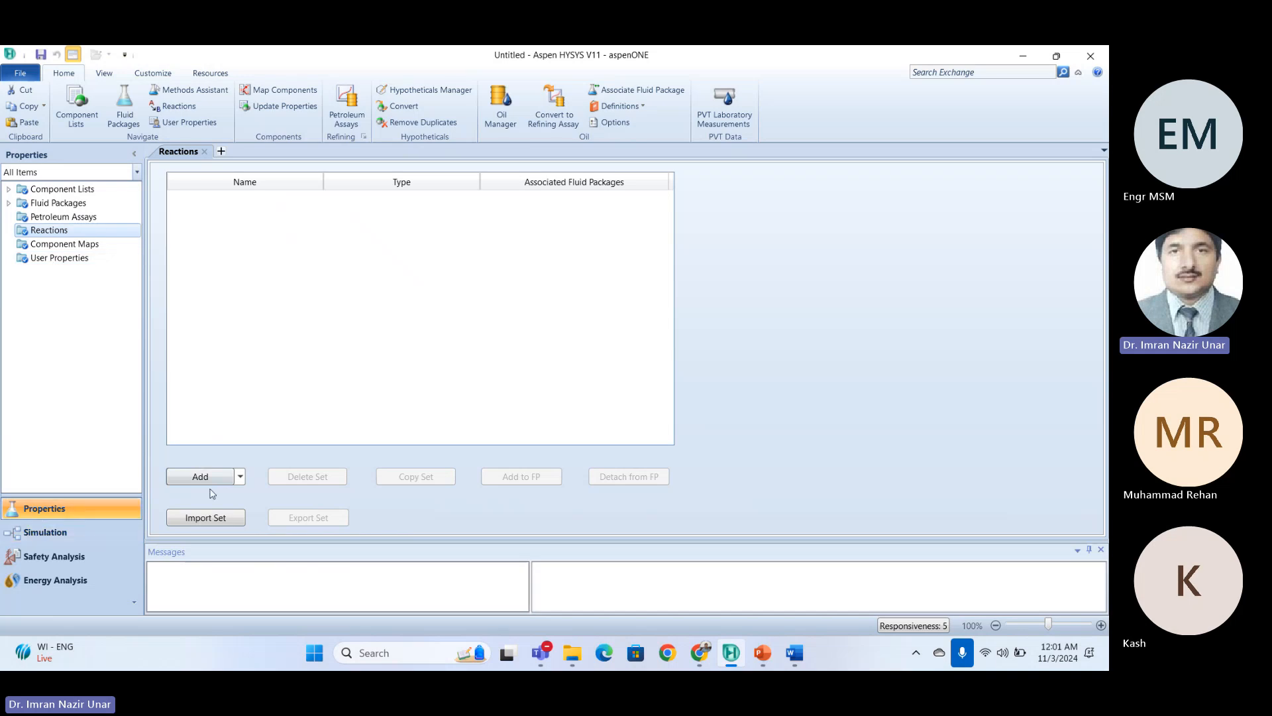
{"action": "left_click", "coordinate": [193, 476]}
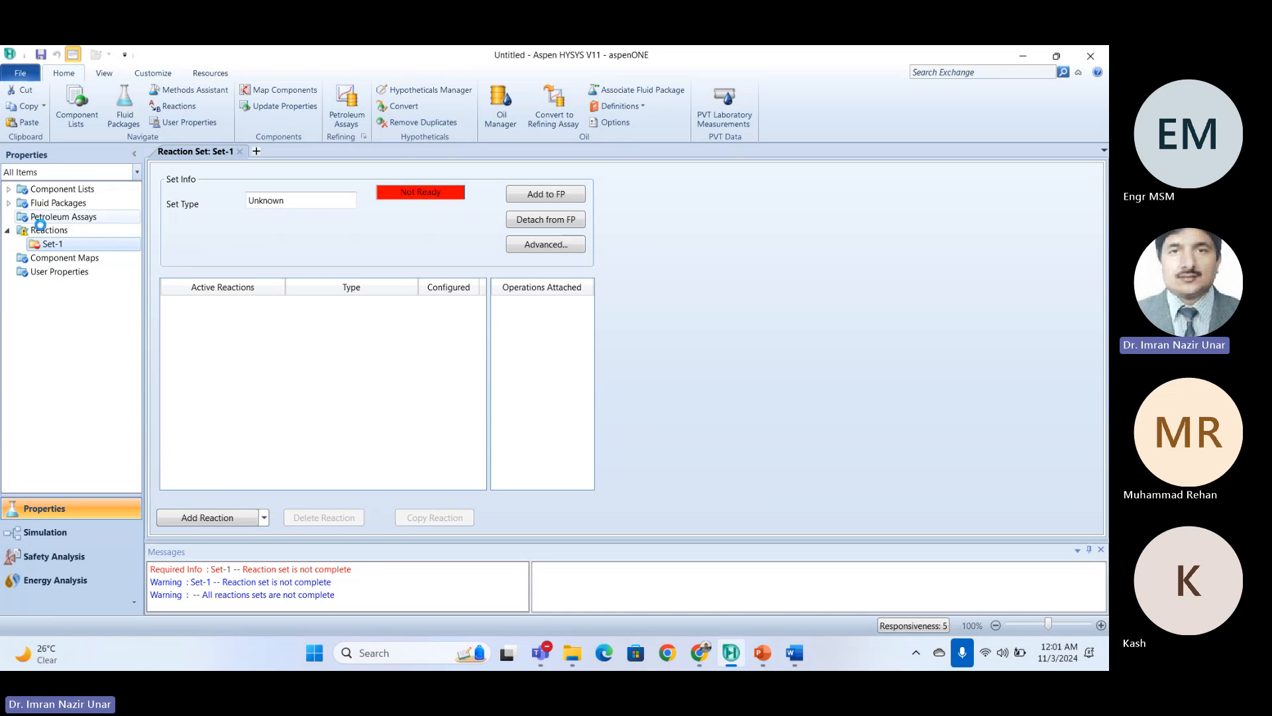
{"action": "left_click", "coordinate": [41, 221]}
{"action": "left_click", "coordinate": [48, 231]}
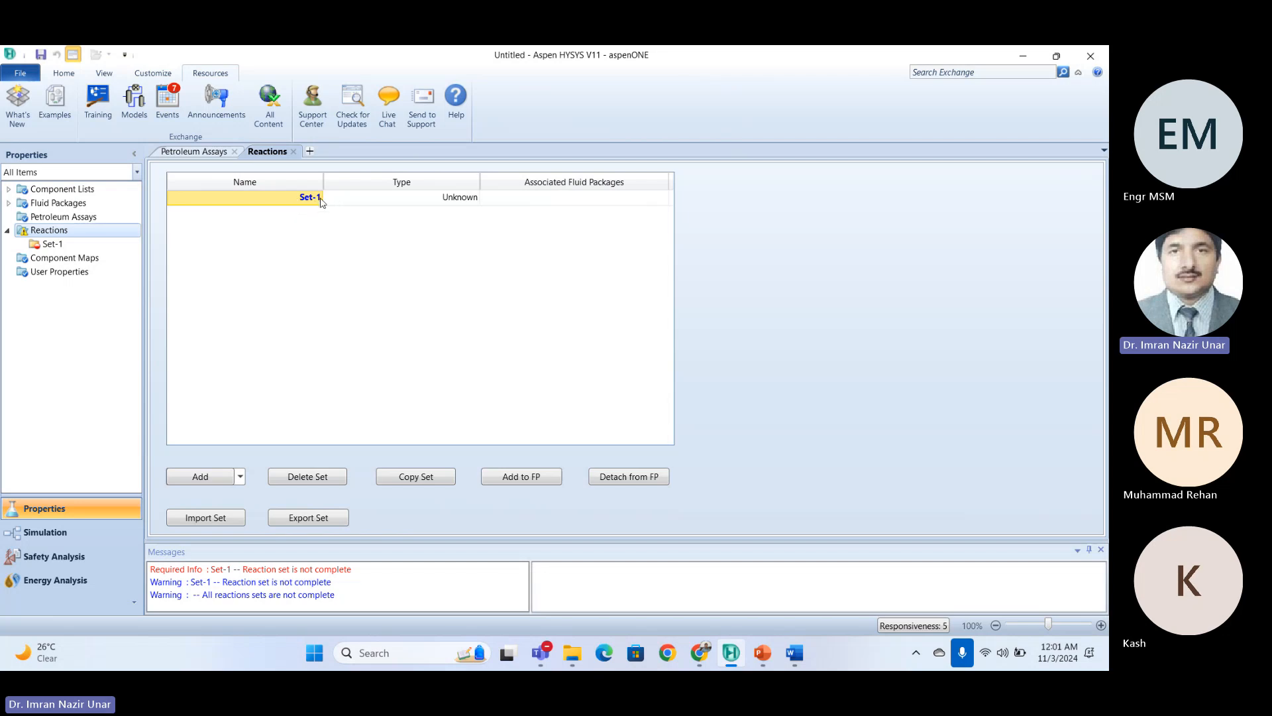
{"action": "left_click", "coordinate": [49, 245]}
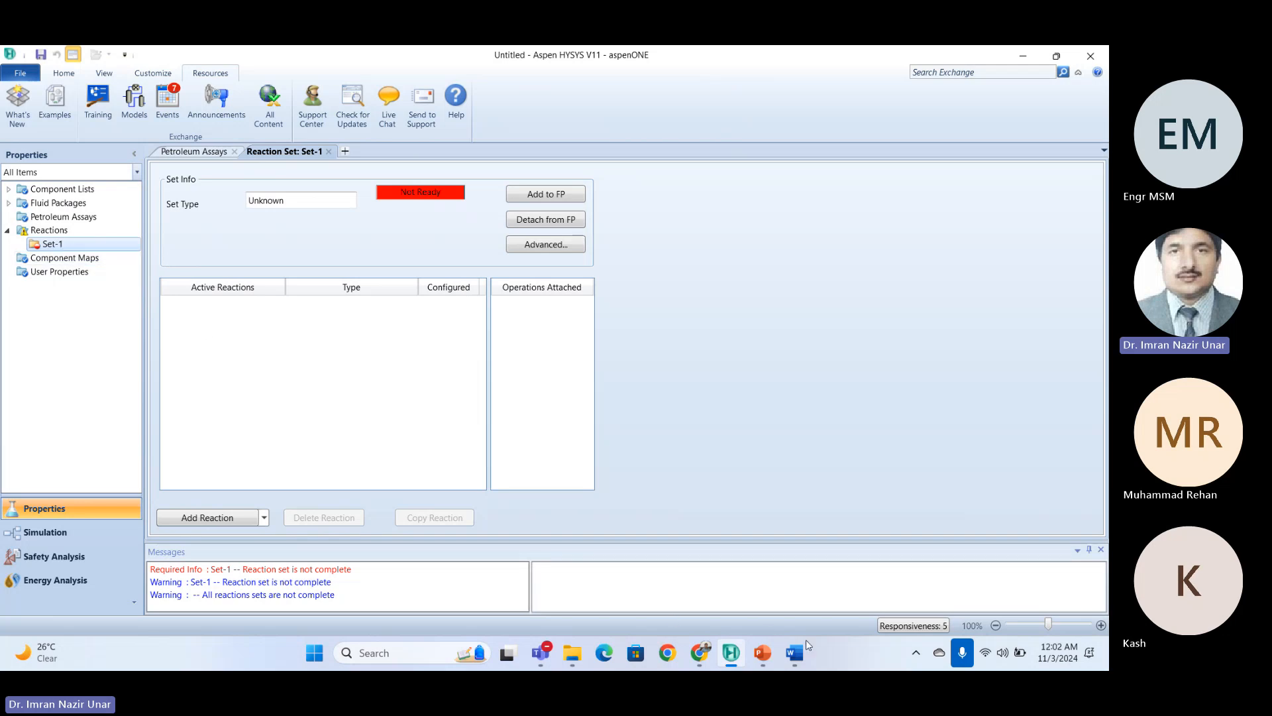
{"action": "left_click", "coordinate": [805, 656]}
{"action": "left_click", "coordinate": [805, 656]}
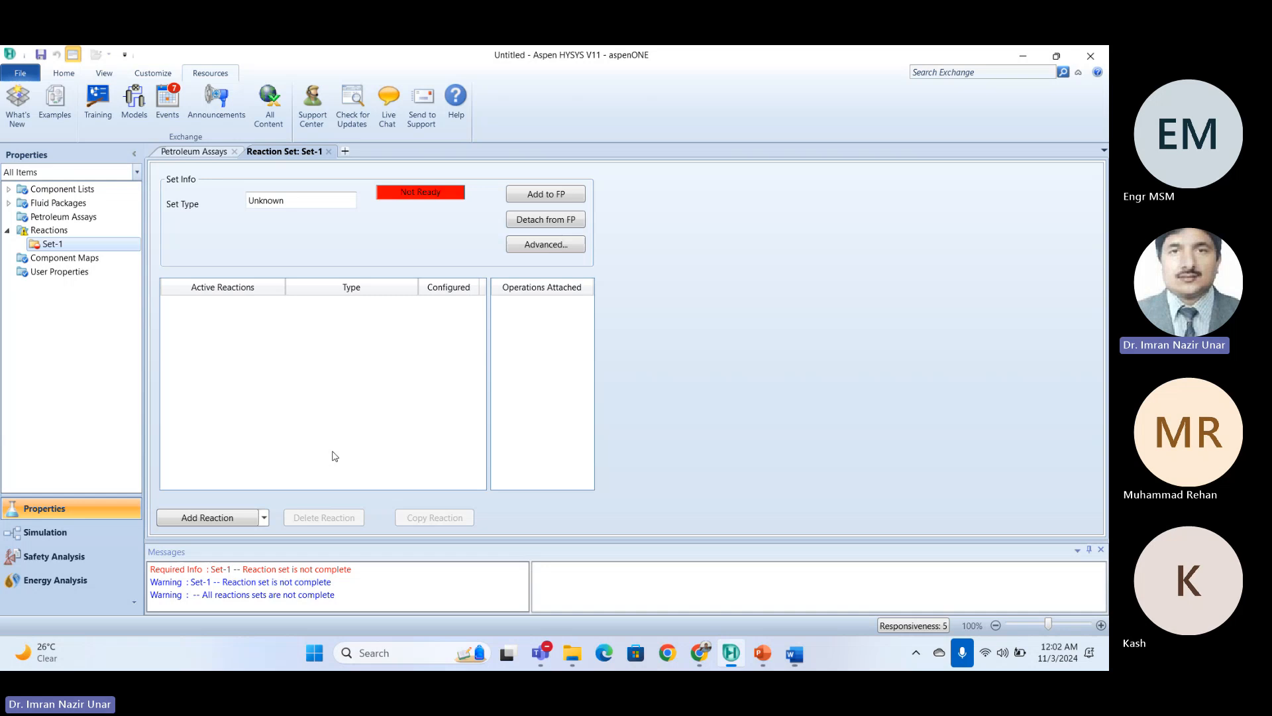
Add a Conversion reaction to the reaction set, using Hysys as the reactant source.
{"action": "left_click", "coordinate": [229, 518]}
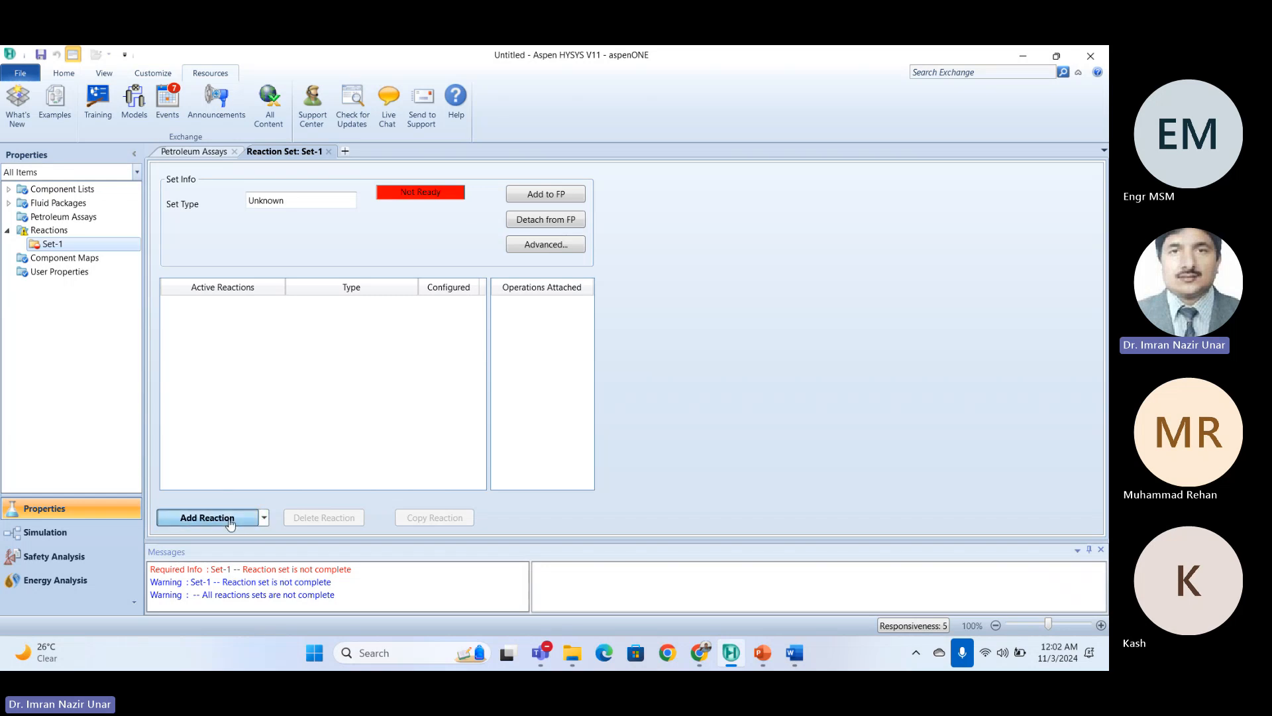
{"action": "left_click_drag", "start_coordinate": [517, 233], "coordinate": [357, 200]}
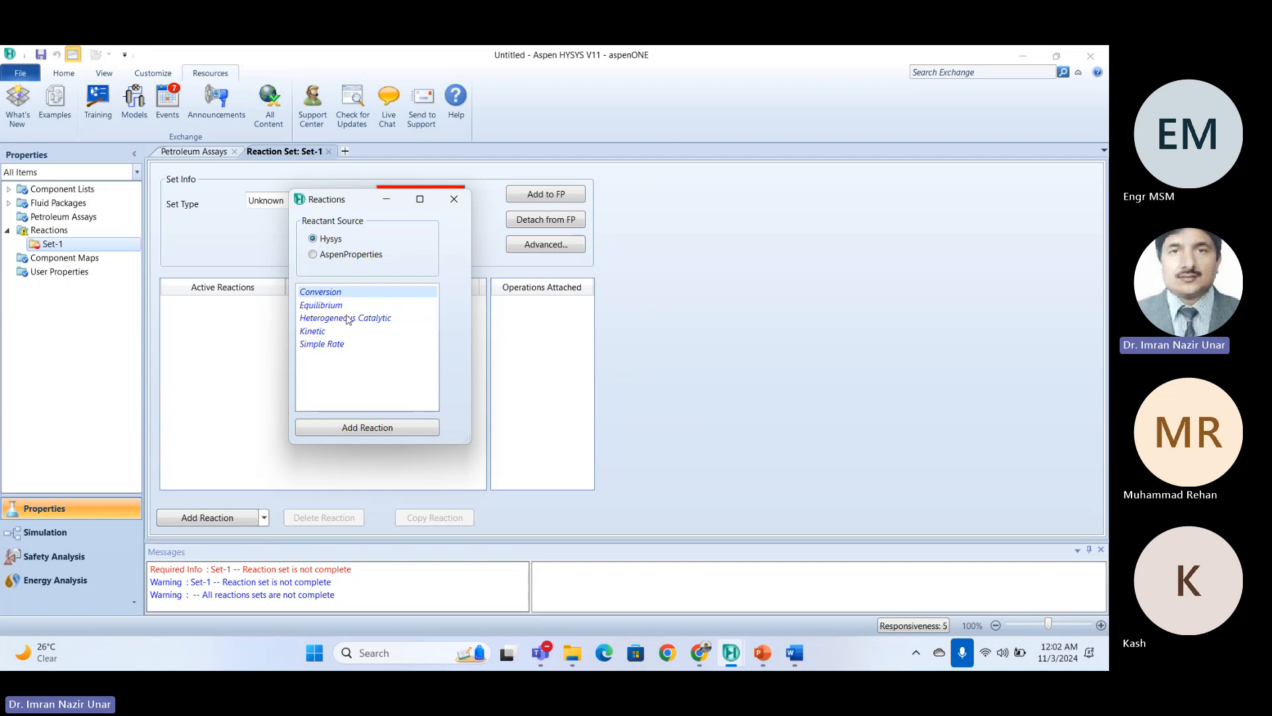
{"action": "left_click_drag", "start_coordinate": [346, 204], "coordinate": [348, 200]}
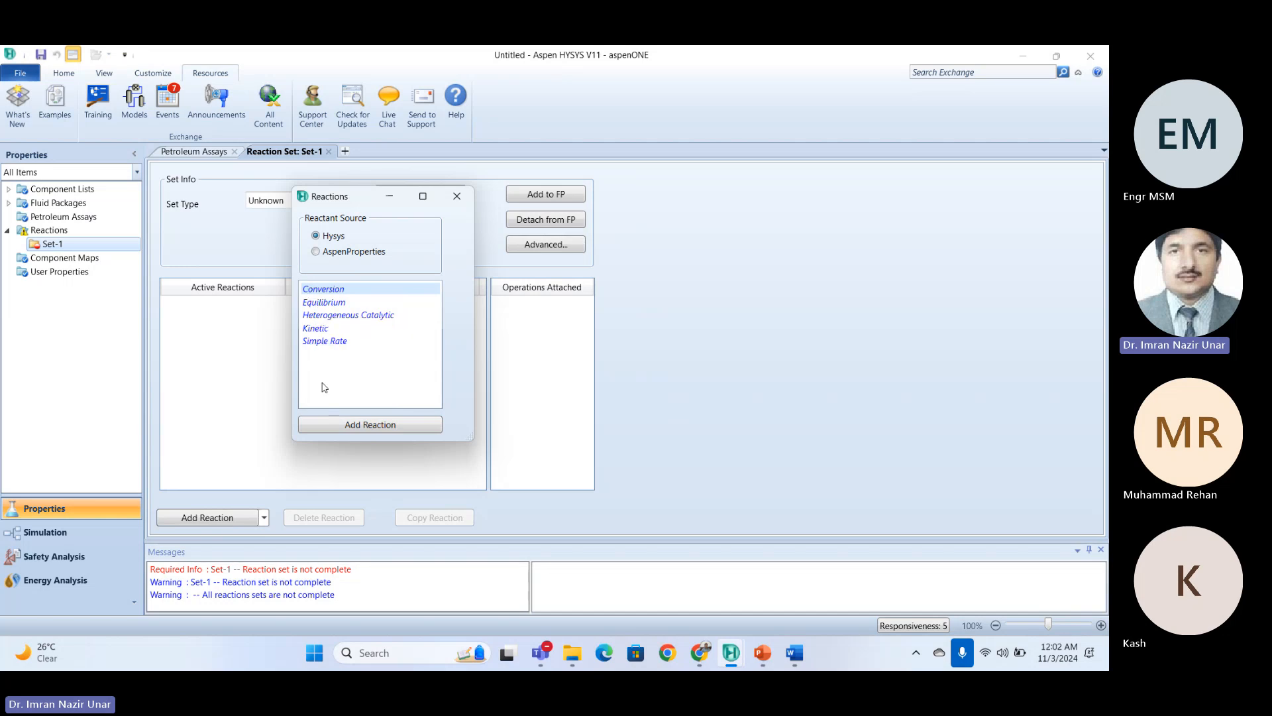
{"action": "left_click", "coordinate": [330, 252]}
{"action": "left_click", "coordinate": [330, 236]}
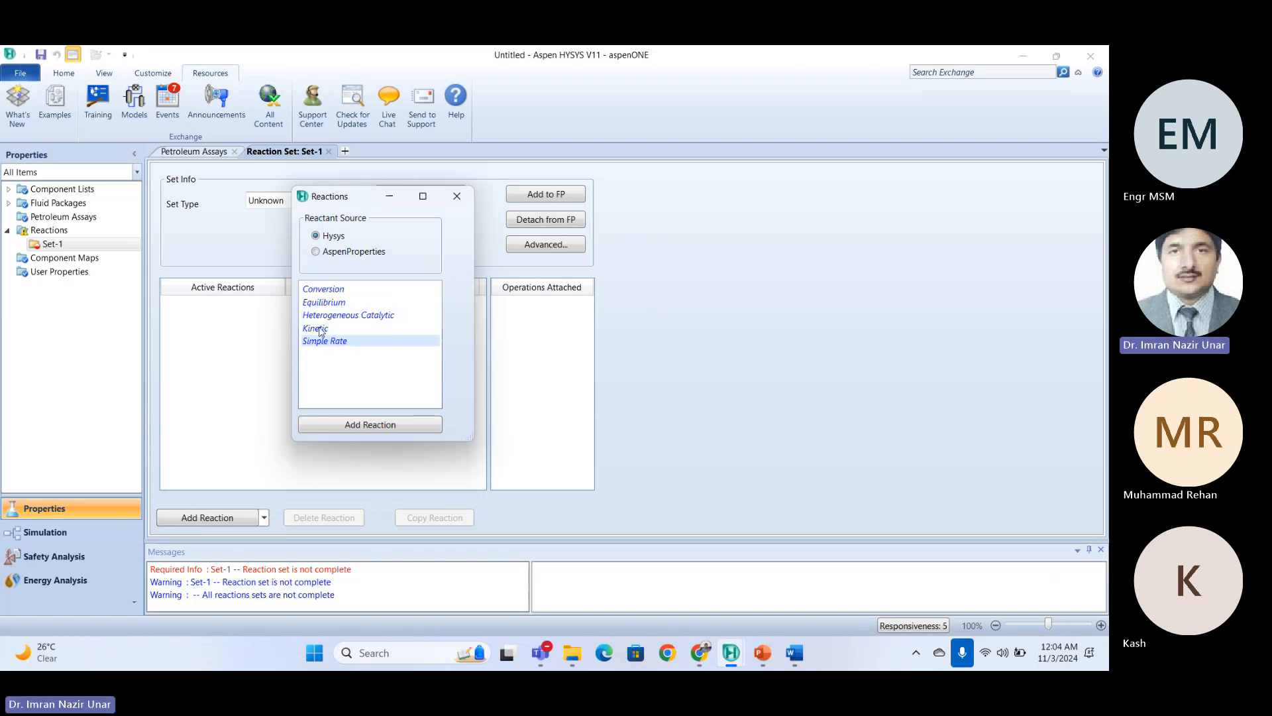
{"action": "left_click", "coordinate": [323, 292]}
{"action": "left_click", "coordinate": [388, 423]}
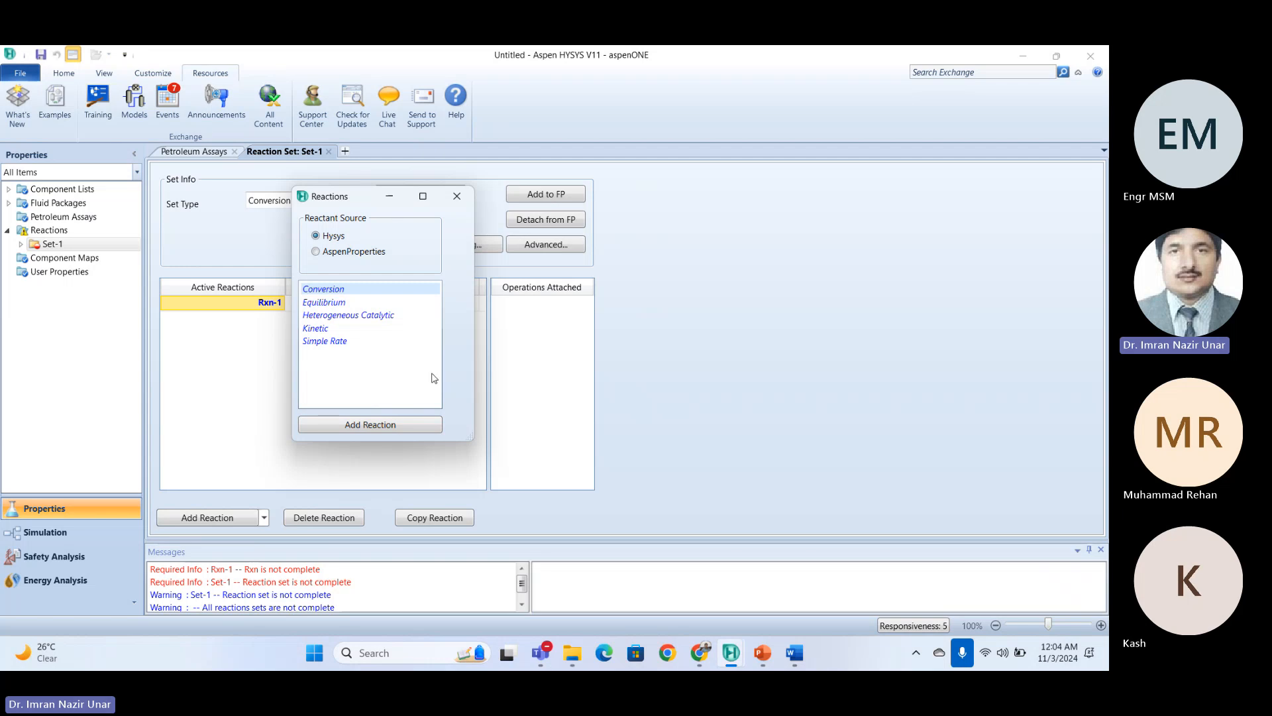
{"action": "left_click", "coordinate": [457, 196]}
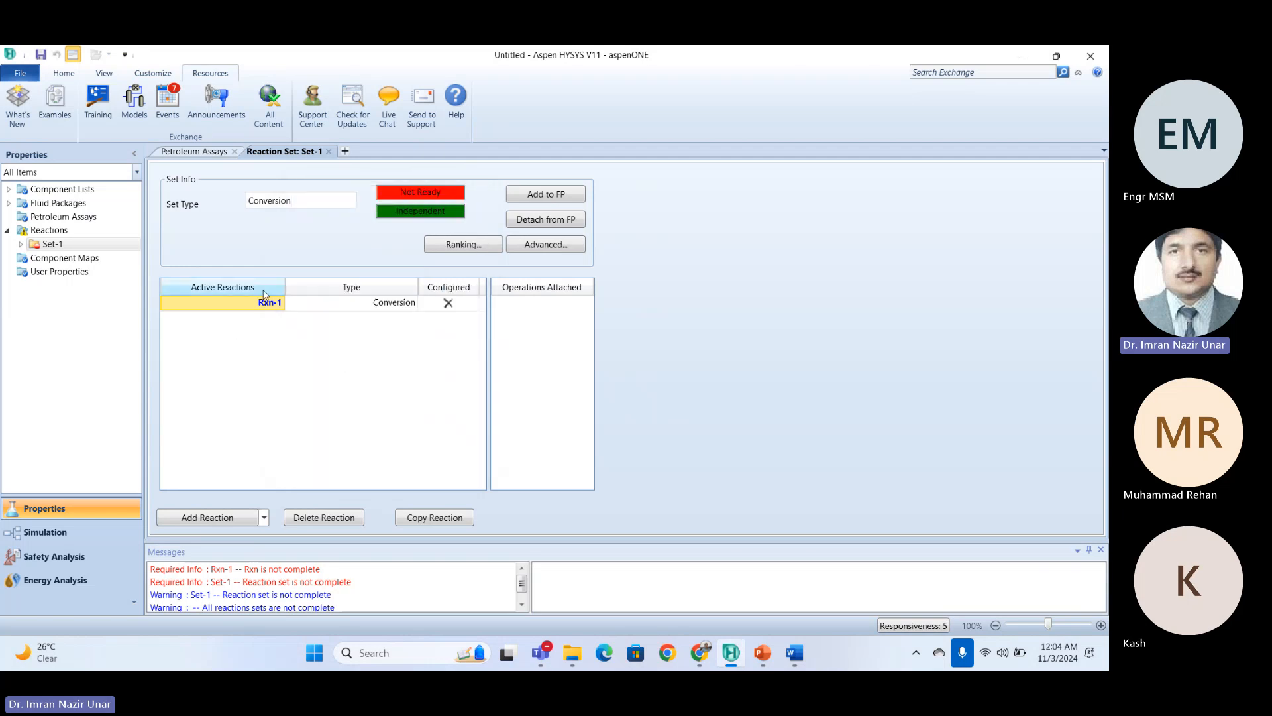
Add a second Conversion reaction to the reaction set.
{"action": "left_click", "coordinate": [234, 517]}
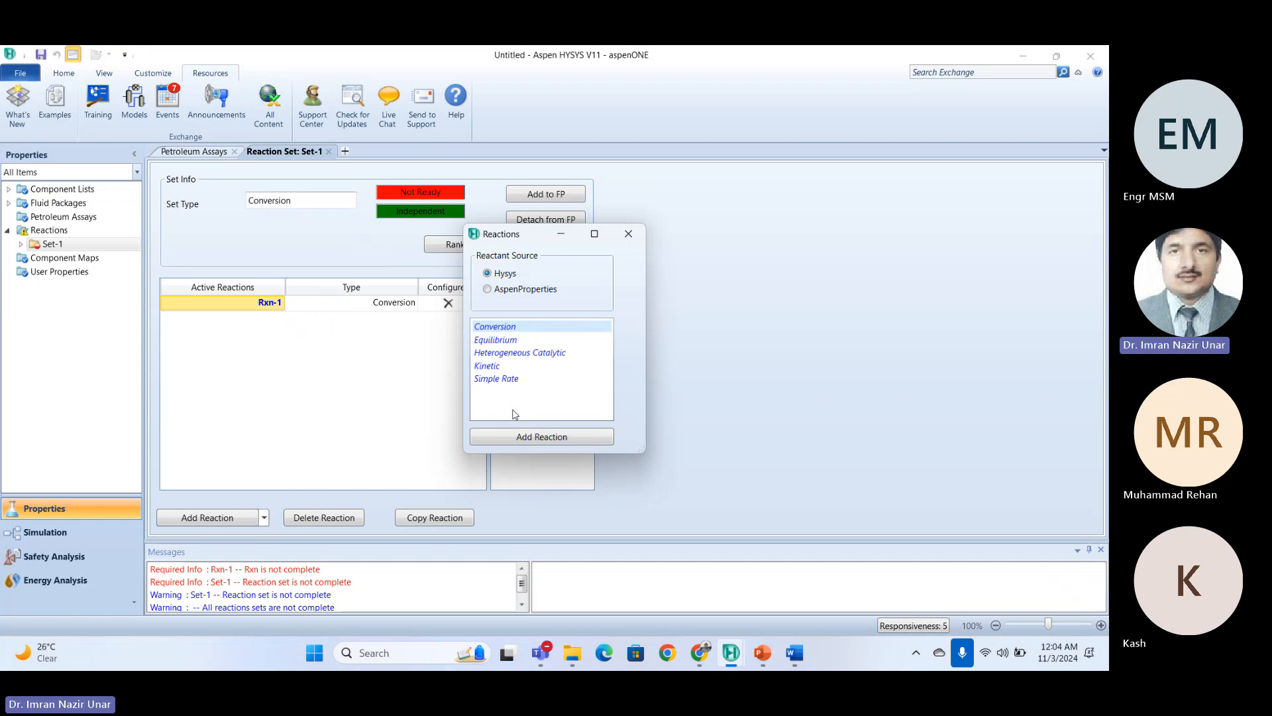
{"action": "left_click", "coordinate": [541, 437]}
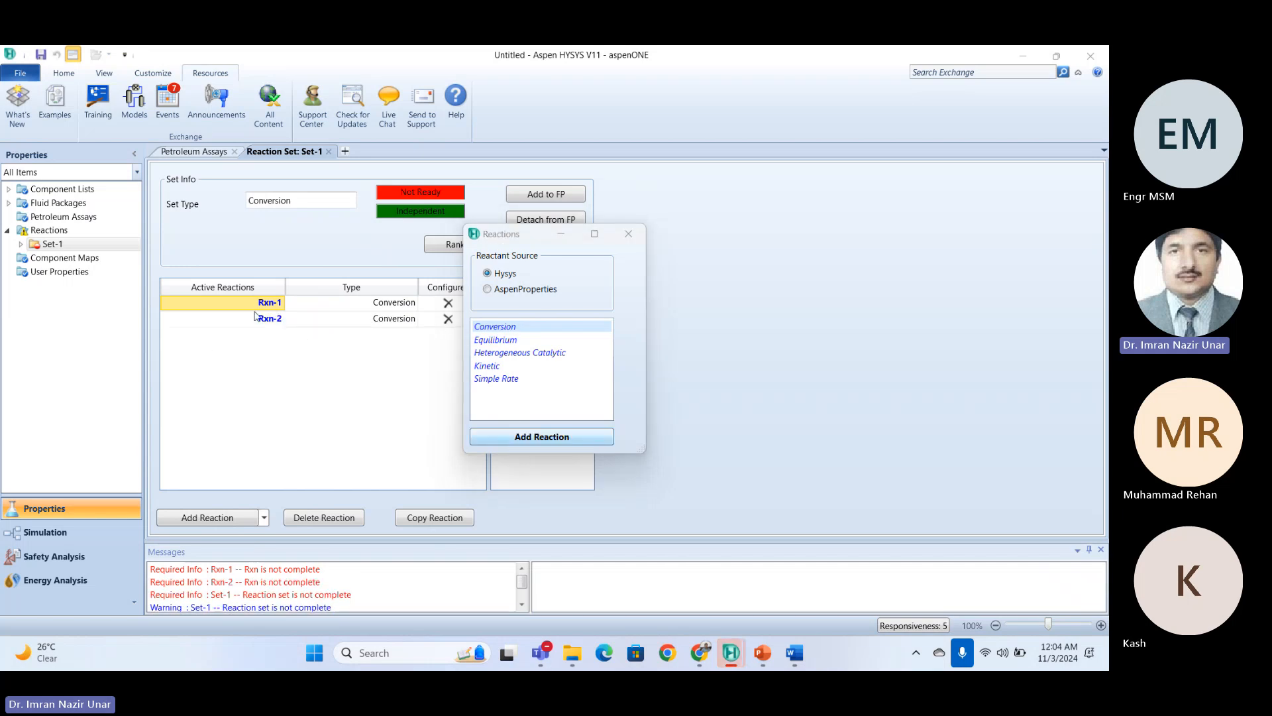
{"action": "left_click", "coordinate": [628, 234]}
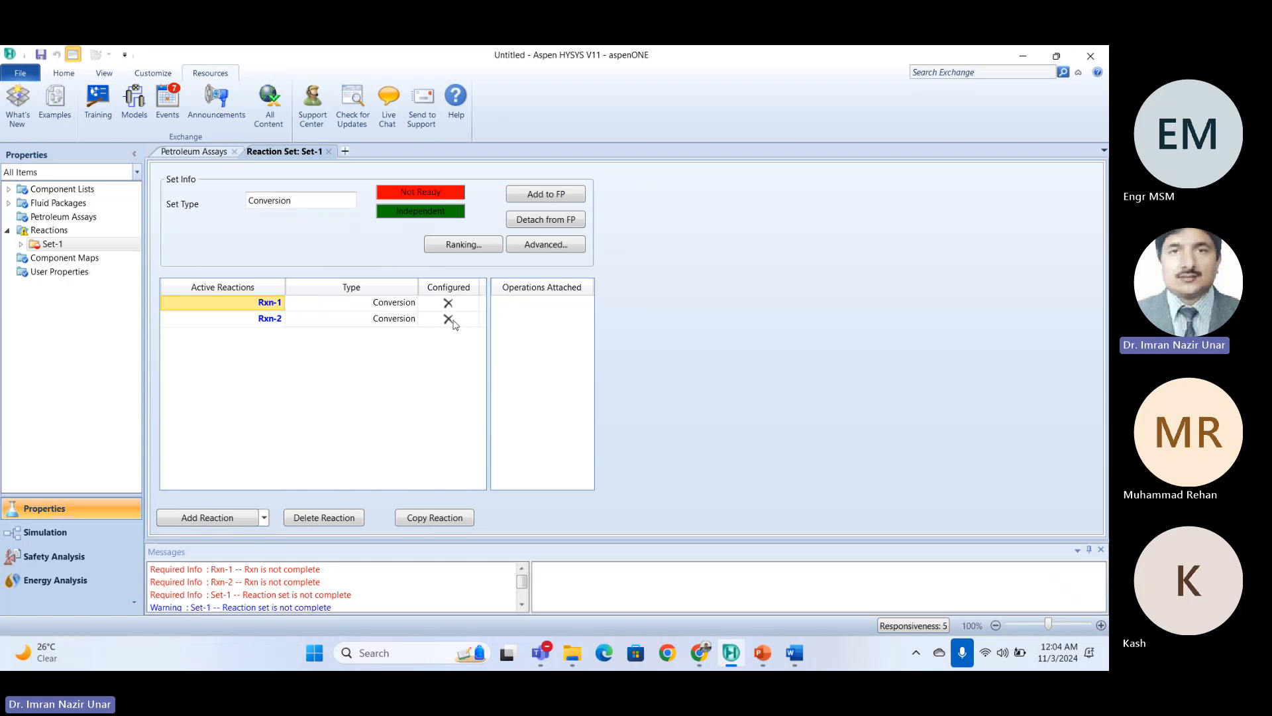
Delete the second reaction, Rxn-2, from the reaction set.
{"action": "left_click", "coordinate": [325, 321]}
{"action": "left_click", "coordinate": [264, 320]}
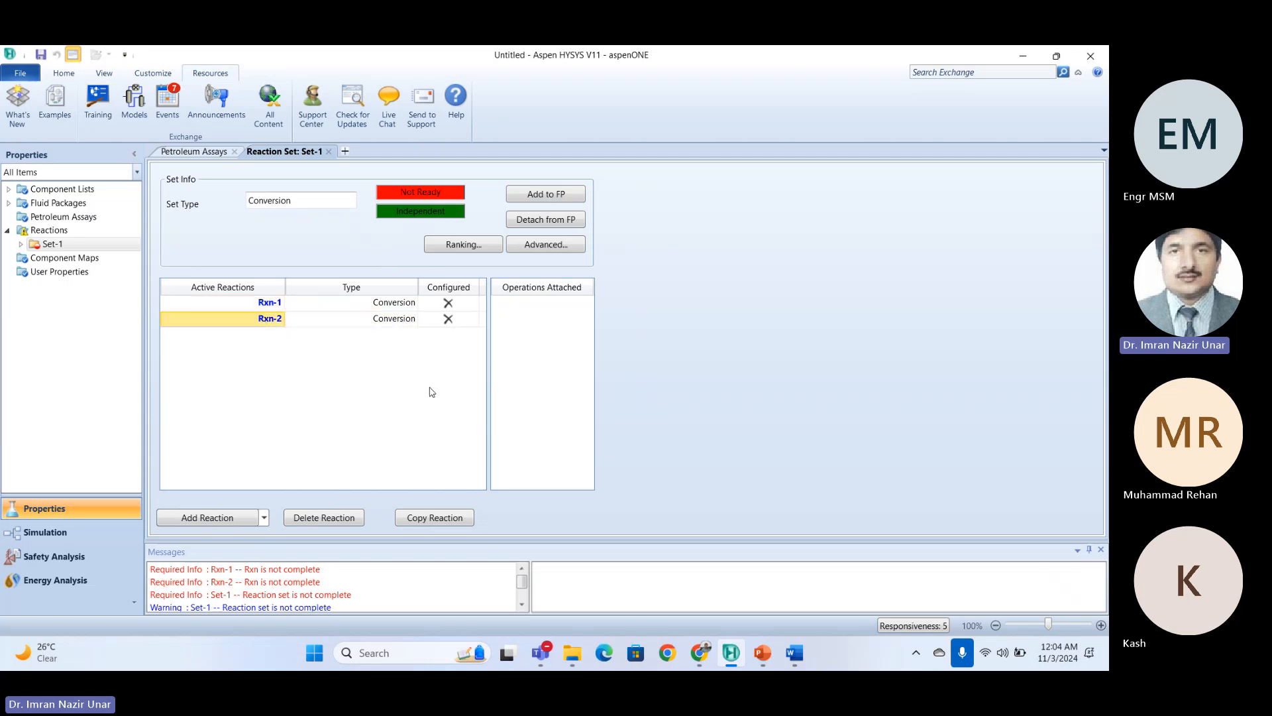
{"action": "left_click", "coordinate": [312, 521]}
{"action": "left_click", "coordinate": [540, 401]}
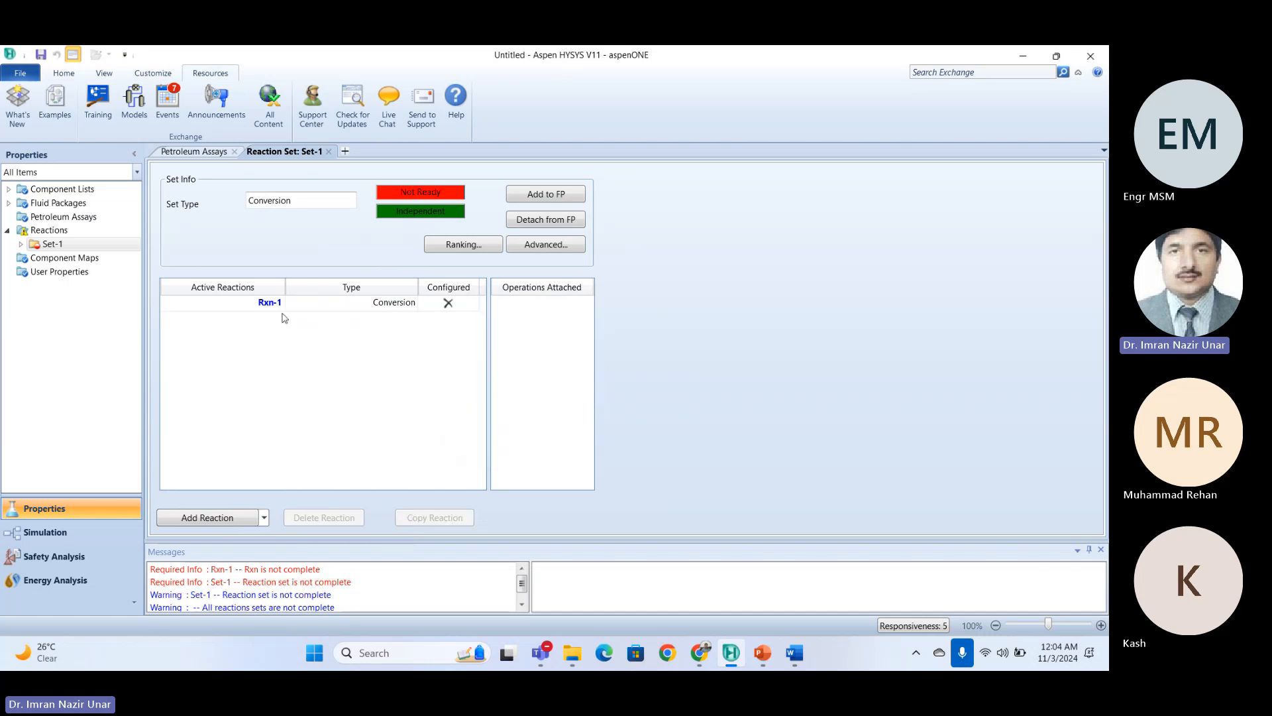
Open the conversion reaction Rxn-1, move its window clear of the navigation tree and select the empty component entry.
{"action": "left_click", "coordinate": [276, 305]}
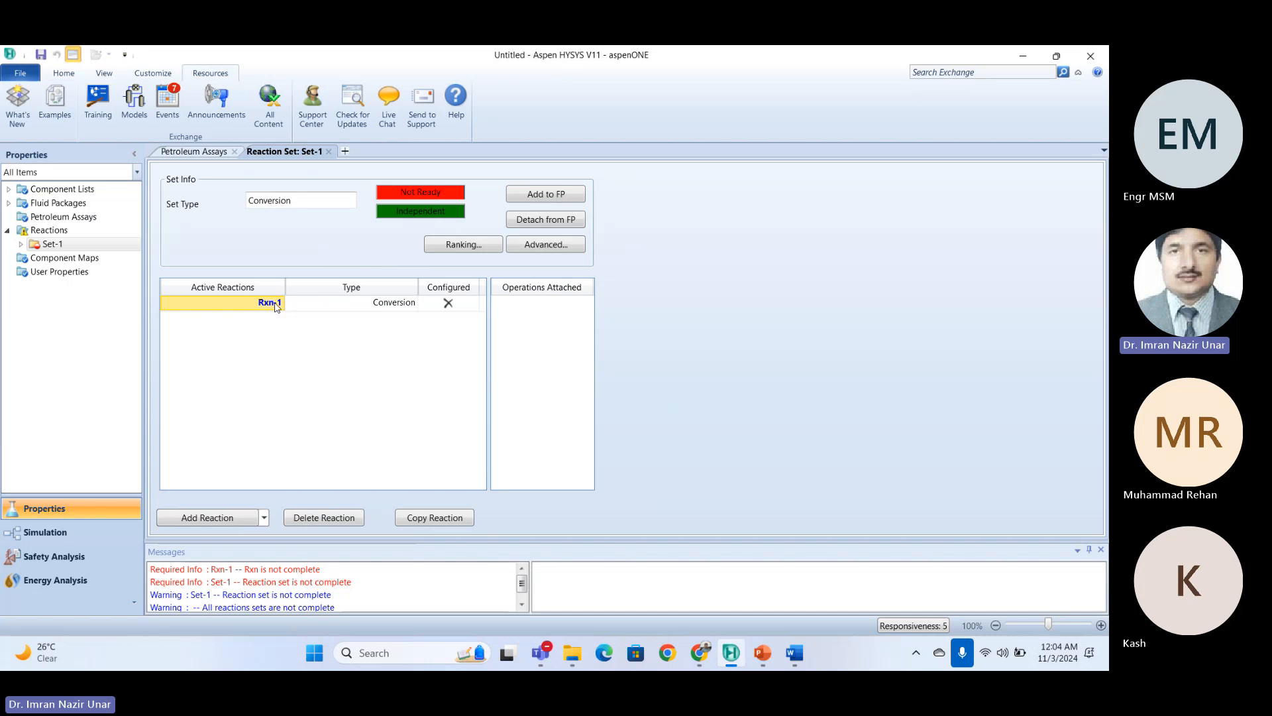
{"action": "double_click", "coordinate": [275, 306]}
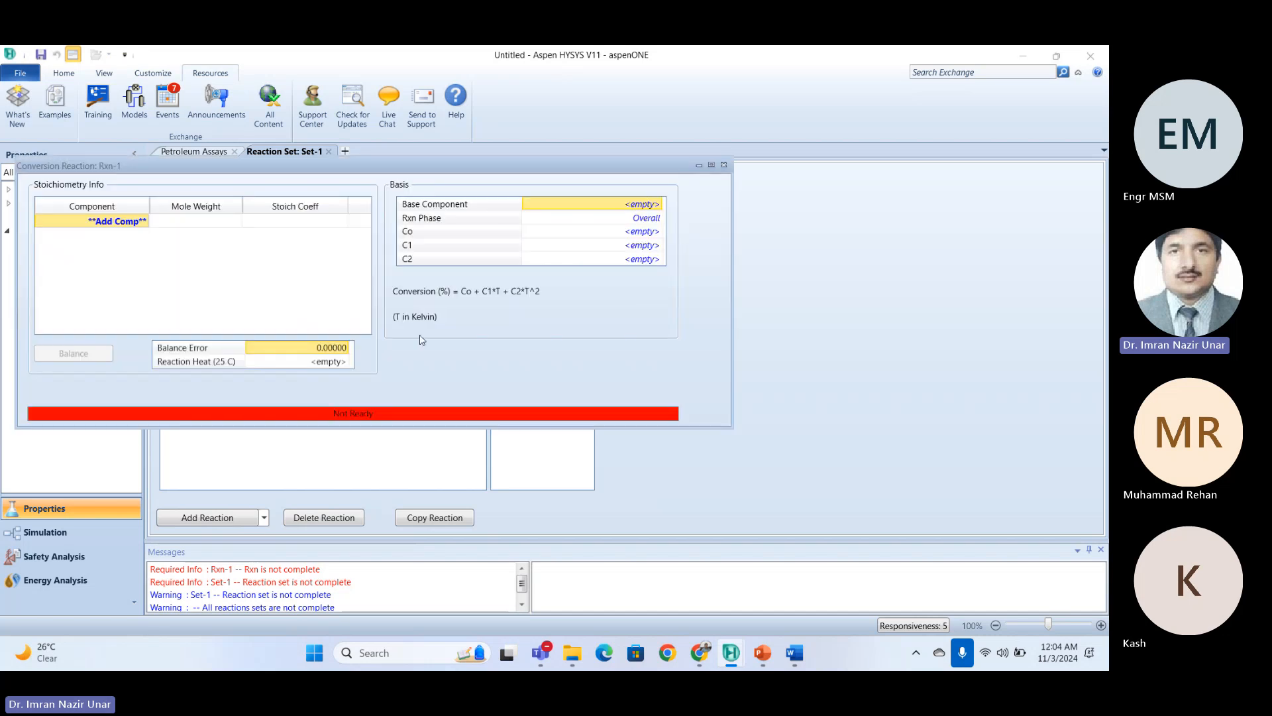
{"action": "left_click_drag", "start_coordinate": [427, 169], "coordinate": [634, 187]}
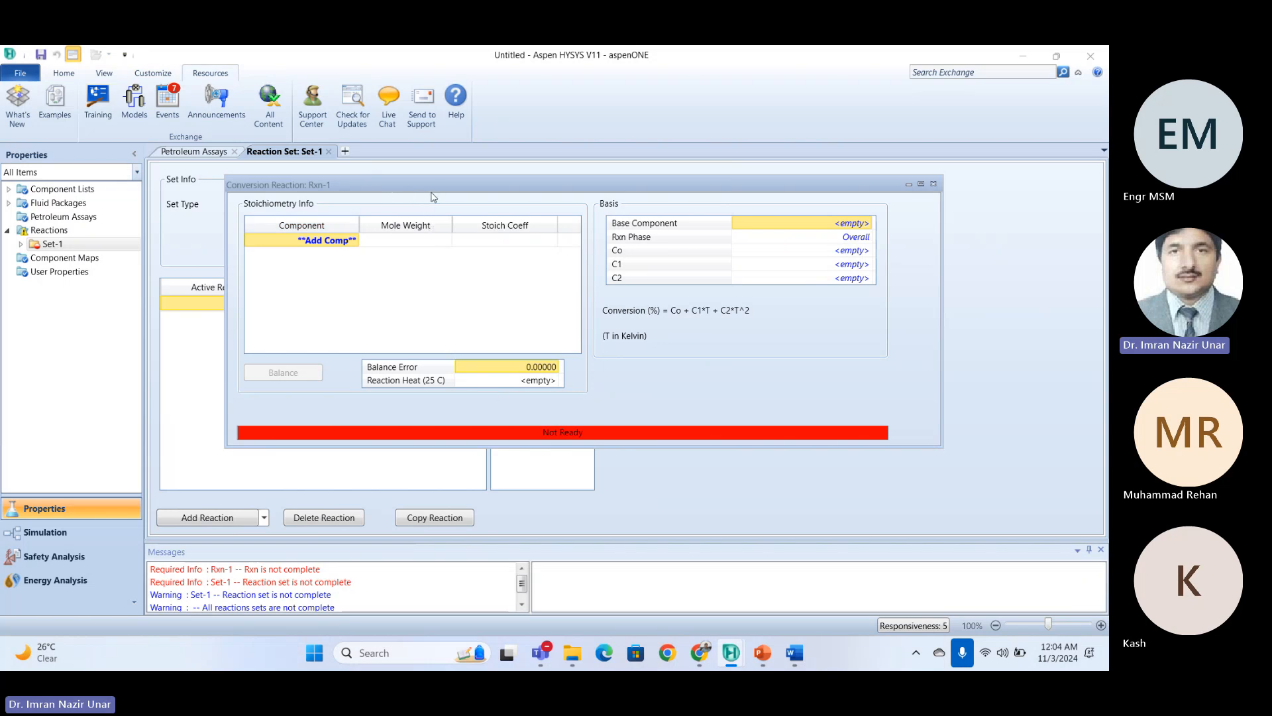
{"action": "left_click_drag", "start_coordinate": [432, 188], "coordinate": [455, 451]}
{"action": "left_click_drag", "start_coordinate": [435, 312], "coordinate": [400, 215]}
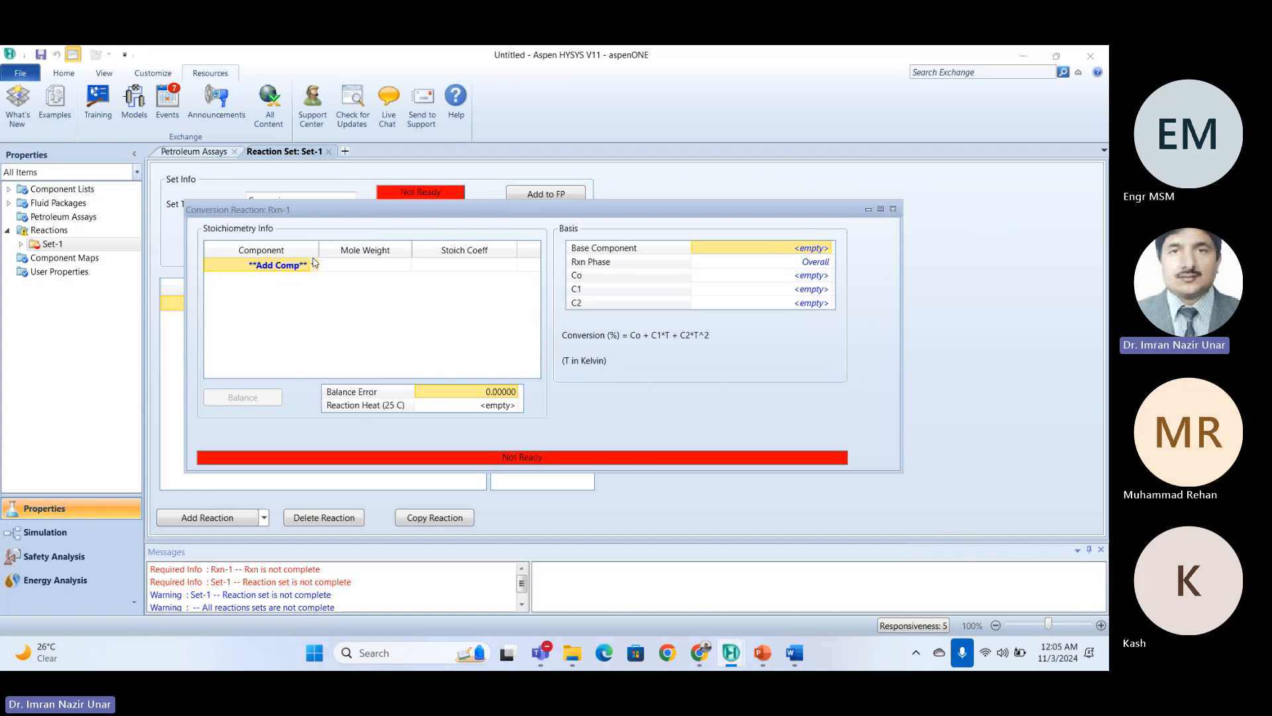
{"action": "left_click_drag", "start_coordinate": [519, 201], "coordinate": [524, 199]}
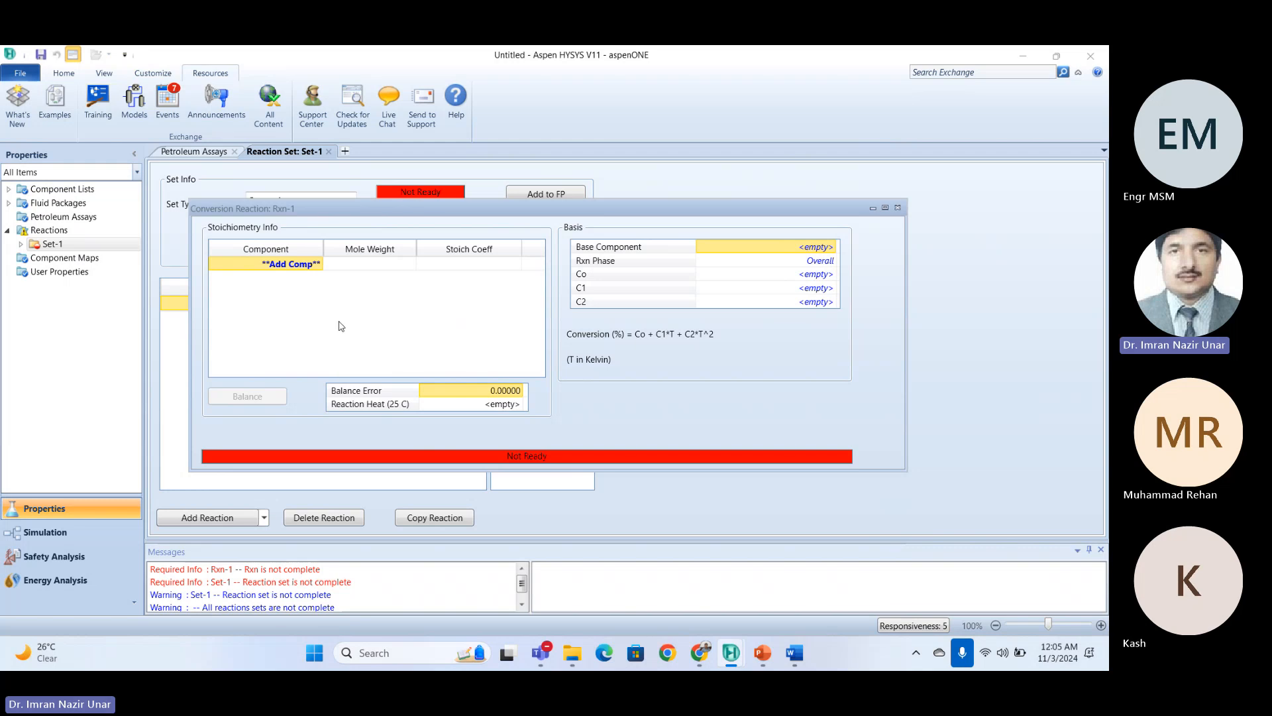
{"action": "left_click", "coordinate": [261, 267]}
Switch to Word and examine the reactants, products and coefficients of the balanced methane combustion equation.
{"action": "left_click", "coordinate": [793, 656]}
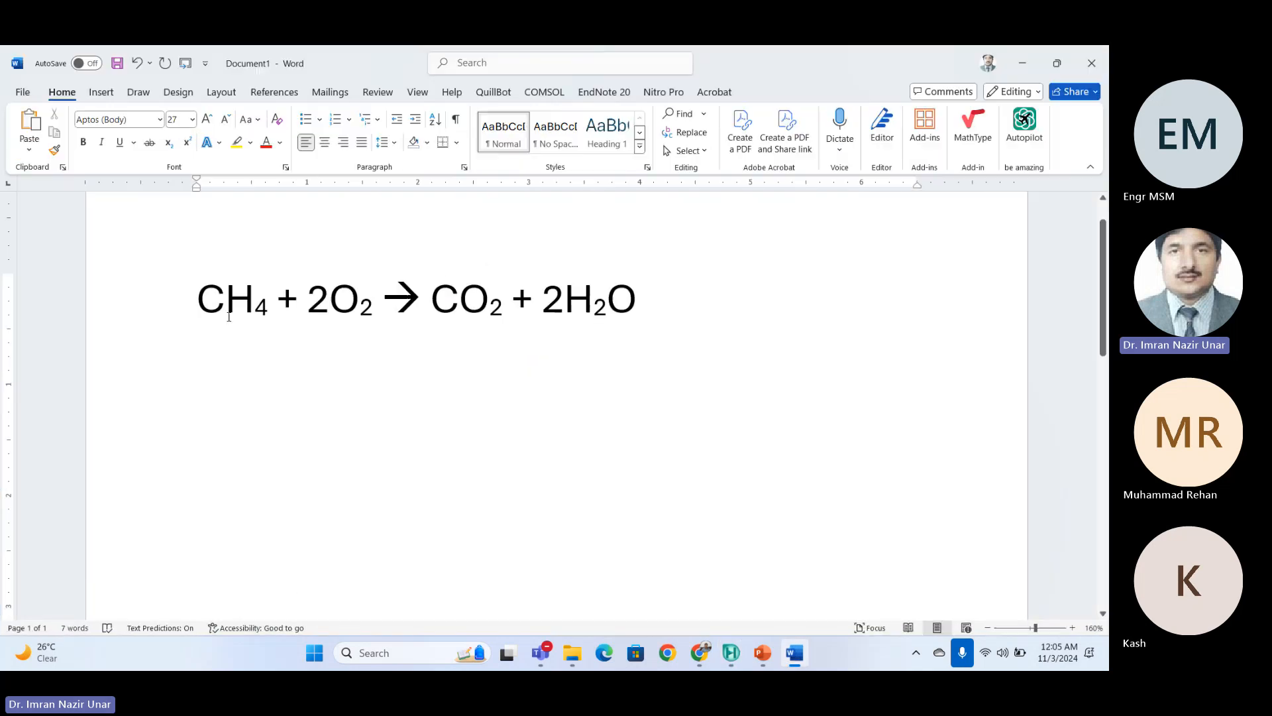
{"action": "left_click", "coordinate": [338, 294]}
{"action": "left_click", "coordinate": [476, 292]}
{"action": "left_click", "coordinate": [626, 294]}
{"action": "left_click", "coordinate": [415, 291]}
{"action": "left_click", "coordinate": [294, 292]}
{"action": "left_click", "coordinate": [256, 294]}
{"action": "left_click", "coordinate": [330, 294]}
{"action": "left_click", "coordinate": [489, 293]}
{"action": "left_click", "coordinate": [627, 296]}
{"action": "left_click_drag", "start_coordinate": [220, 310], "coordinate": [637, 308]}
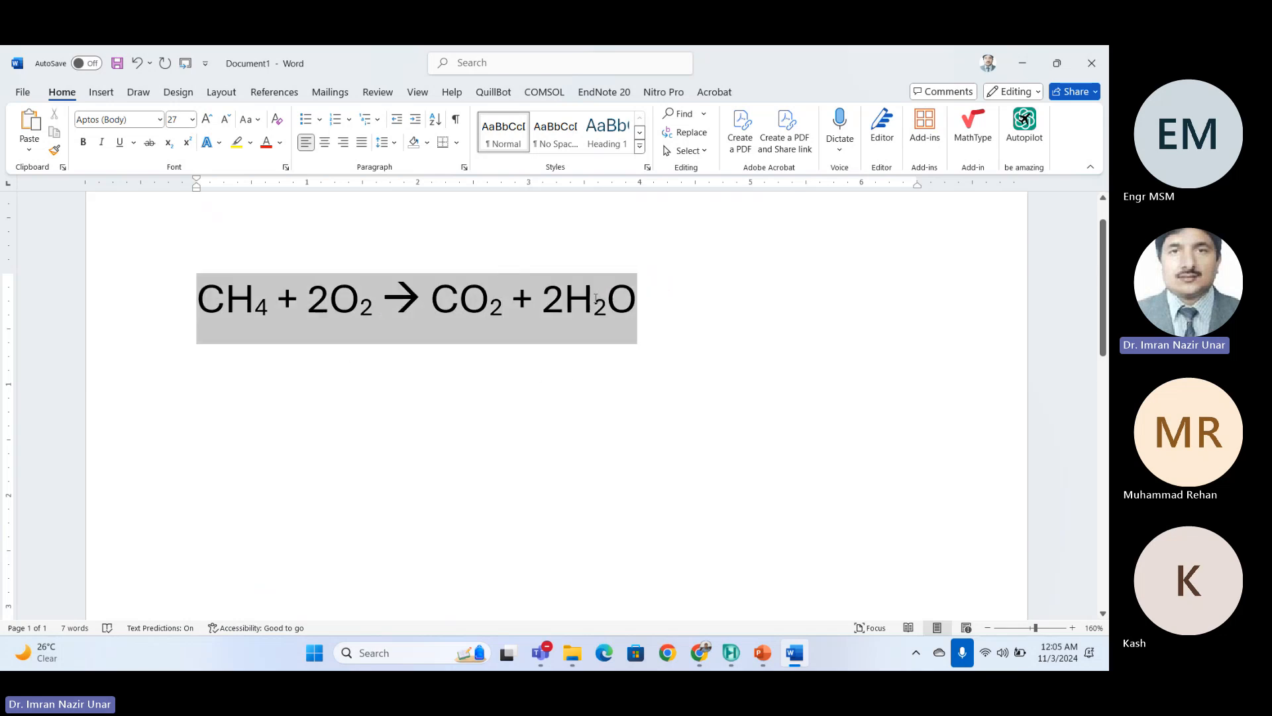
Switch back to Aspen HYSYS and add Methane, Oxygen, CO2 and H2O as the components of conversion reaction Rxn-1.
{"action": "left_click", "coordinate": [1021, 61]}
{"action": "left_click", "coordinate": [318, 264]}
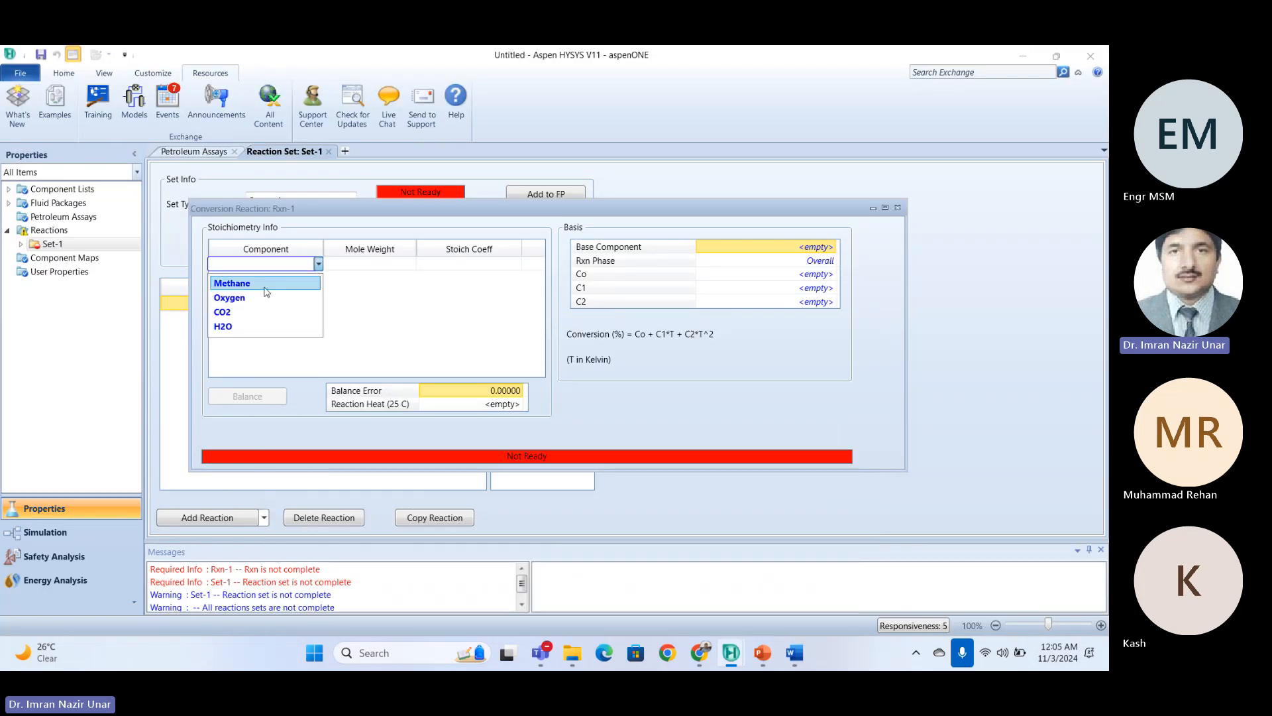
{"action": "left_click", "coordinate": [265, 285]}
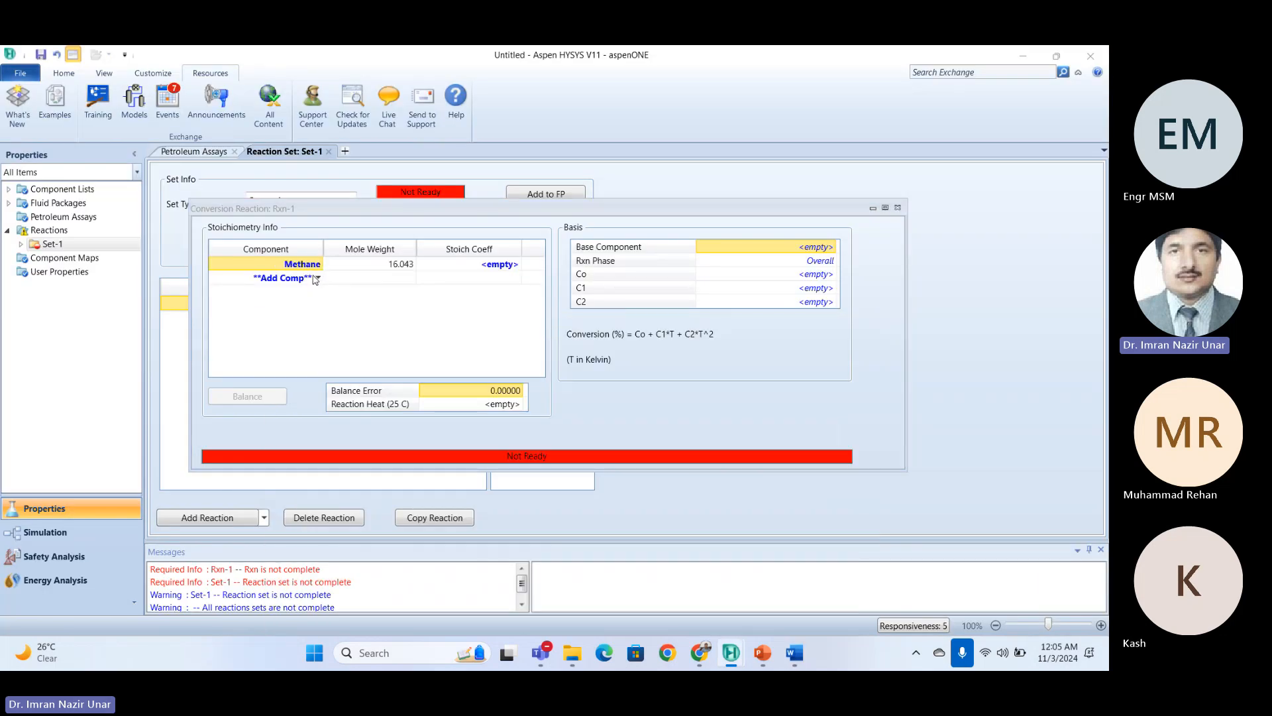
{"action": "left_click", "coordinate": [315, 279]}
{"action": "left_click", "coordinate": [318, 292]}
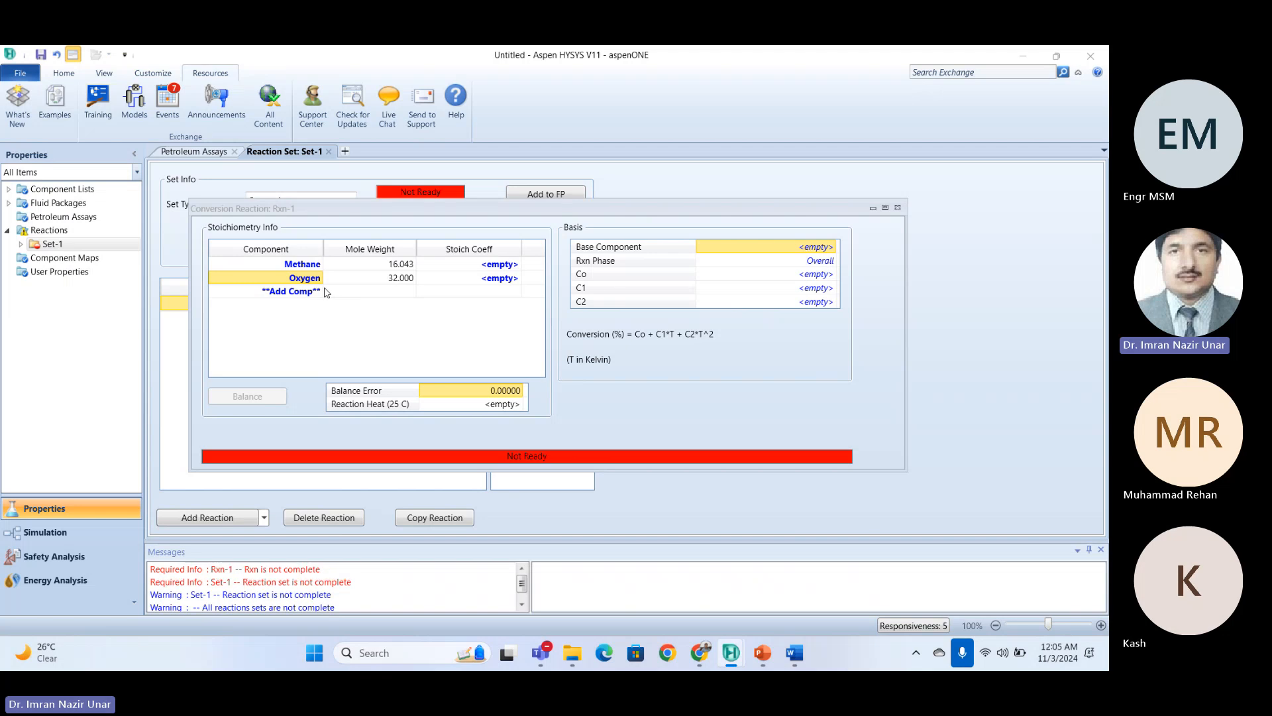
{"action": "left_click", "coordinate": [325, 292]}
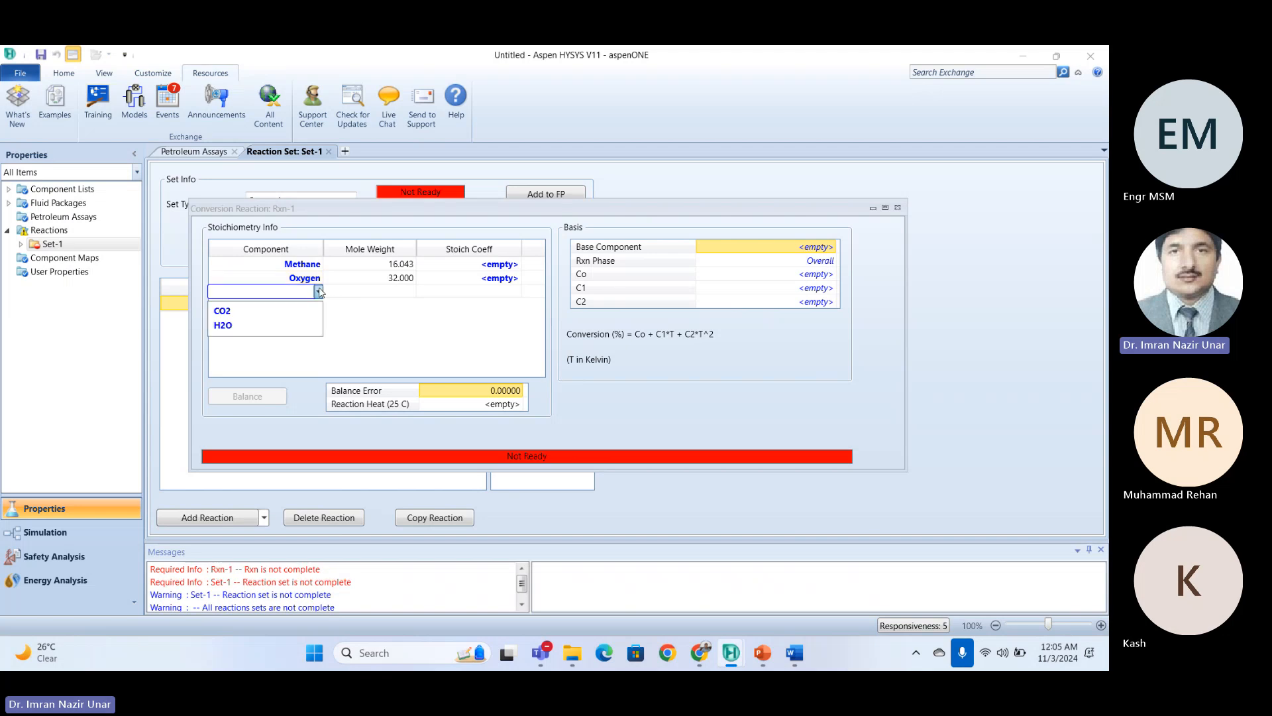
{"action": "left_click", "coordinate": [273, 312]}
{"action": "left_click", "coordinate": [265, 304]}
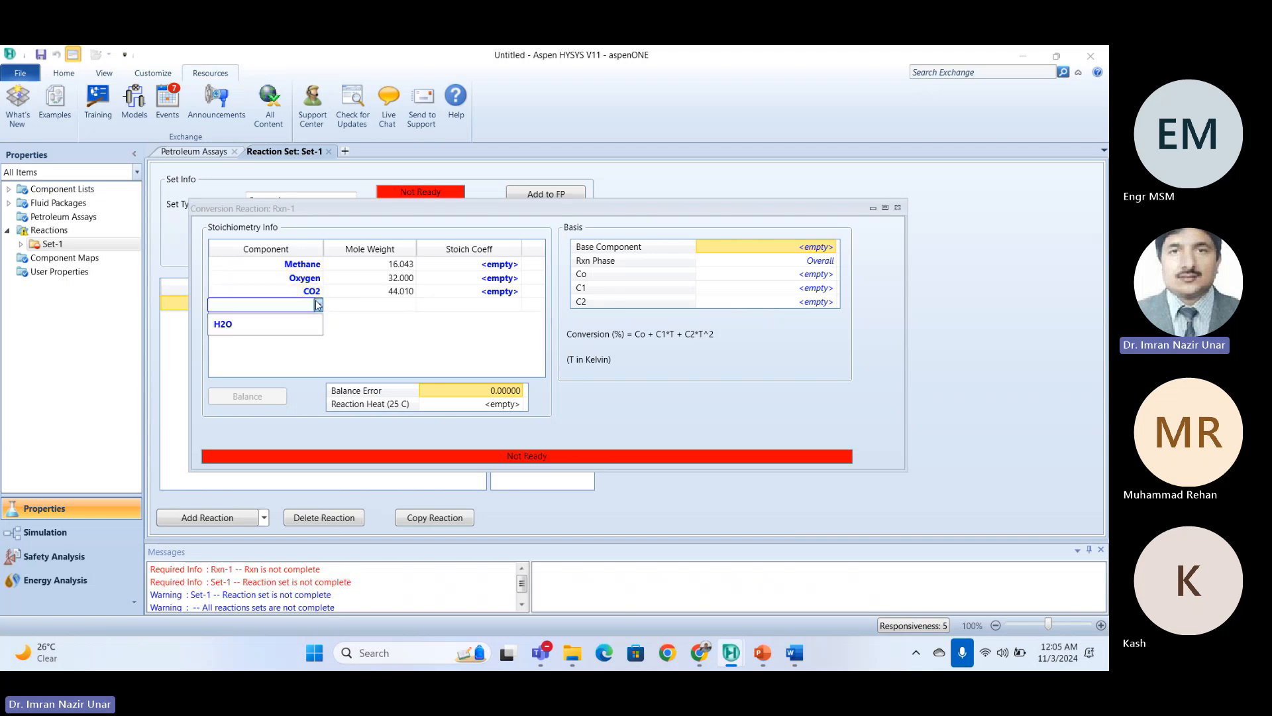
{"action": "left_click", "coordinate": [242, 328]}
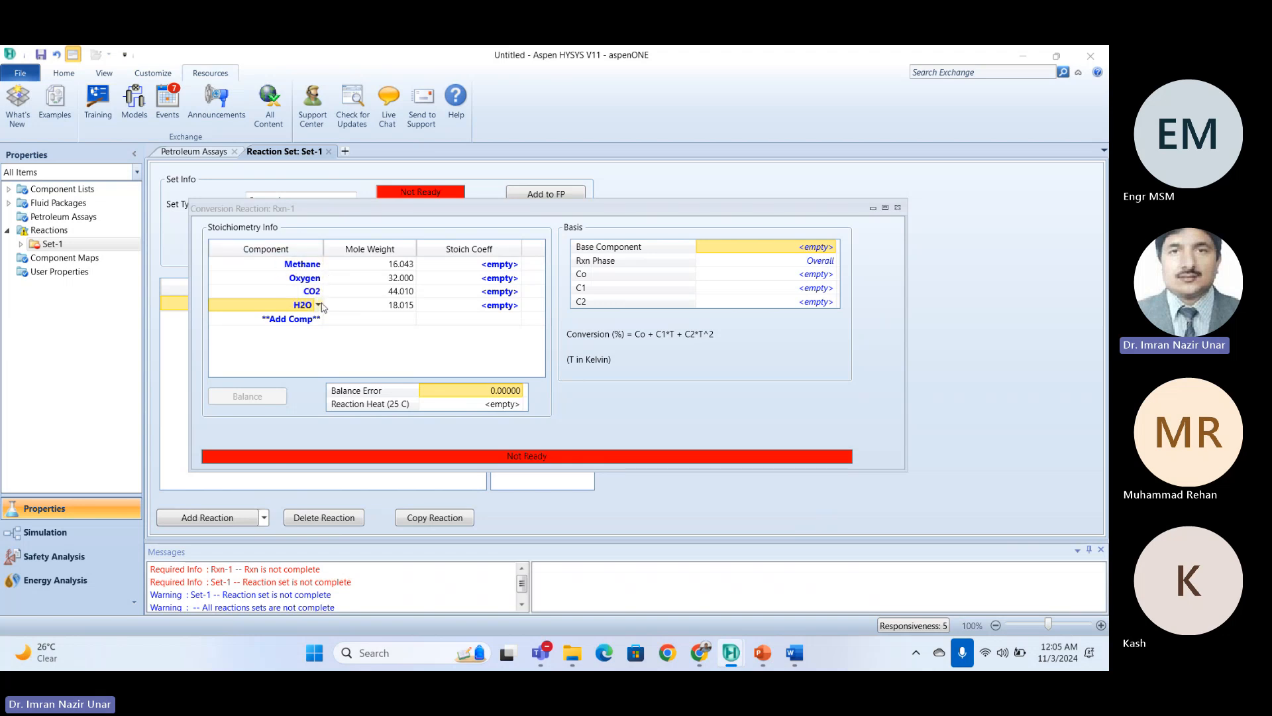
{"action": "left_click", "coordinate": [319, 320]}
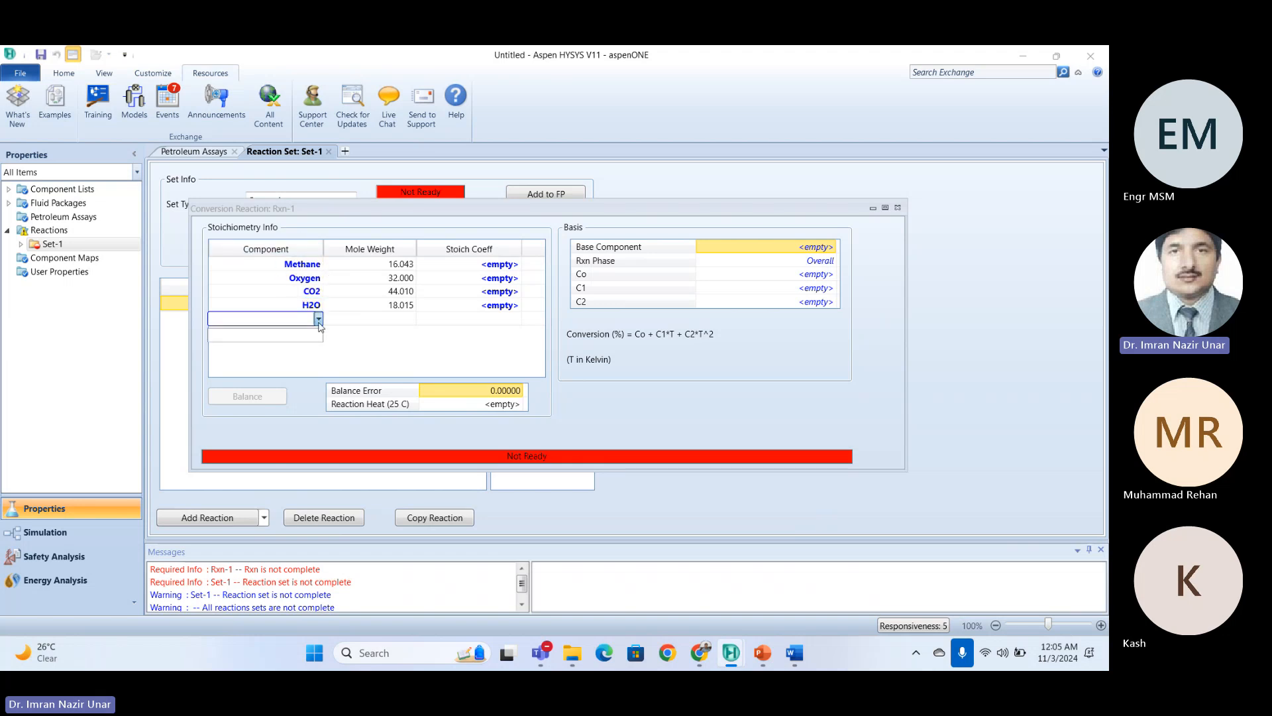
{"action": "left_click", "coordinate": [319, 323]}
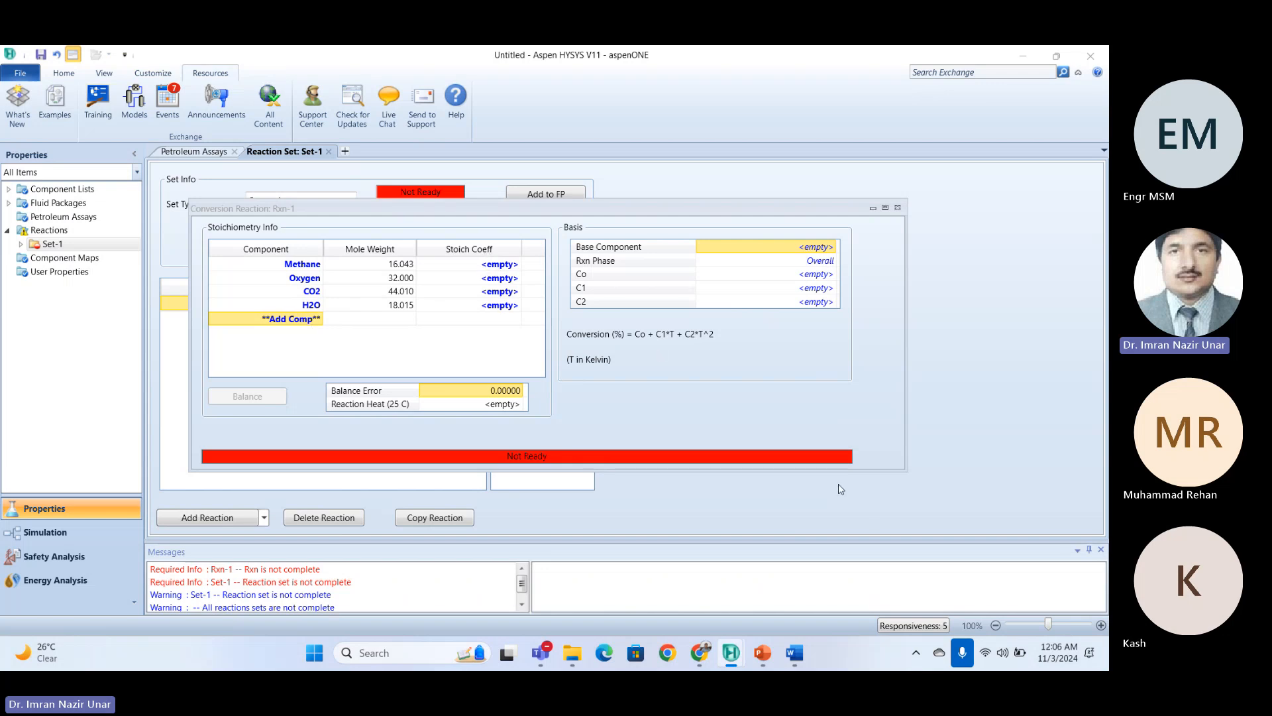
Switch to Word and write the coefficient 1 in front of CH4 in the combustion equation.
{"action": "left_click", "coordinate": [794, 656]}
{"action": "left_click", "coordinate": [203, 304]}
{"action": "left_click", "coordinate": [204, 302]}
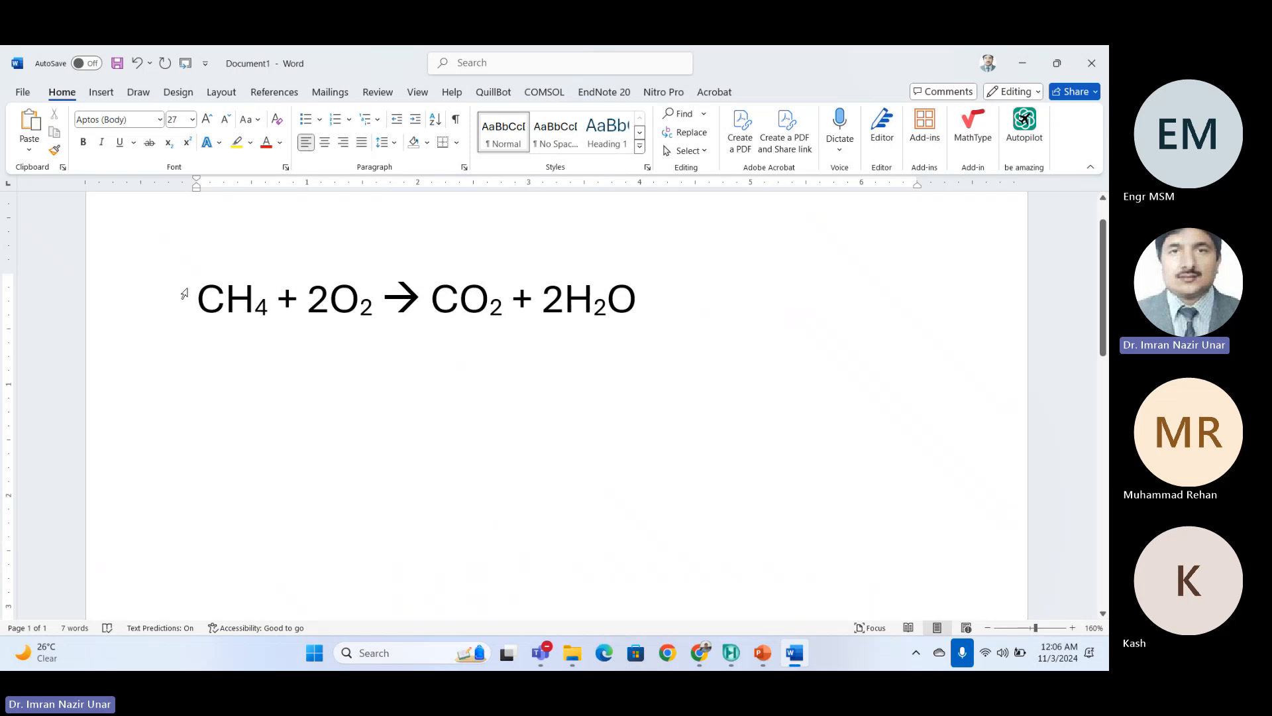
{"action": "left_click_drag", "start_coordinate": [199, 304], "coordinate": [268, 306]}
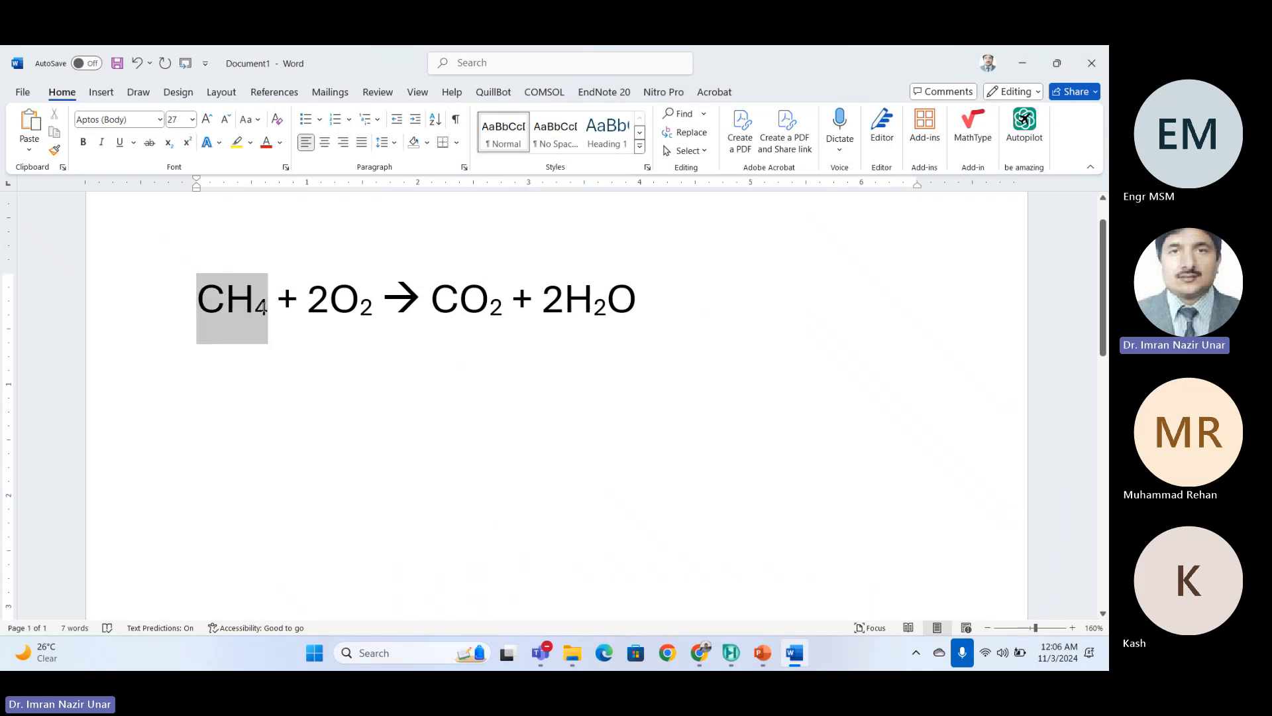
{"action": "left_click", "coordinate": [202, 307]}
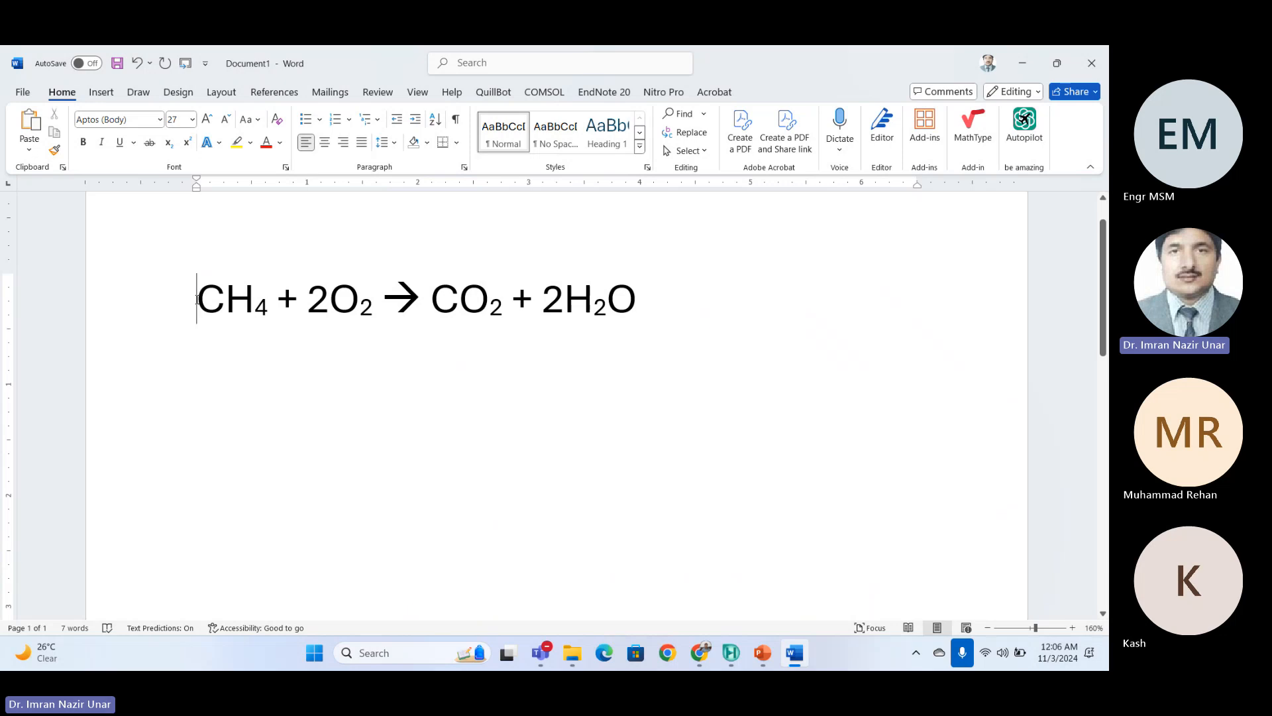
{"action": "type", "text": "1"}
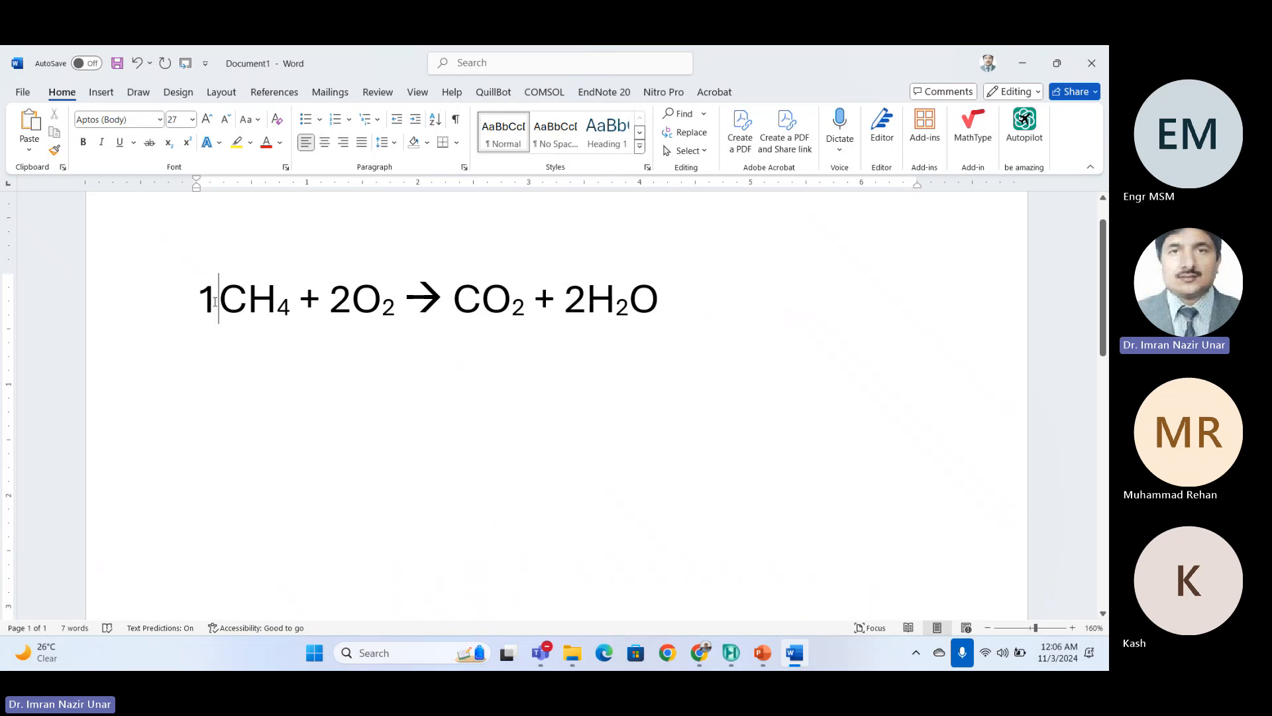
Highlight the oxygen coefficient and write the coefficient 1 in front of CO2 in the equation.
{"action": "double_click", "coordinate": [338, 305]}
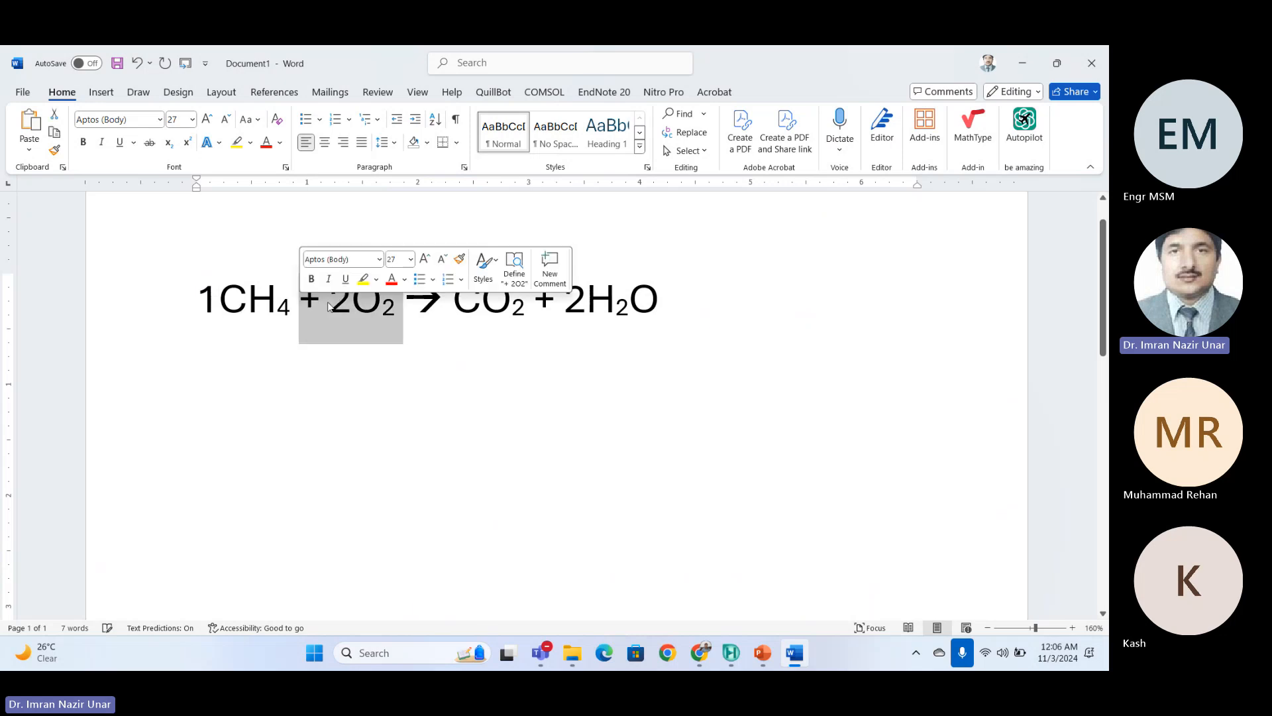
{"action": "left_click", "coordinate": [361, 332]}
{"action": "left_click_drag", "start_coordinate": [342, 281], "coordinate": [321, 291]}
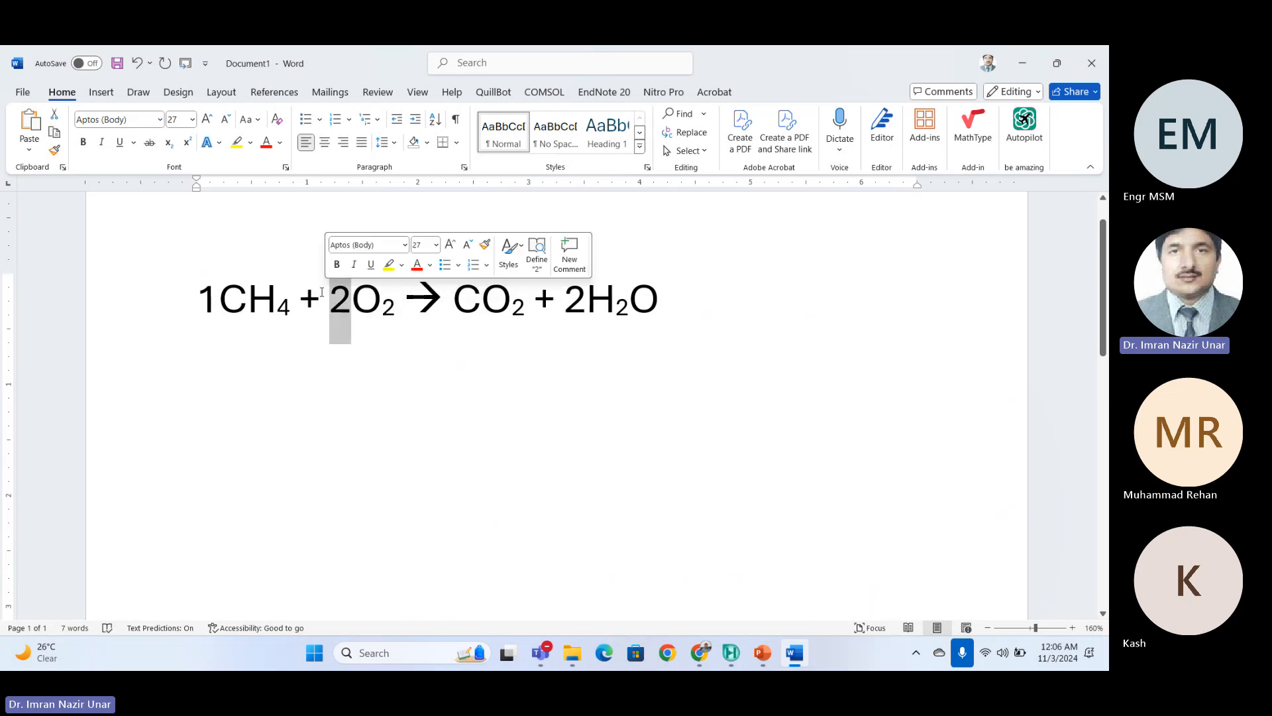
{"action": "left_click", "coordinate": [456, 300]}
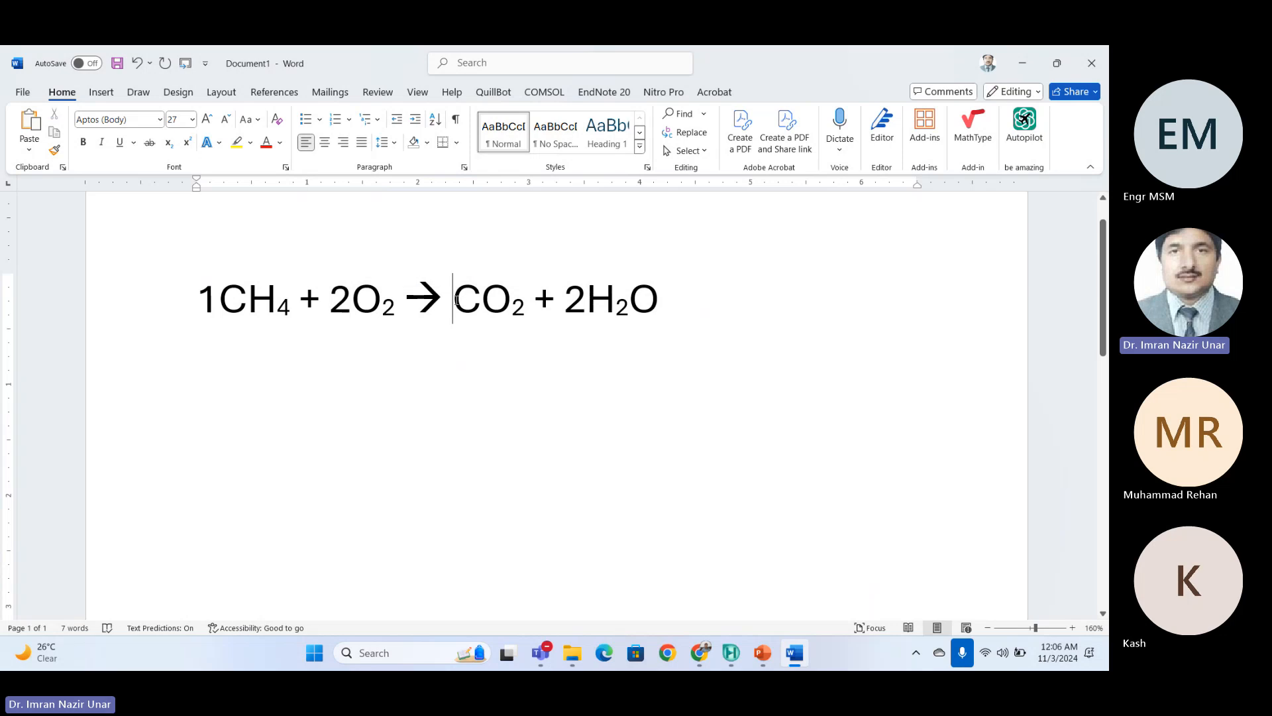
{"action": "type", "text": "1"}
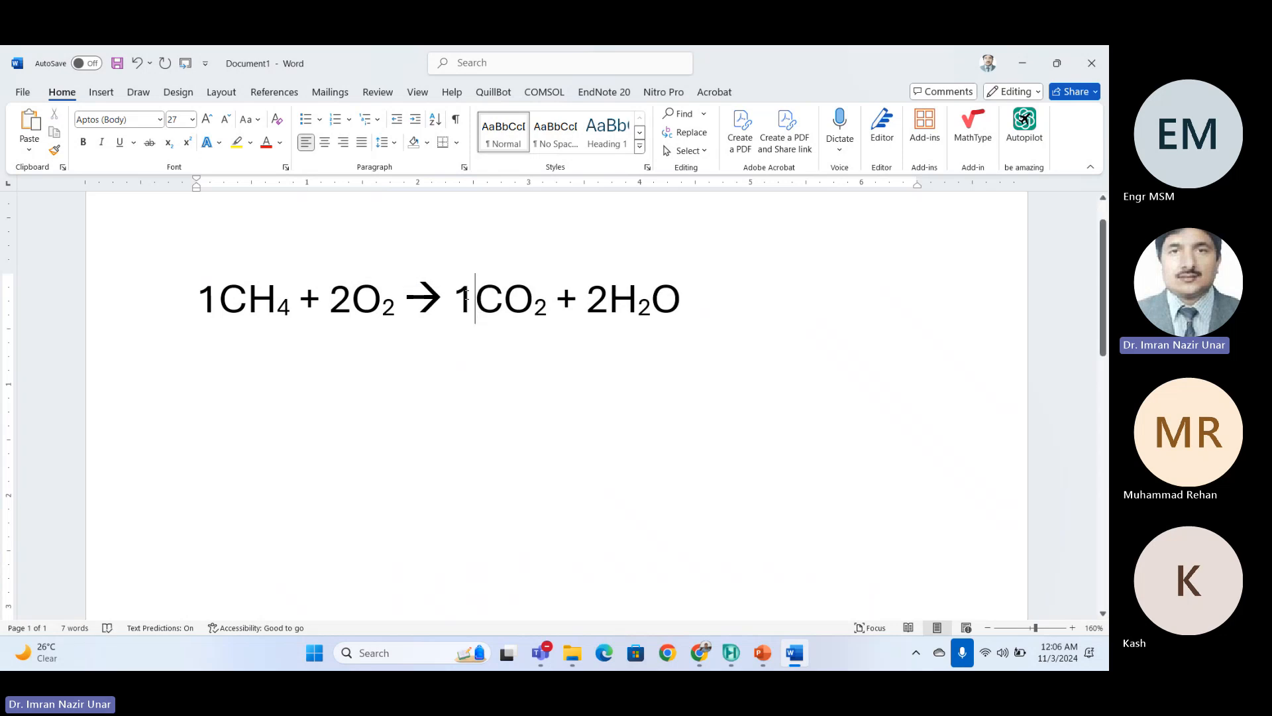
Examine the coefficients of the products and reactants in the combustion equation.
{"action": "left_click_drag", "start_coordinate": [555, 302], "coordinate": [442, 293]}
{"action": "left_click", "coordinate": [495, 310]}
{"action": "left_click_drag", "start_coordinate": [601, 305], "coordinate": [586, 305]}
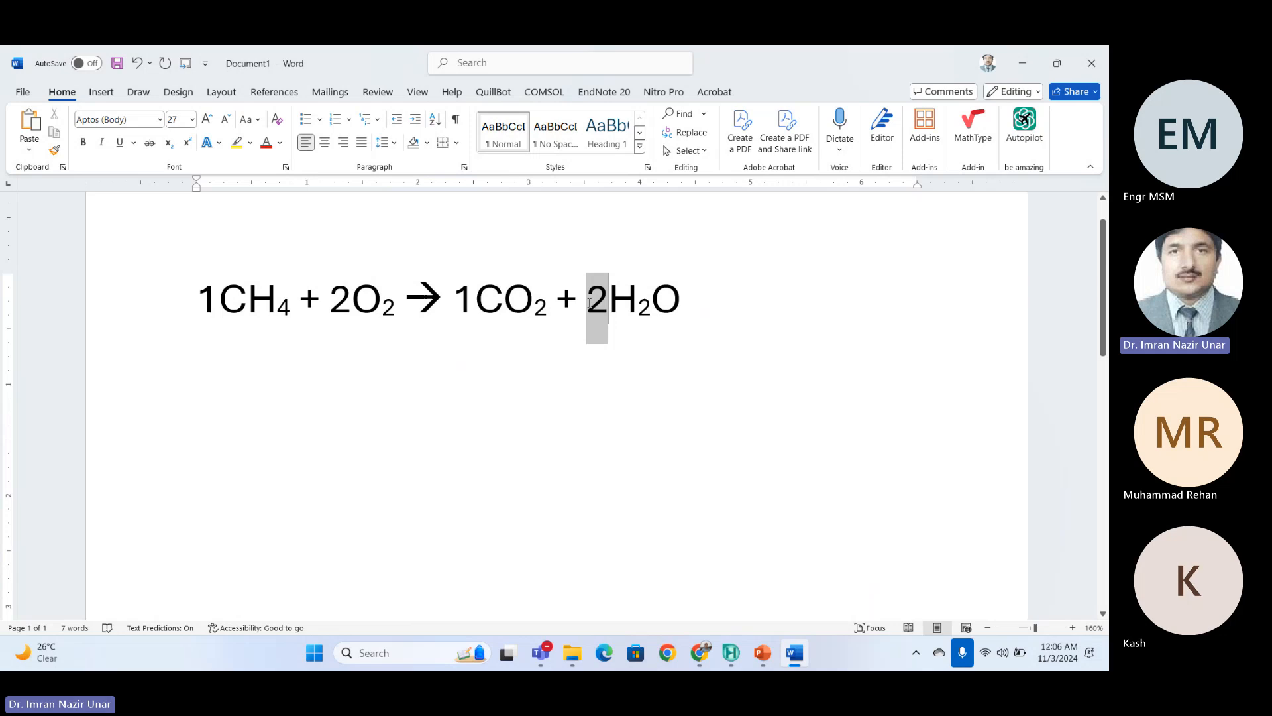
{"action": "left_click", "coordinate": [577, 373]}
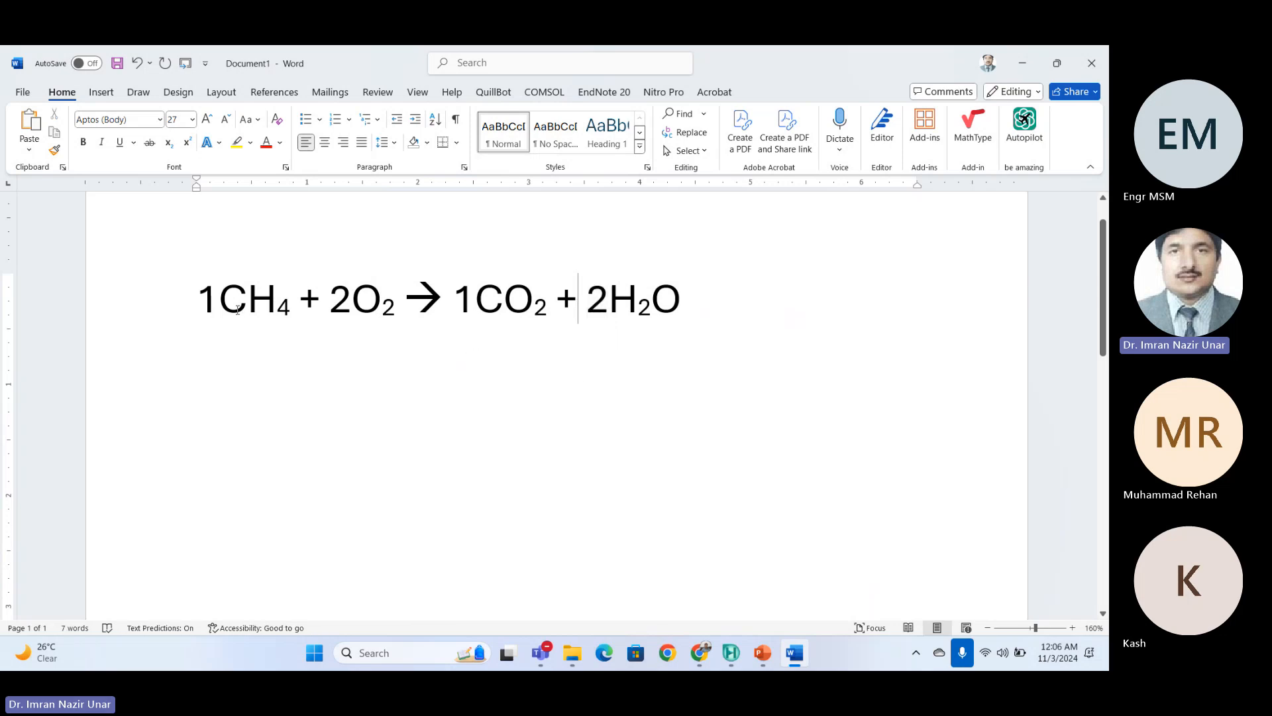
{"action": "left_click", "coordinate": [204, 282]}
{"action": "left_click", "coordinate": [474, 300]}
{"action": "left_click", "coordinate": [576, 300]}
Switch back to Aspen HYSYS and enter stoichiometric coefficients of 1 for Methane, 2 for Oxygen, -1 for CO2 and -2 for H2O.
{"action": "key", "text": "alt+Tab"}
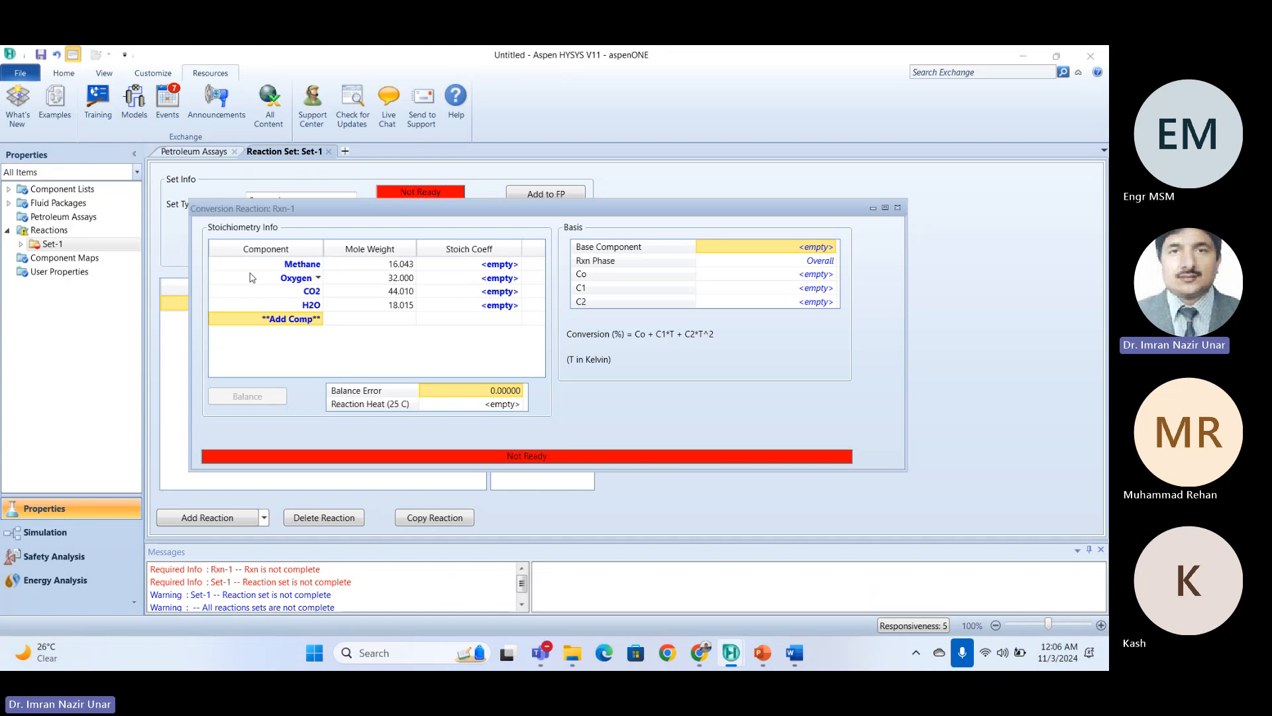
{"action": "left_click", "coordinate": [478, 269]}
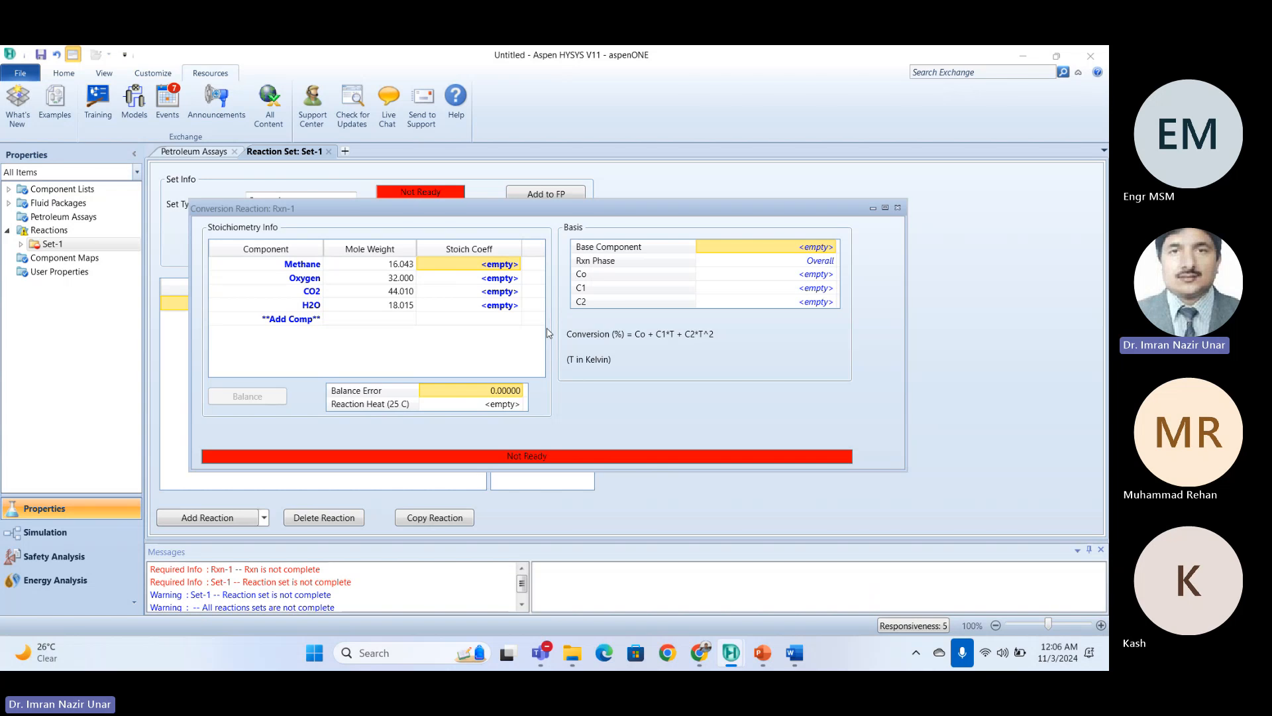
{"action": "type", "text": "1"}
{"action": "key", "text": "Return"}
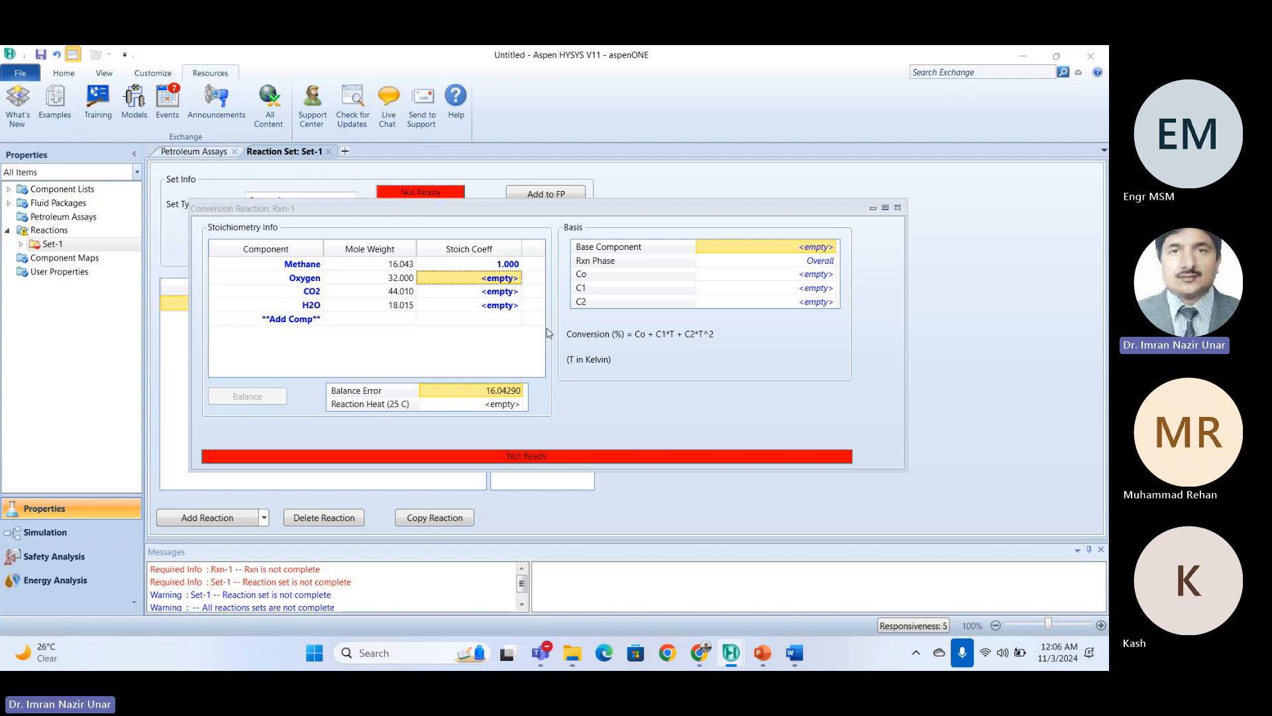
{"action": "type", "text": "2"}
{"action": "key", "text": "Return"}
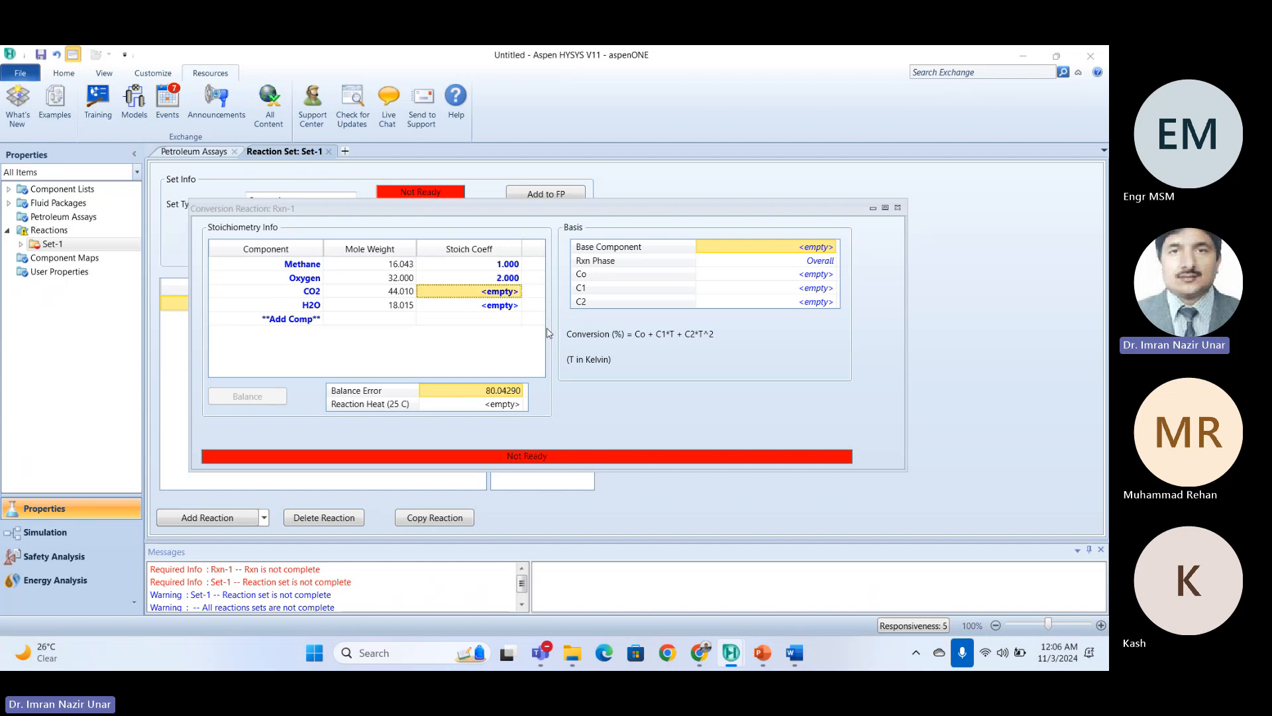
{"action": "type", "text": "1"}
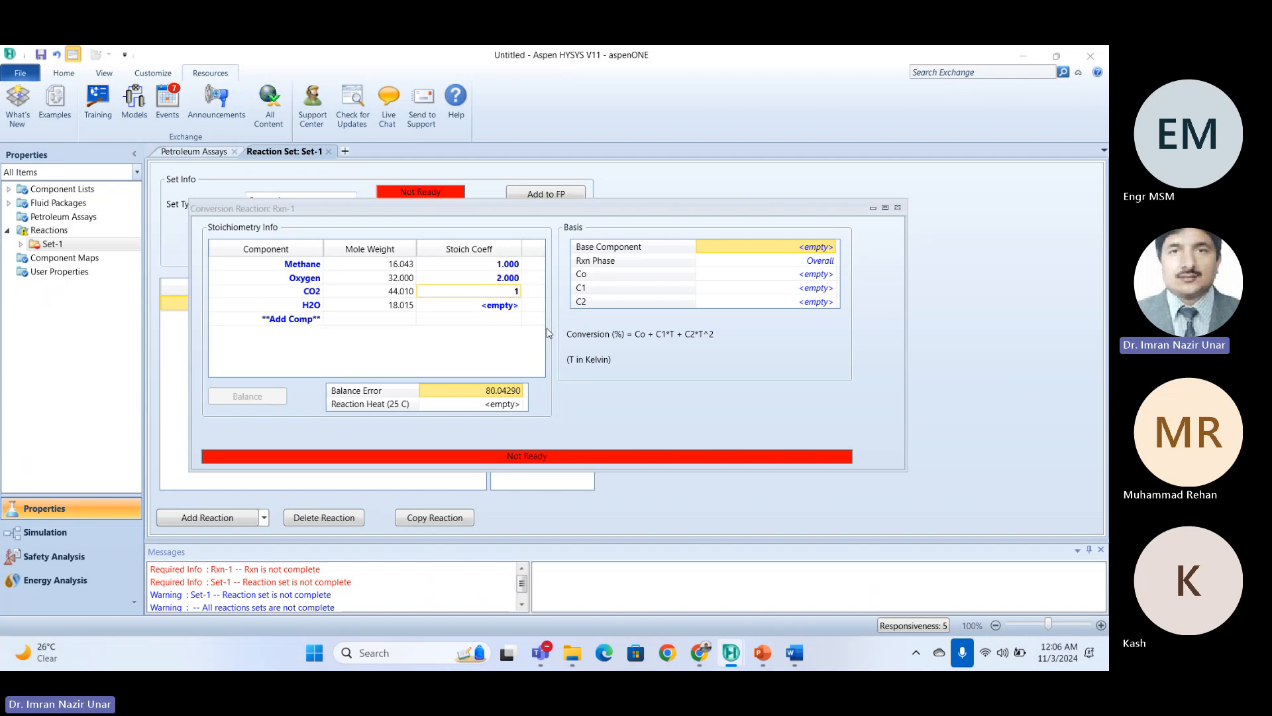
{"action": "key", "text": "Return"}
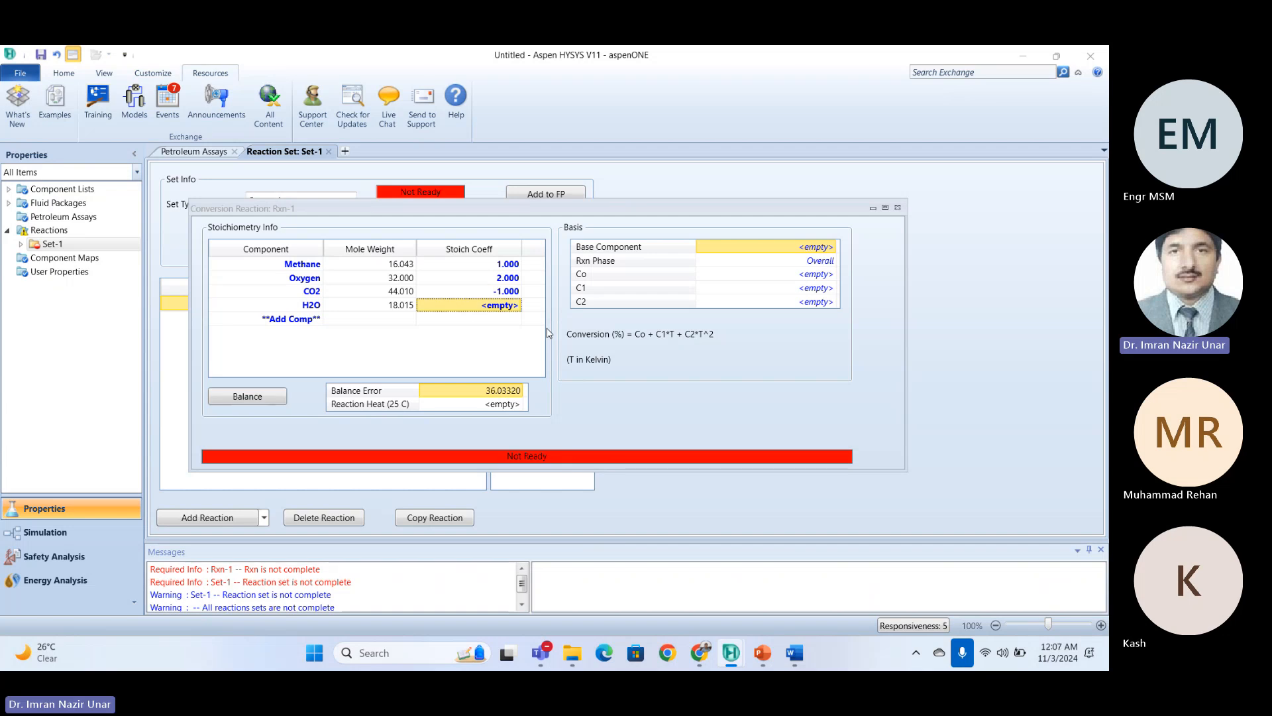
{"action": "type", "text": "-2"}
{"action": "key", "text": "Return"}
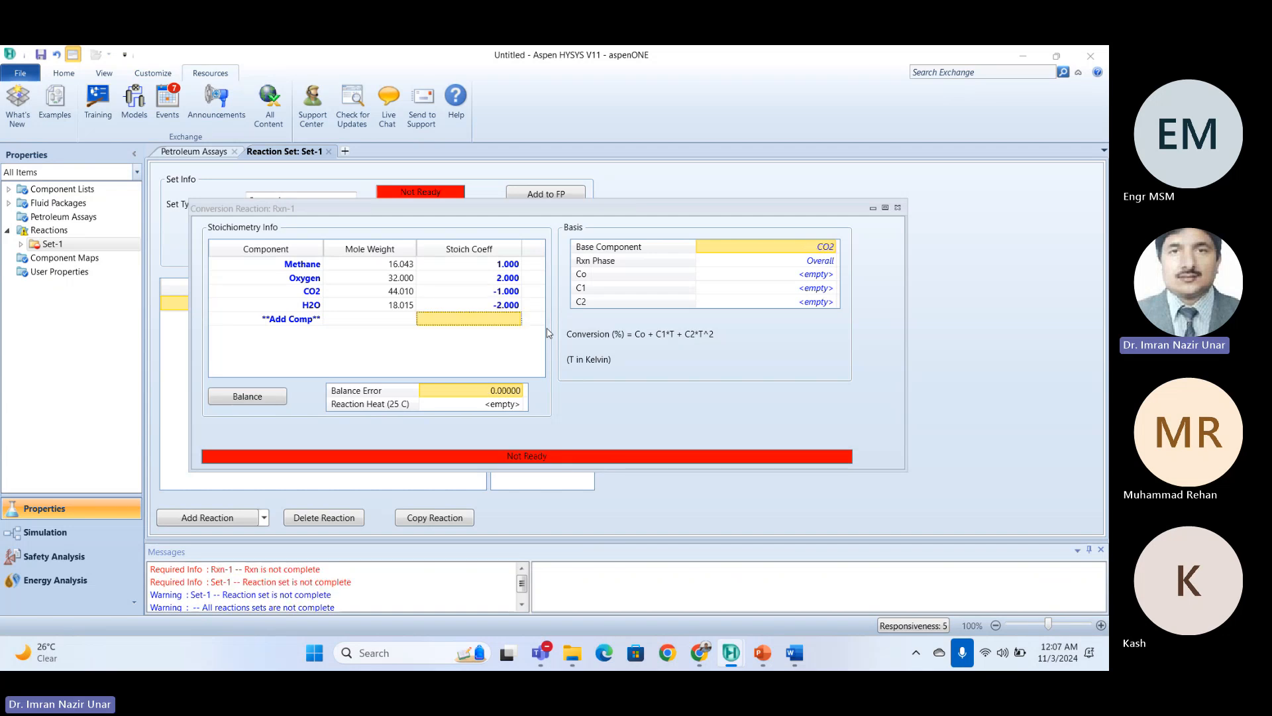
Set the stoichiometric coefficients to -1 for Methane, -2 for Oxygen, 1 for CO2 and 2 for H2O.
{"action": "left_click", "coordinate": [509, 265]}
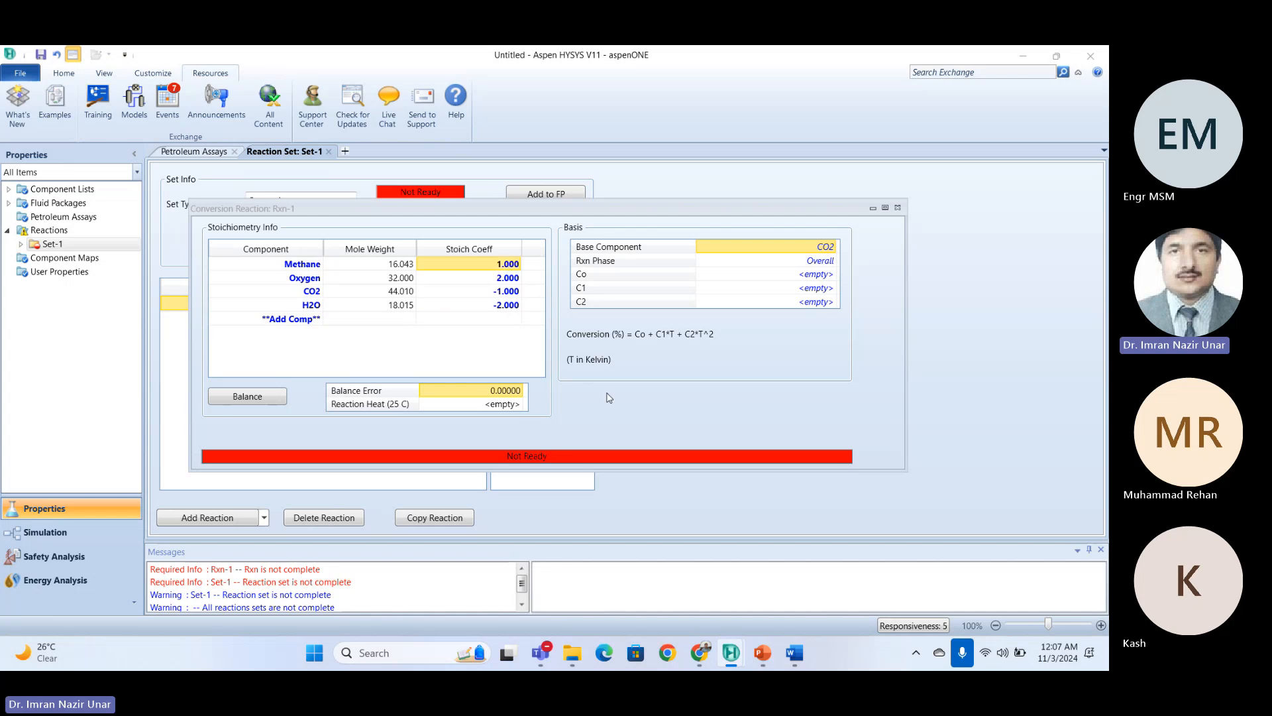
{"action": "type", "text": "-1"}
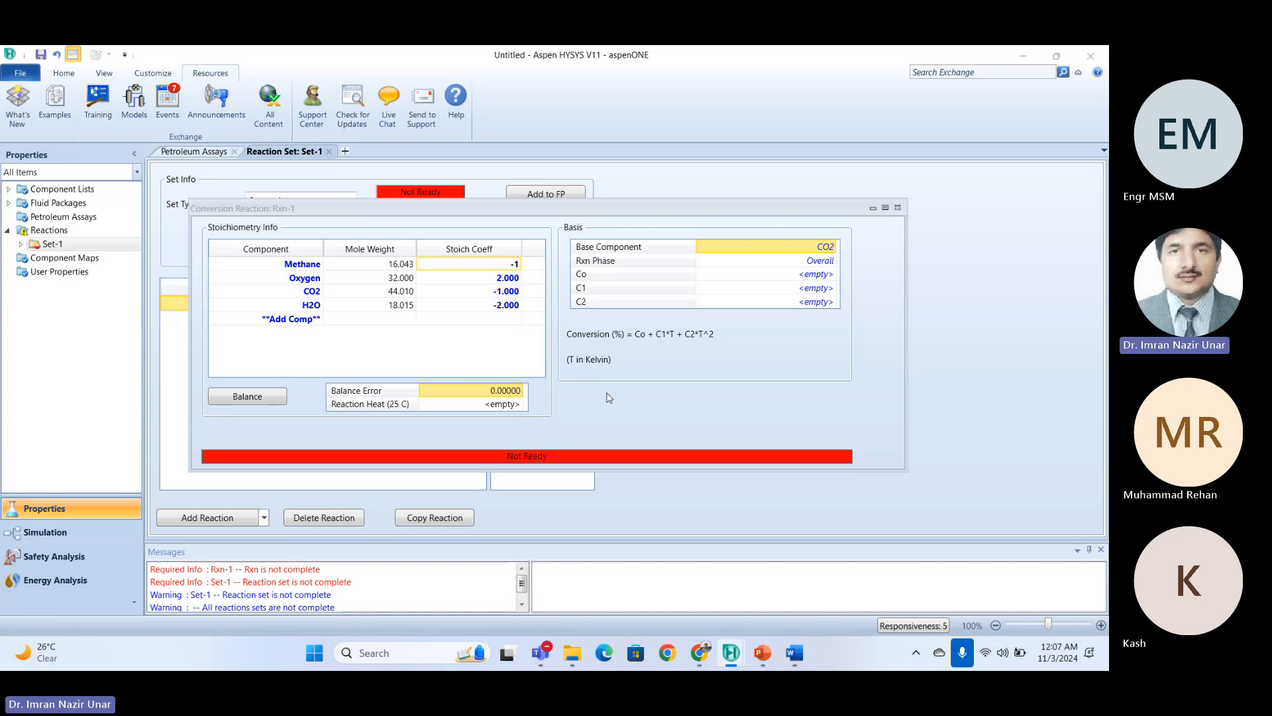
{"action": "key", "text": "Return"}
{"action": "type", "text": "-2"}
{"action": "key", "text": "Return"}
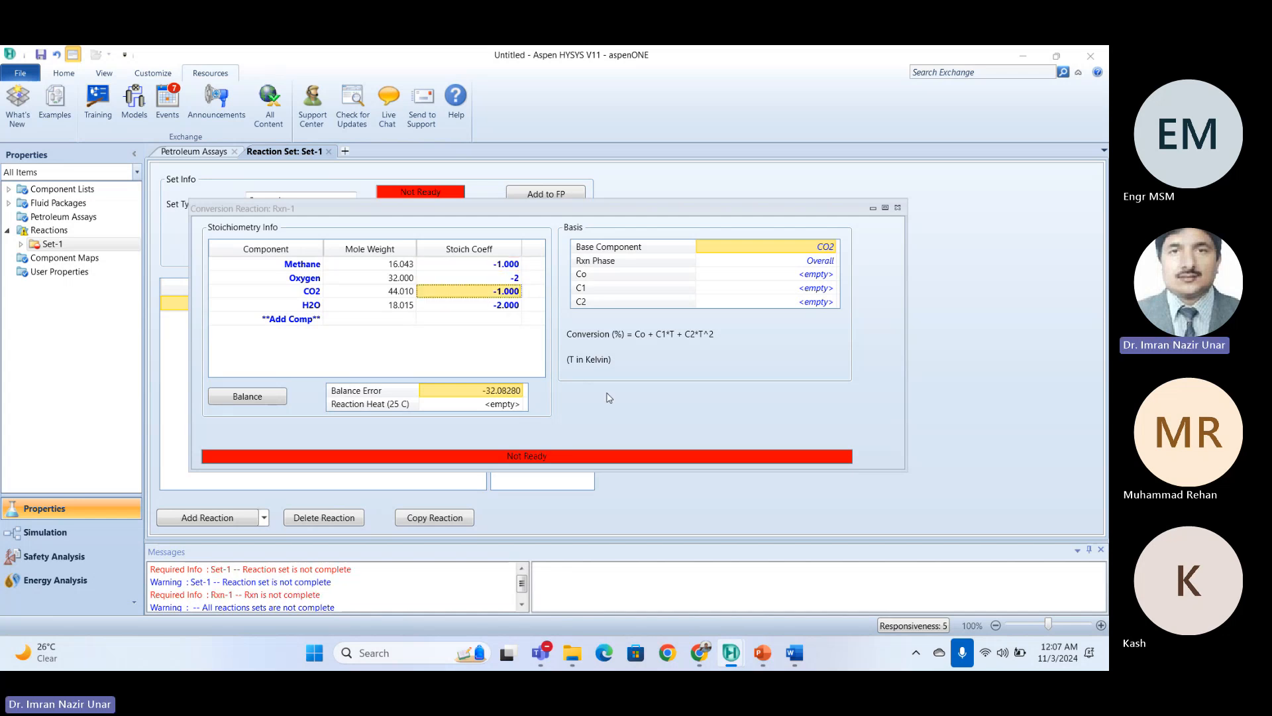
{"action": "type", "text": "1"}
{"action": "key", "text": "Return"}
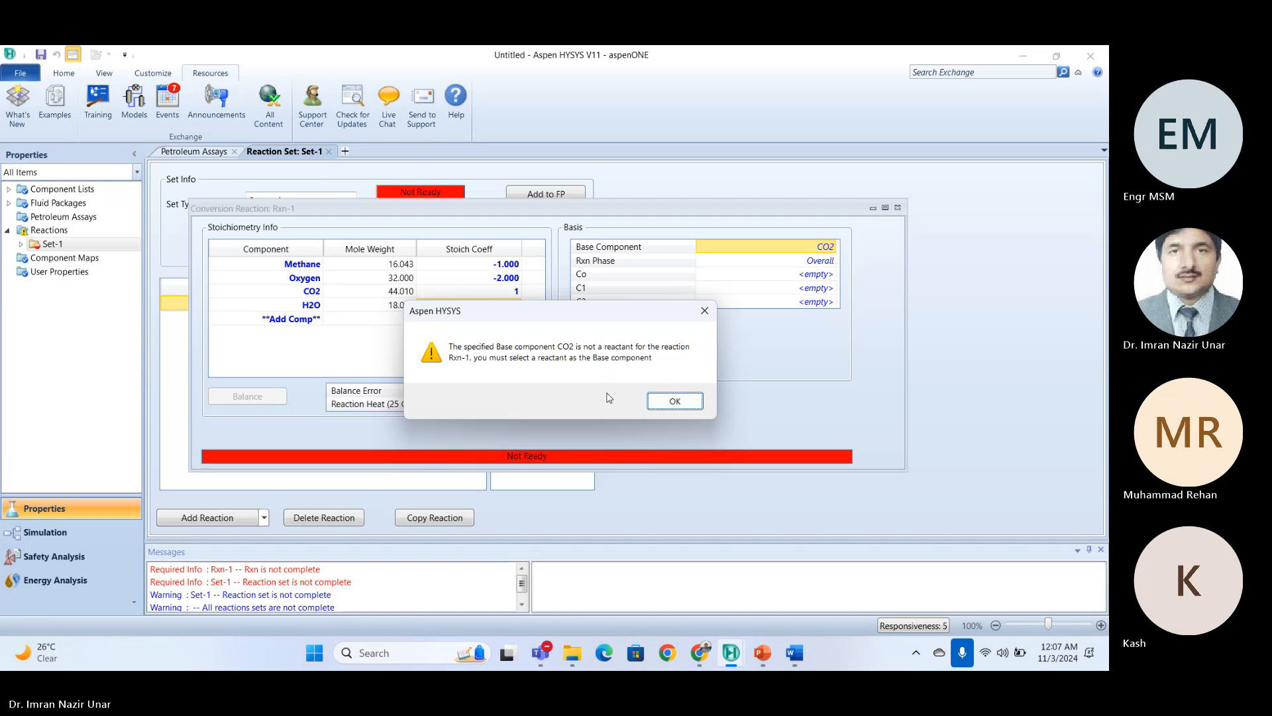
{"action": "key", "text": "Return"}
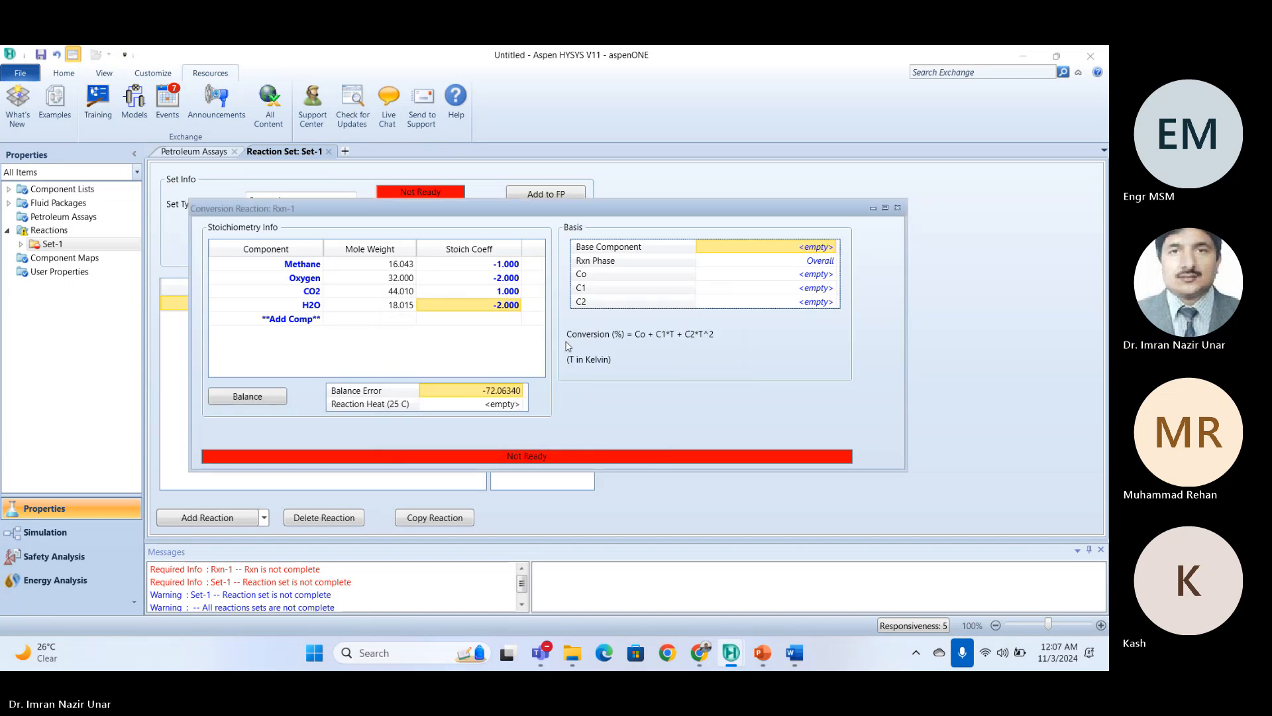
{"action": "type", "text": "2"}
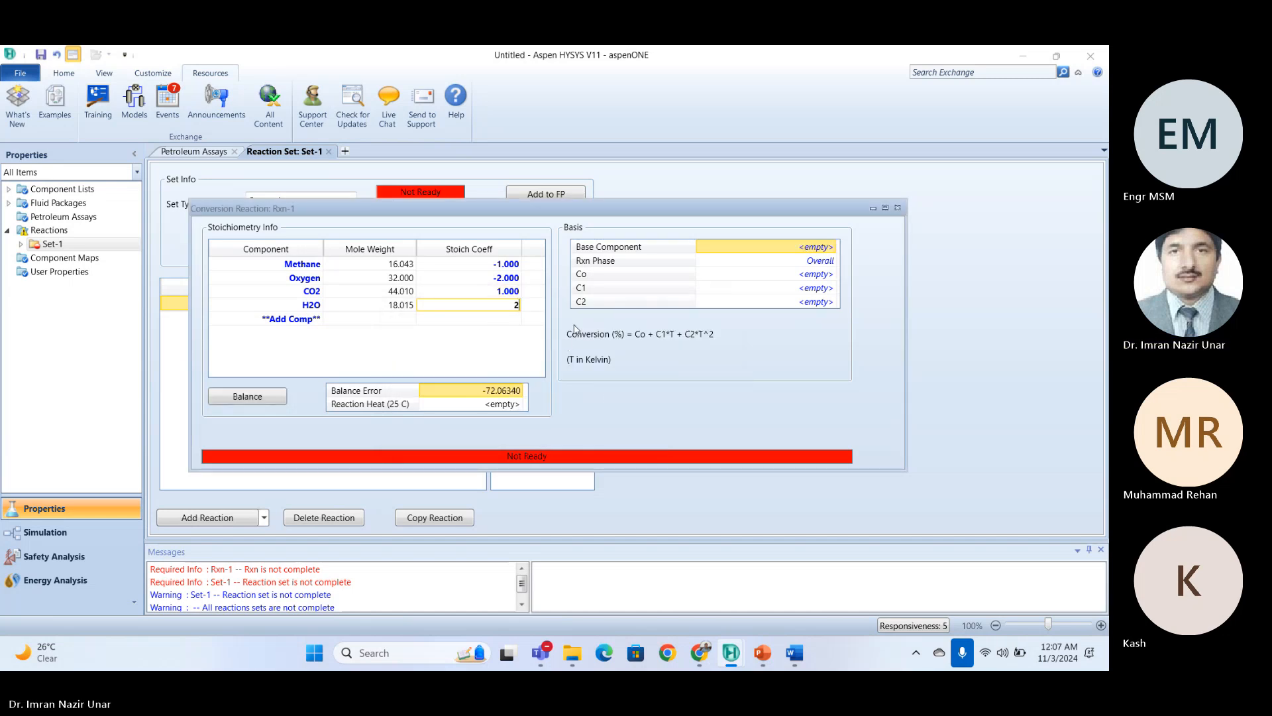
{"action": "left_click", "coordinate": [482, 292]}
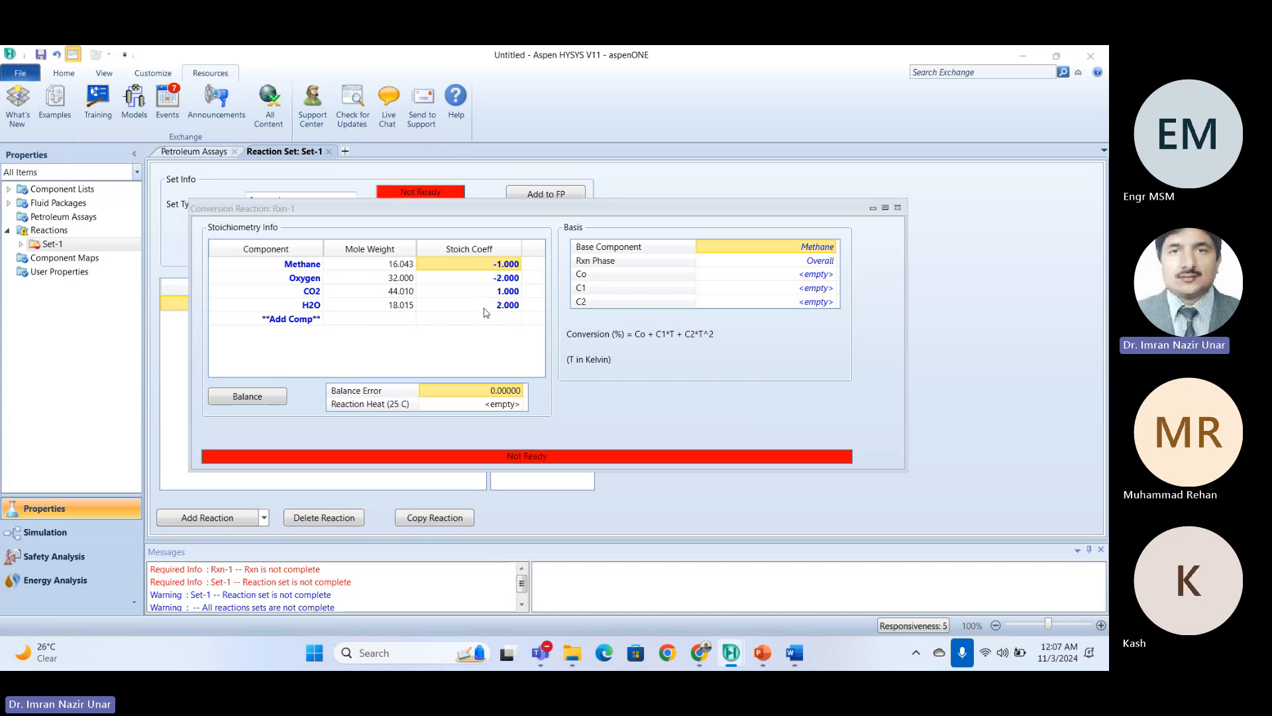
Review the reactants offered as base component for the conversion reaction and choose Methane.
{"action": "left_click", "coordinate": [772, 246]}
{"action": "left_click", "coordinate": [833, 246]}
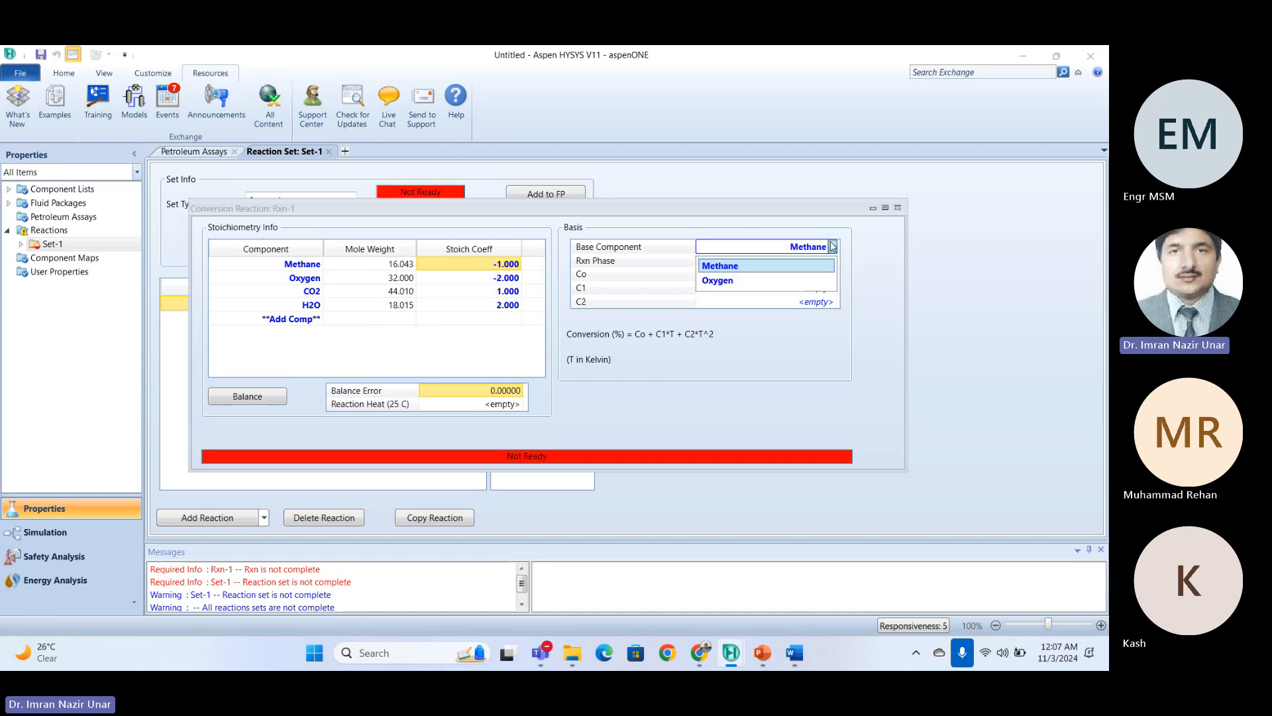
{"action": "left_click", "coordinate": [823, 218]}
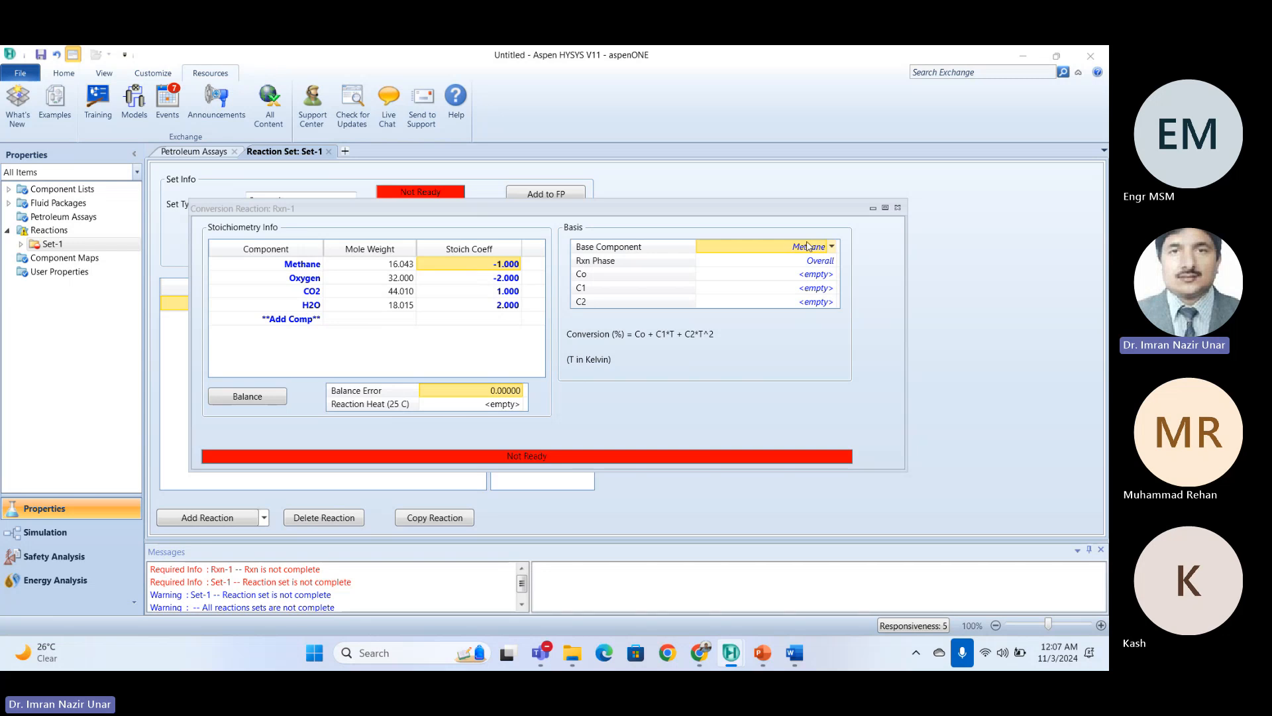
{"action": "left_click", "coordinate": [833, 248]}
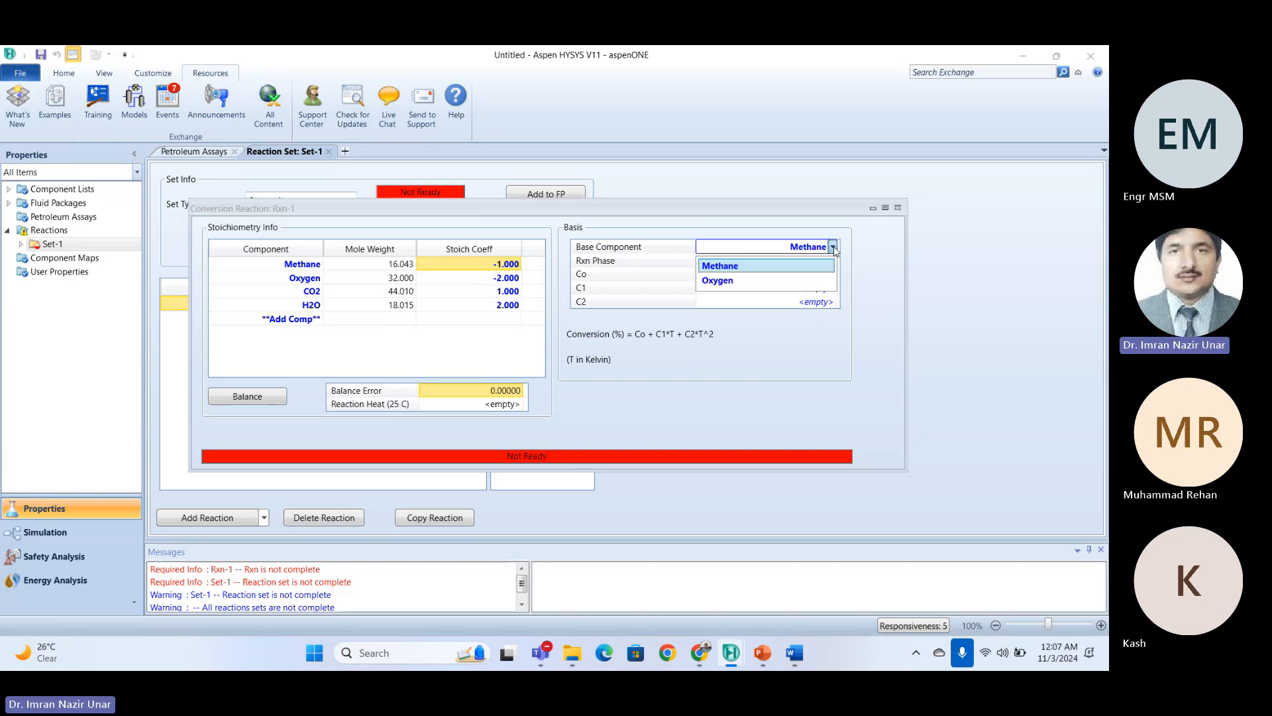
{"action": "left_click", "coordinate": [730, 264]}
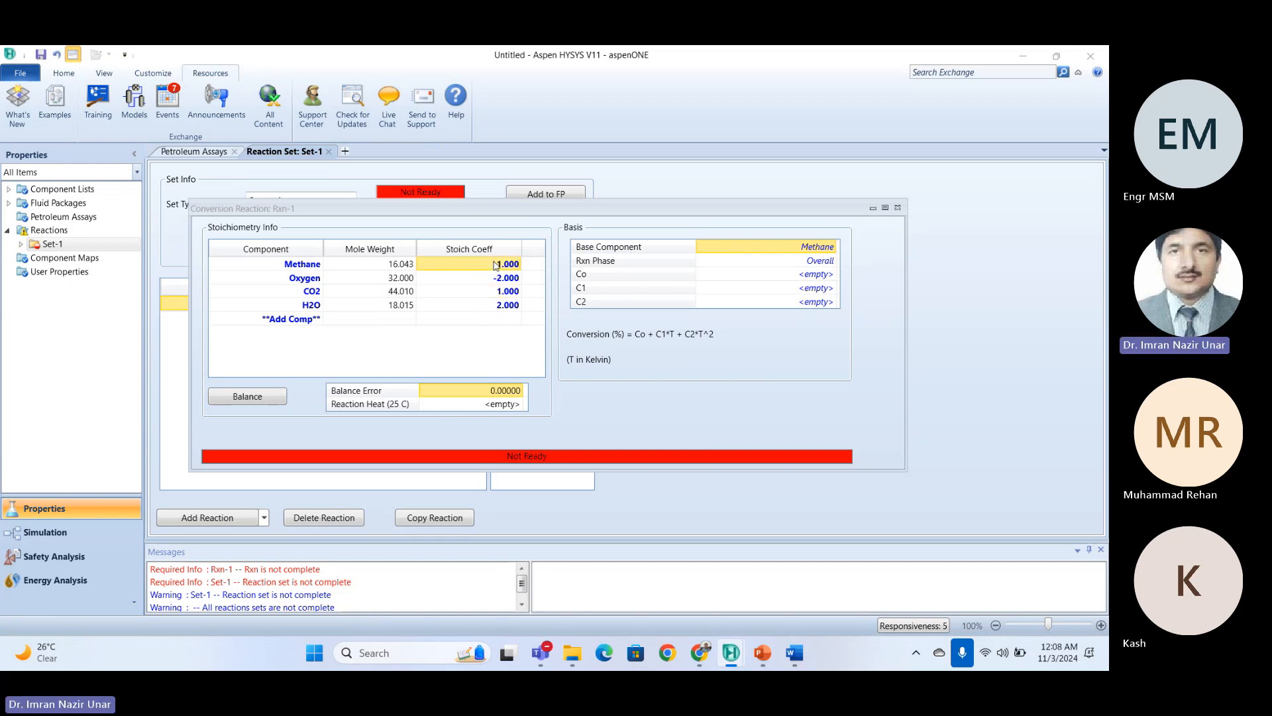
Reverse the signs of the stoichiometric coefficients: 1 for Methane, 2 for Oxygen, -1 for CO2 and -2 for H2O.
{"action": "type", "text": "1"}
{"action": "key", "text": "Return"}
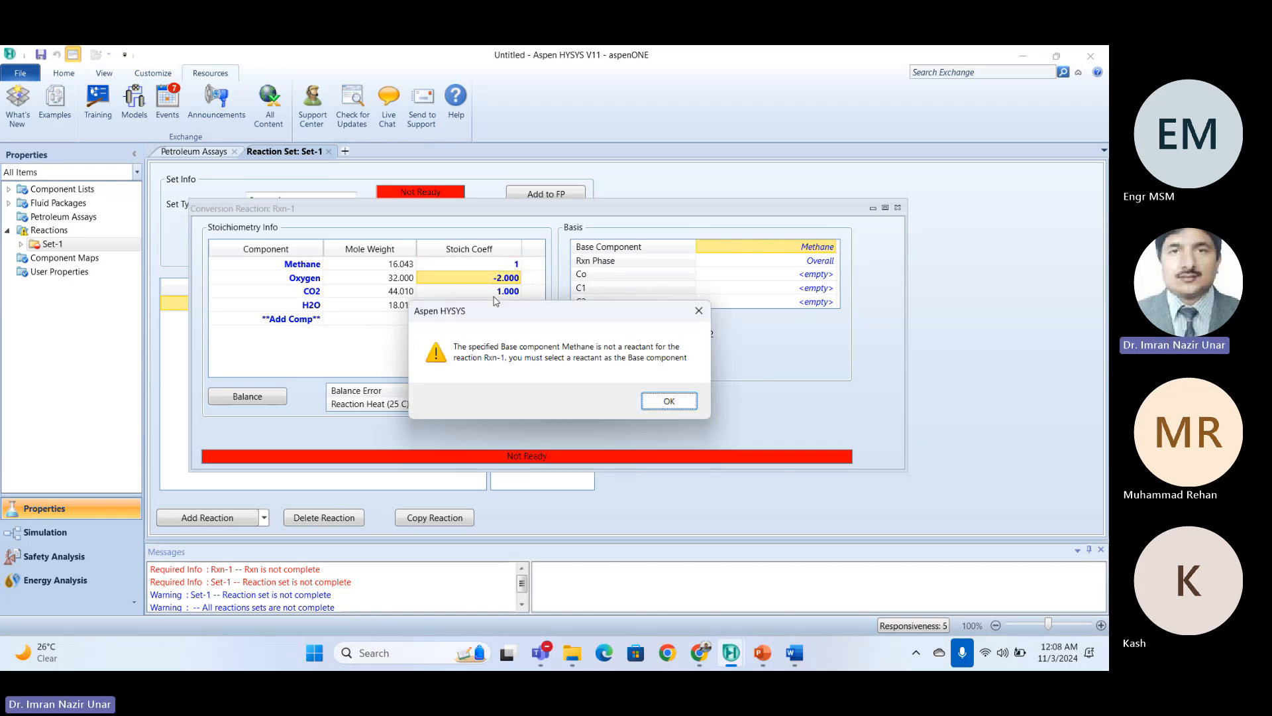
{"action": "key", "text": "Return"}
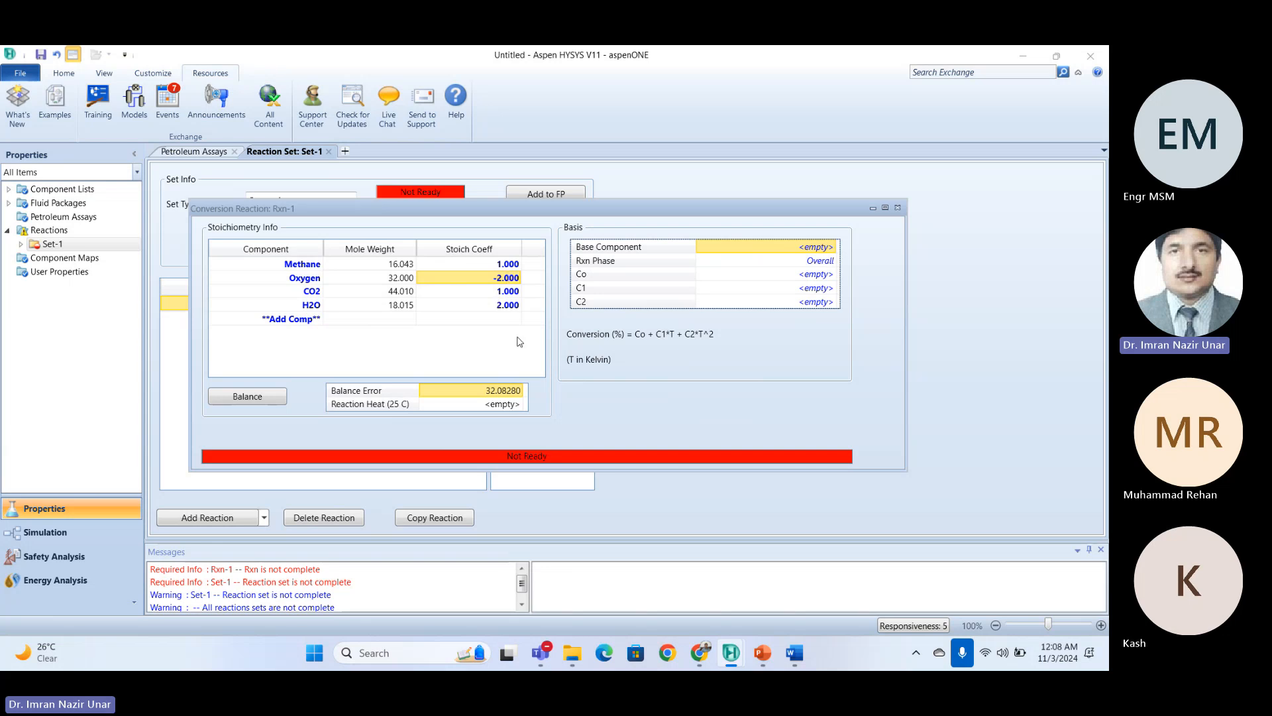
{"action": "left_click", "coordinate": [502, 291]}
{"action": "left_click", "coordinate": [499, 279]}
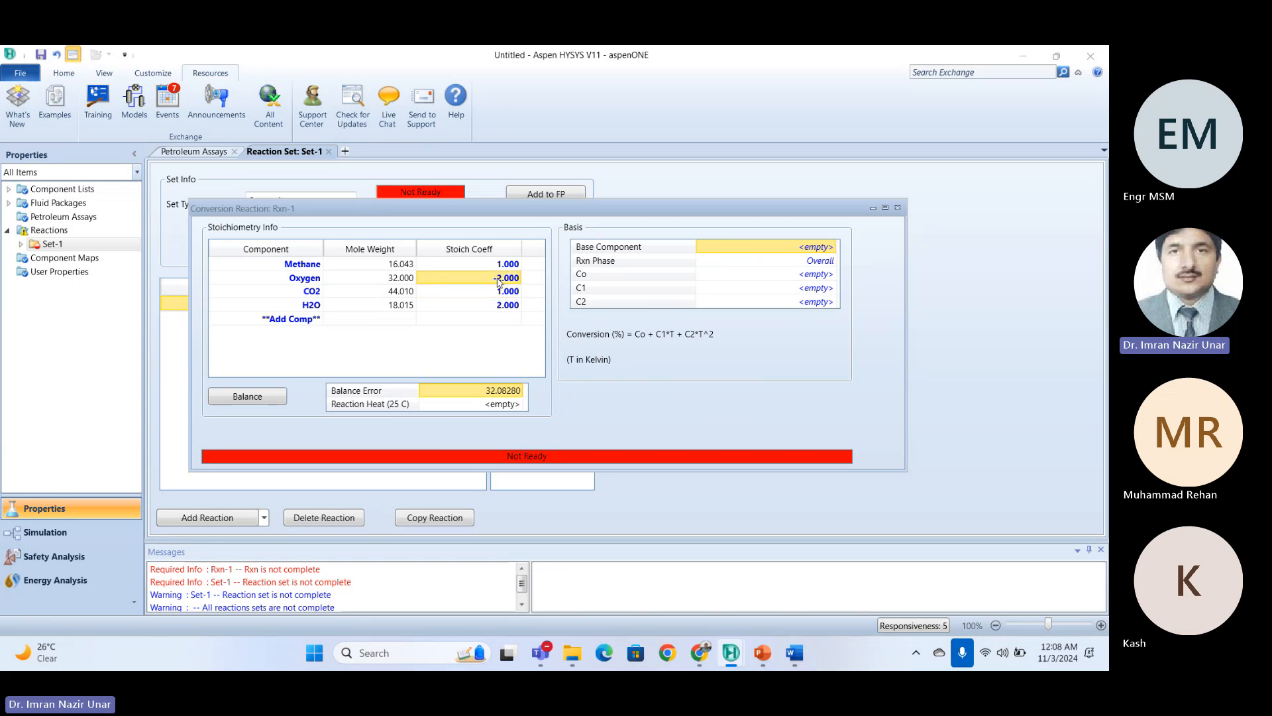
{"action": "type", "text": "2"}
{"action": "key", "text": "Return"}
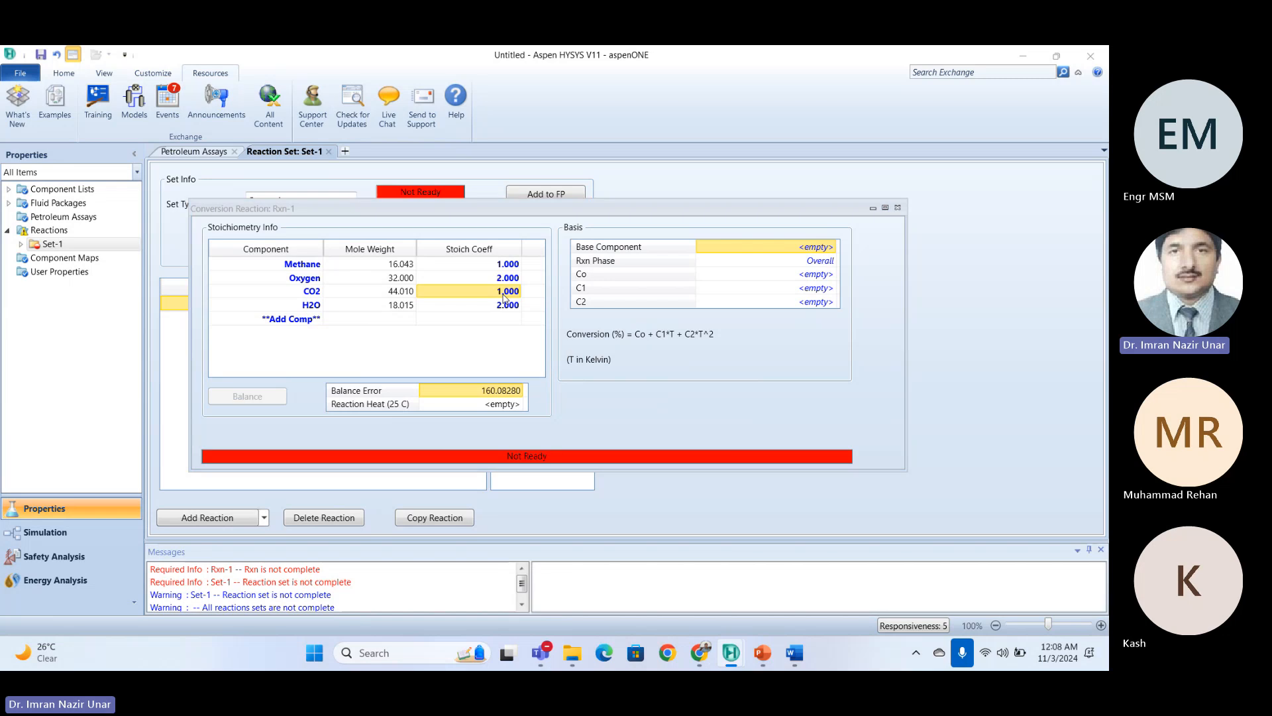
{"action": "type", "text": "-1"}
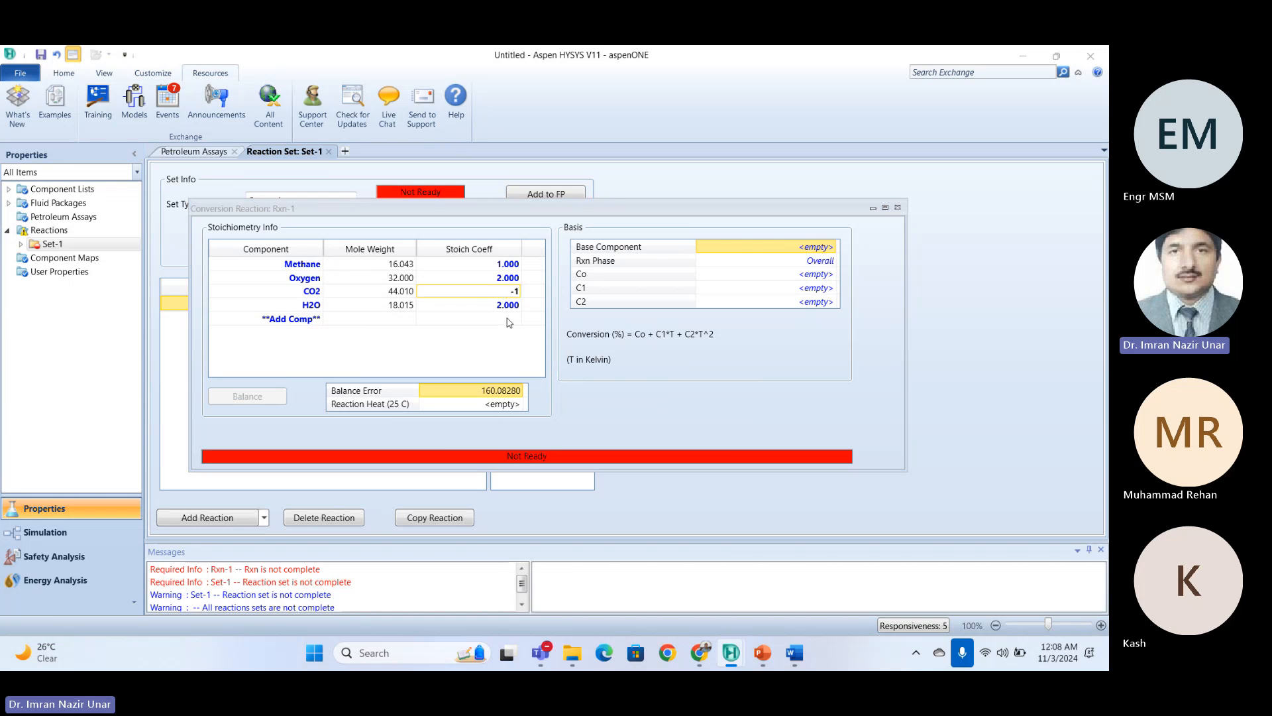
{"action": "key", "text": "Return"}
{"action": "type", "text": "-2"}
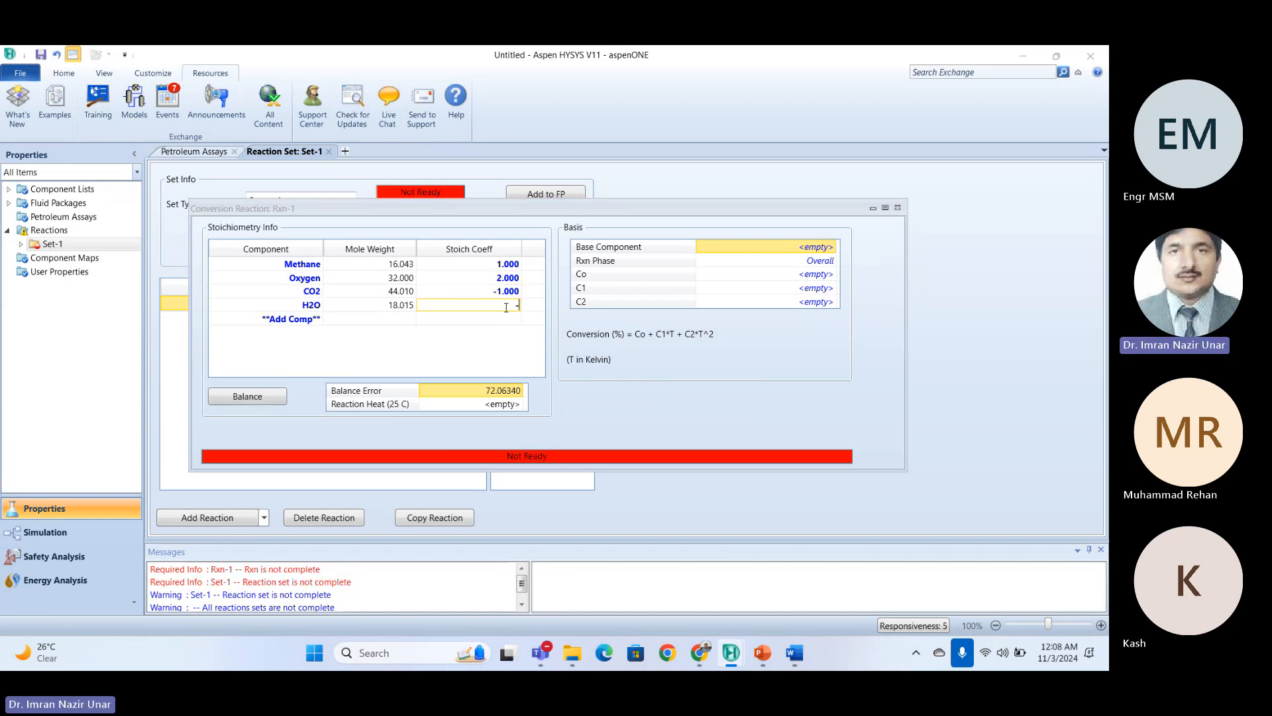
{"action": "key", "text": "Return"}
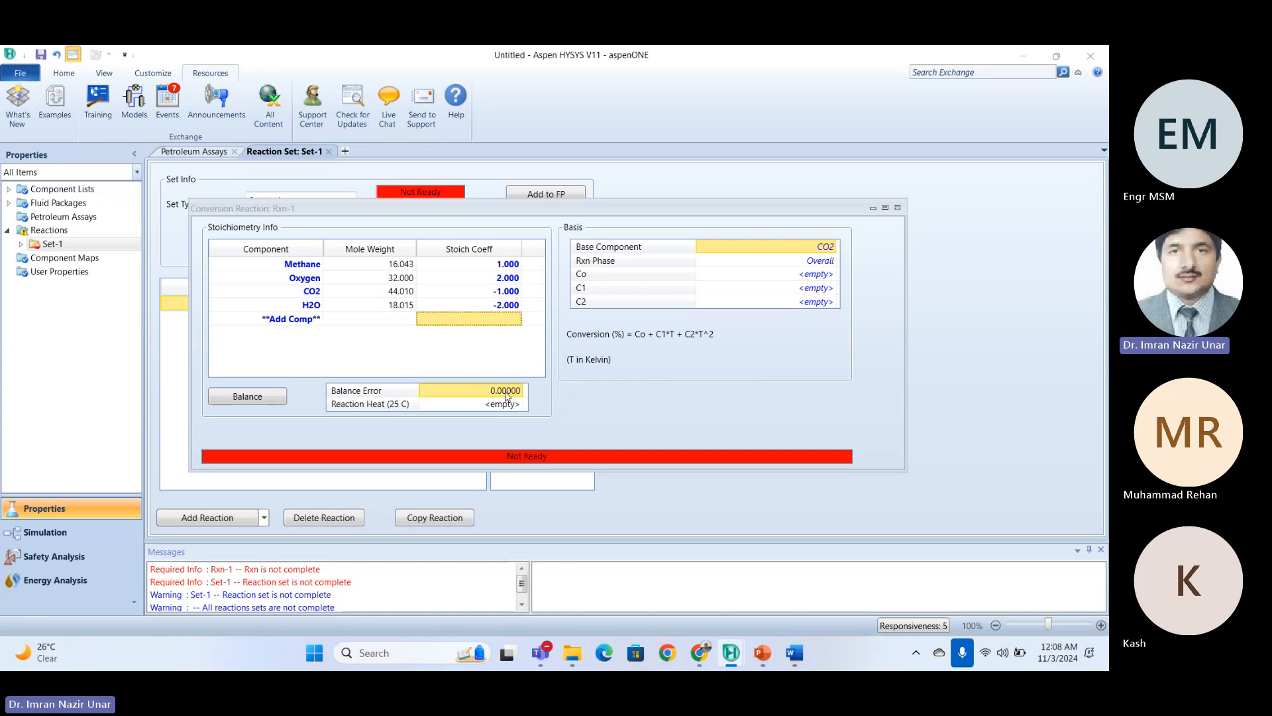
Check which components can be chosen as the base component with the reversed coefficient signs.
{"action": "left_click", "coordinate": [836, 247]}
{"action": "left_click", "coordinate": [833, 246]}
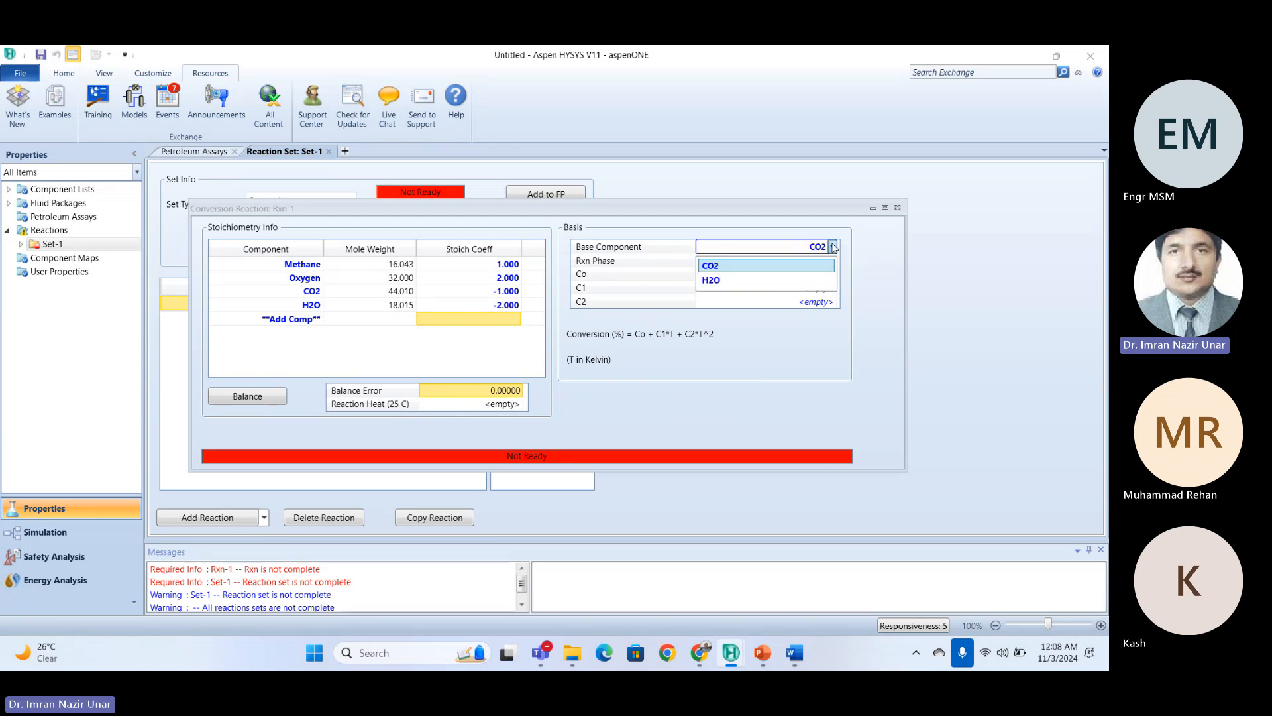
{"action": "left_click", "coordinate": [833, 246]}
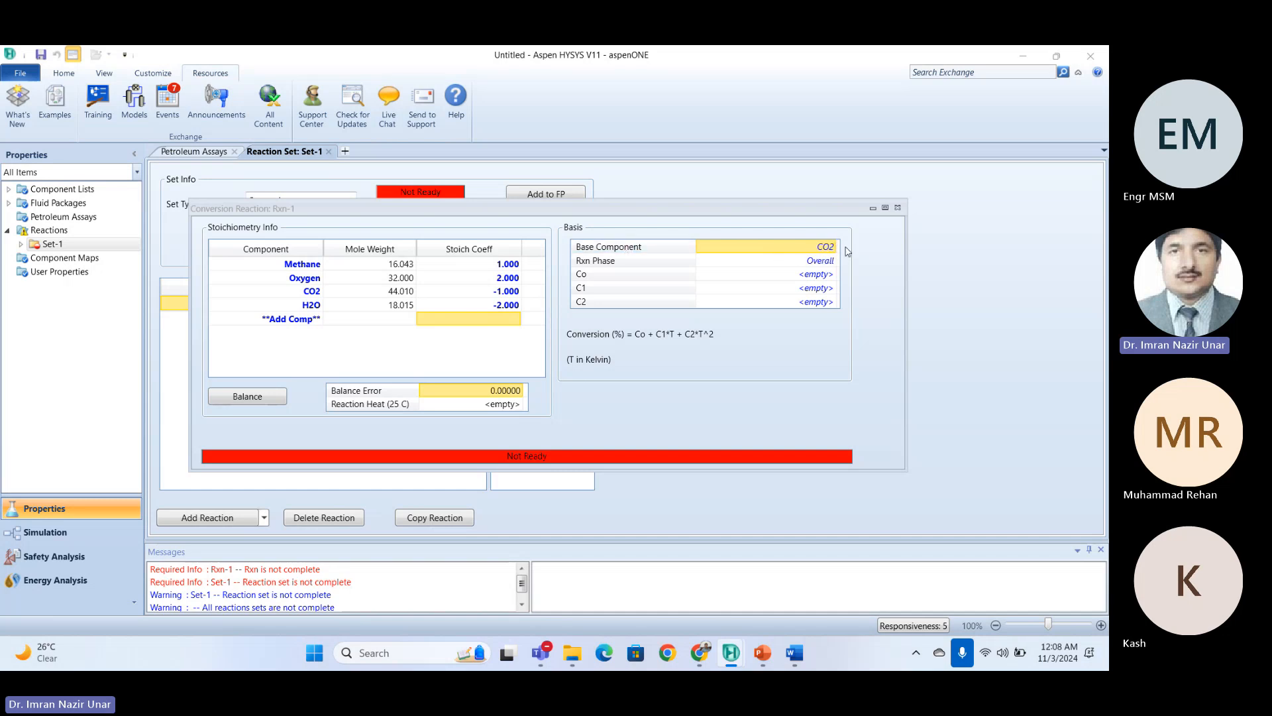
Correct the stoichiometric coefficients to -1 for Methane, -2 for Oxygen, 1 for CO2 and 2 for H2O.
{"action": "left_click", "coordinate": [516, 294]}
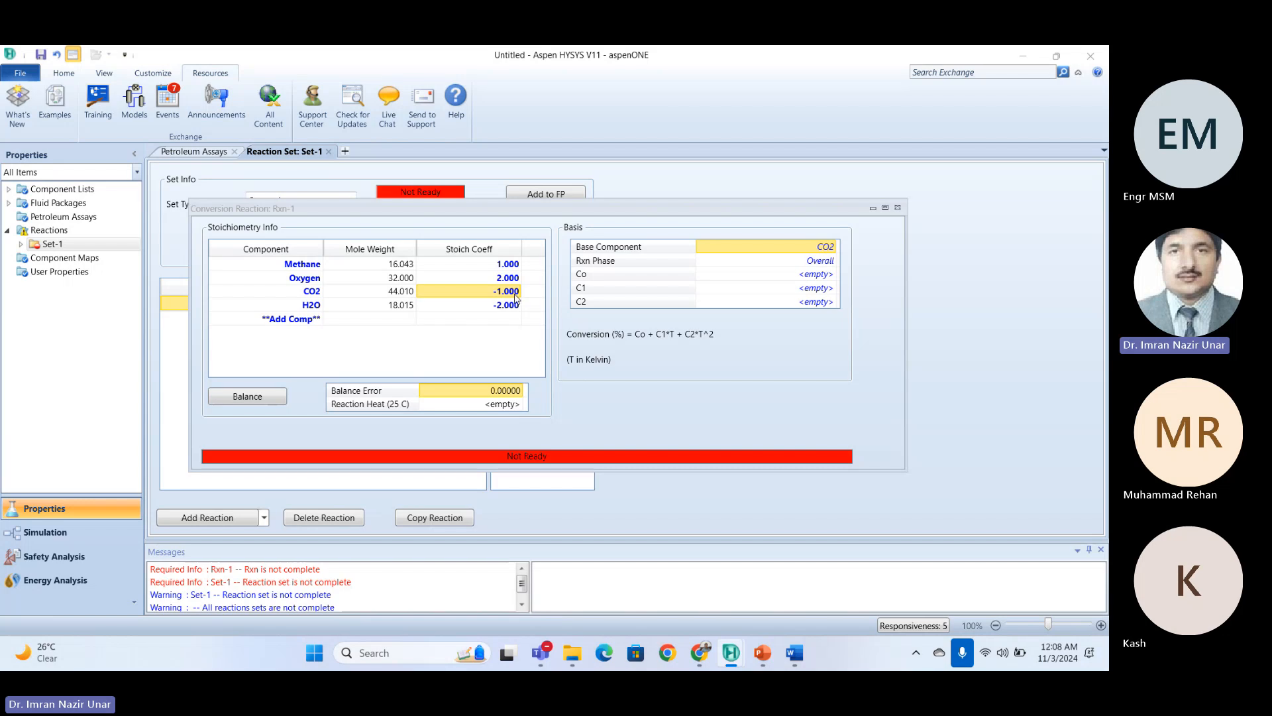
{"action": "left_click", "coordinate": [510, 266]}
{"action": "type", "text": "-1"}
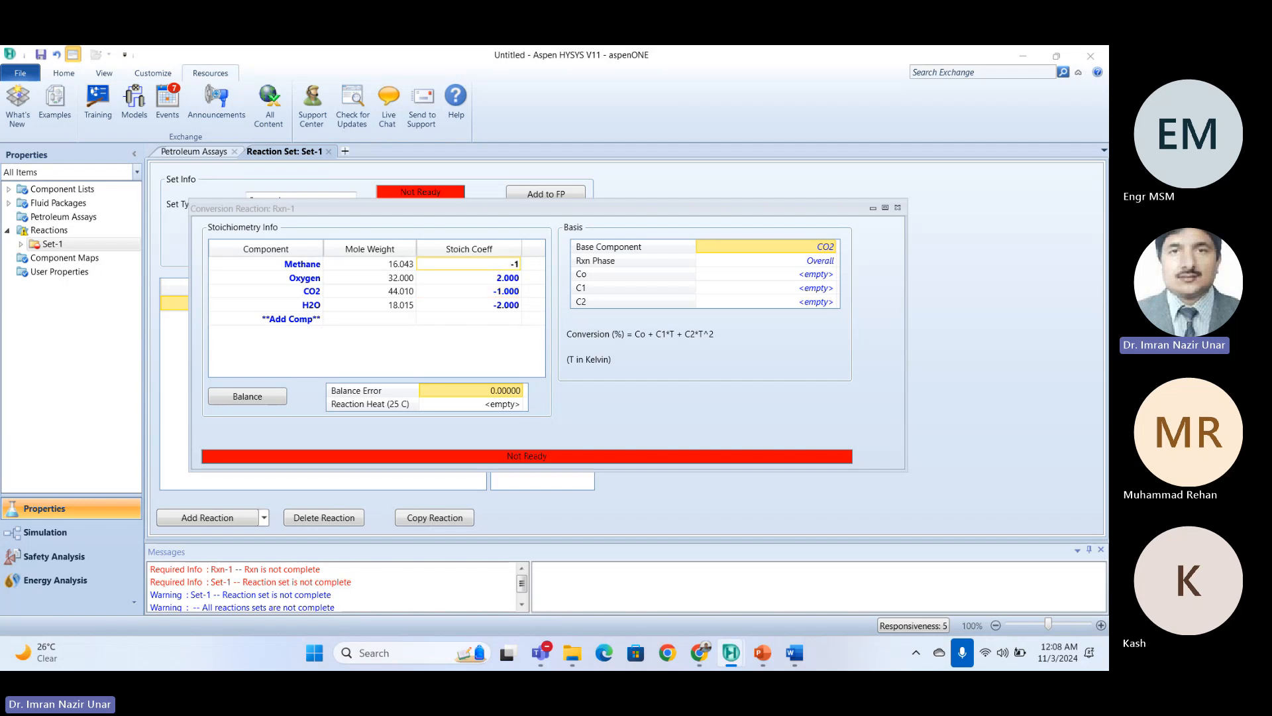
{"action": "key", "text": "Return"}
{"action": "type", "text": "-"}
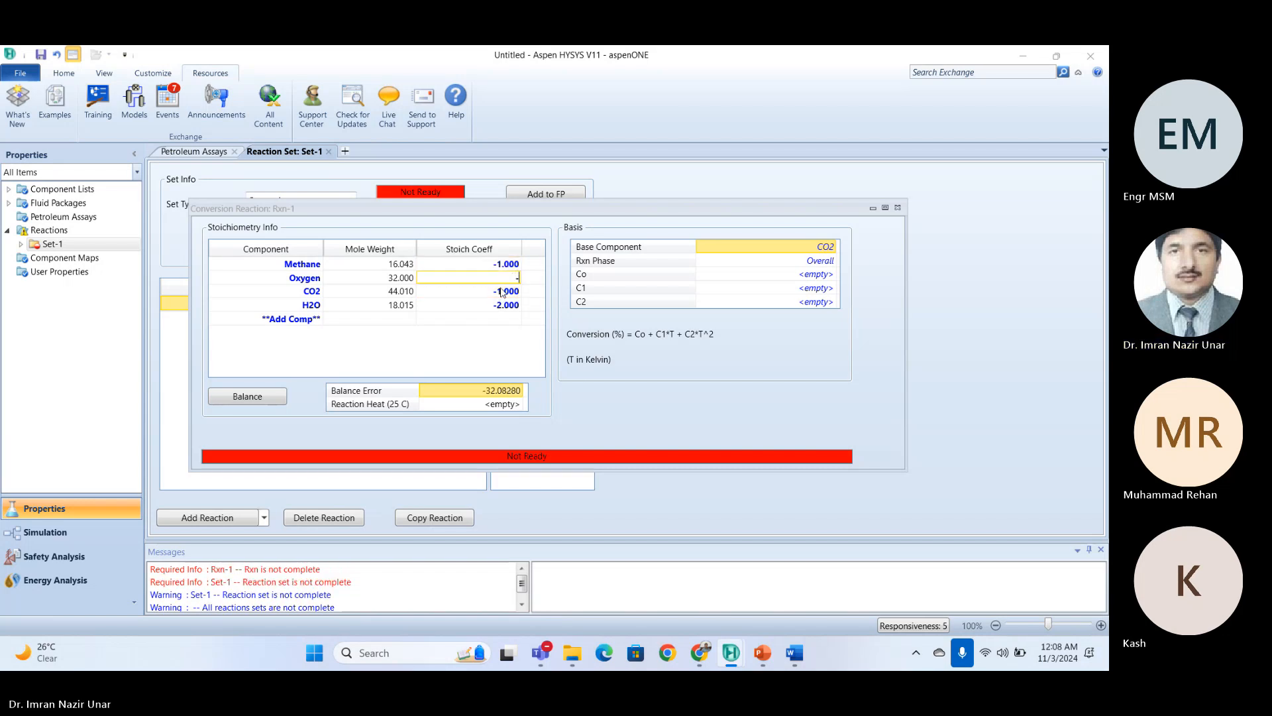
{"action": "type", "text": "2"}
{"action": "key", "text": "Return"}
{"action": "left_click", "coordinate": [505, 309]}
{"action": "left_click", "coordinate": [506, 283]}
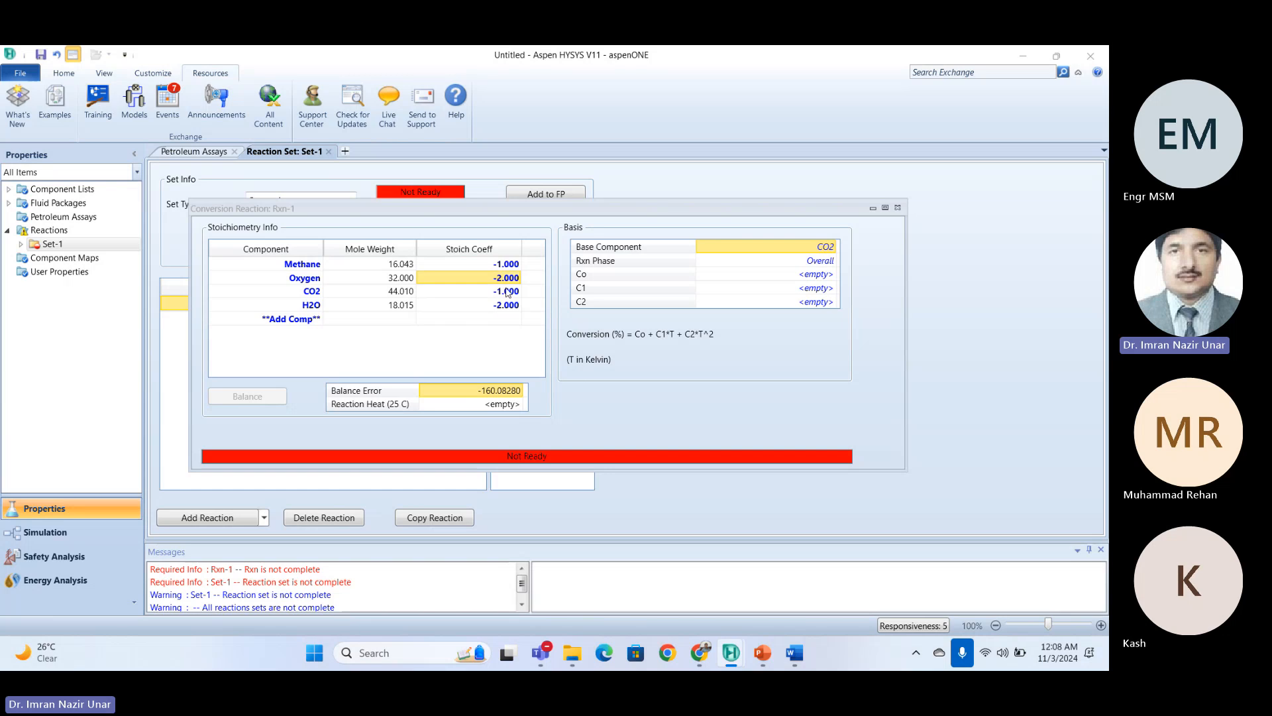
{"action": "left_click", "coordinate": [508, 291]}
{"action": "type", "text": "1"}
{"action": "left_click", "coordinate": [508, 305]}
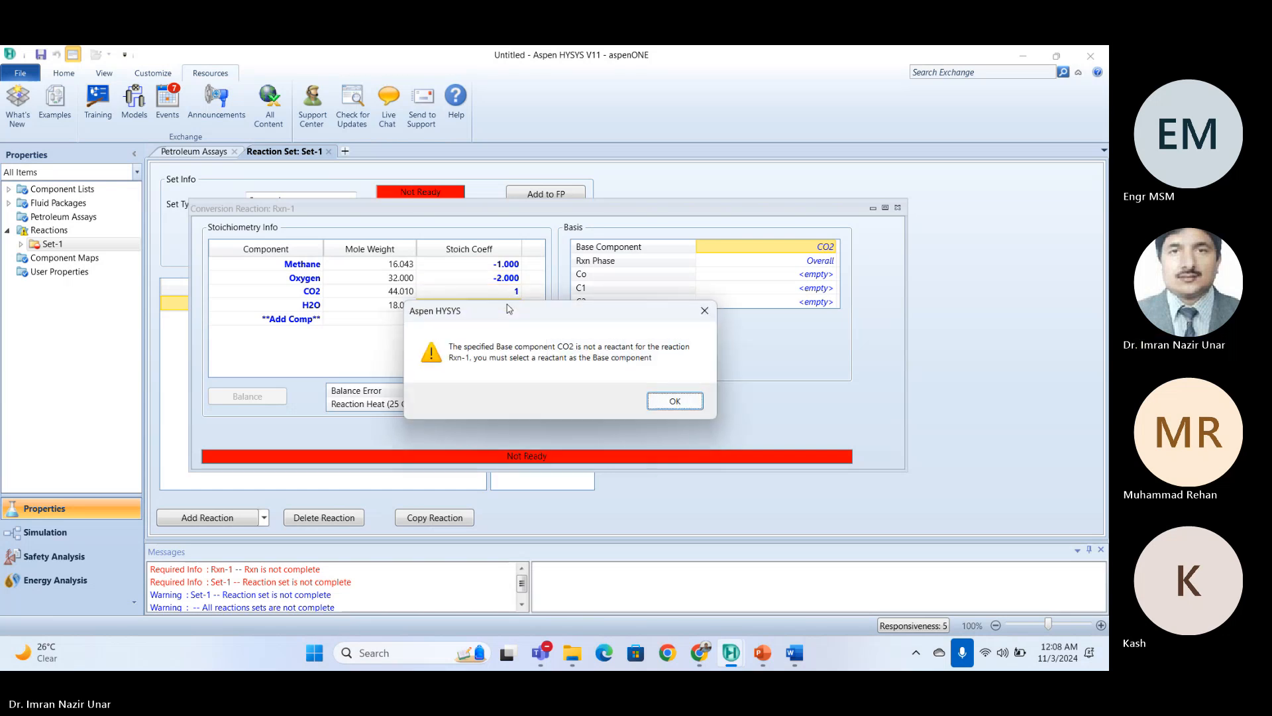
{"action": "left_click", "coordinate": [643, 397]}
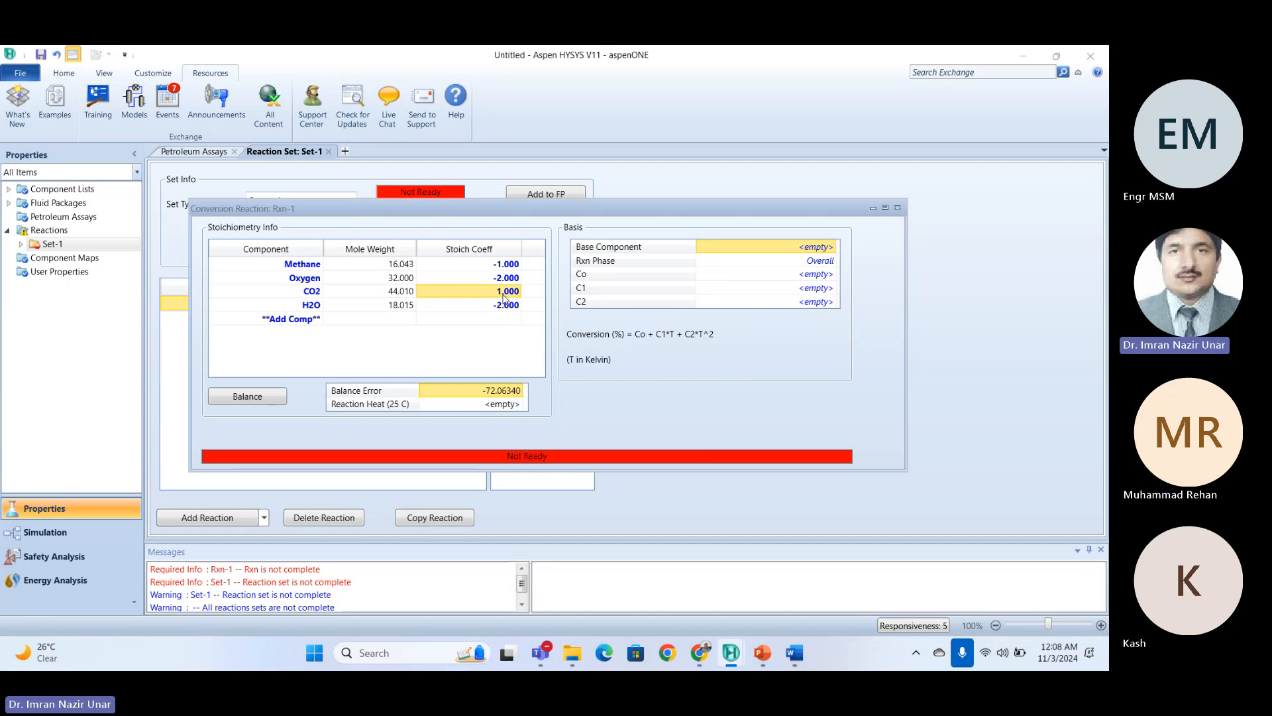
{"action": "type", "text": "2"}
{"action": "key", "text": "Return"}
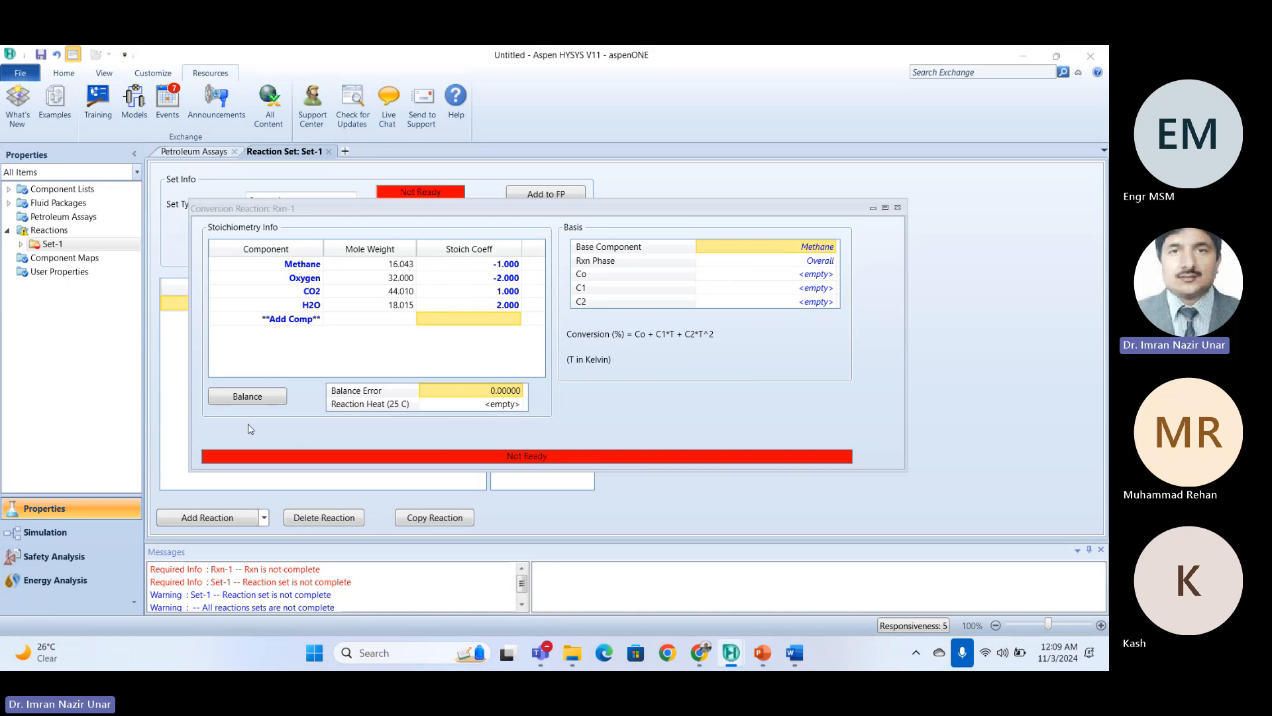
Balance the reaction's stoichiometry and choose Overall as the reaction phase.
{"action": "left_click", "coordinate": [242, 398]}
{"action": "left_click", "coordinate": [791, 263]}
{"action": "left_click", "coordinate": [312, 266]}
{"action": "left_click", "coordinate": [599, 265]}
{"action": "left_click", "coordinate": [729, 264]}
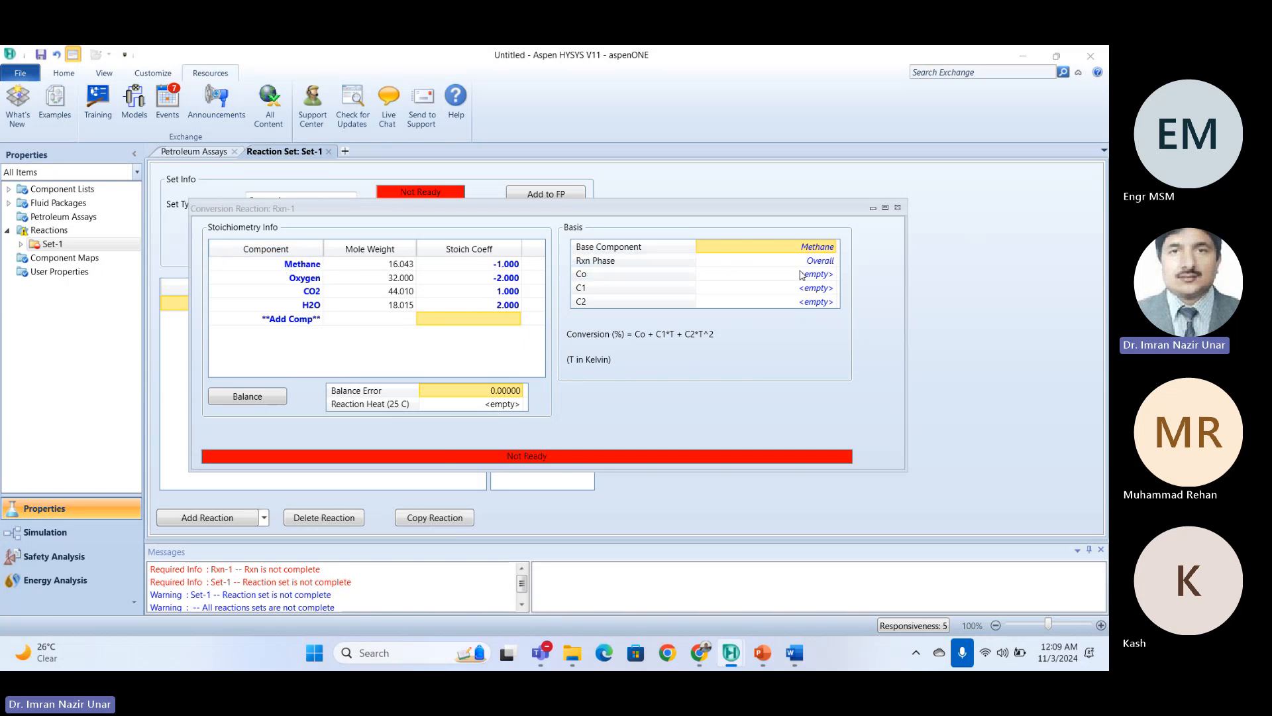
{"action": "left_click", "coordinate": [833, 261]}
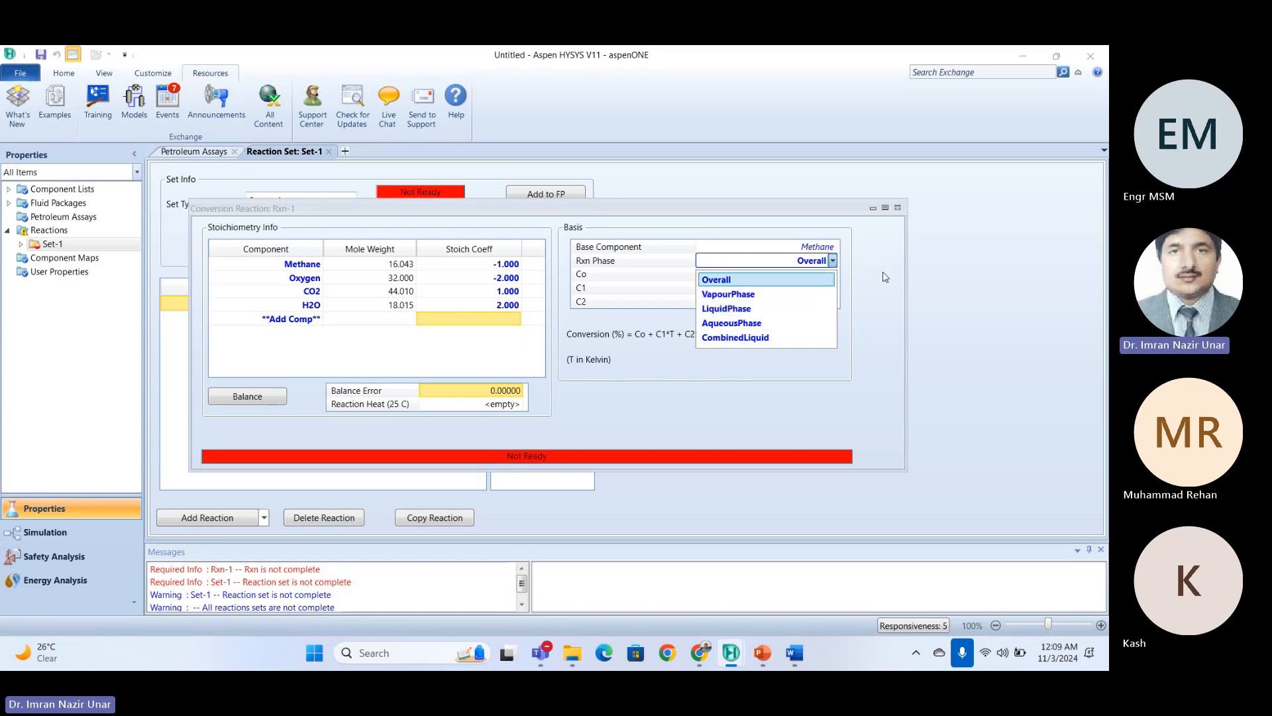
{"action": "left_click", "coordinate": [732, 280]}
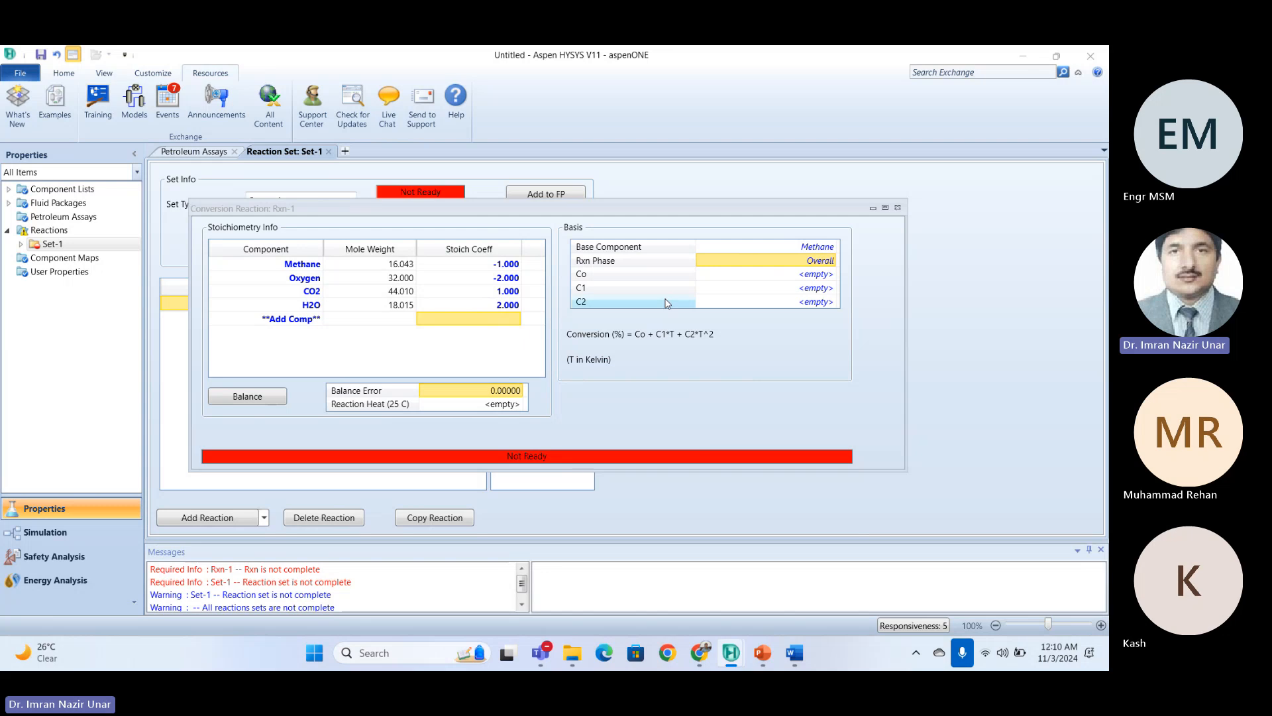
Examine the Co, C1 and C2 entries in the basis data and their role in the conversion equation.
{"action": "left_click", "coordinate": [792, 278]}
{"action": "left_click_drag", "start_coordinate": [818, 286], "coordinate": [816, 277]}
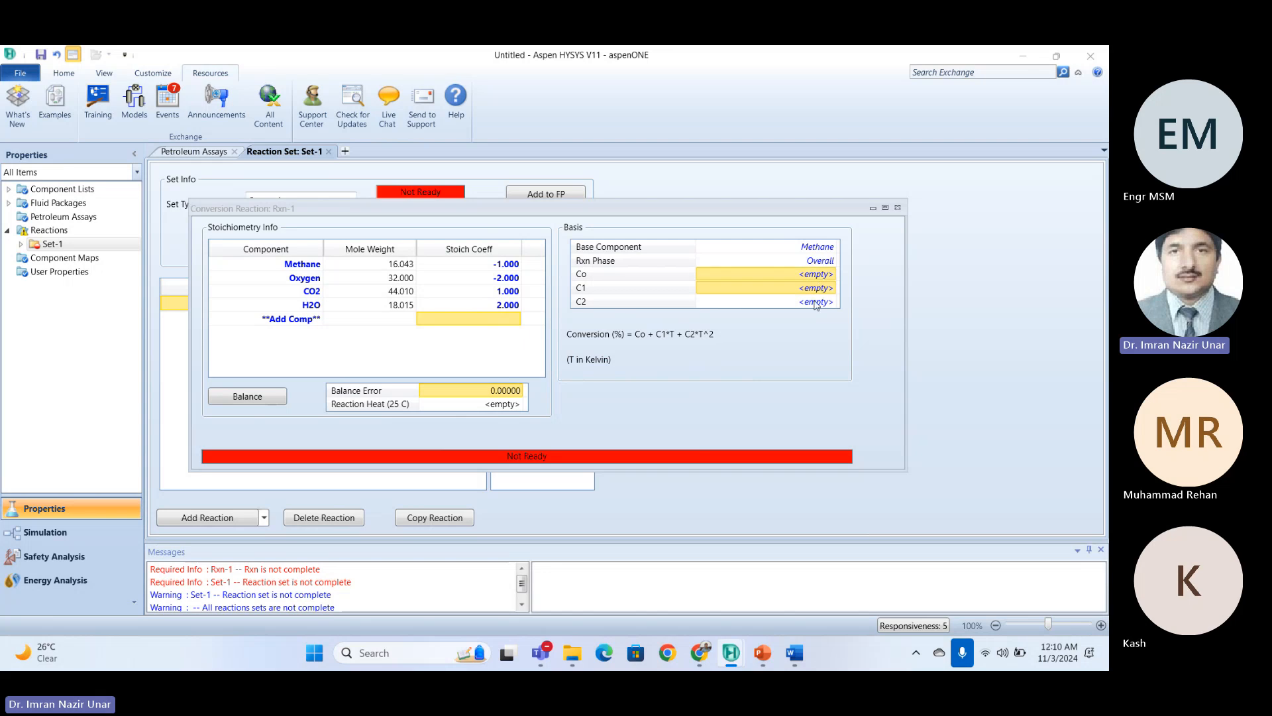
{"action": "left_click", "coordinate": [814, 302]}
{"action": "left_click", "coordinate": [801, 289]}
{"action": "left_click", "coordinate": [798, 304]}
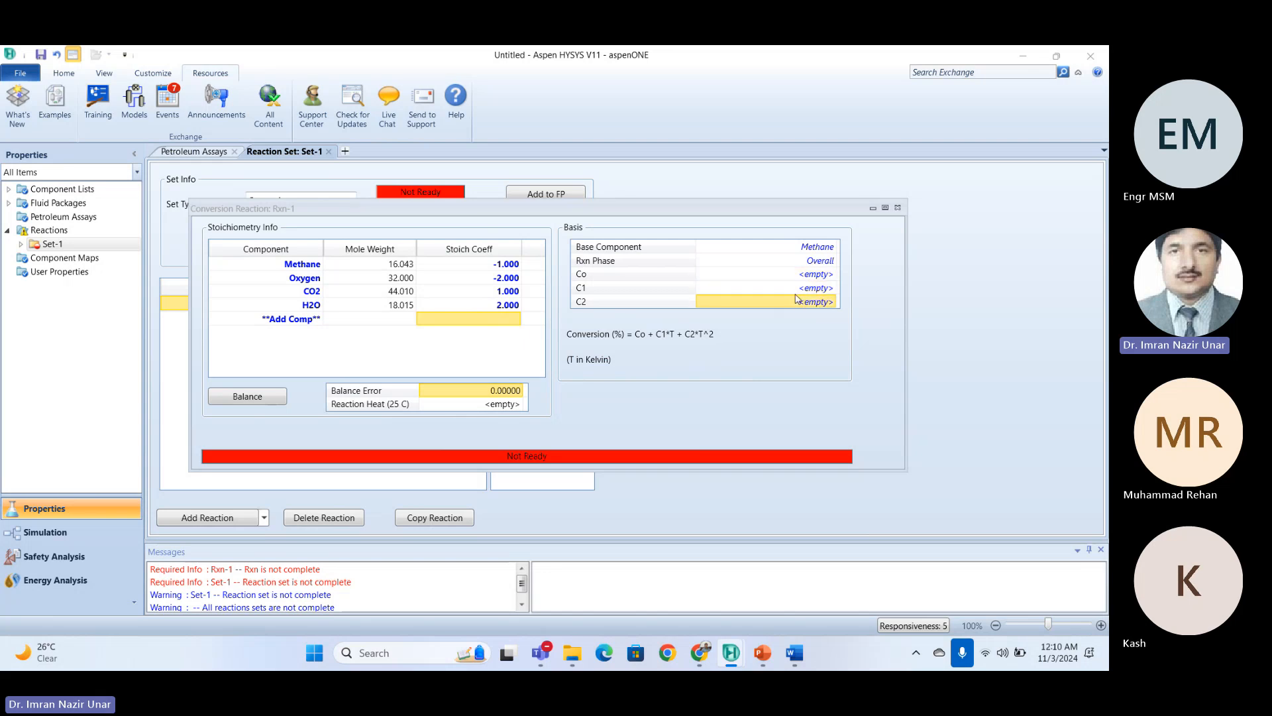
{"action": "left_click", "coordinate": [792, 286]}
{"action": "left_click", "coordinate": [789, 302]}
{"action": "left_click", "coordinate": [786, 290]}
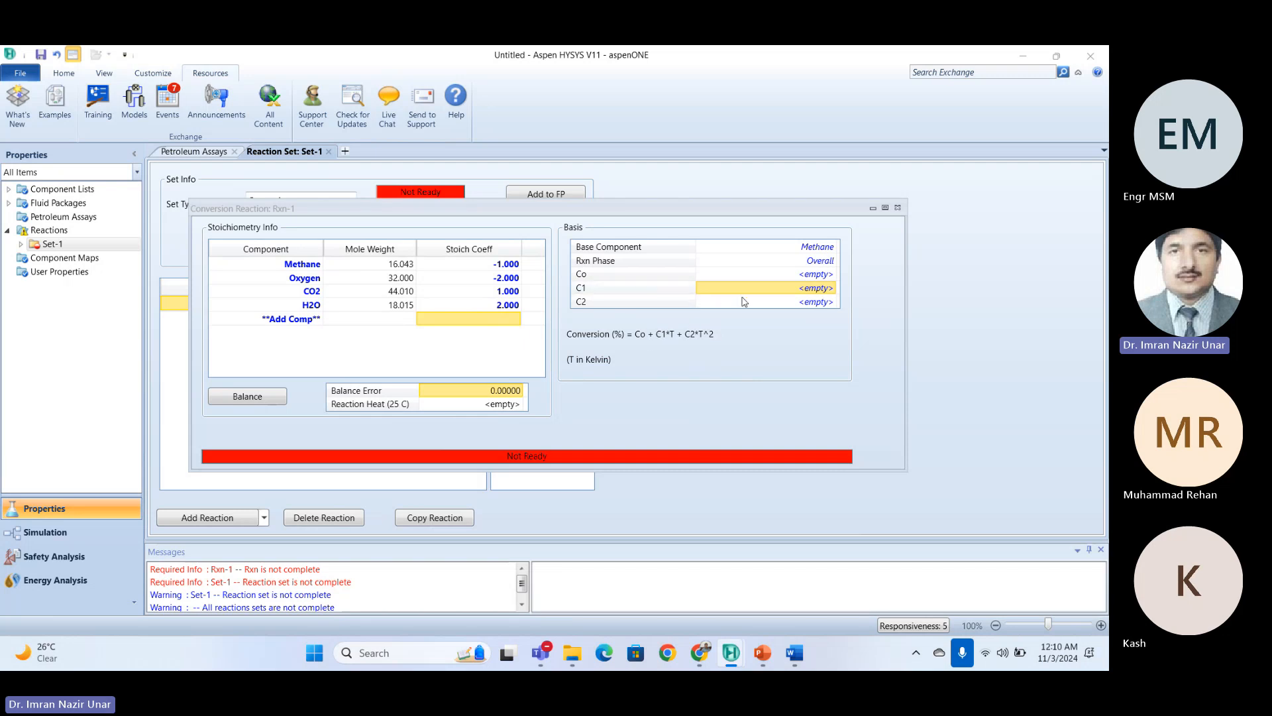
{"action": "left_click", "coordinate": [773, 302]}
{"action": "left_click", "coordinate": [777, 290]}
{"action": "left_click", "coordinate": [776, 300]}
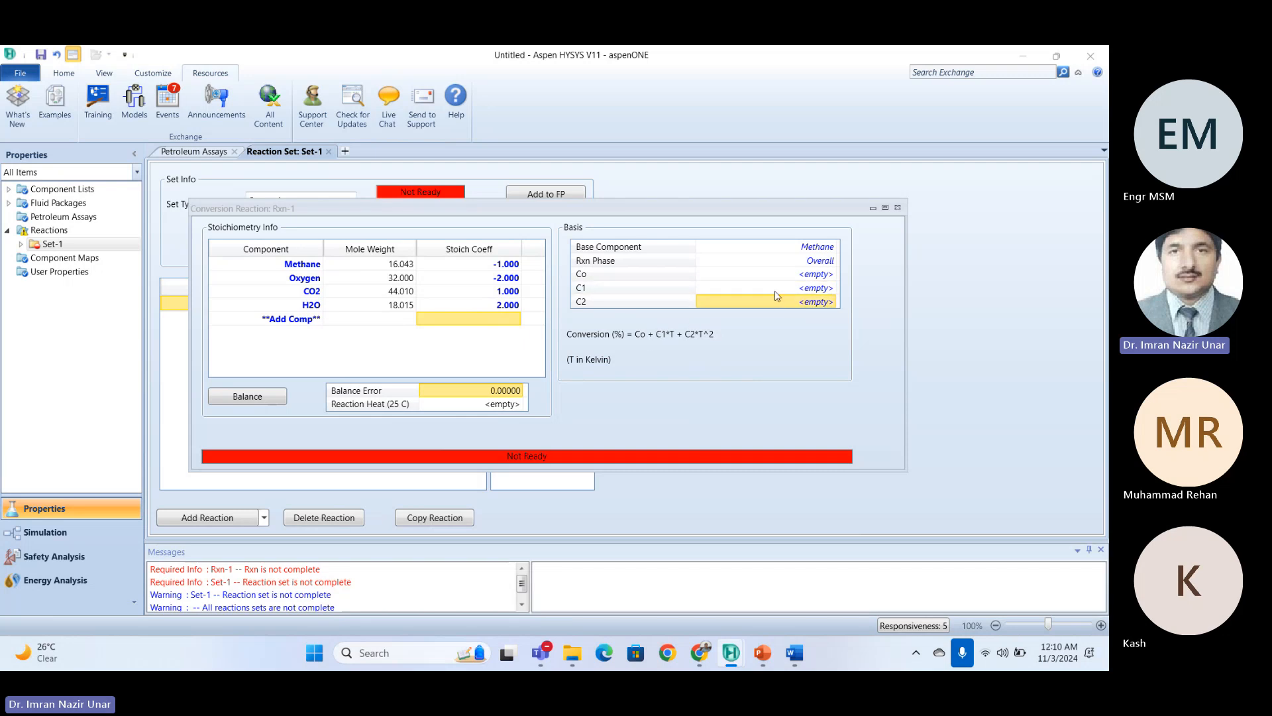
{"action": "left_click", "coordinate": [775, 291]}
{"action": "left_click", "coordinate": [774, 301]}
{"action": "left_click", "coordinate": [774, 291]}
{"action": "left_click", "coordinate": [773, 302]}
{"action": "left_click", "coordinate": [746, 287]}
{"action": "left_click", "coordinate": [750, 302]}
{"action": "left_click", "coordinate": [757, 289]}
{"action": "left_click", "coordinate": [758, 303]}
{"action": "left_click", "coordinate": [761, 287]}
{"action": "left_click", "coordinate": [763, 305]}
{"action": "left_click", "coordinate": [763, 277]}
{"action": "left_click", "coordinate": [763, 288]}
{"action": "left_click", "coordinate": [764, 302]}
{"action": "left_click", "coordinate": [767, 289]}
{"action": "left_click", "coordinate": [767, 302]}
Set the conversion constant Co to 100, leave C1 and C2 empty, and close the reaction window.
{"action": "left_click", "coordinate": [788, 275]}
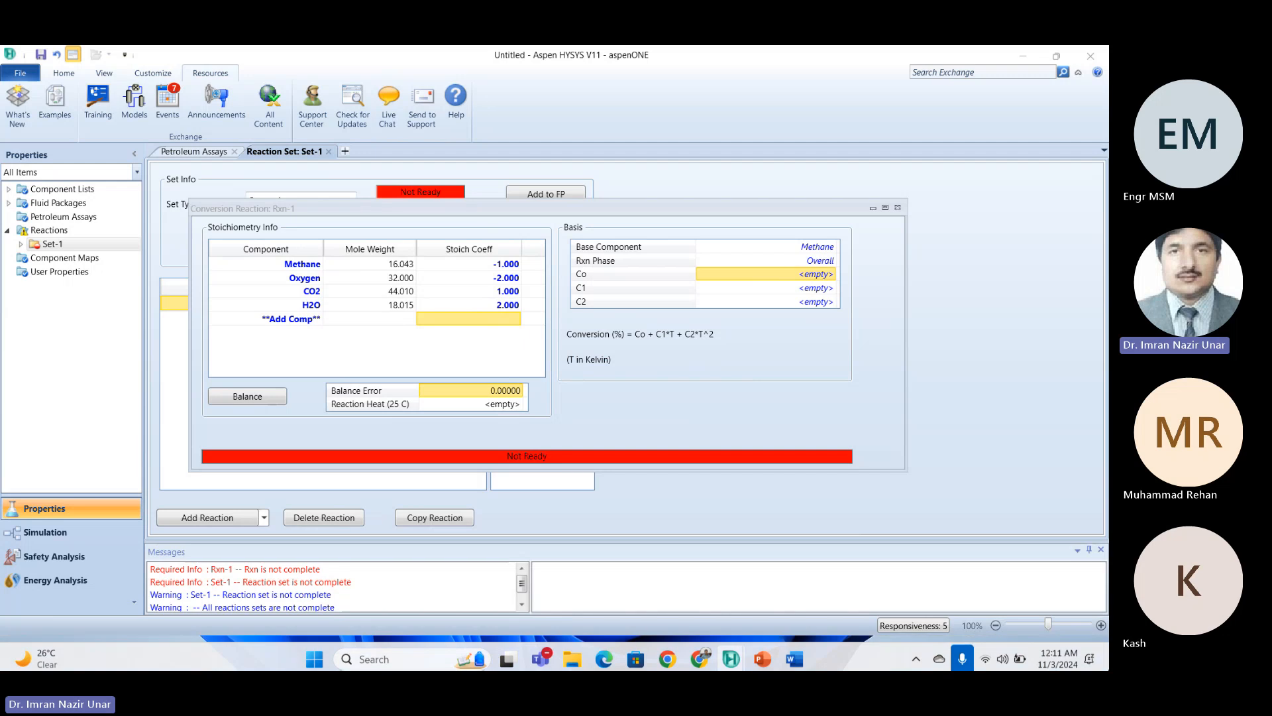
{"action": "type", "text": "100"}
{"action": "key", "text": "Return"}
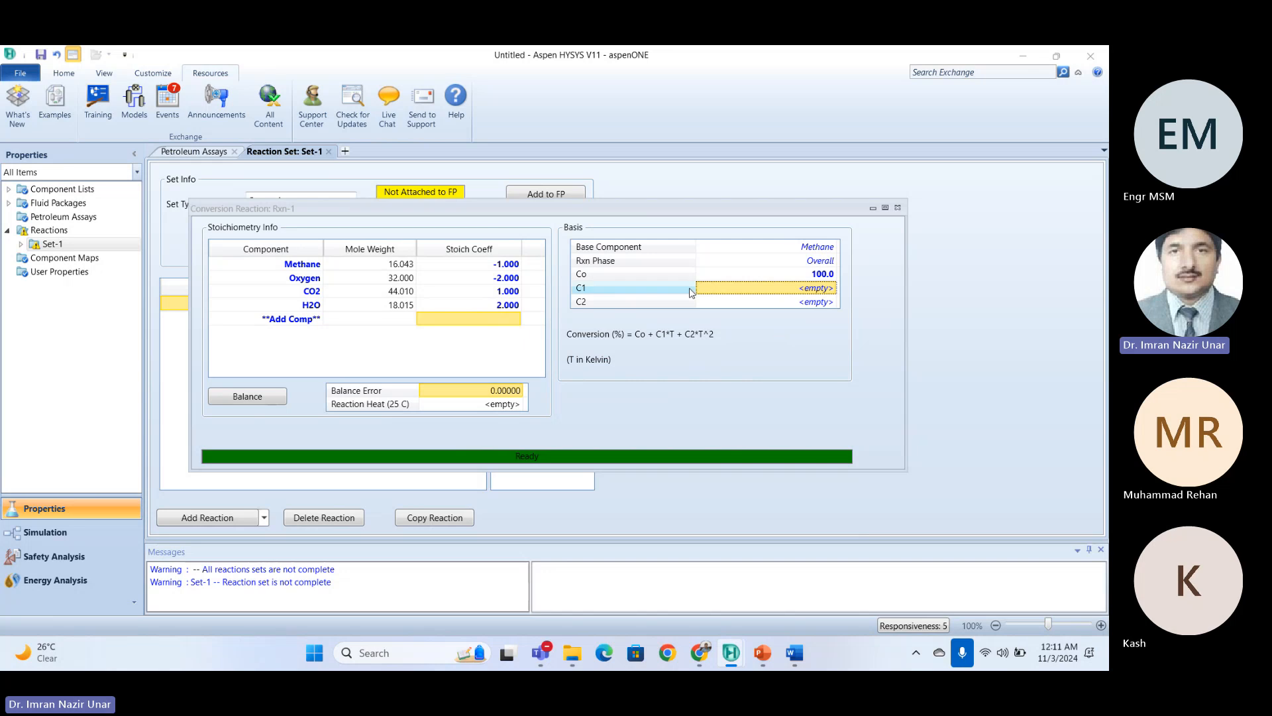
{"action": "left_click", "coordinate": [771, 274]}
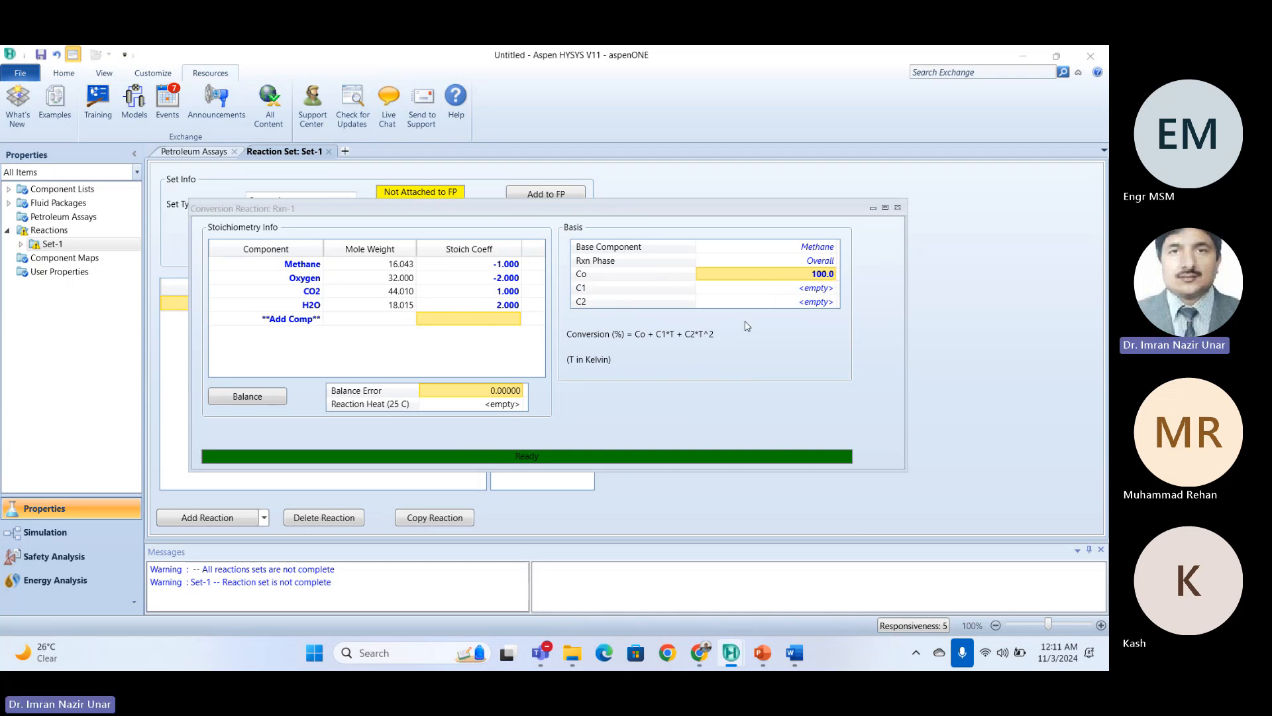
{"action": "left_click", "coordinate": [805, 289]}
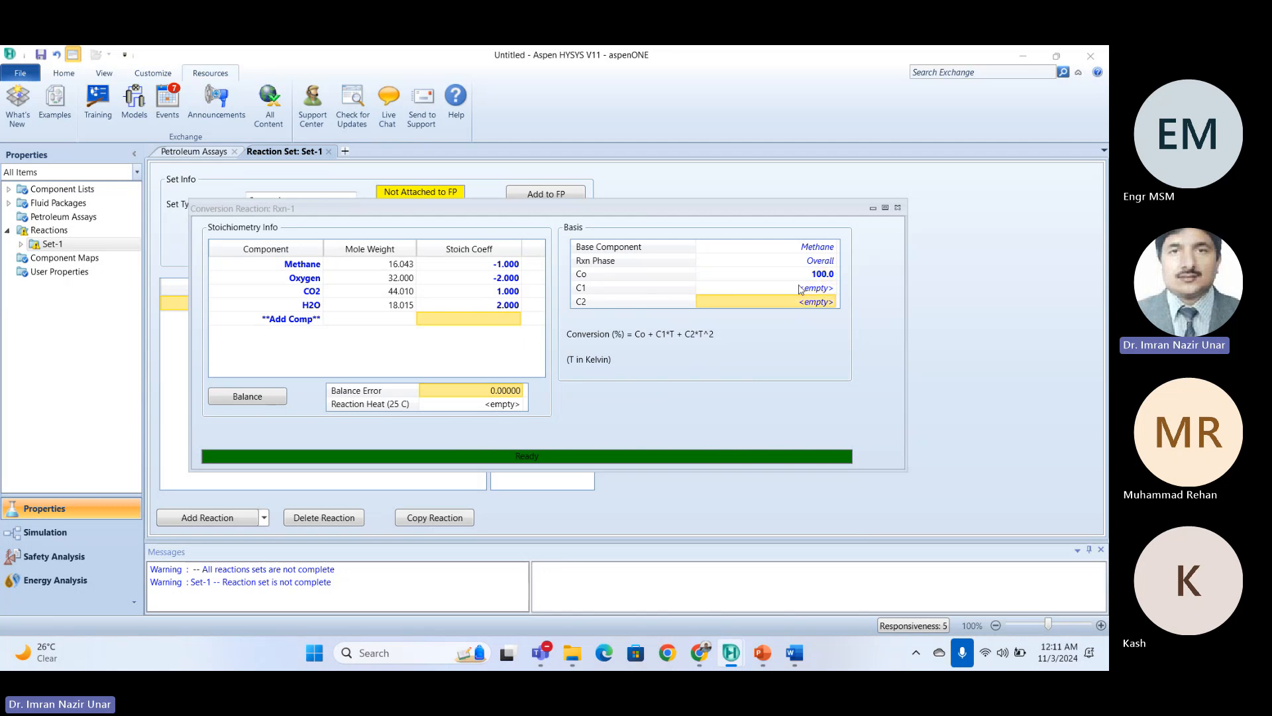
{"action": "left_click", "coordinate": [799, 289]}
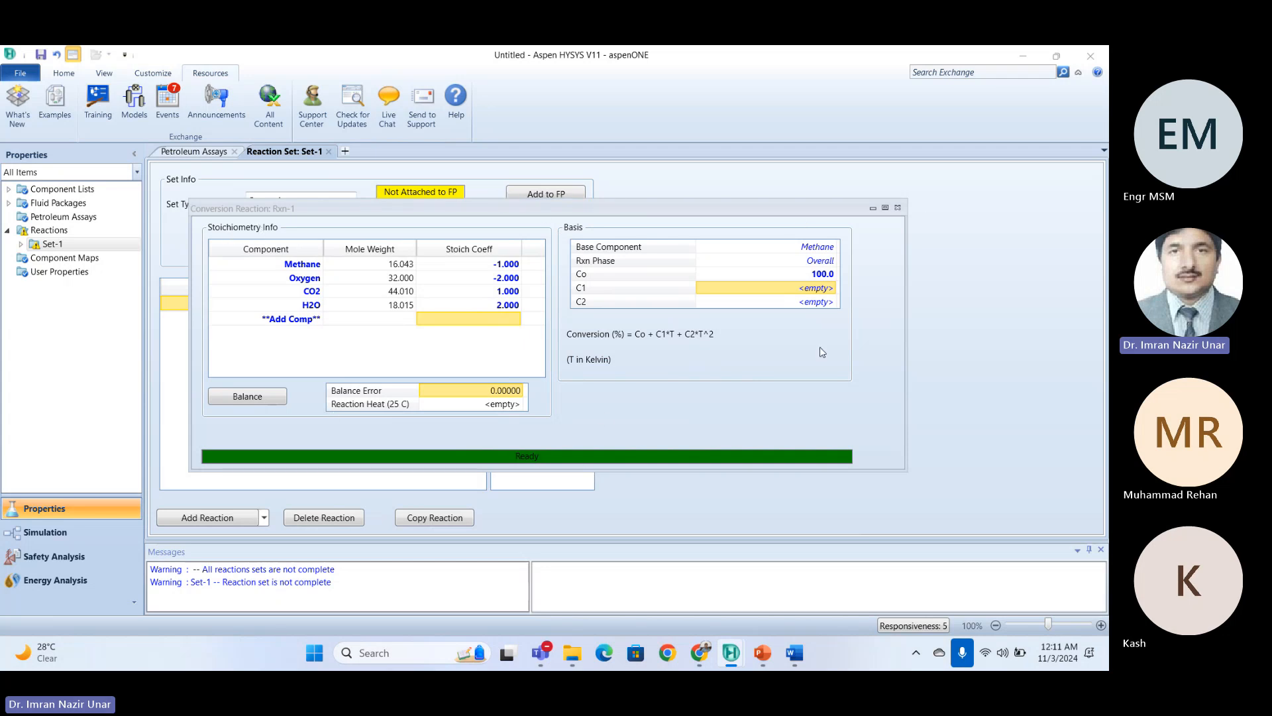
{"action": "left_click", "coordinate": [898, 208]}
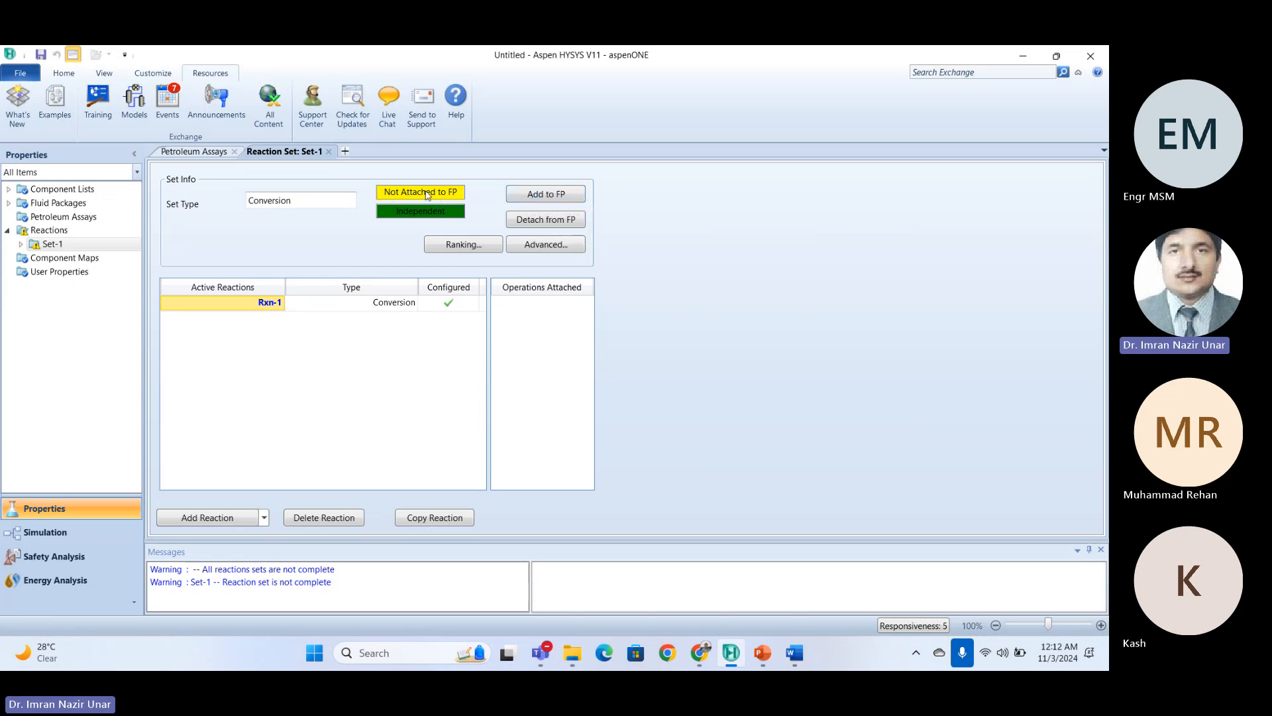
Add reaction set Set-1 to the Basis-1 Peng-Robinson fluid package.
{"action": "left_click", "coordinate": [543, 197]}
{"action": "left_click_drag", "start_coordinate": [479, 228], "coordinate": [548, 216]}
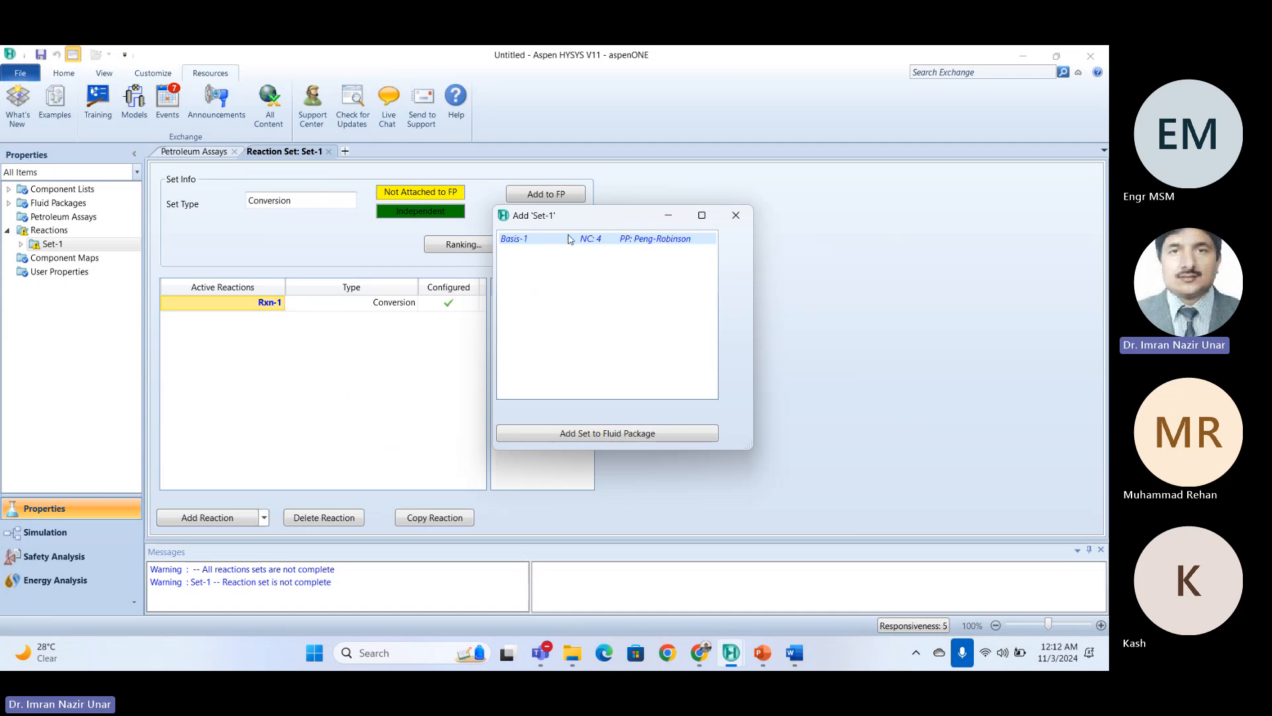
{"action": "left_click_drag", "start_coordinate": [594, 216], "coordinate": [615, 220]}
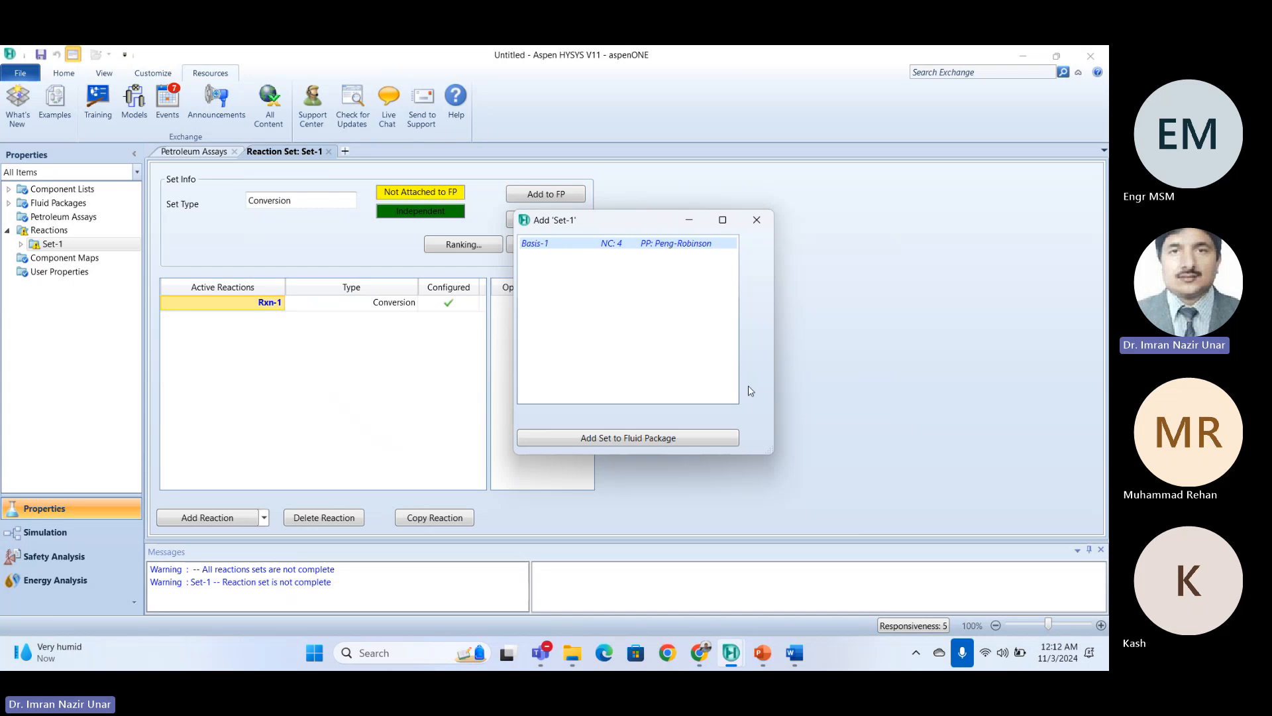
{"action": "left_click", "coordinate": [648, 438]}
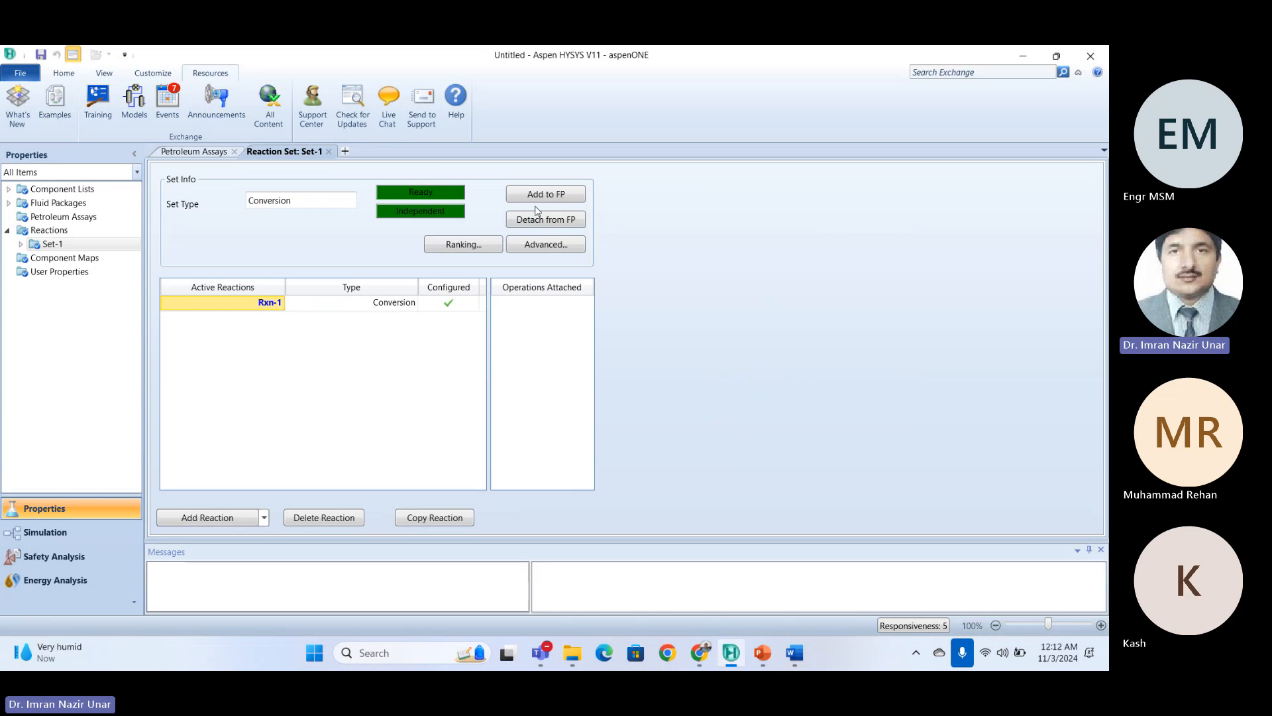
Review the Rxn-1 conversion reaction definition and the fluid package associated with its set in the reactions overview.
{"action": "left_click", "coordinate": [20, 244]}
{"action": "double_click", "coordinate": [58, 258]}
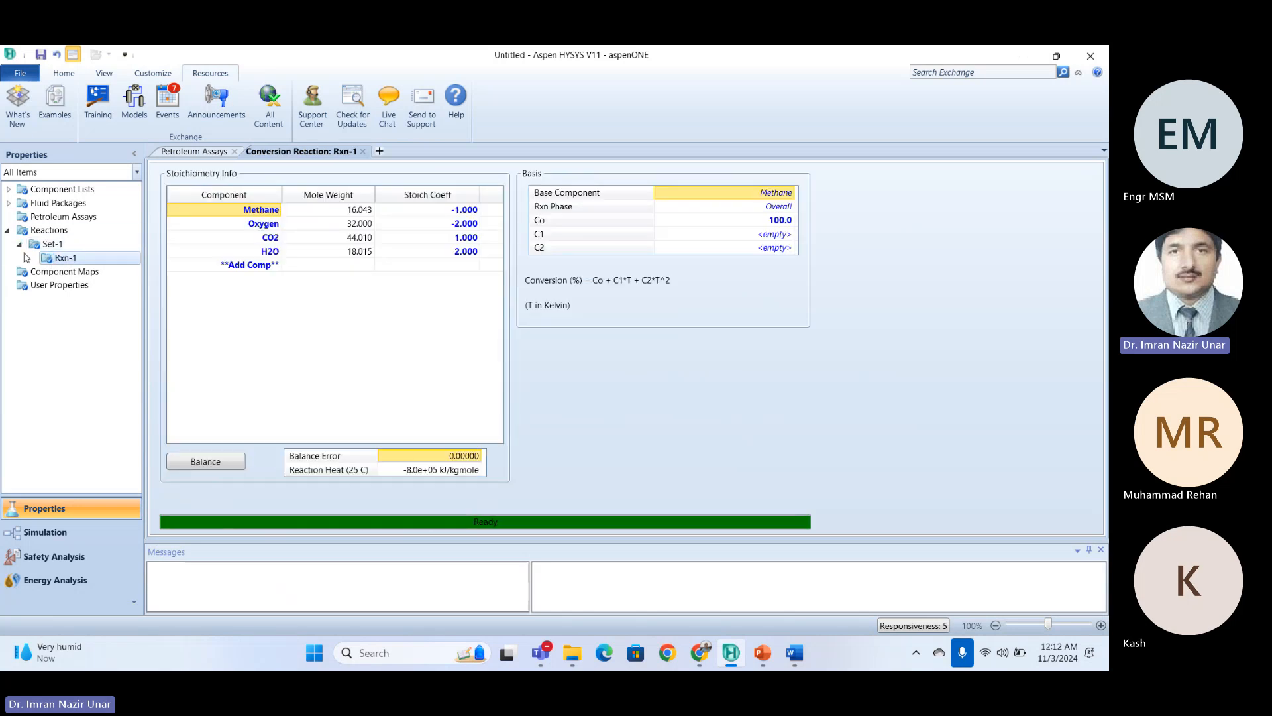
{"action": "left_click", "coordinate": [53, 230]}
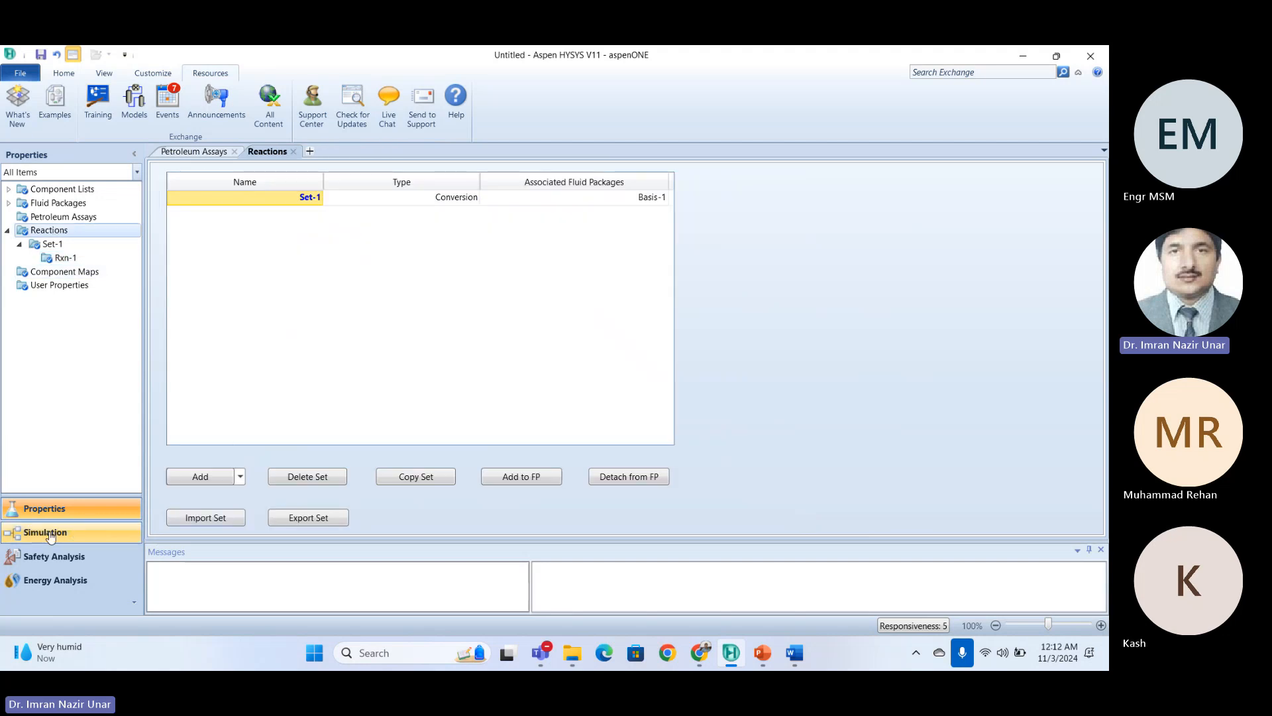
{"action": "left_click", "coordinate": [19, 244]}
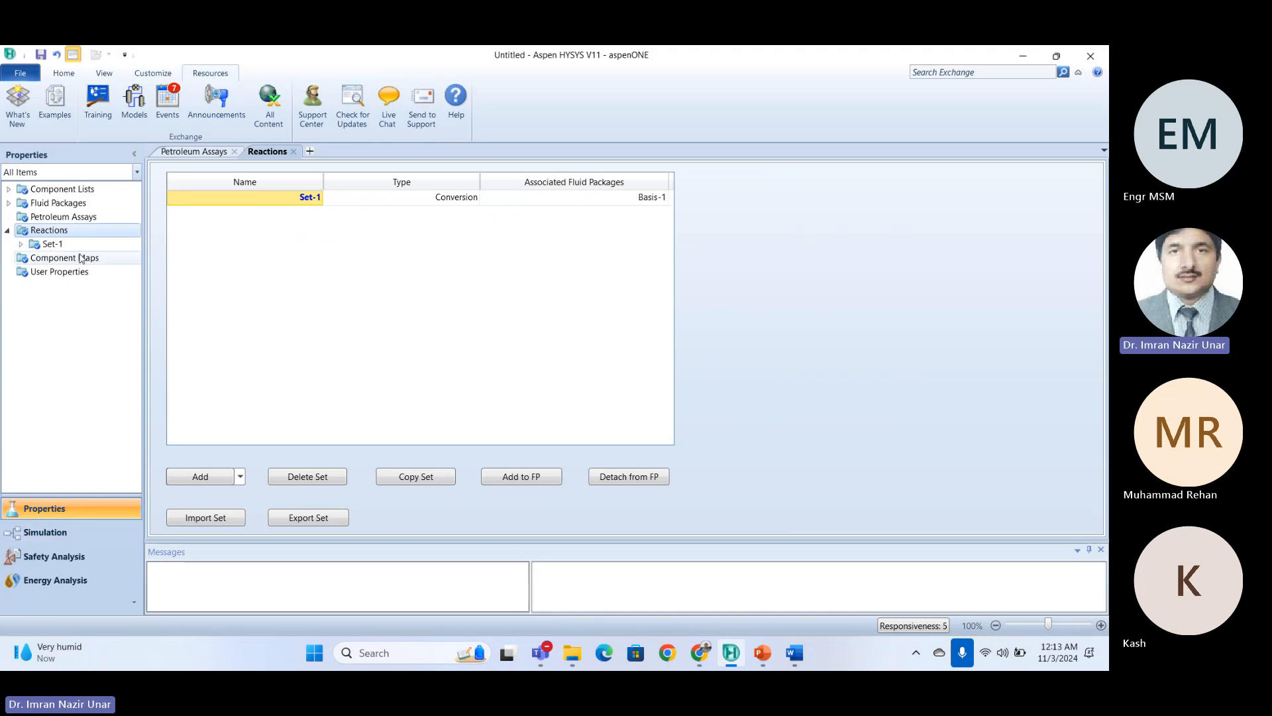
Enter the simulation environment and show the reactor models in the model palette, moved clear of the flowsheet's working area.
{"action": "left_click", "coordinate": [59, 532]}
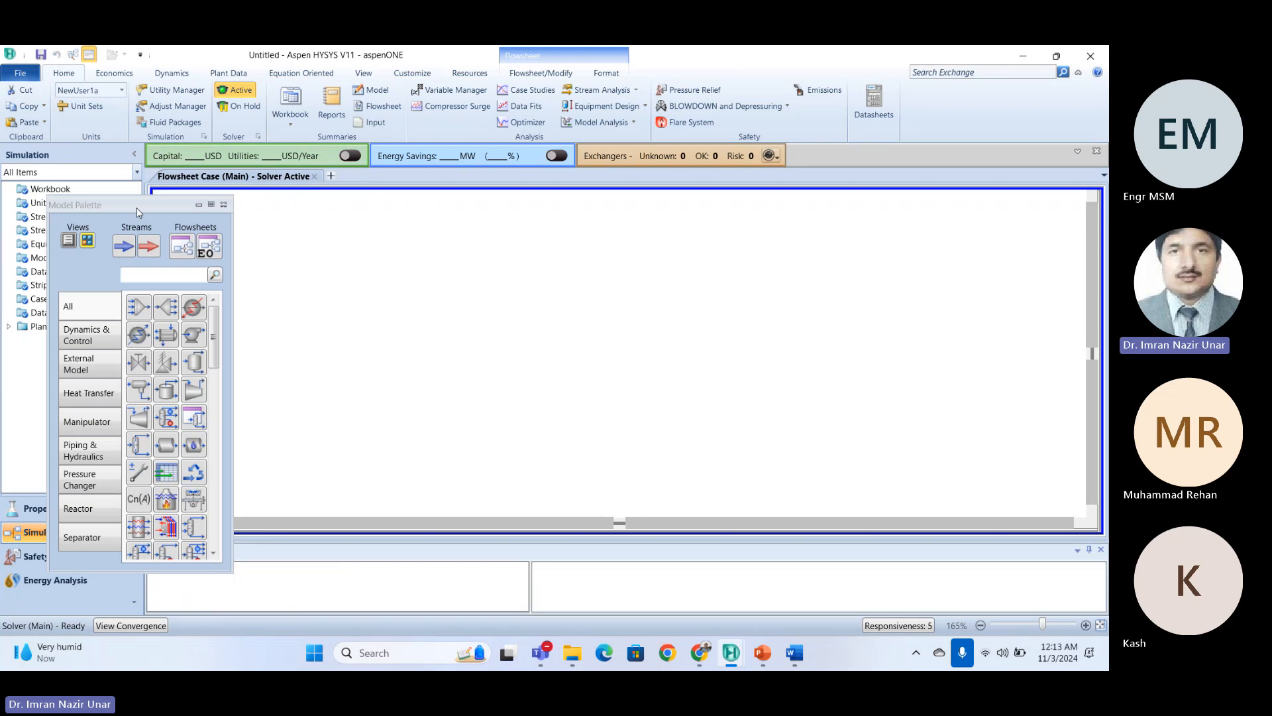
{"action": "left_click_drag", "start_coordinate": [149, 204], "coordinate": [939, 201]}
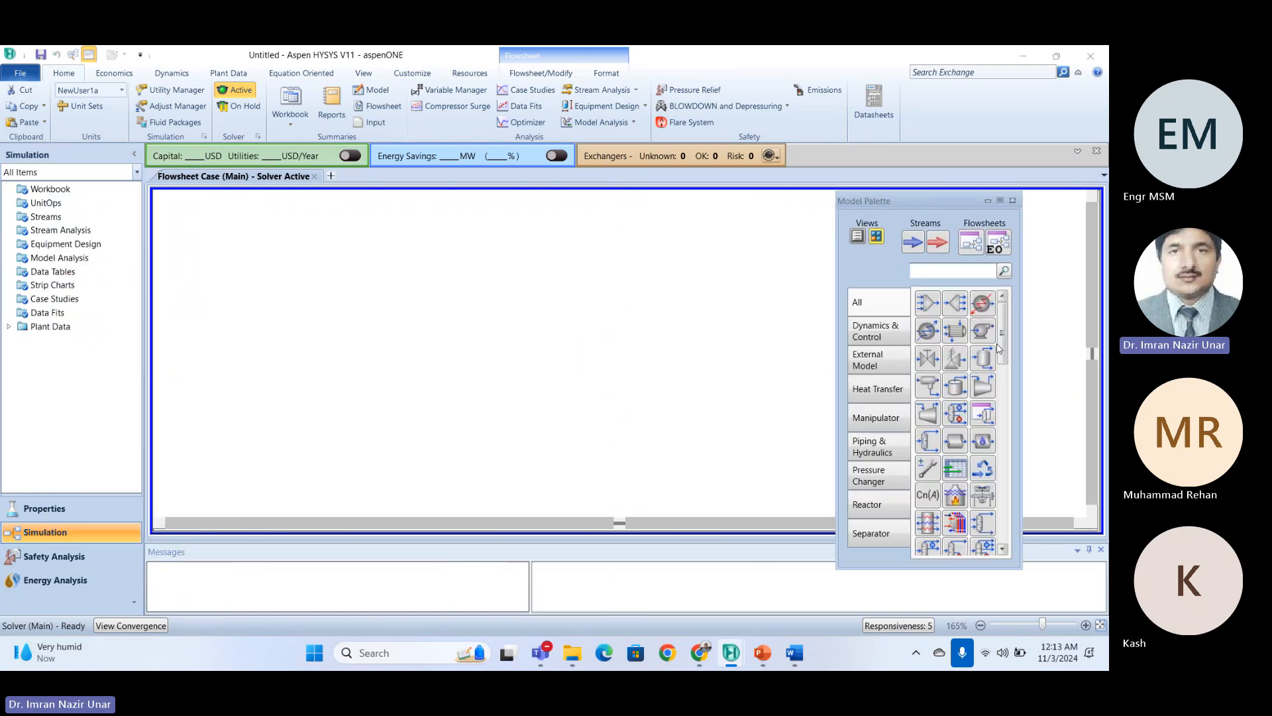
{"action": "left_click", "coordinate": [871, 504]}
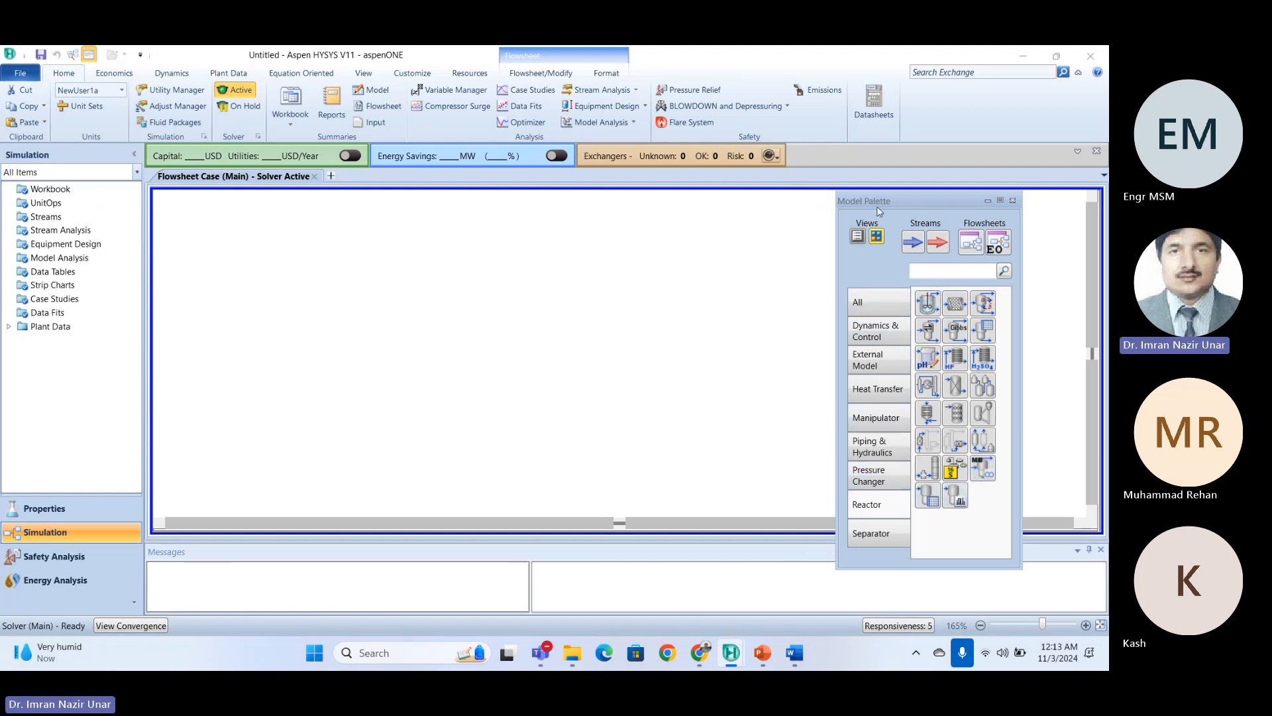
{"action": "left_click_drag", "start_coordinate": [888, 202], "coordinate": [896, 196]}
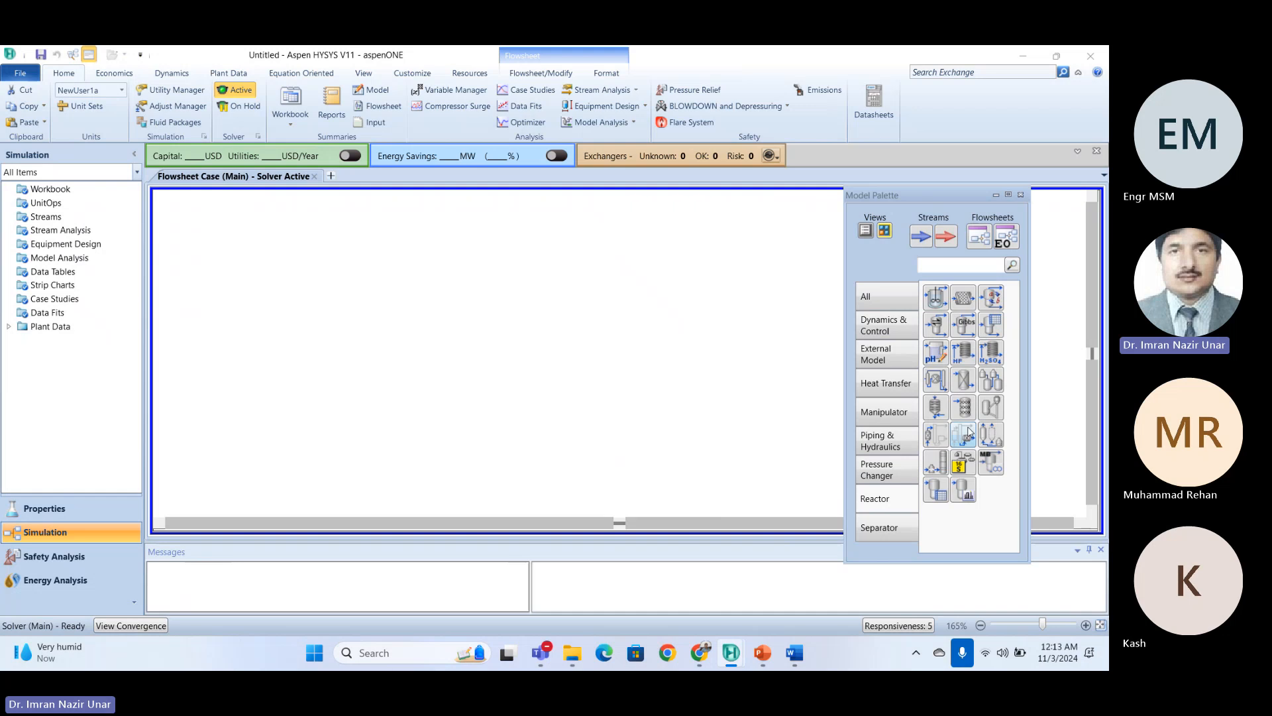
Place a continuous stirred tank reactor and a plug flow reactor side by side on the flowsheet.
{"action": "left_click", "coordinate": [937, 302]}
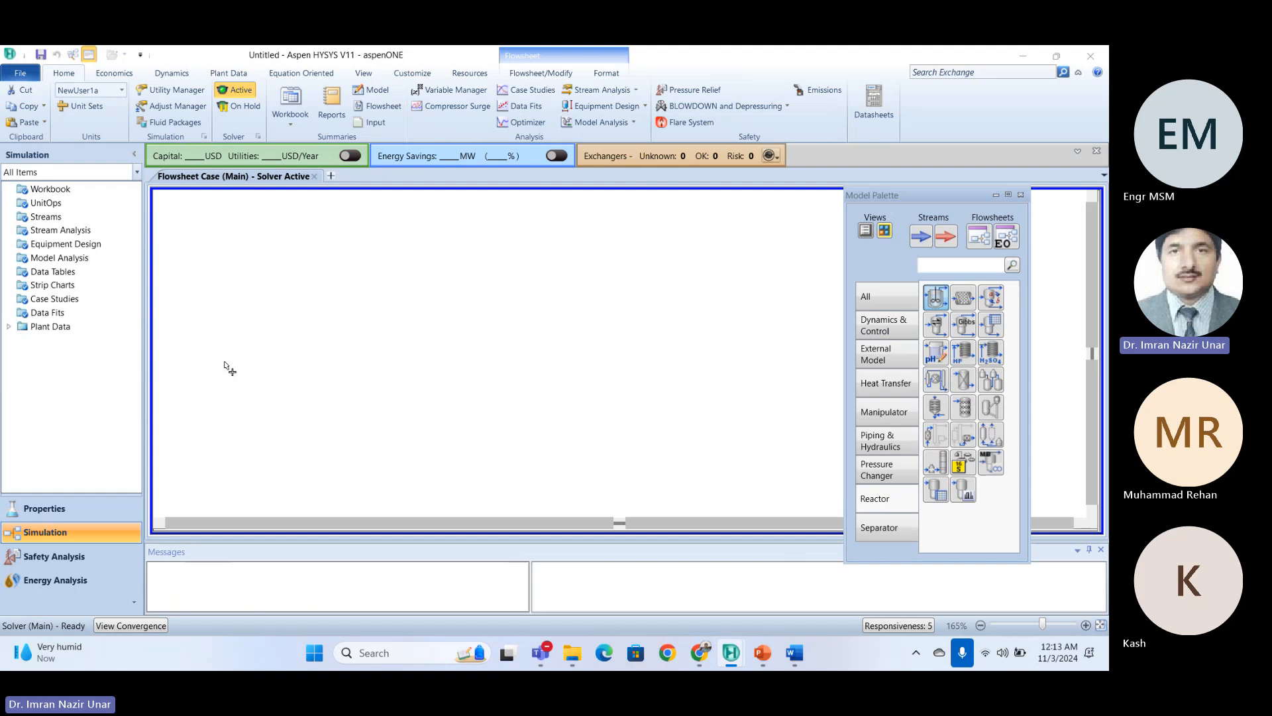
{"action": "left_click", "coordinate": [363, 372]}
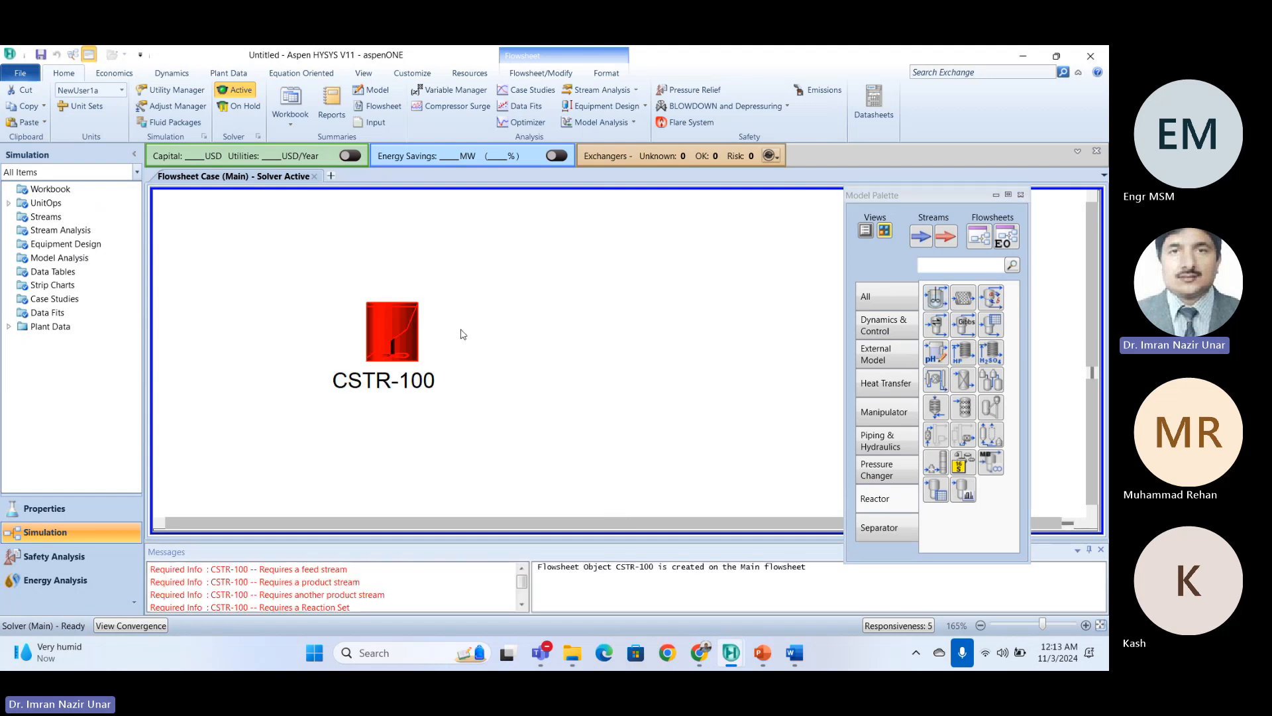
{"action": "left_click_drag", "start_coordinate": [387, 340], "coordinate": [361, 340]}
{"action": "left_click", "coordinate": [679, 358]}
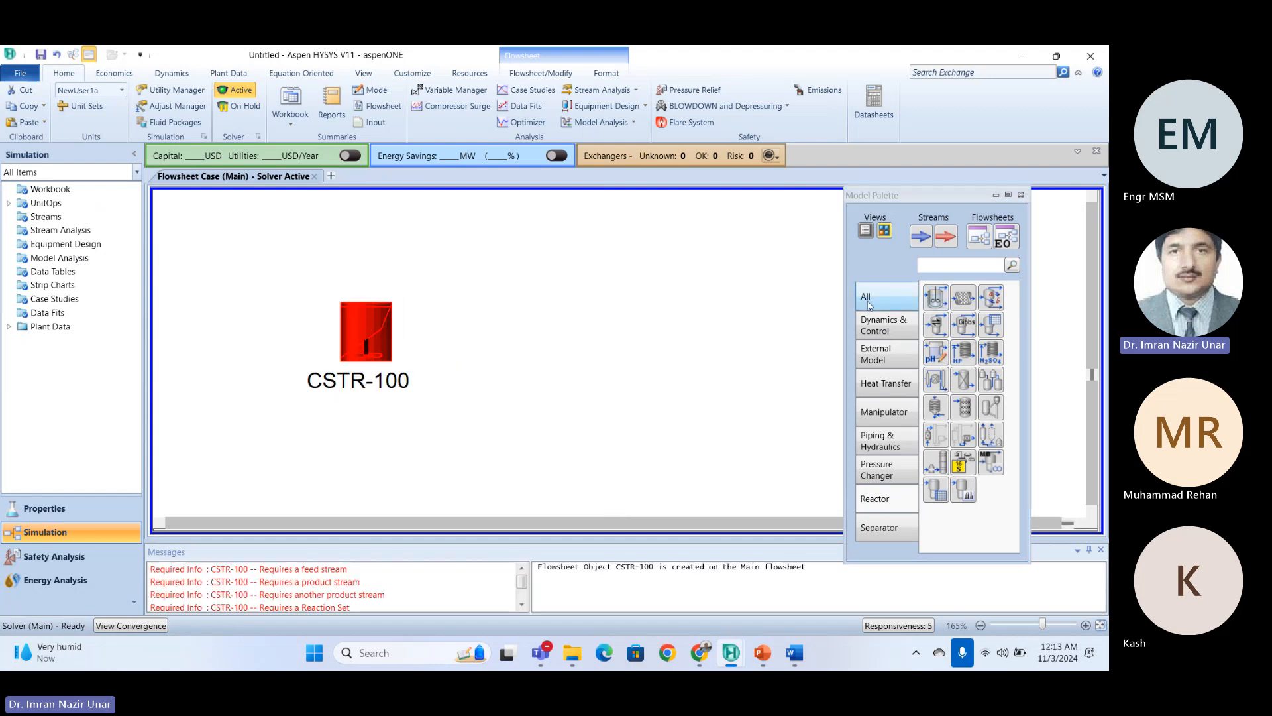
{"action": "left_click", "coordinate": [963, 297]}
{"action": "left_click", "coordinate": [488, 339]}
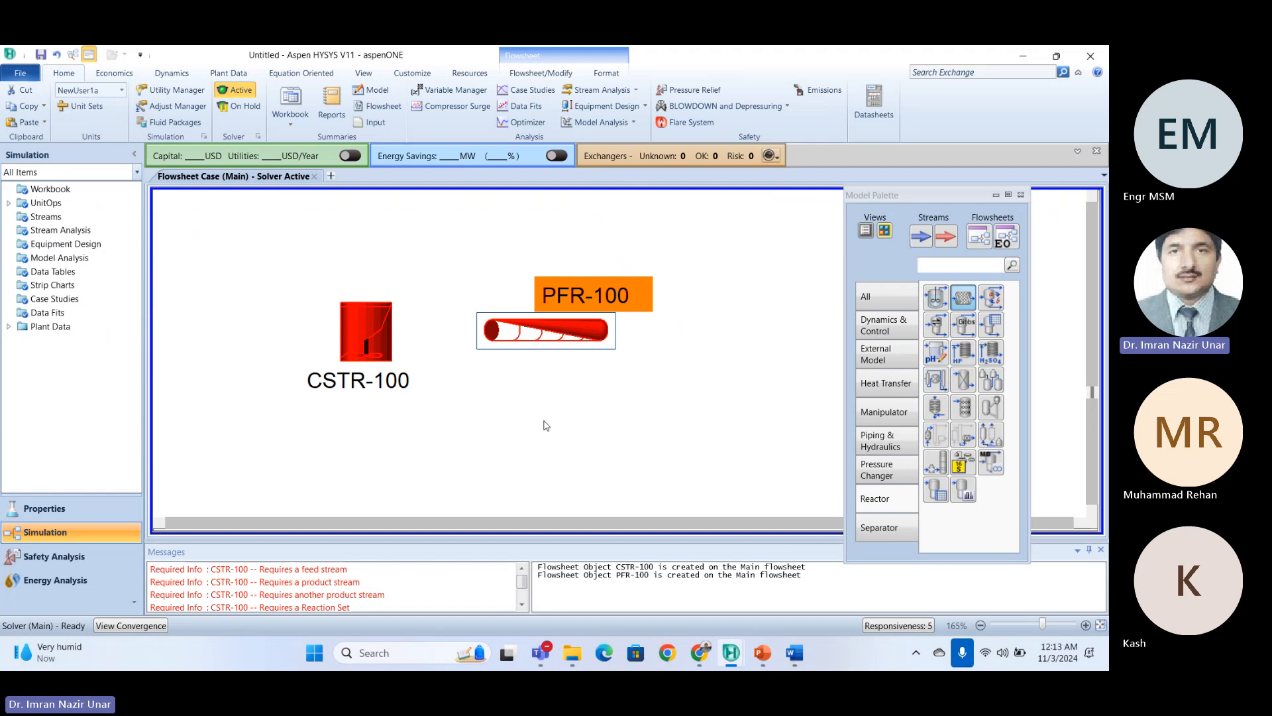
Place a conversion reactor on the flowsheet beyond the plug flow reactor.
{"action": "left_click_drag", "start_coordinate": [925, 196], "coordinate": [959, 199]}
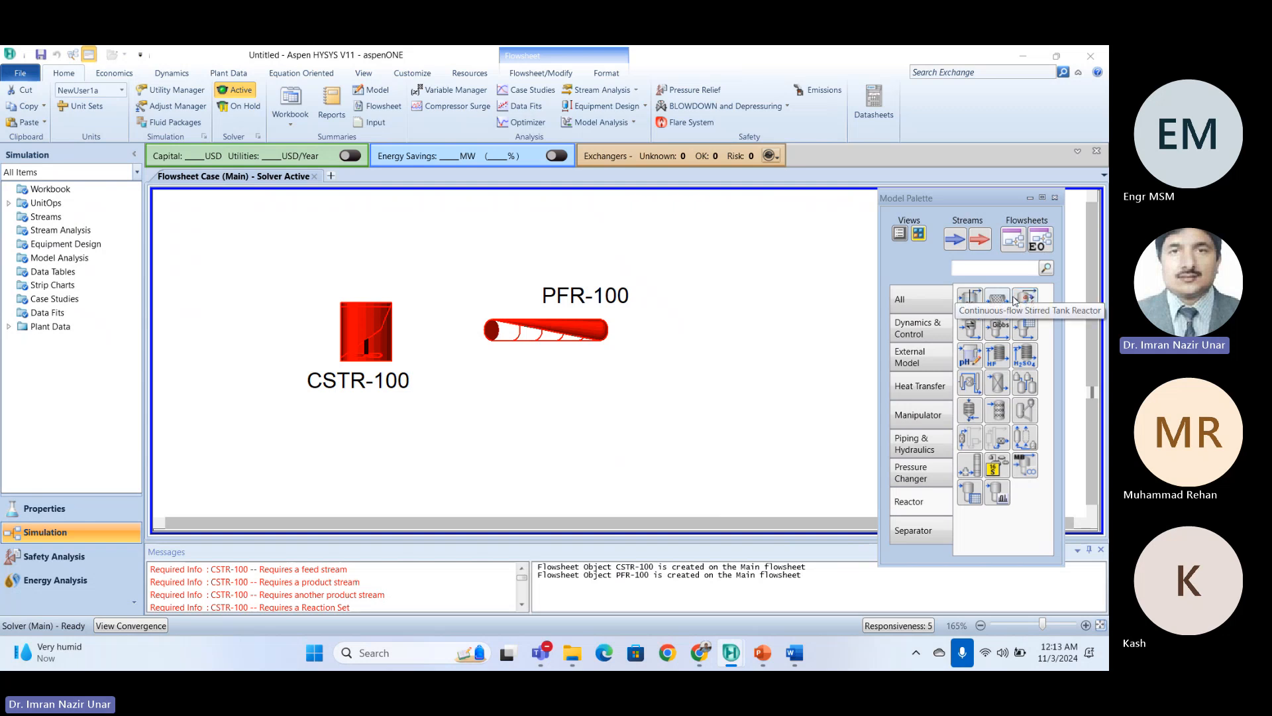
{"action": "left_click_drag", "start_coordinate": [1029, 303], "coordinate": [753, 284]}
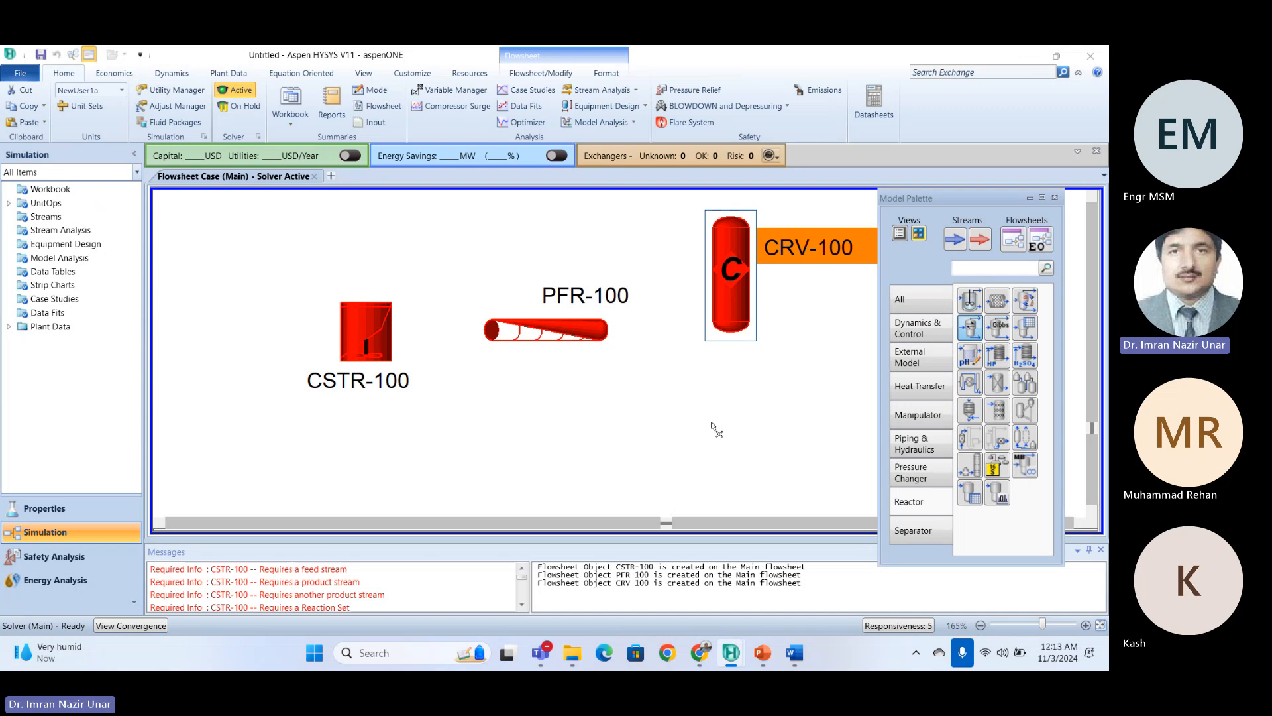
Place an equilibrium reactor, a Gibbs reactor and a yield shift reactor on the flowsheet, and close the model palette.
{"action": "left_click_drag", "start_coordinate": [852, 265], "coordinate": [796, 420]}
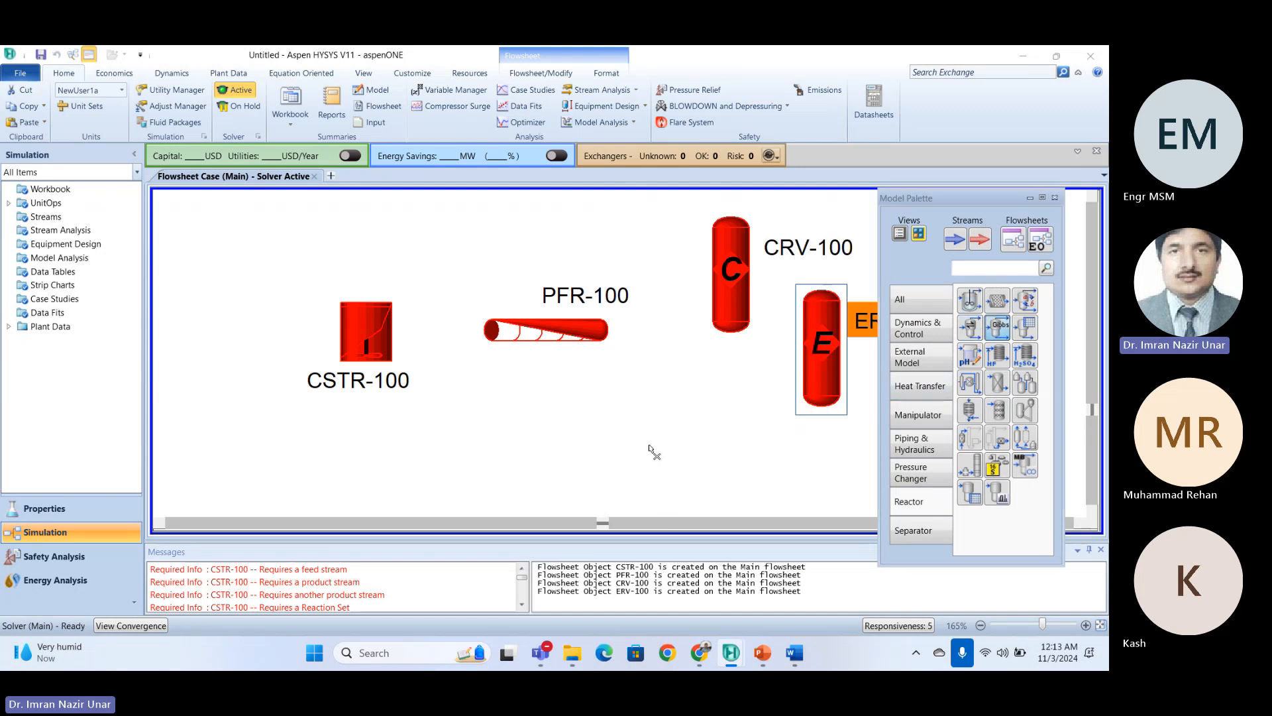
{"action": "left_click", "coordinate": [661, 338]}
{"action": "left_click_drag", "start_coordinate": [660, 336], "coordinate": [665, 345]}
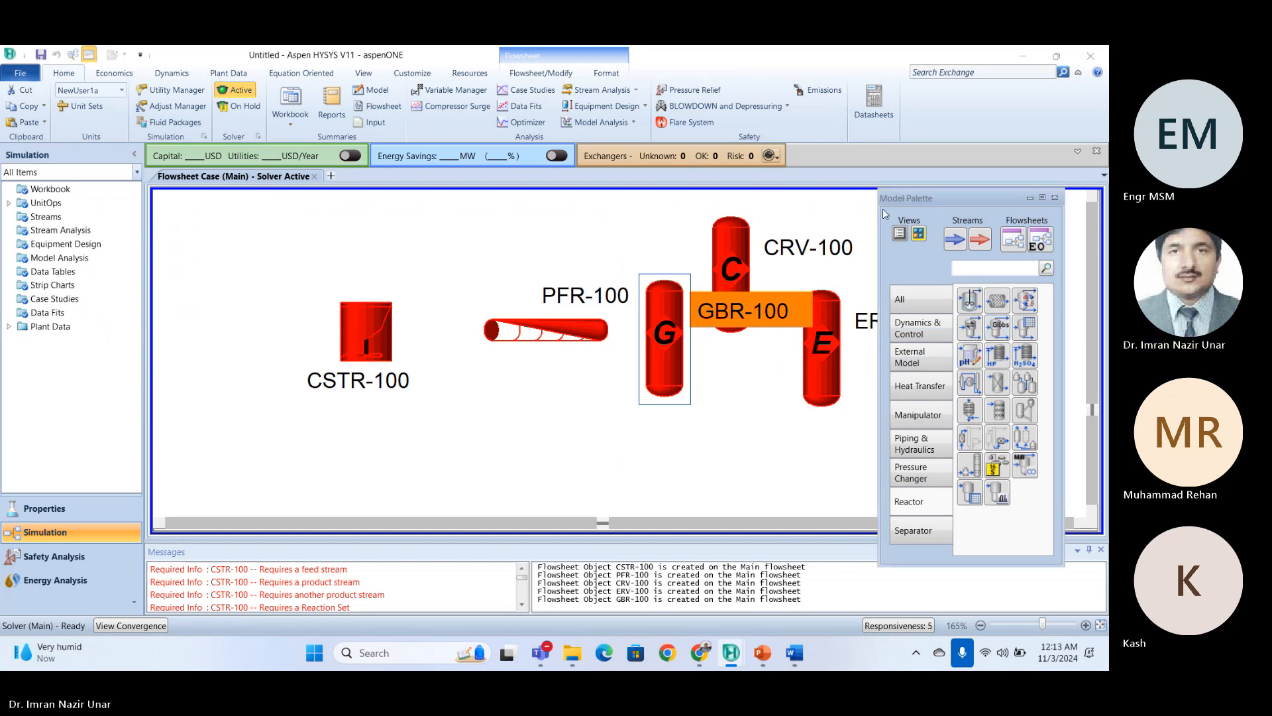
{"action": "left_click_drag", "start_coordinate": [961, 197], "coordinate": [495, 204]}
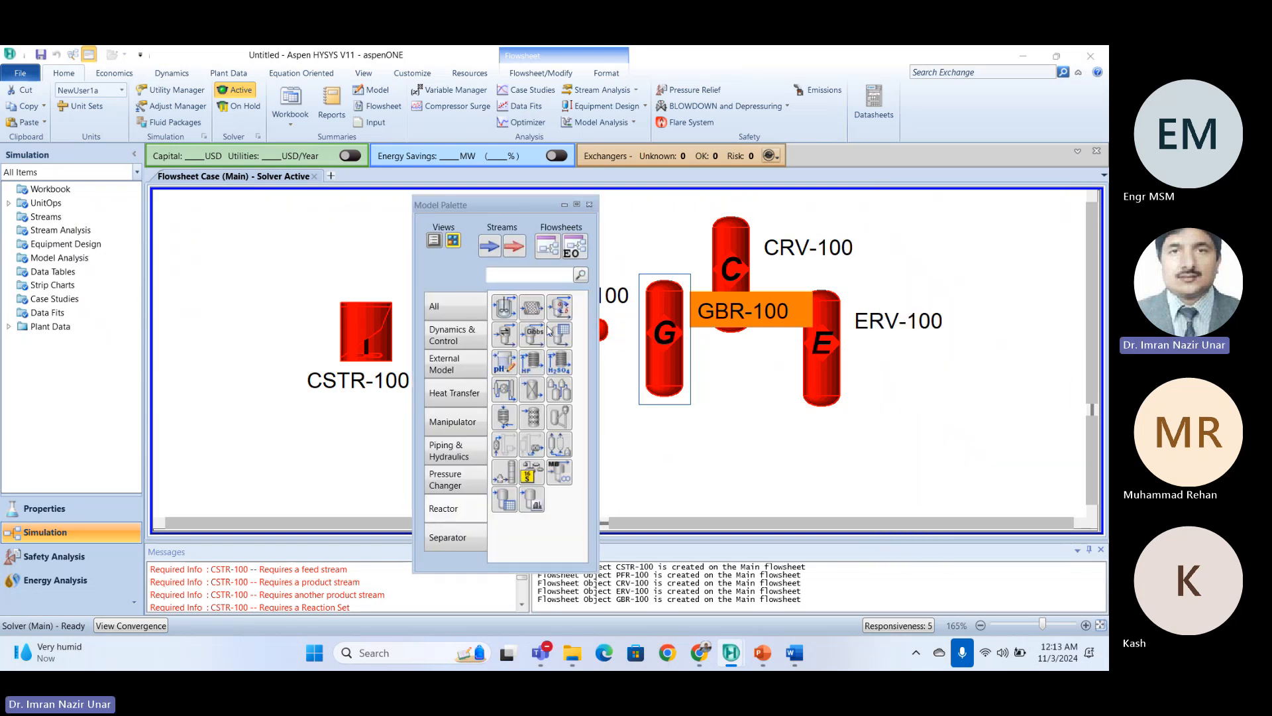
{"action": "left_click", "coordinate": [559, 334]}
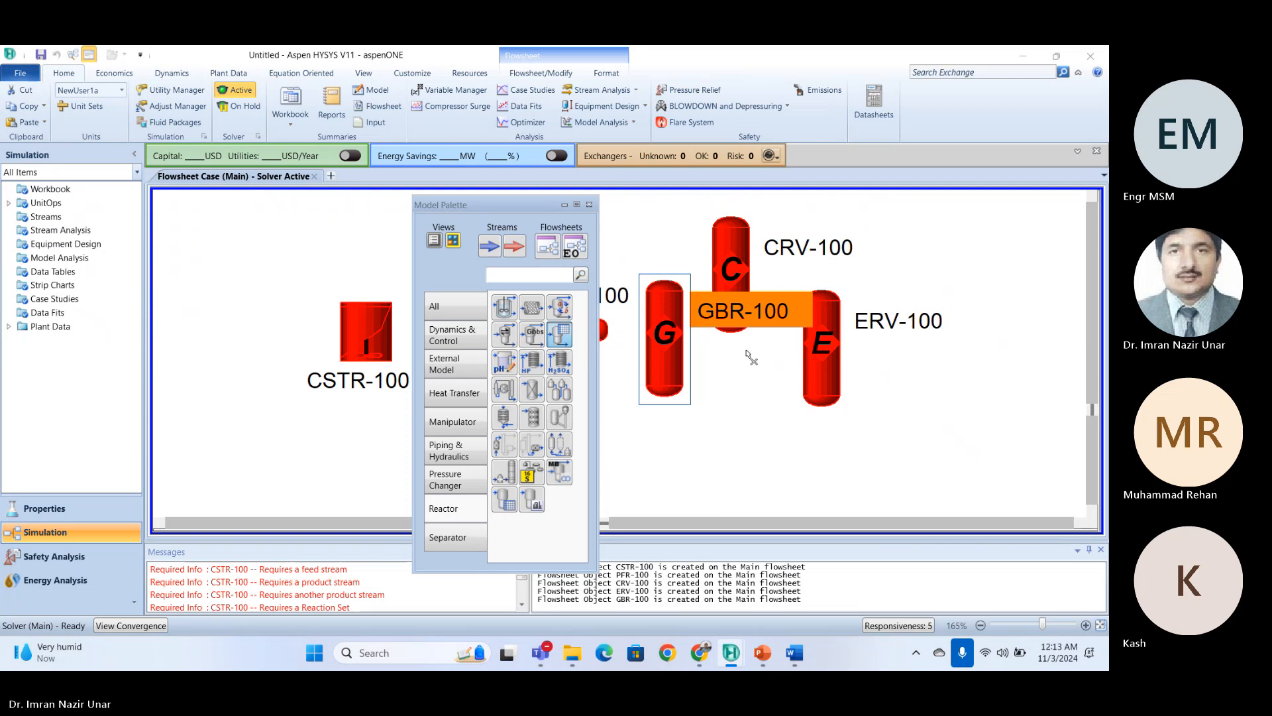
{"action": "left_click", "coordinate": [981, 328]}
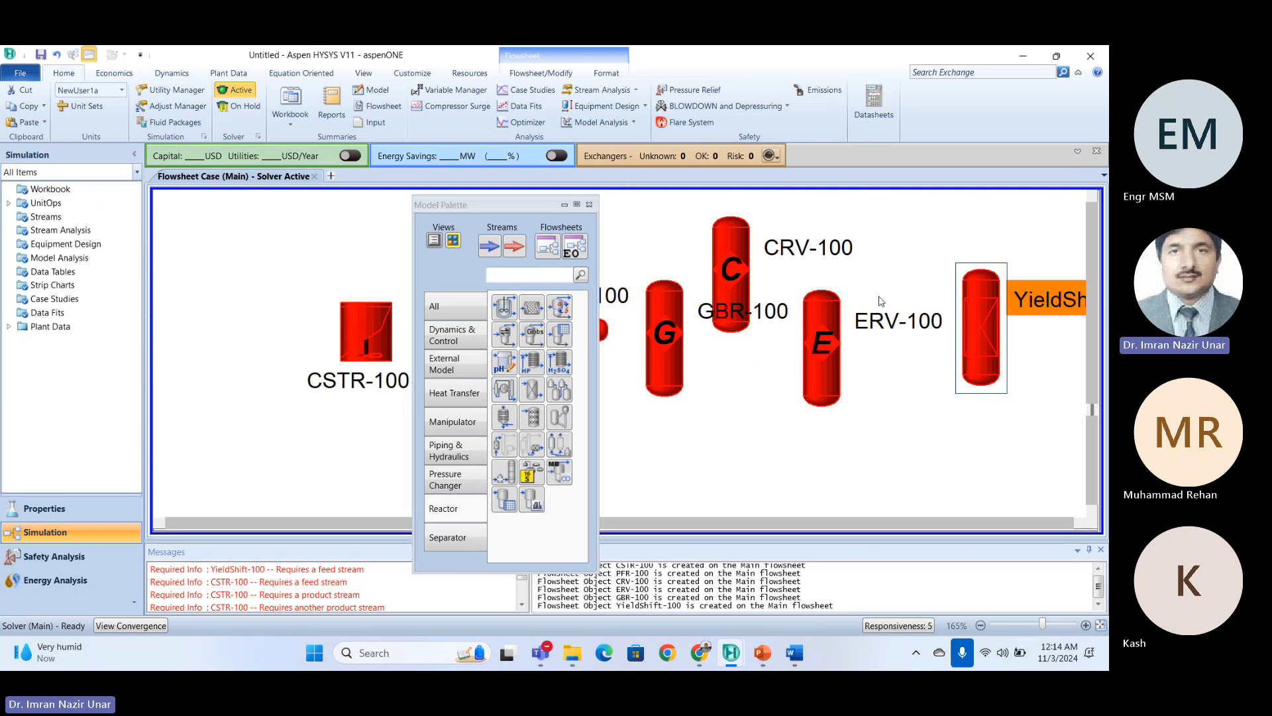
{"action": "left_click", "coordinate": [589, 204]}
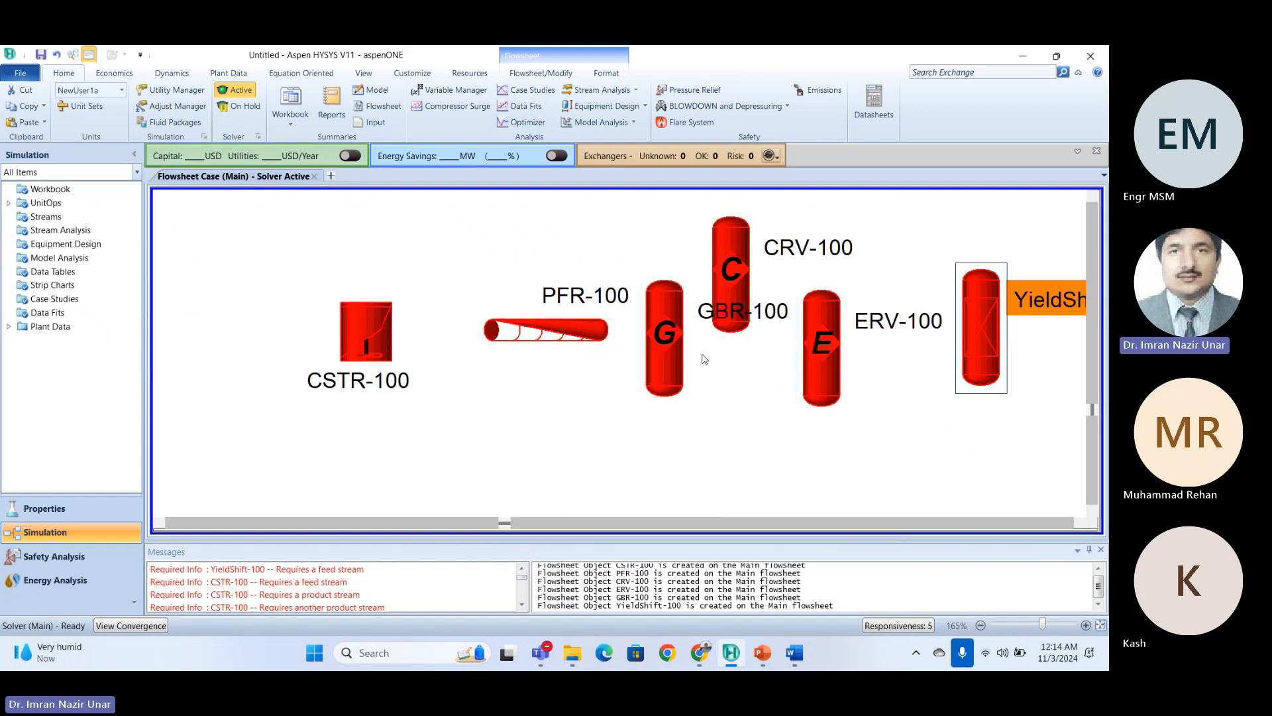
Delete the stirred tank reactor and the plug flow reactor from the flowsheet.
{"action": "mouse_move", "coordinate": [575, 335]}
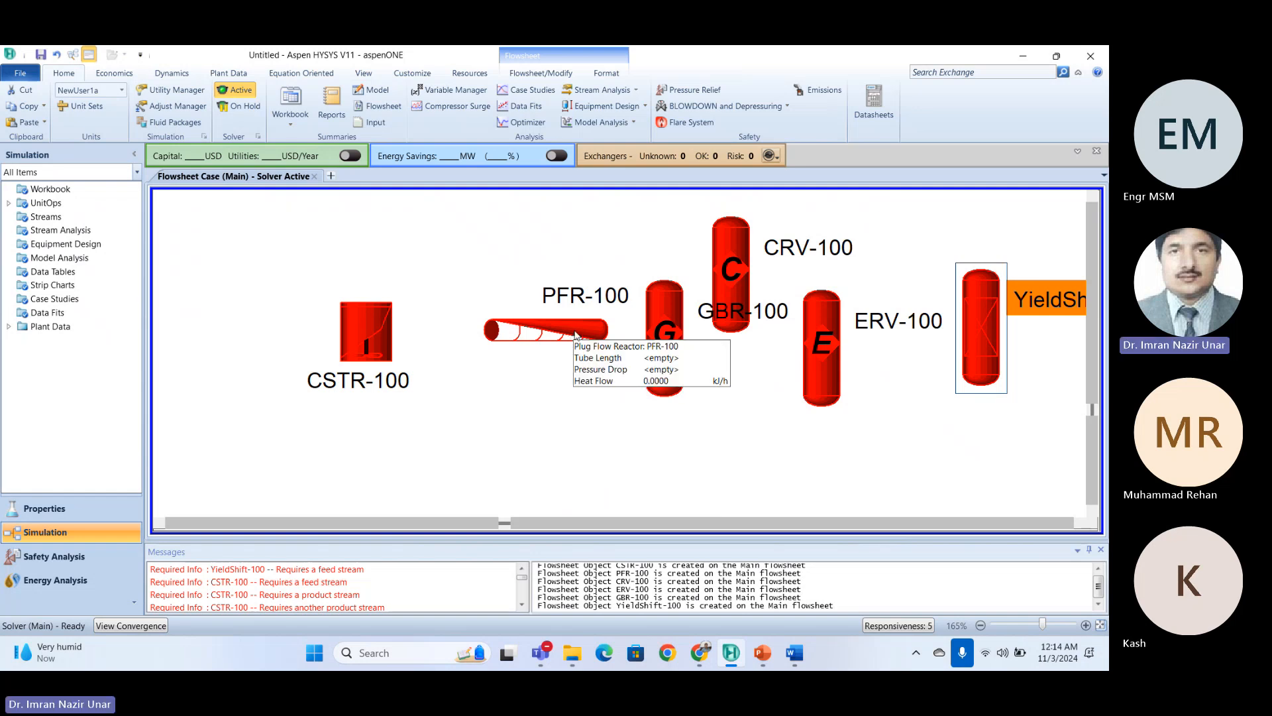
{"action": "left_click_drag", "start_coordinate": [576, 333], "coordinate": [531, 308]}
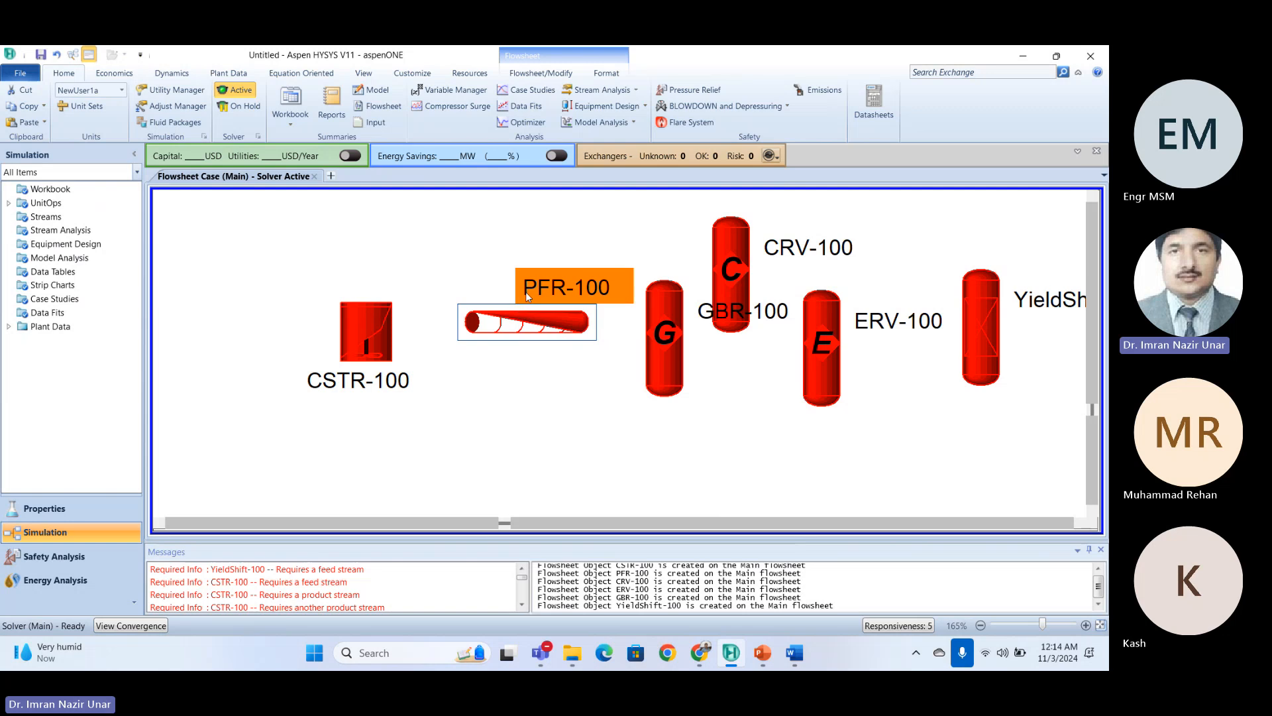
{"action": "left_click", "coordinate": [342, 335]}
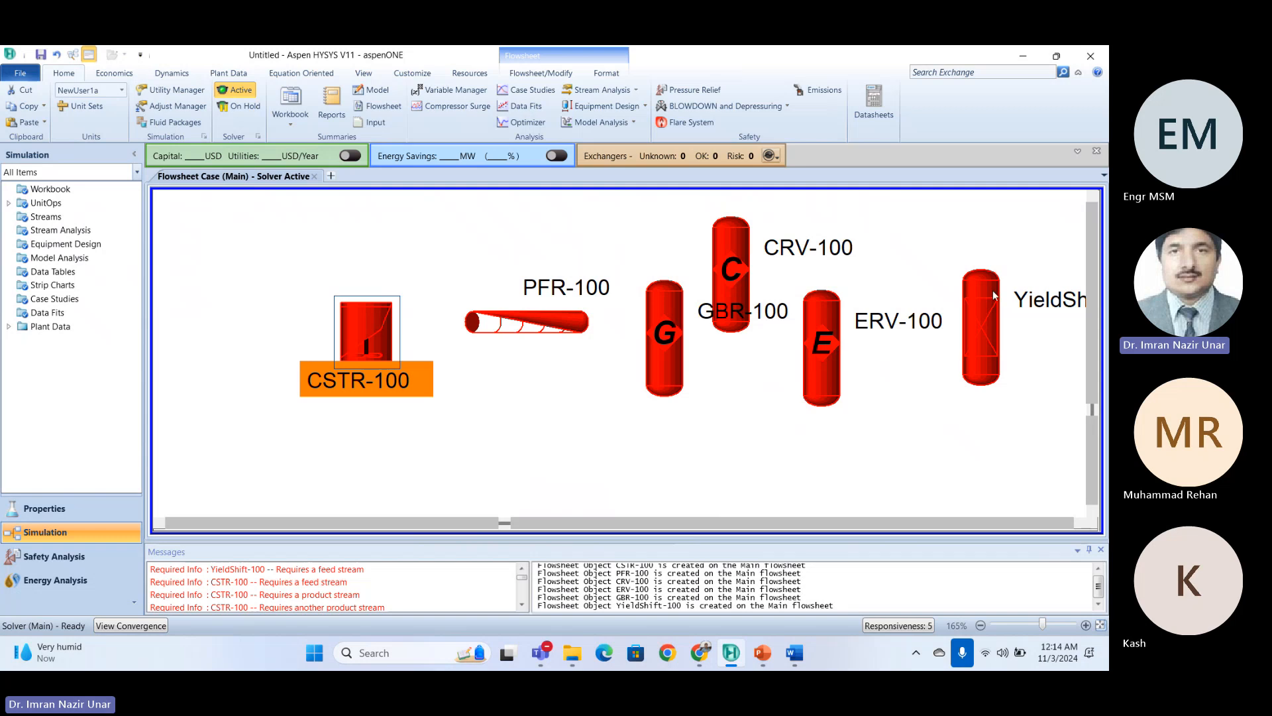
{"action": "mouse_move", "coordinate": [517, 331]}
{"action": "left_click_drag", "start_coordinate": [269, 268], "coordinate": [604, 414]}
{"action": "key", "text": "Delete"}
{"action": "left_click", "coordinate": [571, 399]}
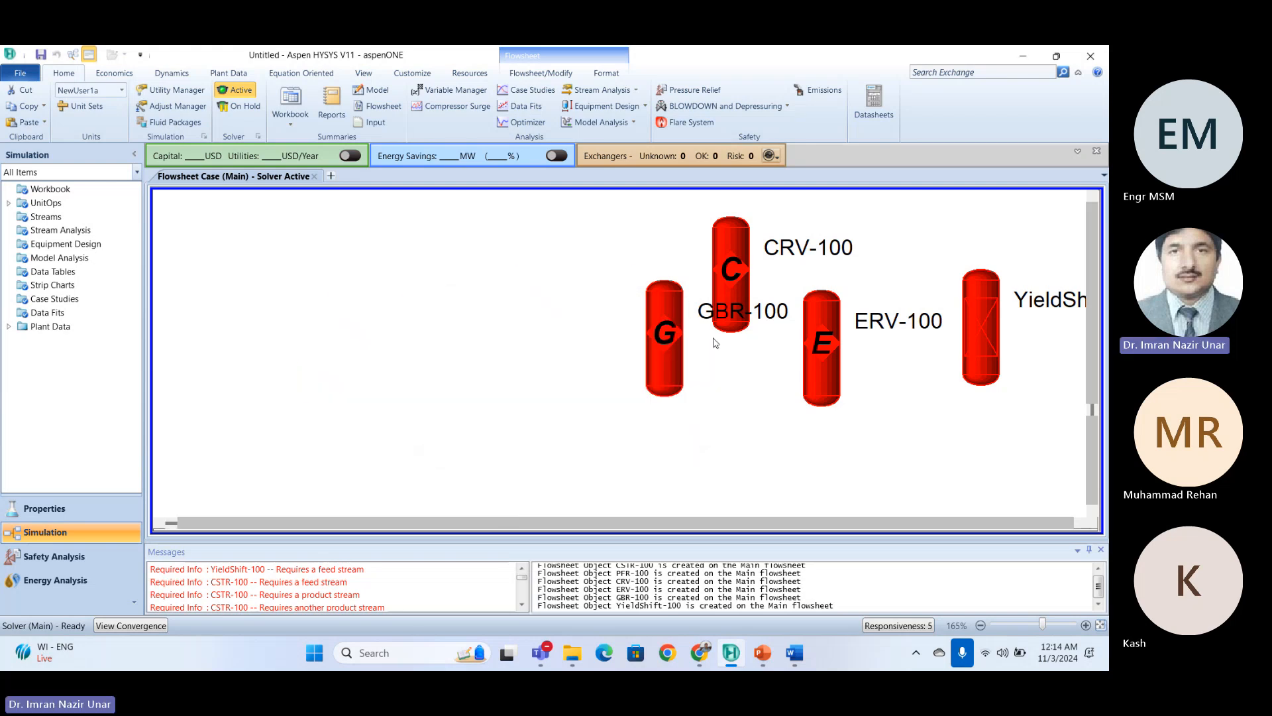
Delete the Gibbs, equilibrium and yield shift reactors, keeping only the conversion reactor.
{"action": "left_click", "coordinate": [664, 331]}
{"action": "key", "text": "Delete"}
{"action": "left_click", "coordinate": [543, 396]}
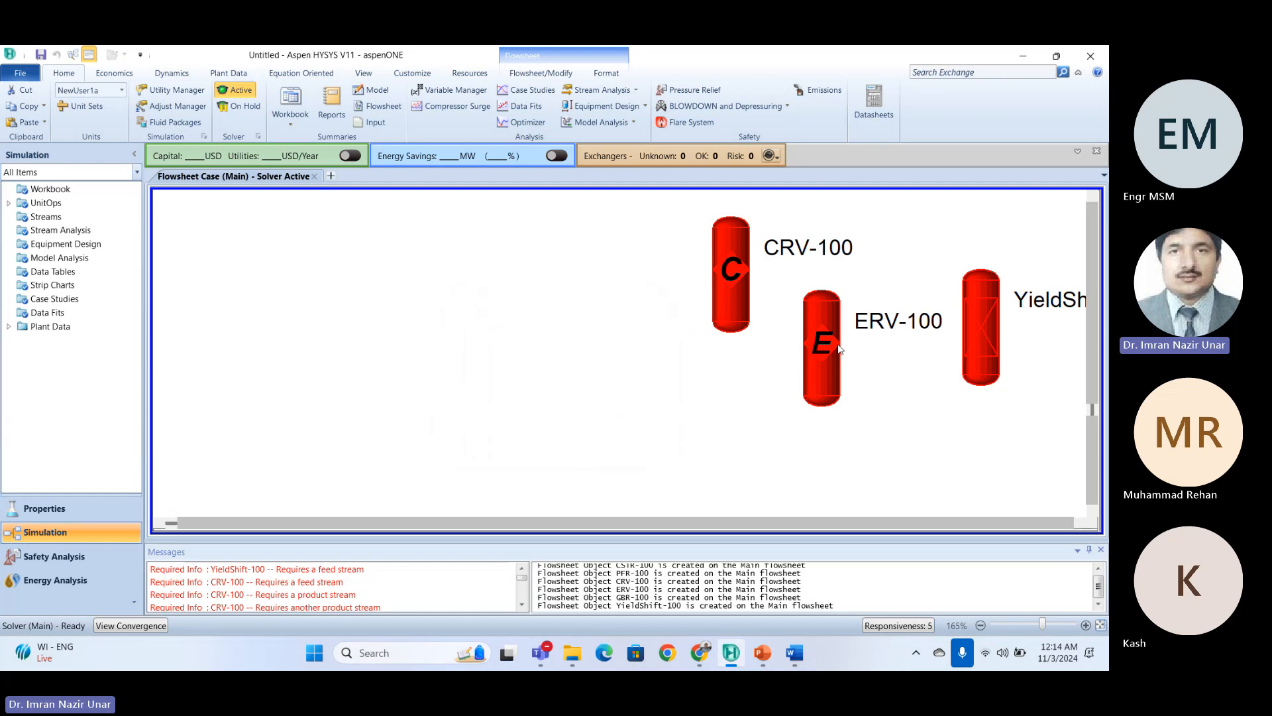
{"action": "left_click", "coordinate": [823, 346]}
{"action": "key", "text": "Delete"}
{"action": "left_click", "coordinate": [543, 396]}
{"action": "left_click", "coordinate": [976, 332]}
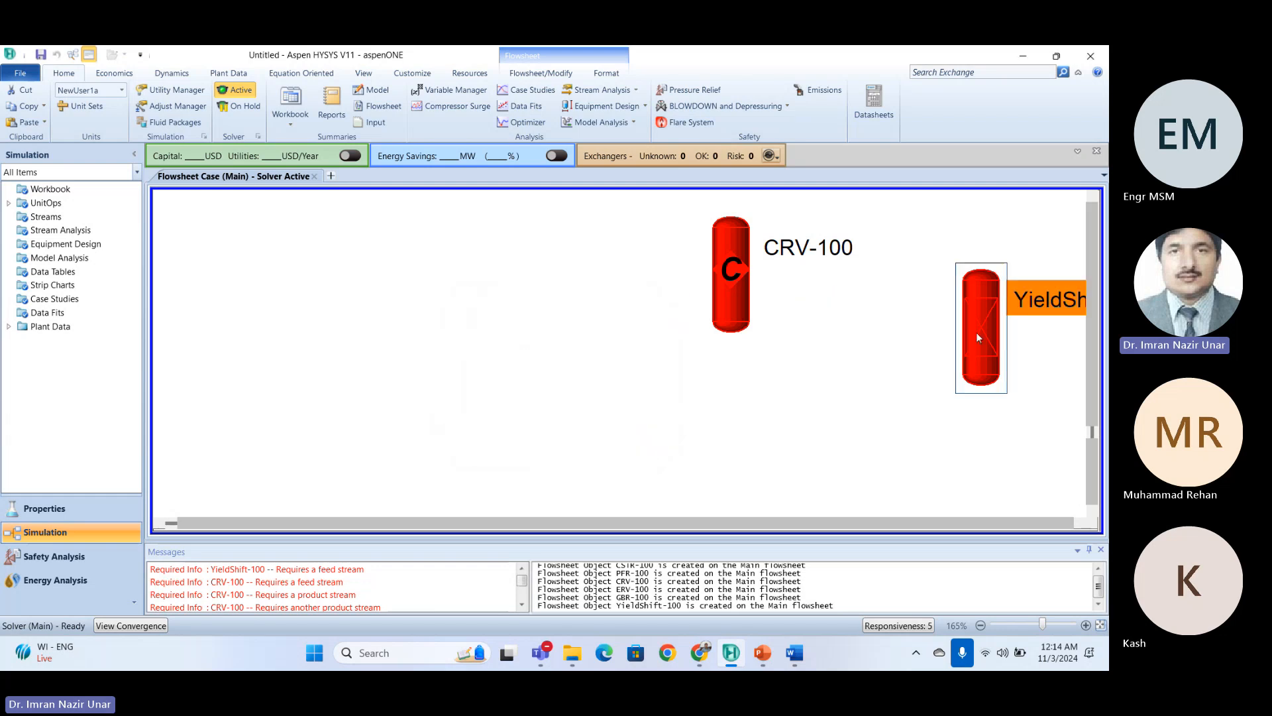
{"action": "key", "text": "Delete"}
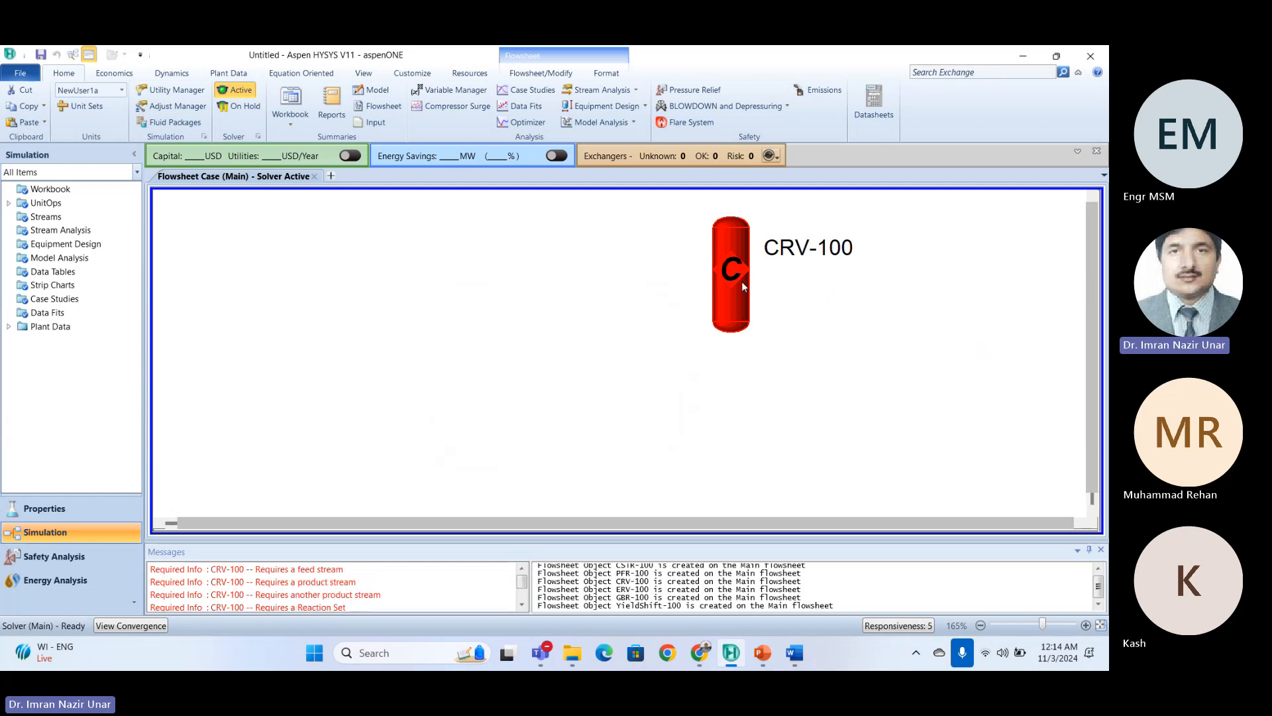
Move the conversion reactor nearer the flowsheet's middle and place two material streams, one above the other, on its inlet side.
{"action": "left_click_drag", "start_coordinate": [749, 287], "coordinate": [459, 327]}
{"action": "left_click", "coordinate": [341, 366]}
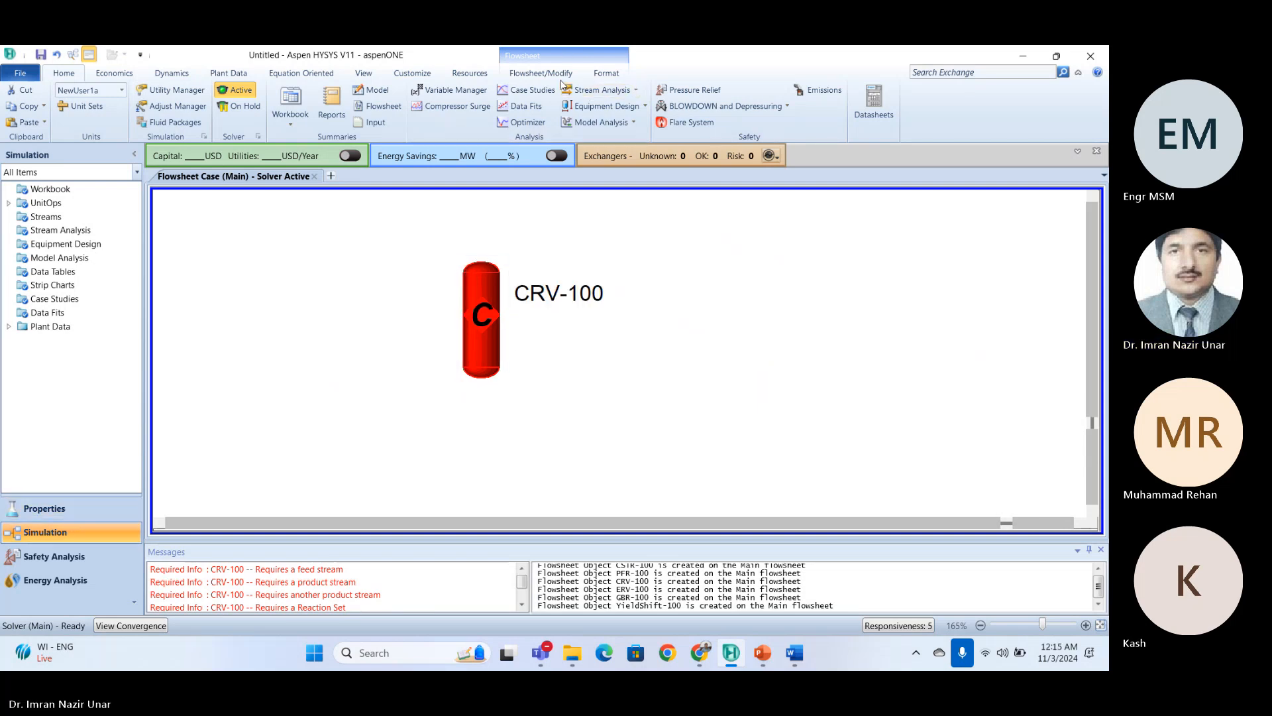
{"action": "left_click", "coordinate": [541, 73]}
{"action": "key", "text": "F4"}
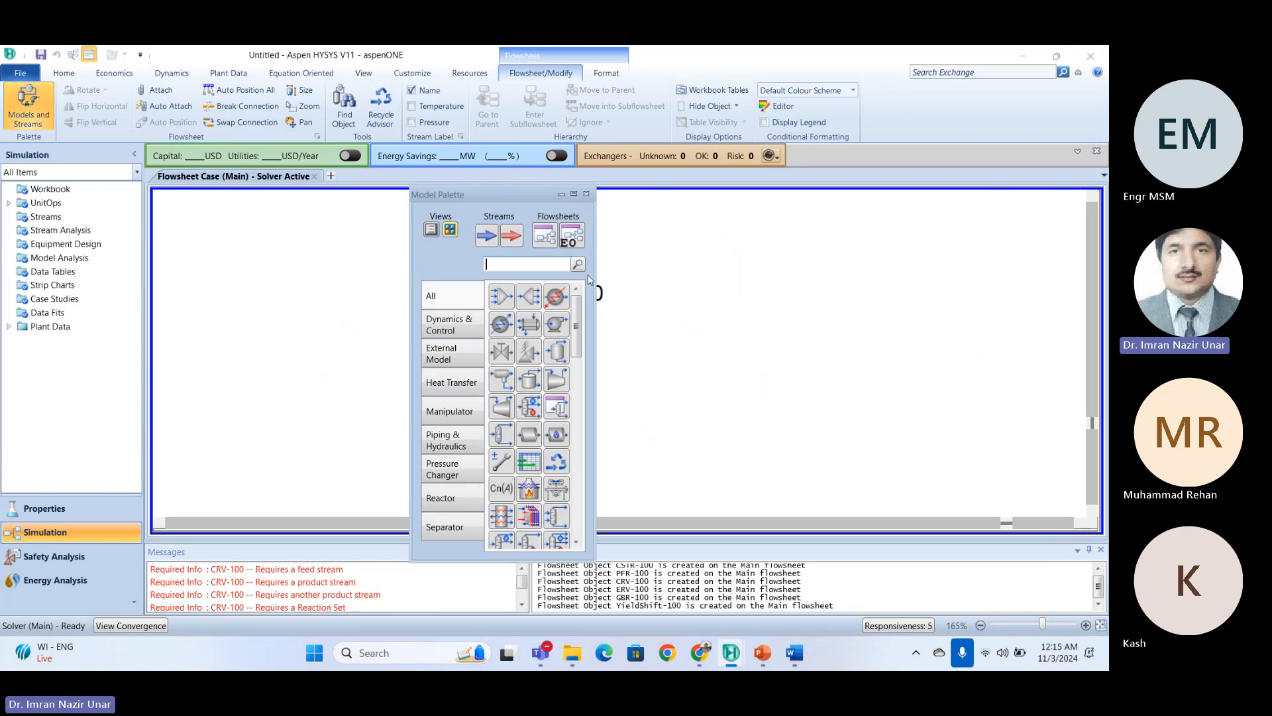
{"action": "left_click_drag", "start_coordinate": [487, 236], "coordinate": [285, 282]}
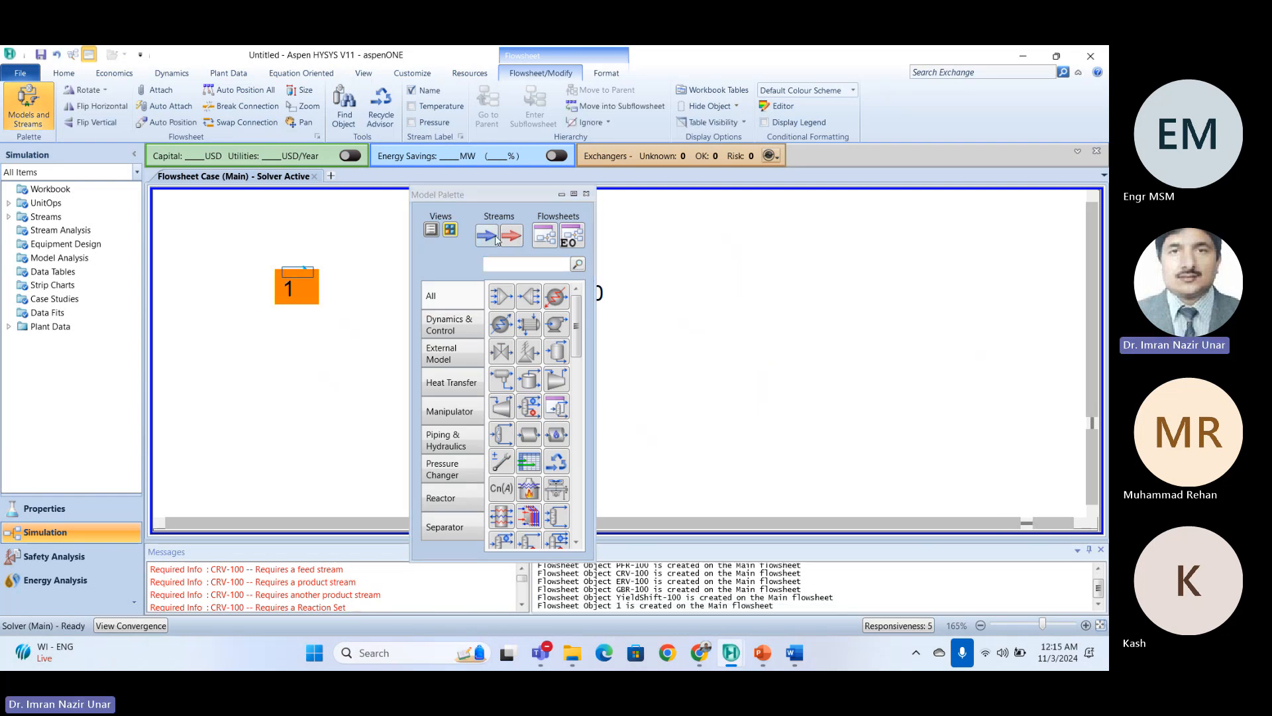
{"action": "left_click_drag", "start_coordinate": [488, 239], "coordinate": [291, 340]}
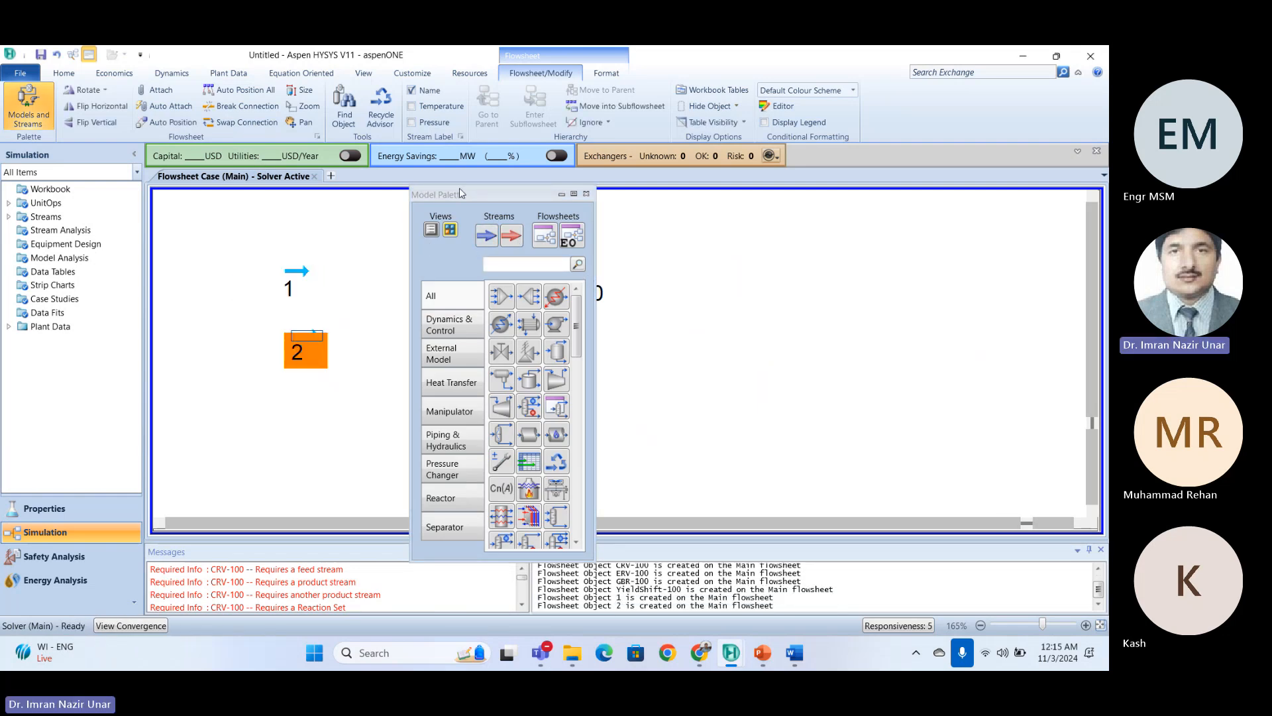
{"action": "left_click", "coordinate": [586, 194]}
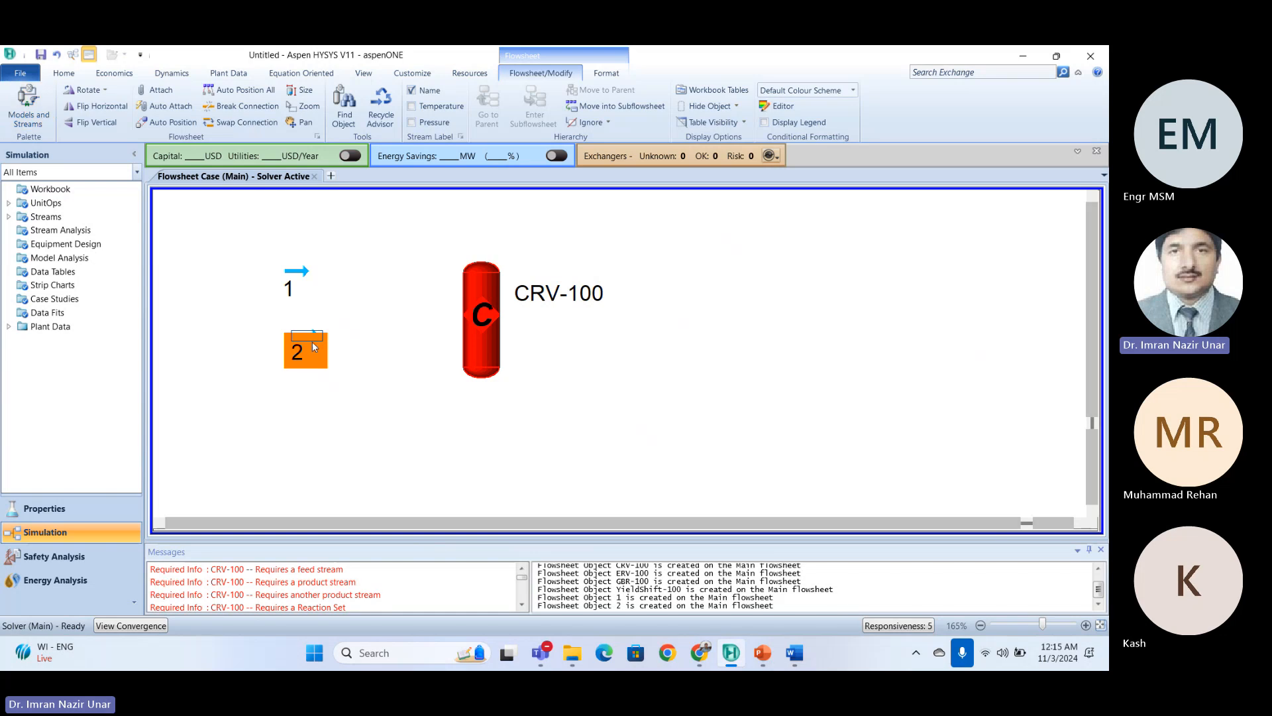
Open the upper material stream on the reactor's inlet side and rename it Fuel.
{"action": "scroll", "coordinate": [300, 295], "scroll_direction": "down", "scroll_amount": 3}
{"action": "double_click", "coordinate": [297, 267]}
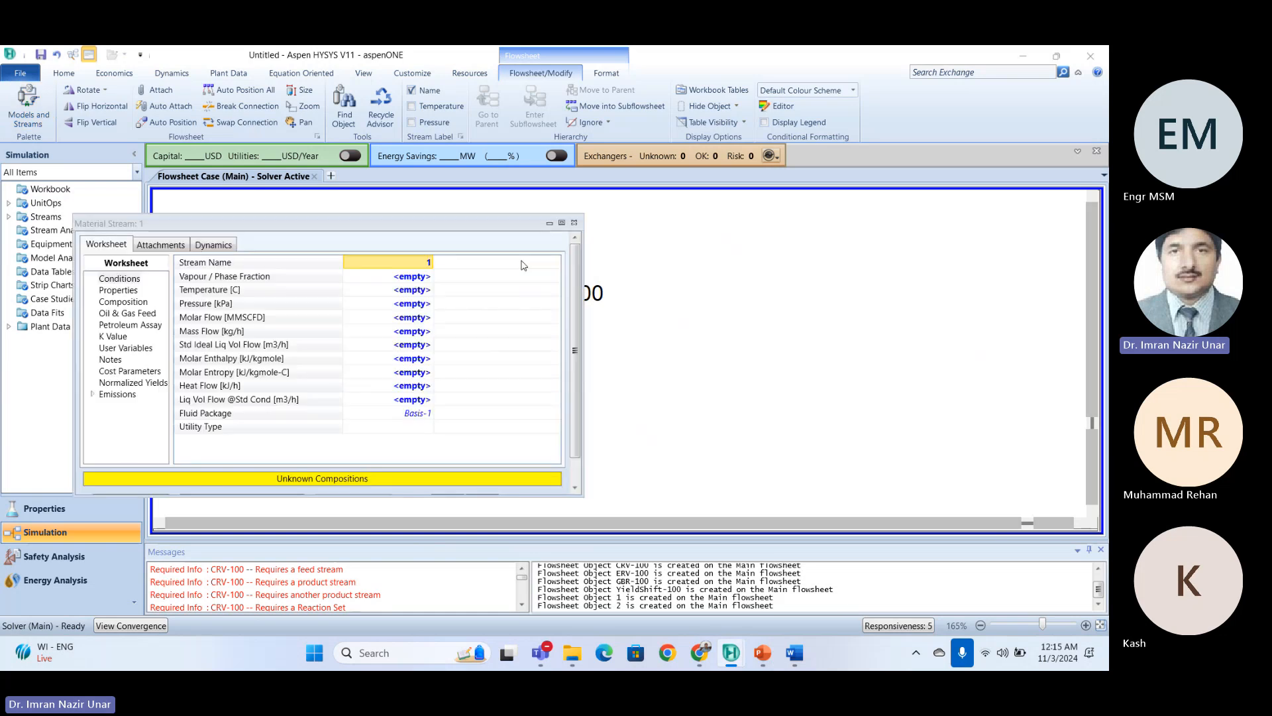
{"action": "left_click", "coordinate": [416, 246]}
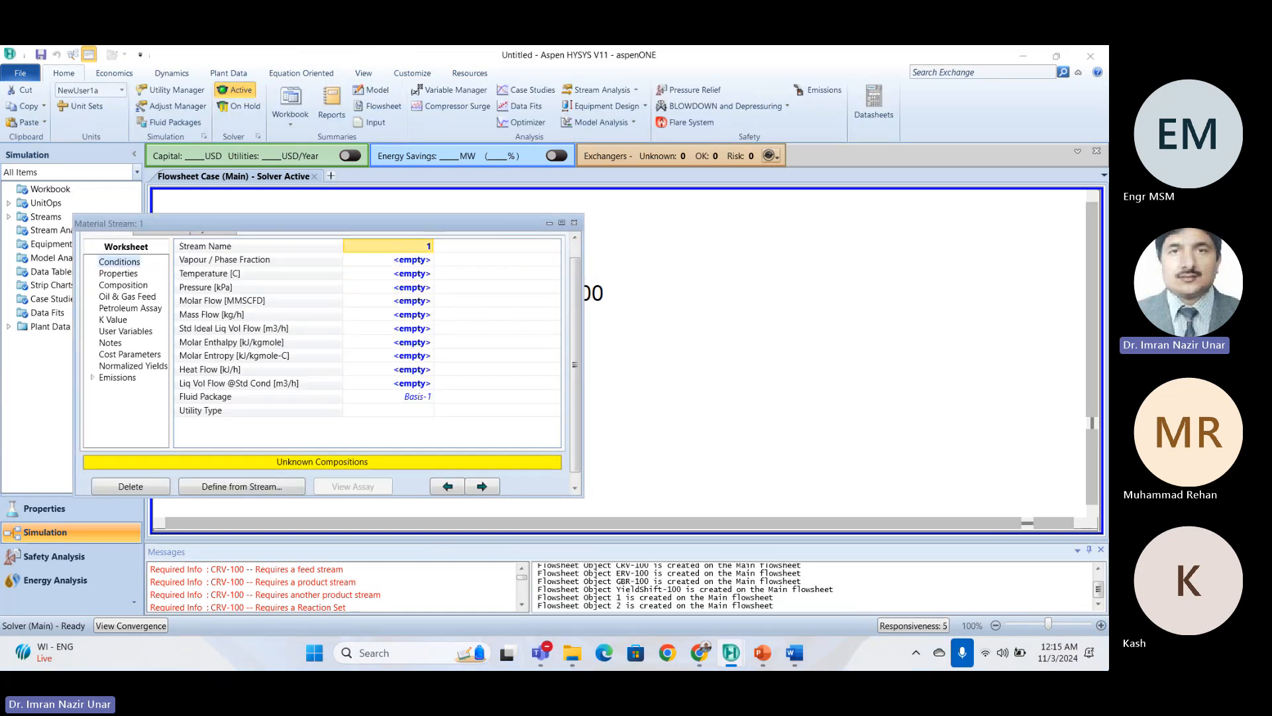
{"action": "type", "text": "Fuel"}
{"action": "key", "text": "Return"}
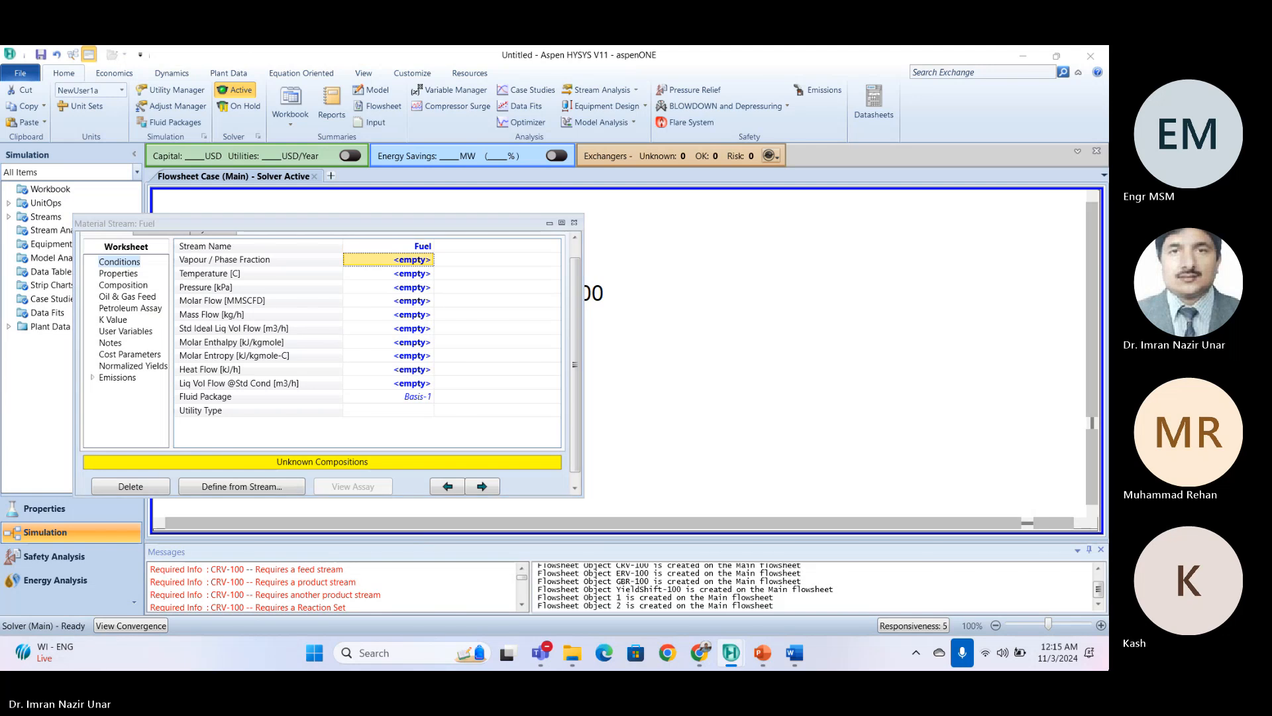
Set the Fuel stream's temperature to 25 C, pressure to 101 kPa and mass flow to 100 kg/h.
{"action": "type", "text": "25"}
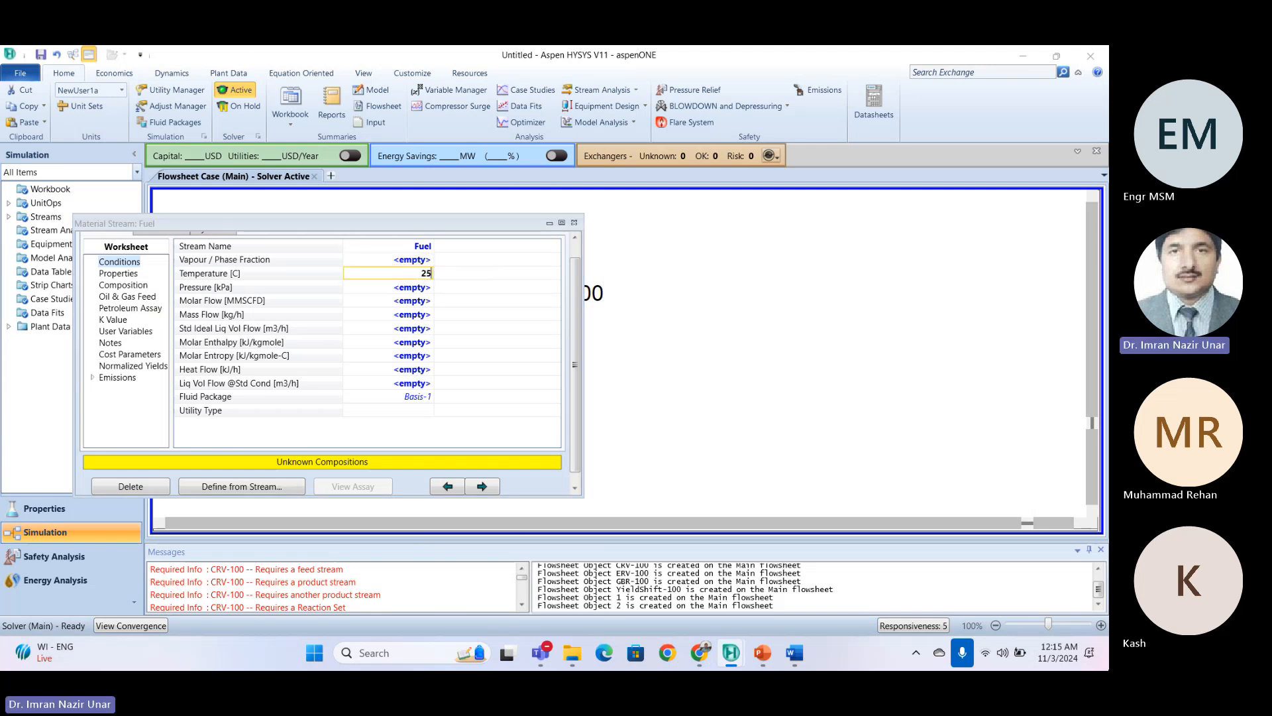
{"action": "key", "text": "Return"}
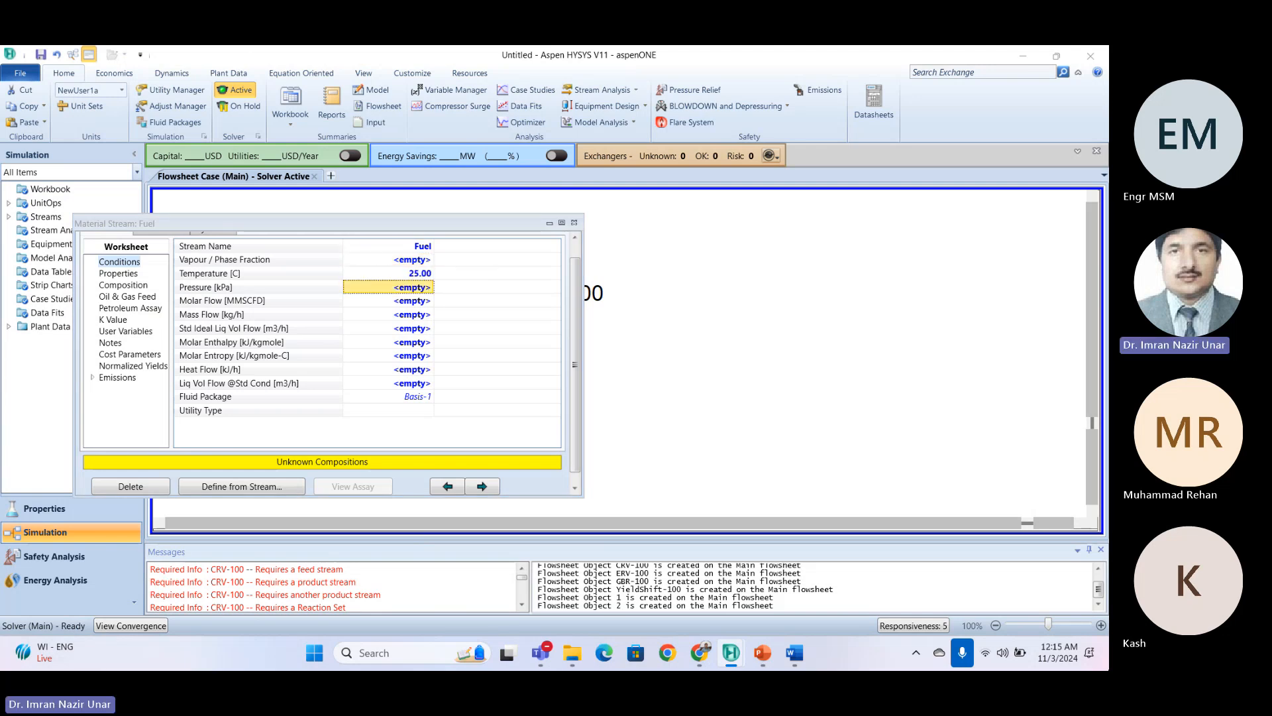
{"action": "type", "text": "101"}
{"action": "key", "text": "Return"}
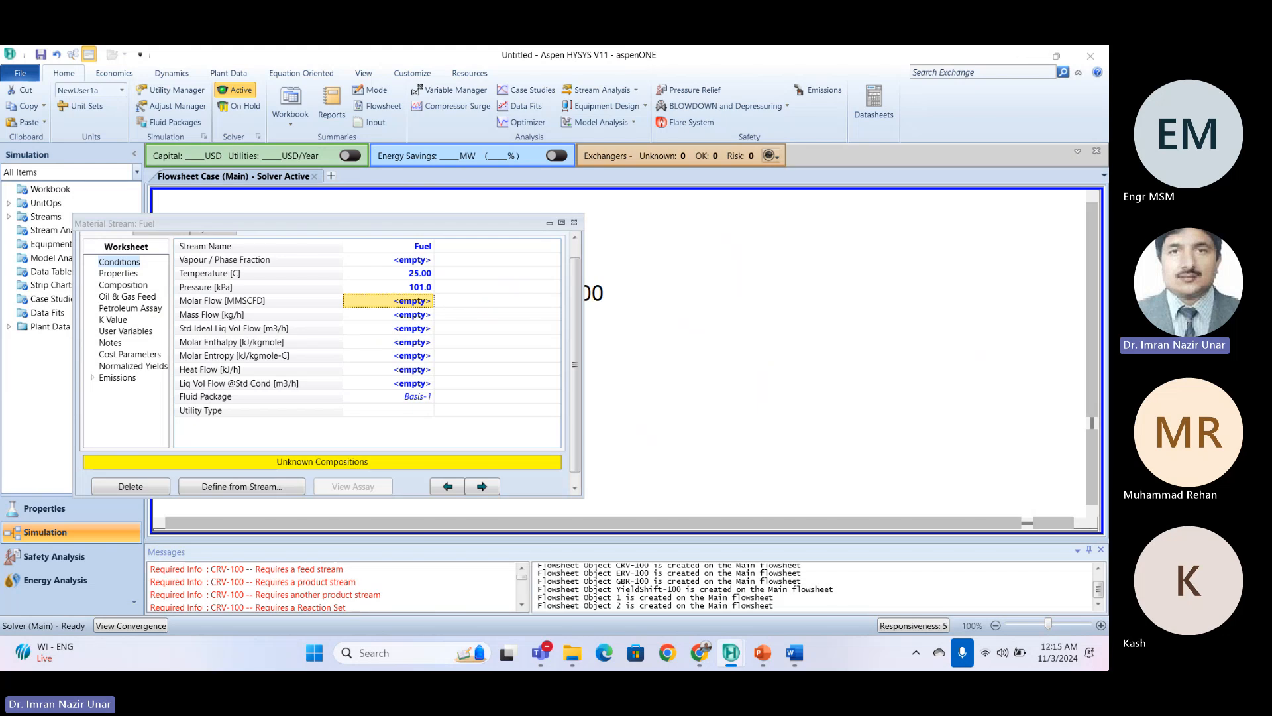
{"action": "key", "text": "Down"}
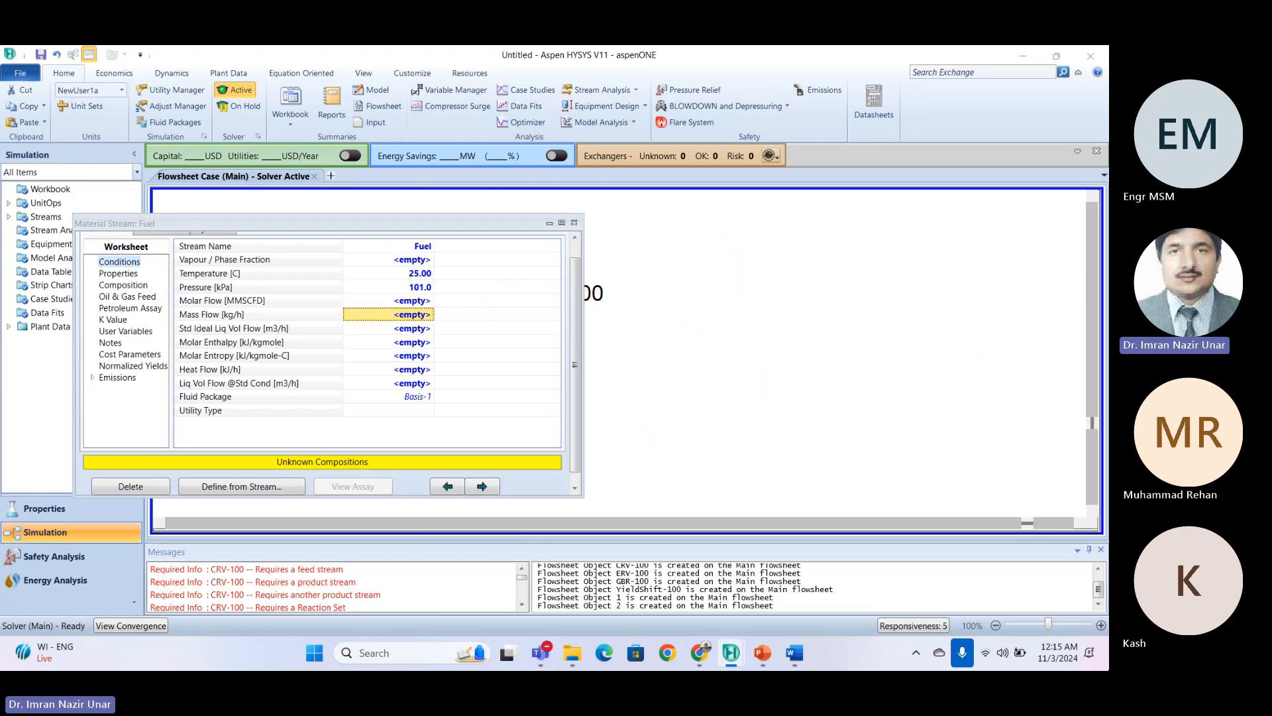
{"action": "type", "text": "100"}
{"action": "key", "text": "Return"}
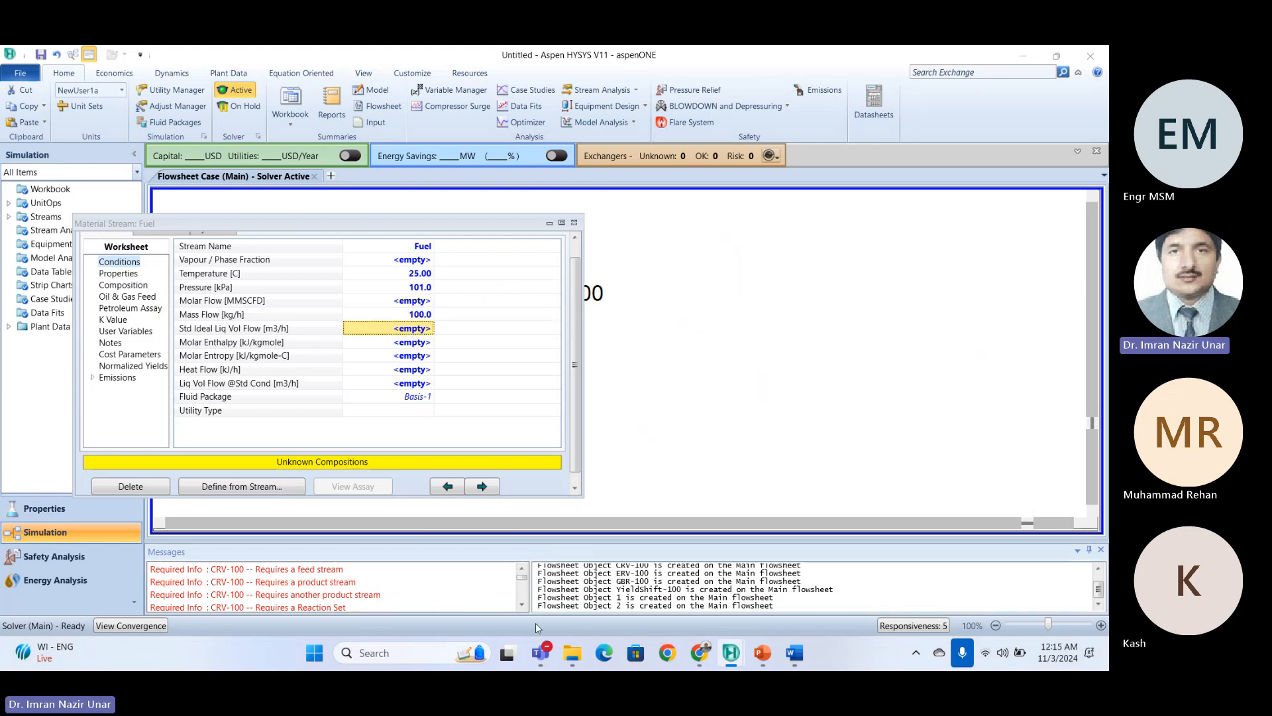
Define the Fuel stream's composition by its methane mole fraction and close the stream's property window.
{"action": "left_click", "coordinate": [106, 285]}
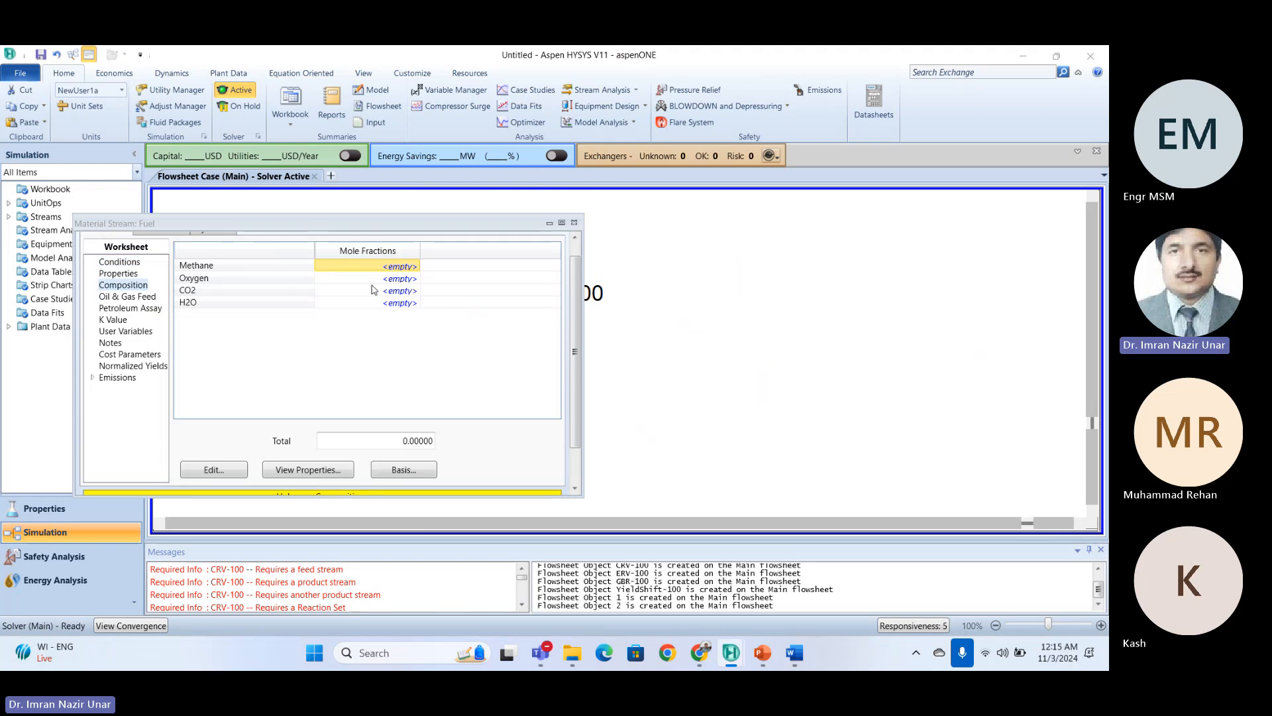
{"action": "left_click", "coordinate": [373, 289]}
{"action": "left_click", "coordinate": [406, 265]}
{"action": "double_click", "coordinate": [405, 265]}
{"action": "left_click", "coordinate": [641, 487]}
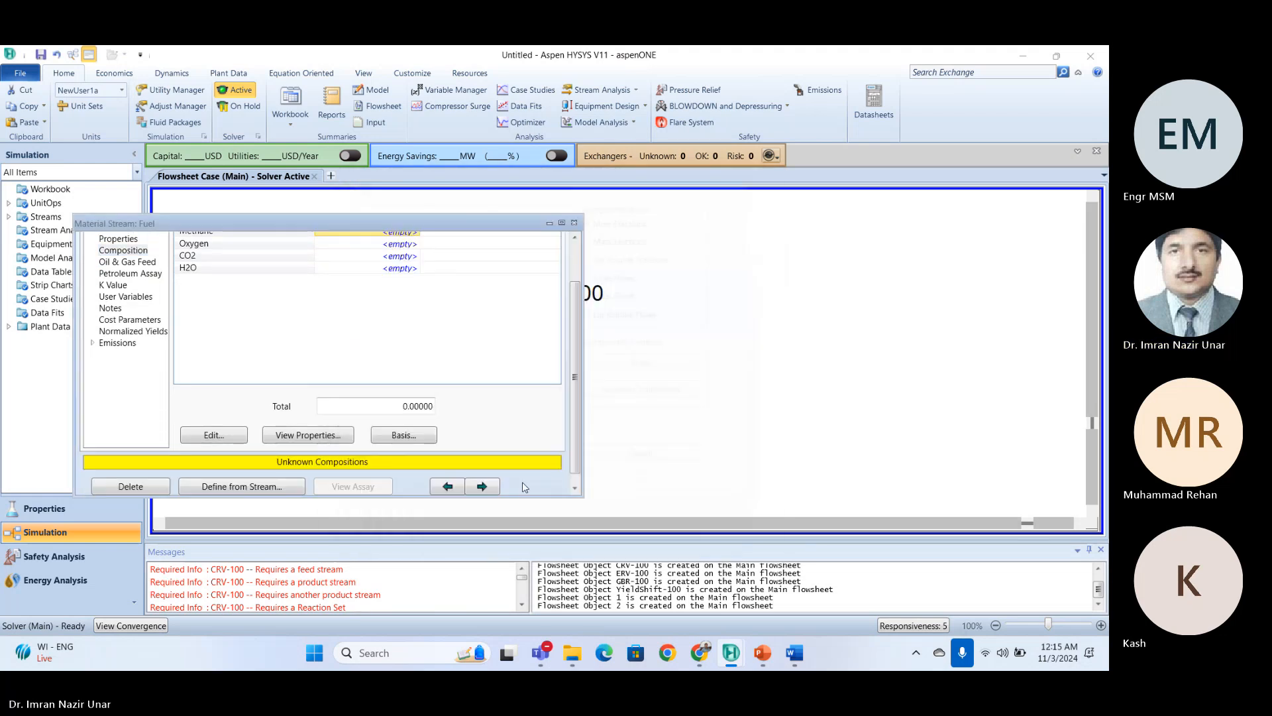
{"action": "left_click", "coordinate": [574, 223]}
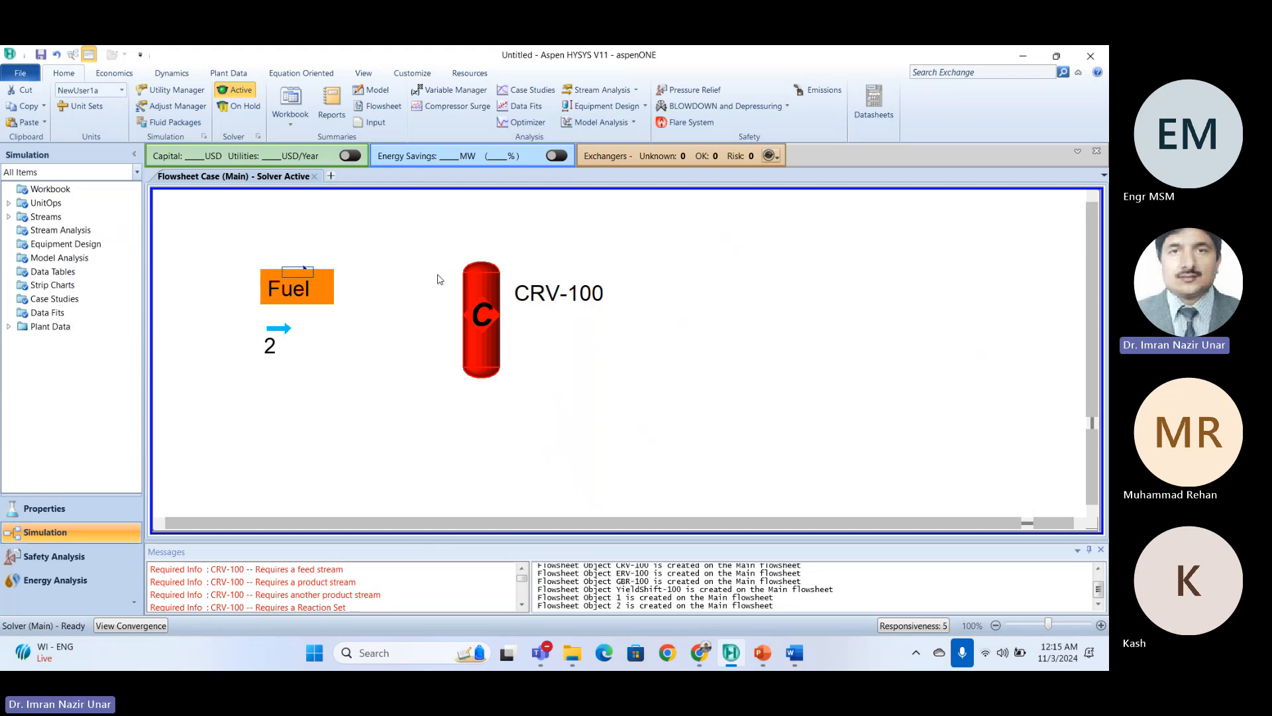
Open the lower material stream, 2, and rename it Oxygen.
{"action": "double_click", "coordinate": [275, 337]}
{"action": "left_click", "coordinate": [429, 313]}
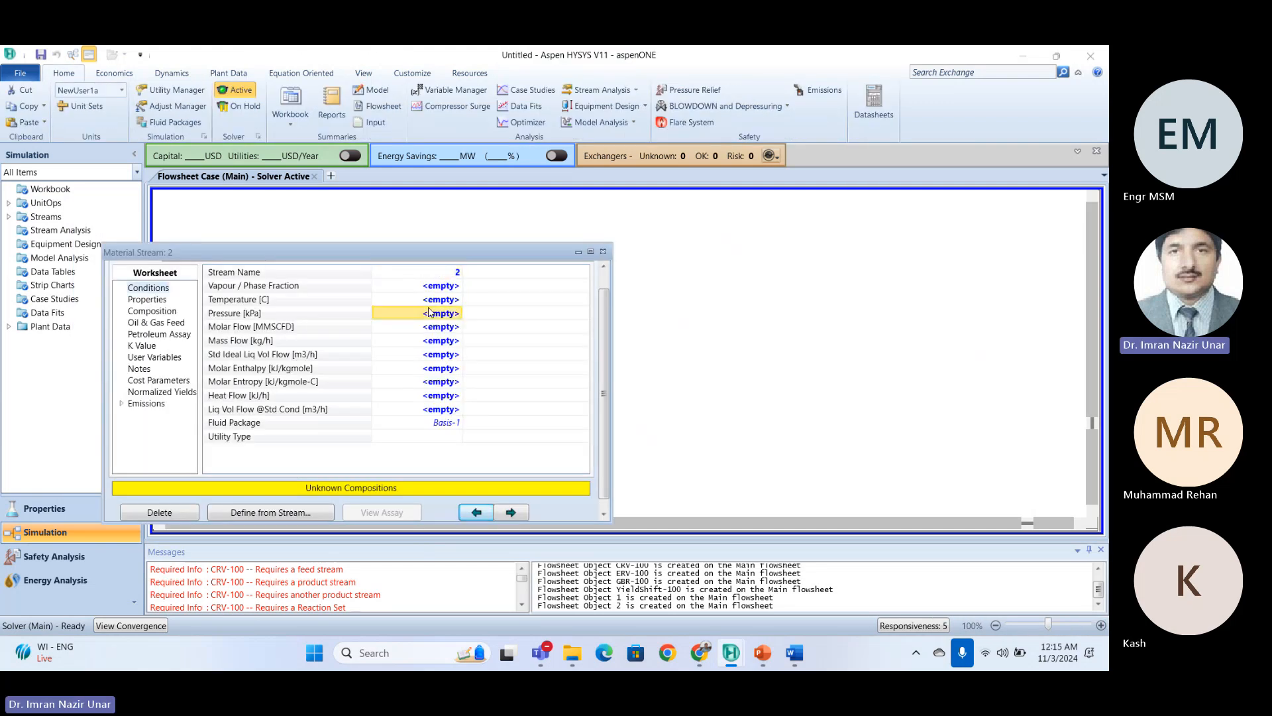
{"action": "left_click", "coordinate": [446, 272]}
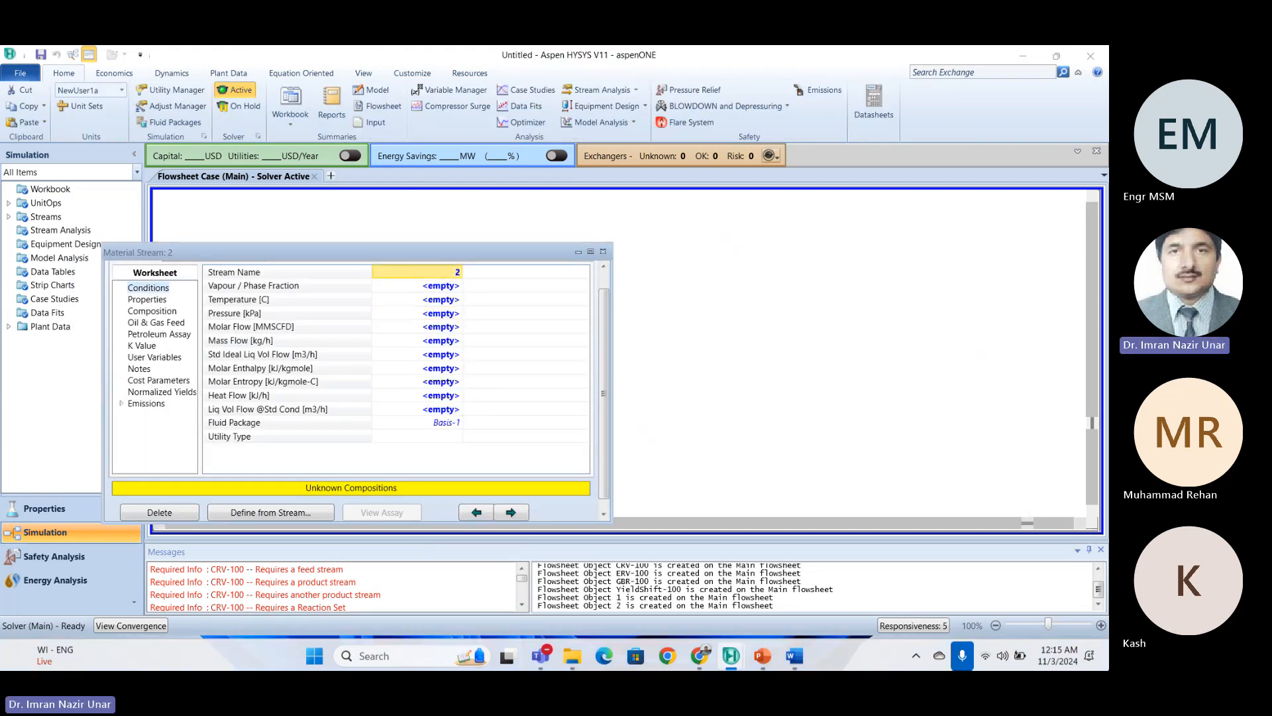
{"action": "type", "text": "Oxygen"}
{"action": "key", "text": "Return"}
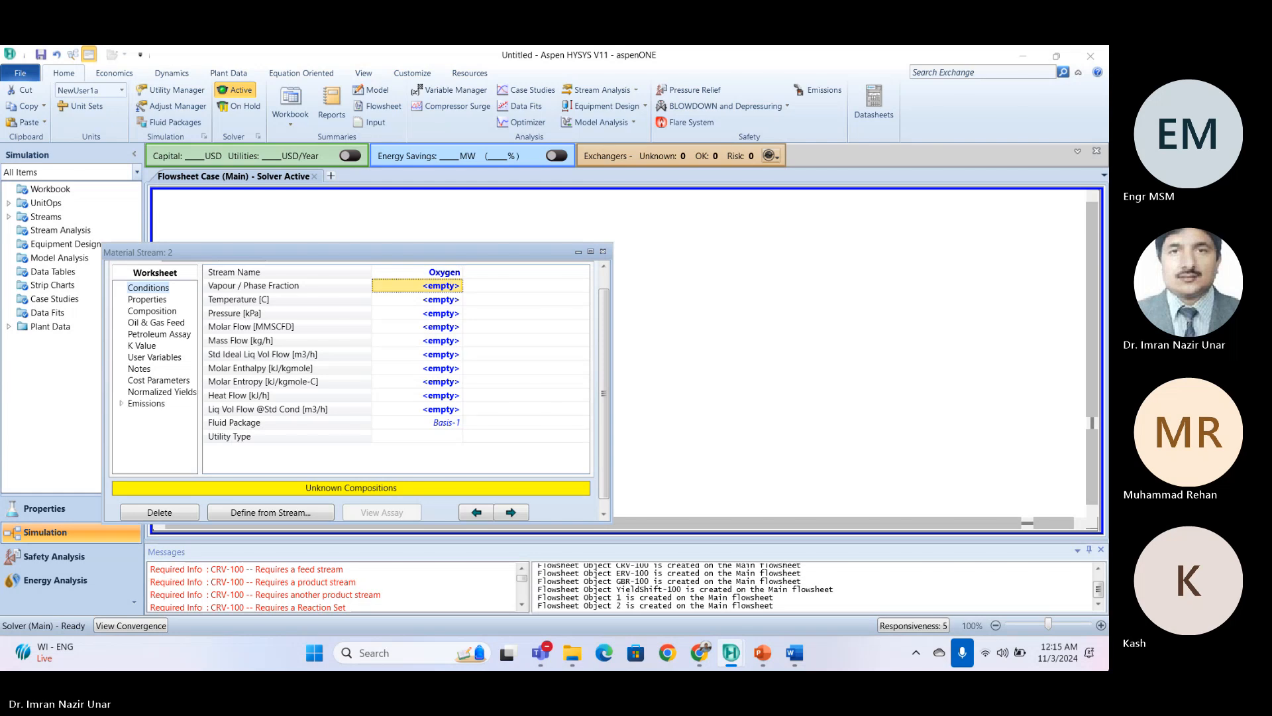
Set the Oxygen stream's temperature to 25 C, pressure to 101 kPa and mass flow to 200 kg/h.
{"action": "left_click", "coordinate": [428, 300]}
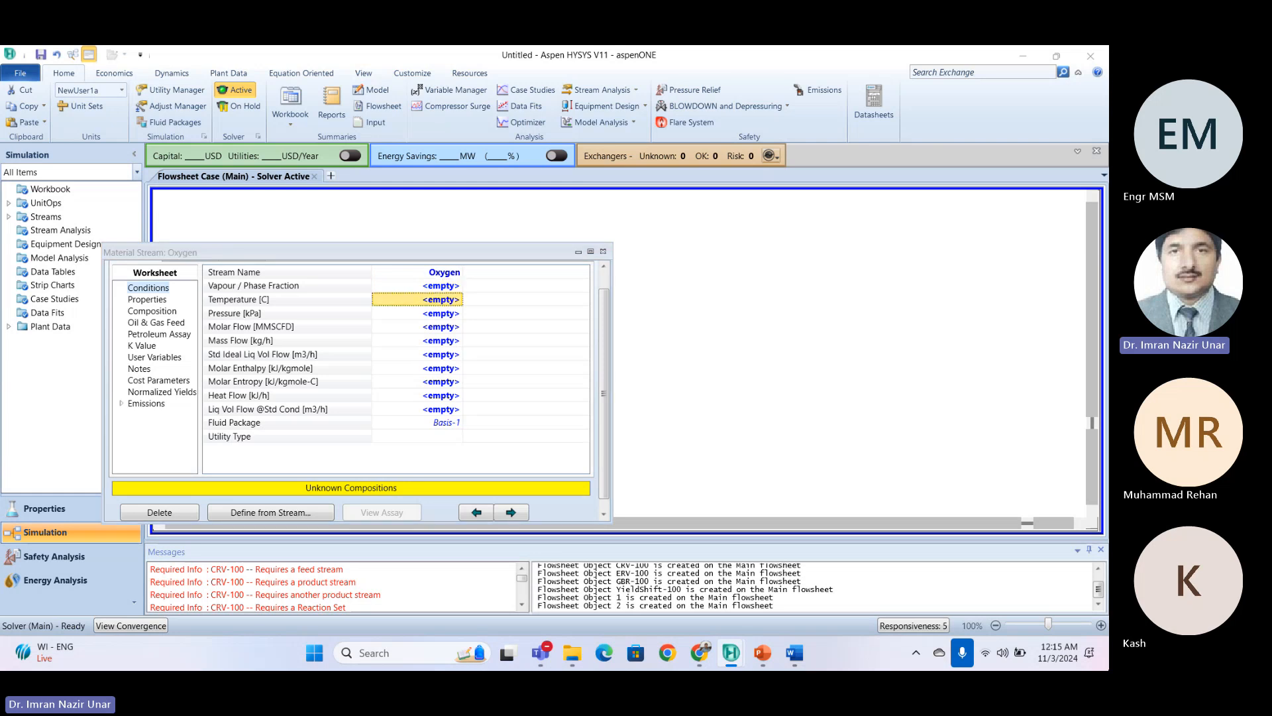
{"action": "type", "text": "25"}
{"action": "key", "text": "Return"}
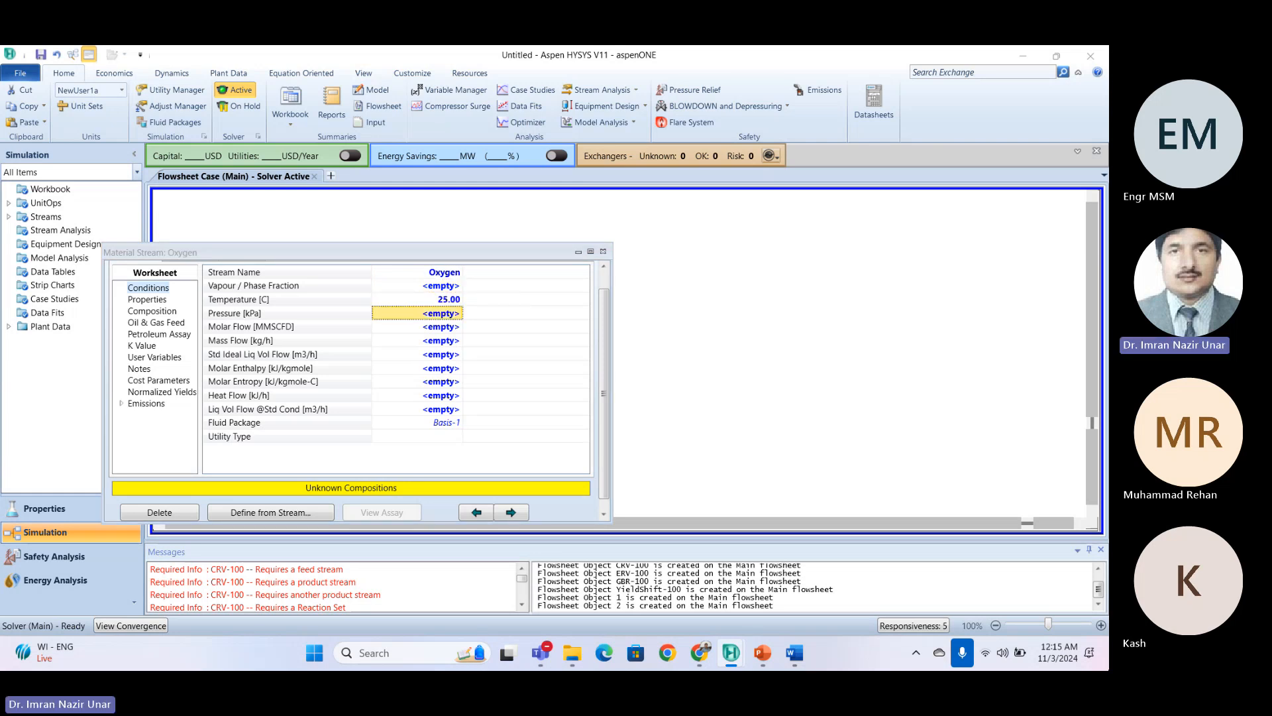
{"action": "type", "text": "101"}
{"action": "key", "text": "Return"}
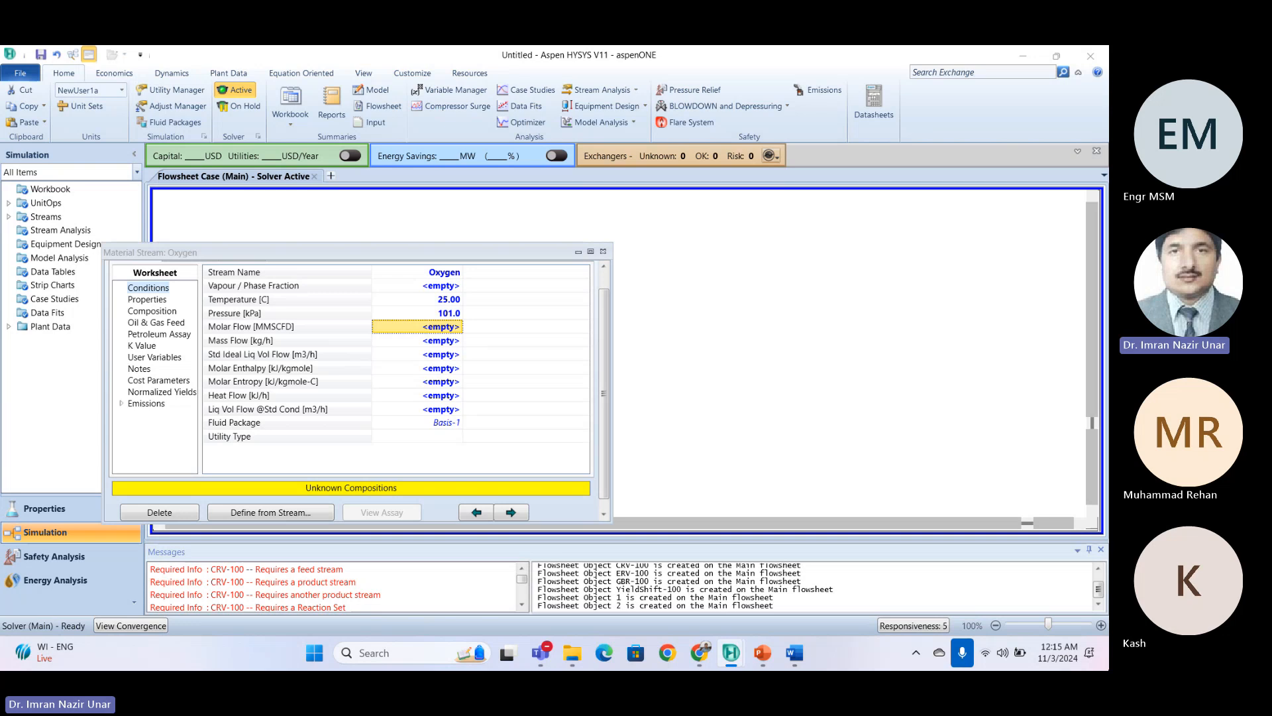
{"action": "key", "text": "Down"}
{"action": "type", "text": "200"}
{"action": "key", "text": "Return"}
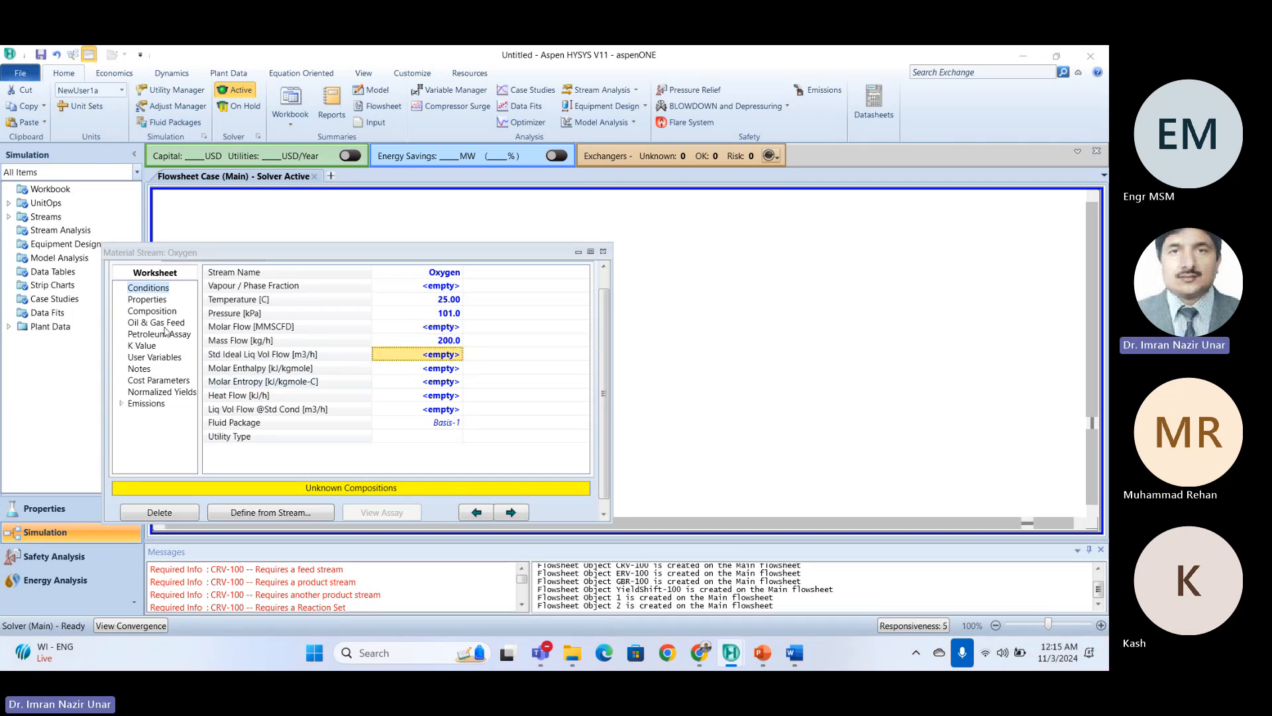
Give the Oxygen stream an oxygen mole fraction of 1 and close the stream's property window.
{"action": "left_click", "coordinate": [148, 311]}
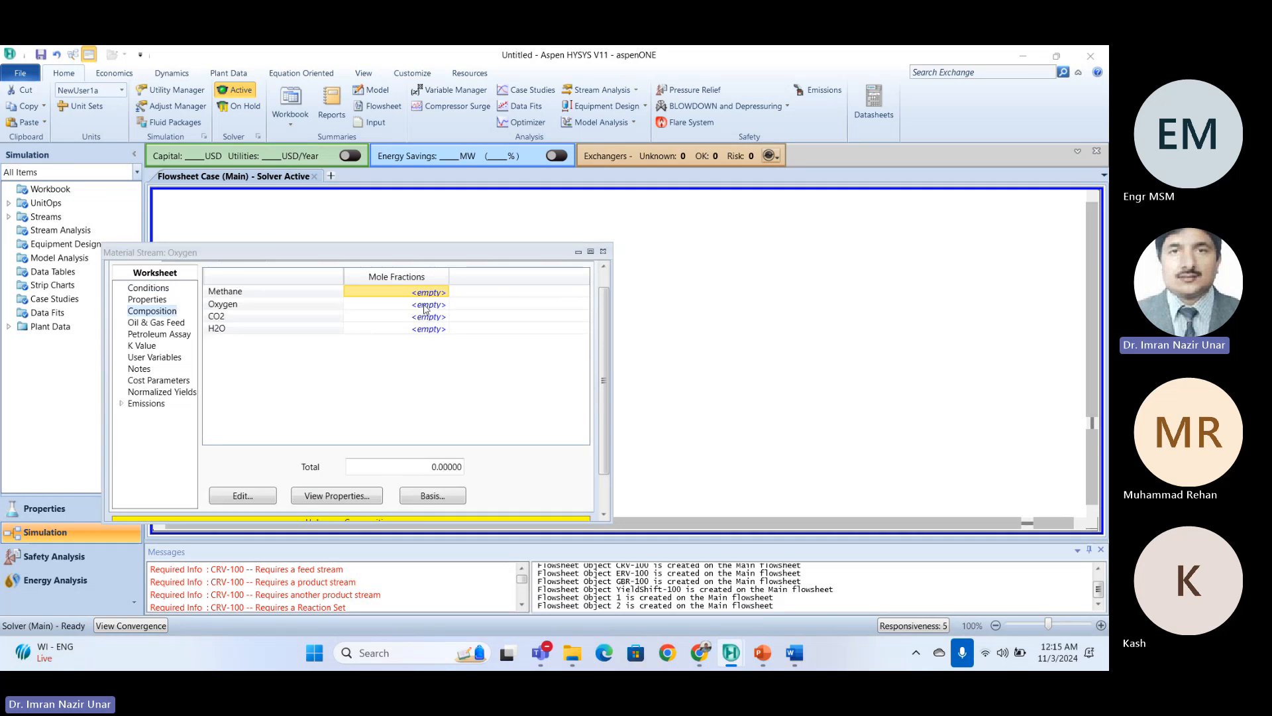
{"action": "left_click", "coordinate": [425, 304]}
{"action": "type", "text": "1"}
{"action": "key", "text": "Return"}
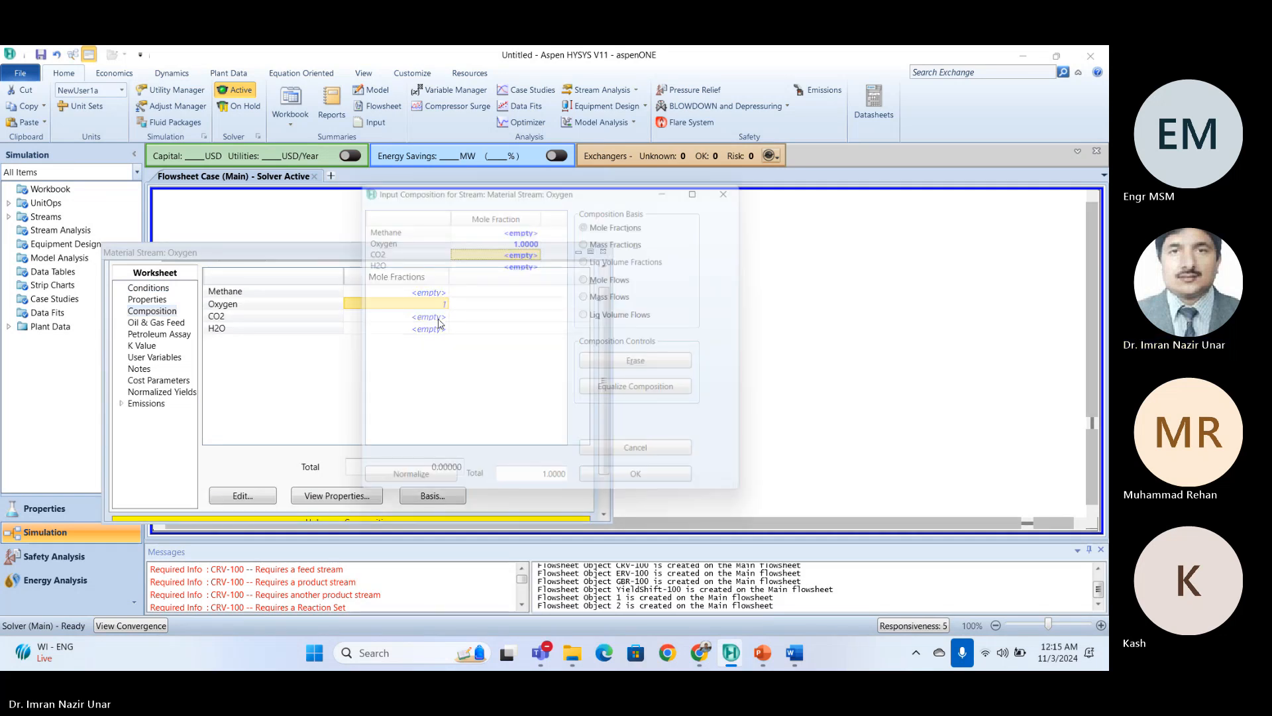
{"action": "left_click", "coordinate": [648, 487]}
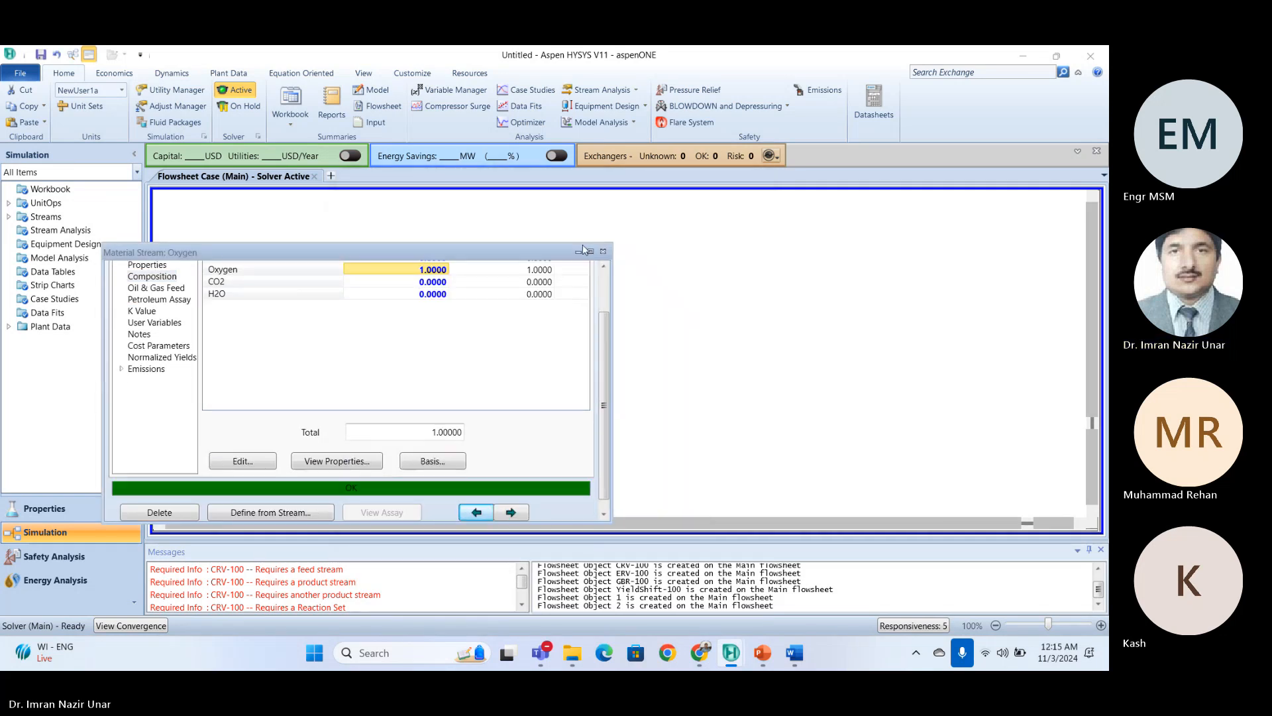
{"action": "left_click", "coordinate": [603, 251]}
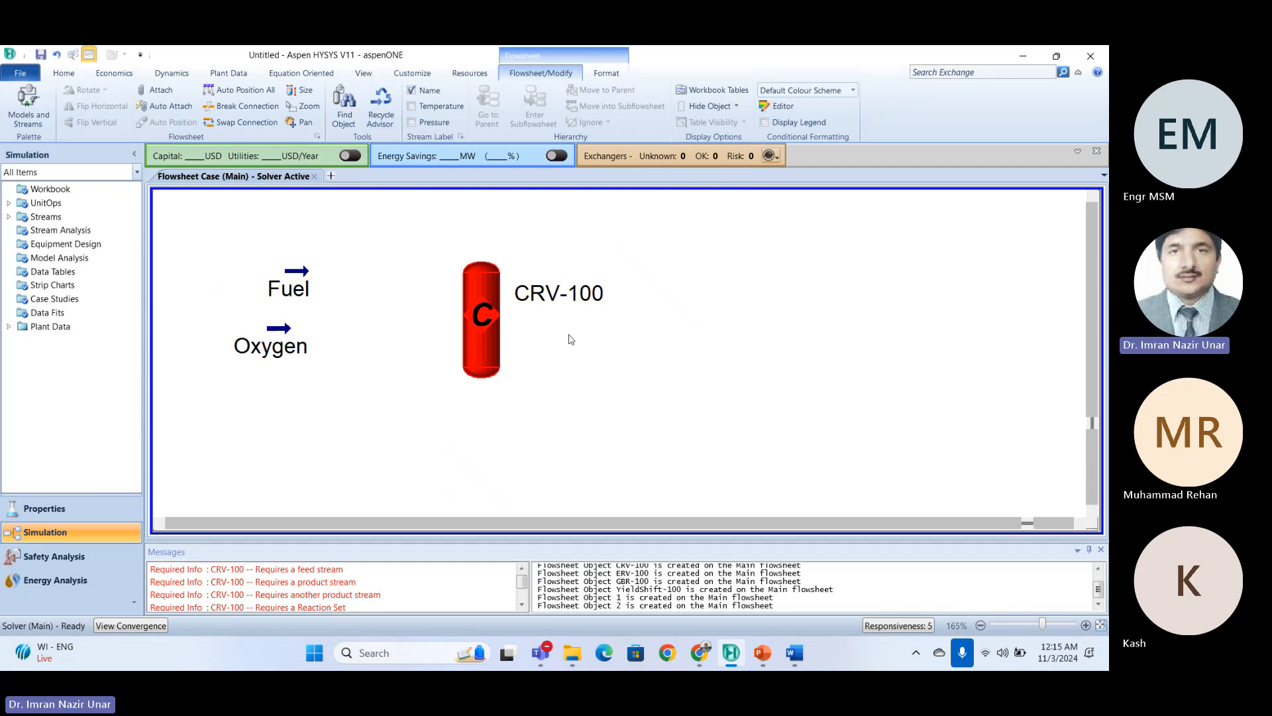
Open the conversion reactor's properties and connect the Fuel and Oxygen streams as its inlets.
{"action": "double_click", "coordinate": [458, 305]}
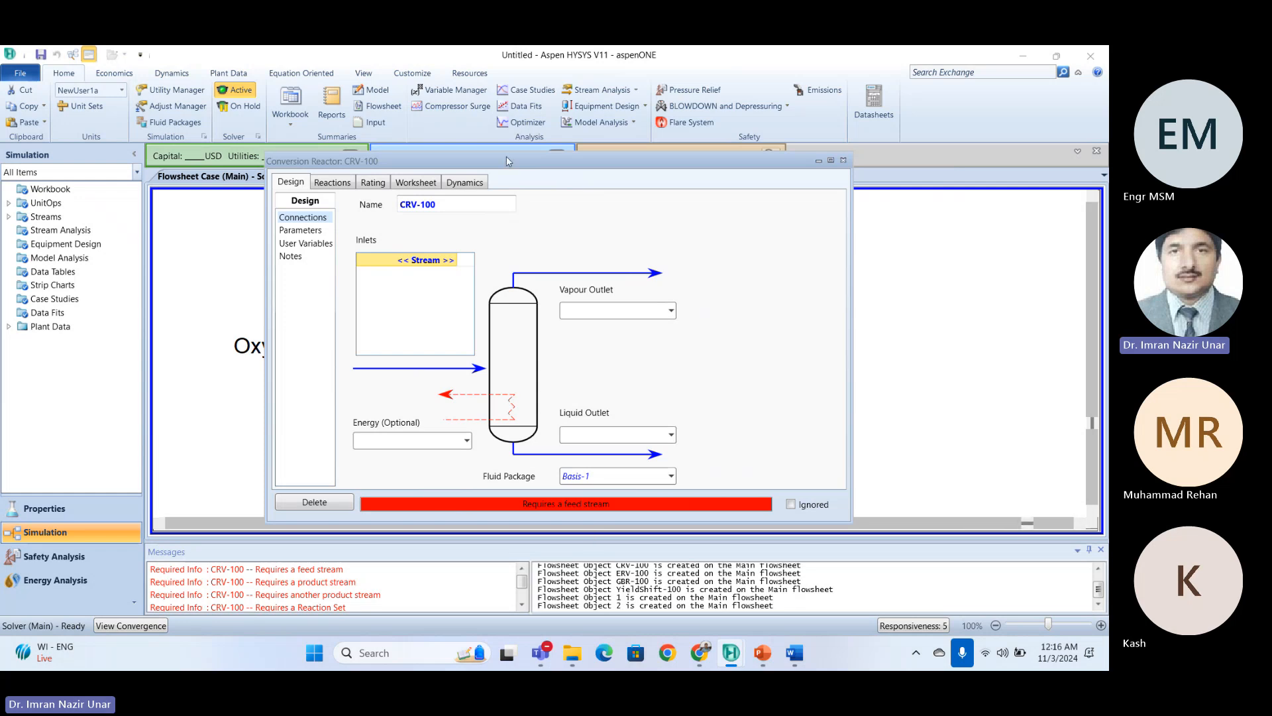
{"action": "left_click_drag", "start_coordinate": [507, 161], "coordinate": [308, 373]}
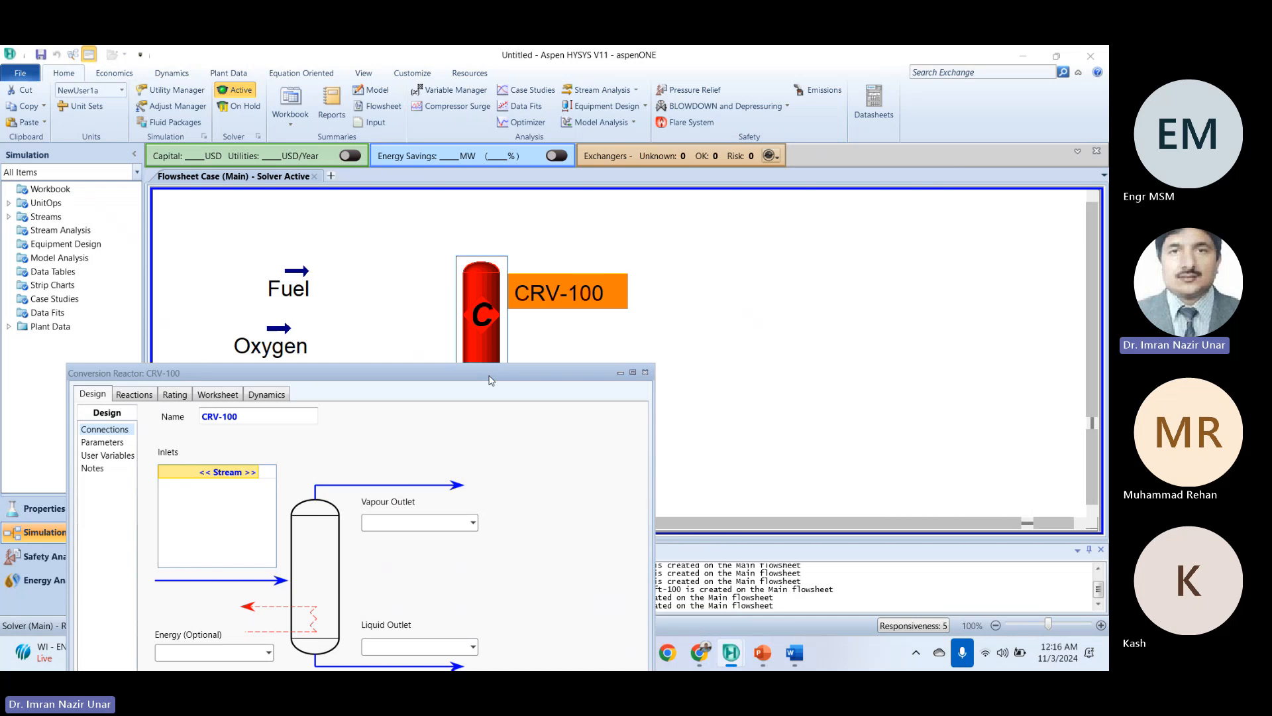
{"action": "left_click_drag", "start_coordinate": [490, 379], "coordinate": [708, 177]}
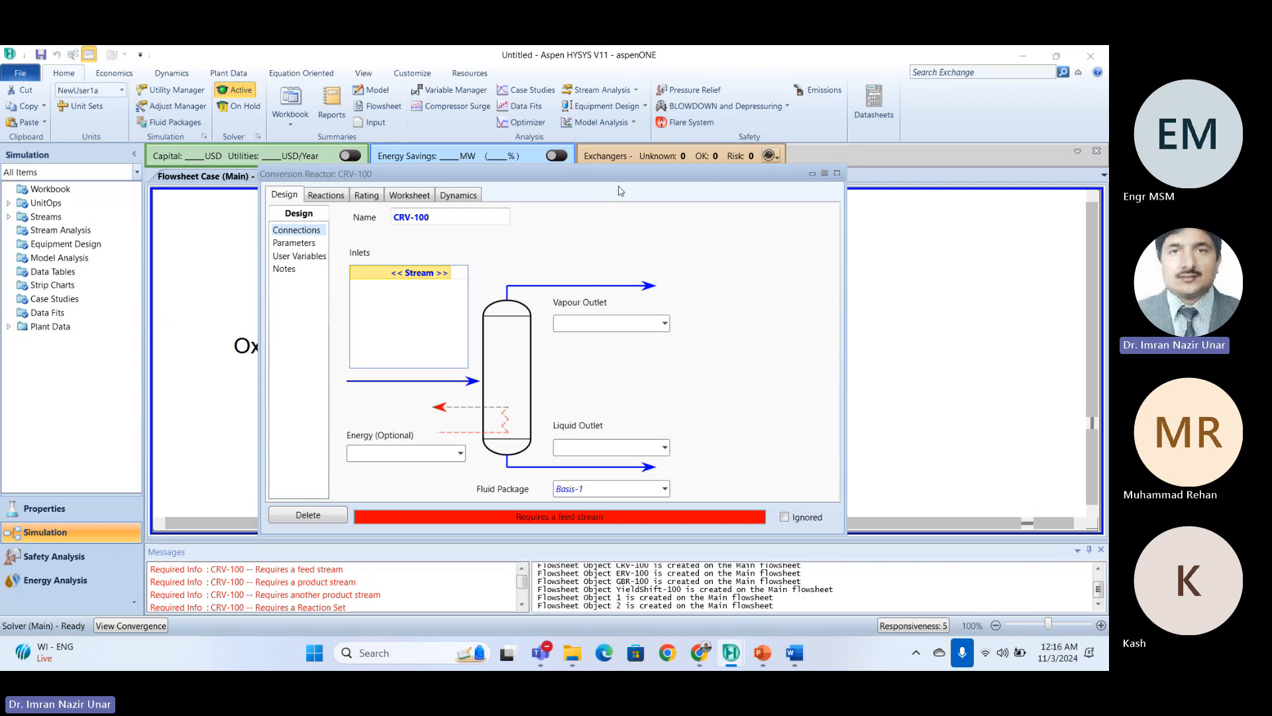
{"action": "left_click_drag", "start_coordinate": [629, 173], "coordinate": [568, 158]}
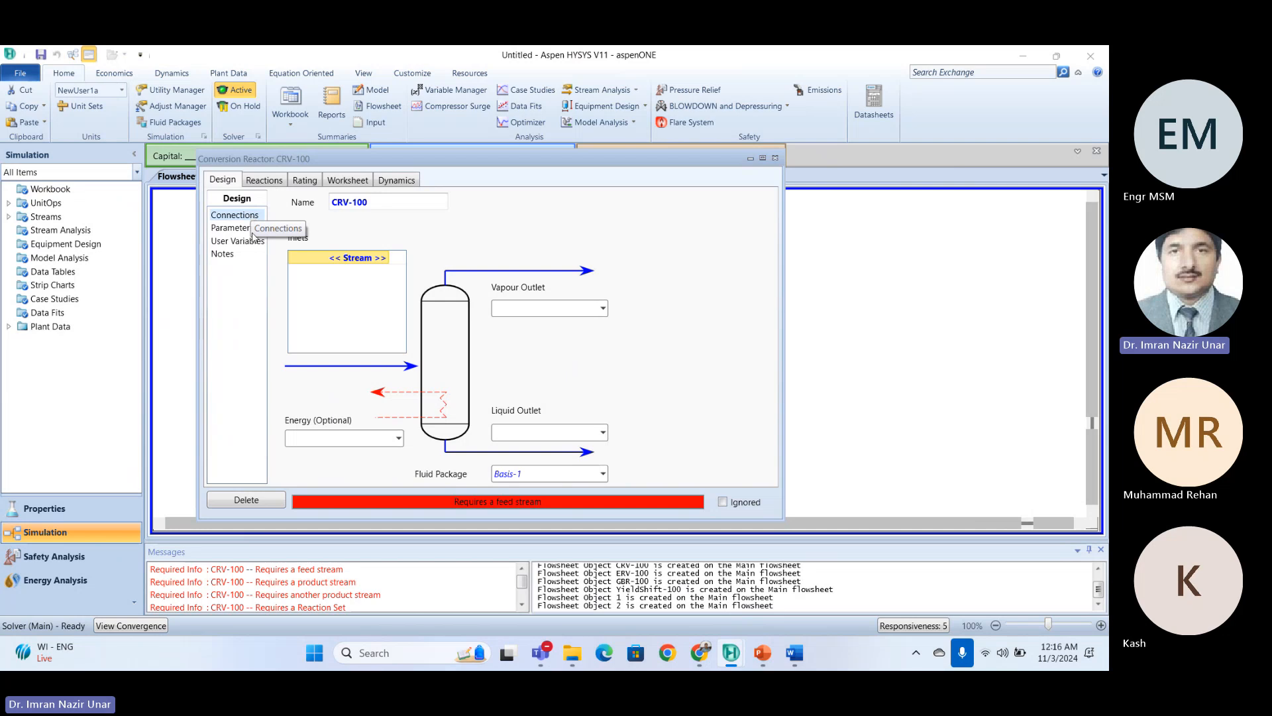
{"action": "left_click", "coordinate": [381, 256]}
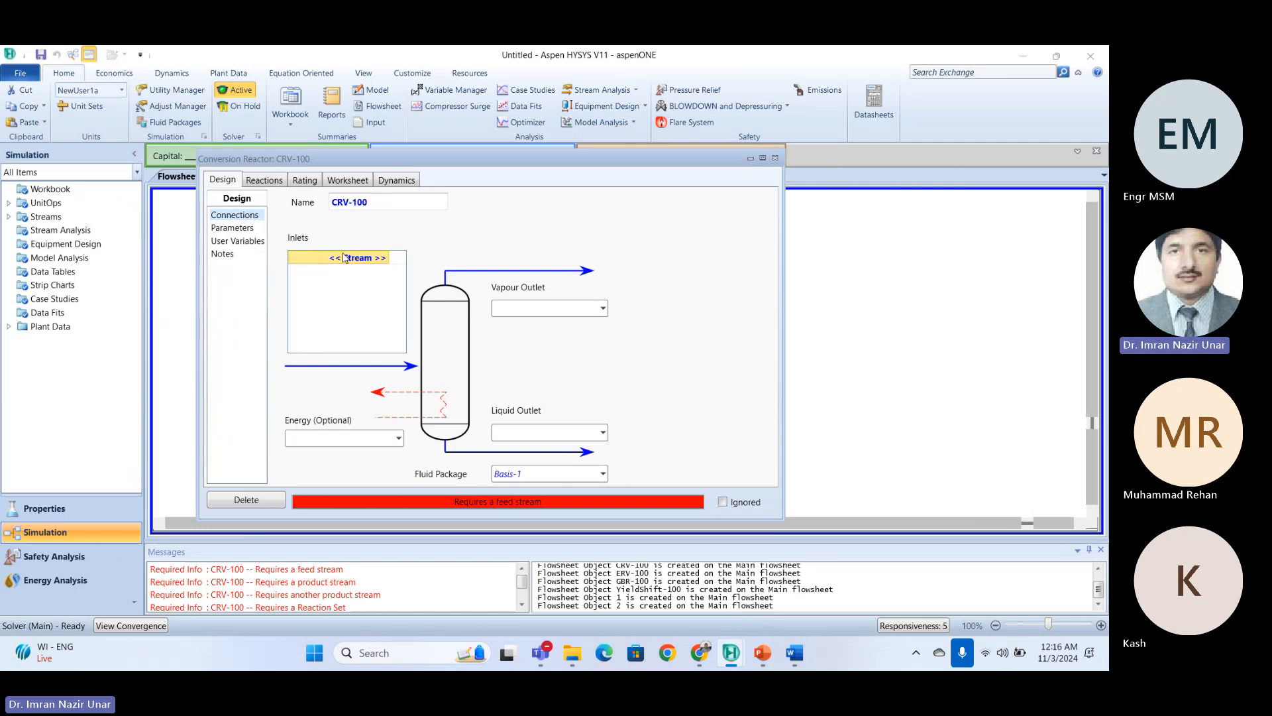
{"action": "left_click", "coordinate": [395, 258]}
{"action": "left_click", "coordinate": [306, 282]}
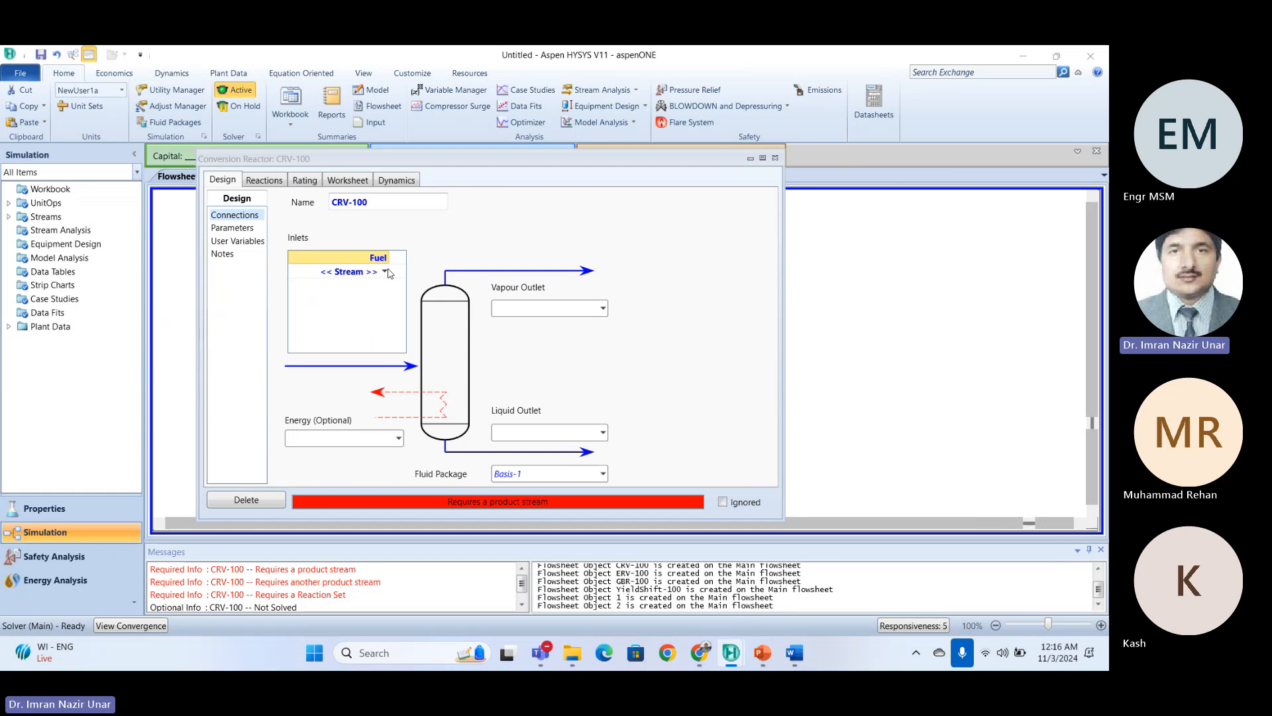
{"action": "left_click", "coordinate": [398, 271]}
{"action": "left_click", "coordinate": [351, 284]}
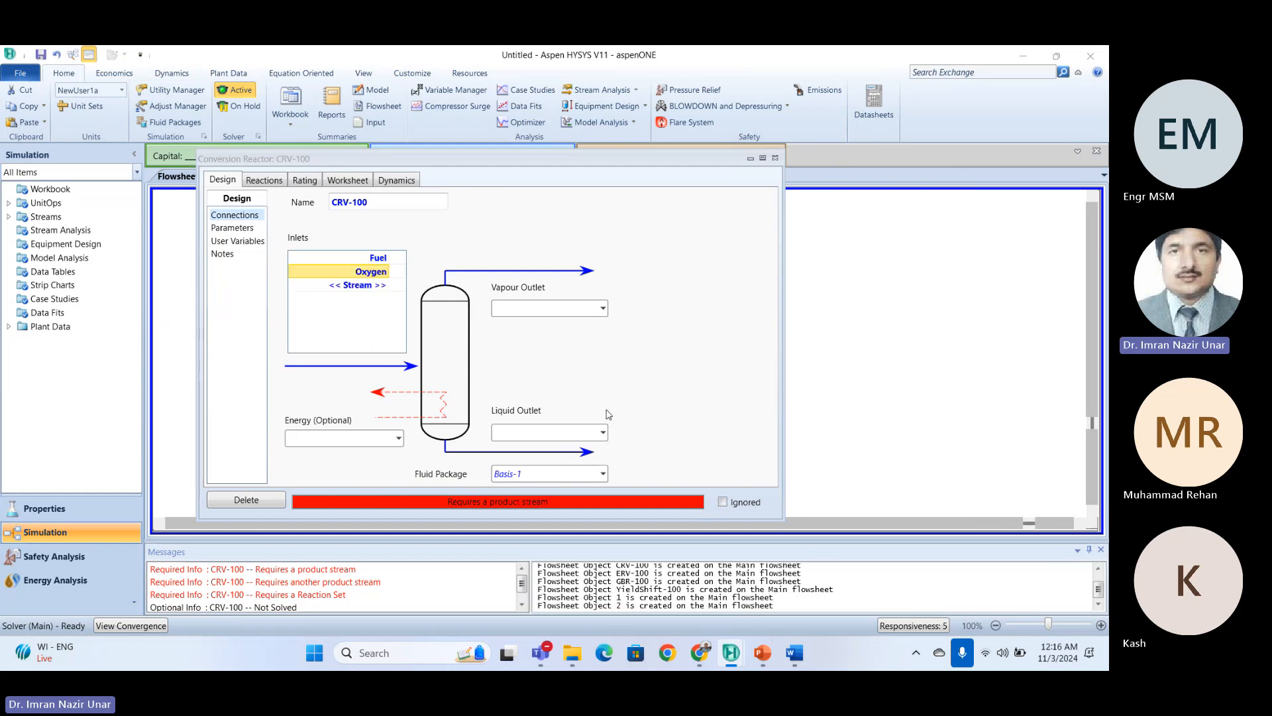
Create the reactor's outlet streams, naming the vapour outlet Vap_Out and the liquid outlet Liq_Out.
{"action": "left_click", "coordinate": [545, 308]}
{"action": "type", "text": "Vap_Out"}
{"action": "key", "text": "Return"}
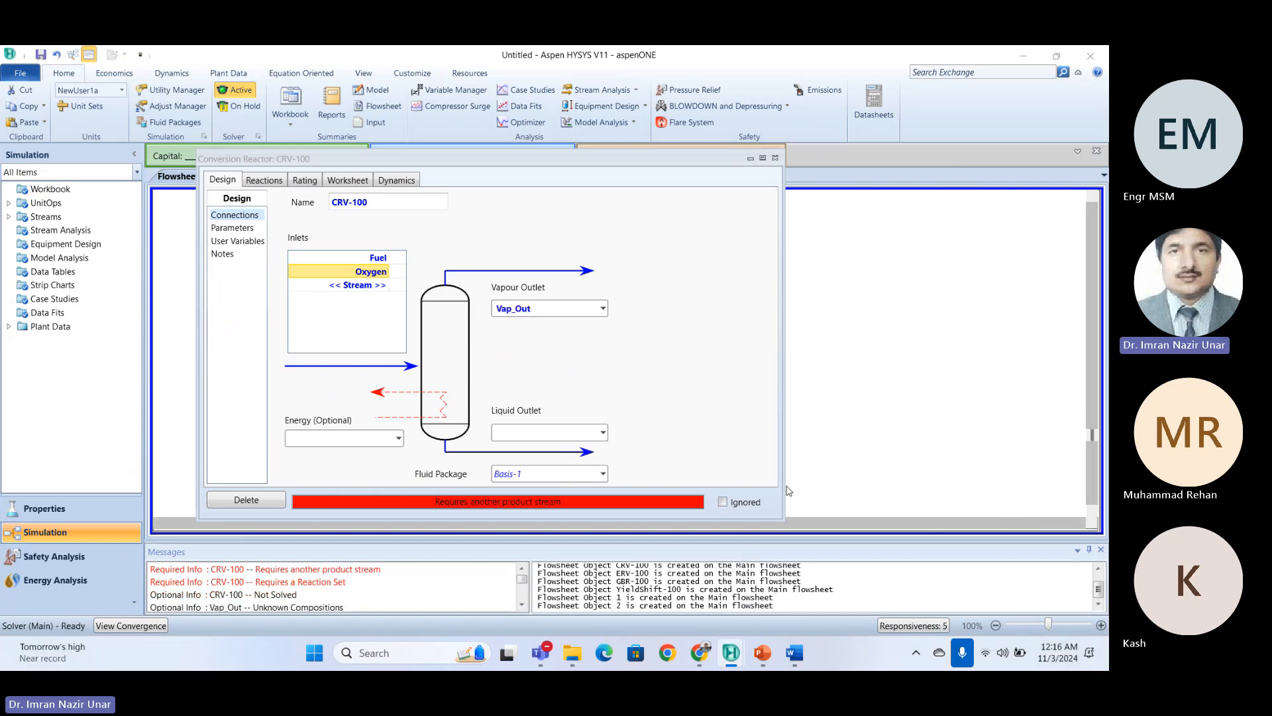
{"action": "key", "text": "Tab"}
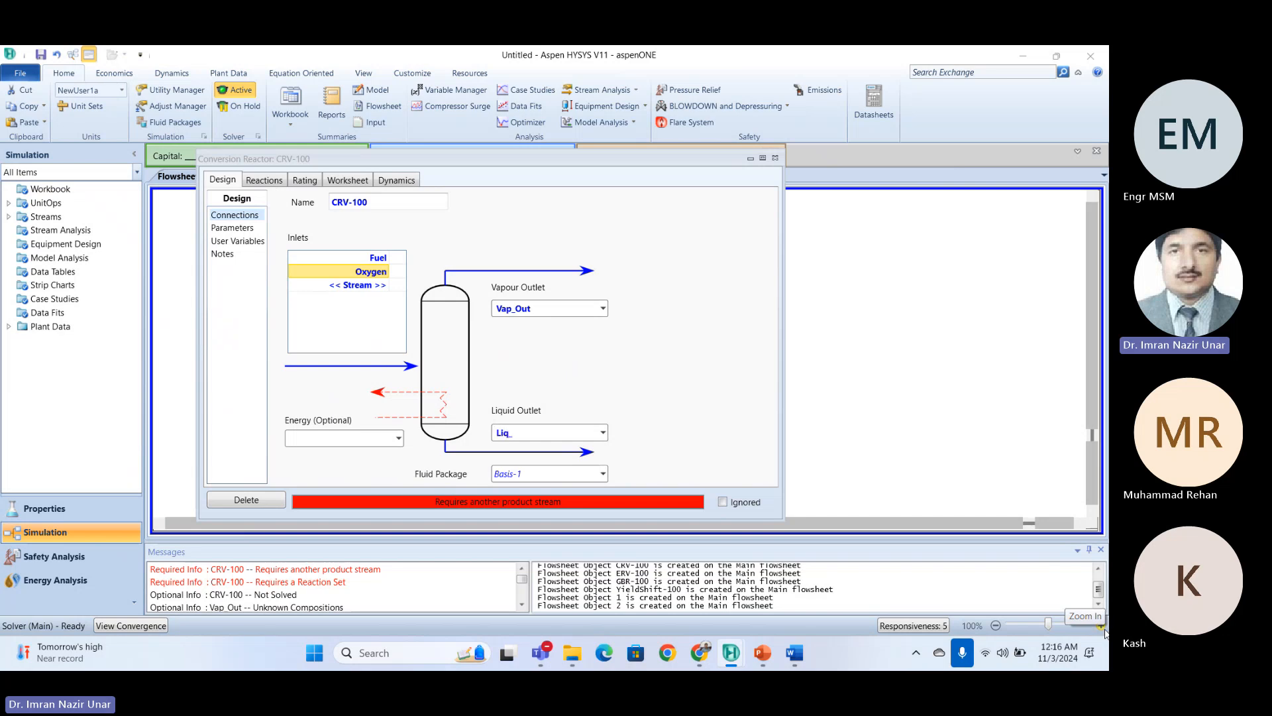
{"action": "type", "text": "Liq_Out"}
{"action": "key", "text": "Return"}
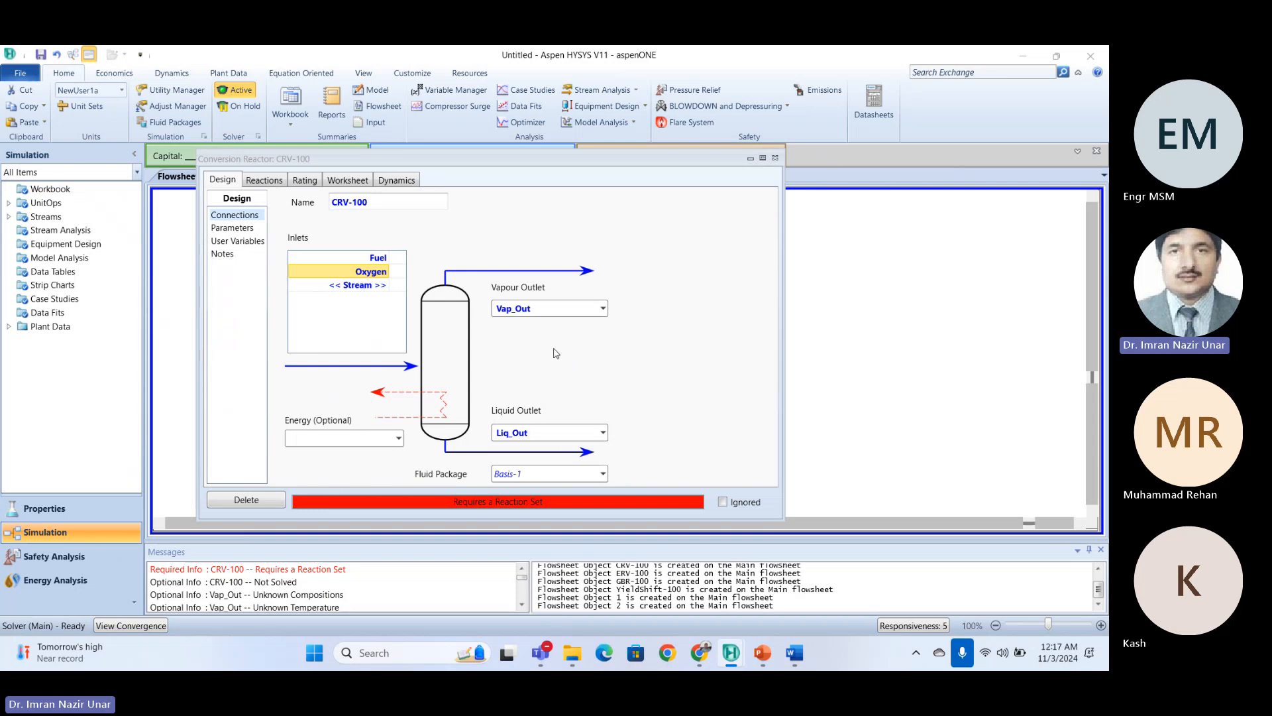
Assign the reaction set Set-1 to the conversion reactor.
{"action": "left_click", "coordinate": [377, 285]}
{"action": "left_click", "coordinate": [265, 180]}
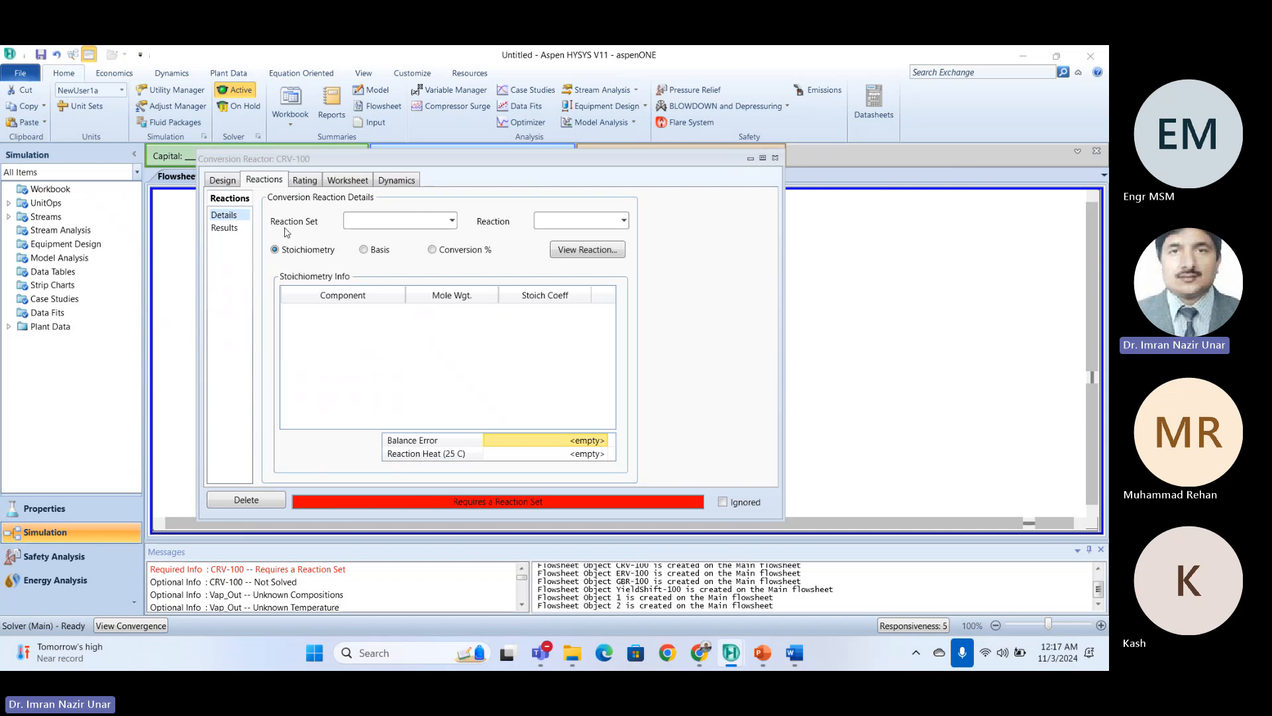
{"action": "left_click", "coordinate": [453, 221]}
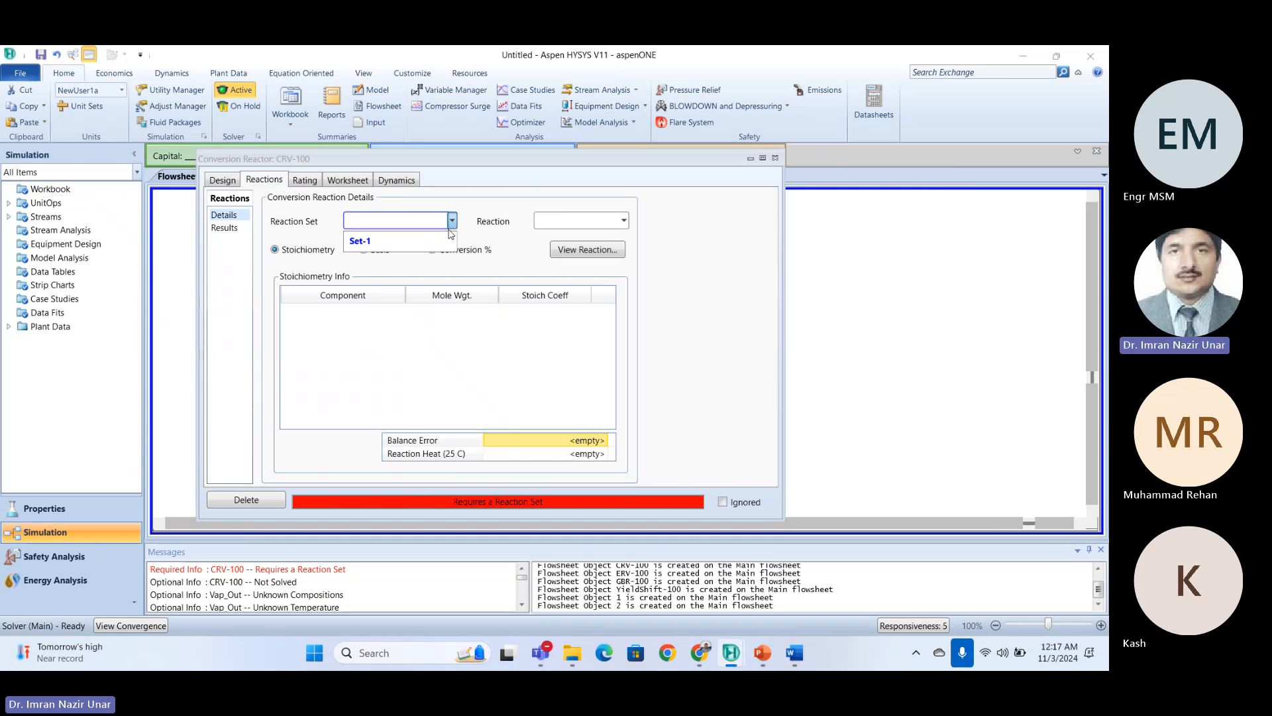
{"action": "left_click", "coordinate": [375, 241]}
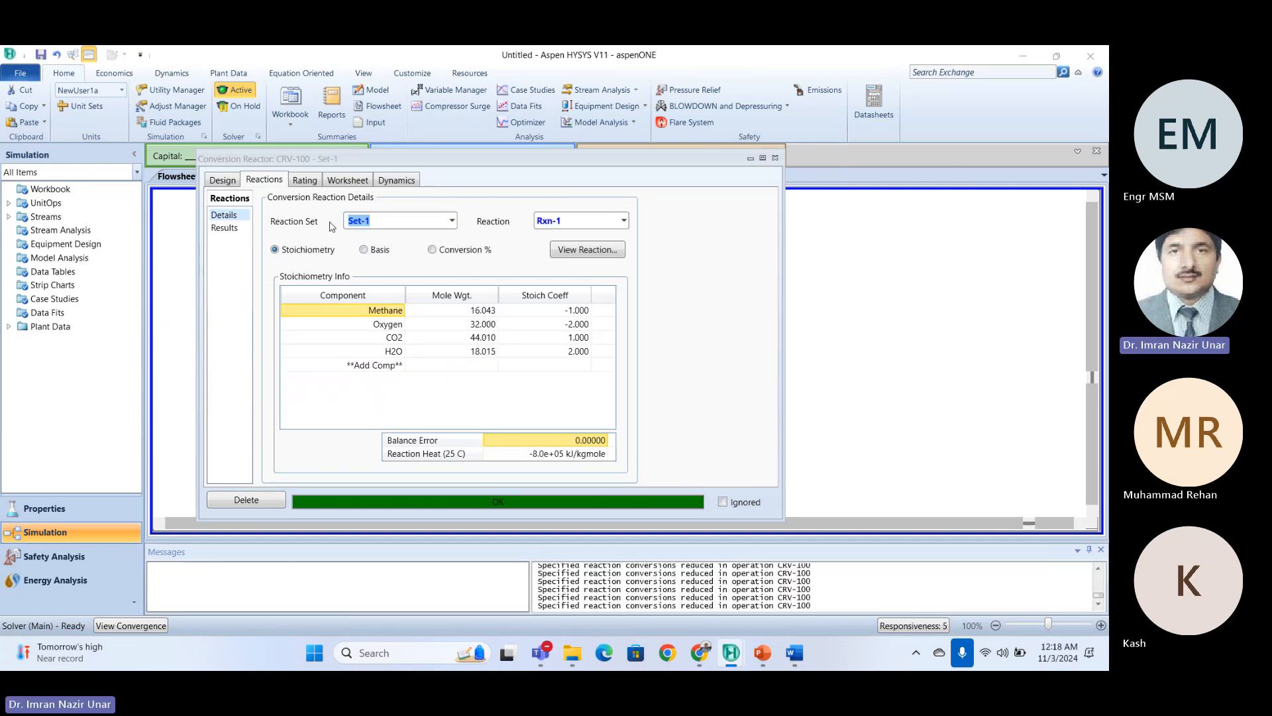
Check the conversion reactor's reaction results, close its property window and move the Liq_Out stream farther from the reactor.
{"action": "left_click", "coordinate": [375, 226]}
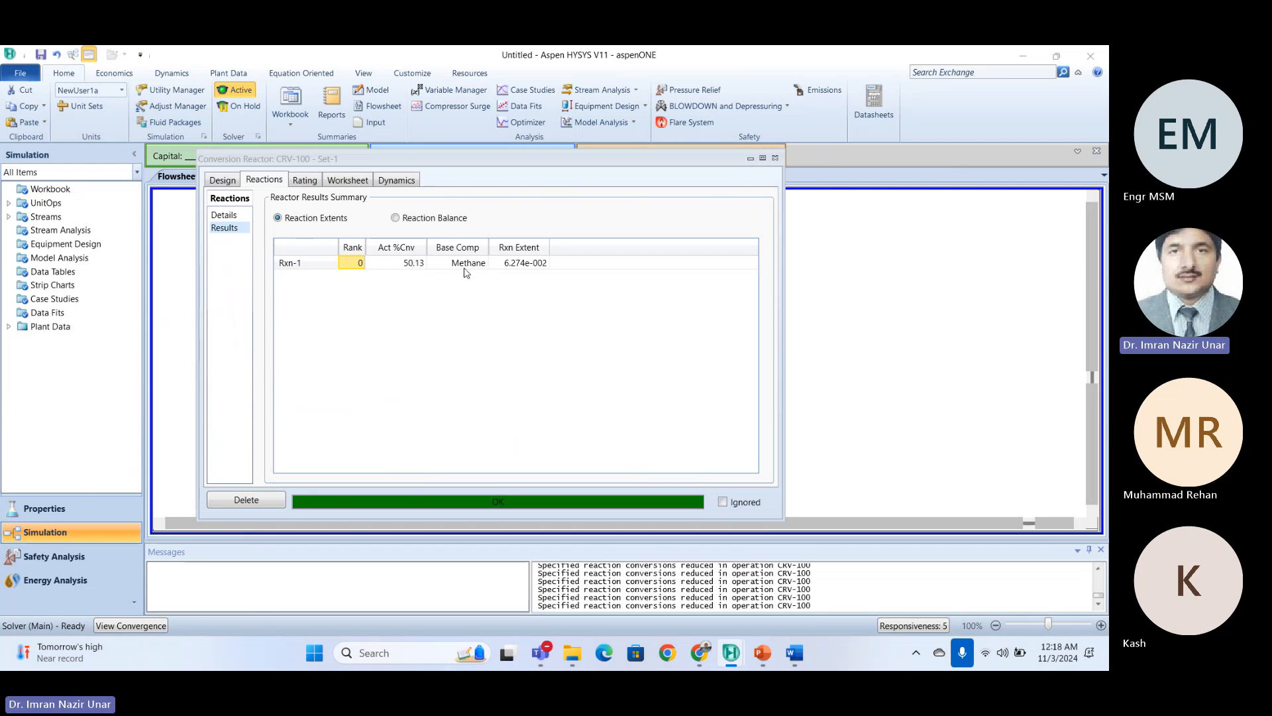
{"action": "left_click", "coordinate": [776, 157]}
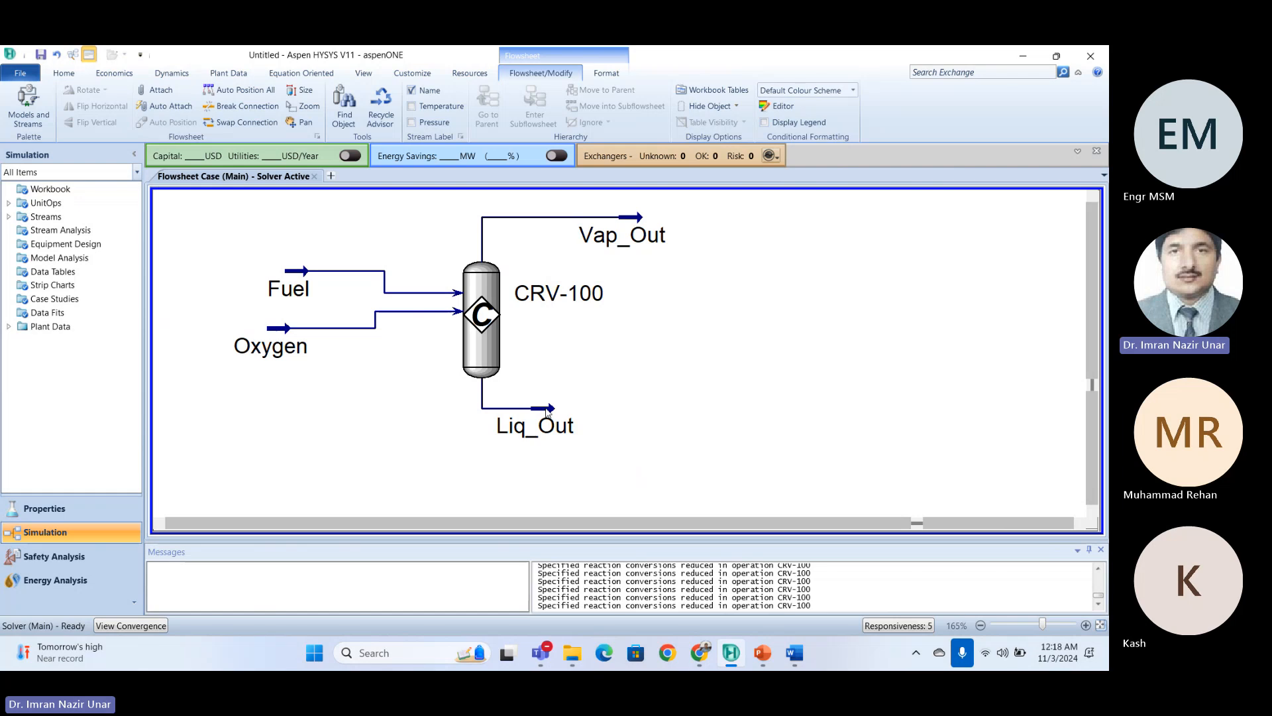
{"action": "left_click_drag", "start_coordinate": [540, 424], "coordinate": [606, 429]}
View the conditions of the Vap_Out stream and close its property window.
{"action": "double_click", "coordinate": [626, 222]}
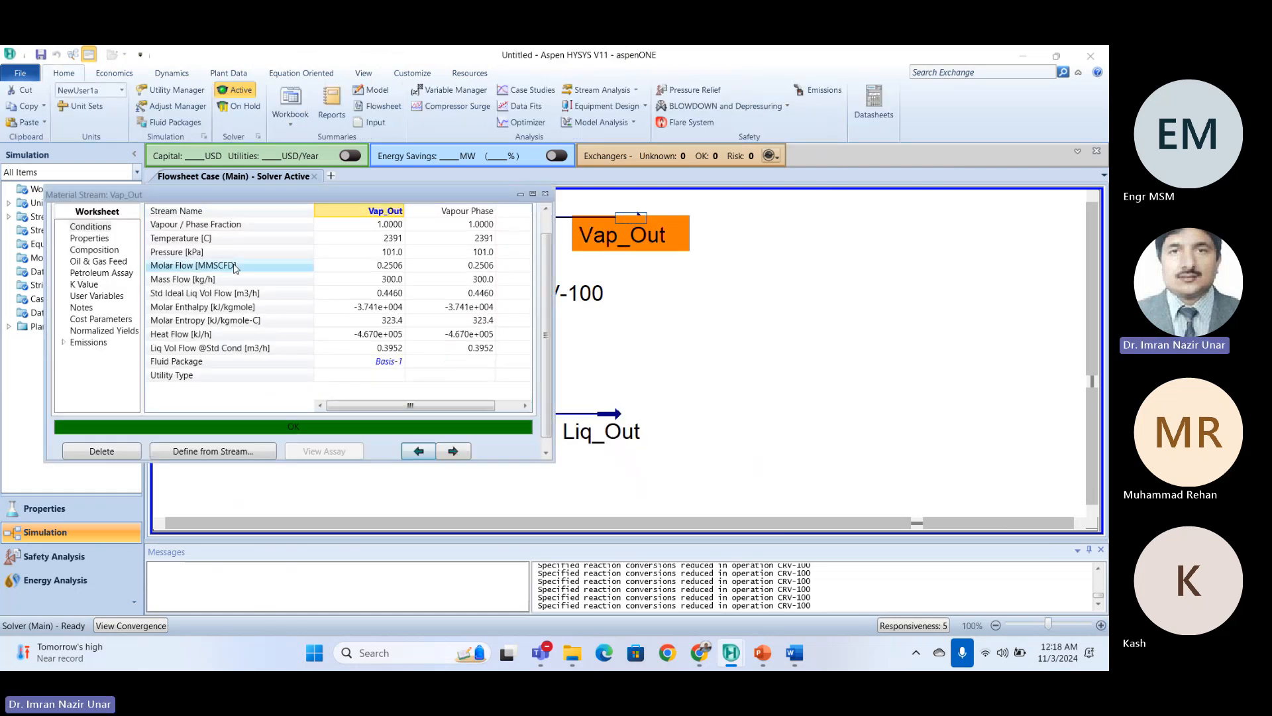
{"action": "left_click", "coordinate": [545, 193]}
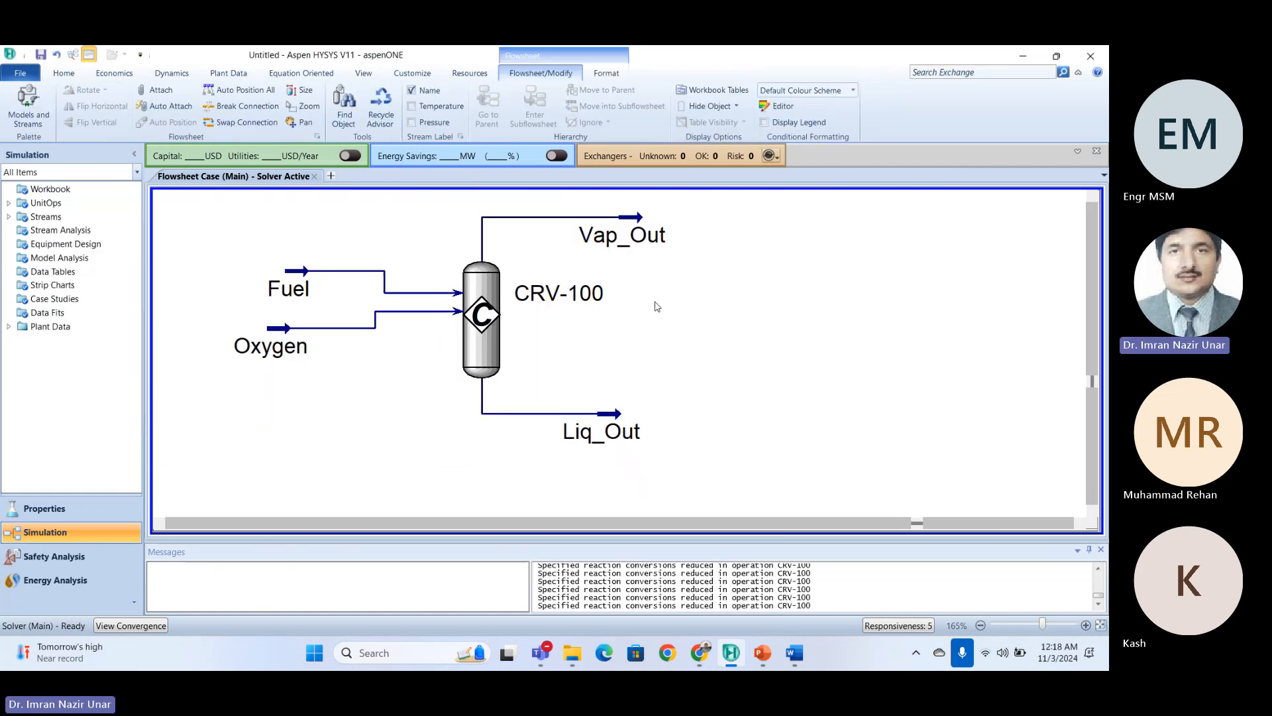
{"action": "mouse_move", "coordinate": [621, 222]}
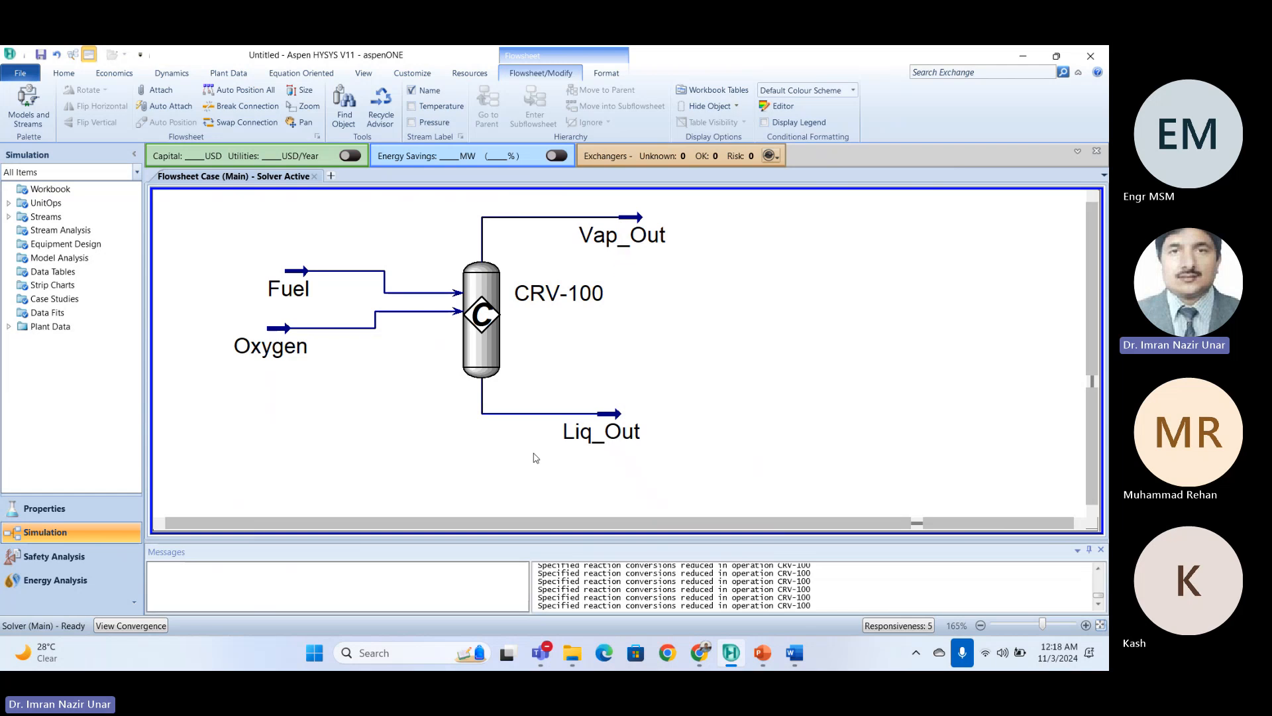
{"action": "mouse_move", "coordinate": [594, 421]}
Reopen the Vap_Out stream and examine the mole fractions in its composition.
{"action": "left_click", "coordinate": [632, 217]}
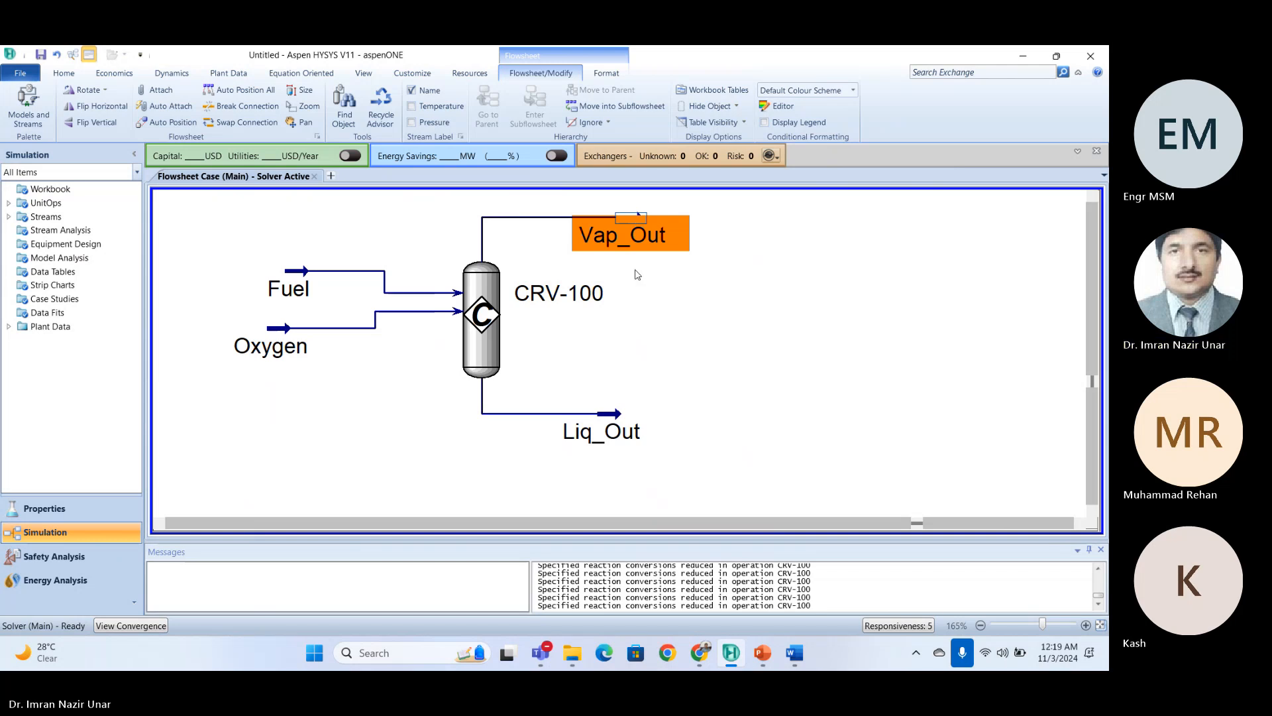
{"action": "left_click", "coordinate": [615, 220]}
{"action": "double_click", "coordinate": [623, 214]}
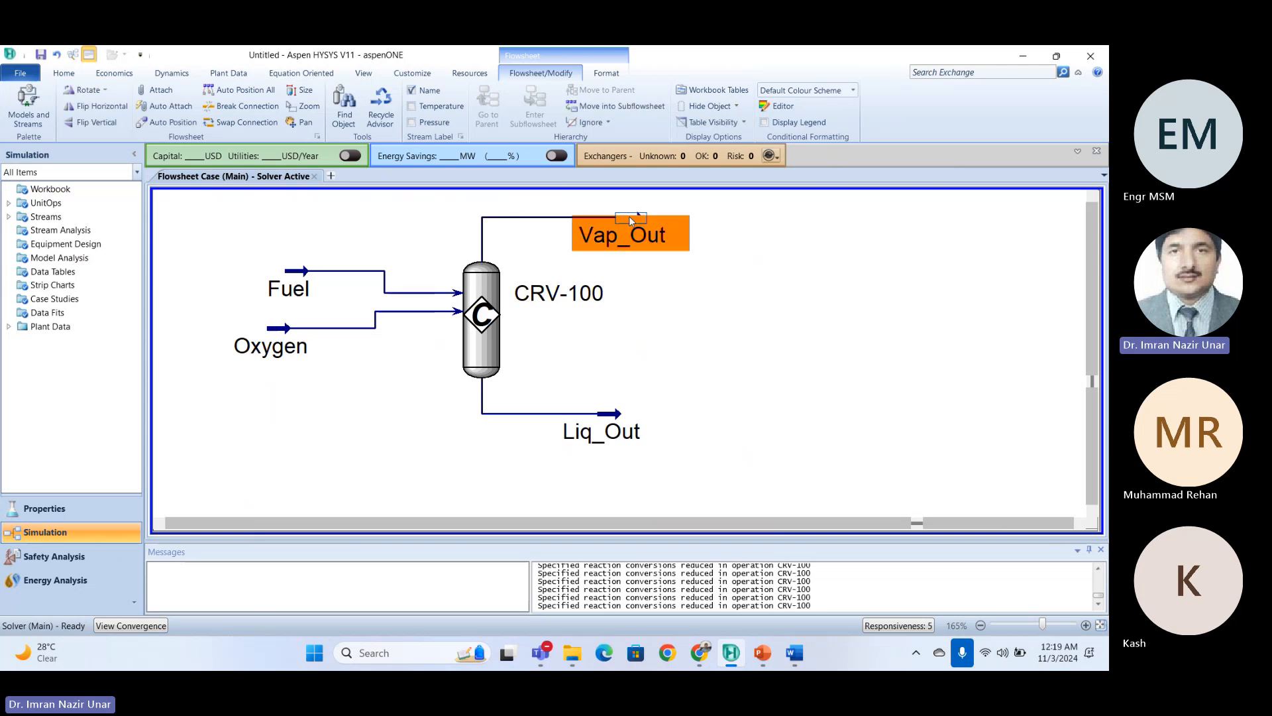
{"action": "left_click", "coordinate": [123, 276]}
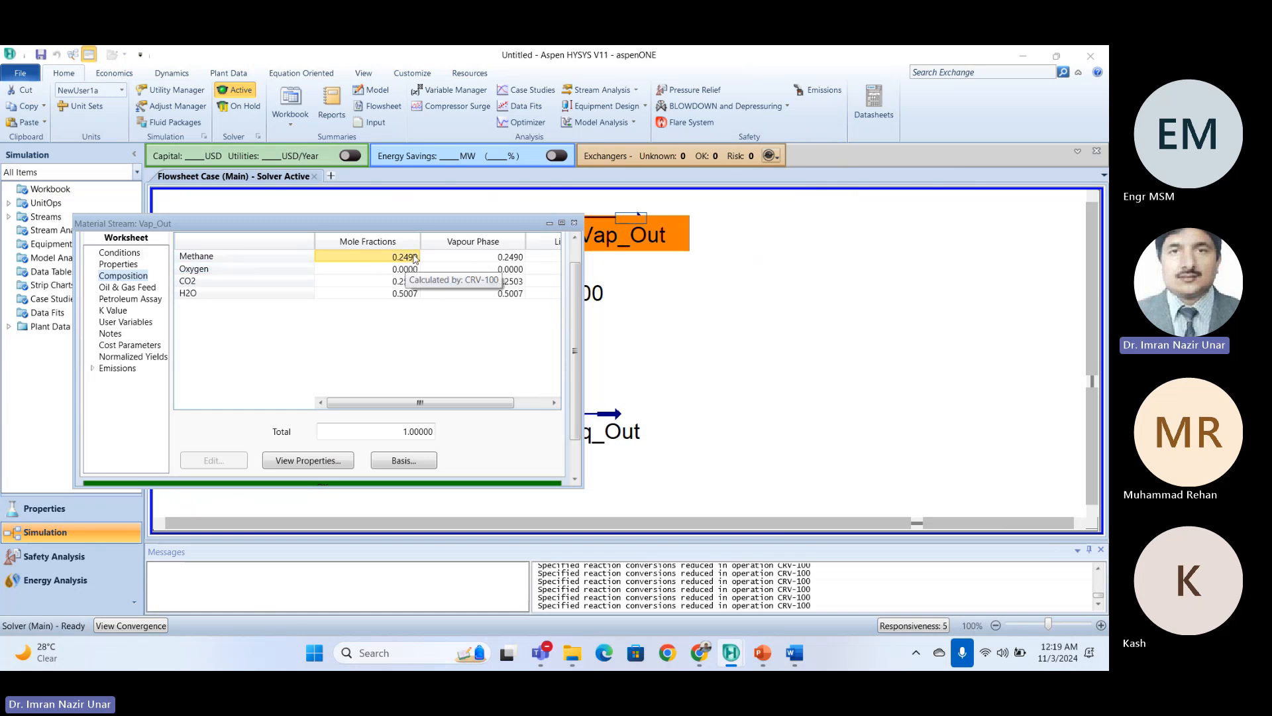
{"action": "left_click_drag", "start_coordinate": [484, 229], "coordinate": [580, 228]}
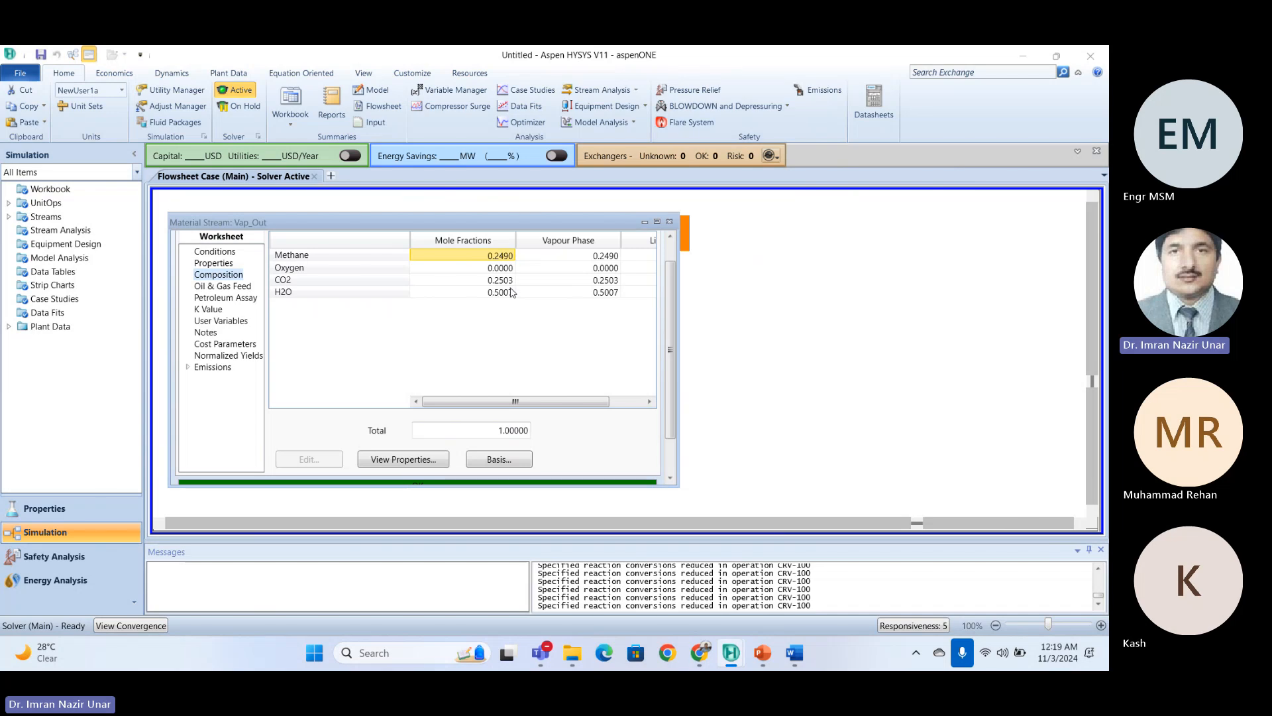
{"action": "left_click_drag", "start_coordinate": [549, 214], "coordinate": [547, 191]}
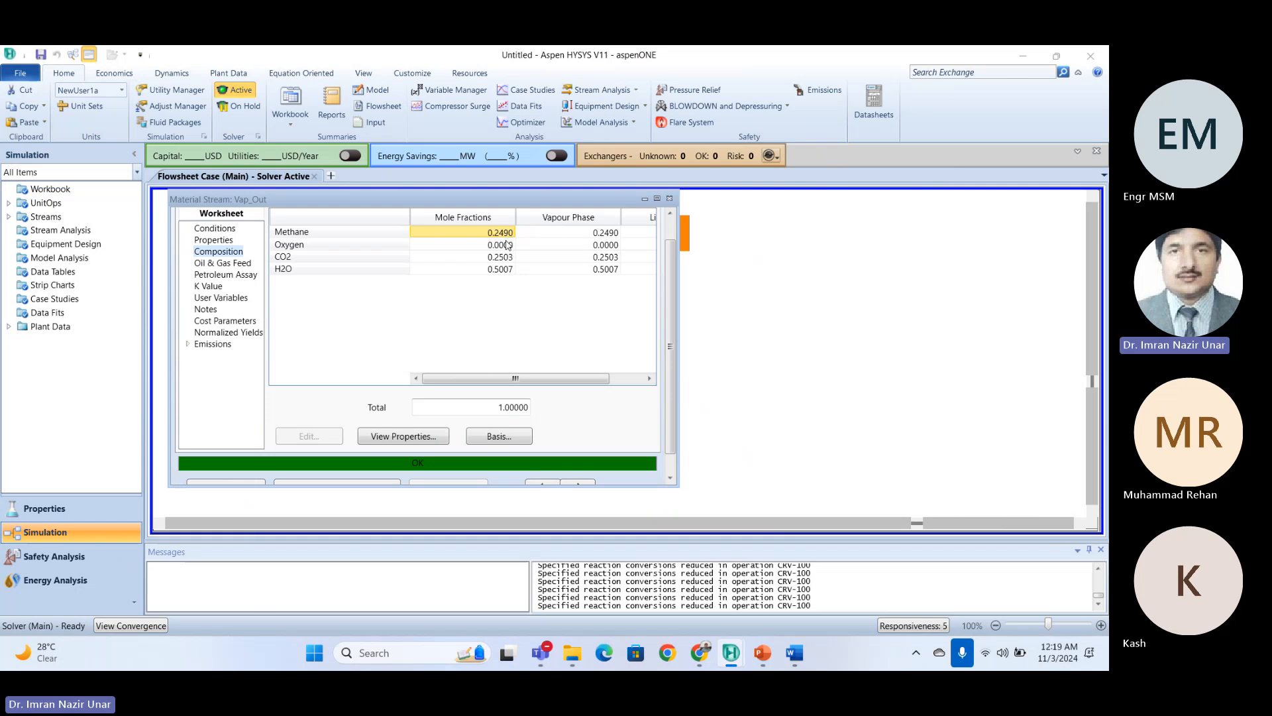
{"action": "mouse_move", "coordinate": [540, 653]}
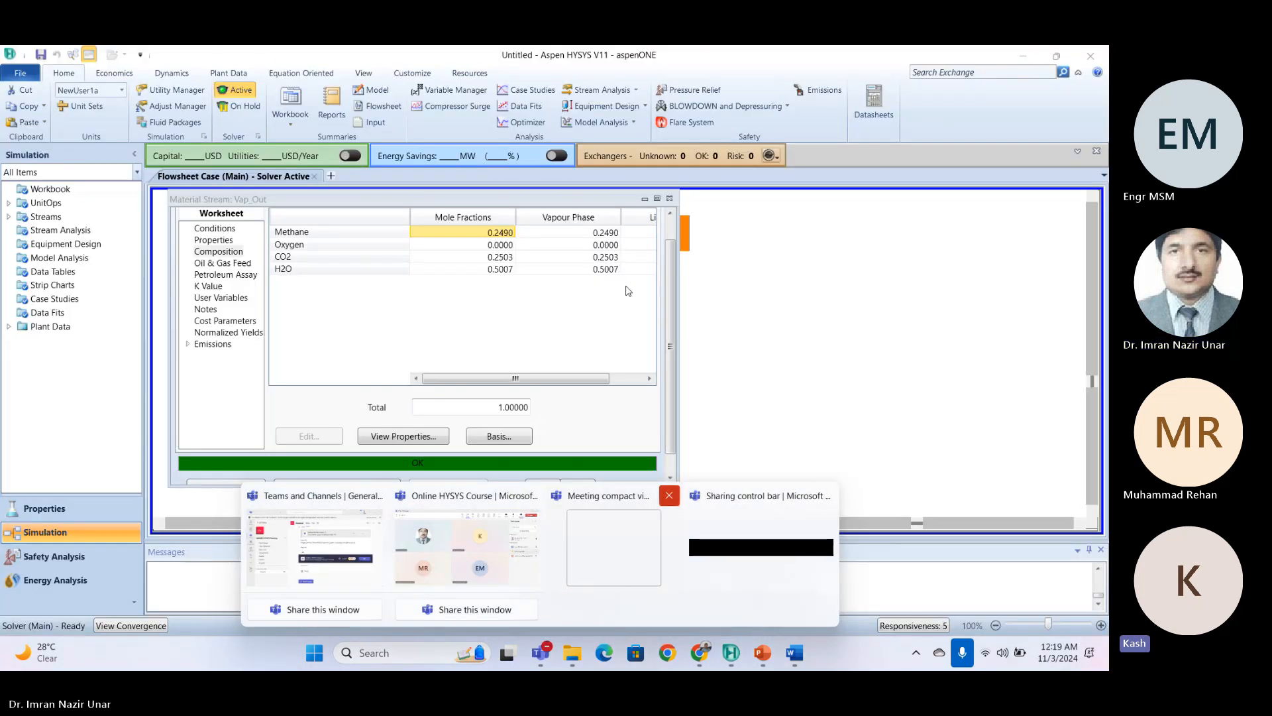
{"action": "left_click", "coordinate": [586, 305]}
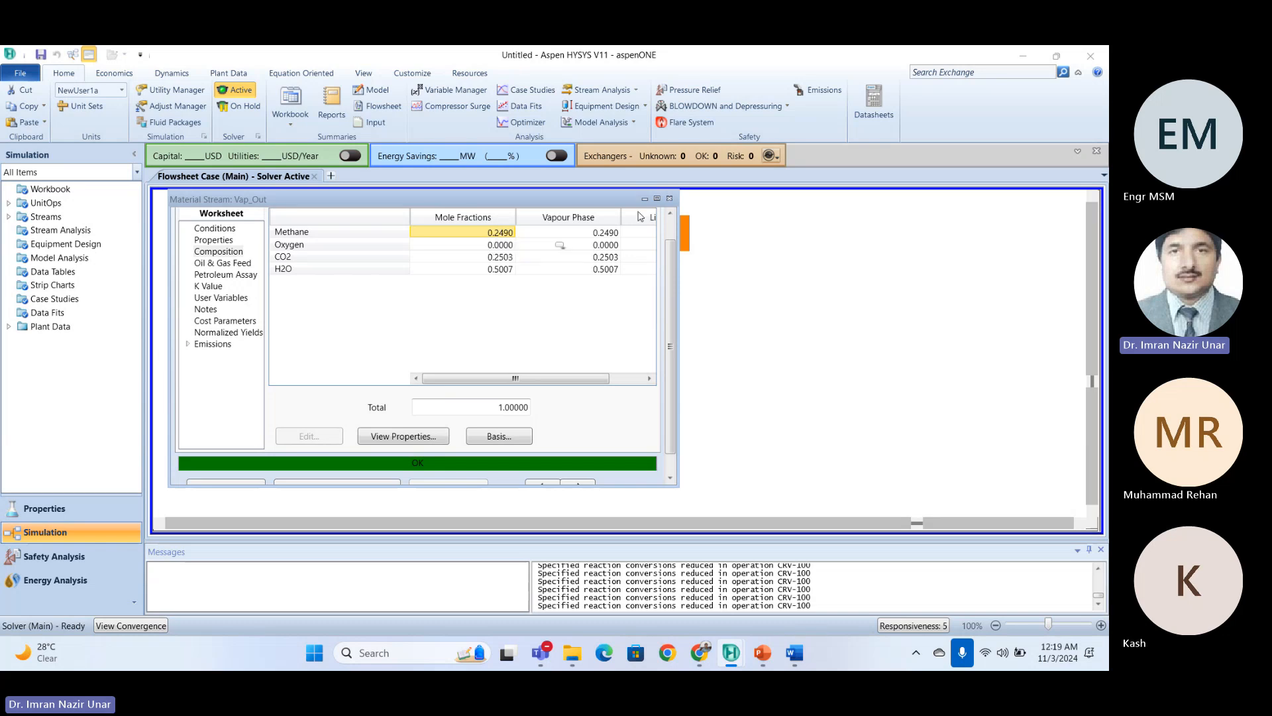
Examine the temperature among the Vap_Out stream's conditions and close the stream's property window.
{"action": "left_click", "coordinate": [233, 232]}
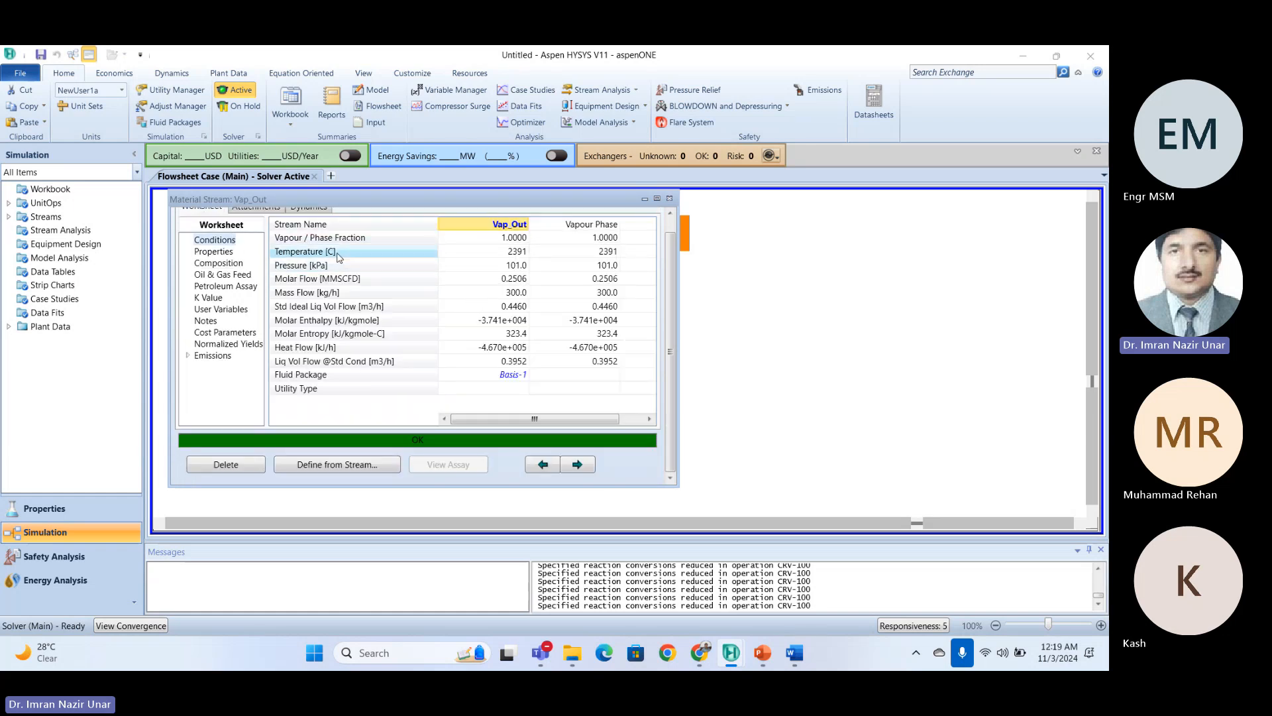
{"action": "mouse_move", "coordinate": [513, 256]}
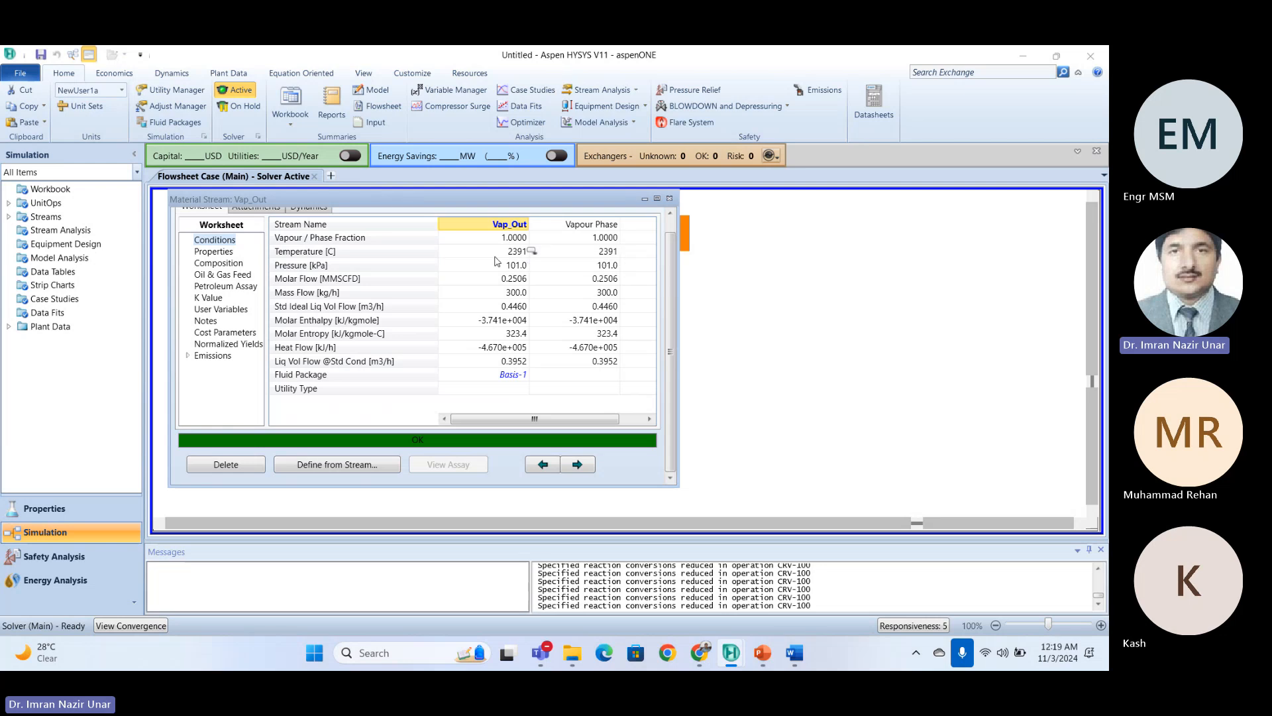
{"action": "left_click_drag", "start_coordinate": [601, 201], "coordinate": [570, 290]}
{"action": "left_click", "coordinate": [639, 288]}
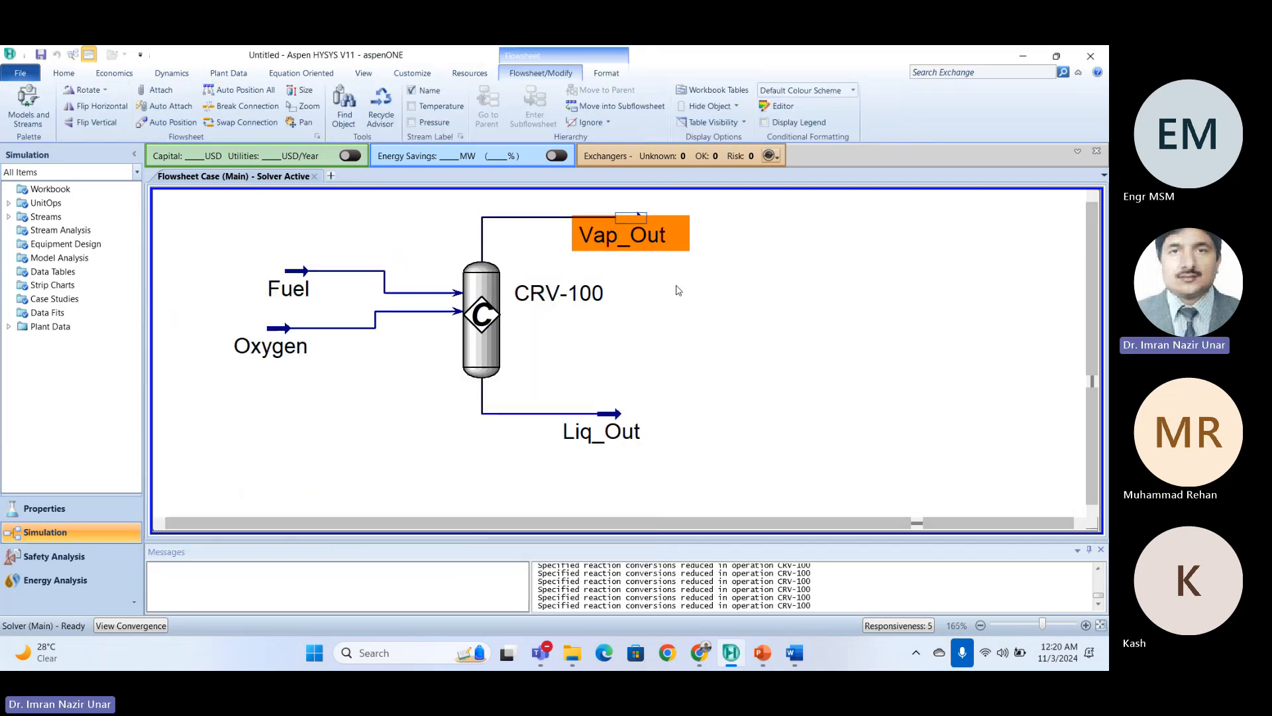
Reposition the Fuel and Oxygen inlet streams farther from the conversion reactor, with more vertical space between them.
{"action": "left_click", "coordinate": [491, 290]}
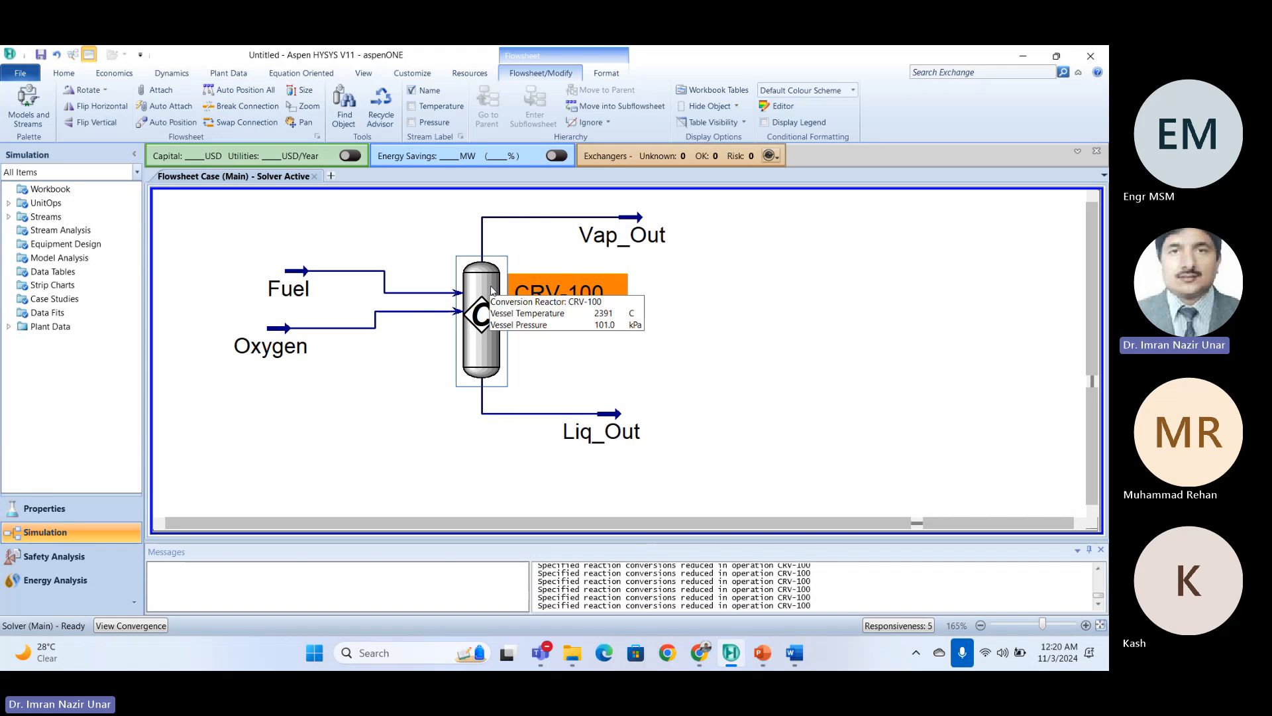
{"action": "left_click", "coordinate": [647, 367]}
{"action": "left_click_drag", "start_coordinate": [298, 276], "coordinate": [275, 264]}
{"action": "left_click", "coordinate": [584, 315]}
{"action": "left_click", "coordinate": [273, 333]}
{"action": "left_click_drag", "start_coordinate": [273, 336], "coordinate": [255, 319]}
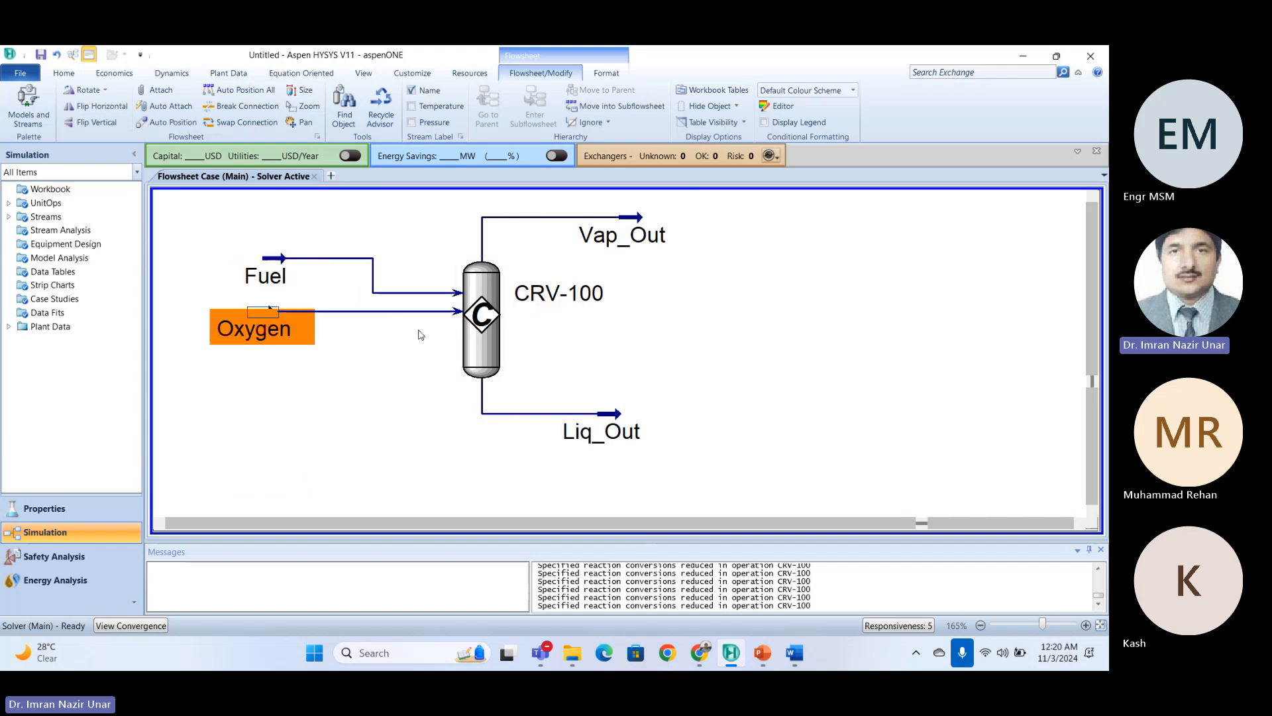
{"action": "left_click", "coordinate": [561, 327]}
{"action": "left_click_drag", "start_coordinate": [274, 263], "coordinate": [265, 252]}
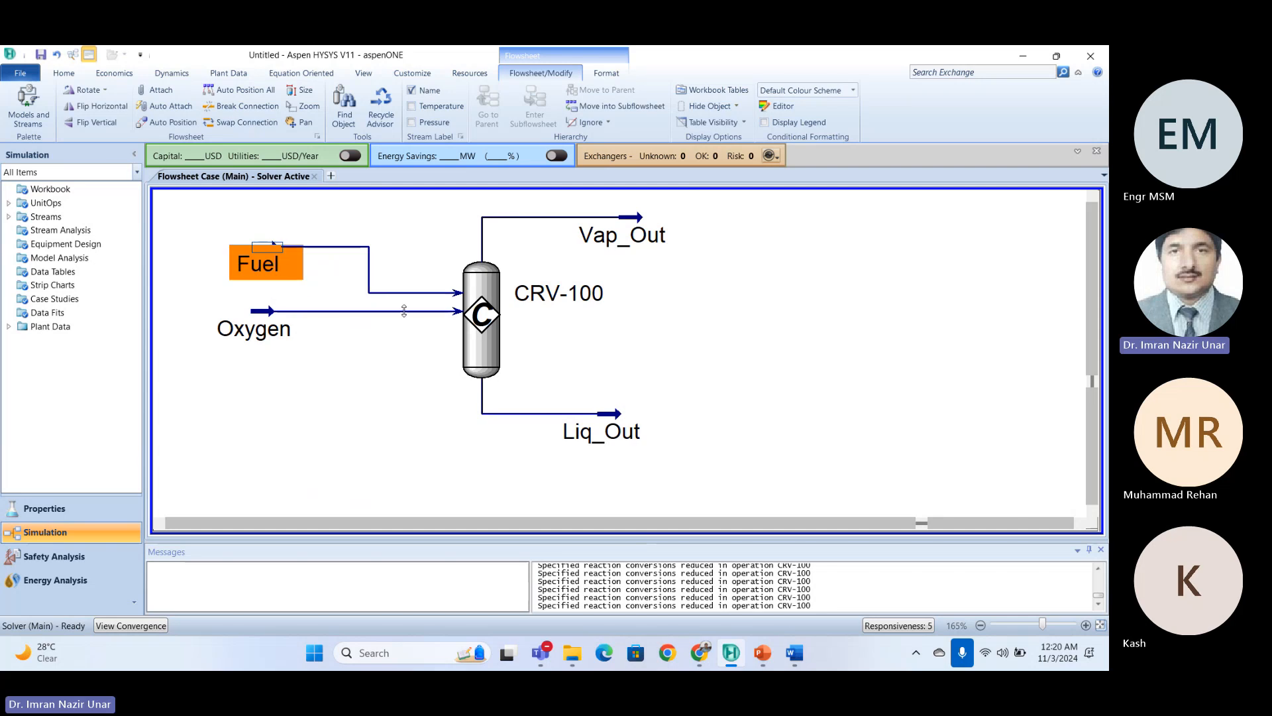
Open the conversion reactor to view its reaction details and close its property window.
{"action": "left_click", "coordinate": [493, 329]}
{"action": "double_click", "coordinate": [493, 329]}
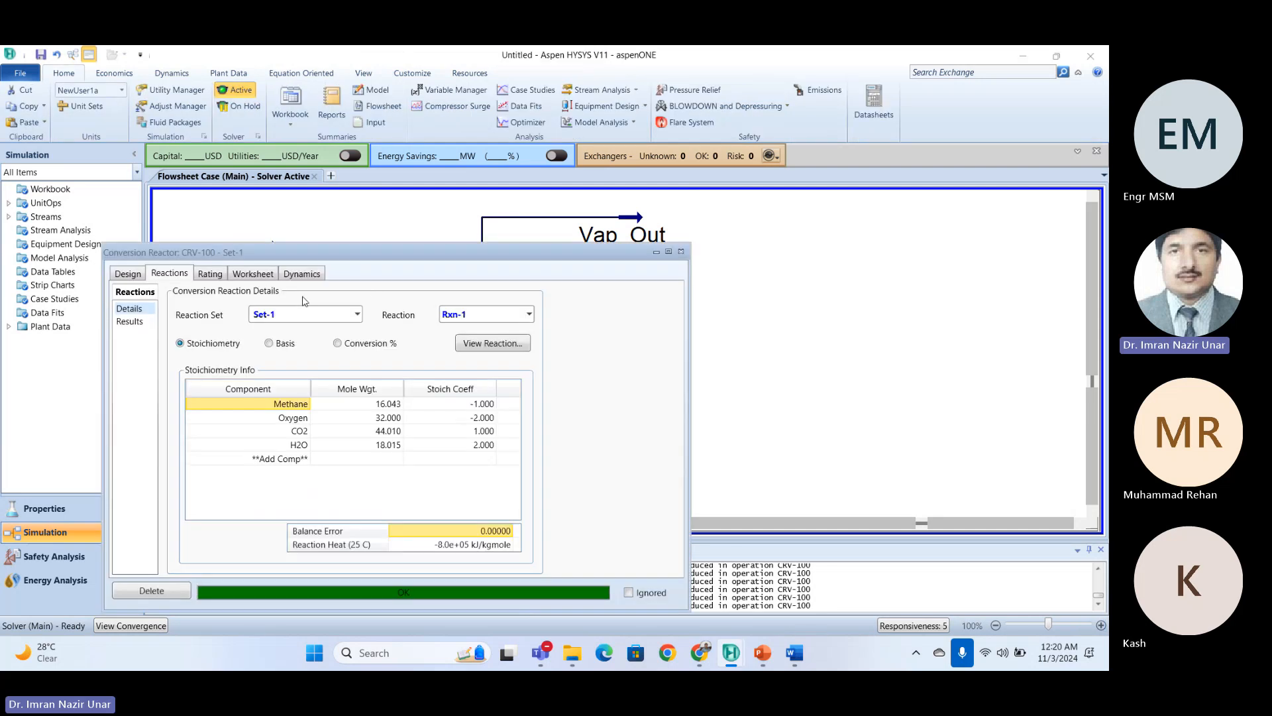
{"action": "left_click", "coordinate": [680, 251]}
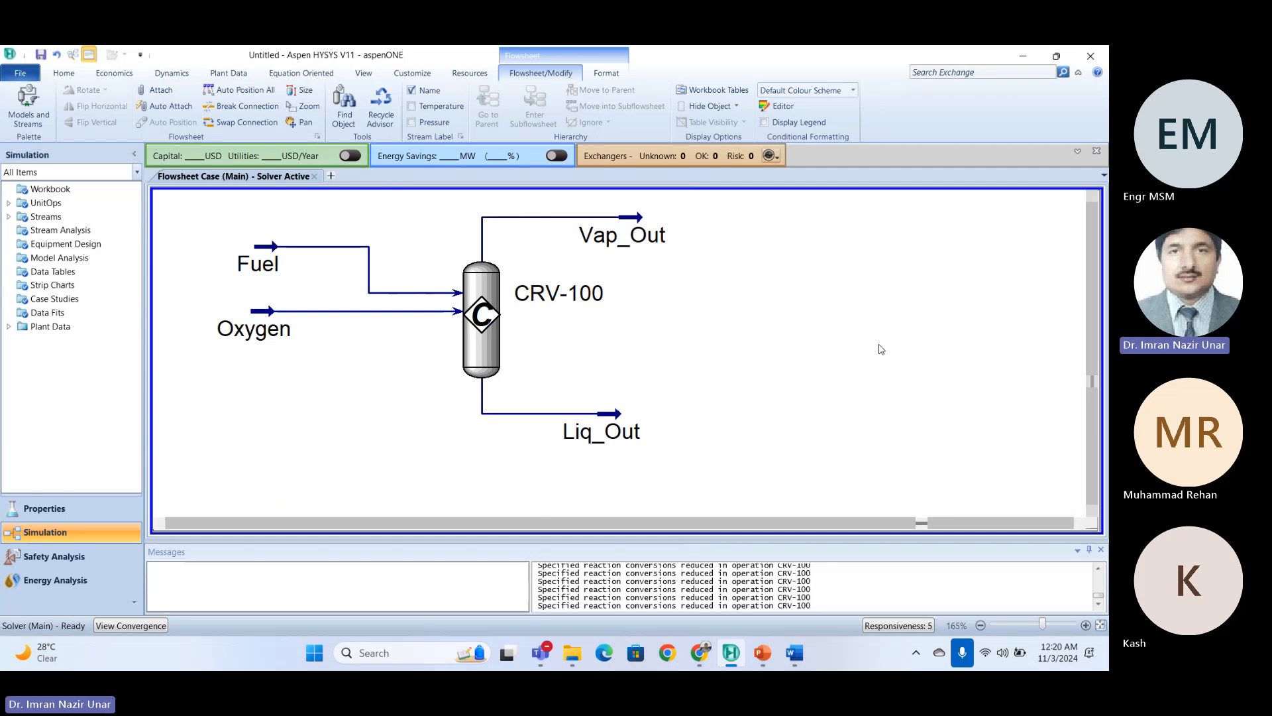
Add a Gibbs reactor to the empty flowsheet area beside the conversion reactor and close the model palette.
{"action": "left_click", "coordinate": [28, 101]}
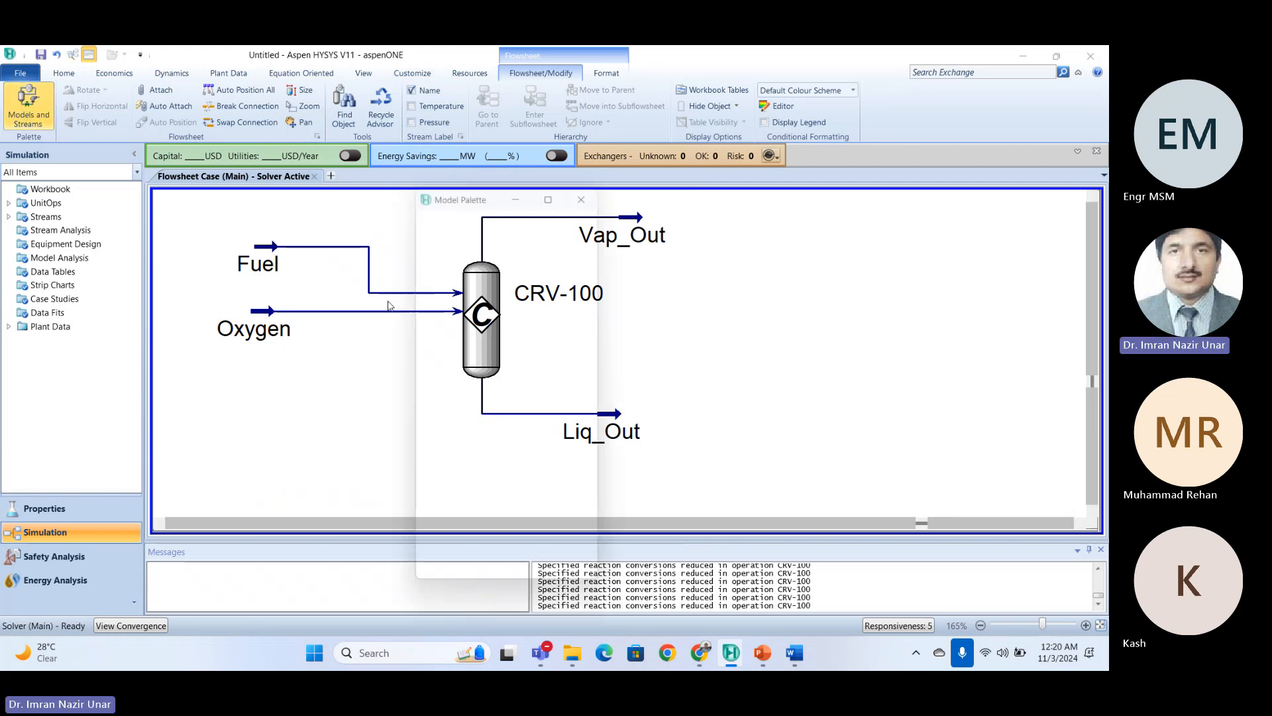
{"action": "left_click", "coordinate": [460, 501]}
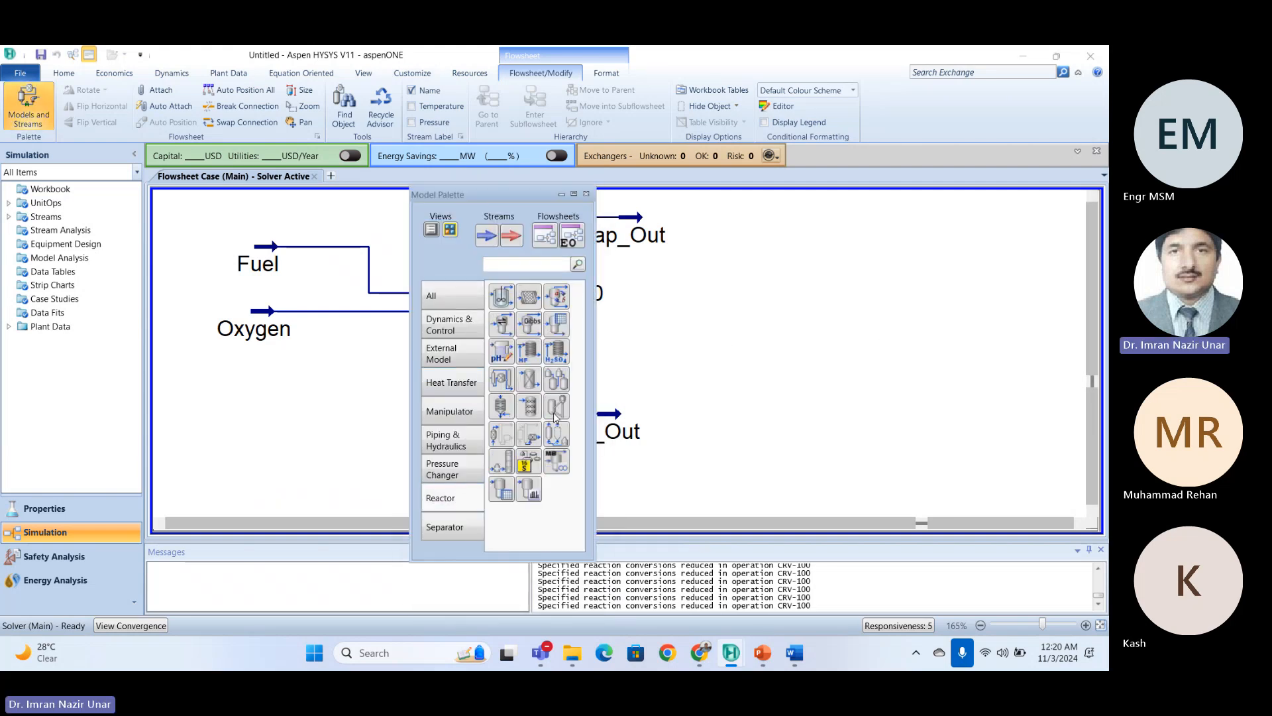
{"action": "left_click_drag", "start_coordinate": [523, 328], "coordinate": [865, 406]}
{"action": "left_click", "coordinate": [585, 194]}
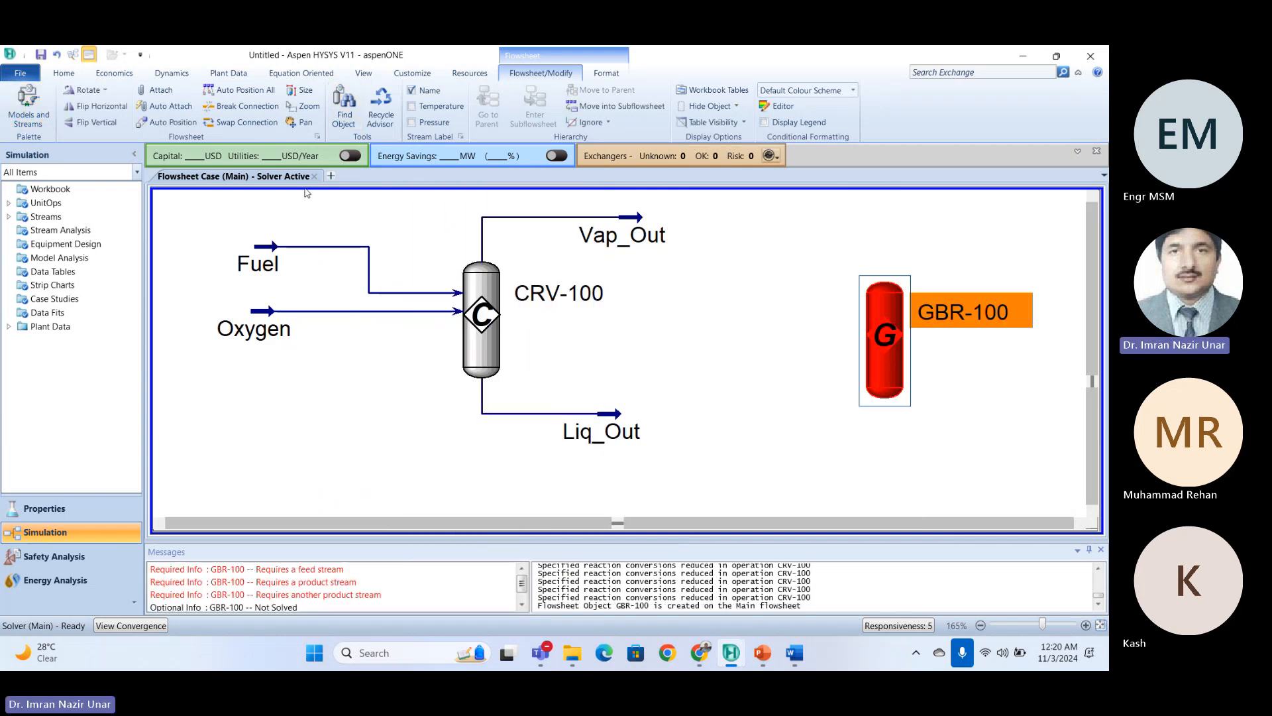
Break the Fuel and Oxygen connections to the conversion reactor and move the Gibbs reactor next to these two streams.
{"action": "left_click", "coordinate": [245, 106]}
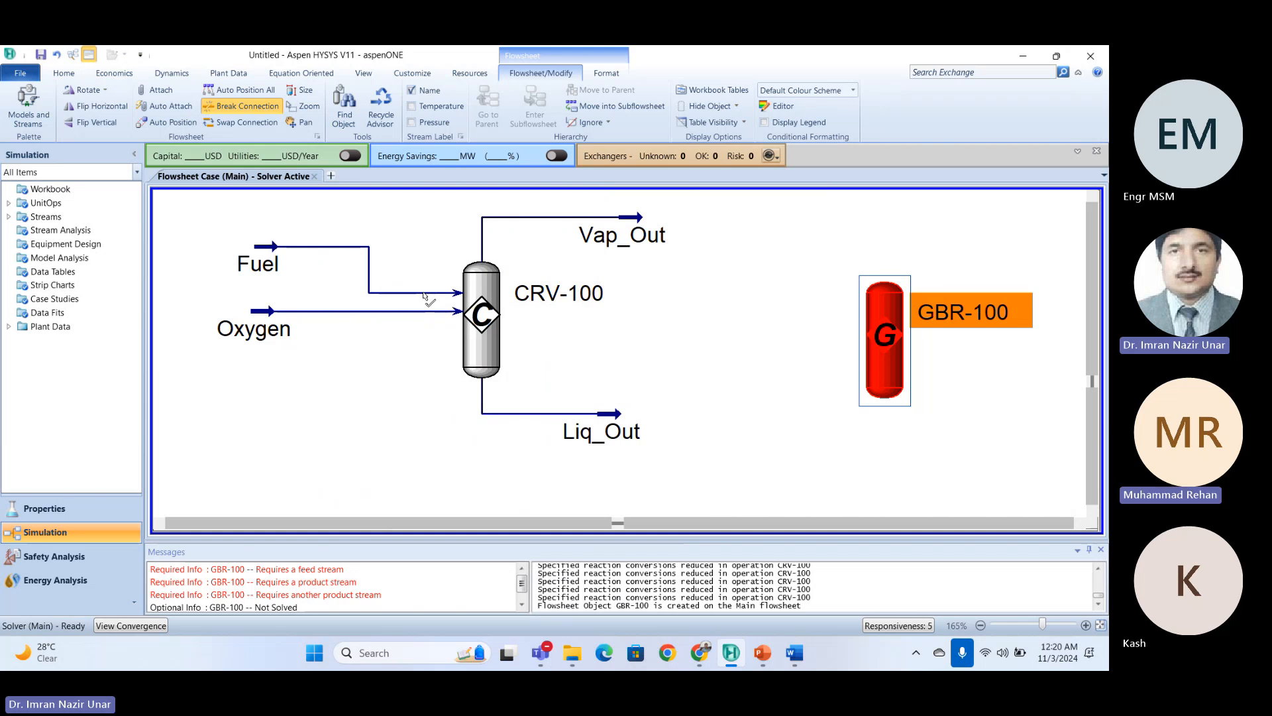
{"action": "left_click", "coordinate": [424, 293]}
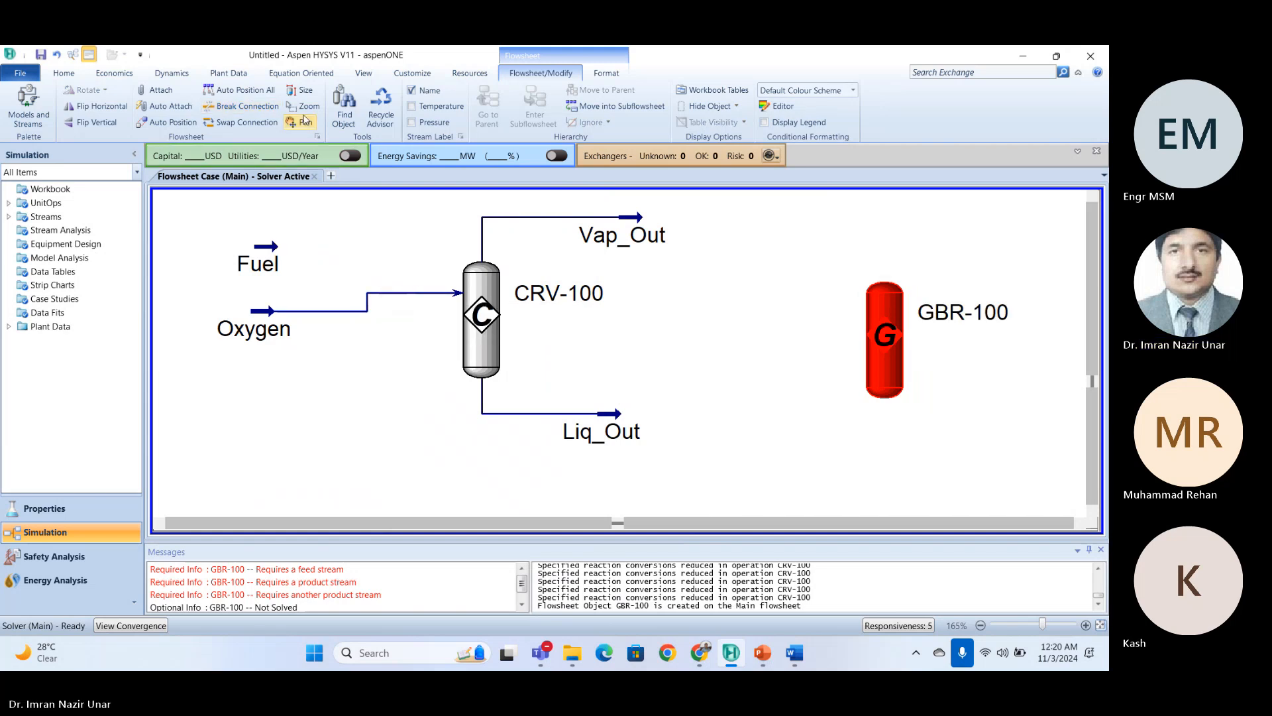
{"action": "left_click", "coordinate": [246, 106]}
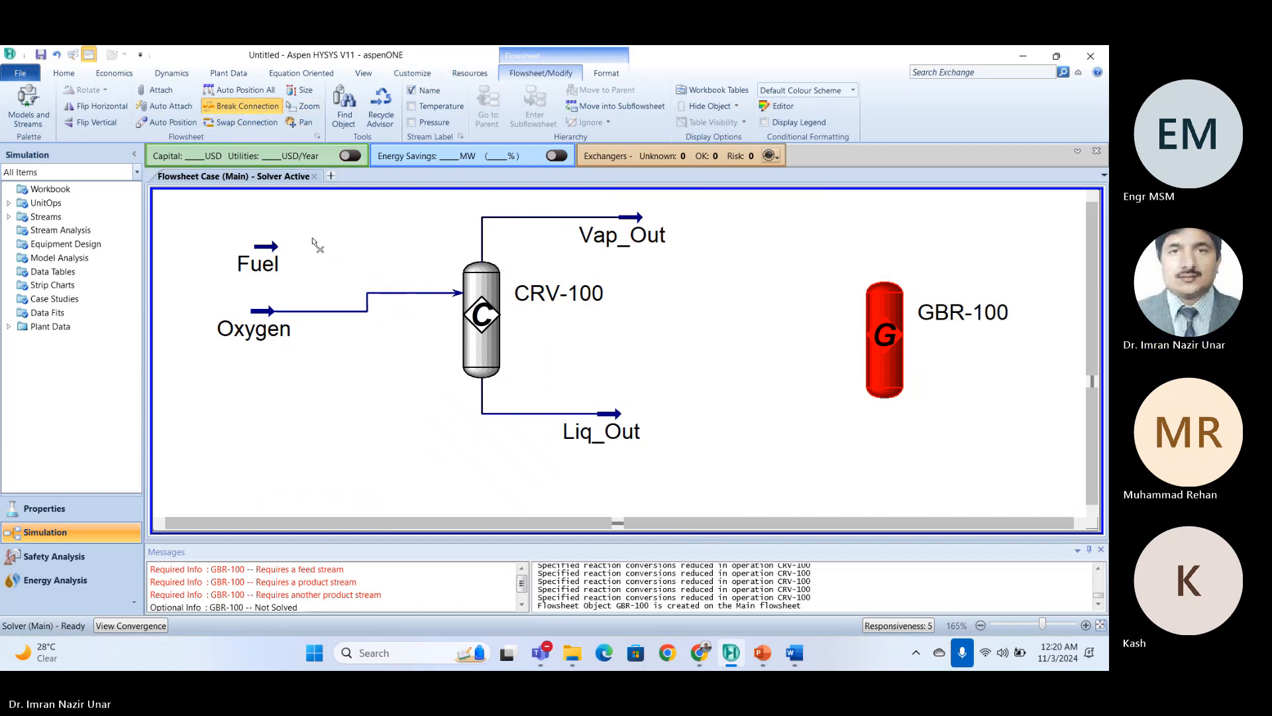
{"action": "left_click", "coordinate": [334, 311]}
{"action": "left_click", "coordinate": [888, 348]}
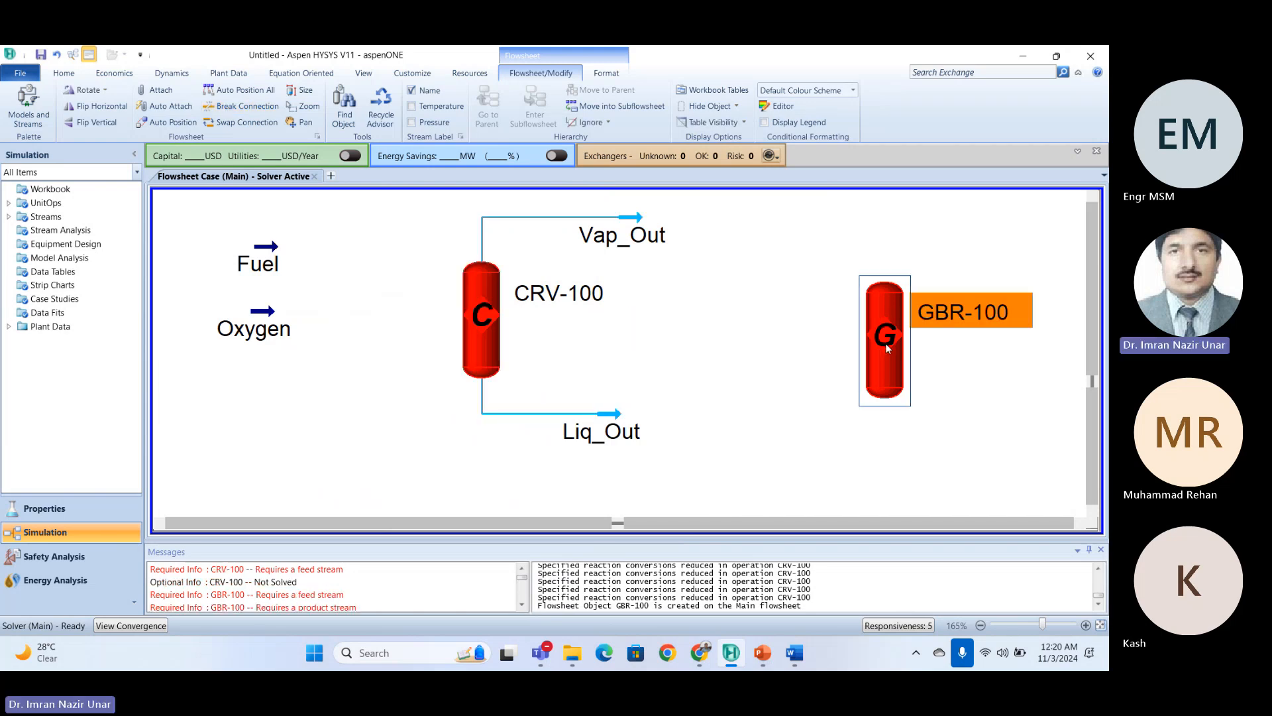
{"action": "left_click_drag", "start_coordinate": [369, 338], "coordinate": [368, 335]}
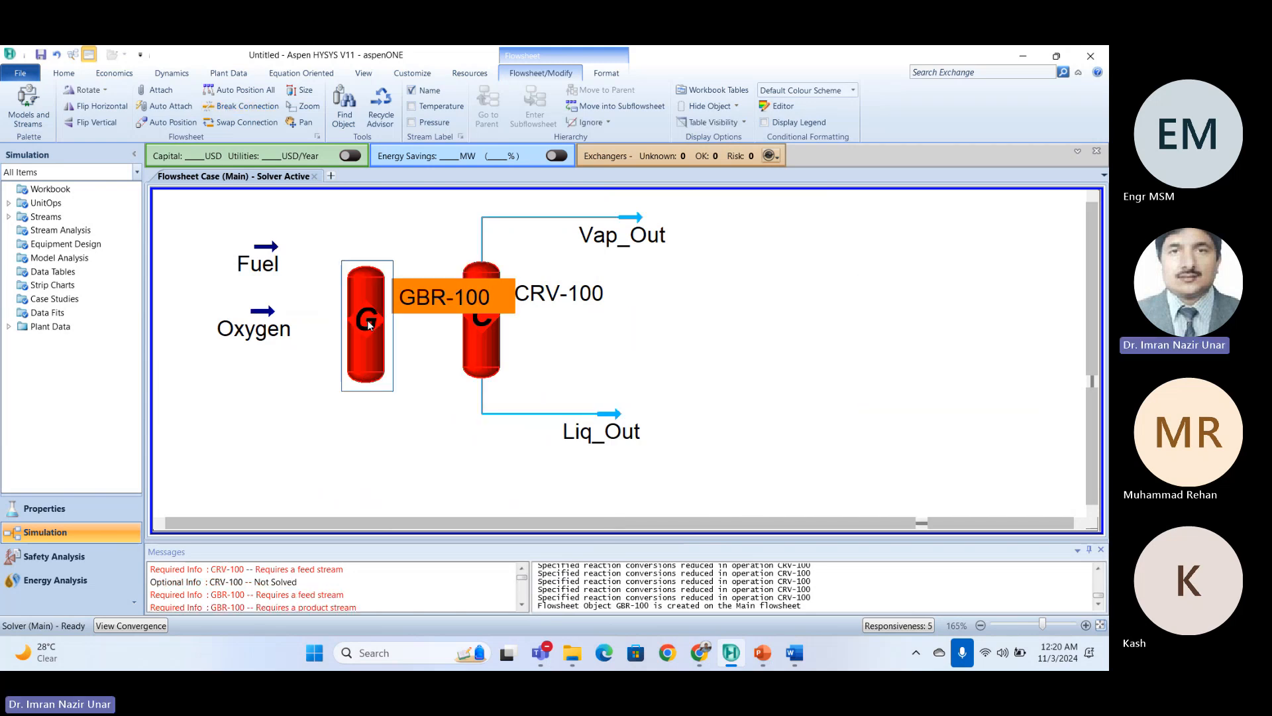
Disconnect Vap_Out and Liq_Out from the conversion reactor and move that reactor aside, beyond the outlet streams.
{"action": "left_click", "coordinate": [484, 328]}
{"action": "left_click", "coordinate": [246, 106]}
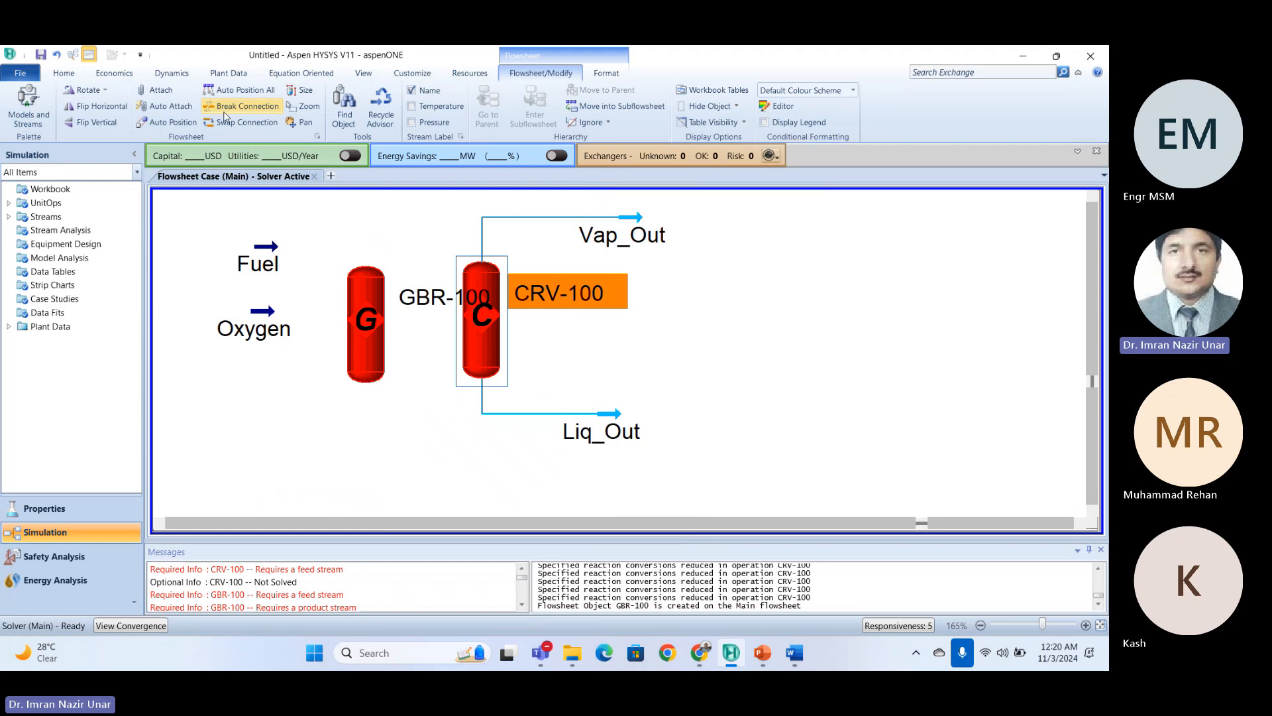
{"action": "left_click", "coordinate": [513, 217]}
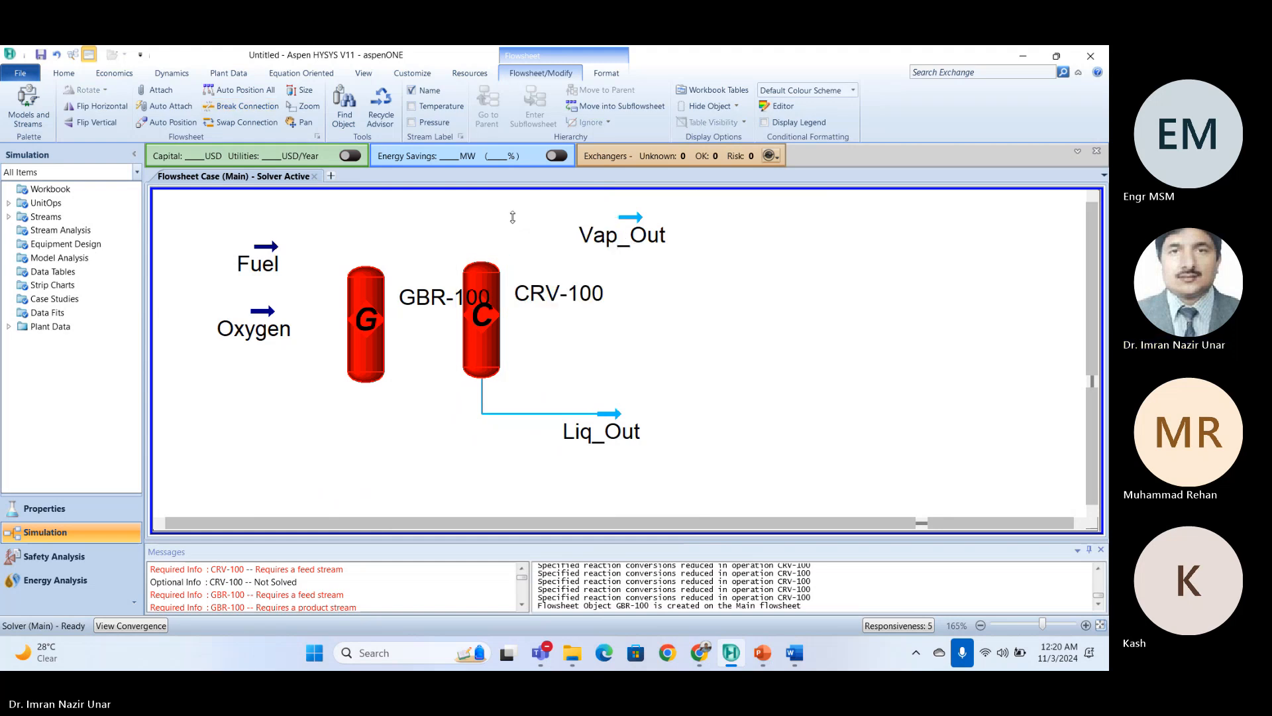
{"action": "left_click", "coordinate": [543, 414]}
{"action": "left_click_drag", "start_coordinate": [768, 329], "coordinate": [879, 334]}
Open the Gibbs reactor's connections and assign the Fuel and Oxygen streams as its inlets.
{"action": "left_click", "coordinate": [367, 317]}
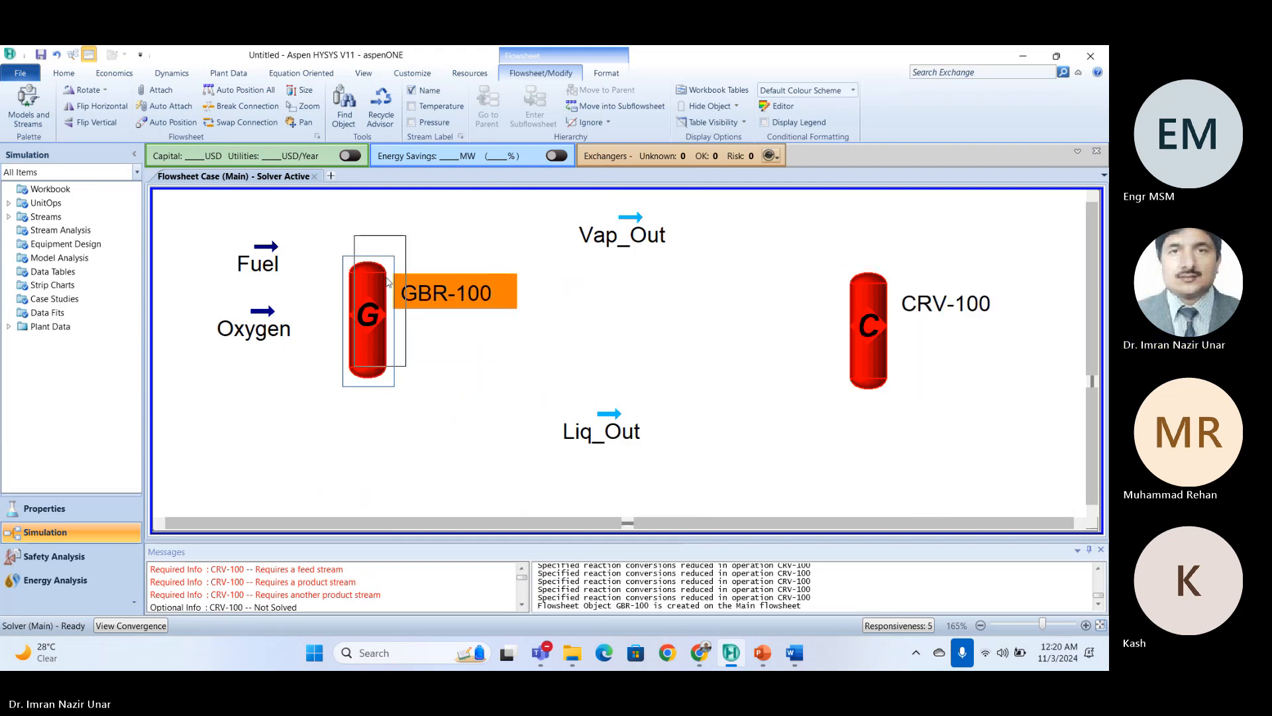
{"action": "double_click", "coordinate": [367, 315]}
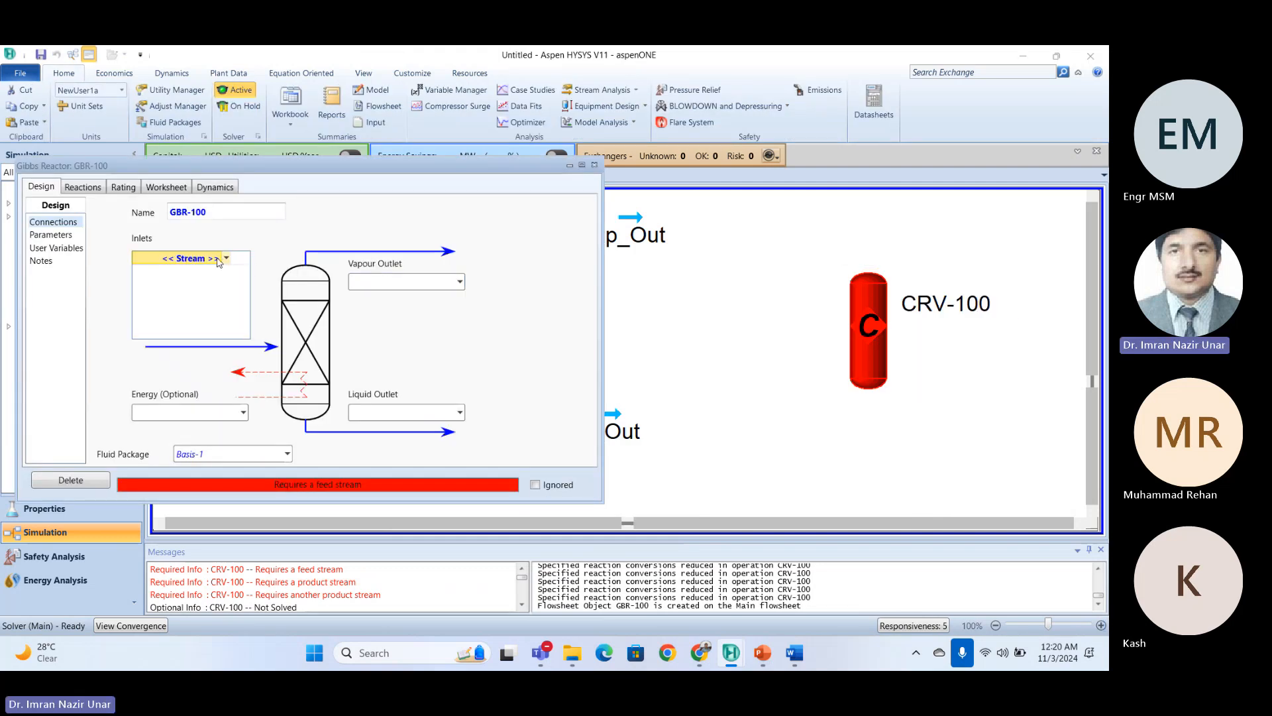
{"action": "left_click", "coordinate": [226, 259]}
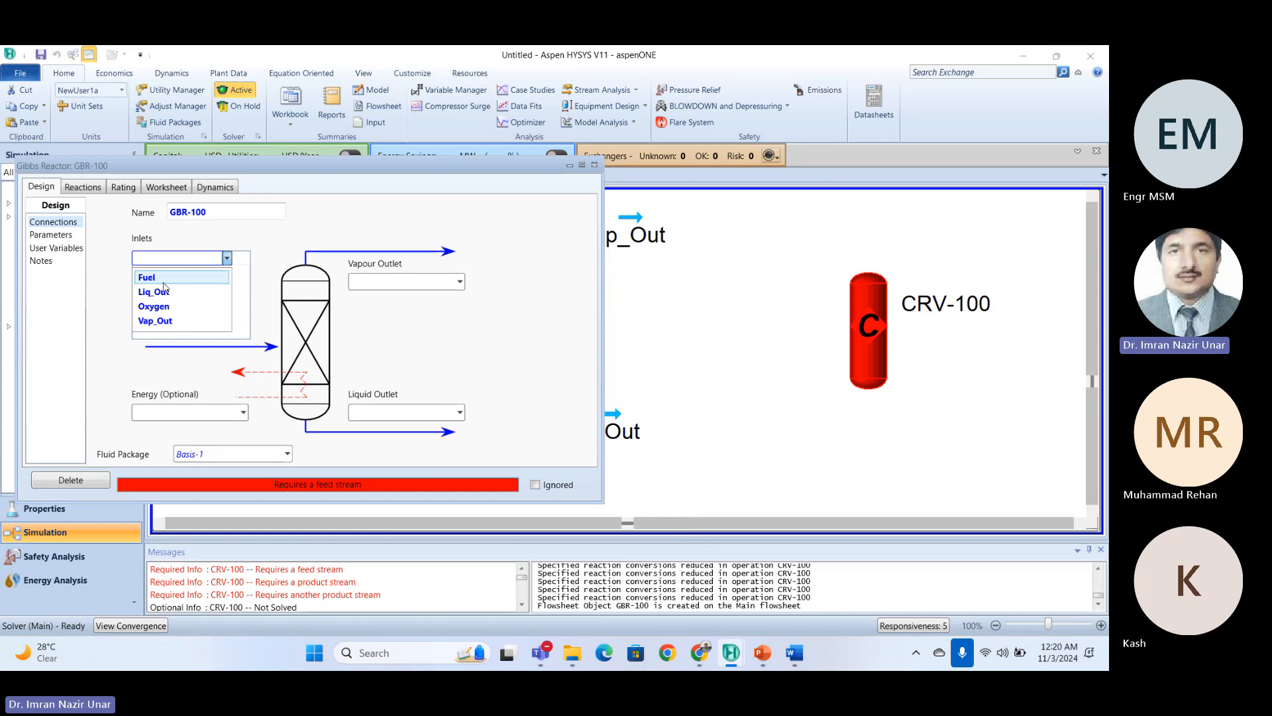
{"action": "left_click", "coordinate": [226, 277]}
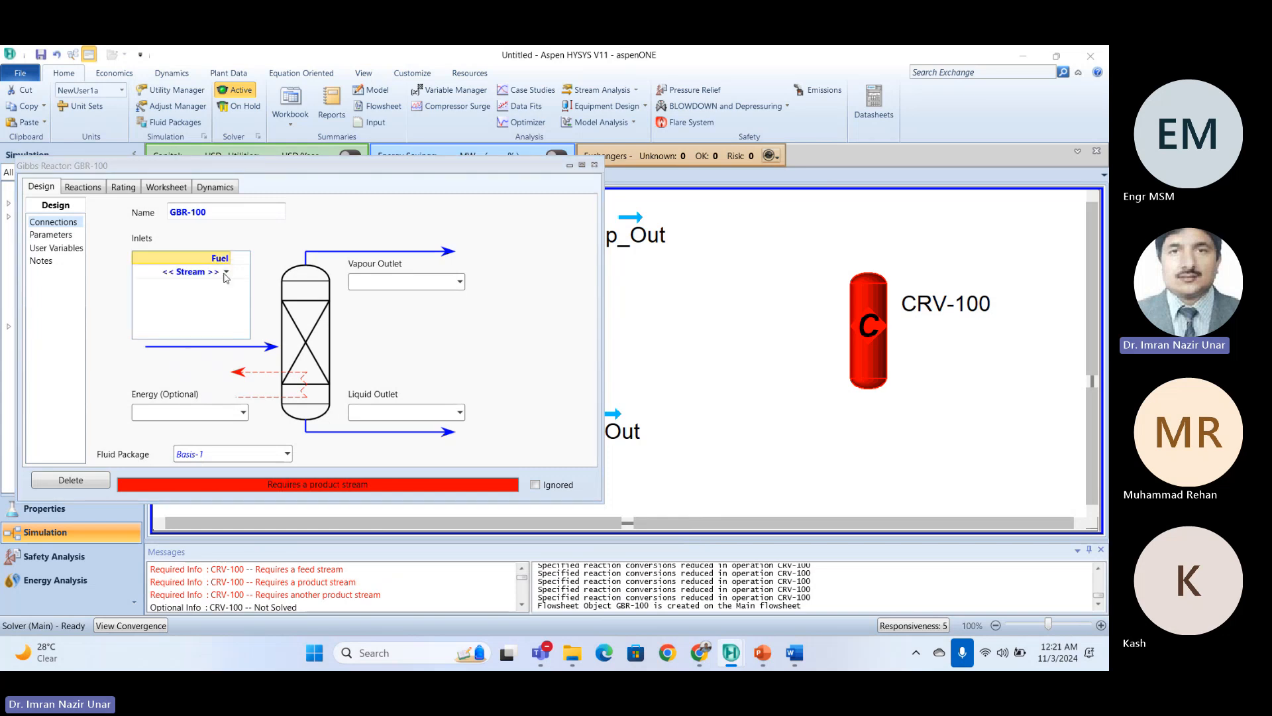
{"action": "left_click", "coordinate": [226, 274]}
{"action": "left_click", "coordinate": [159, 302]}
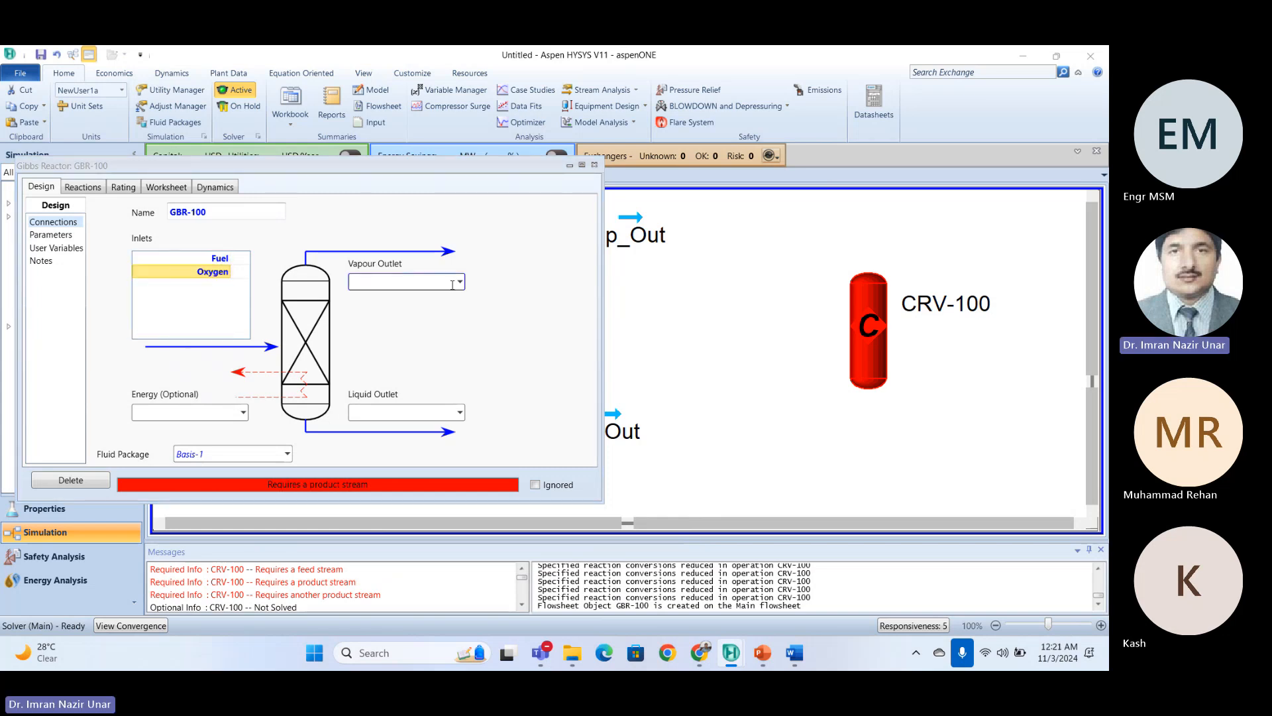
Assign Vap_Out as the Gibbs reactor's vapour outlet and Liq_Out as its liquid outlet.
{"action": "left_click", "coordinate": [459, 283]}
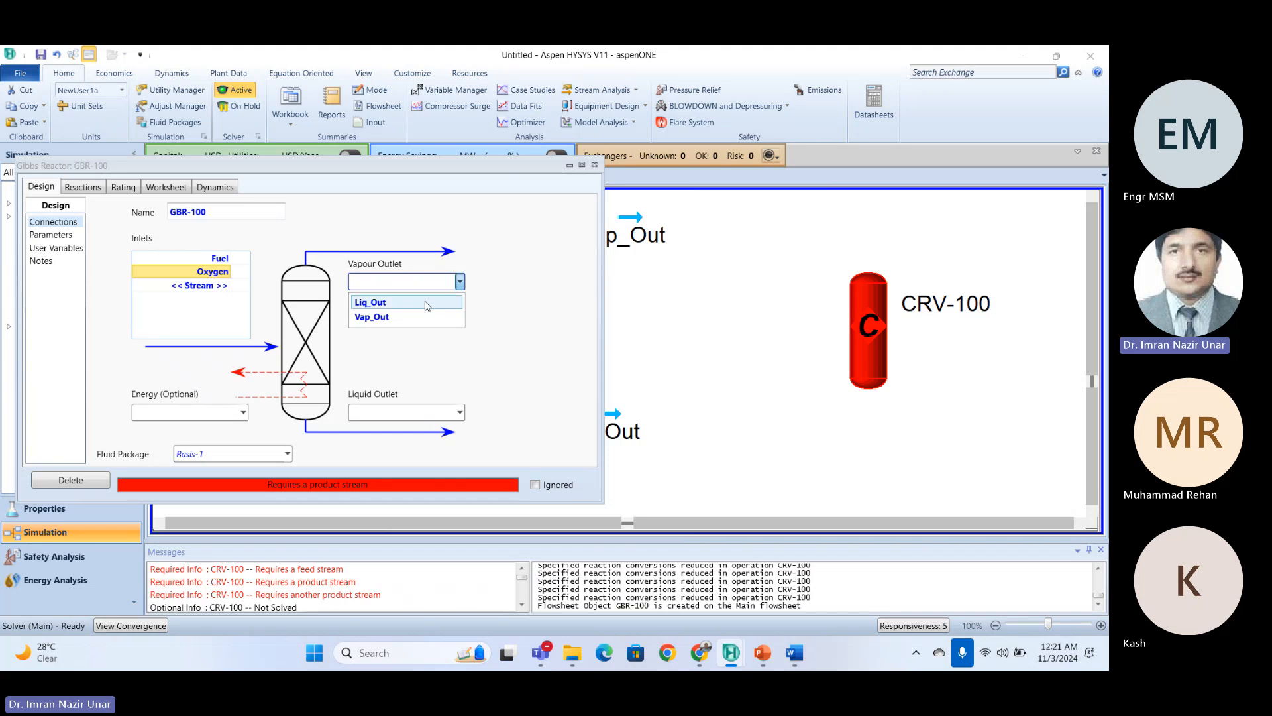
{"action": "left_click", "coordinate": [423, 318]}
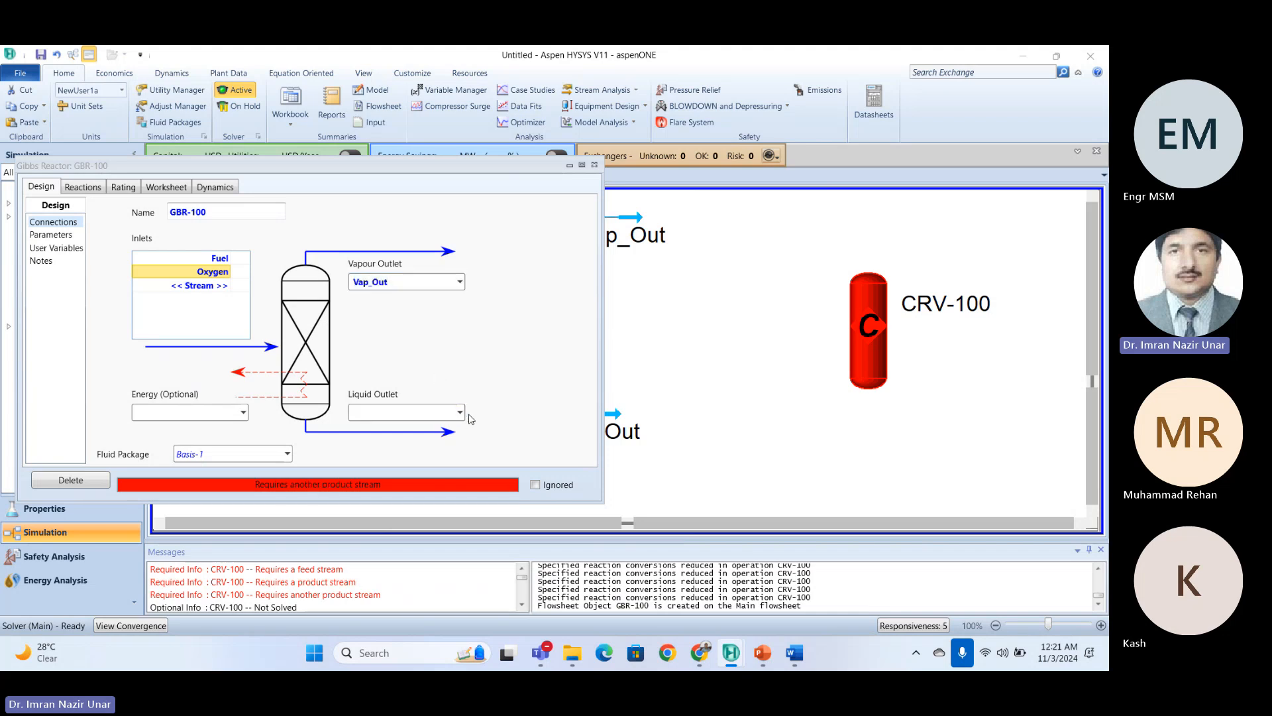
{"action": "left_click", "coordinate": [460, 412]}
{"action": "left_click", "coordinate": [411, 432]}
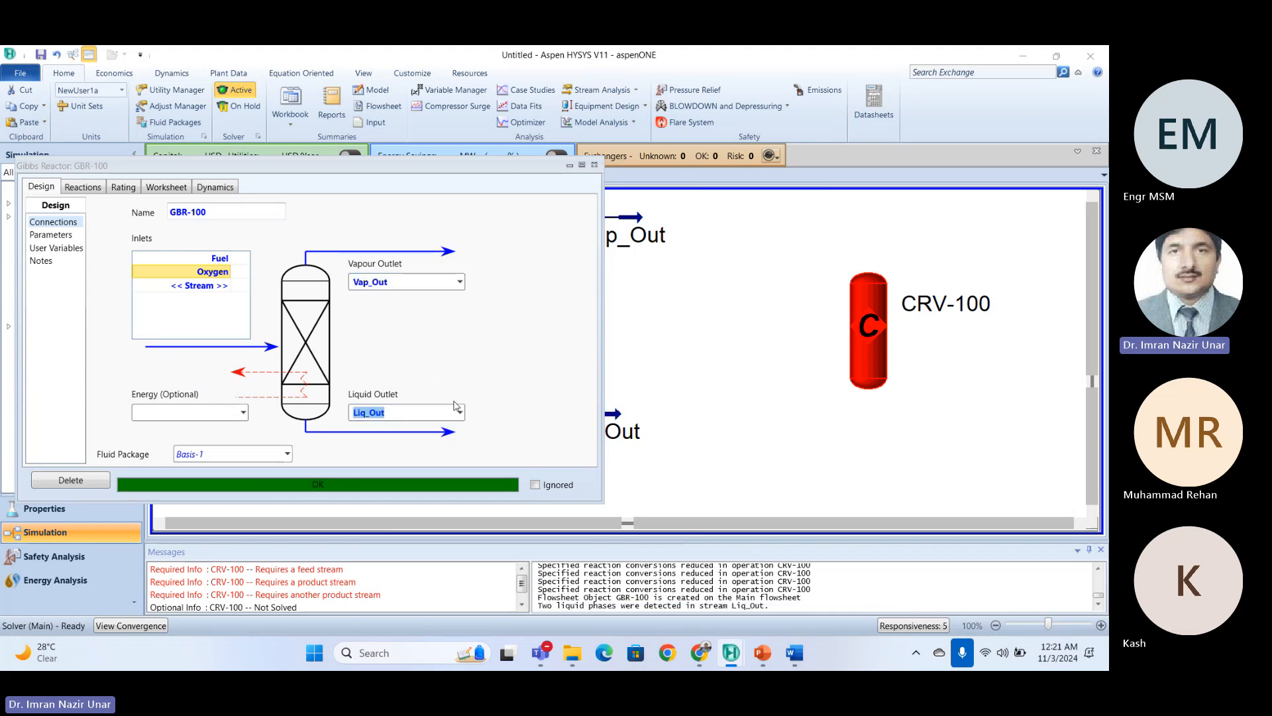
Review the Gibbs reactor's overall reaction type and solving options, and close its property window.
{"action": "left_click_drag", "start_coordinate": [381, 167], "coordinate": [531, 187]}
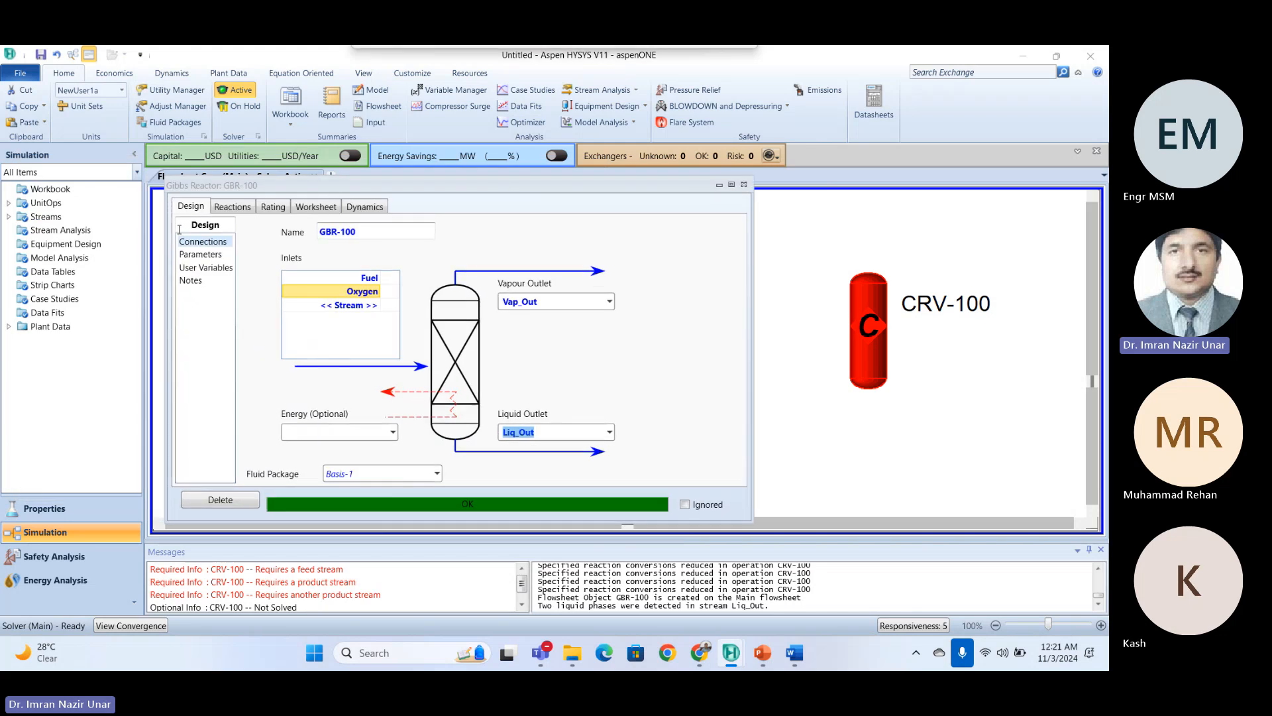
{"action": "left_click", "coordinate": [233, 208]}
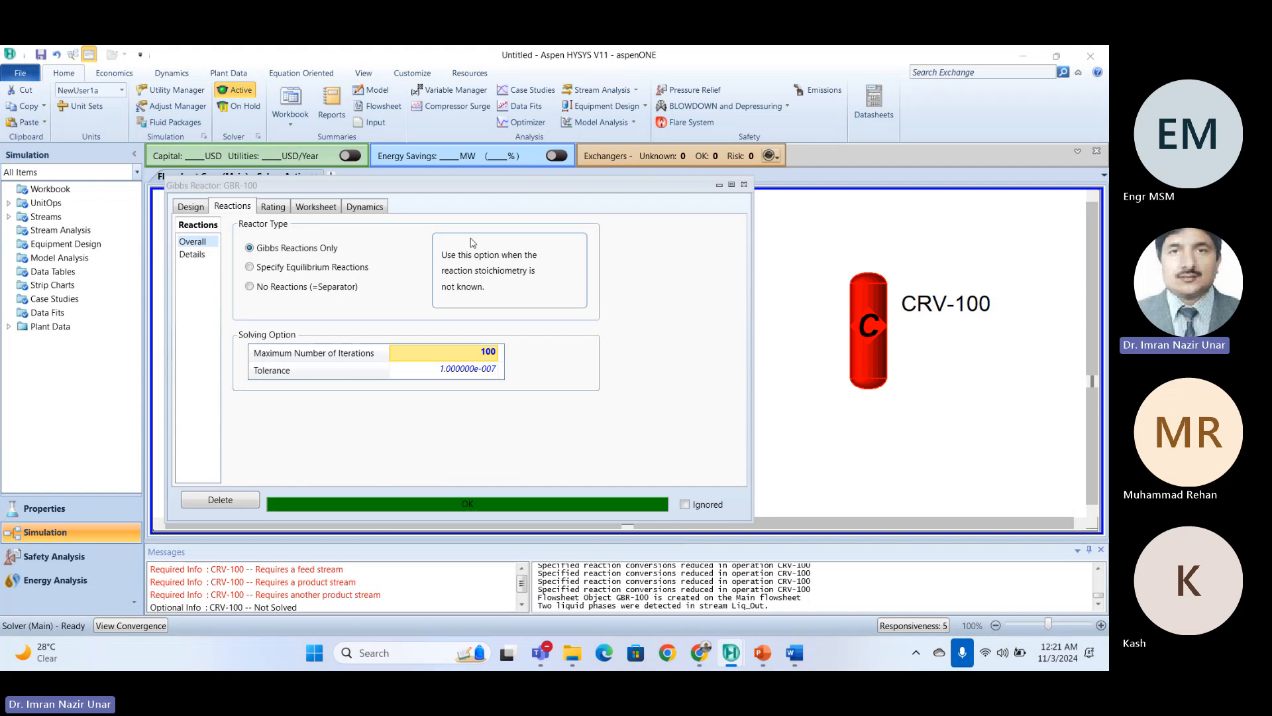
{"action": "left_click", "coordinate": [744, 184]}
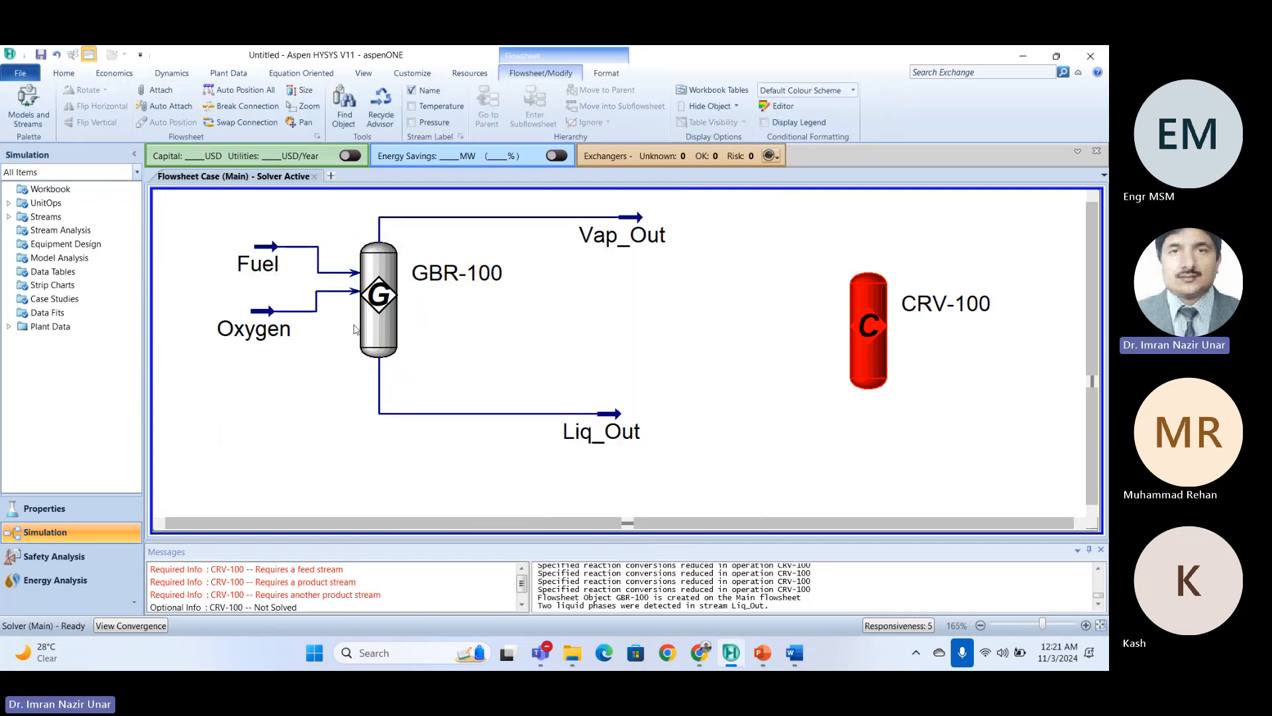
Examine the composition and conditions of the Vap_Out stream, especially its temperature, and close the stream window.
{"action": "double_click", "coordinate": [638, 224]}
{"action": "left_click", "coordinate": [94, 266]}
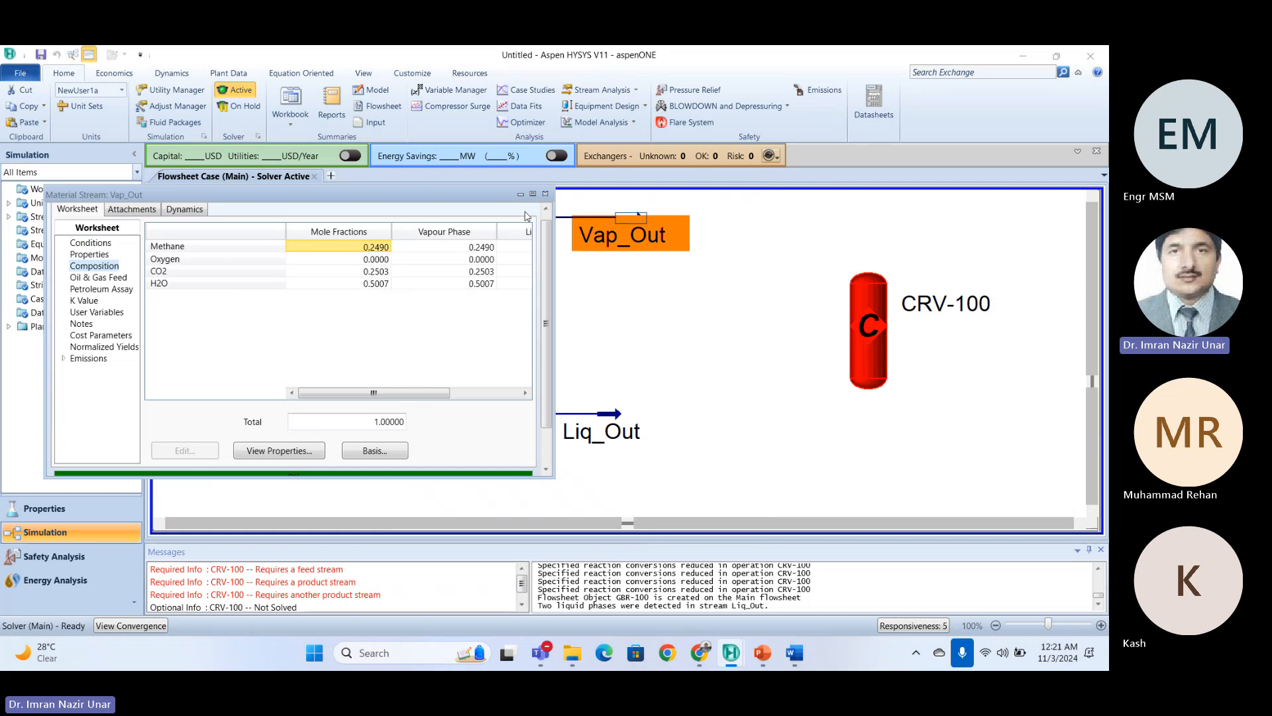
{"action": "left_click", "coordinate": [545, 195]}
{"action": "double_click", "coordinate": [630, 218]}
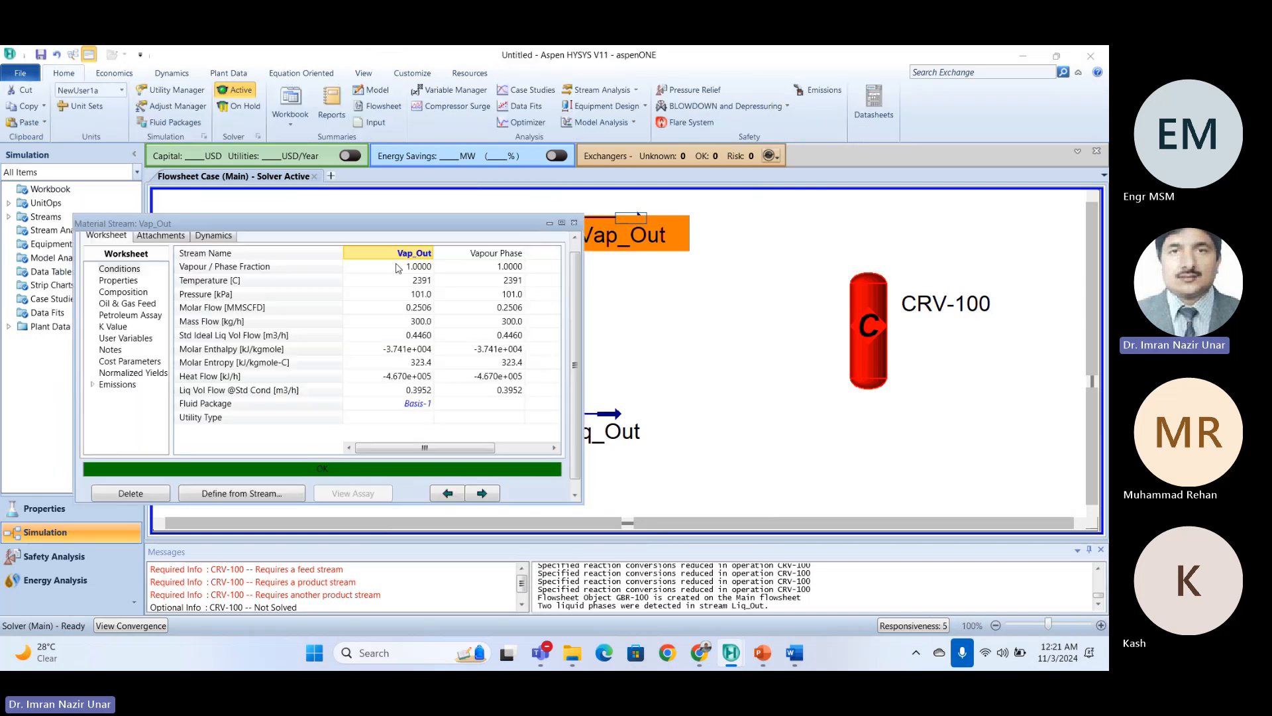
{"action": "left_click", "coordinate": [142, 292]}
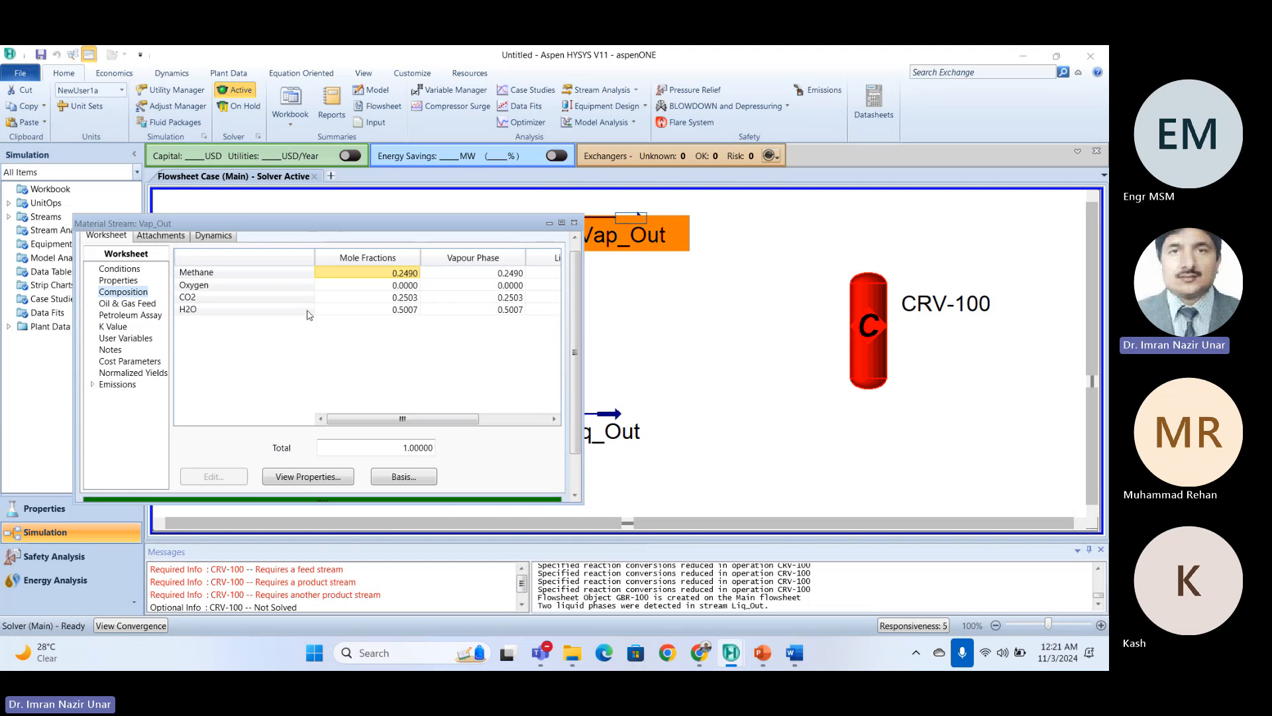
{"action": "left_click", "coordinate": [114, 269]}
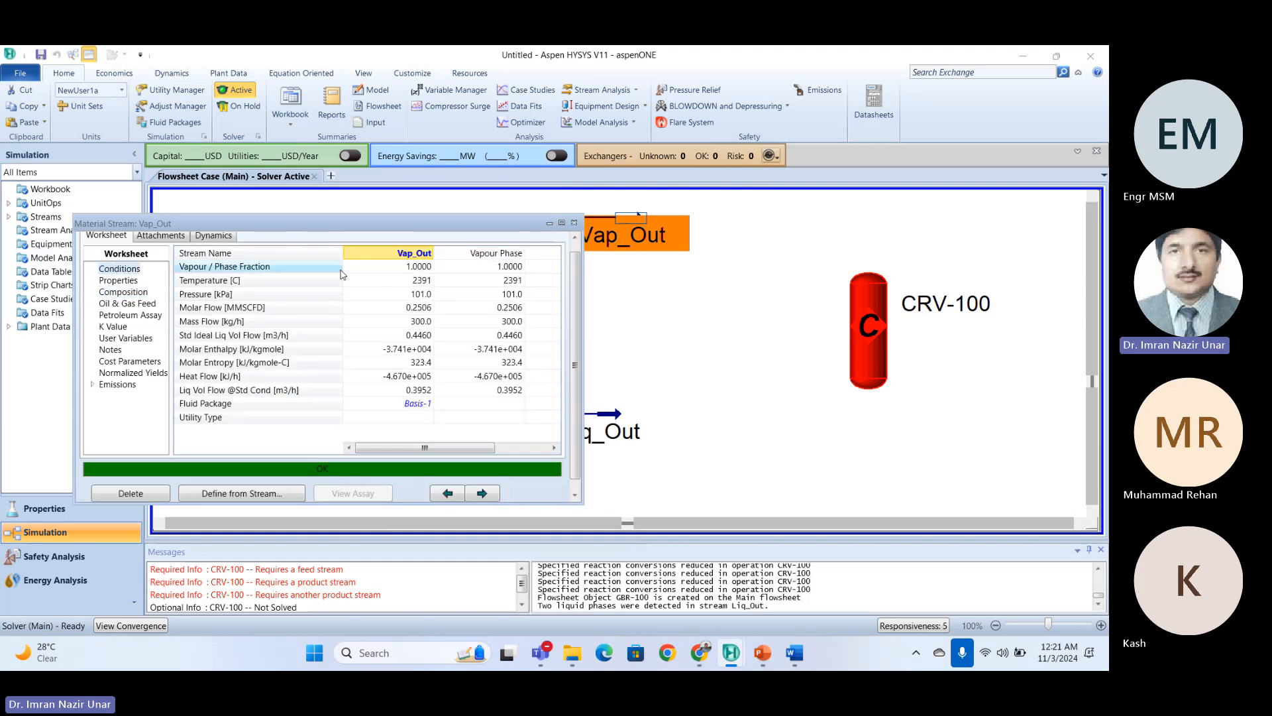
{"action": "mouse_move", "coordinate": [427, 288]}
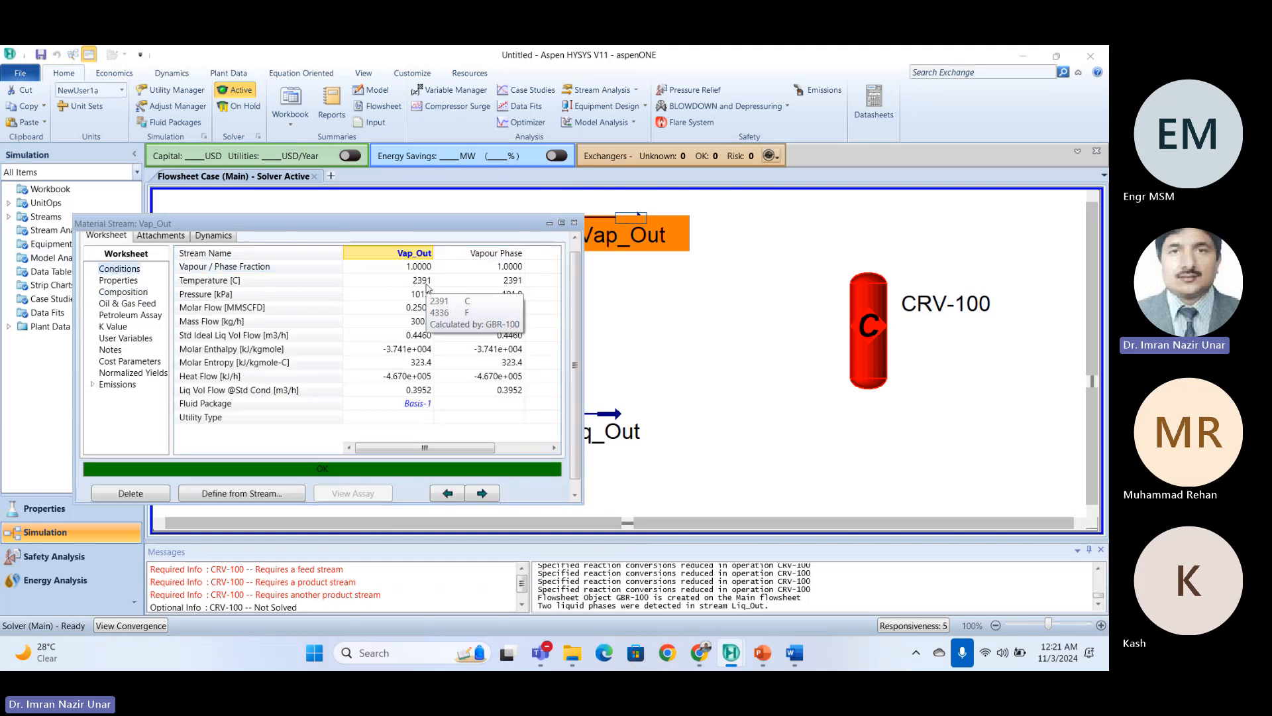
{"action": "left_click", "coordinate": [574, 222]}
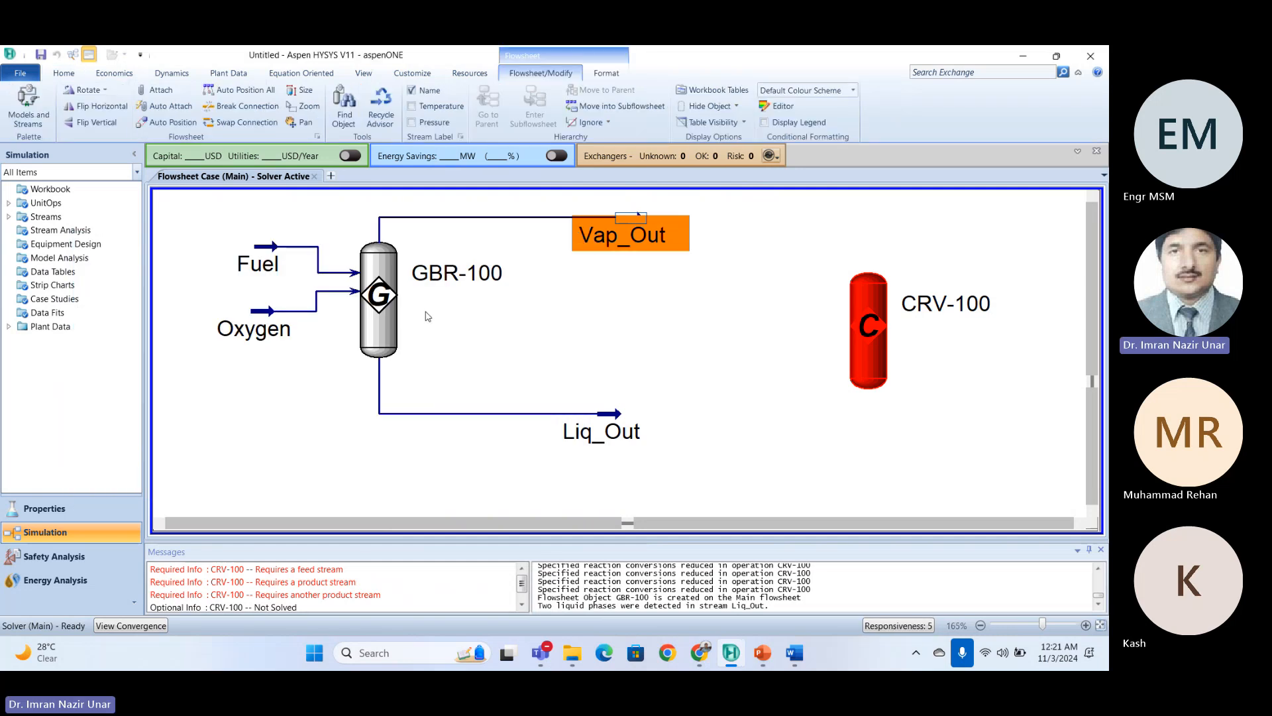
{"action": "mouse_move", "coordinate": [379, 305]}
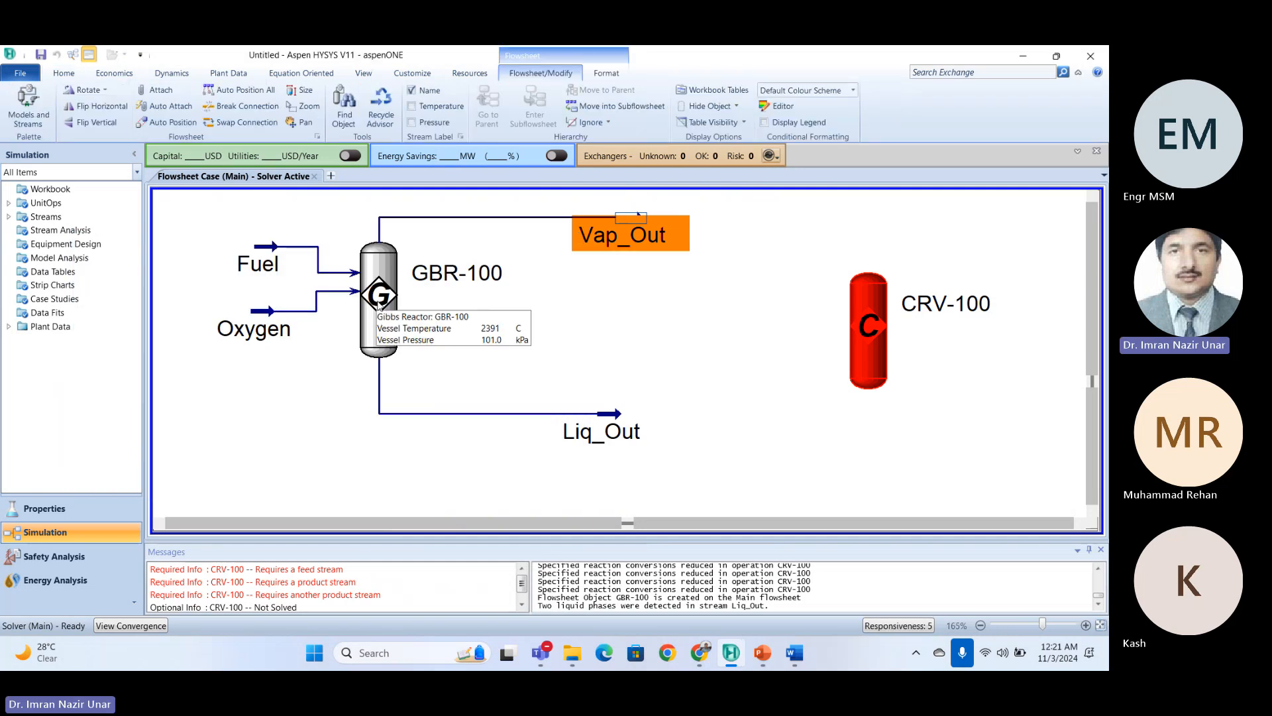
{"action": "left_click", "coordinate": [253, 259]}
{"action": "left_click", "coordinate": [278, 257]}
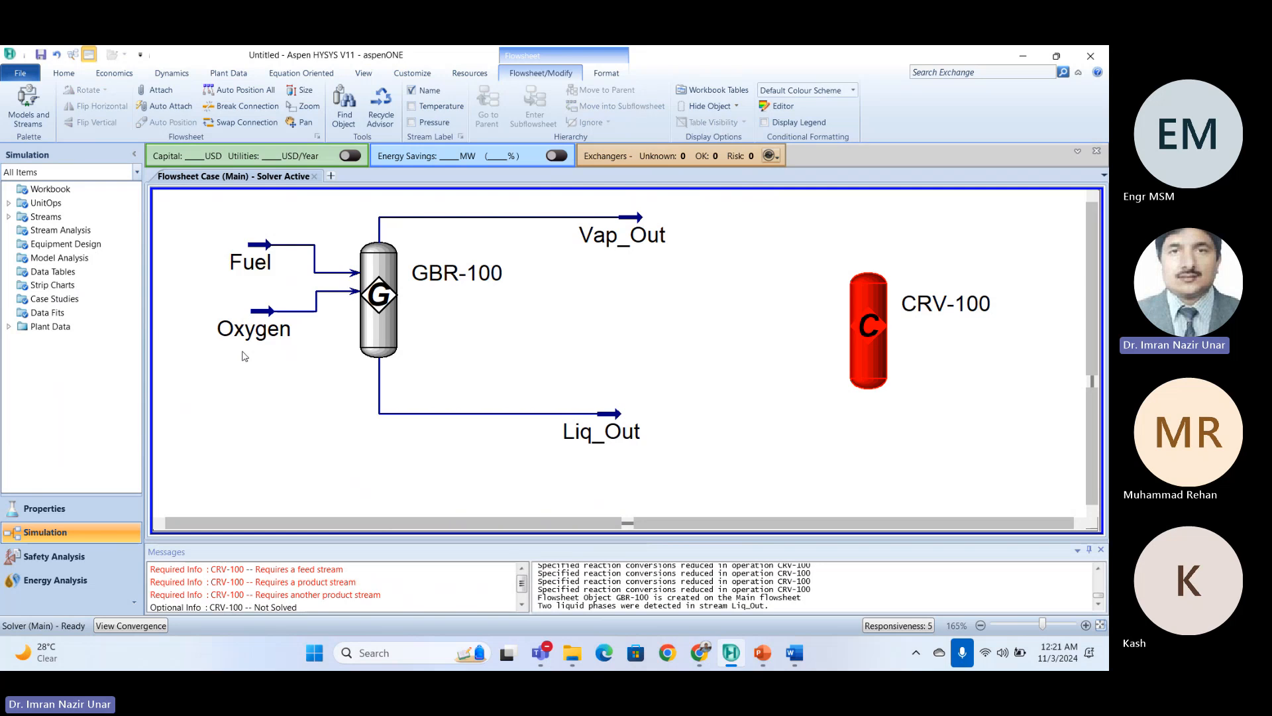
{"action": "mouse_move", "coordinate": [276, 252]}
{"action": "mouse_move", "coordinate": [631, 220]}
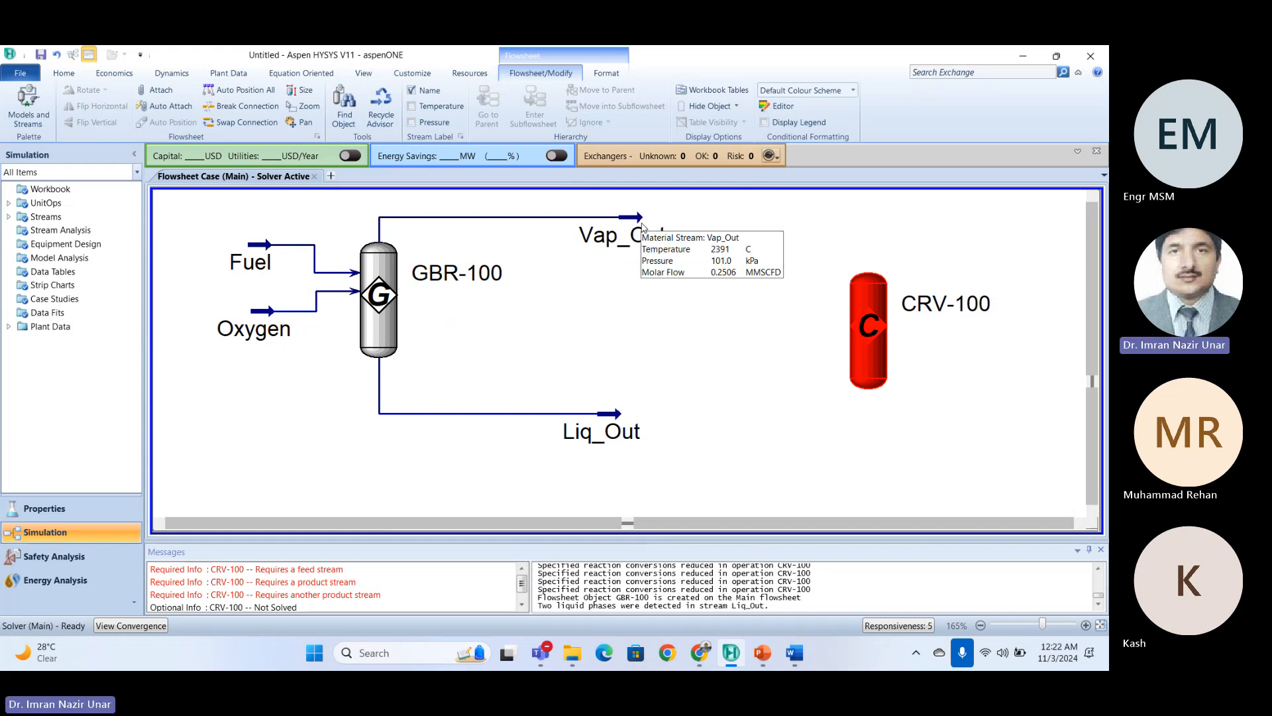
{"action": "mouse_move", "coordinate": [393, 294]}
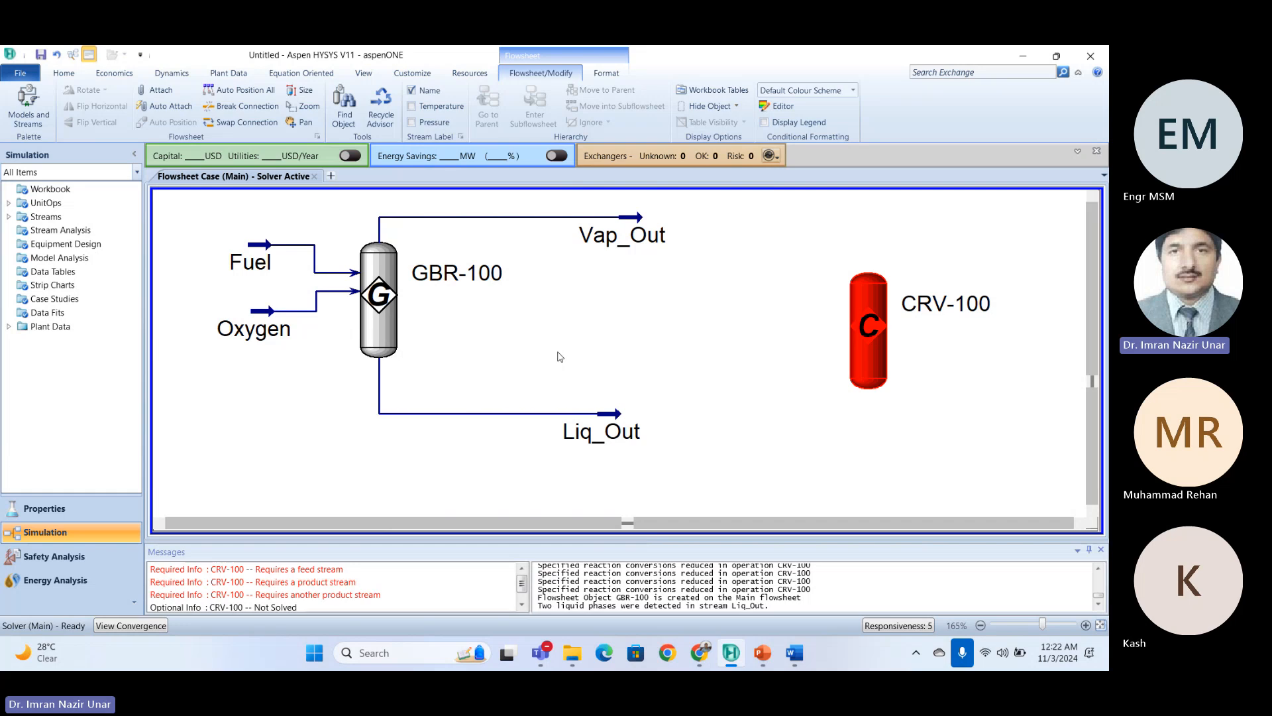
{"action": "mouse_move", "coordinate": [366, 312]}
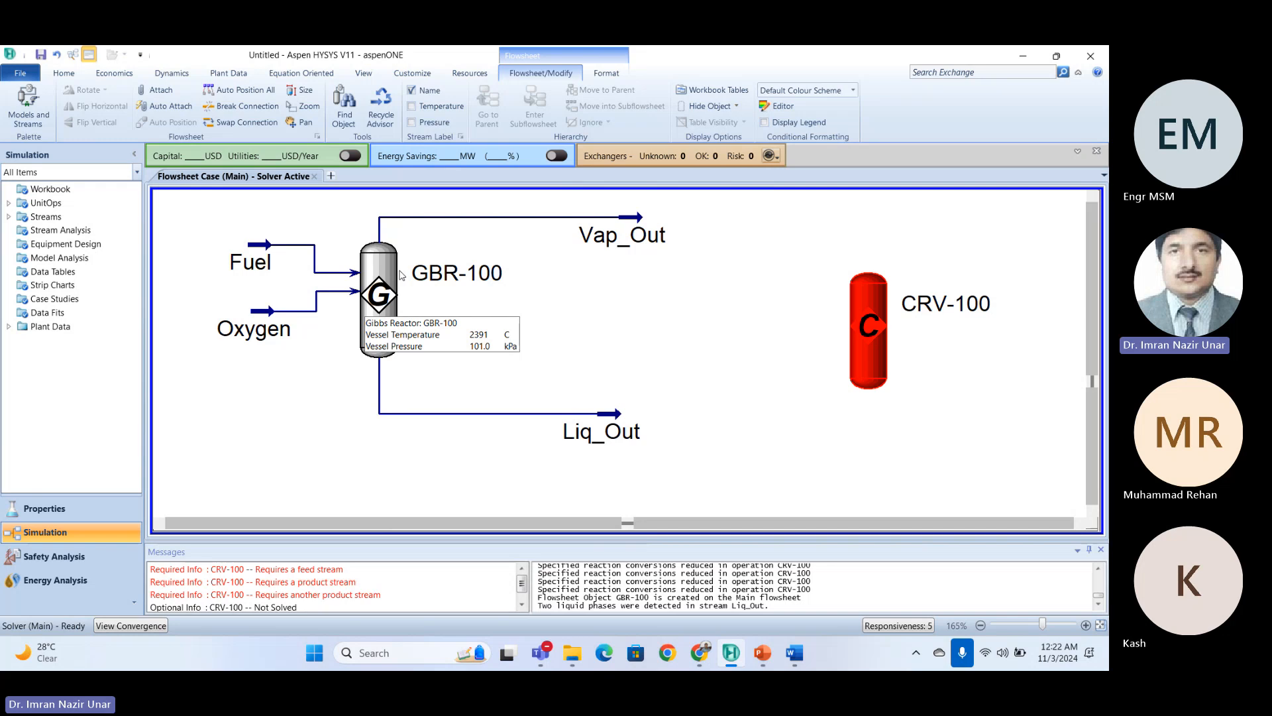
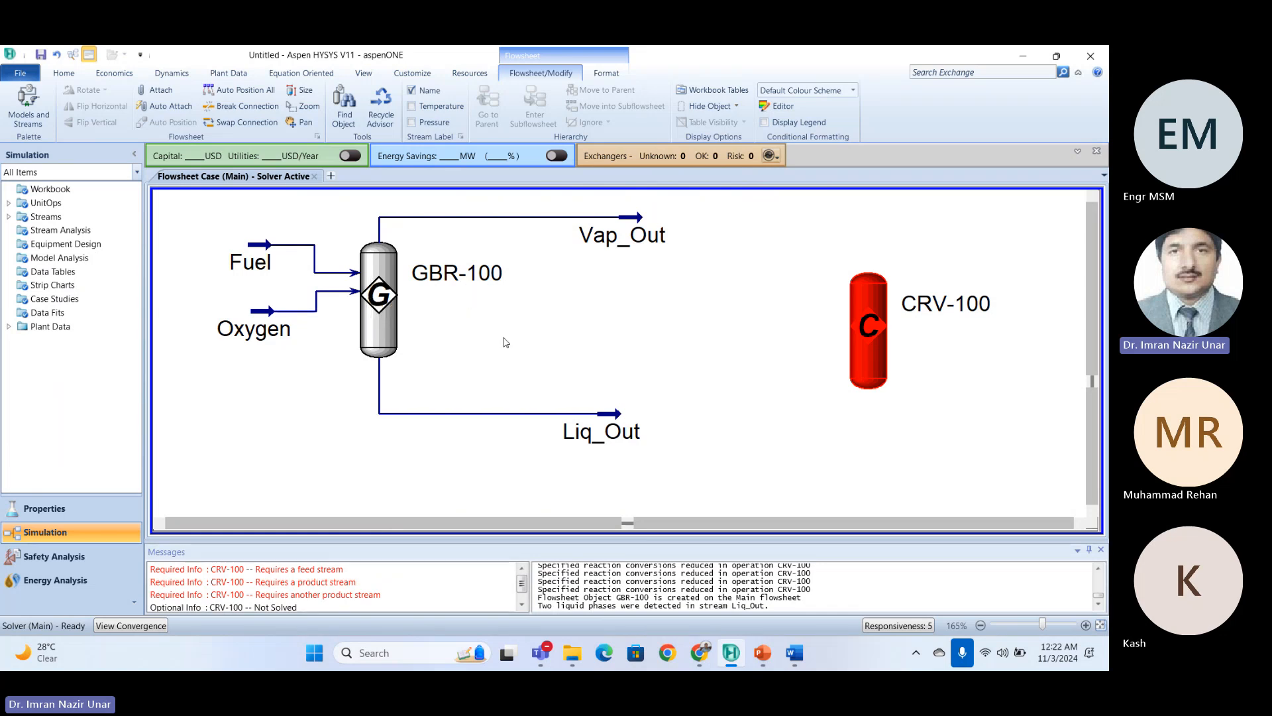
{"action": "mouse_move", "coordinate": [547, 654]}
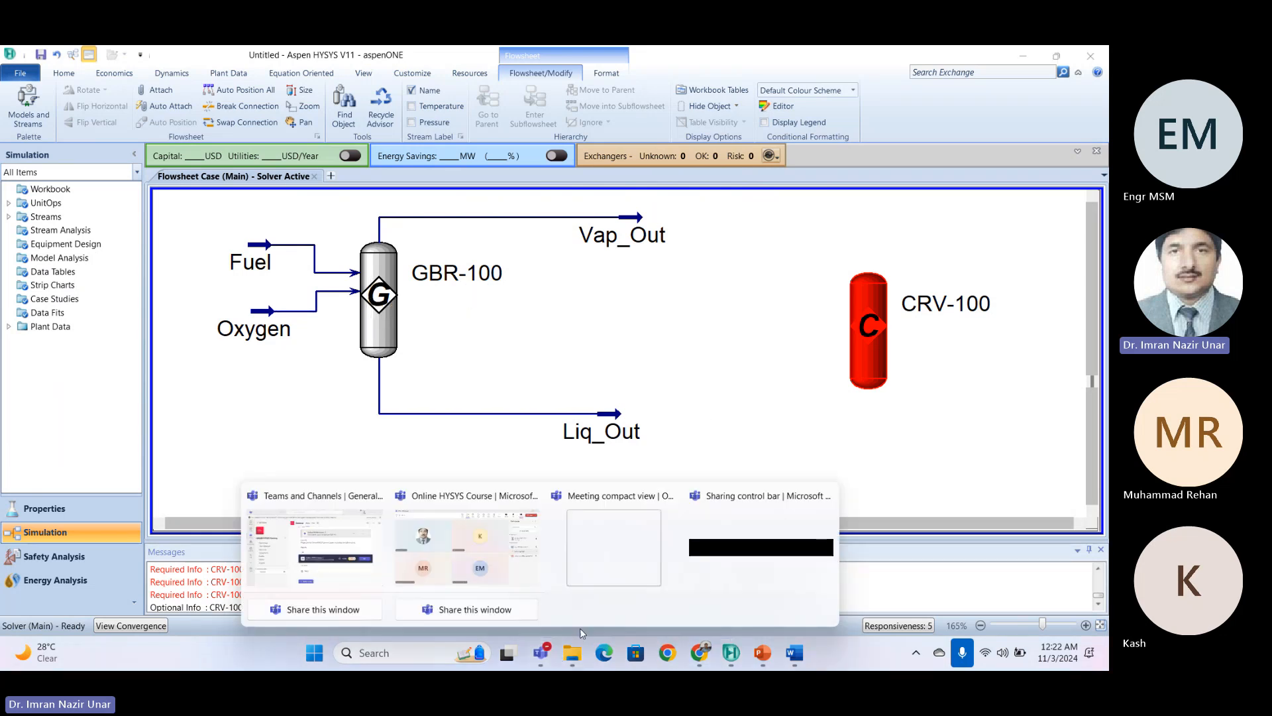
{"action": "left_click", "coordinate": [394, 559]}
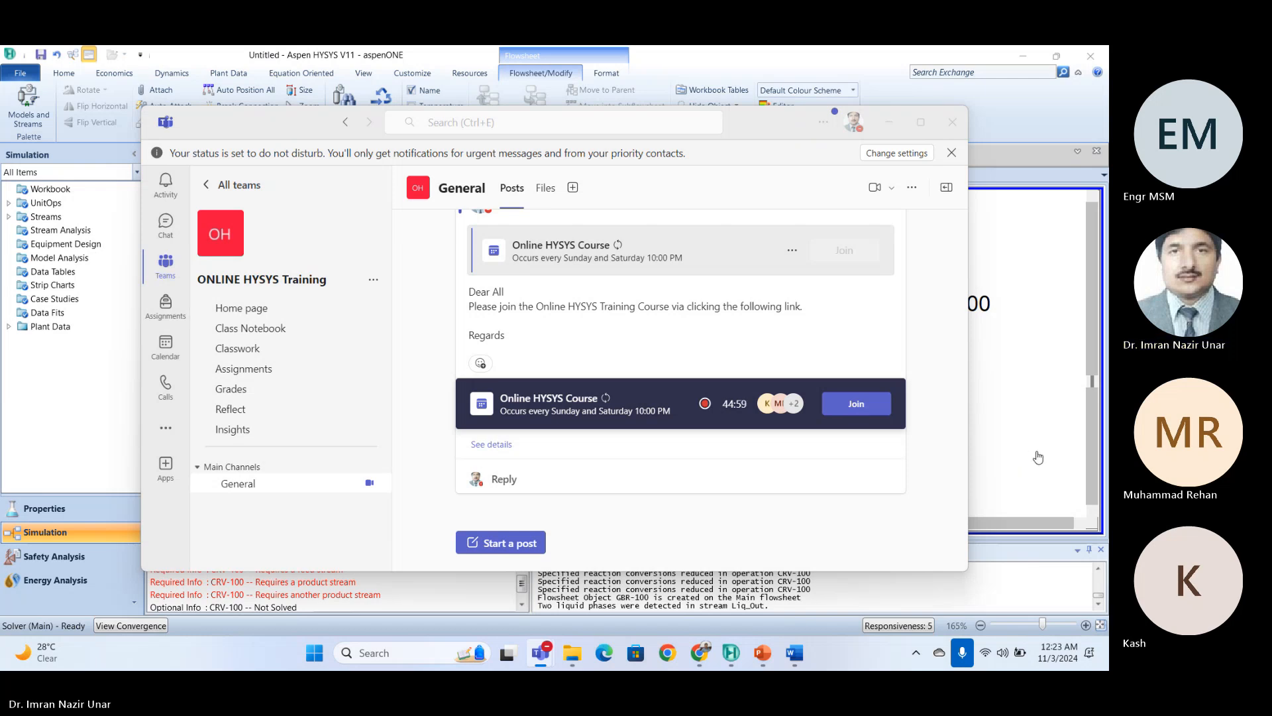
{"action": "left_click", "coordinate": [889, 123]}
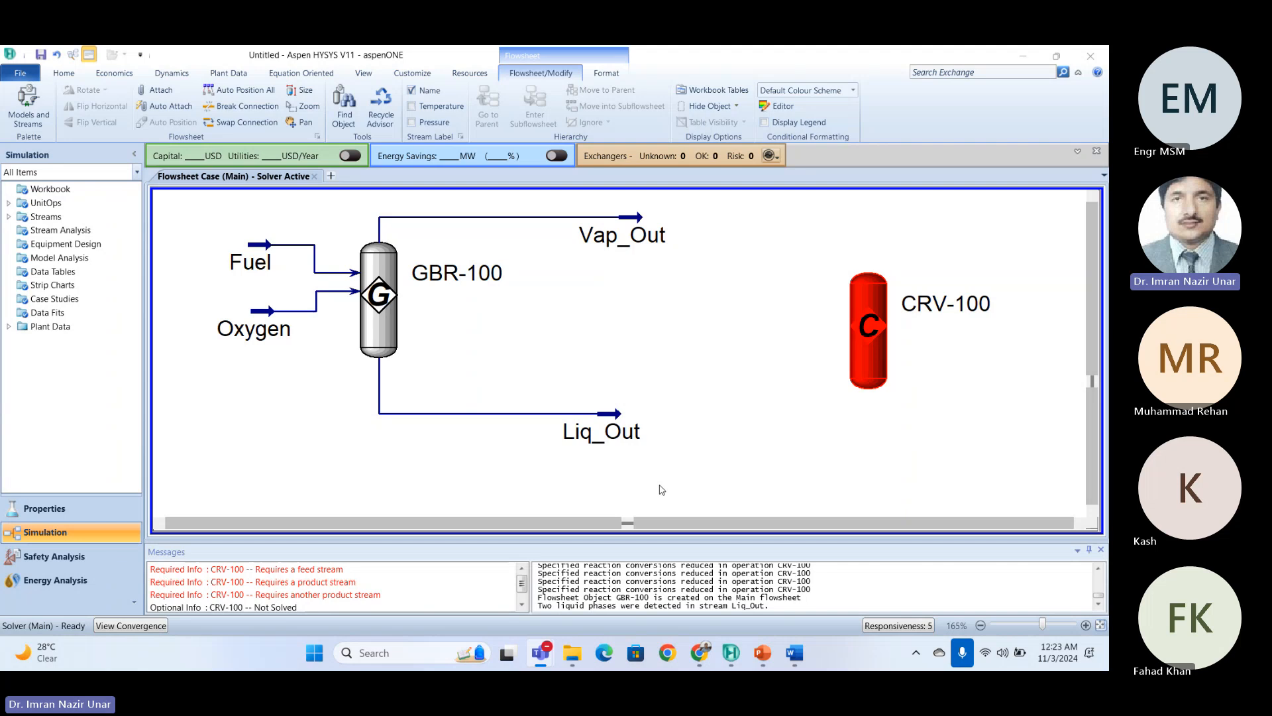
Try to add an Equilibrium reaction to reaction set Set-1 in the Properties environment.
{"action": "left_click", "coordinate": [44, 509]}
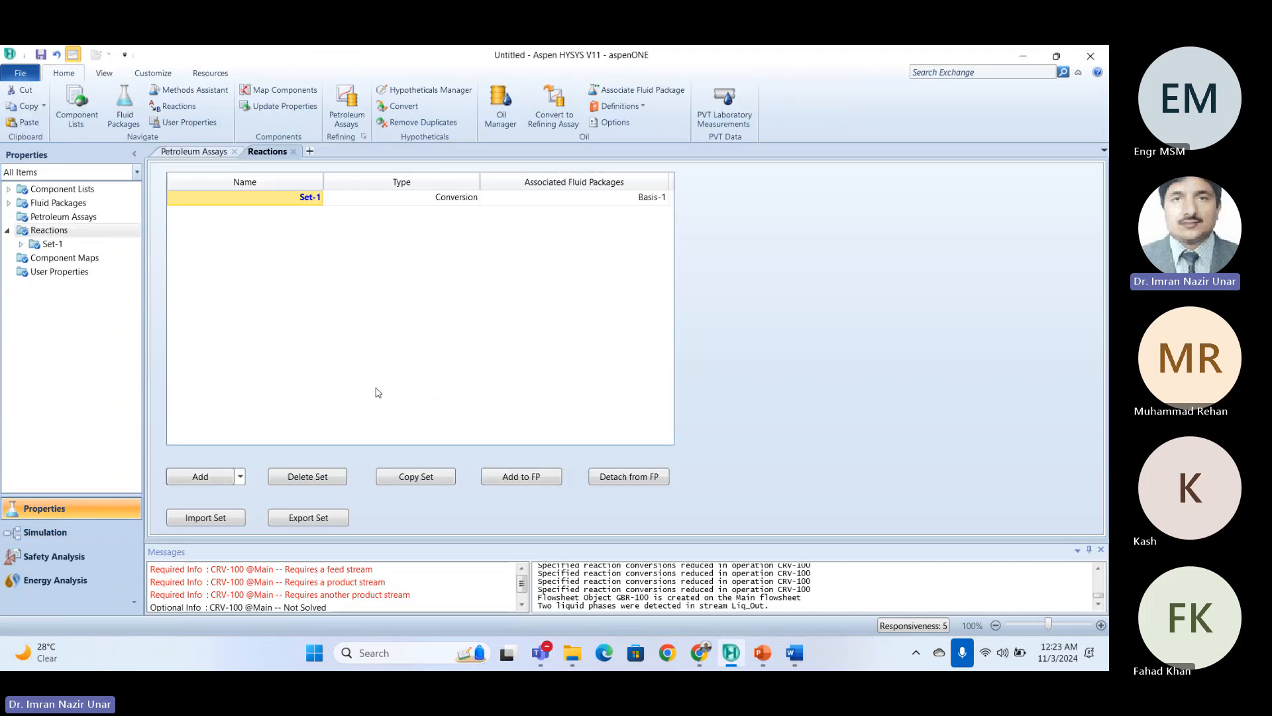
{"action": "left_click", "coordinate": [21, 246]}
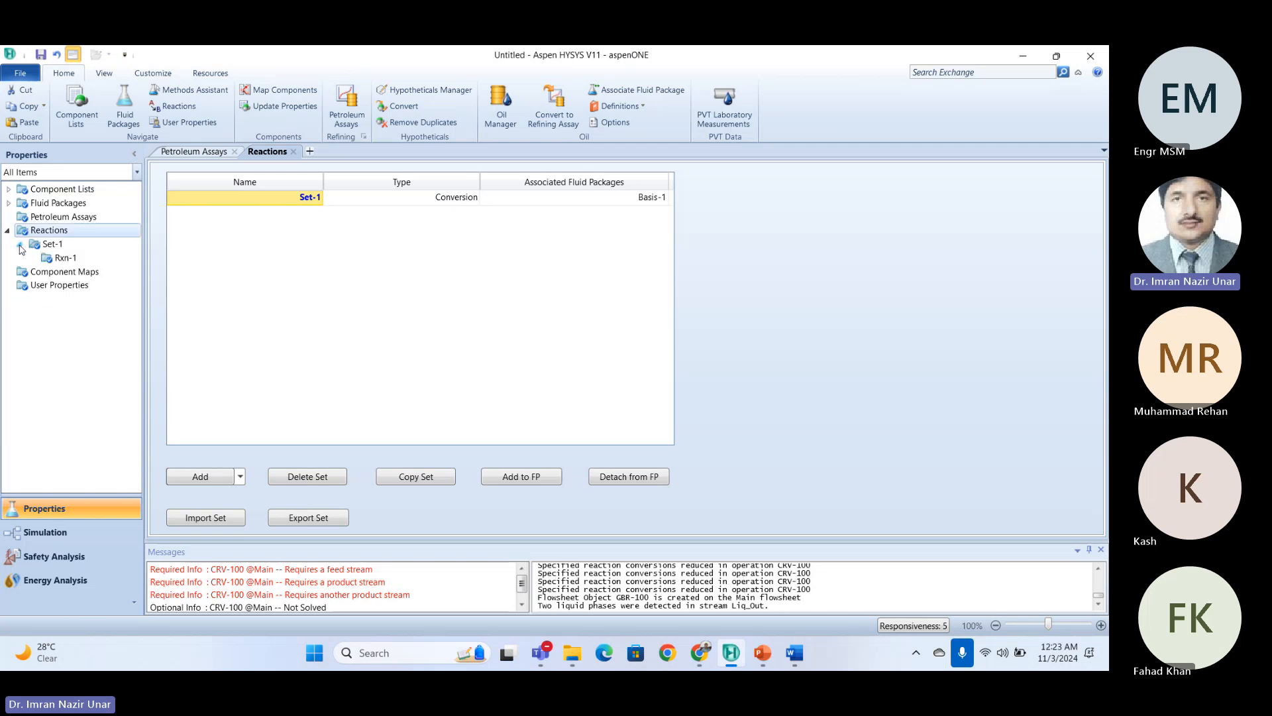
{"action": "double_click", "coordinate": [53, 245]}
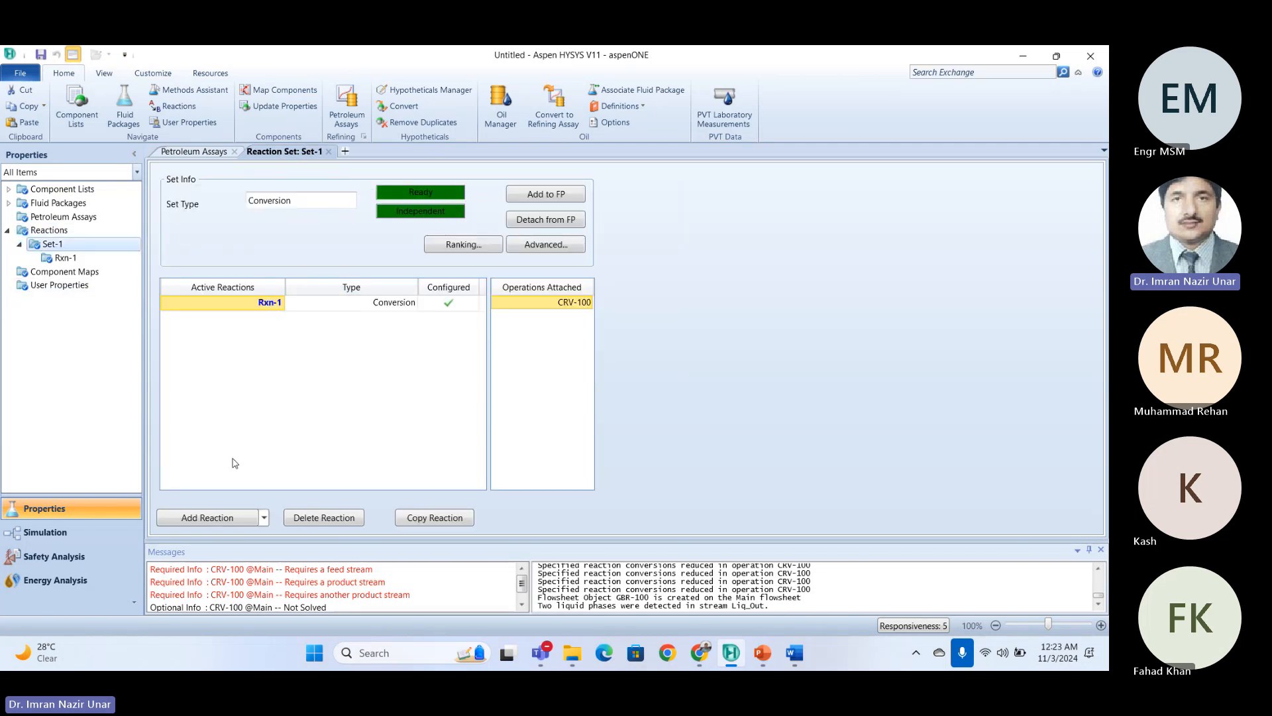
{"action": "left_click", "coordinate": [235, 519]}
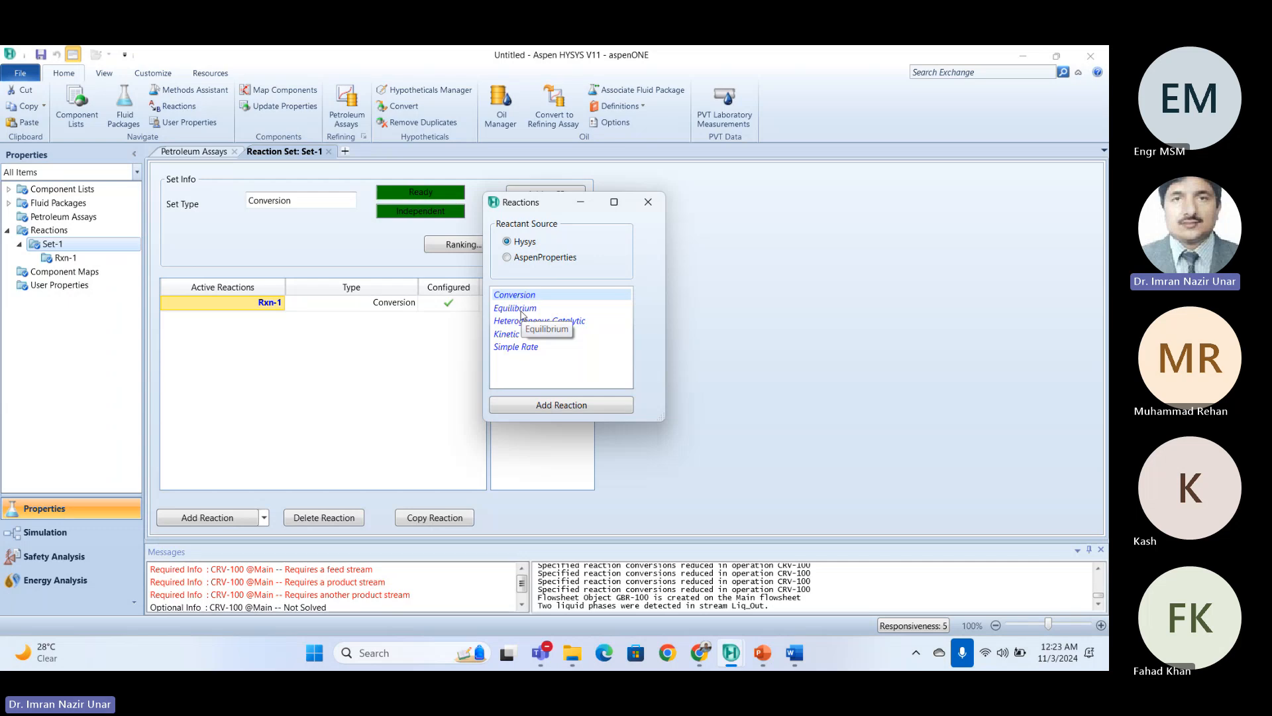
{"action": "left_click", "coordinate": [522, 308]}
{"action": "left_click", "coordinate": [577, 405]}
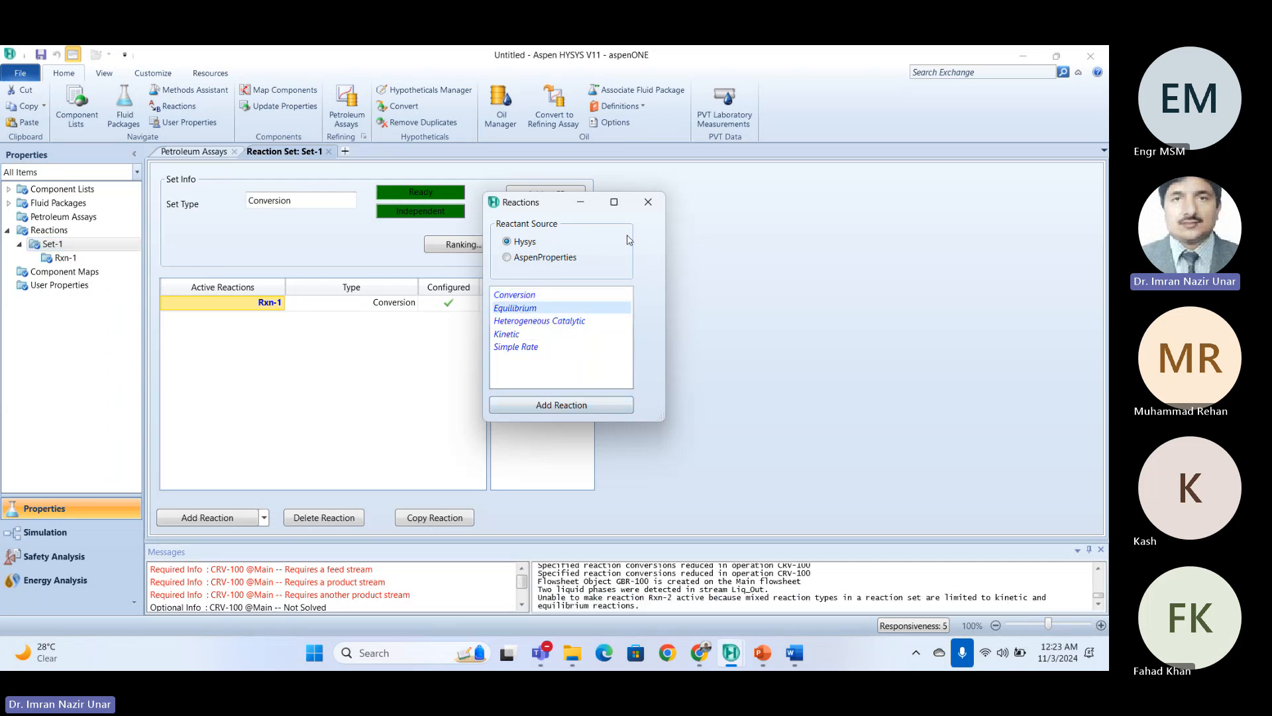
{"action": "left_click", "coordinate": [523, 407]}
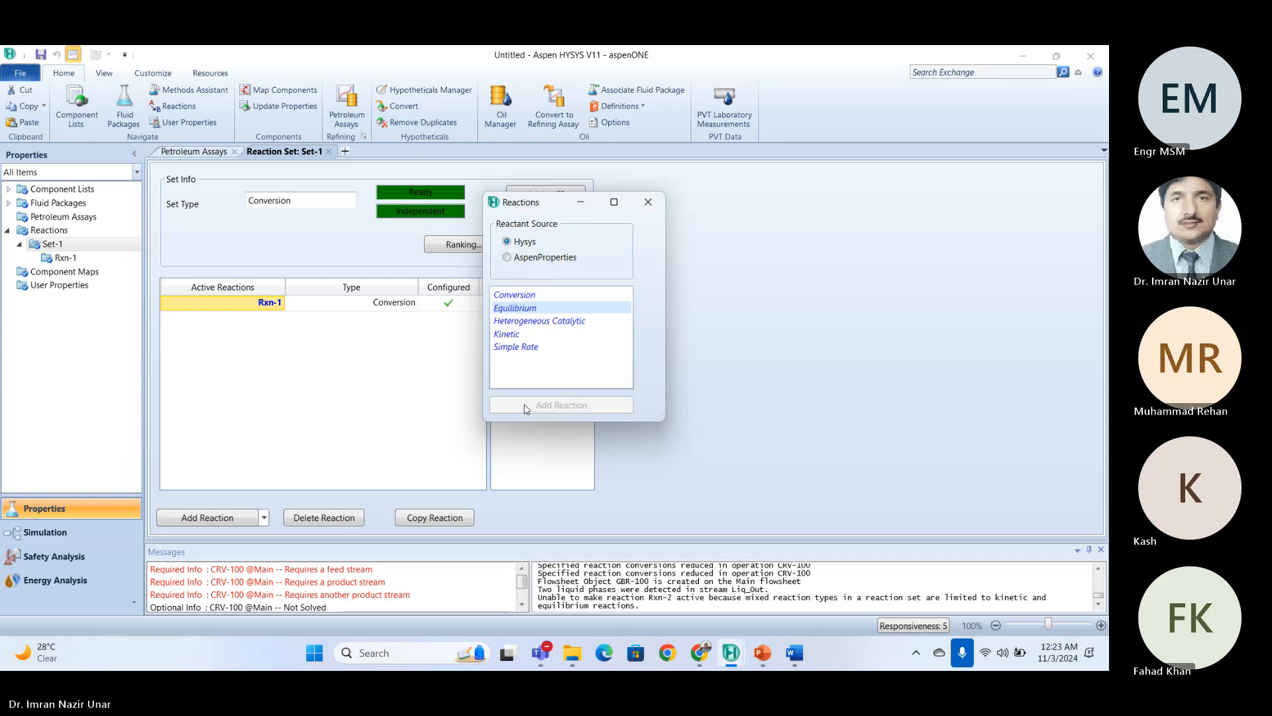
{"action": "left_click", "coordinate": [648, 207]}
Return to the simulation flowsheet and delete the disconnected conversion reactor CRV-100.
{"action": "left_click", "coordinate": [40, 531]}
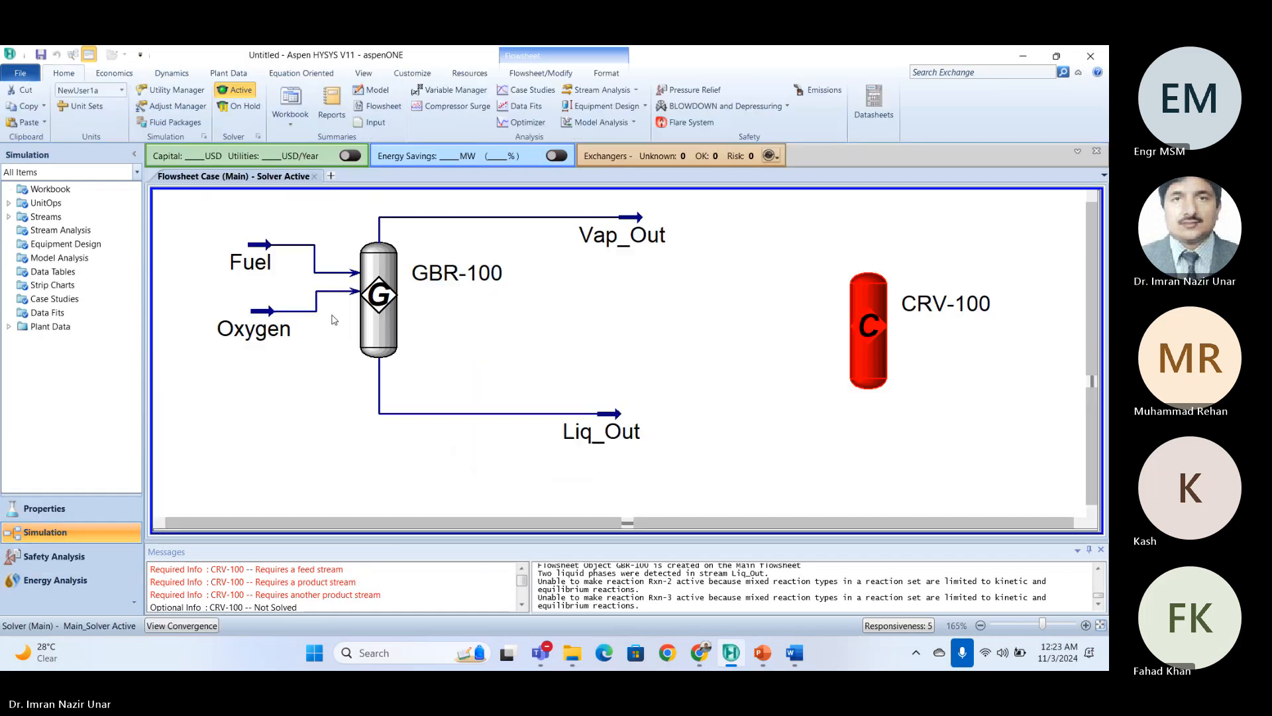
{"action": "left_click", "coordinate": [391, 301]}
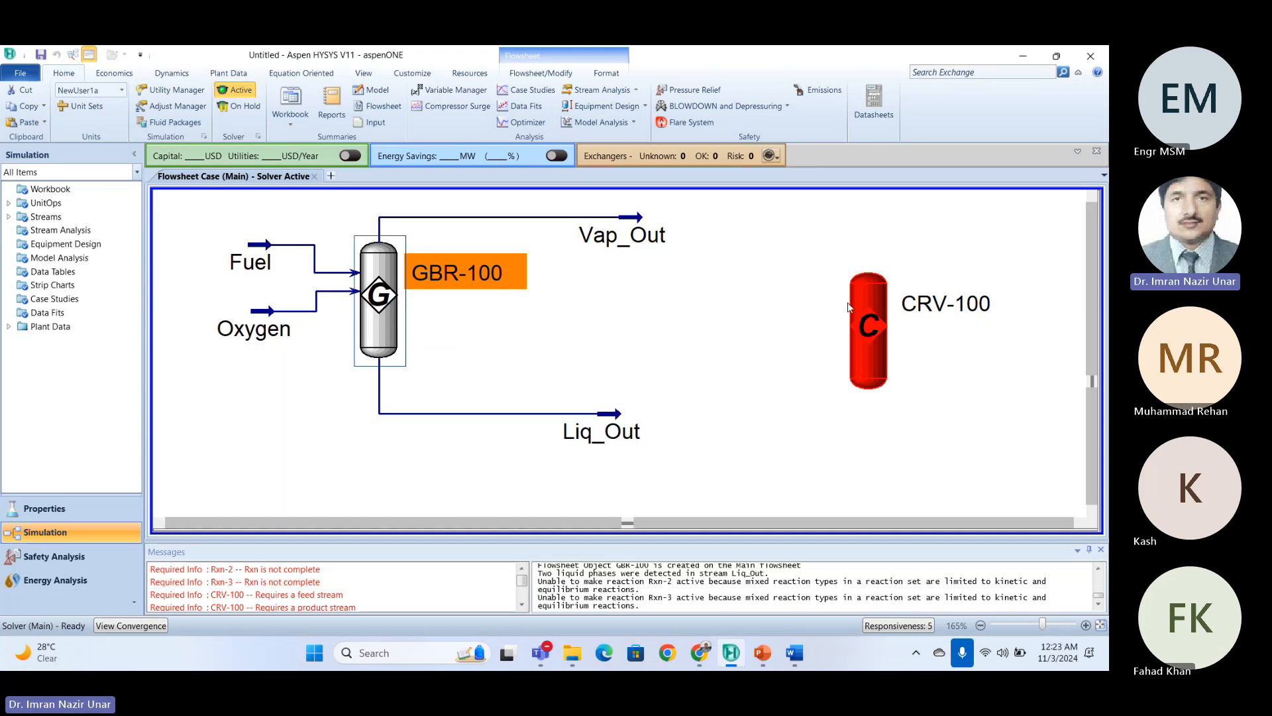
{"action": "left_click", "coordinate": [849, 308]}
{"action": "key", "text": "Delete"}
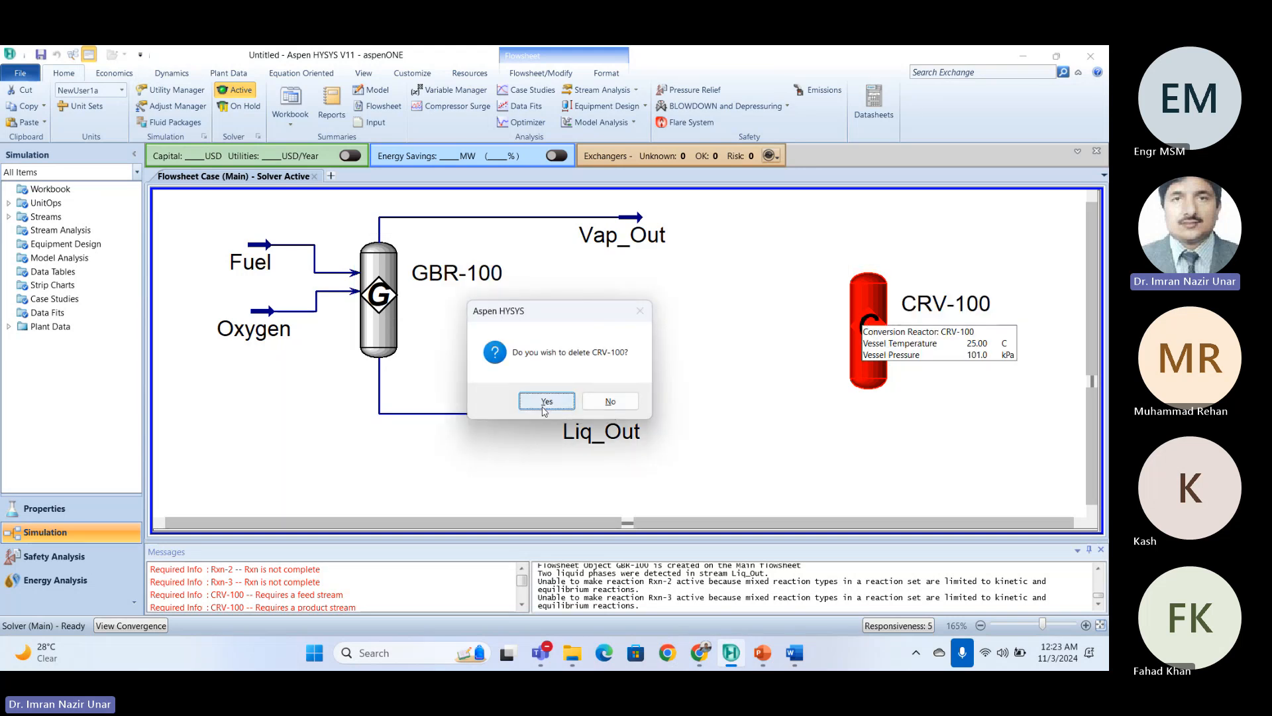
{"action": "left_click", "coordinate": [546, 402]}
Try again to add an Equilibrium reaction to Set-1 with the conversion reactor removed, and return to the simulation flowsheet.
{"action": "left_click", "coordinate": [44, 509]}
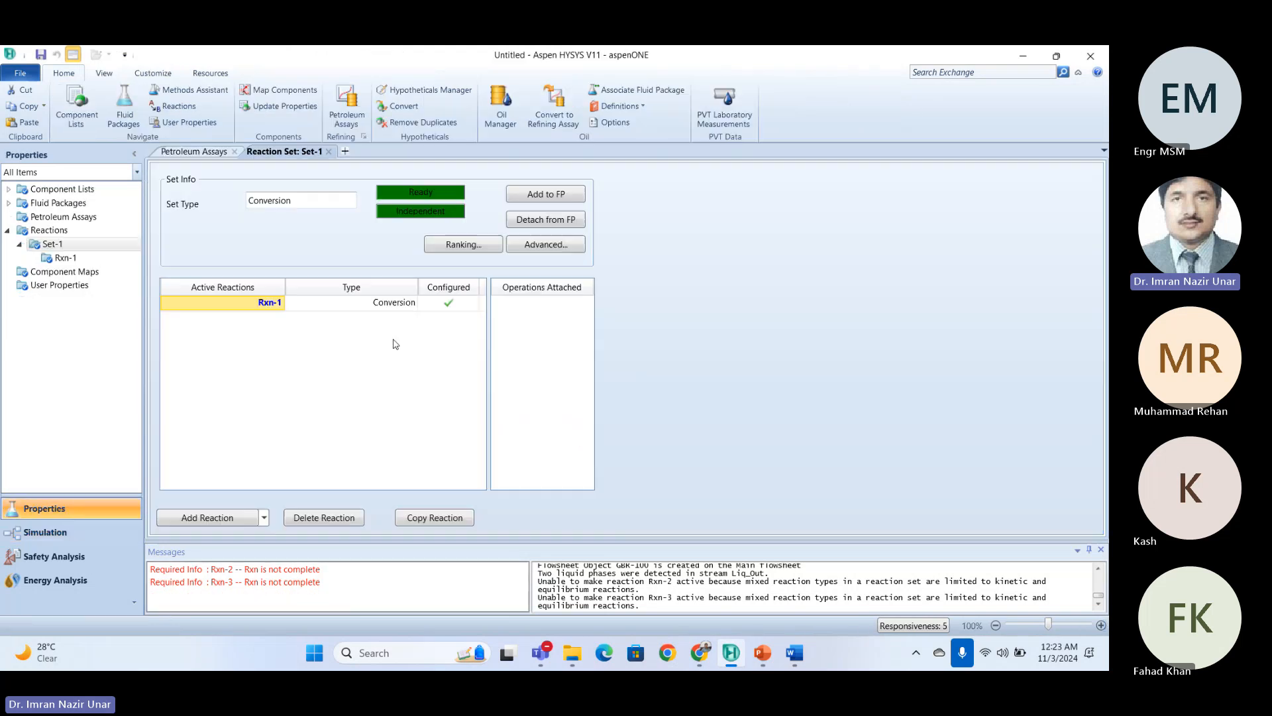
{"action": "left_click", "coordinate": [199, 518]}
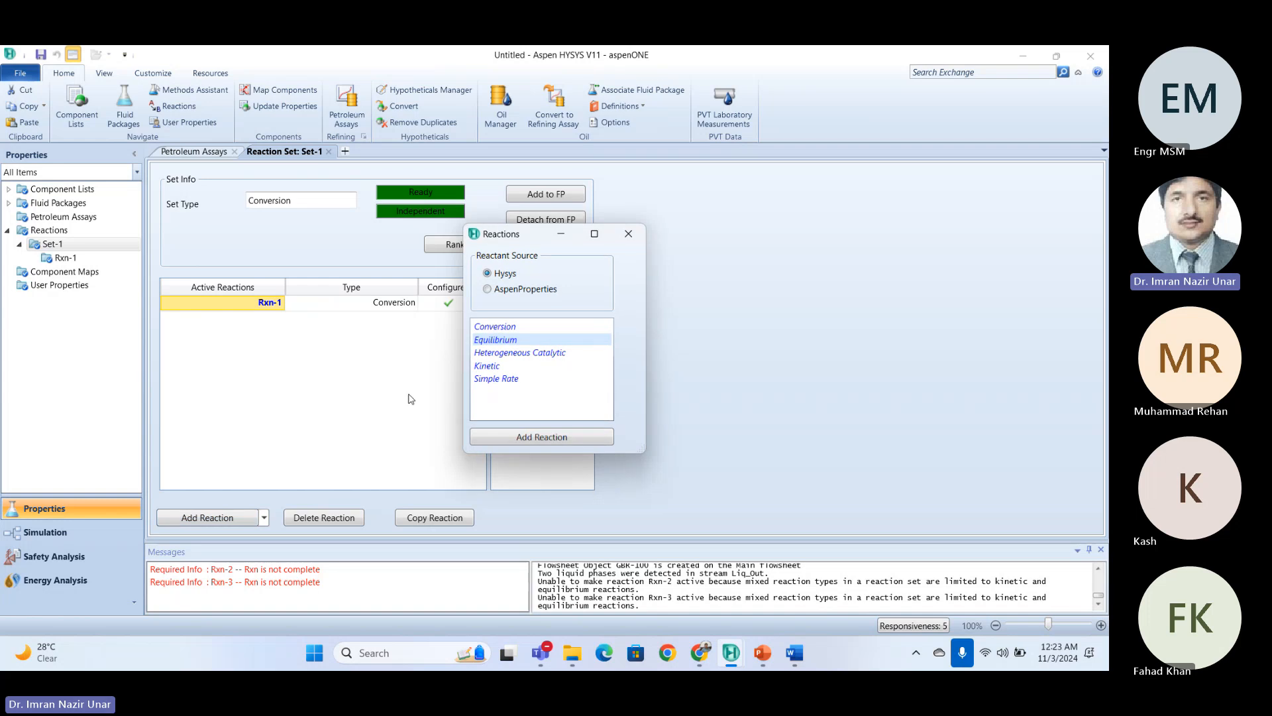
{"action": "left_click", "coordinate": [541, 437]}
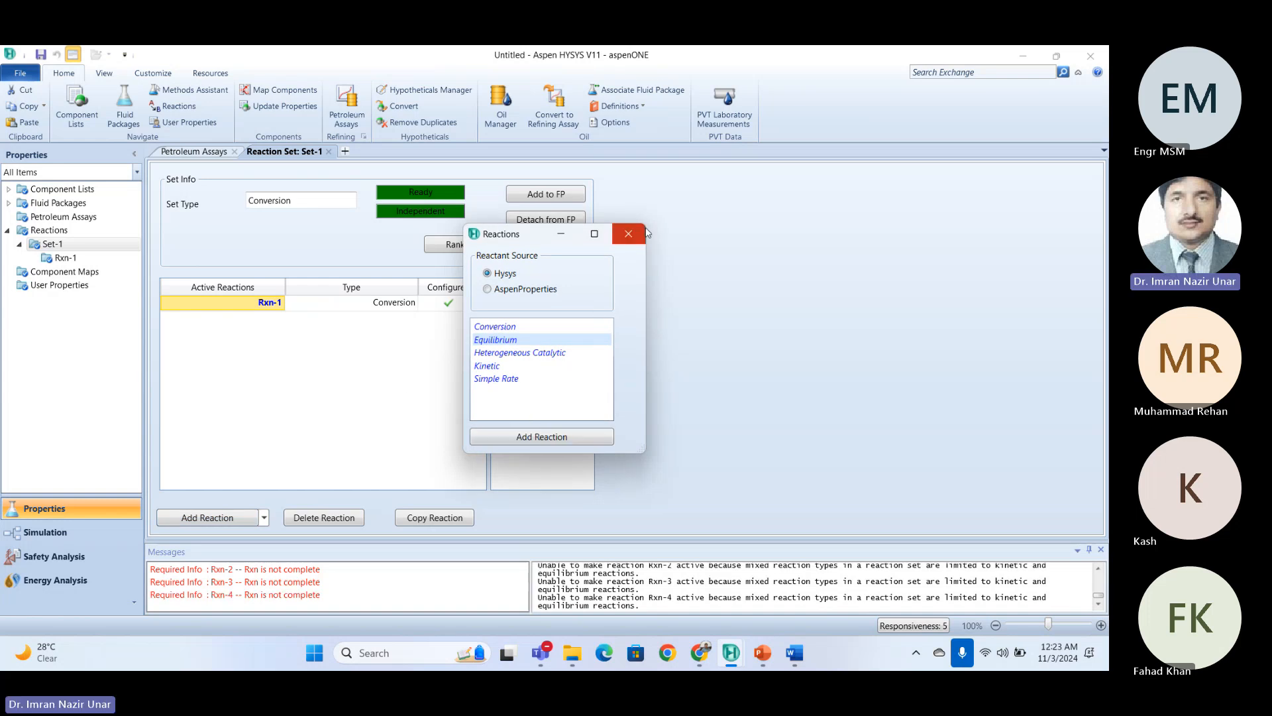
{"action": "left_click", "coordinate": [627, 234]}
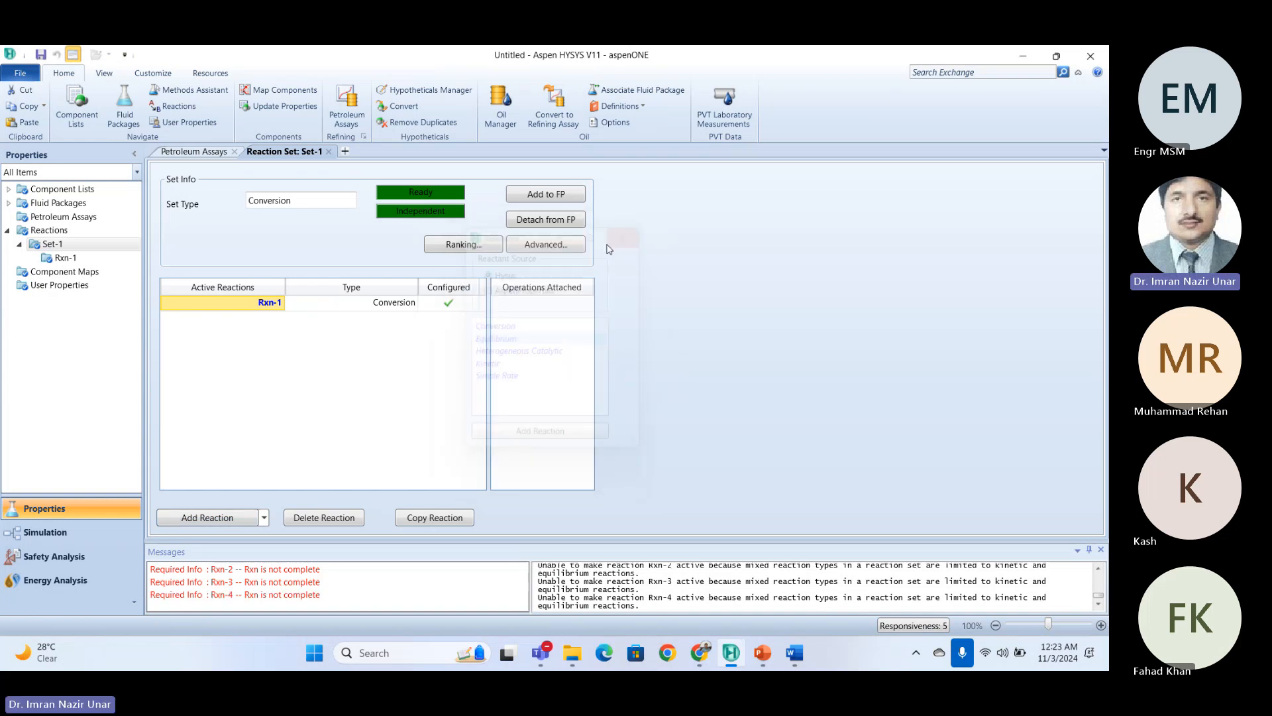
{"action": "left_click", "coordinate": [49, 534]}
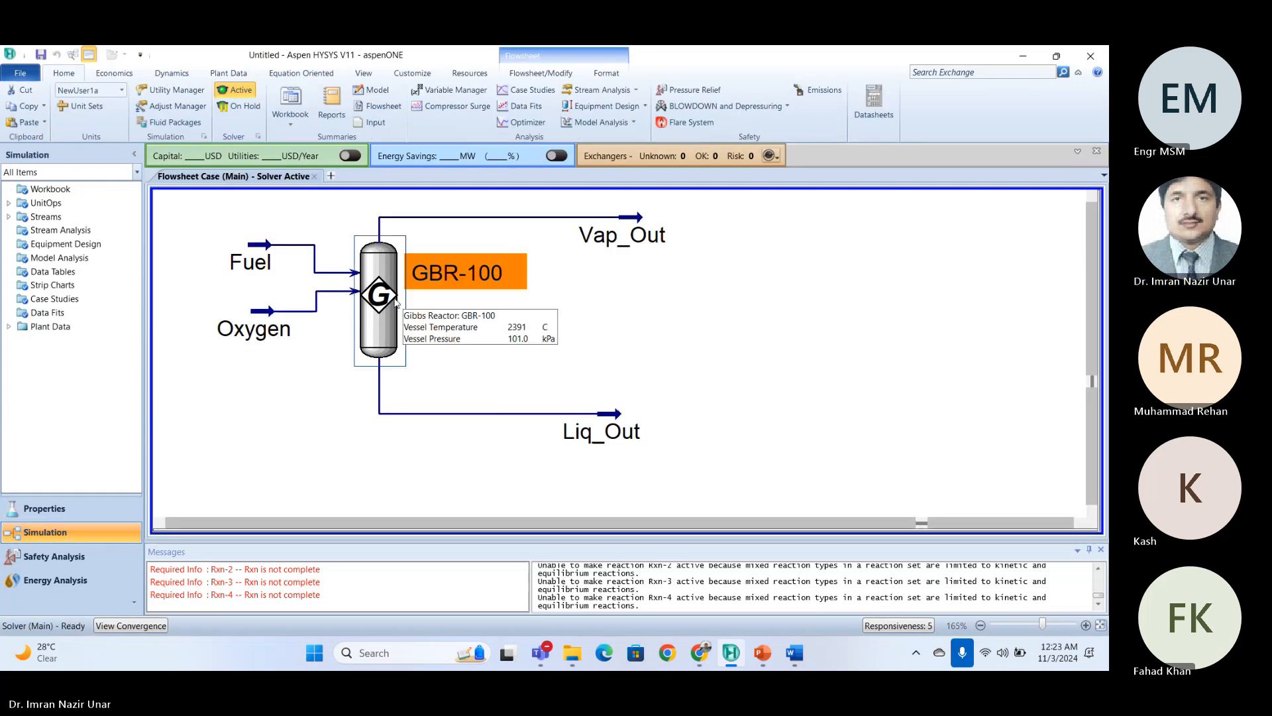
Delete the Gibbs reactor GBR-100 from the flowsheet and detach reaction set Set-1 from fluid package Basis-1 in the Properties environment.
{"action": "key", "text": "Delete"}
{"action": "left_click", "coordinate": [541, 397]}
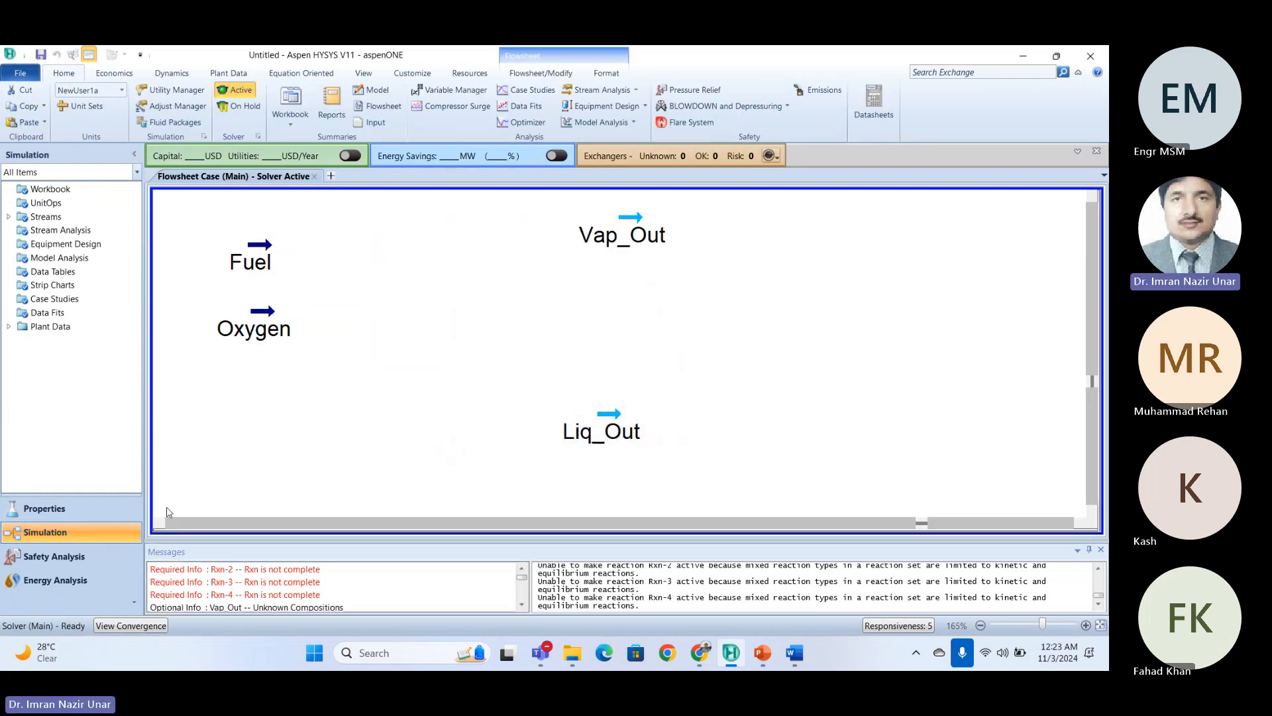
{"action": "left_click", "coordinate": [69, 514]}
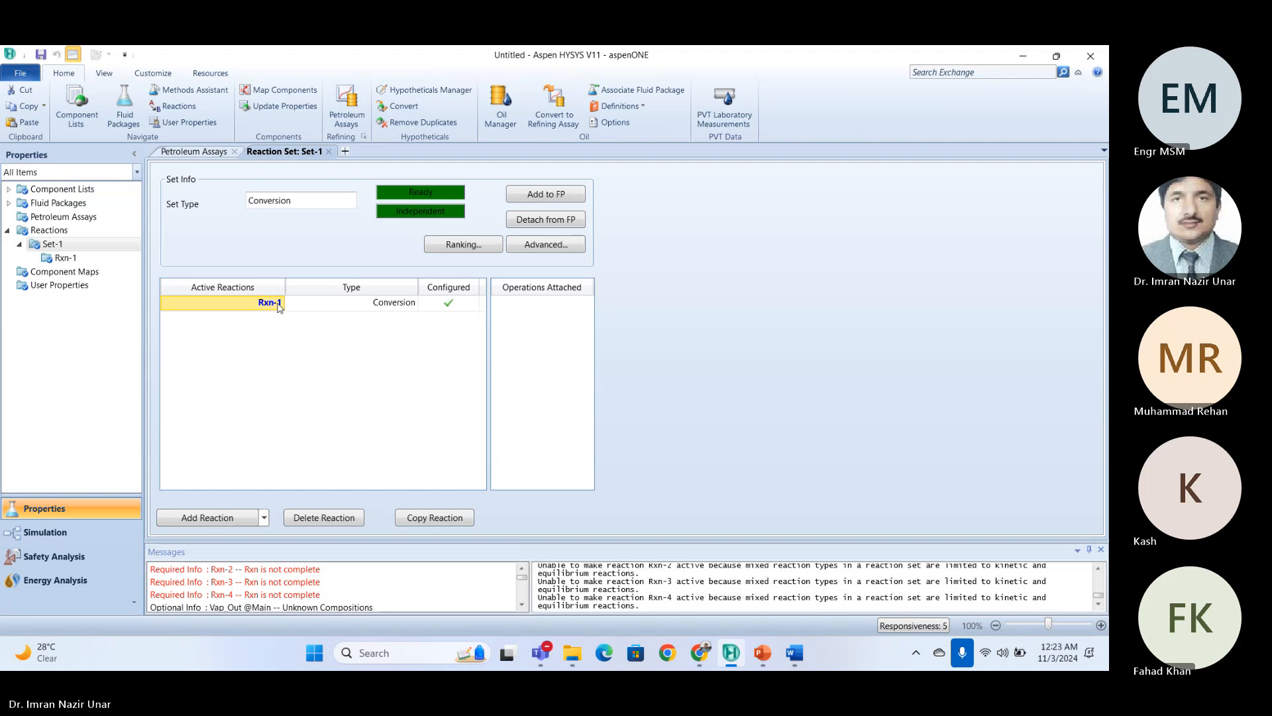
{"action": "left_click", "coordinate": [546, 223]}
{"action": "left_click", "coordinate": [512, 442]}
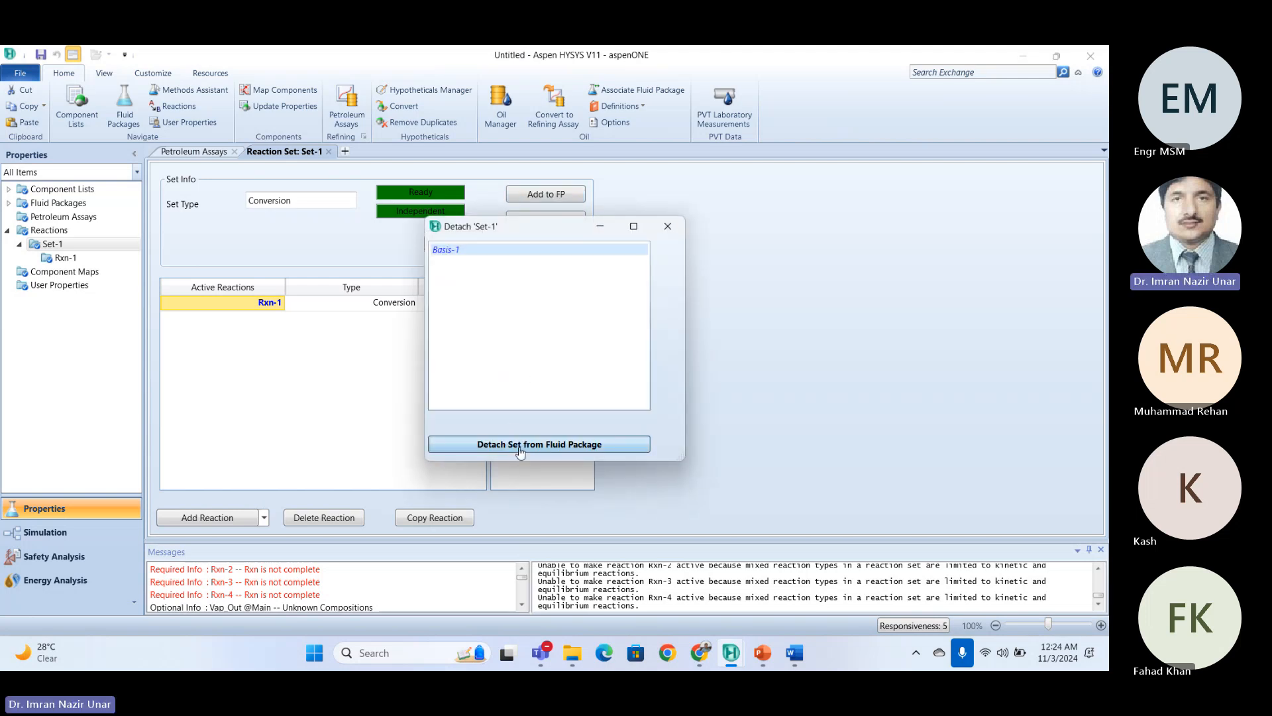
Try twice to add an Equilibrium reaction to the detached reaction set Set-1.
{"action": "left_click", "coordinate": [225, 518]}
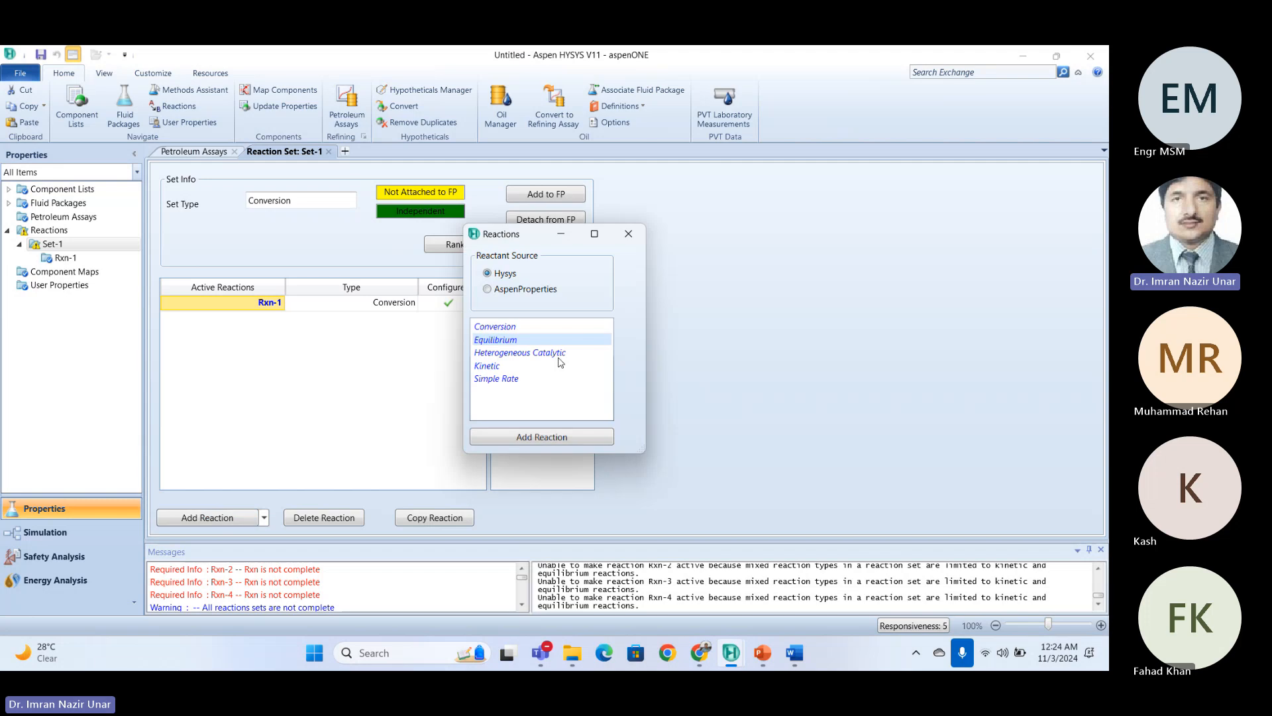
{"action": "left_click", "coordinate": [530, 437]}
{"action": "left_click", "coordinate": [628, 234]}
{"action": "left_click", "coordinate": [218, 517]}
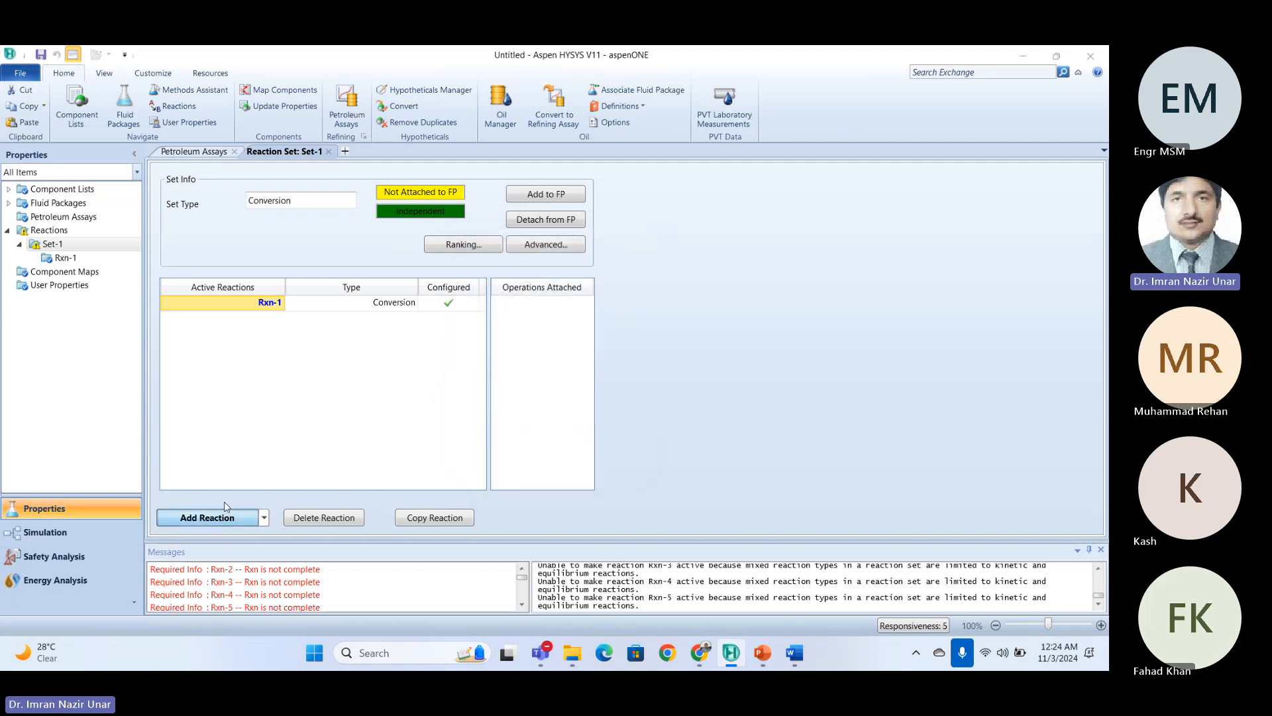
{"action": "left_click", "coordinate": [530, 437]}
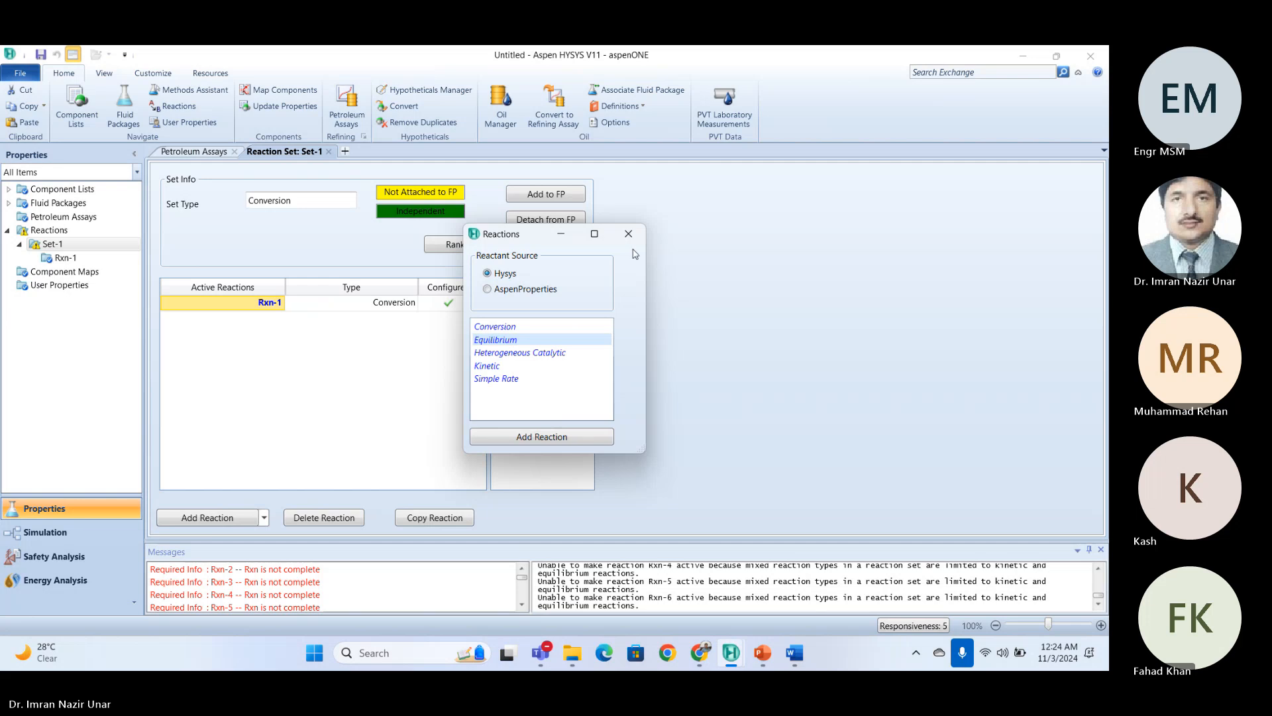
{"action": "left_click", "coordinate": [628, 234]}
Create a second reaction set and add a Hysys Equilibrium reaction to it.
{"action": "left_click", "coordinate": [53, 230]}
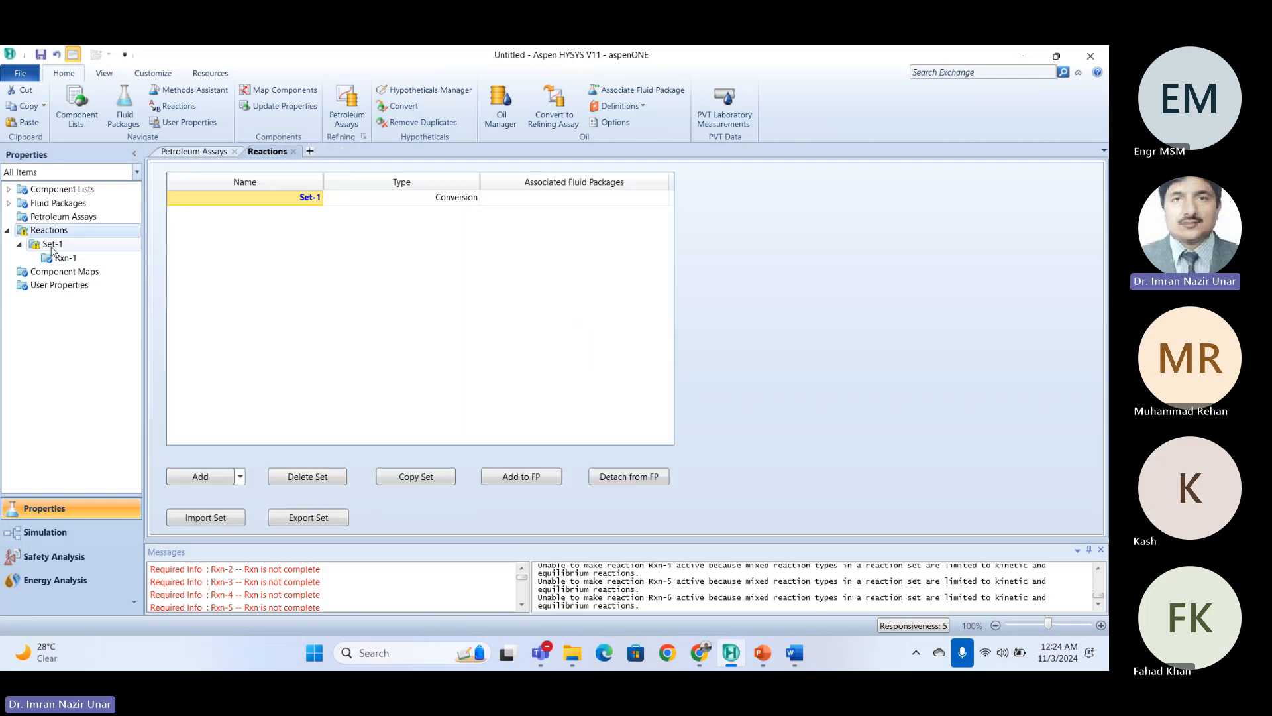
{"action": "left_click", "coordinate": [52, 243]}
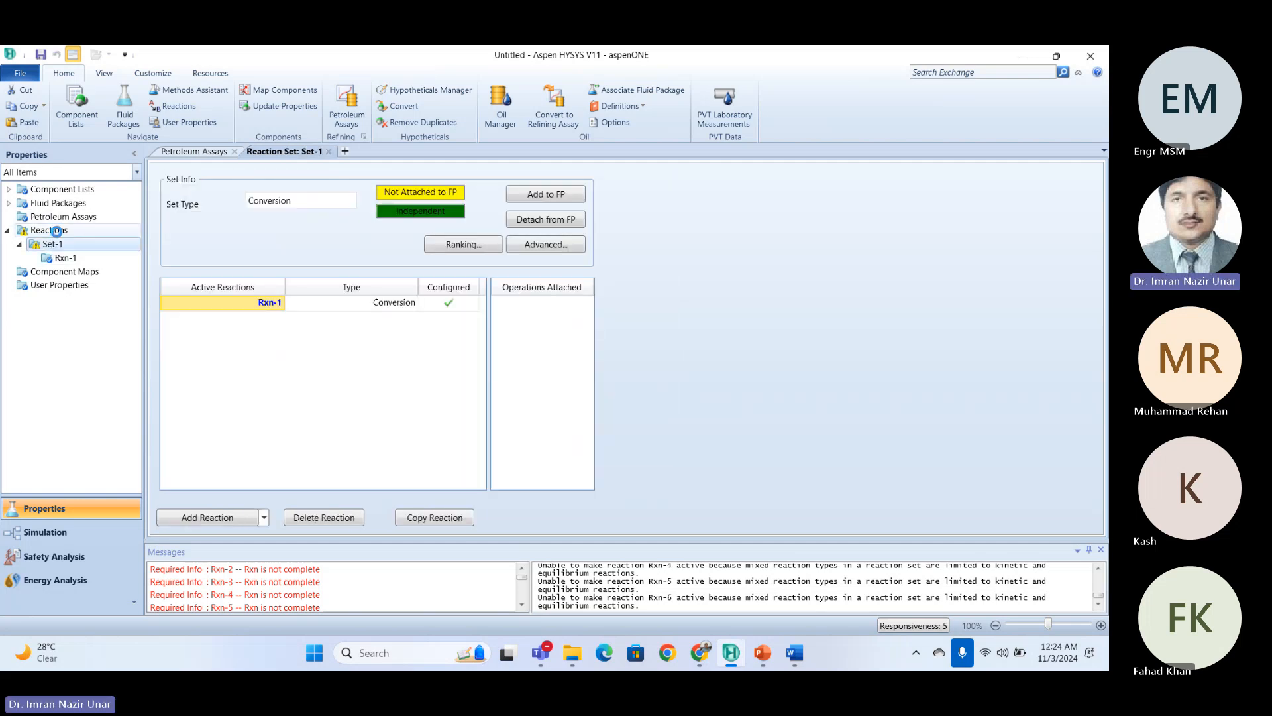
{"action": "left_click", "coordinate": [52, 230]}
{"action": "left_click", "coordinate": [200, 477]}
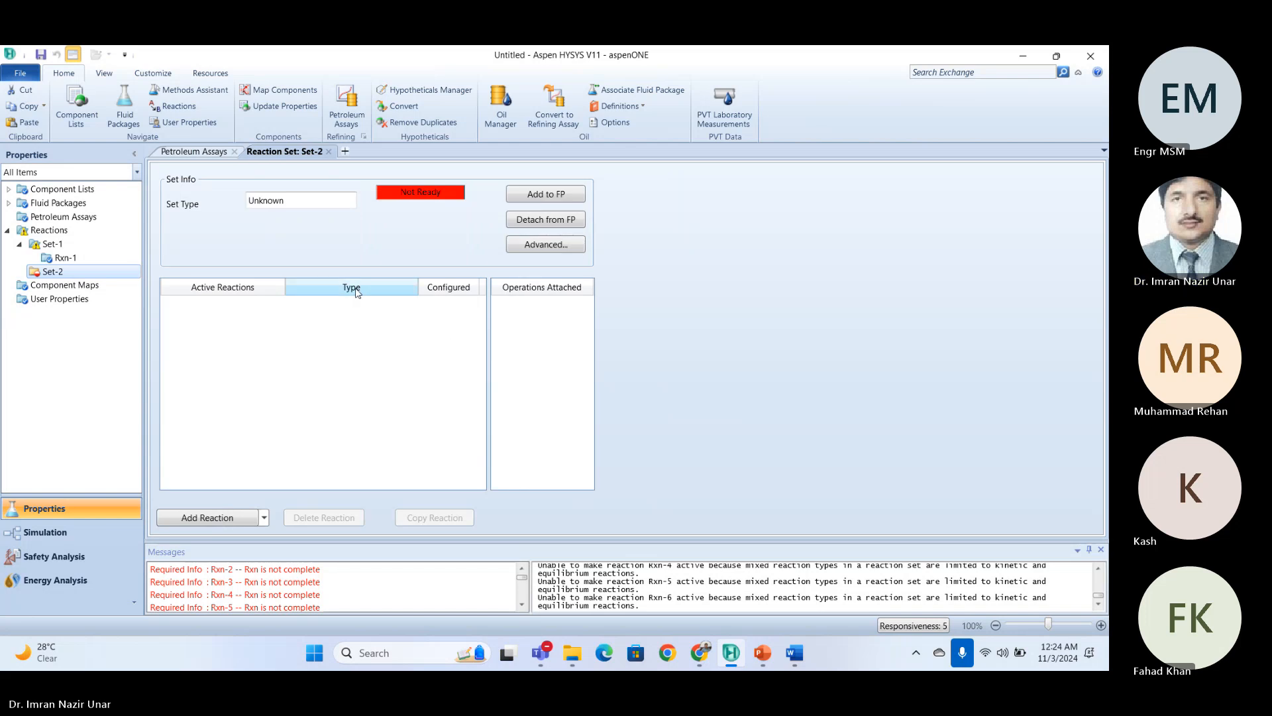
{"action": "left_click", "coordinate": [239, 511]}
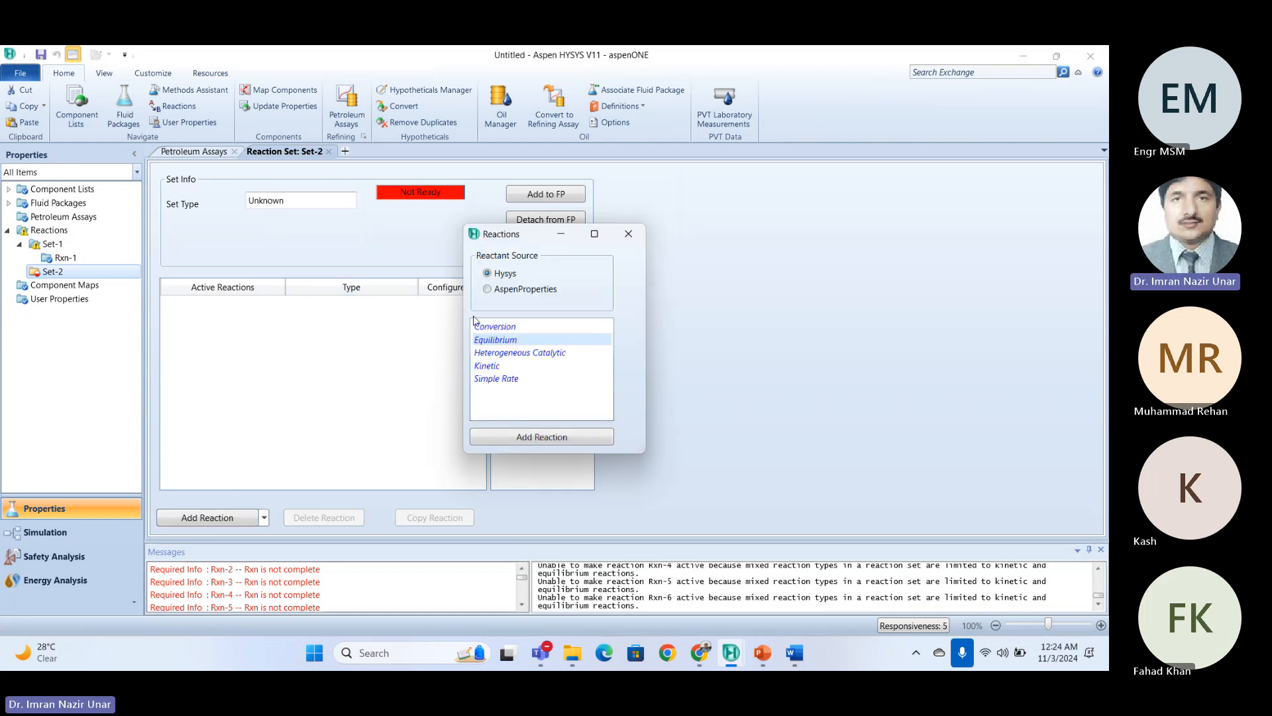
{"action": "left_click", "coordinate": [548, 436]}
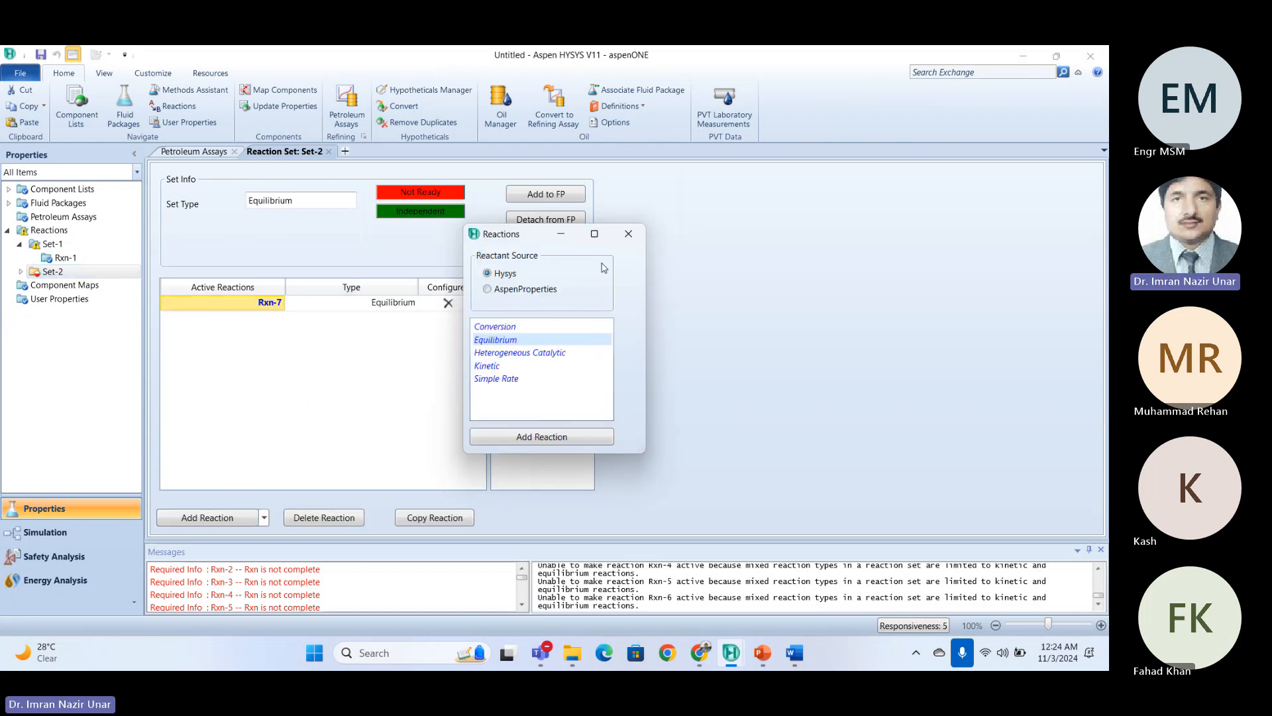
{"action": "left_click", "coordinate": [629, 233]}
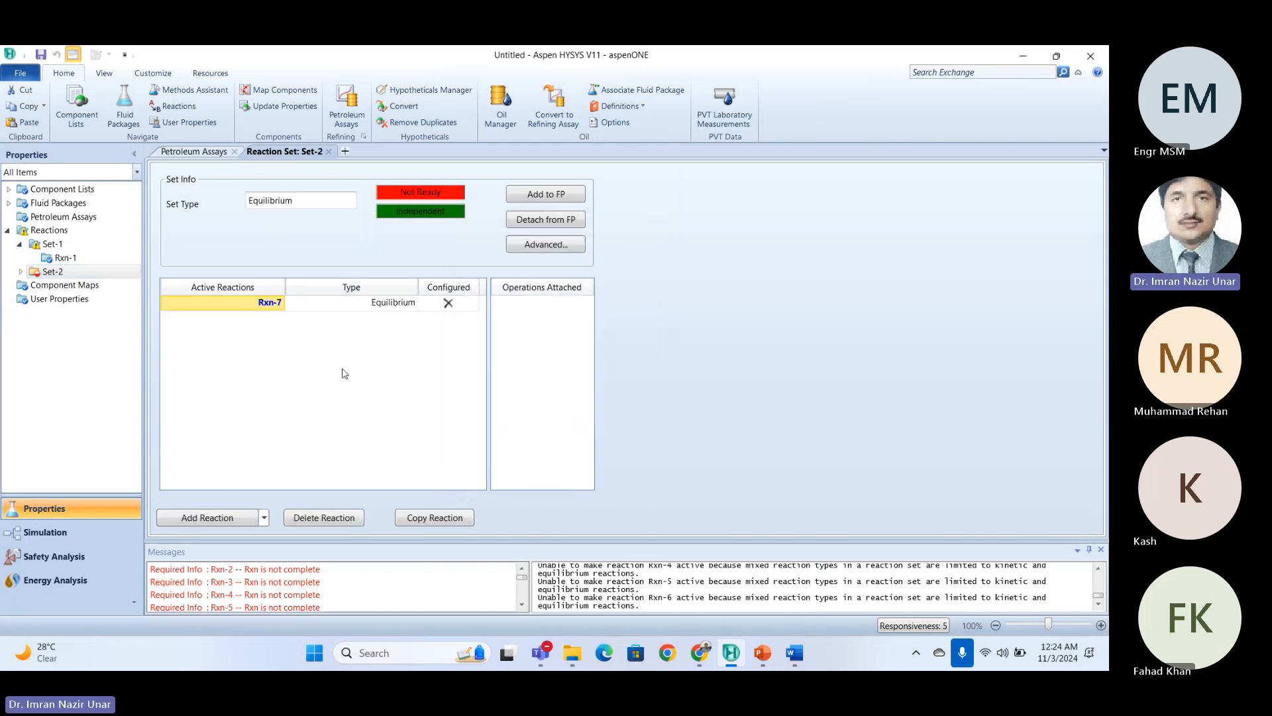
Open the new Equilibrium reaction and try the Ln(Keq) Equation, Gibbs Free Energy and Fixed Keq sources, ending on Keq vs T Table.
{"action": "double_click", "coordinate": [253, 307]}
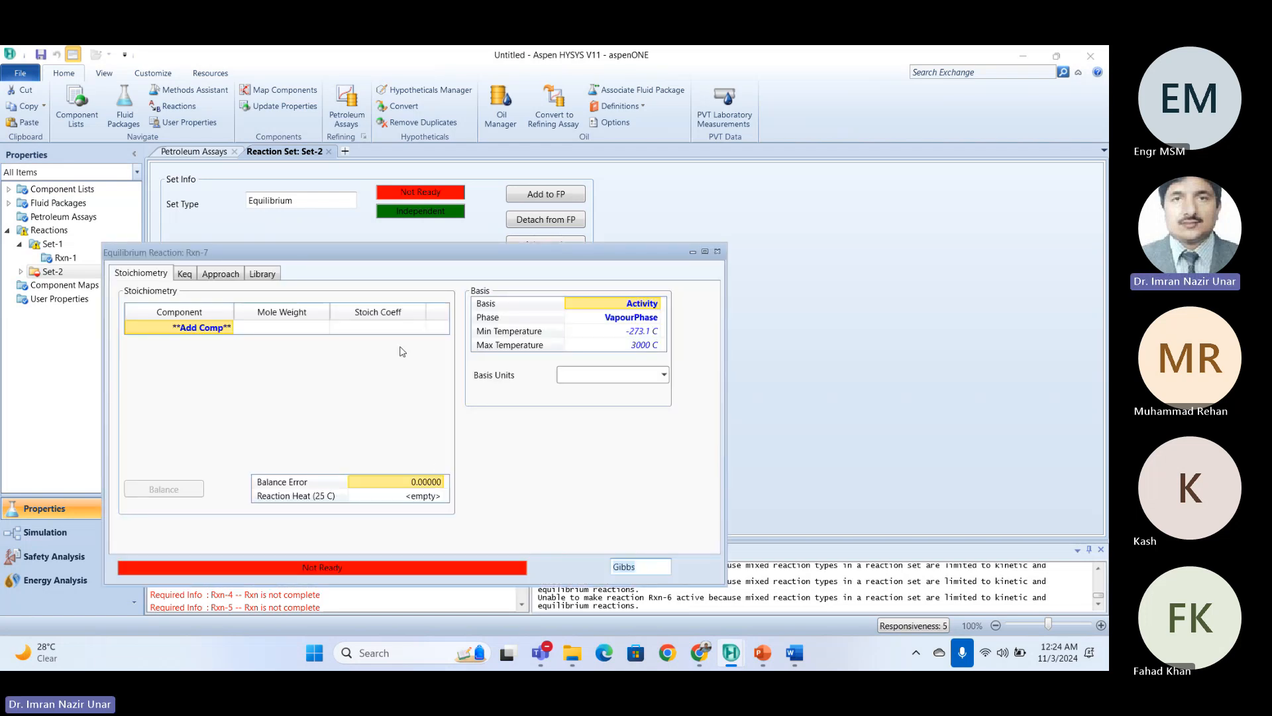
{"action": "left_click_drag", "start_coordinate": [406, 254], "coordinate": [527, 243]}
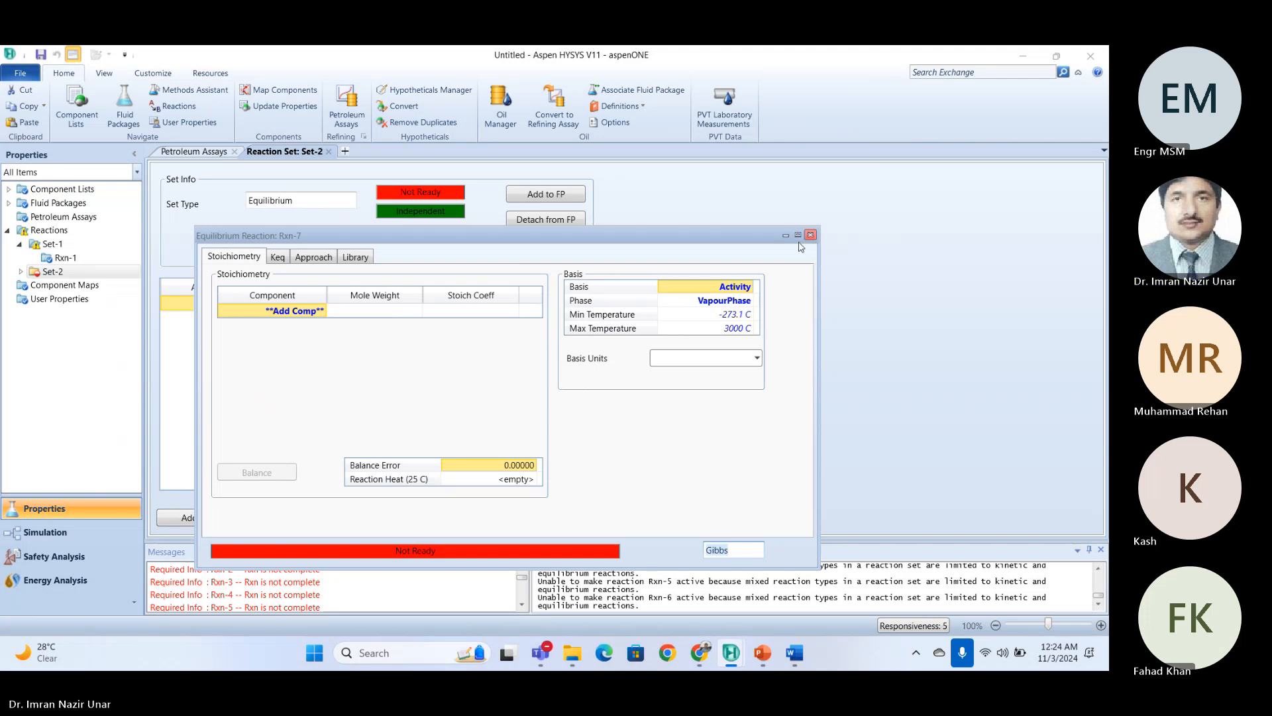
{"action": "left_click_drag", "start_coordinate": [620, 239], "coordinate": [752, 220]}
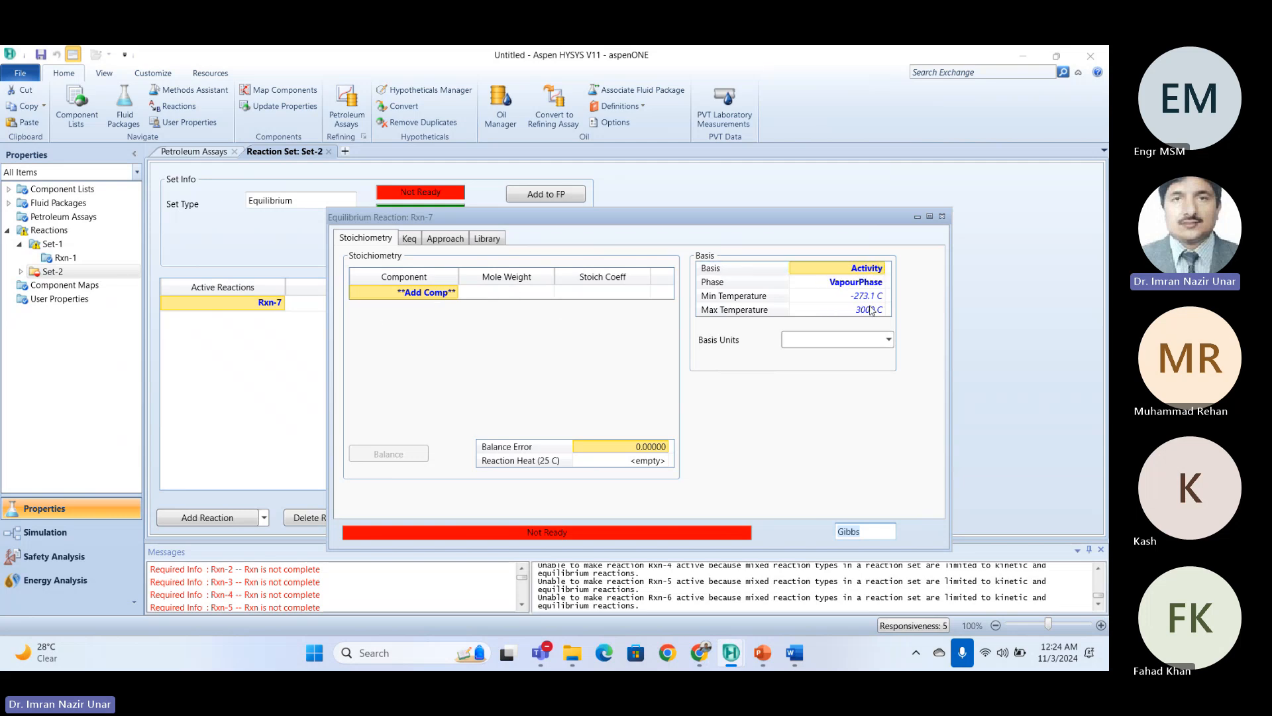
{"action": "left_click", "coordinate": [415, 245]}
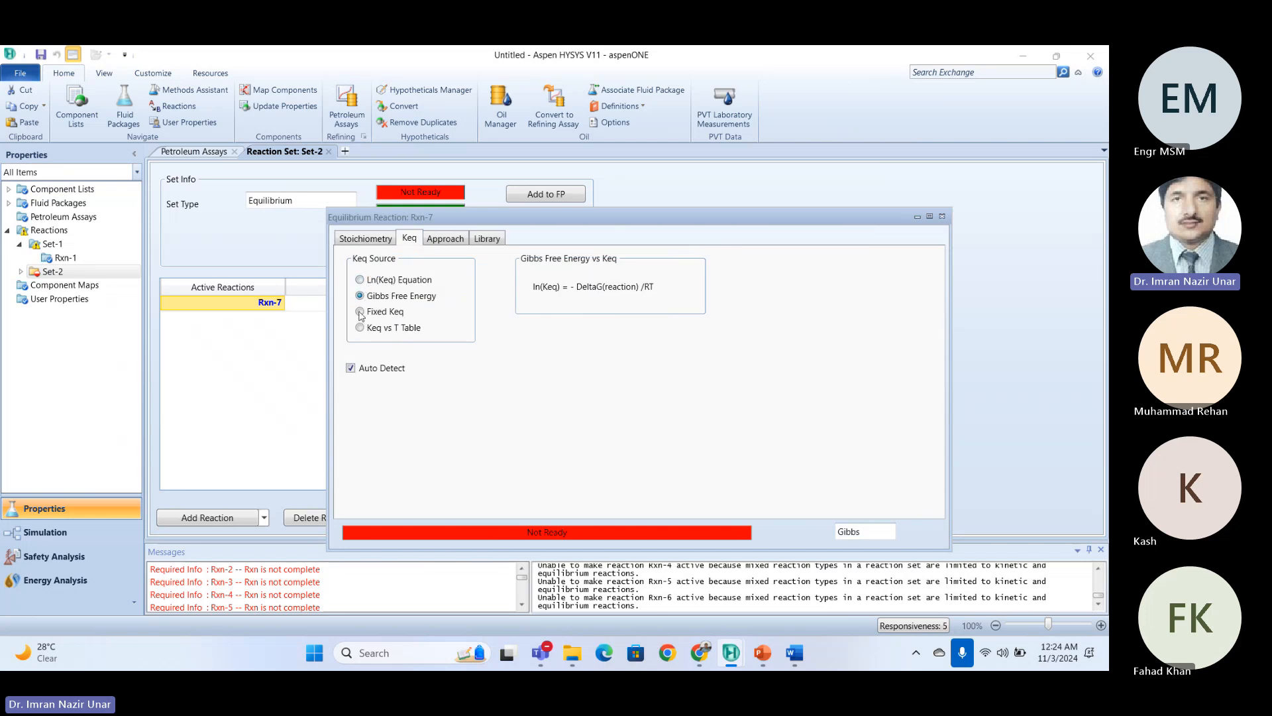
{"action": "left_click", "coordinate": [362, 280]}
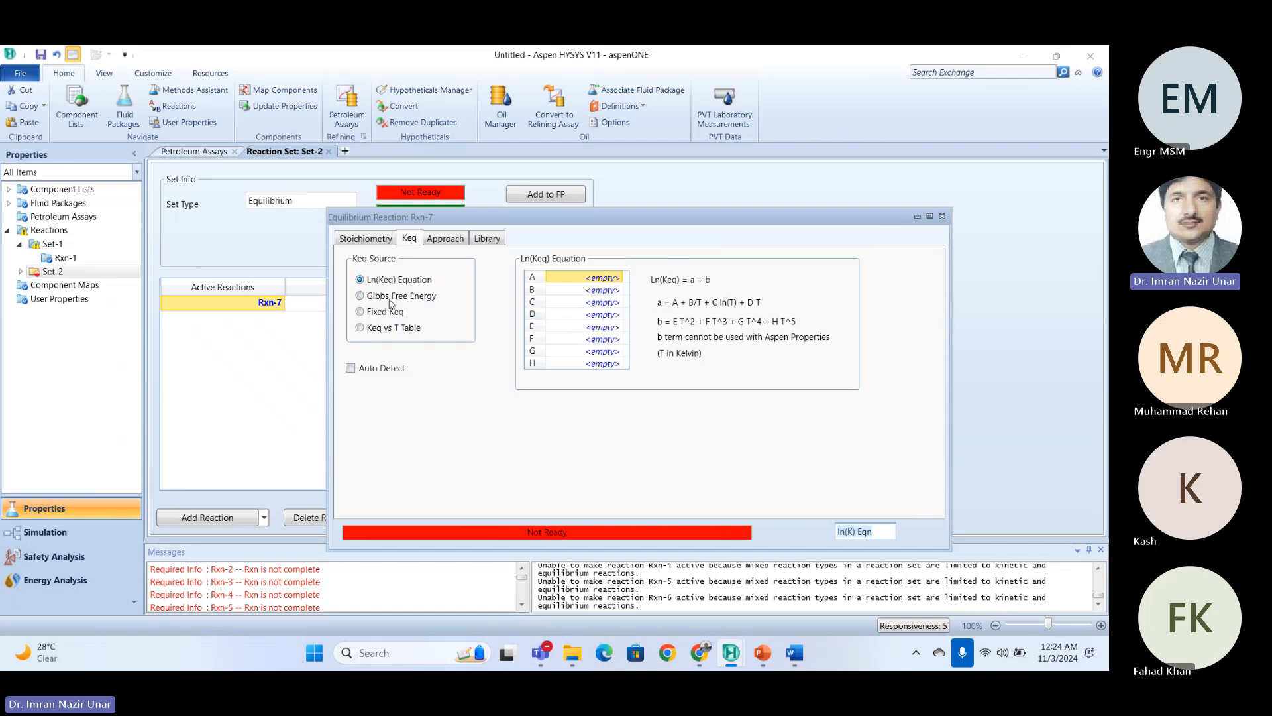
{"action": "left_click", "coordinate": [391, 298]}
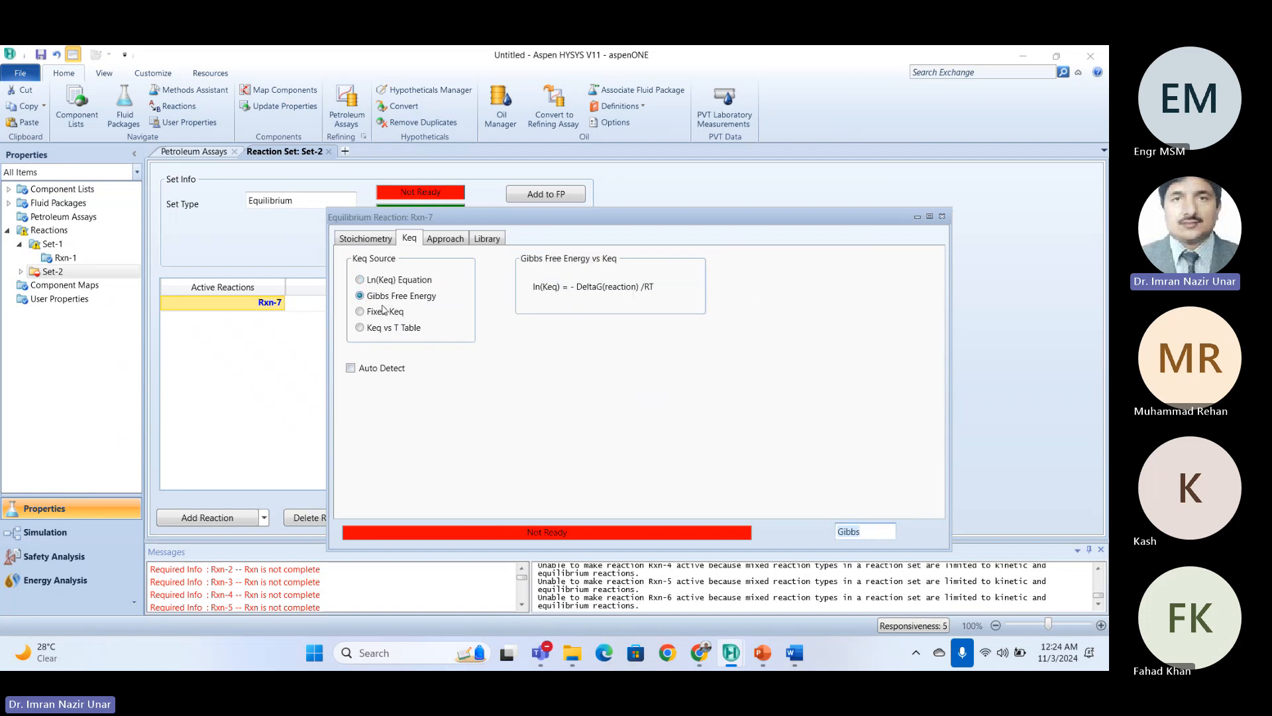
{"action": "left_click", "coordinate": [385, 310]}
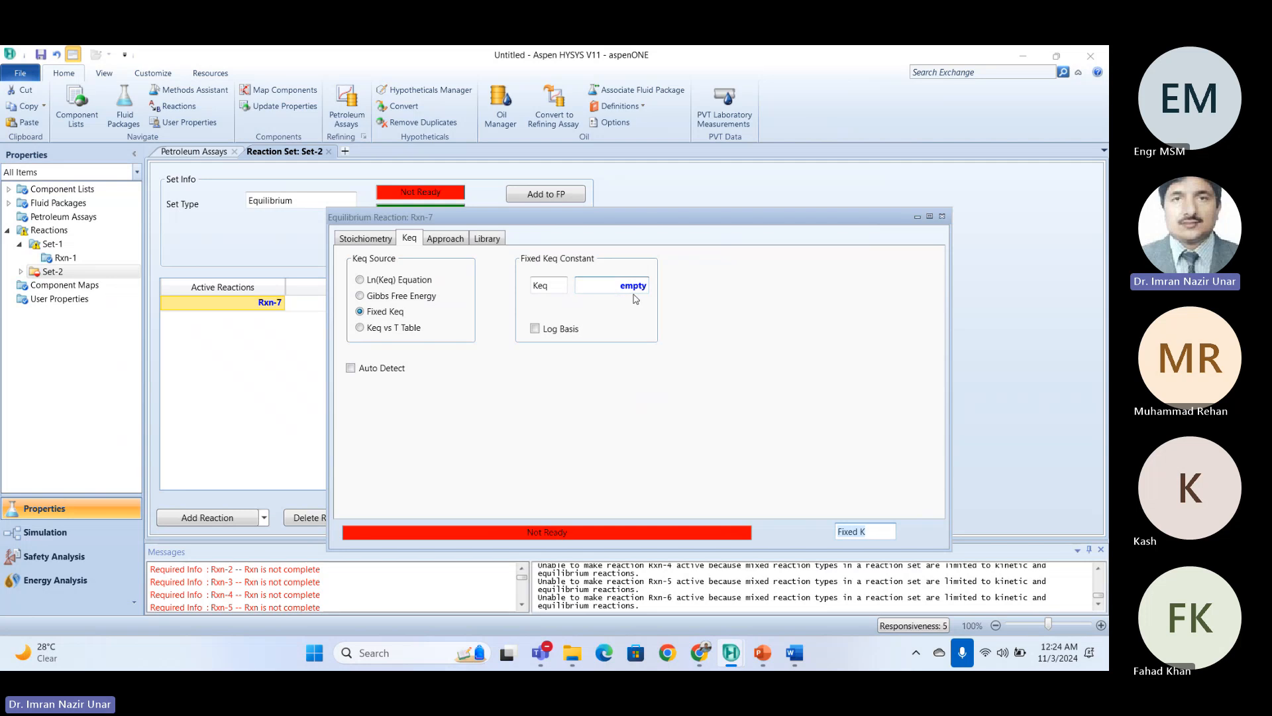
{"action": "left_click", "coordinate": [383, 329]}
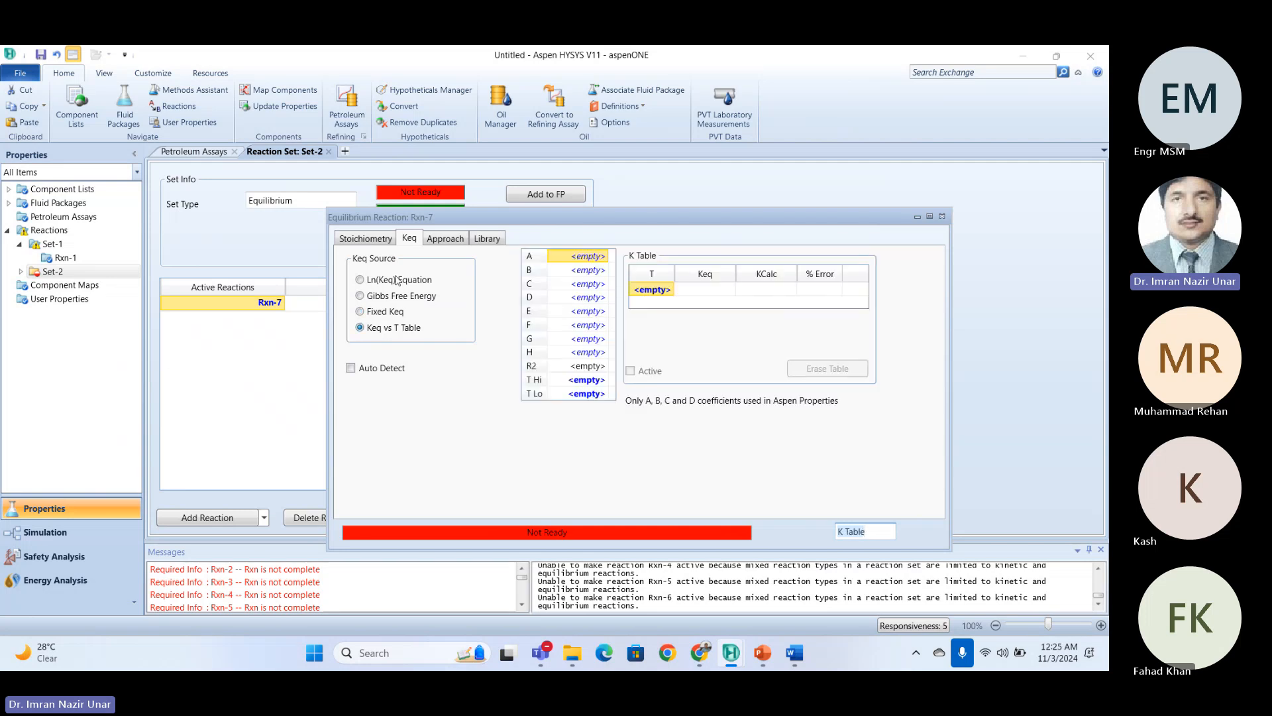
Examine the Equilibrium reaction's approach parameters, library reactions, stoichiometry and Keq settings, and close the reaction window.
{"action": "left_click", "coordinate": [449, 240]}
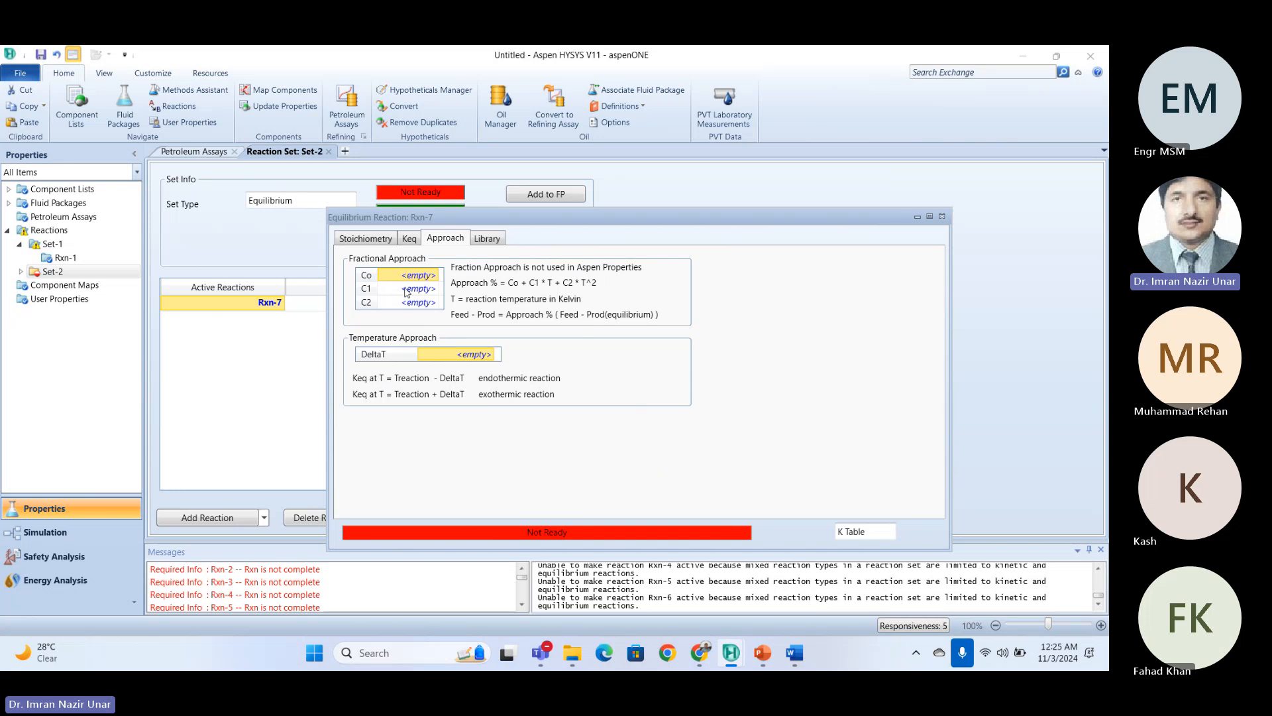
{"action": "left_click", "coordinate": [495, 243]}
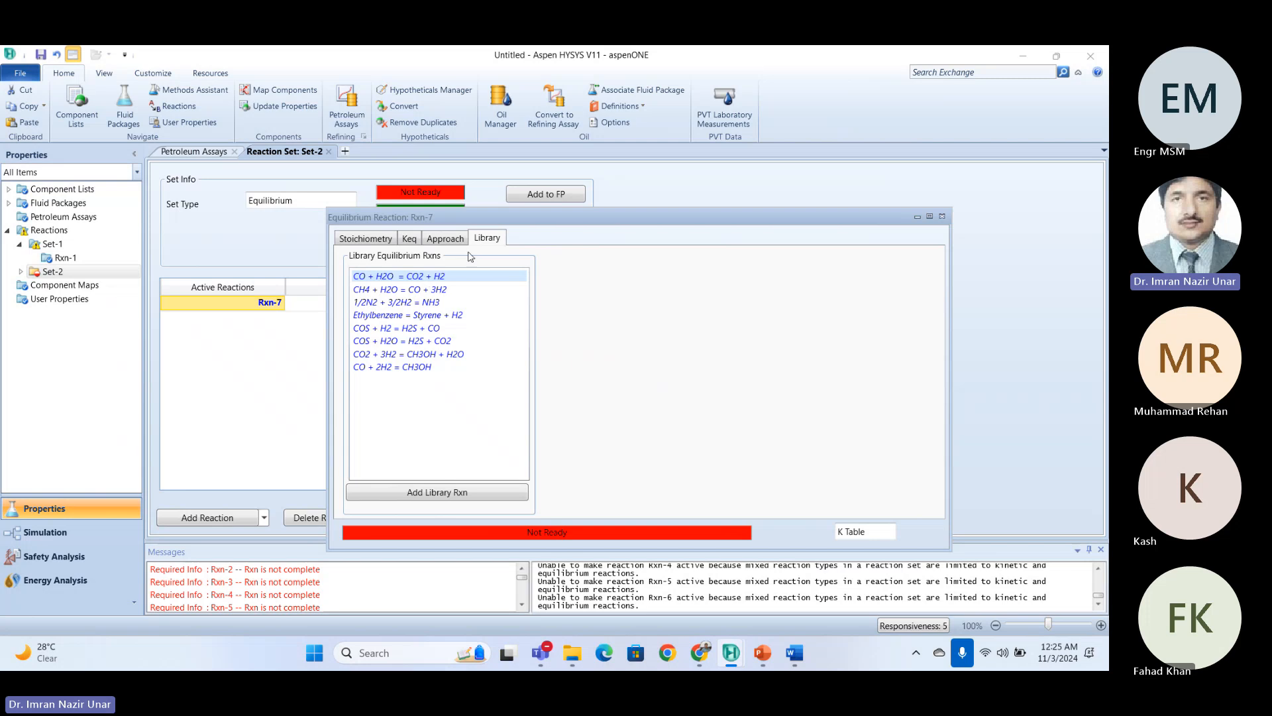
{"action": "left_click", "coordinate": [375, 239]}
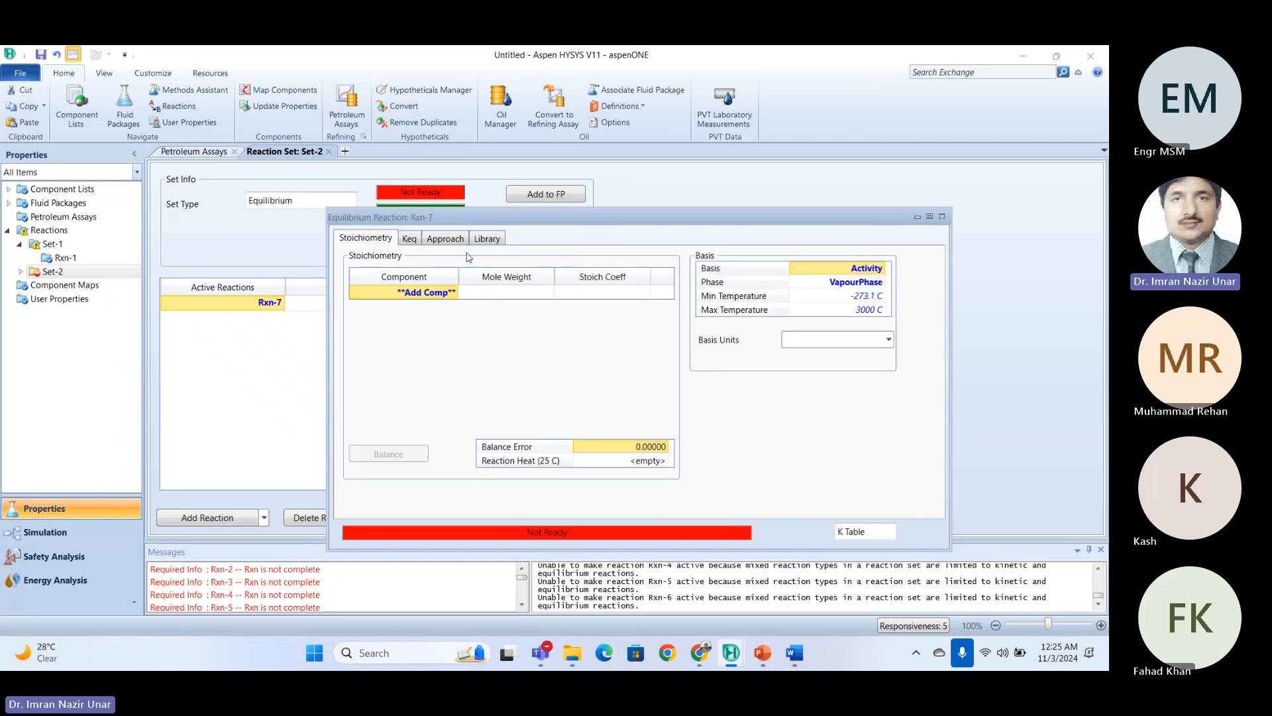
{"action": "left_click", "coordinate": [407, 242]}
{"action": "left_click", "coordinate": [460, 242]}
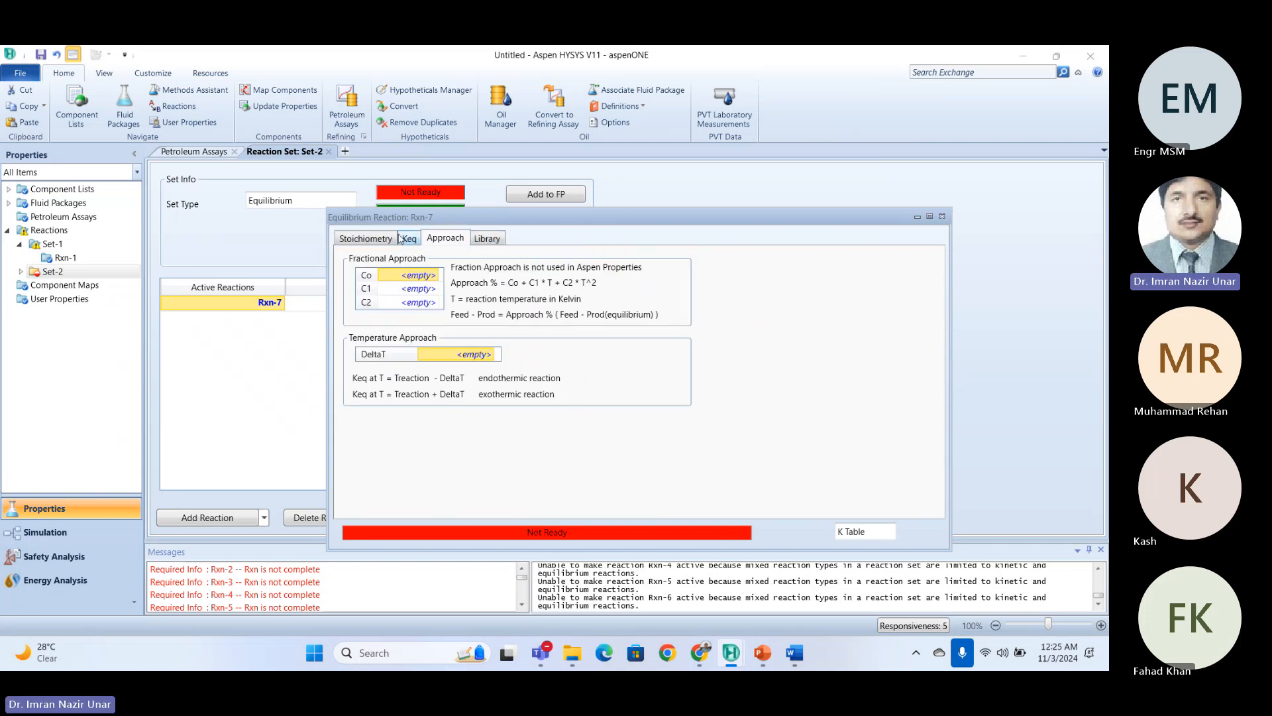
{"action": "left_click", "coordinate": [375, 241]}
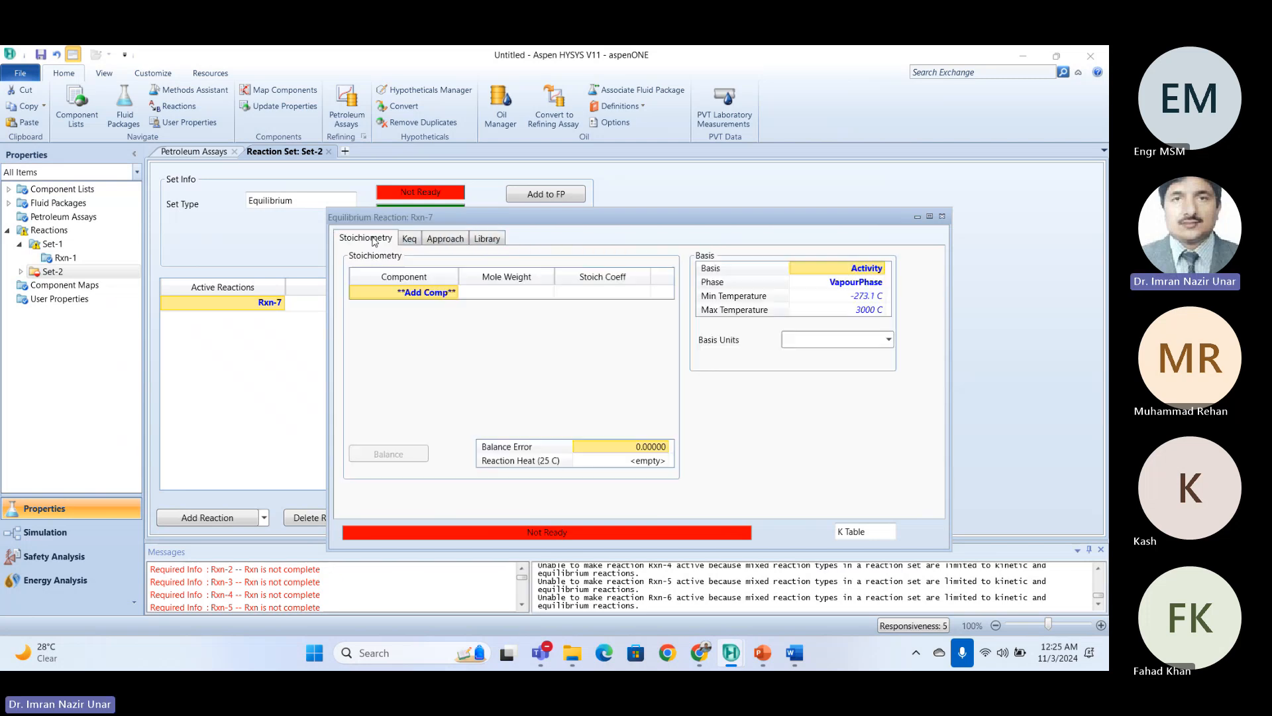
{"action": "left_click", "coordinate": [411, 244]}
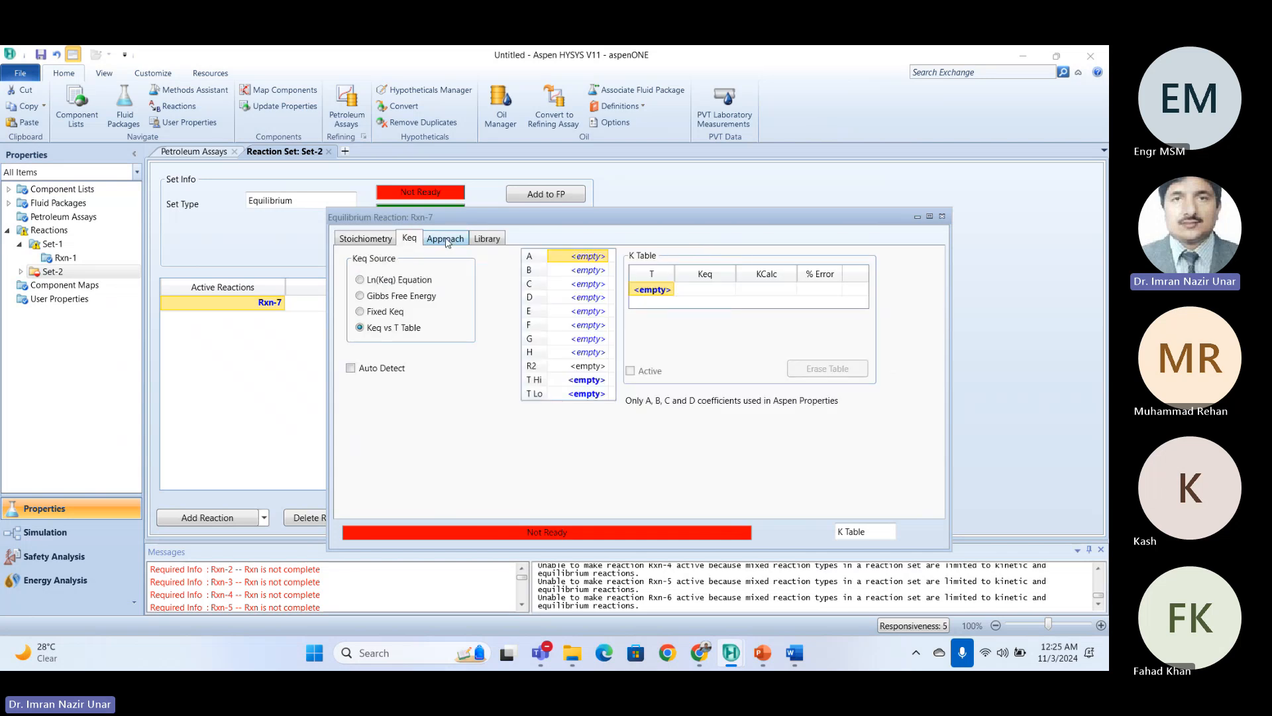
{"action": "left_click", "coordinate": [439, 242]}
{"action": "left_click", "coordinate": [391, 244]}
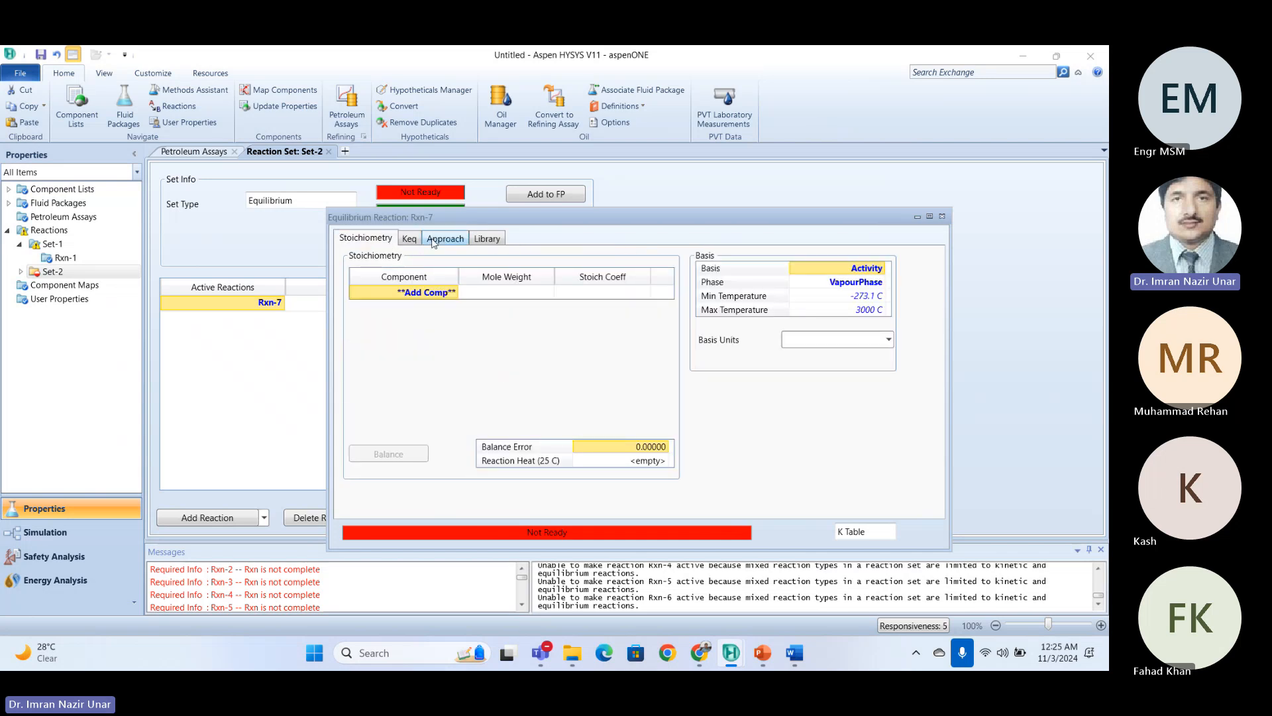
{"action": "left_click", "coordinate": [434, 241]}
{"action": "left_click", "coordinate": [391, 238]}
{"action": "left_click", "coordinate": [409, 242]}
{"action": "left_click", "coordinate": [363, 245]}
{"action": "left_click", "coordinate": [943, 216]}
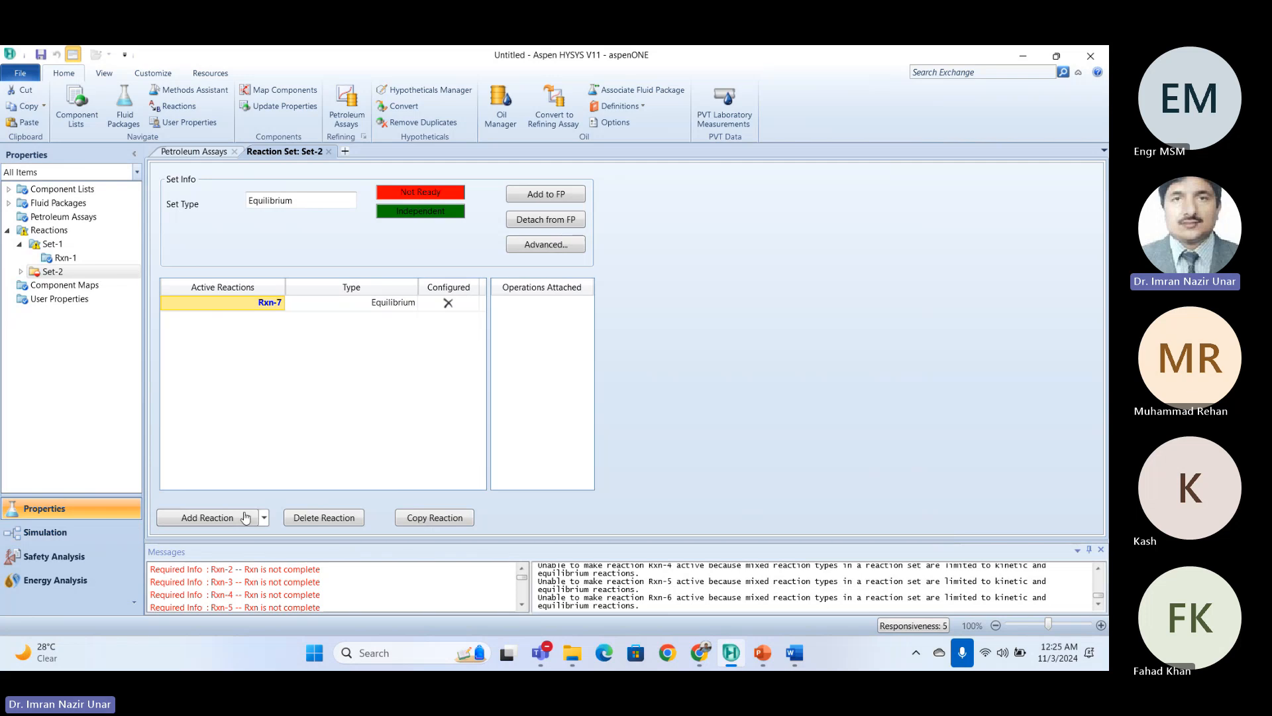
Add a Kinetic reaction to Set-2 alongside the Equilibrium reaction.
{"action": "left_click", "coordinate": [268, 520]}
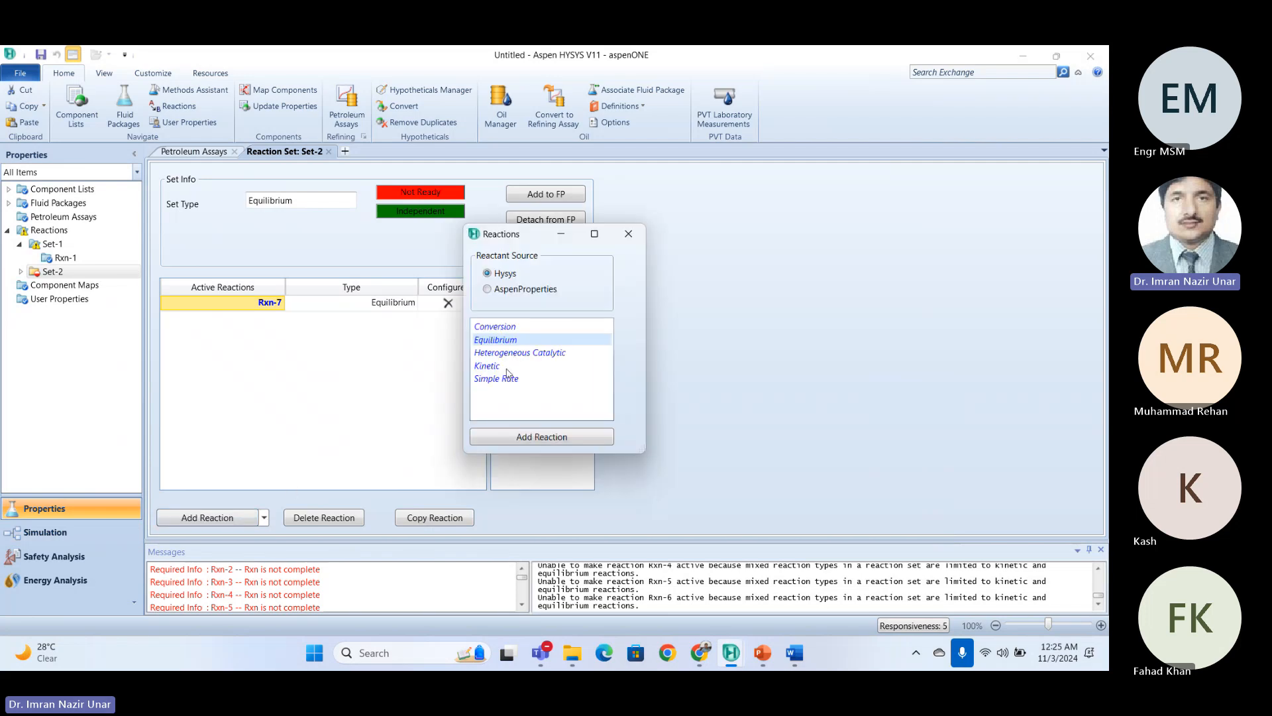
{"action": "left_click", "coordinate": [497, 369]}
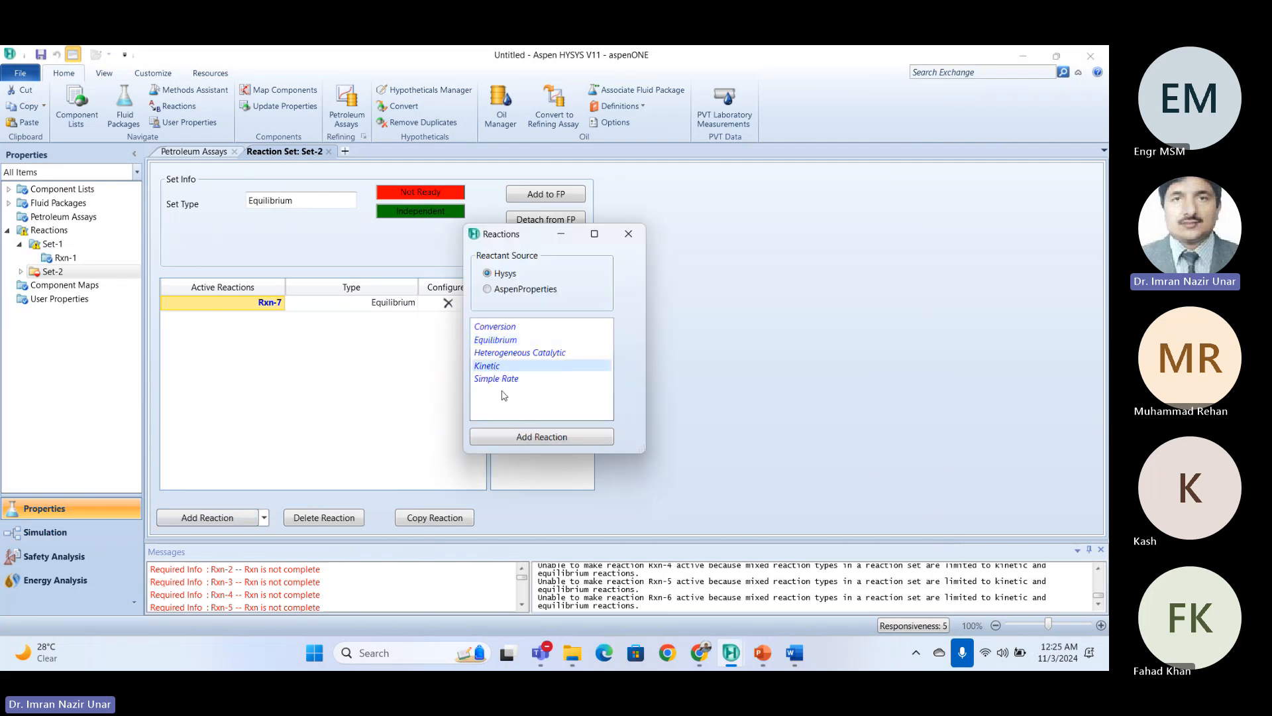
{"action": "left_click", "coordinate": [516, 437]}
{"action": "left_click", "coordinate": [628, 234]}
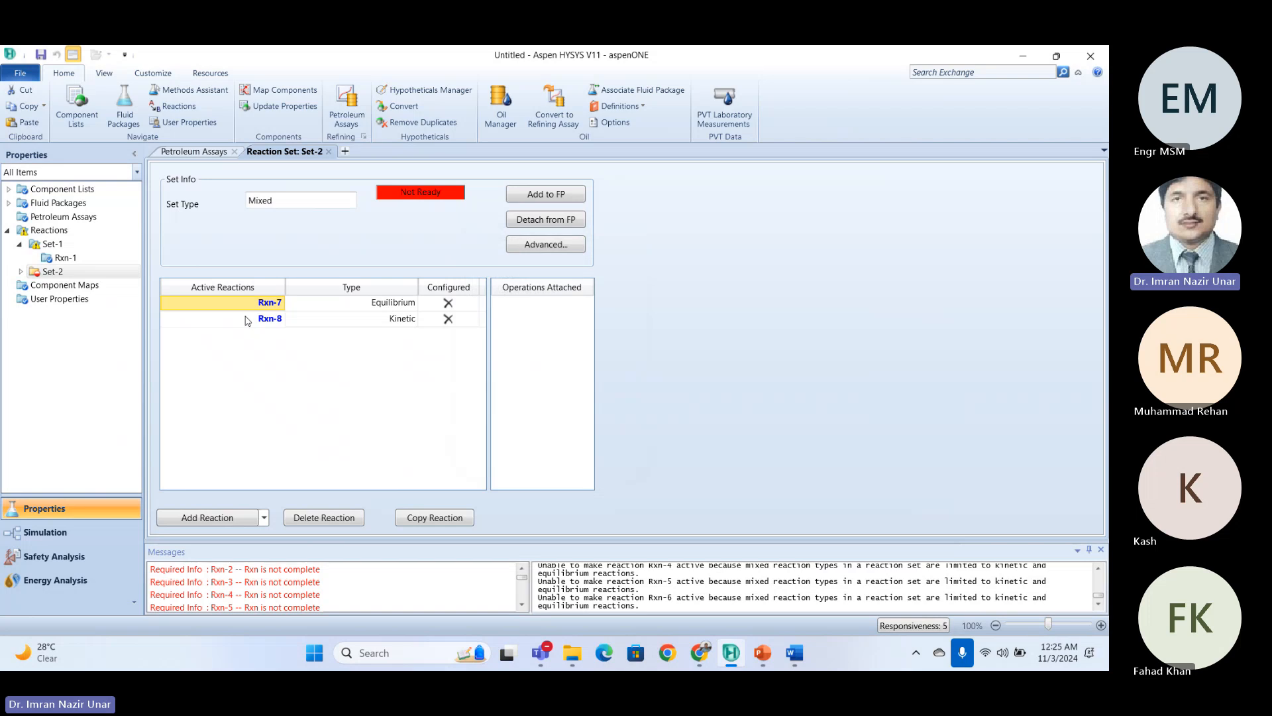
Open the new Kinetic reaction and examine its stoichiometry, forward and reverse orders, basis and rate parameters.
{"action": "left_click", "coordinate": [248, 319]}
{"action": "left_click_drag", "start_coordinate": [411, 168], "coordinate": [601, 198]}
{"action": "left_click", "coordinate": [271, 251]}
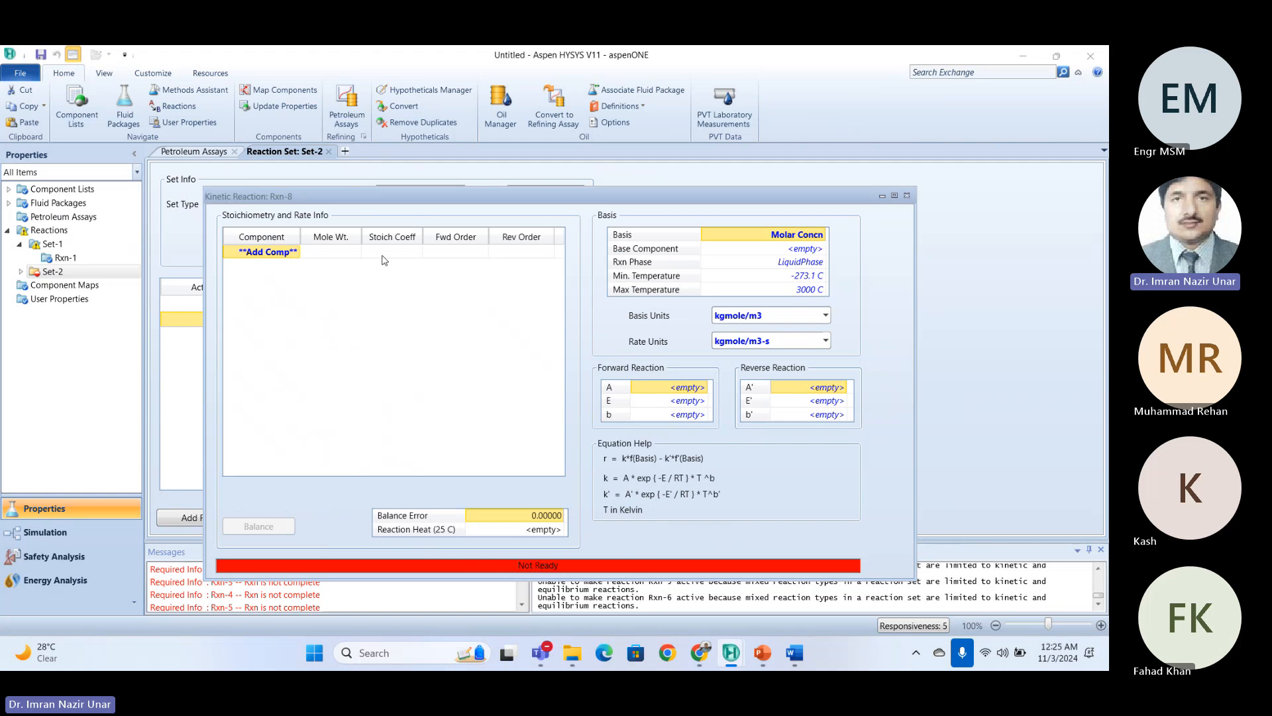
{"action": "left_click", "coordinate": [470, 253]}
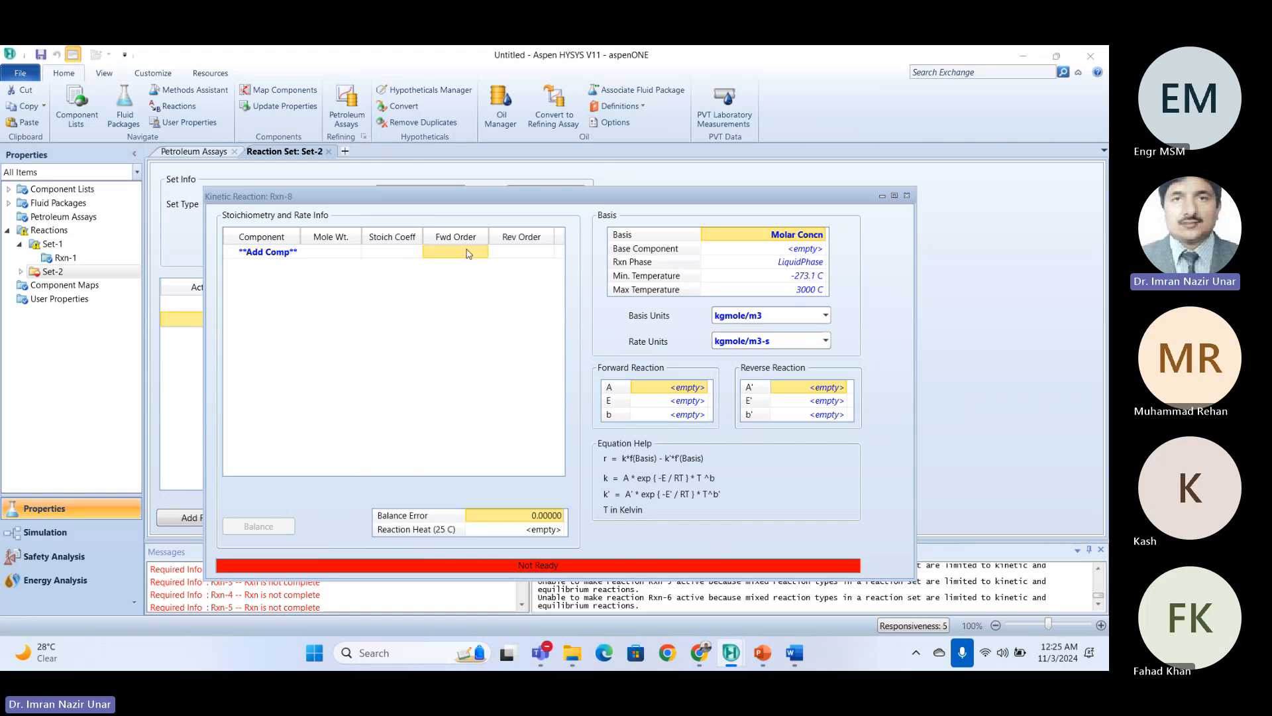
{"action": "left_click", "coordinate": [524, 253]}
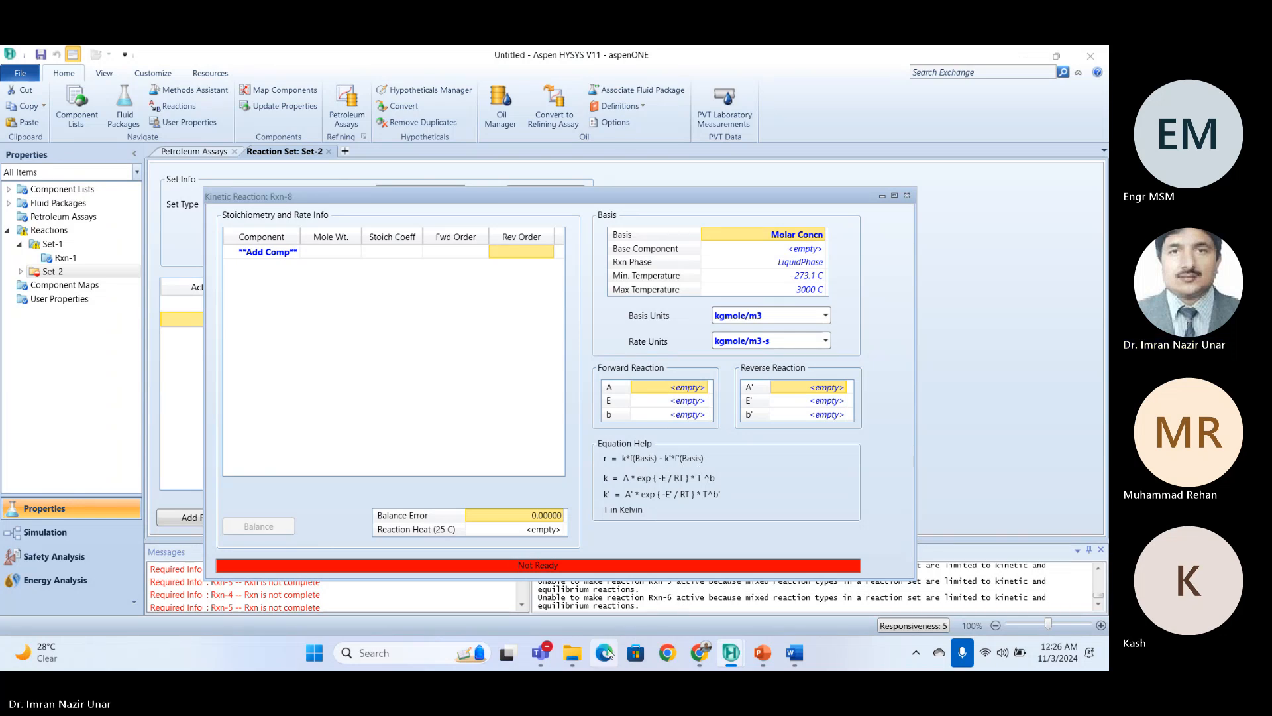
{"action": "mouse_move", "coordinate": [541, 653]}
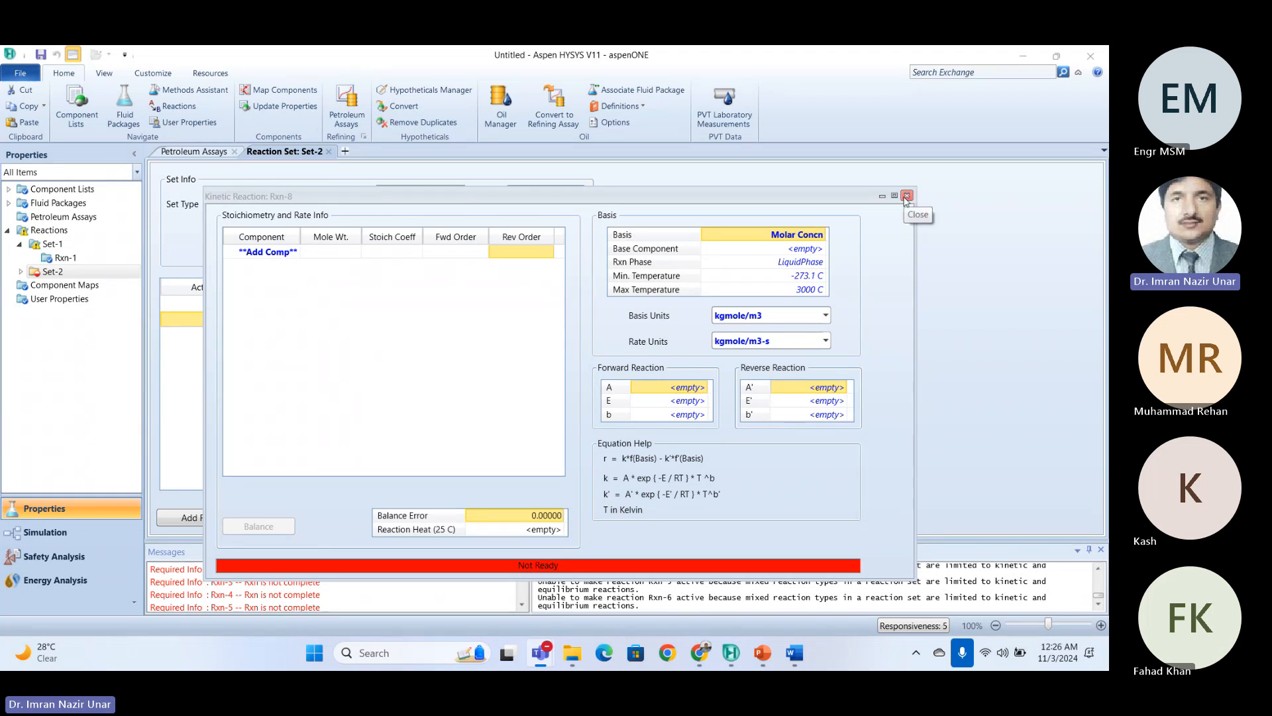
Close the Kinetic reaction and add a Heterogeneous Catalytic reaction to Set-2.
{"action": "left_click", "coordinate": [907, 197]}
{"action": "left_click", "coordinate": [189, 517]}
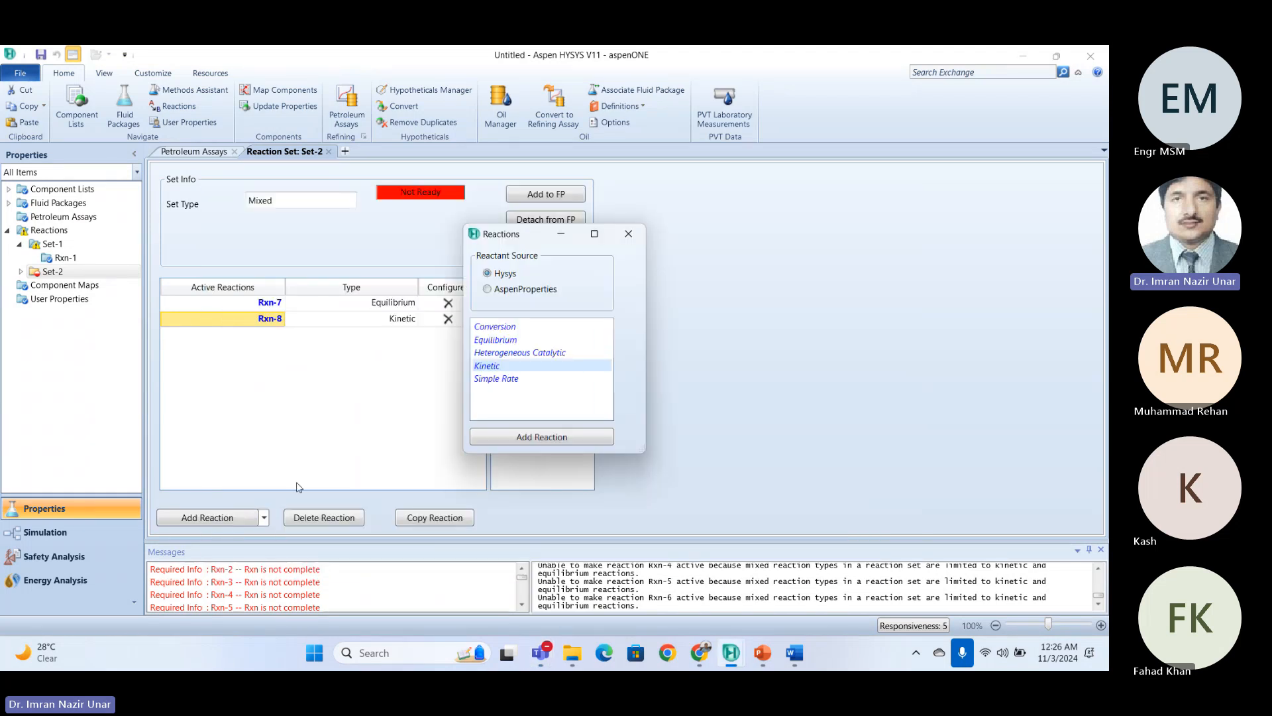
{"action": "left_click", "coordinate": [512, 353]}
{"action": "left_click", "coordinate": [521, 437]}
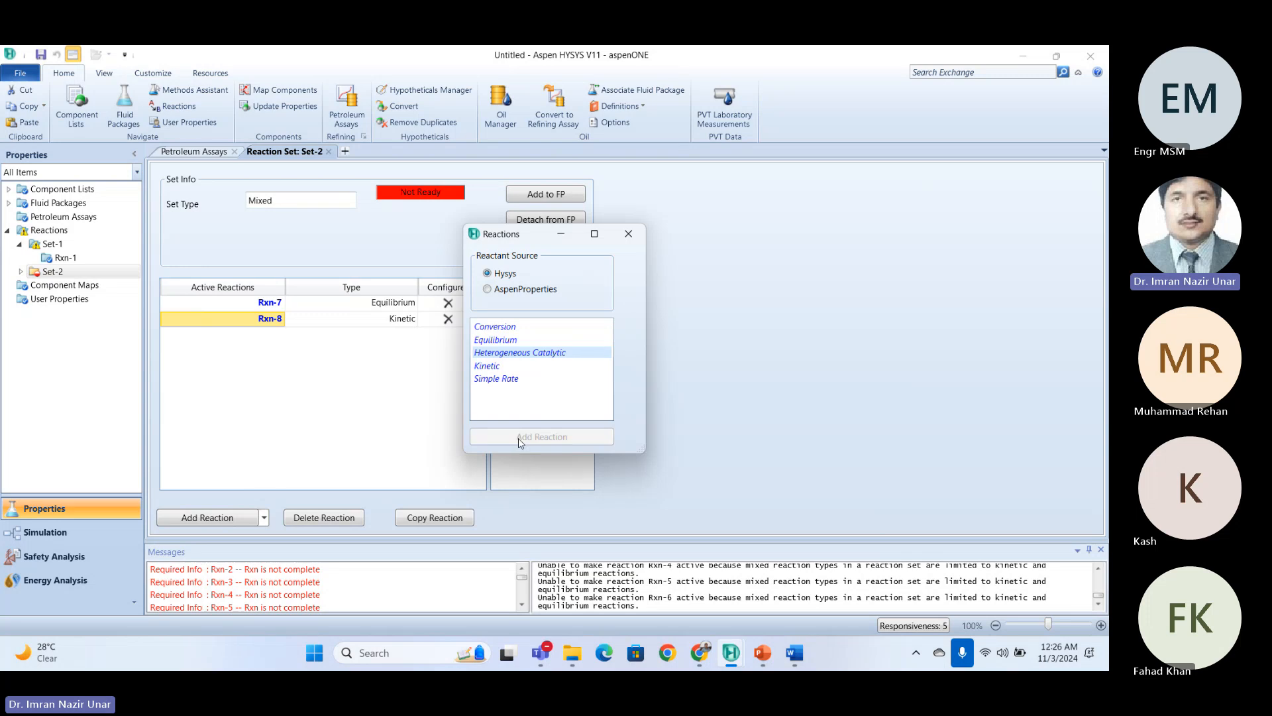
{"action": "left_click", "coordinate": [642, 234]}
Open the new Heterogeneous Catalytic reaction, examine its stoichiometry, reaction rate terms and kinetics equation help, and close it.
{"action": "left_click", "coordinate": [265, 335]}
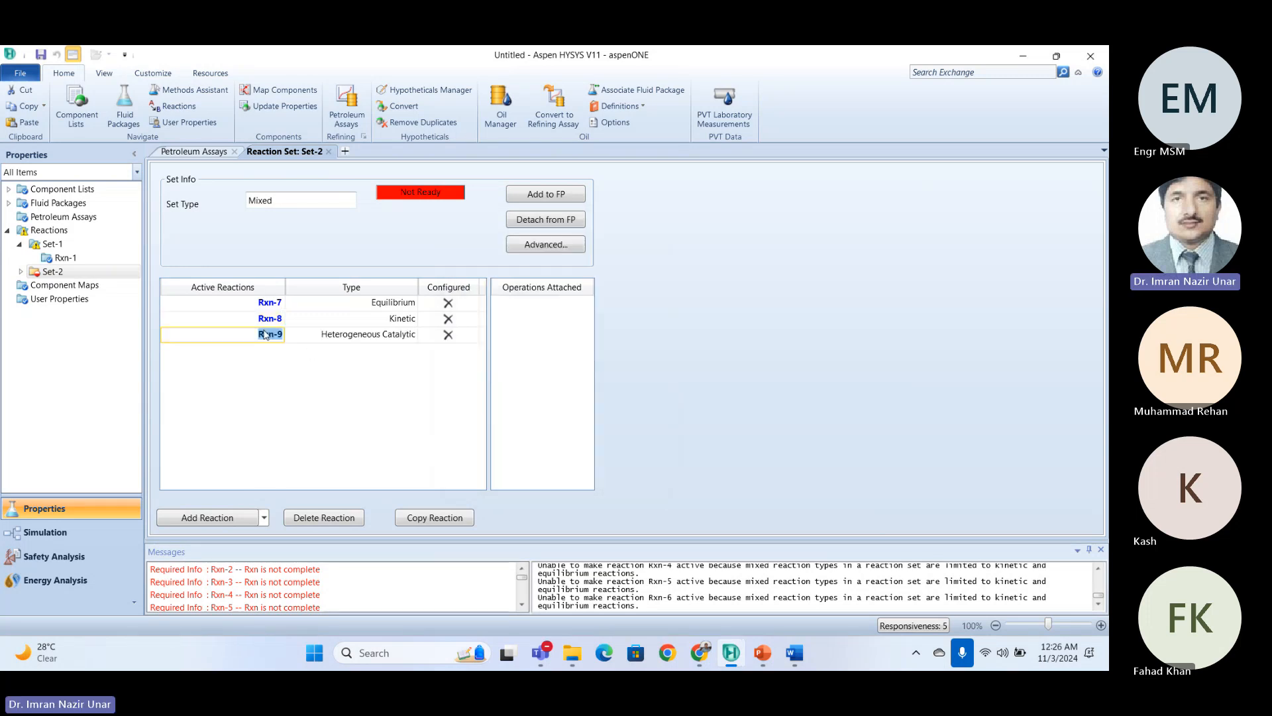
{"action": "double_click", "coordinate": [265, 335]}
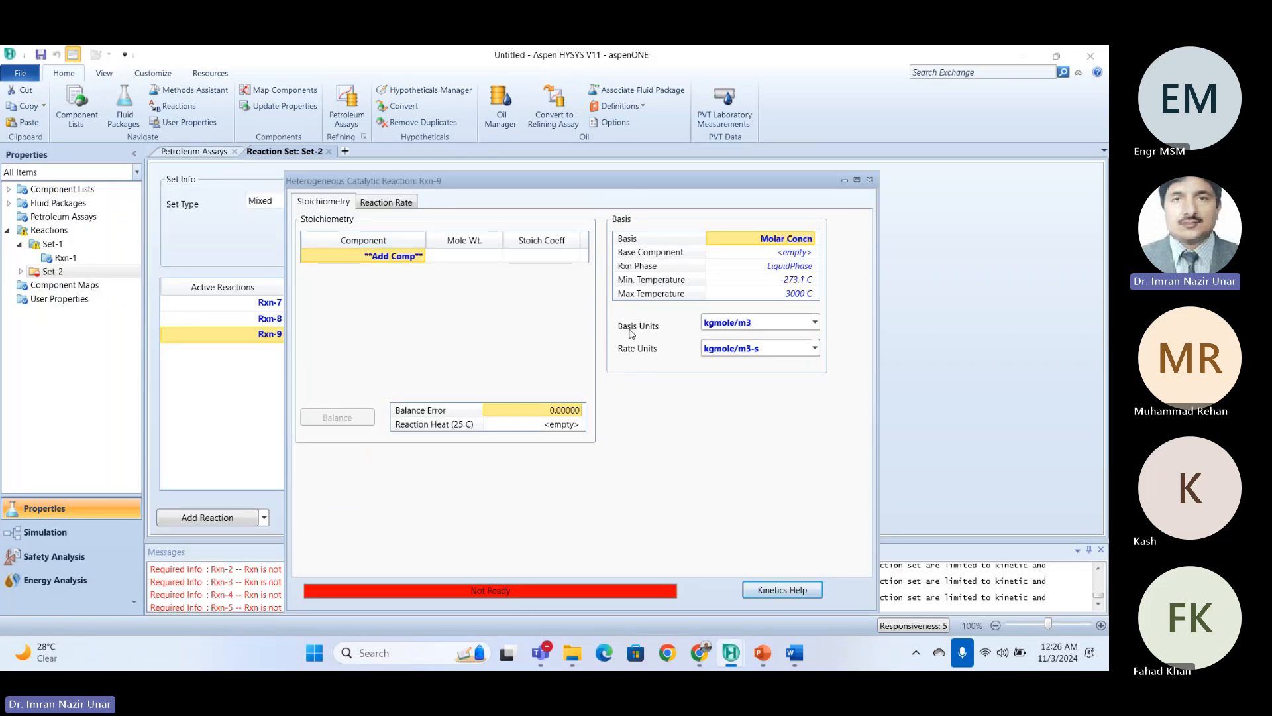
{"action": "left_click", "coordinate": [398, 210]}
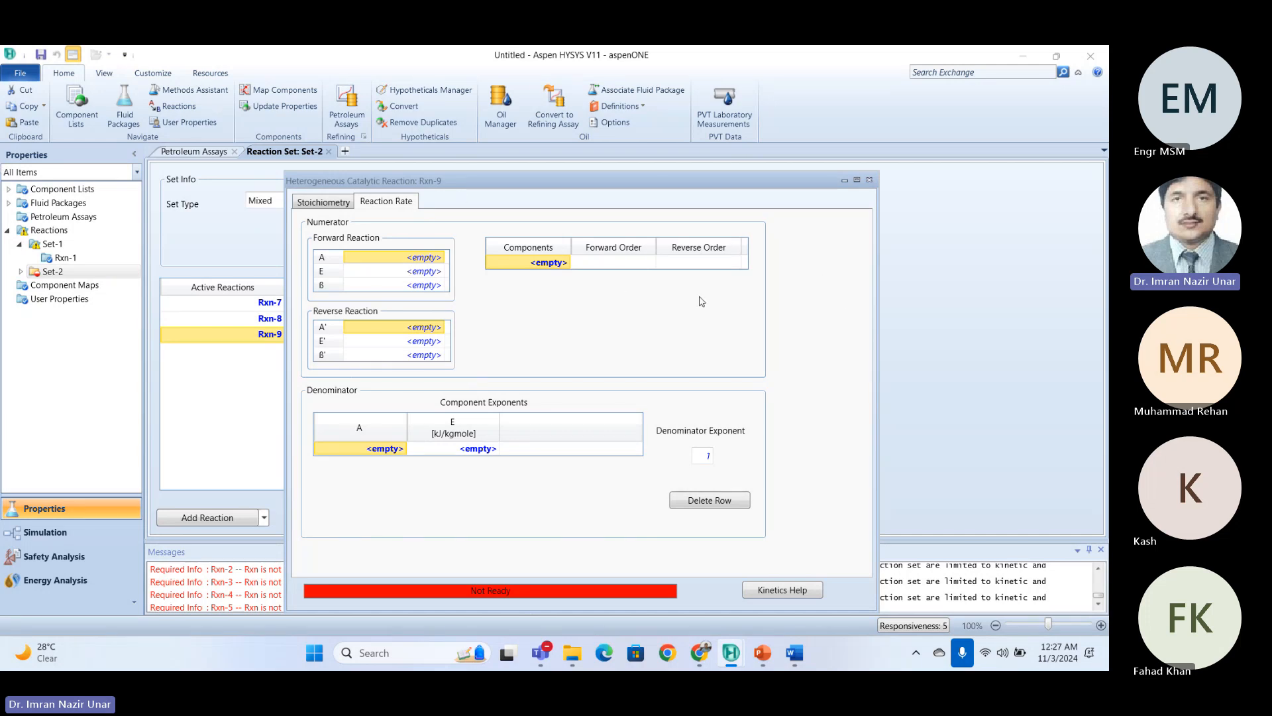
{"action": "mouse_move", "coordinate": [795, 652]}
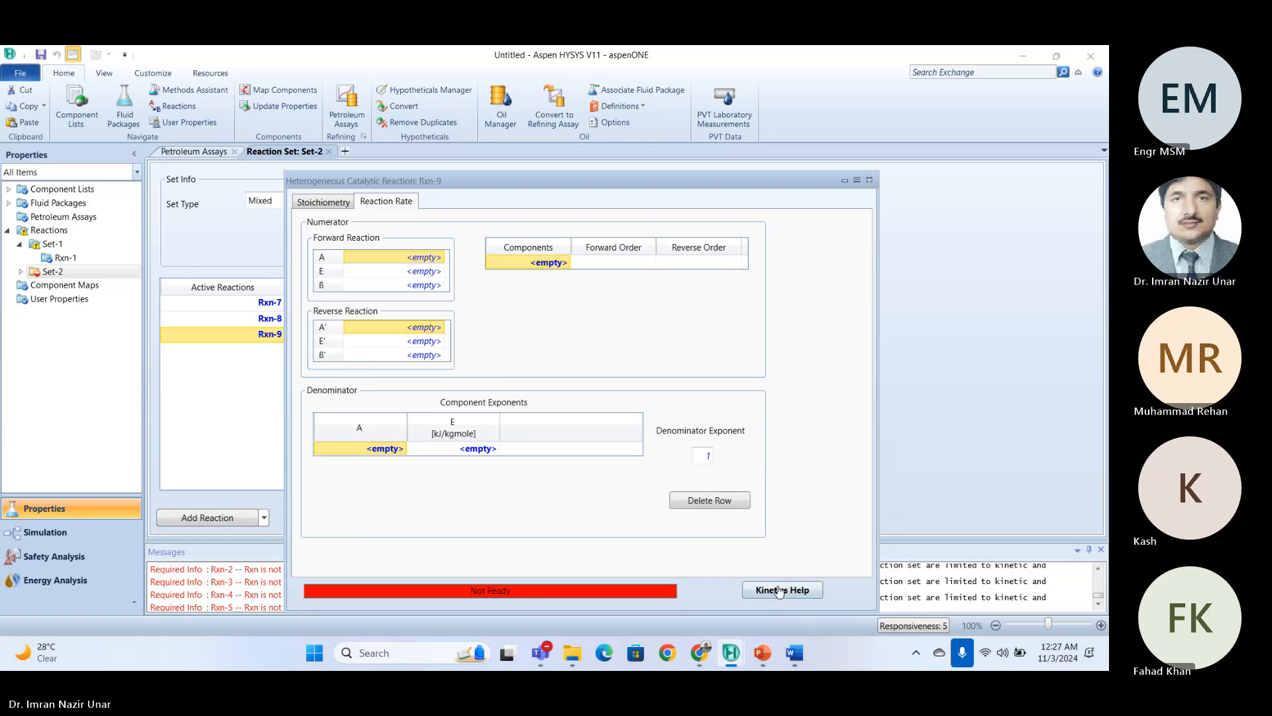
{"action": "left_click", "coordinate": [780, 590]}
{"action": "left_click_drag", "start_coordinate": [181, 222], "coordinate": [557, 223]}
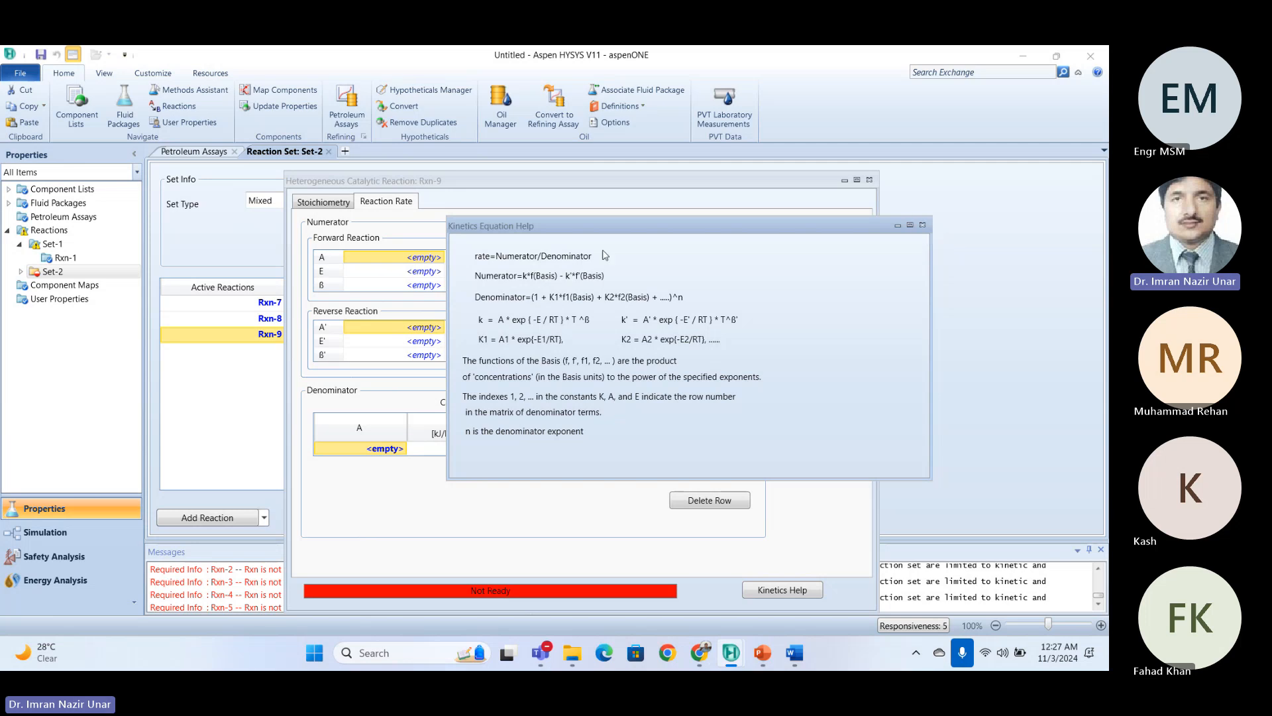
{"action": "left_click", "coordinate": [923, 225]}
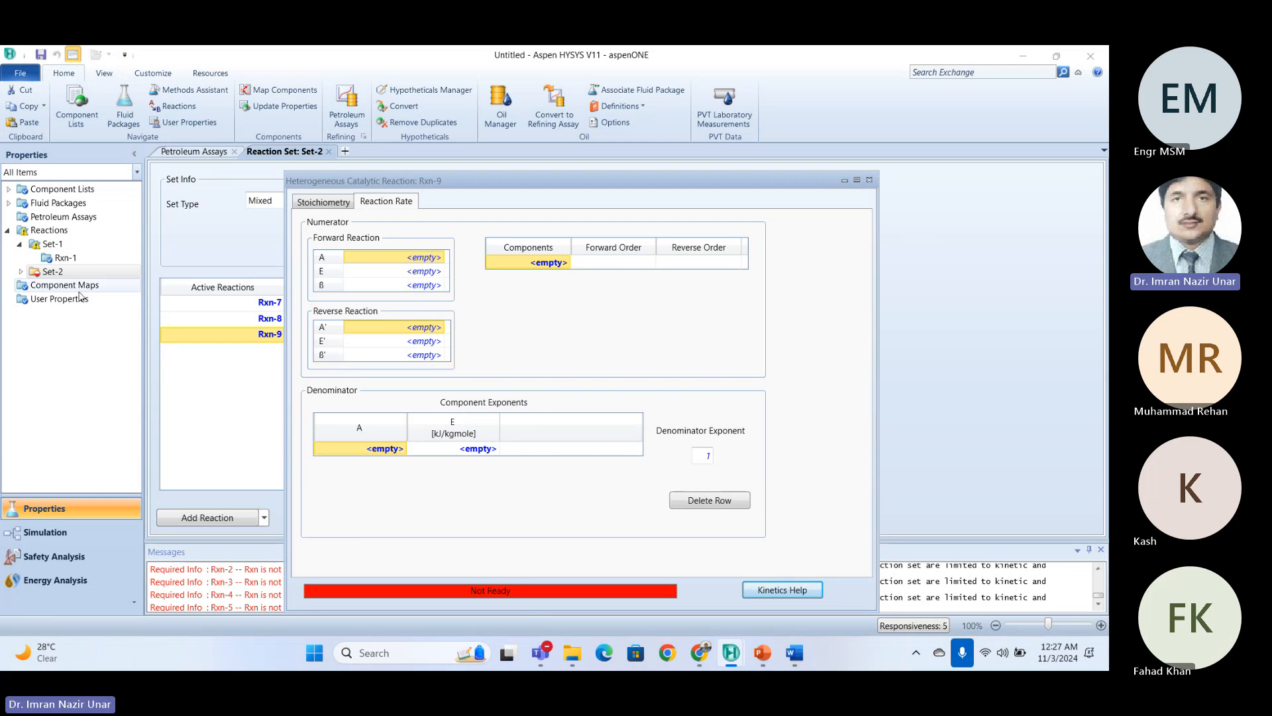
{"action": "left_click", "coordinate": [870, 180]}
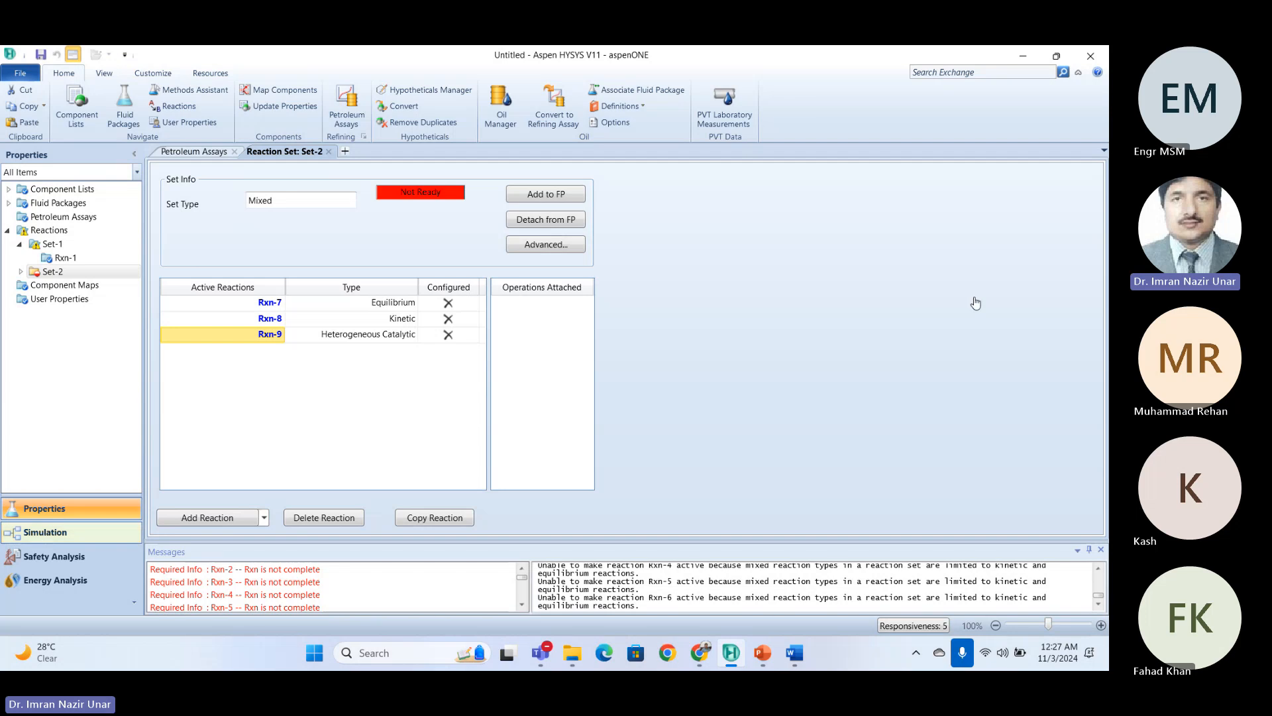
Switch to the simulation environment and place a Plug Flow Reactor on the flowsheet between the feed and outlet streams.
{"action": "left_click", "coordinate": [45, 531]}
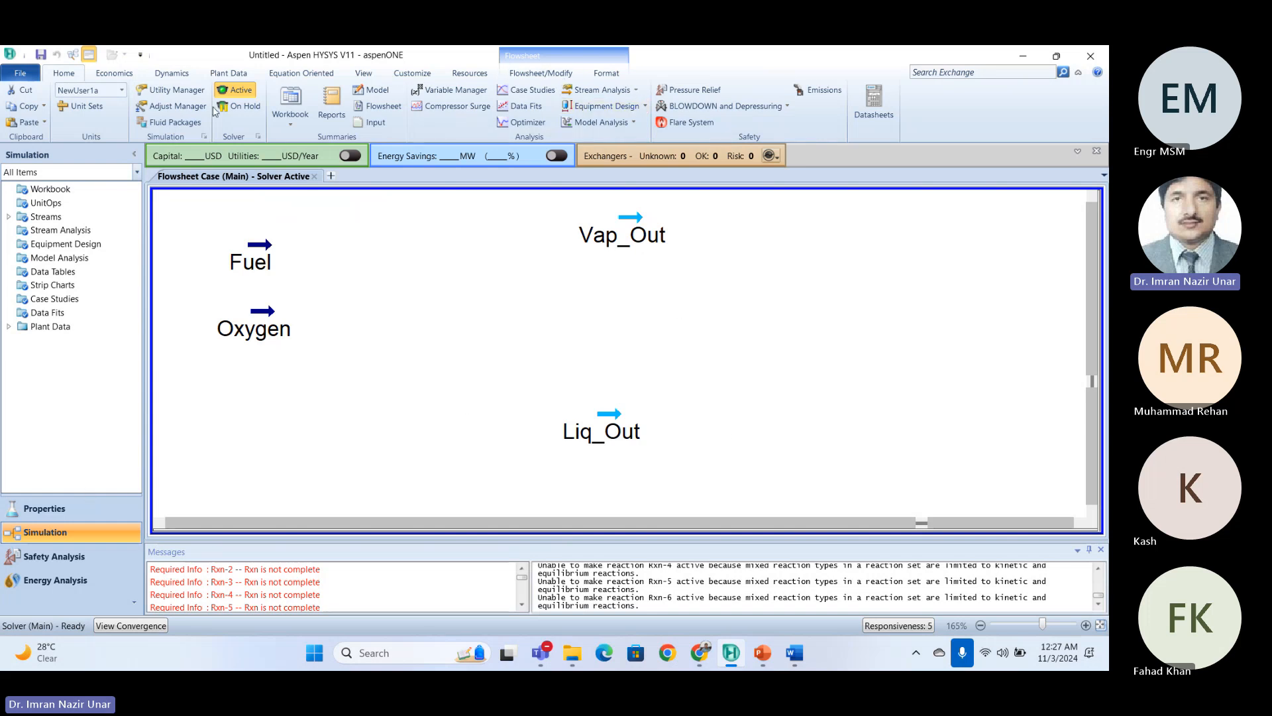
{"action": "left_click", "coordinate": [540, 73]}
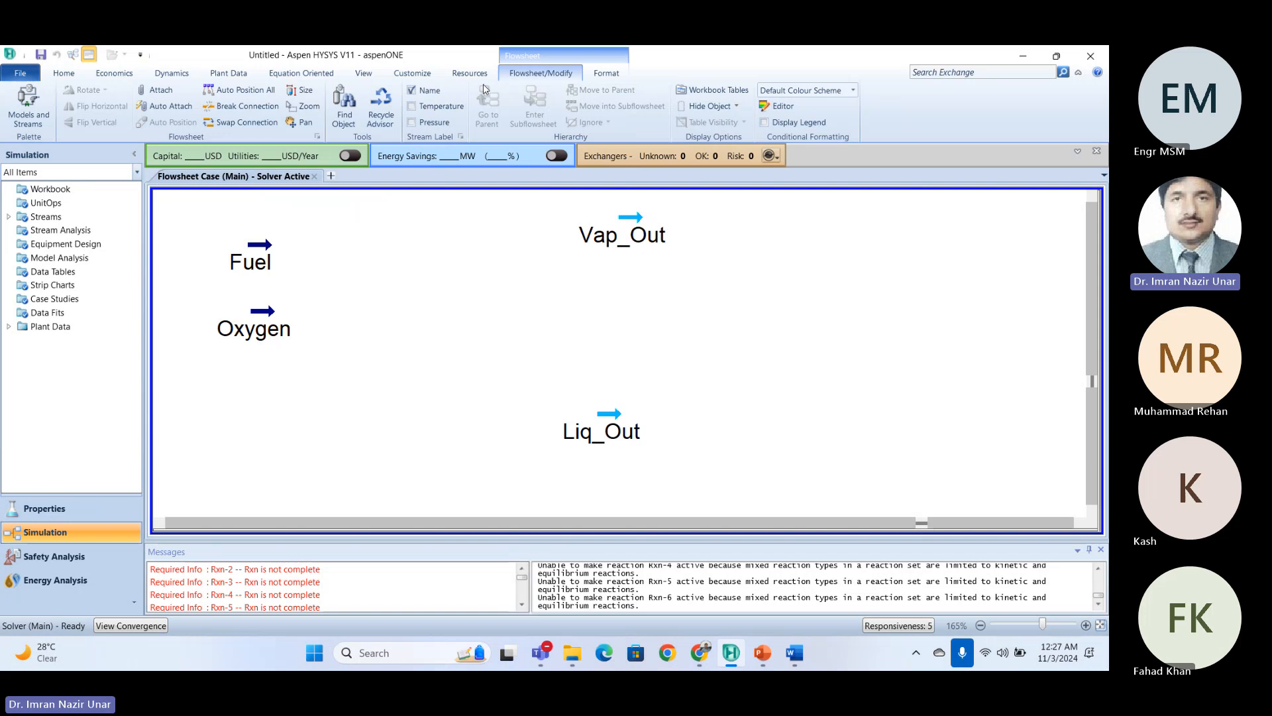
{"action": "left_click", "coordinate": [28, 109]}
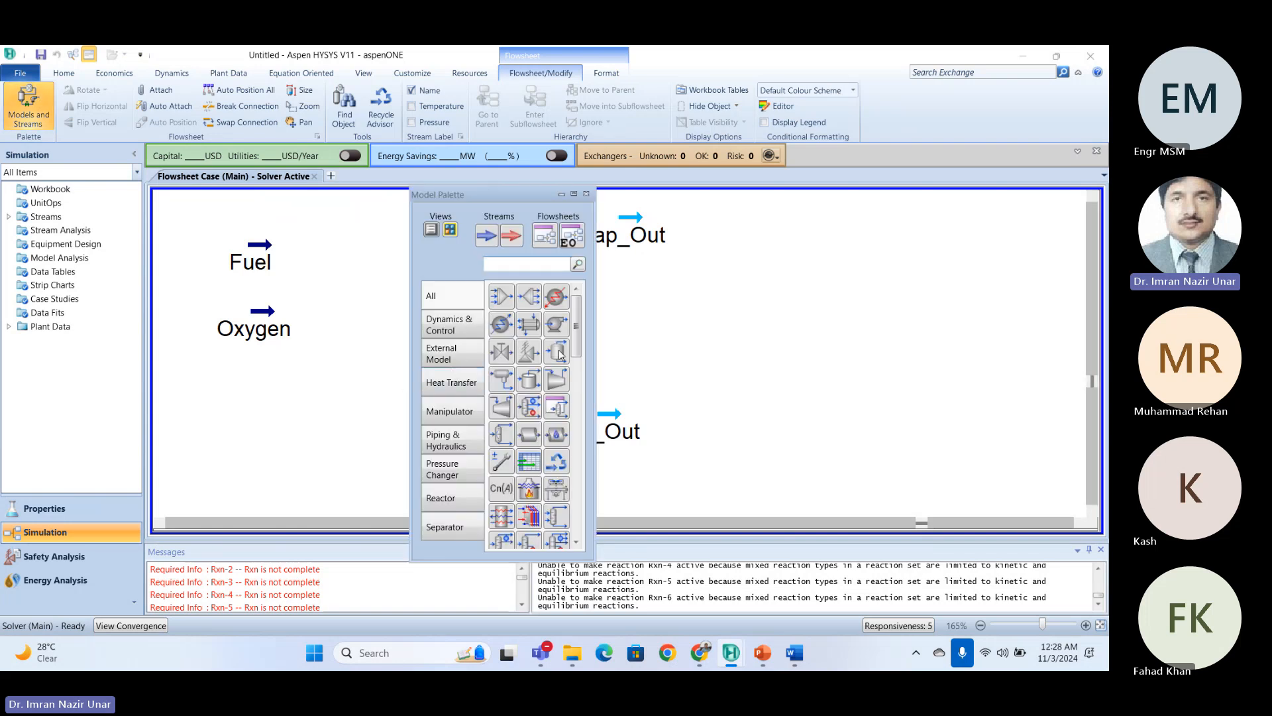
{"action": "left_click", "coordinate": [451, 497]}
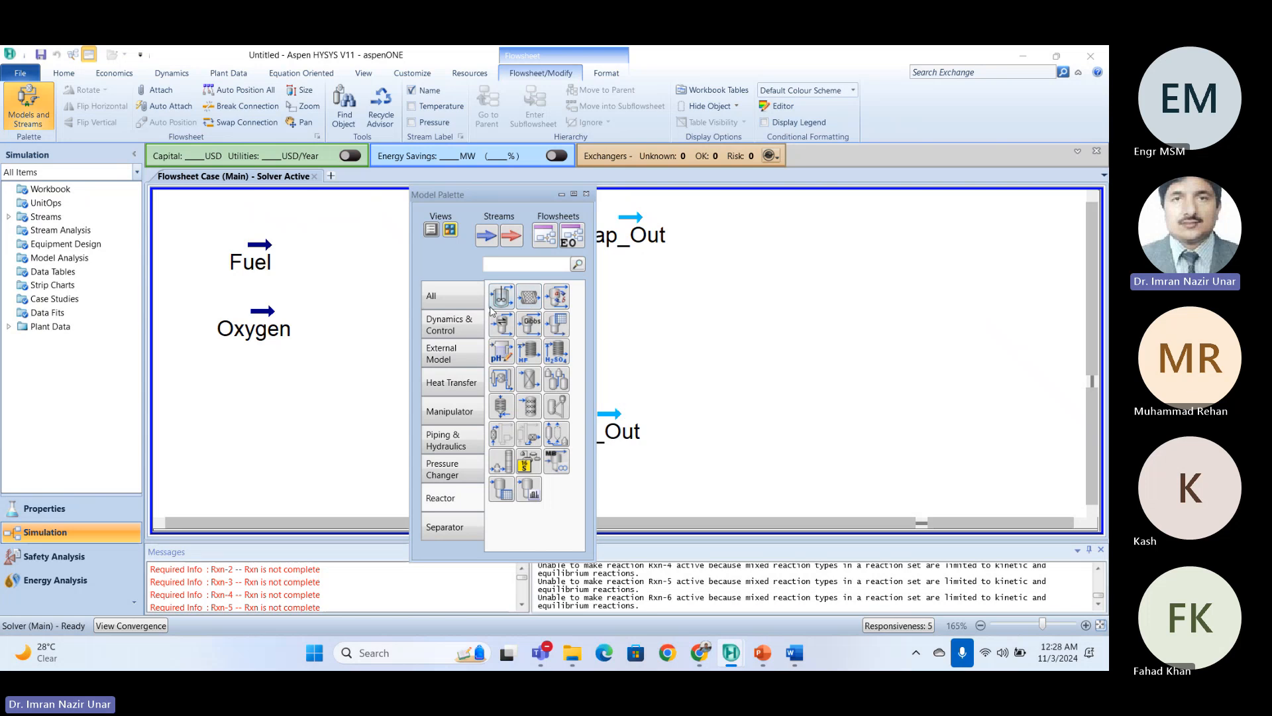
{"action": "left_click_drag", "start_coordinate": [529, 300], "coordinate": [425, 323]}
{"action": "left_click", "coordinate": [586, 194]}
Open the plug flow reactor and examine its connections, pressure drop and duty parameters, and overall reaction settings.
{"action": "double_click", "coordinate": [425, 322]}
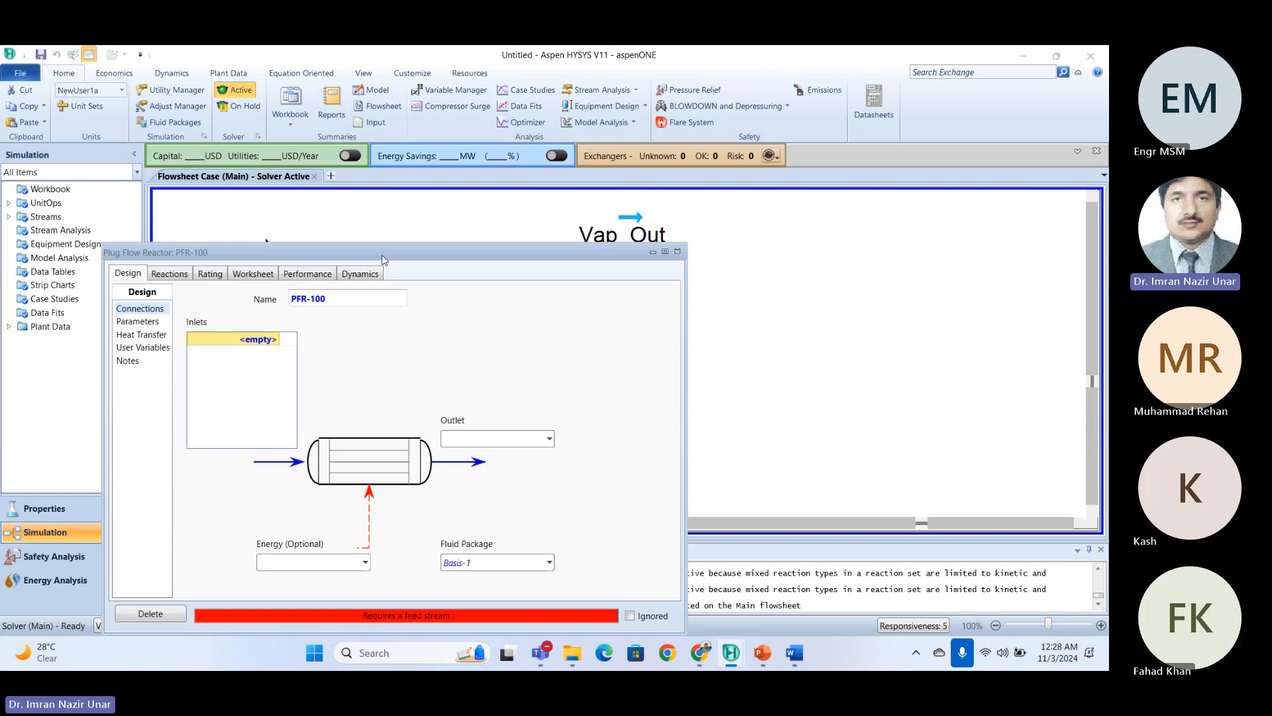
{"action": "left_click_drag", "start_coordinate": [381, 258], "coordinate": [540, 167]}
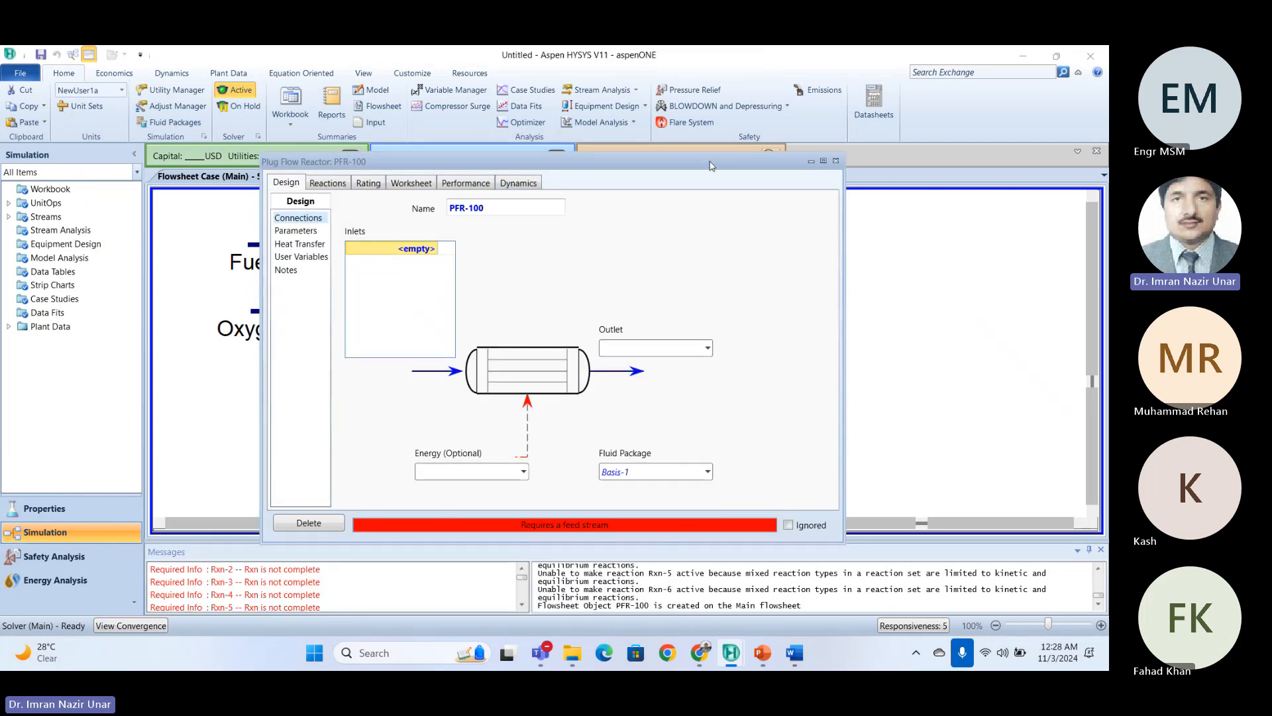
{"action": "left_click_drag", "start_coordinate": [612, 171], "coordinate": [562, 157]}
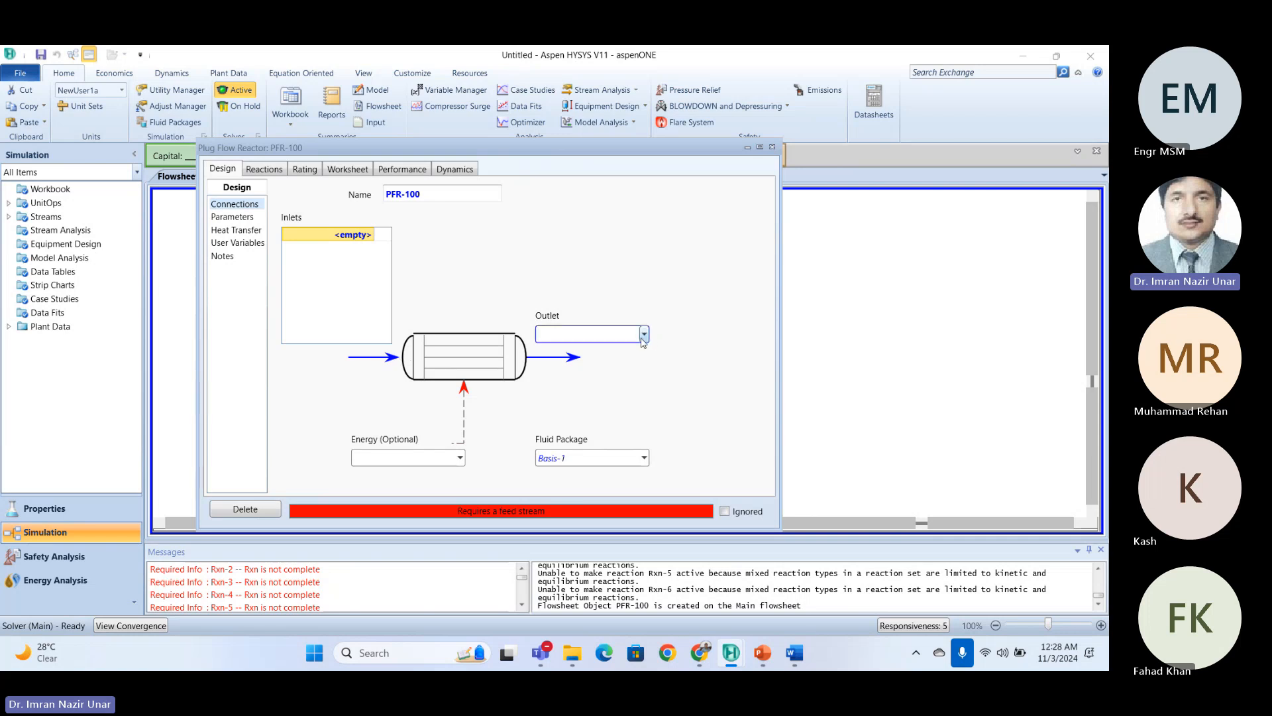
{"action": "left_click", "coordinate": [230, 217]}
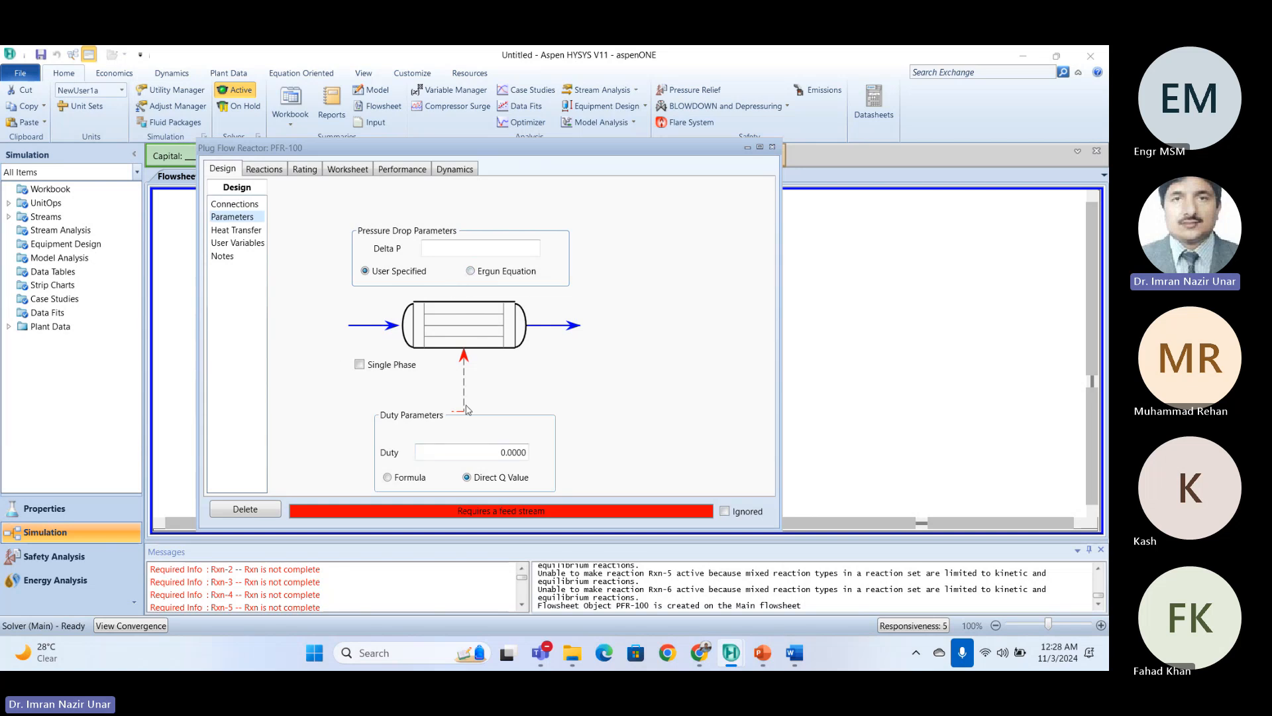
{"action": "left_click", "coordinate": [249, 173]}
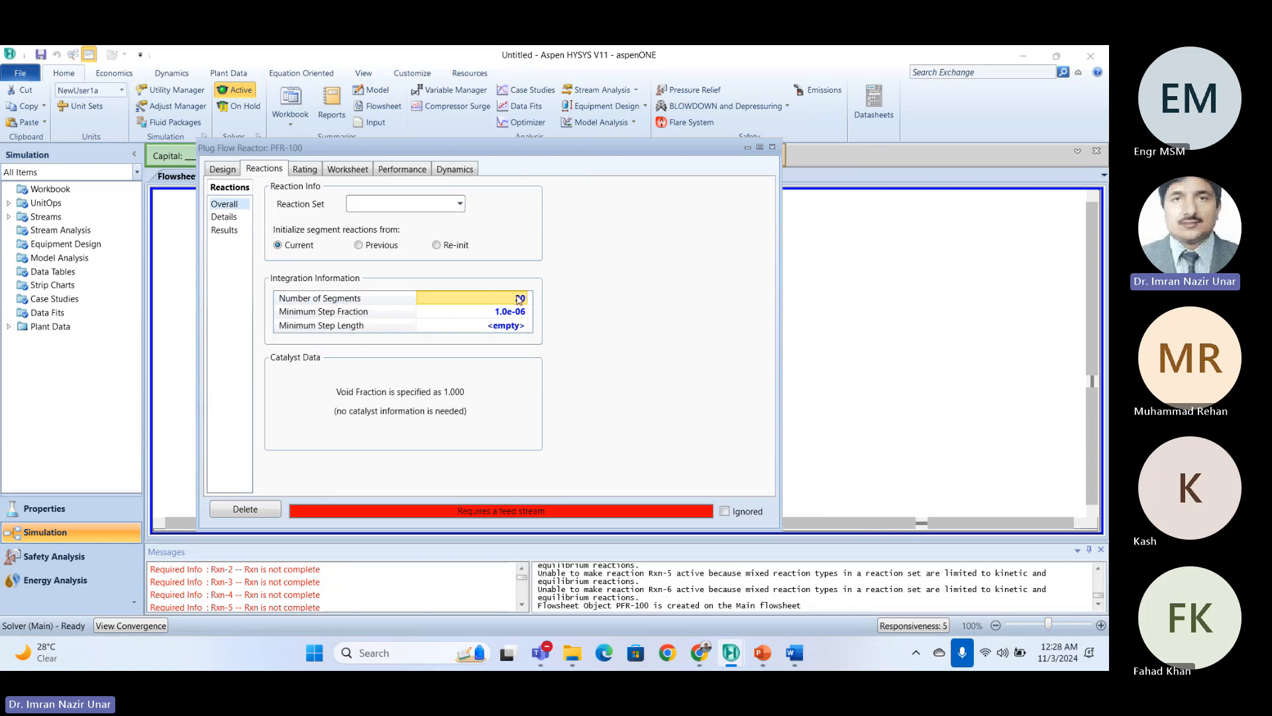
{"action": "left_click_drag", "start_coordinate": [519, 157], "coordinate": [560, 225]}
{"action": "left_click", "coordinate": [267, 237]}
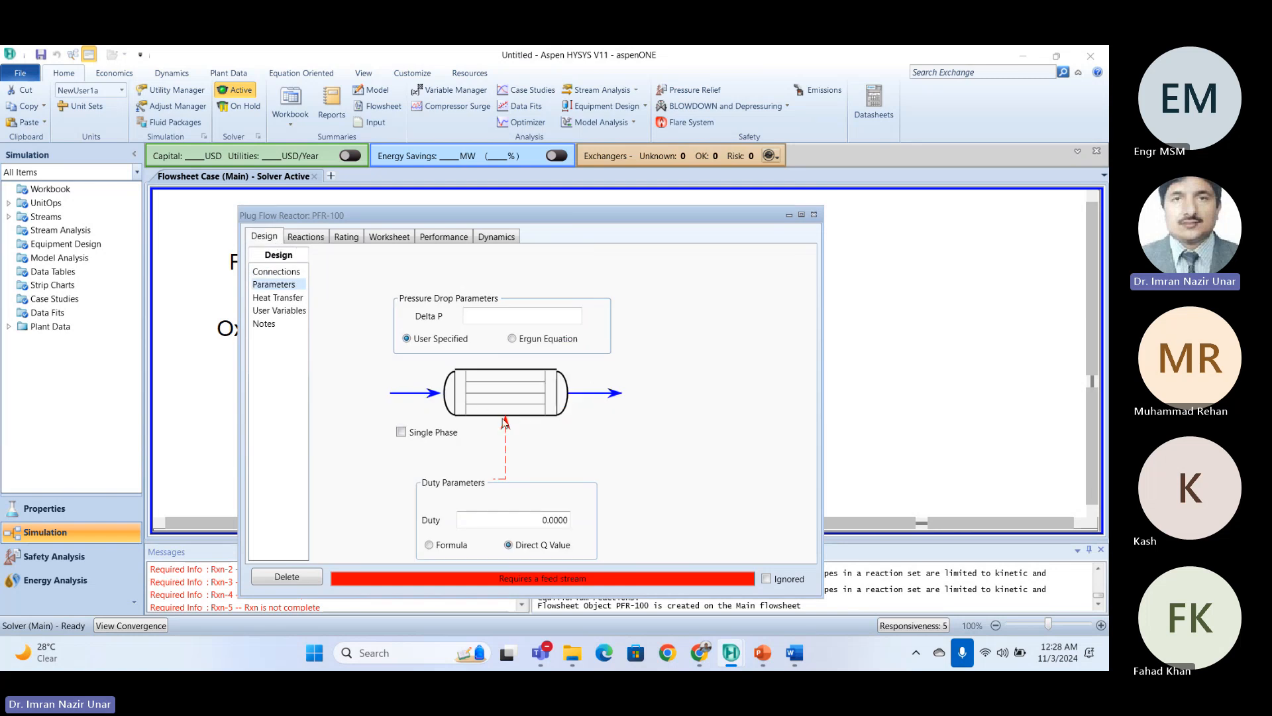
Compare the reactor's tube dimensions and packing inputs with its reaction set, integration segment and catalyst settings.
{"action": "left_click", "coordinate": [359, 238]}
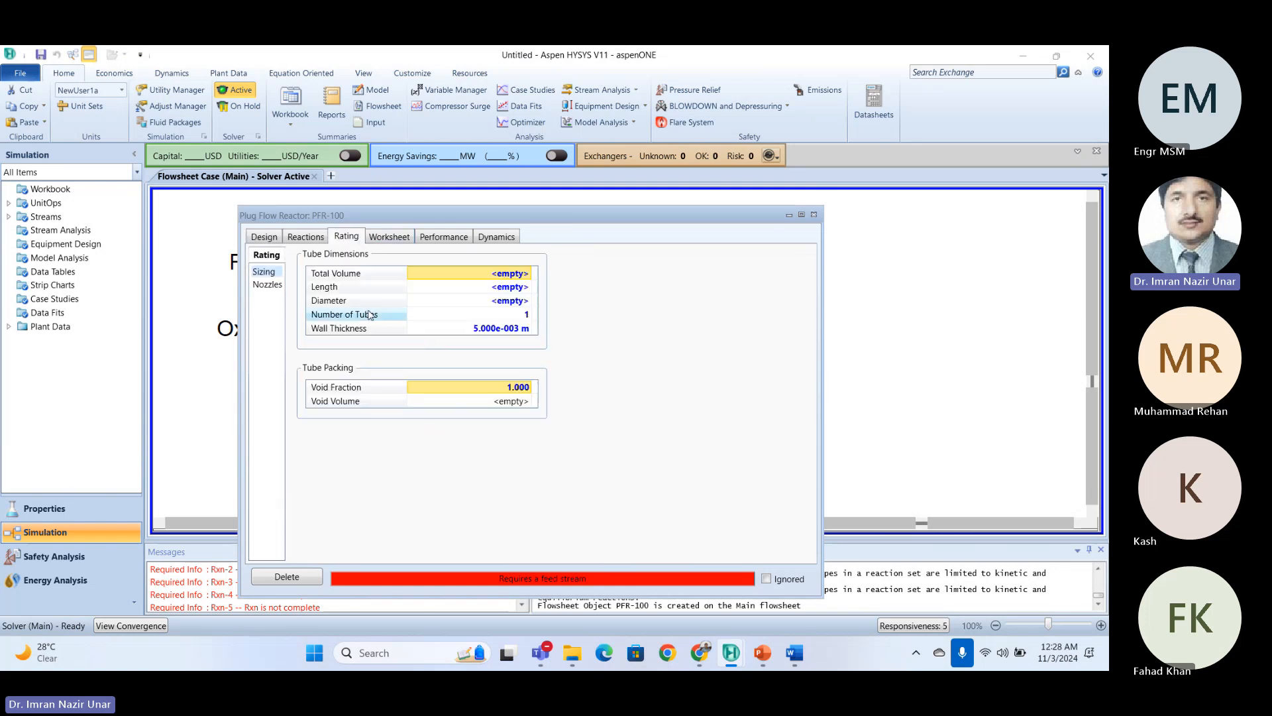
{"action": "left_click", "coordinate": [298, 241]}
{"action": "left_click", "coordinate": [334, 239]}
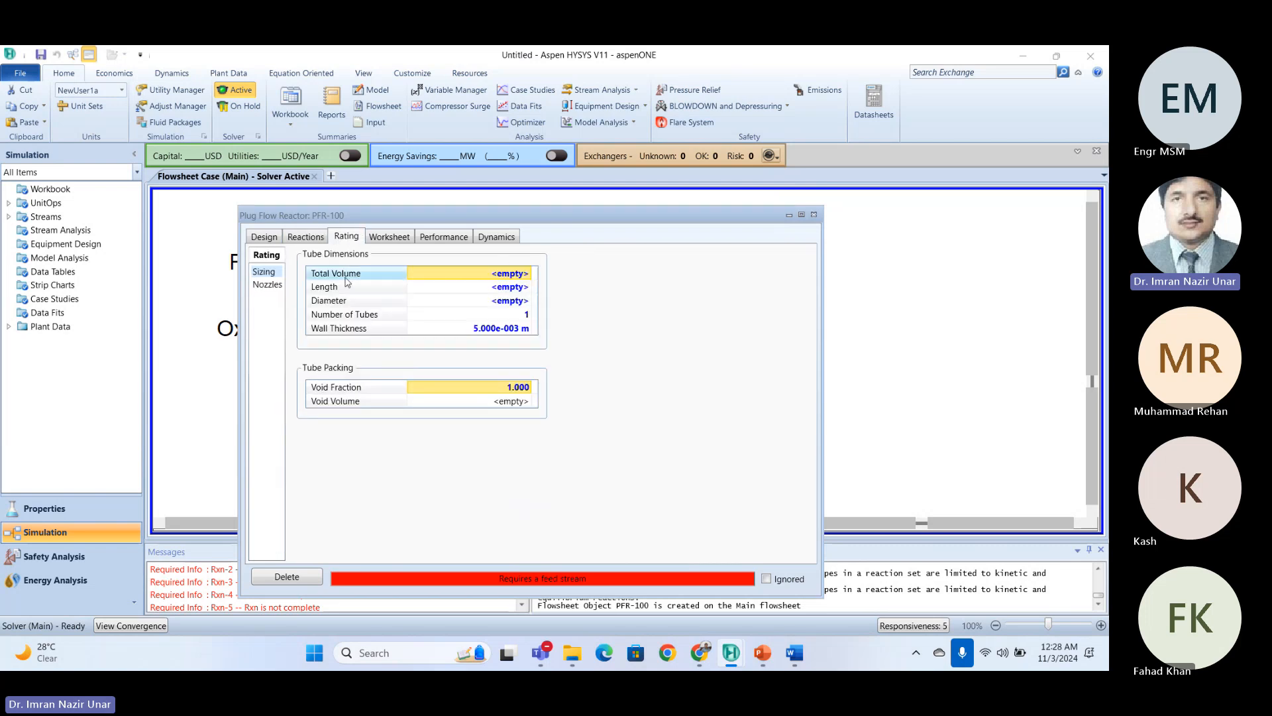
{"action": "left_click", "coordinate": [303, 244]}
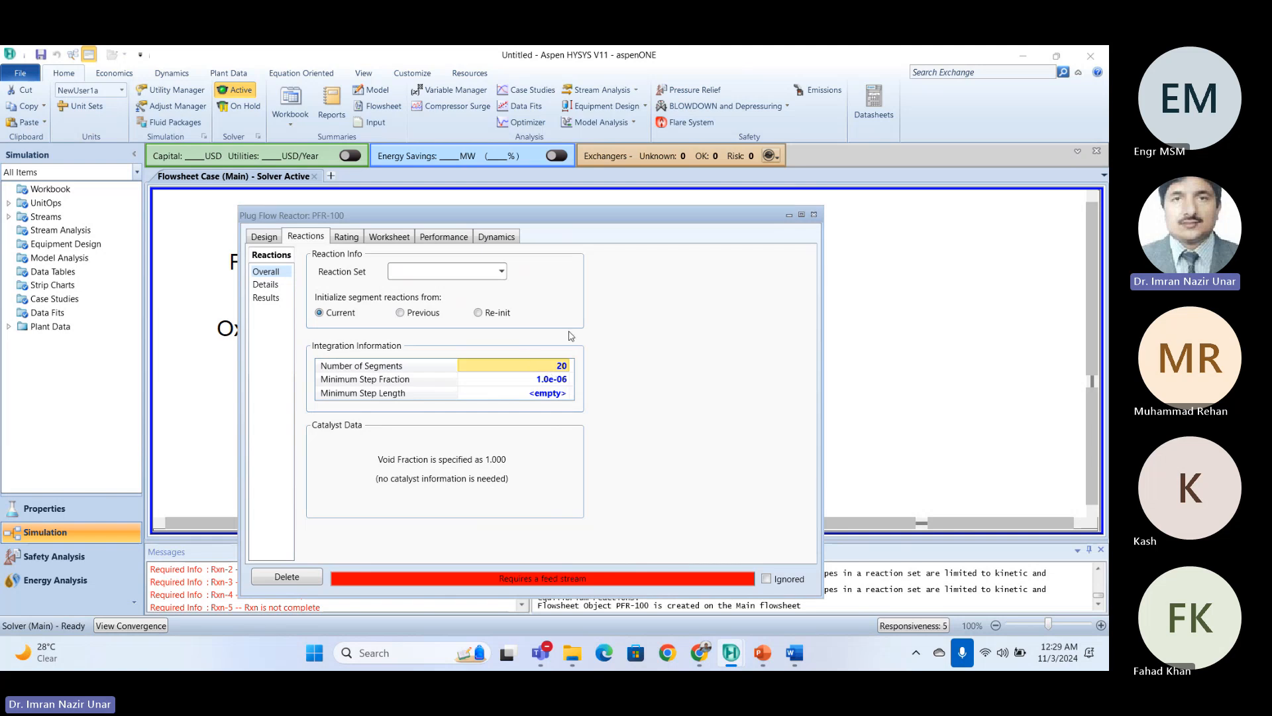
{"action": "left_click_drag", "start_coordinate": [580, 215], "coordinate": [610, 173]}
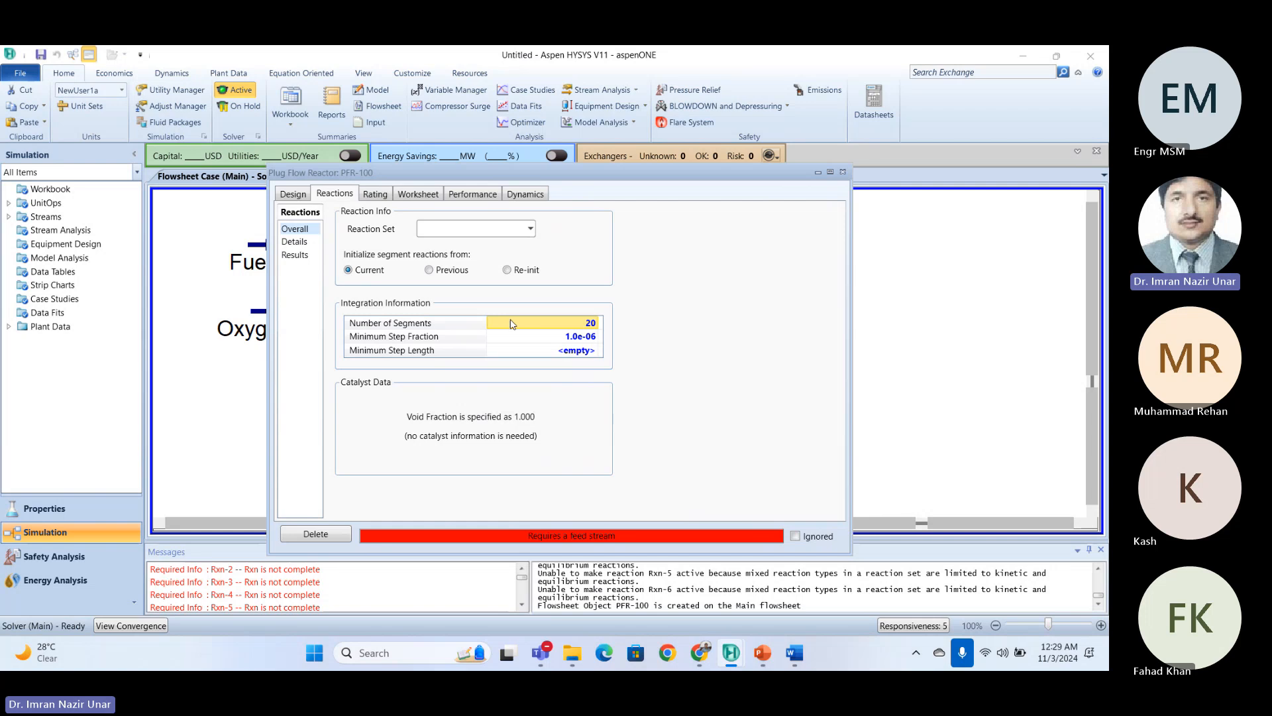
{"action": "left_click", "coordinate": [375, 194]}
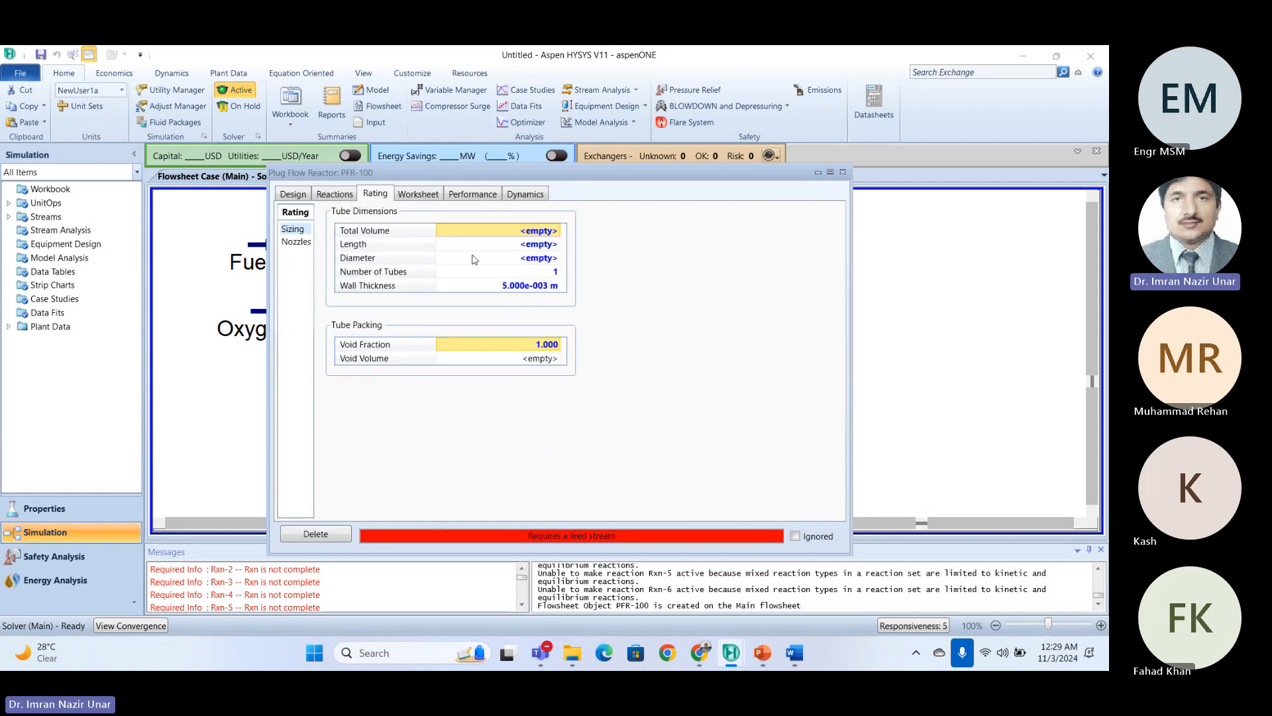
{"action": "left_click", "coordinate": [512, 273]}
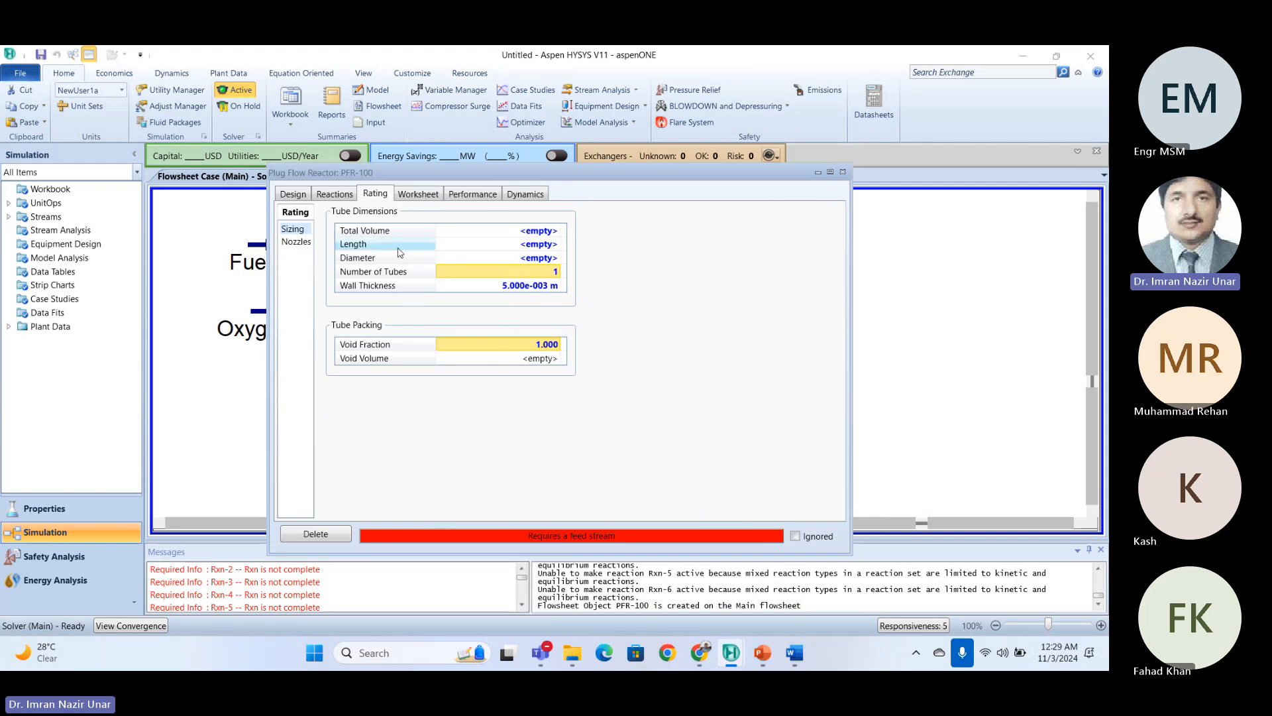
{"action": "left_click", "coordinate": [510, 245]}
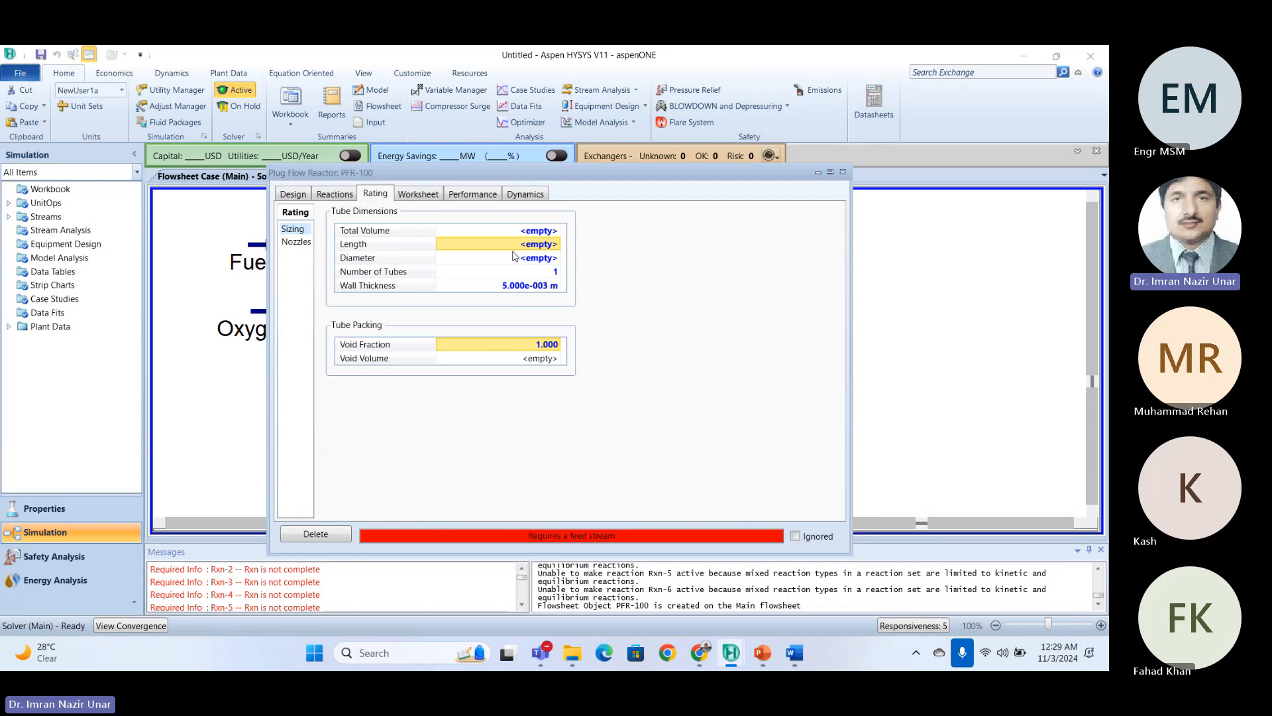
{"action": "left_click", "coordinate": [515, 259]}
{"action": "left_click_drag", "start_coordinate": [515, 229], "coordinate": [512, 263]}
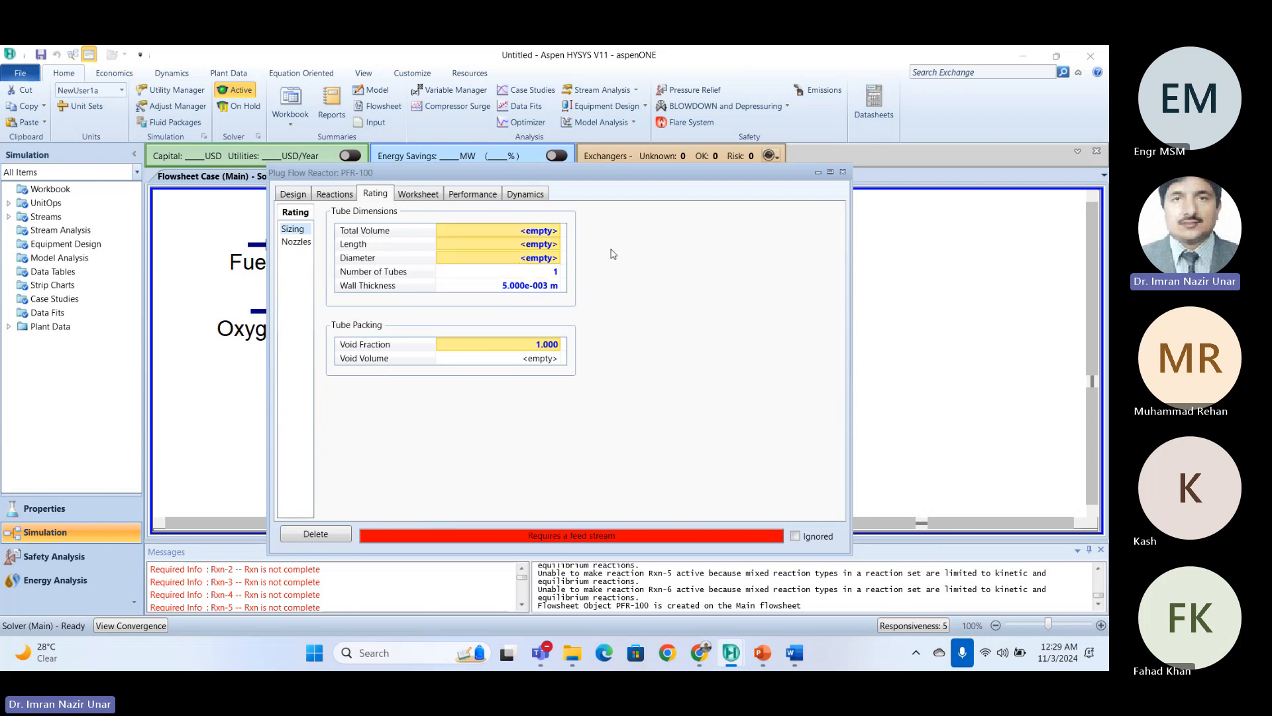
Examine the reactor's worksheet and its performance conditions, flows, reaction rates, transport properties and compositions, and close the reactor window.
{"action": "left_click", "coordinate": [425, 197]}
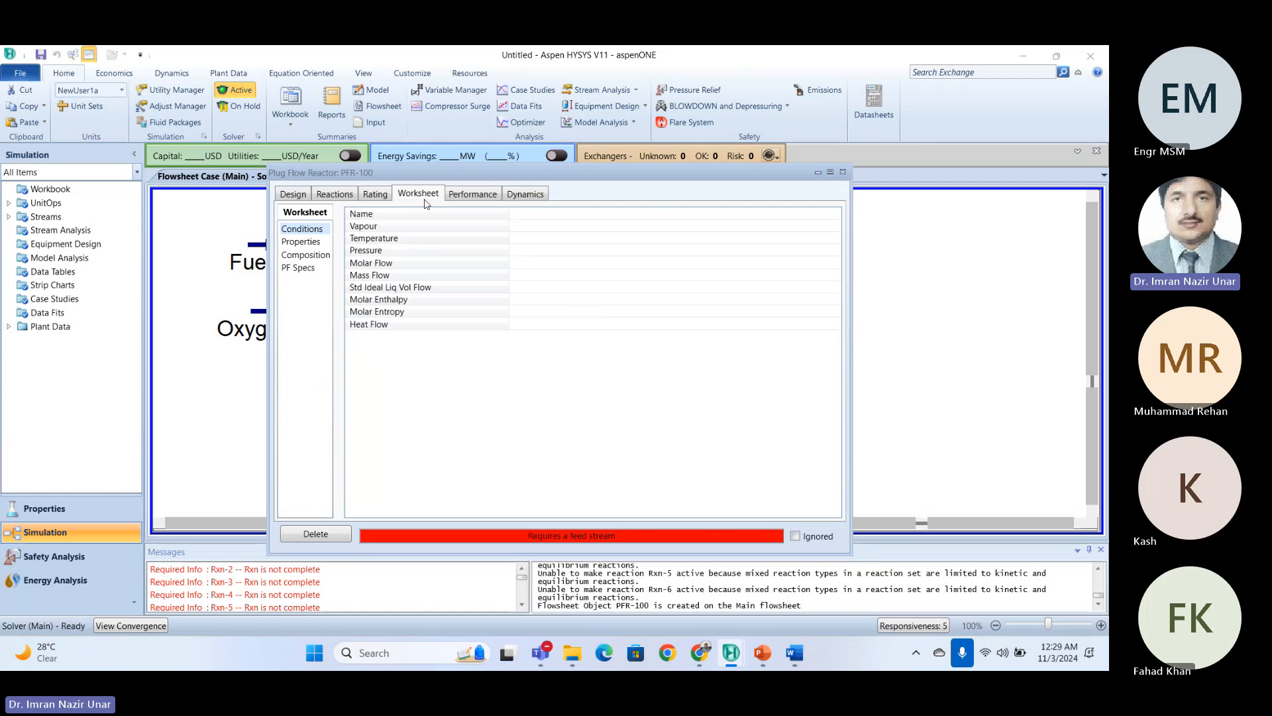
{"action": "left_click", "coordinate": [473, 193]}
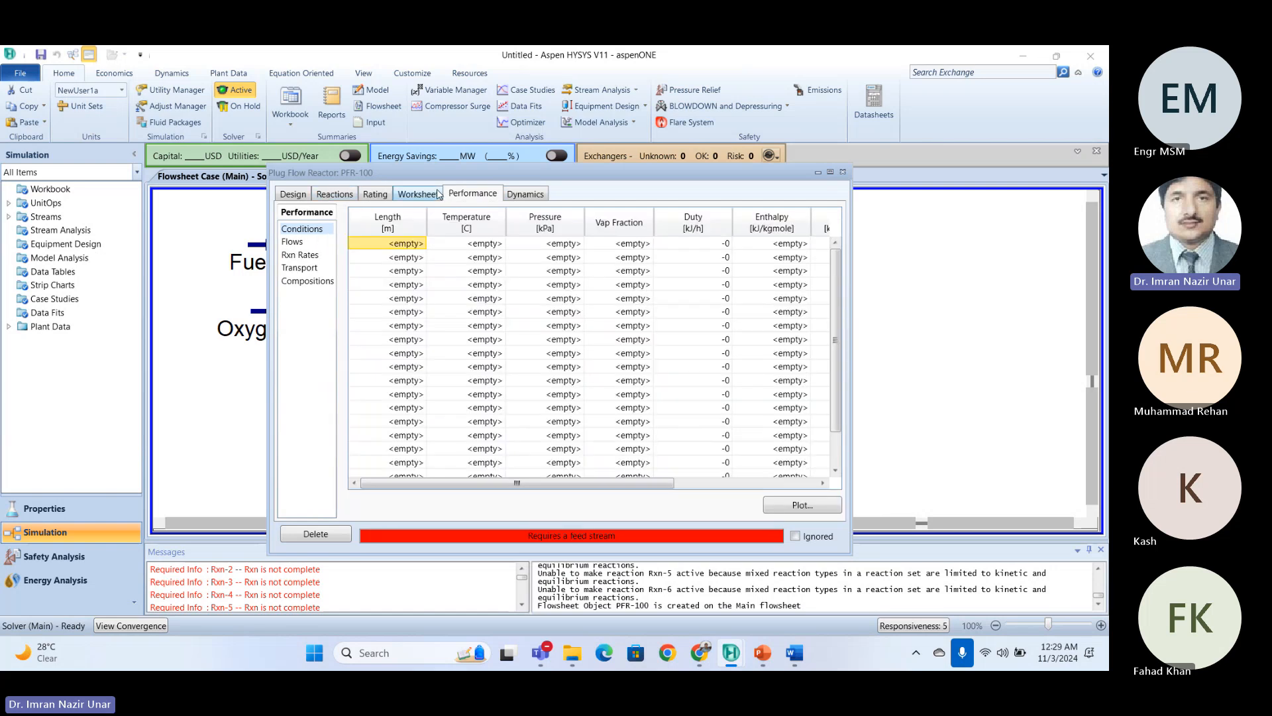
{"action": "left_click", "coordinate": [292, 242]}
{"action": "left_click", "coordinate": [298, 258]}
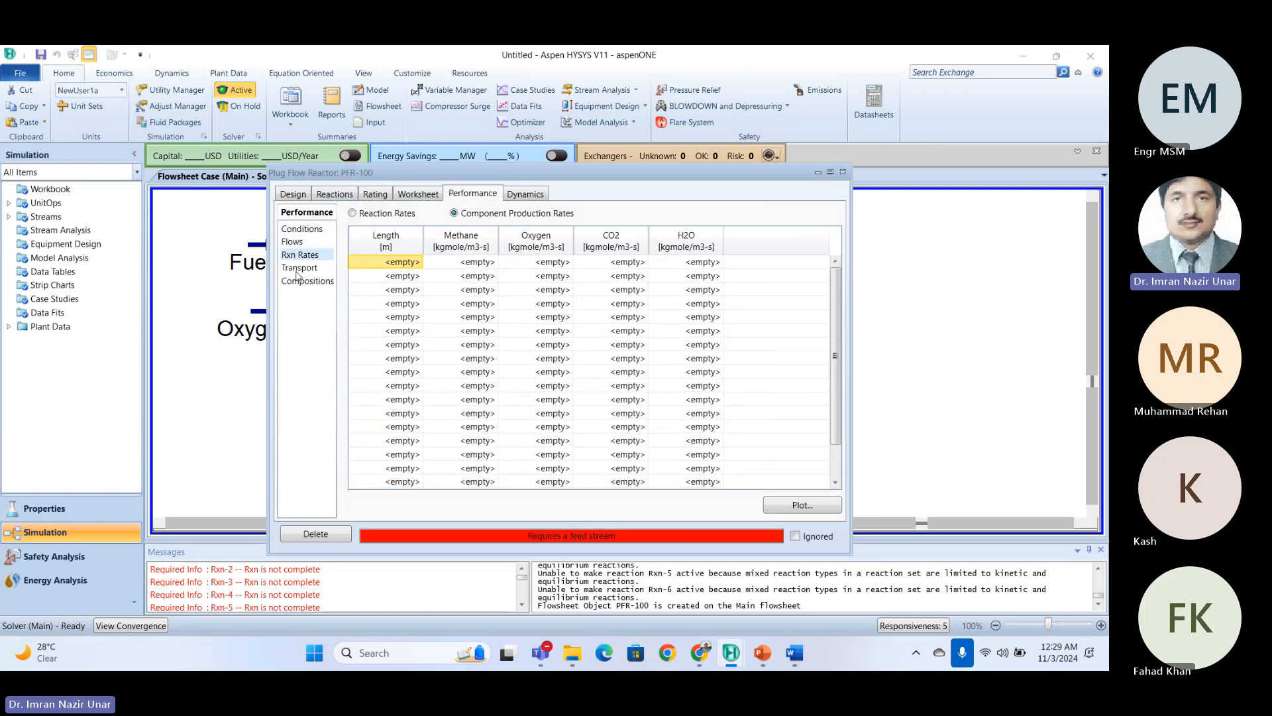
{"action": "left_click", "coordinate": [298, 269]}
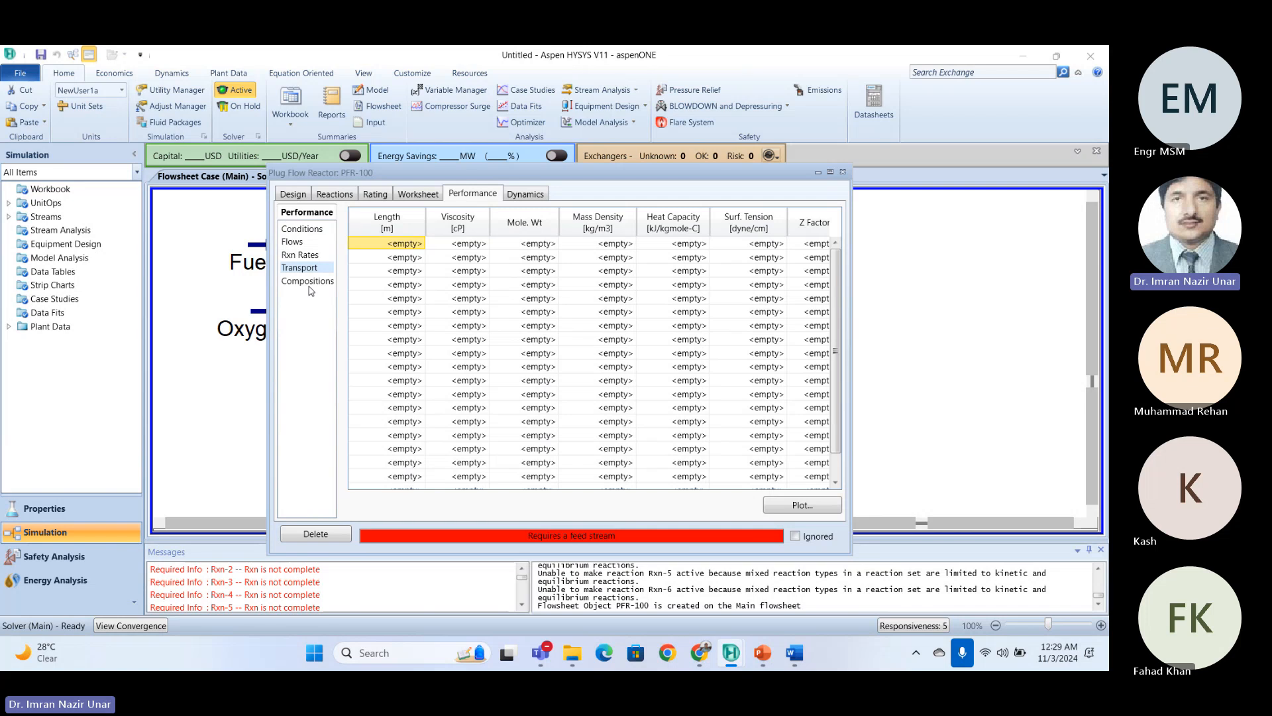
{"action": "left_click", "coordinate": [309, 281]}
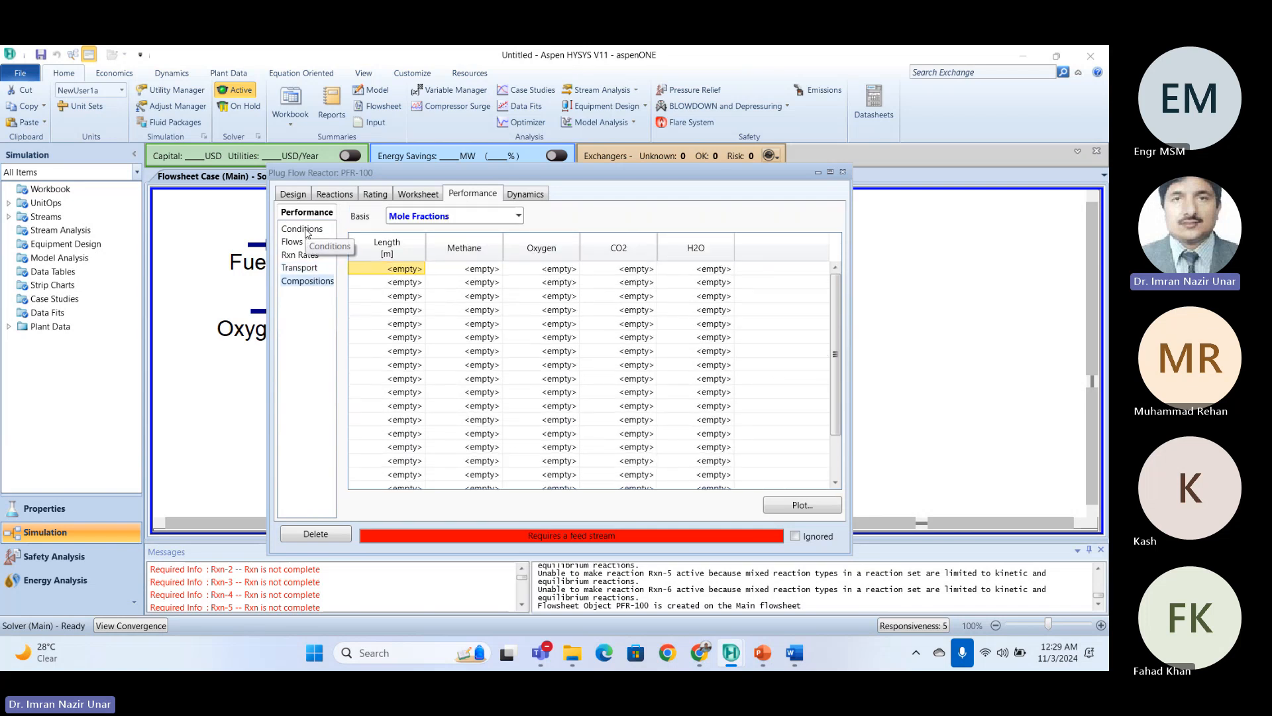
{"action": "left_click", "coordinate": [302, 229]}
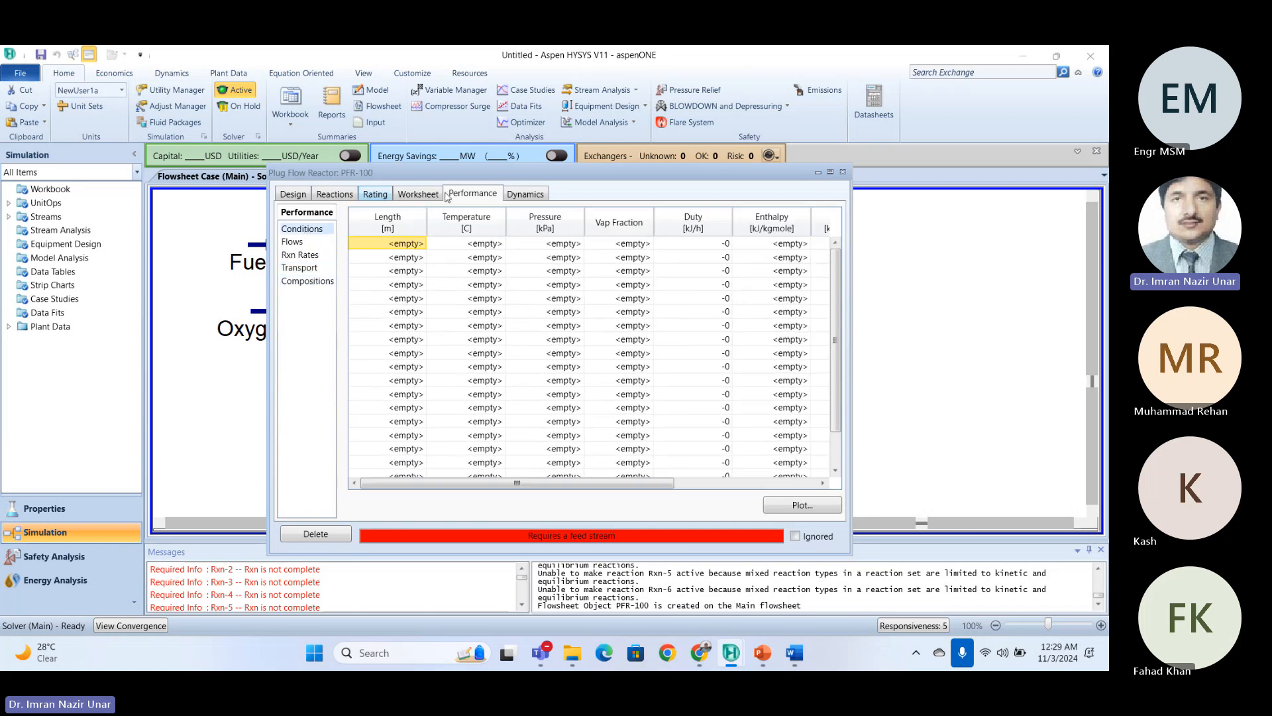
{"action": "left_click", "coordinate": [844, 172]}
{"action": "left_click", "coordinate": [710, 414]}
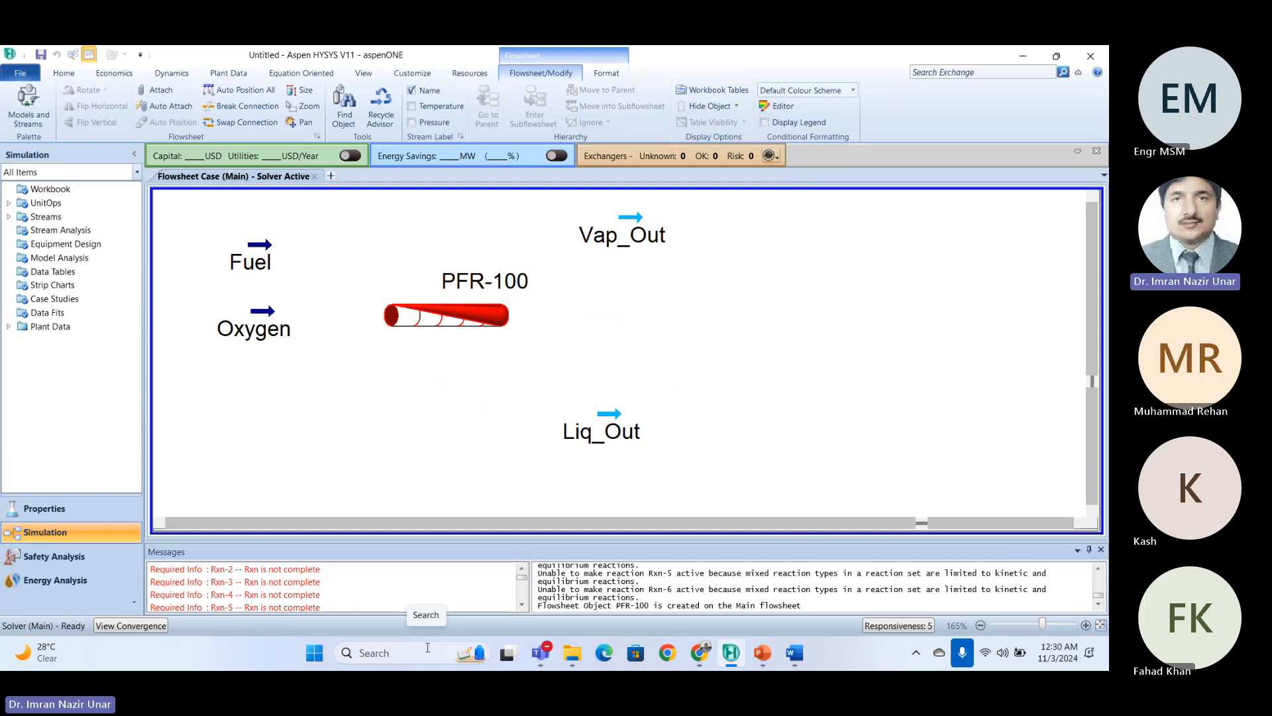
Switch to File Explorer and open the Reactors folder of the Aspen HYSYS V8.0 Teaching Modules in the Online HYSYS Course_2024 lectures.
{"action": "left_click", "coordinate": [574, 651]}
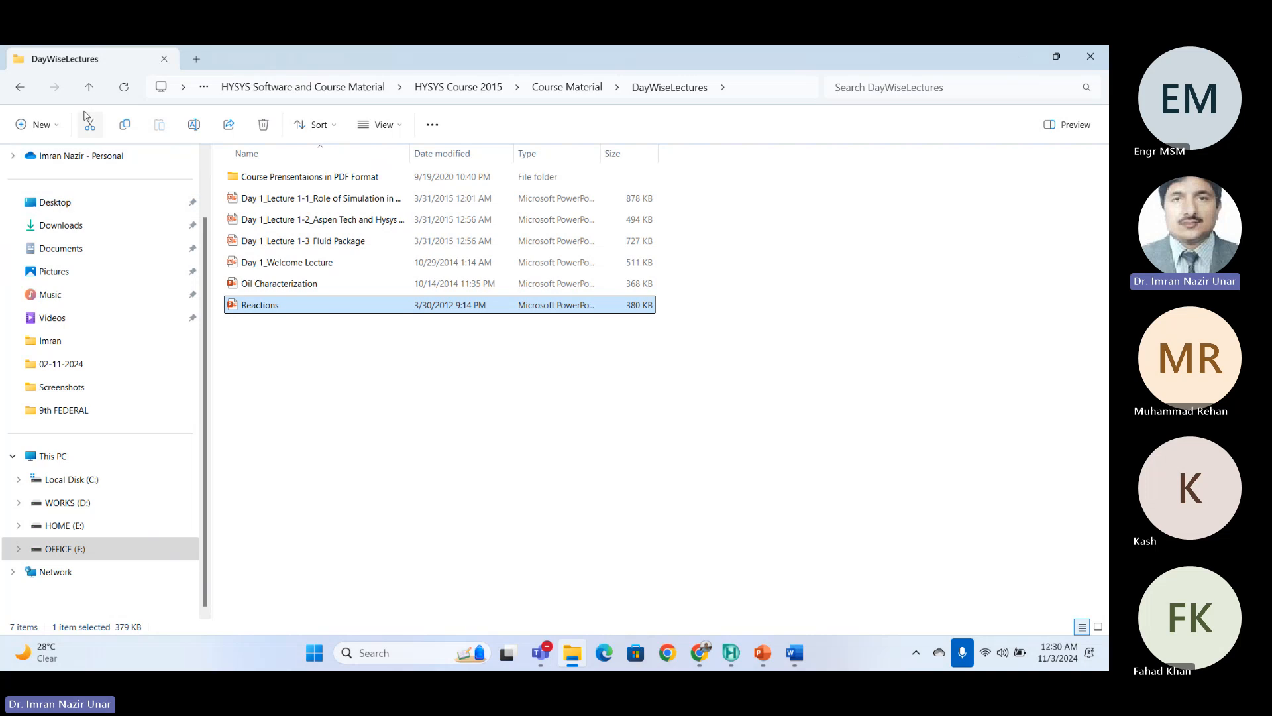
{"action": "left_click", "coordinate": [89, 87]}
{"action": "left_click", "coordinate": [88, 87]}
{"action": "left_click", "coordinate": [88, 87]}
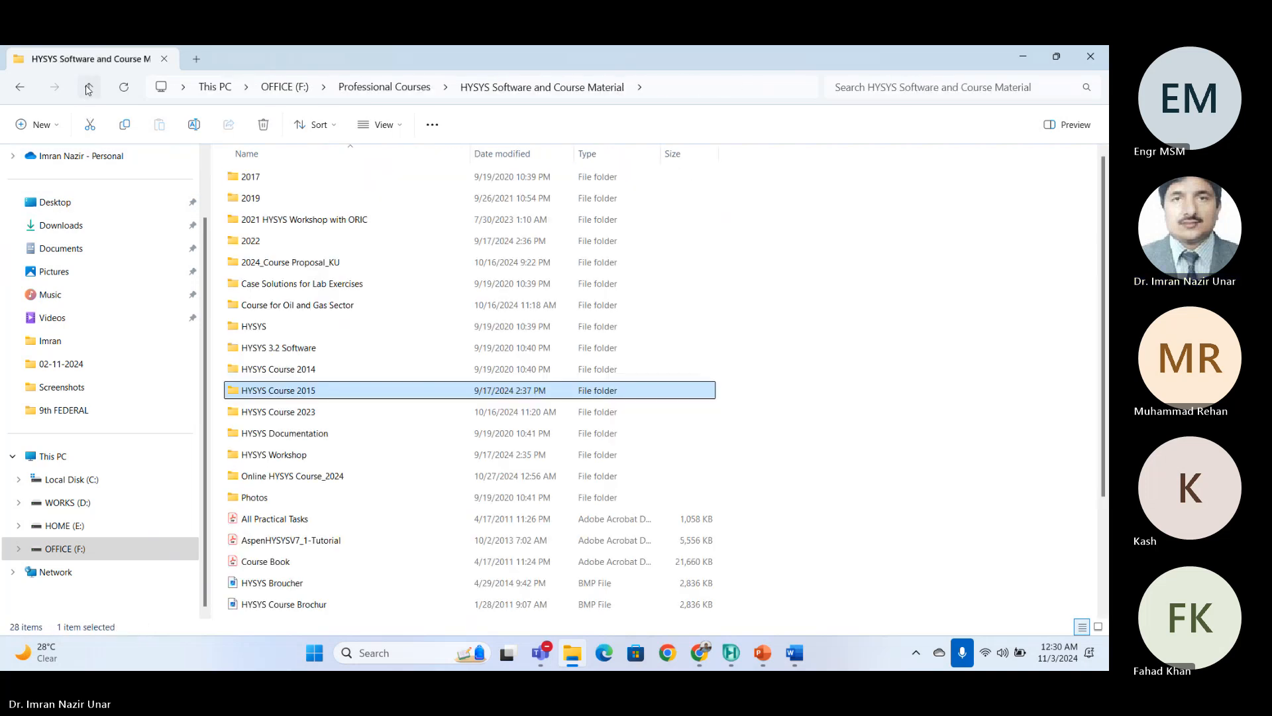
{"action": "double_click", "coordinate": [320, 477]}
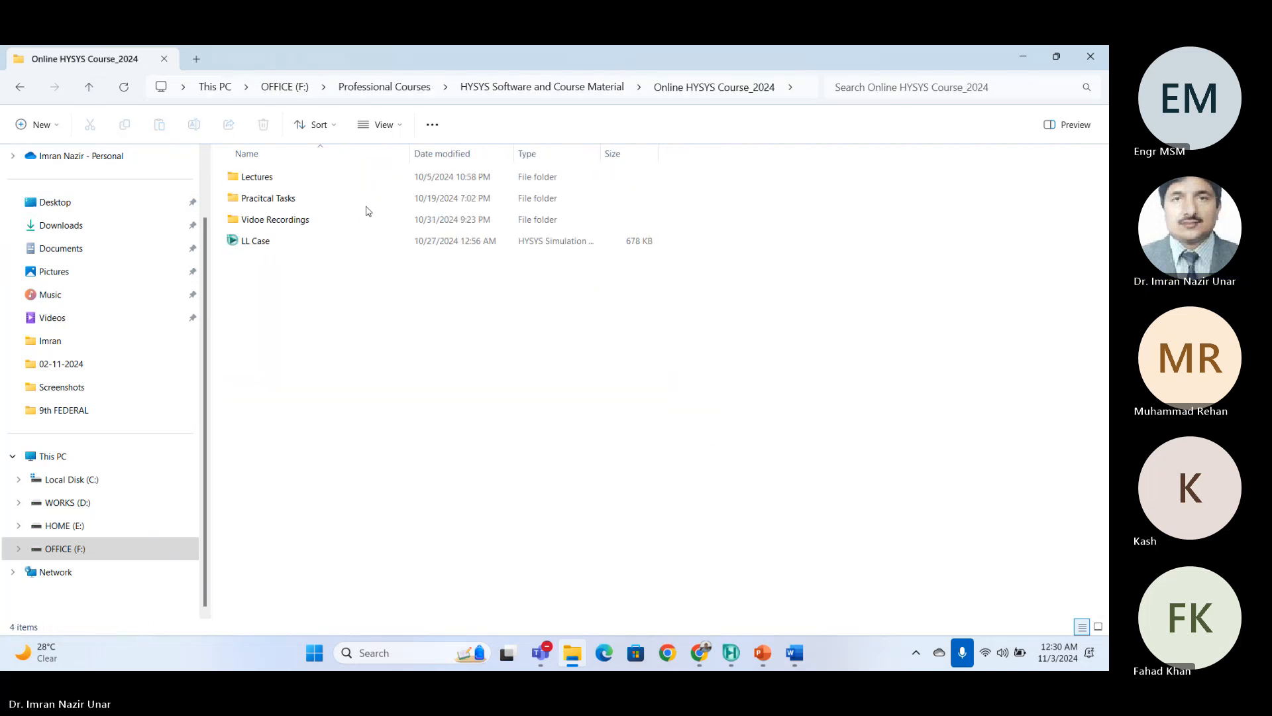
{"action": "double_click", "coordinate": [288, 177]}
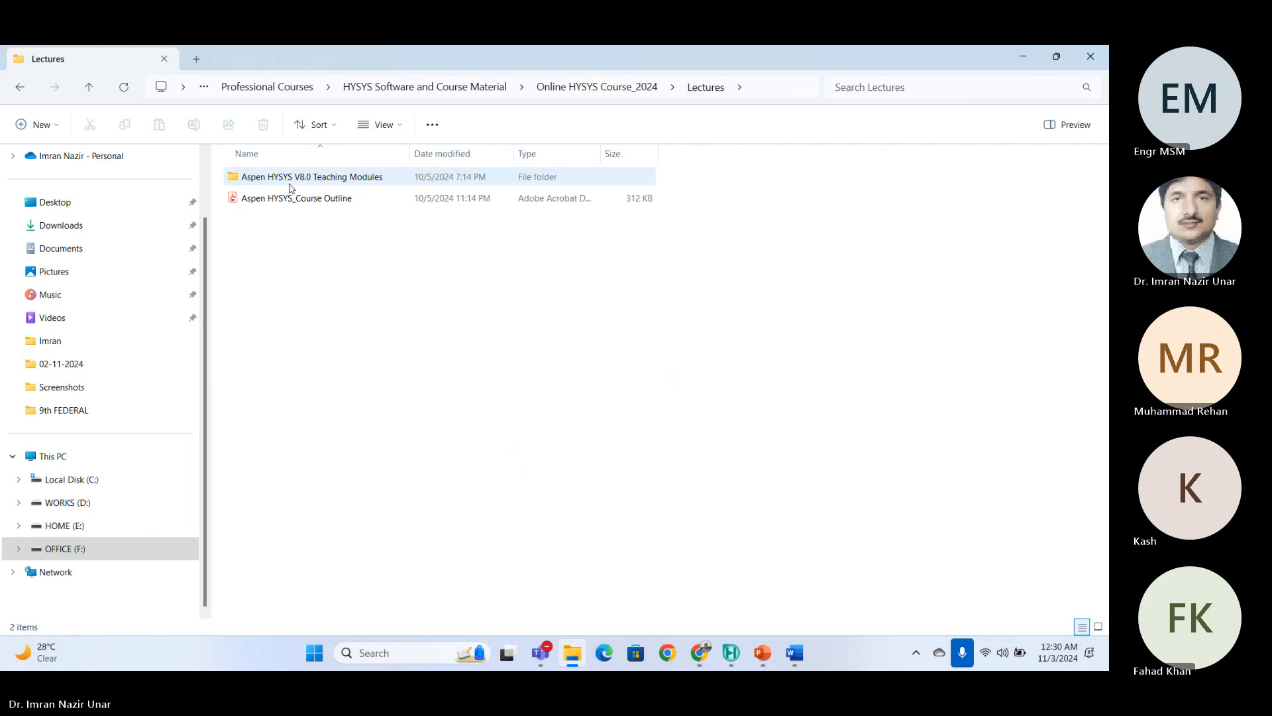
{"action": "double_click", "coordinate": [289, 184]}
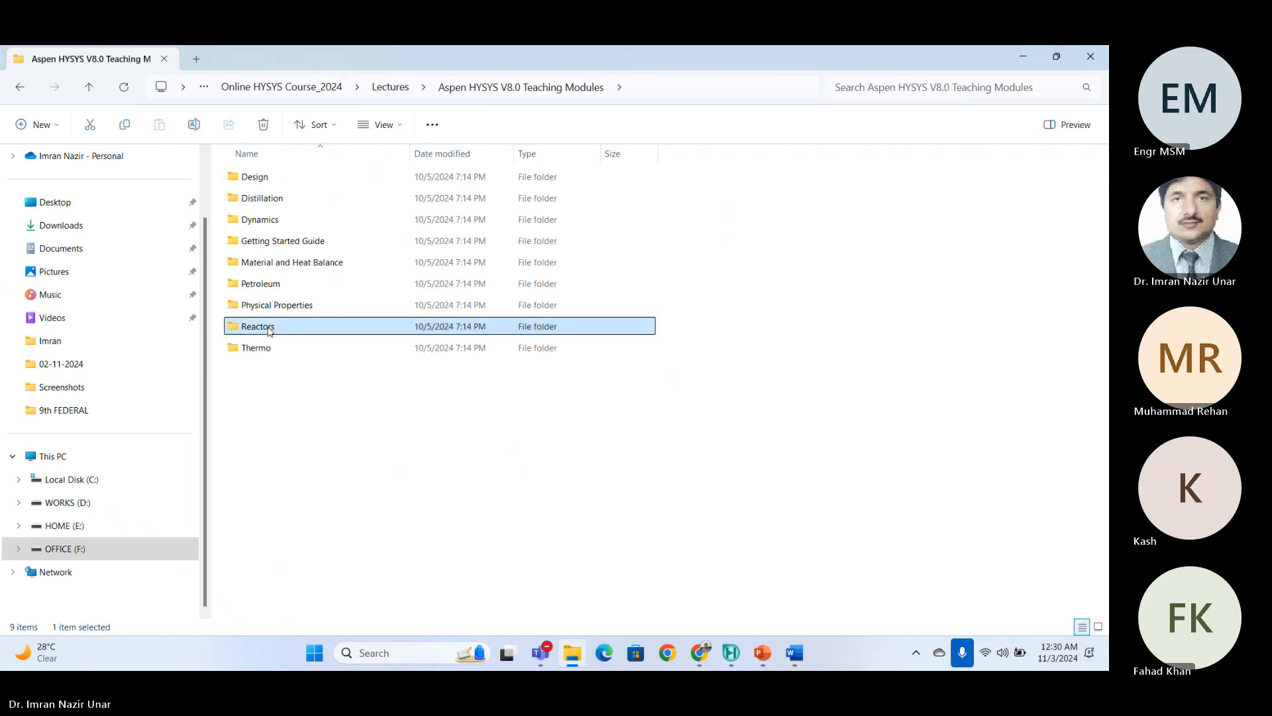
{"action": "double_click", "coordinate": [372, 326]}
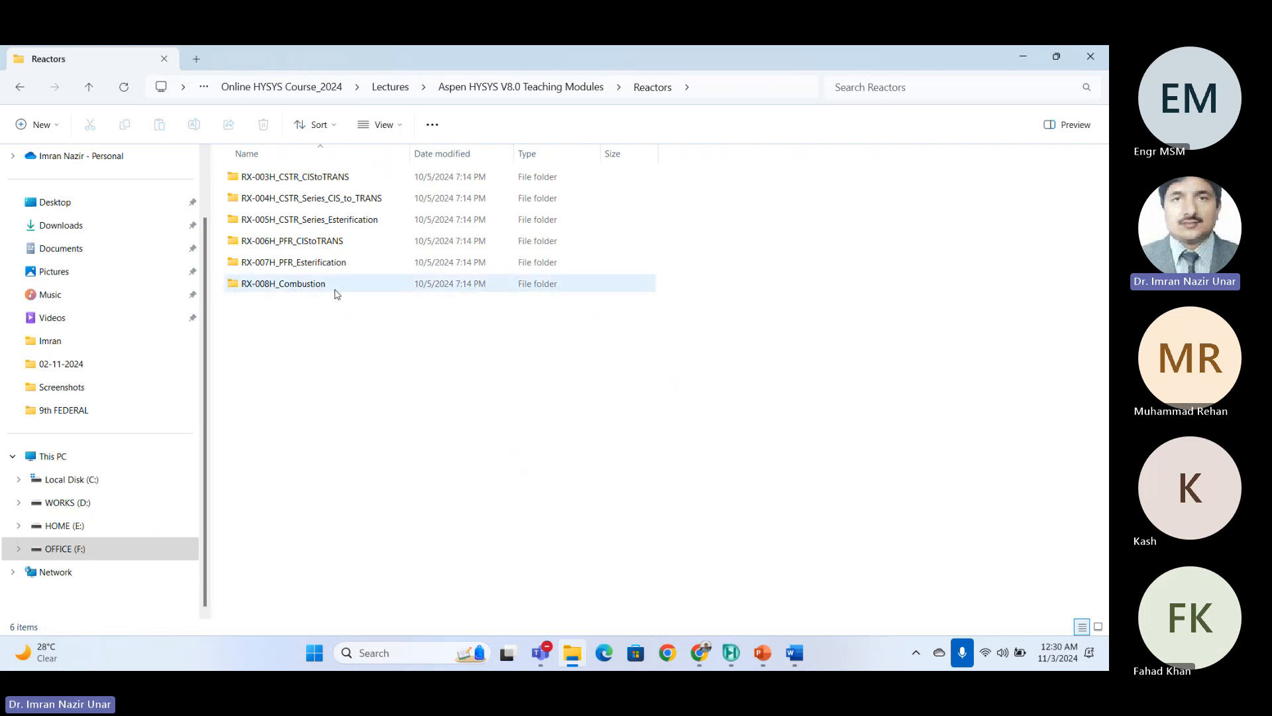
Open the RX-008H_Combustion PDF lesson from its folder in Adobe Acrobat.
{"action": "double_click", "coordinate": [284, 284]}
{"action": "left_click", "coordinate": [312, 199]}
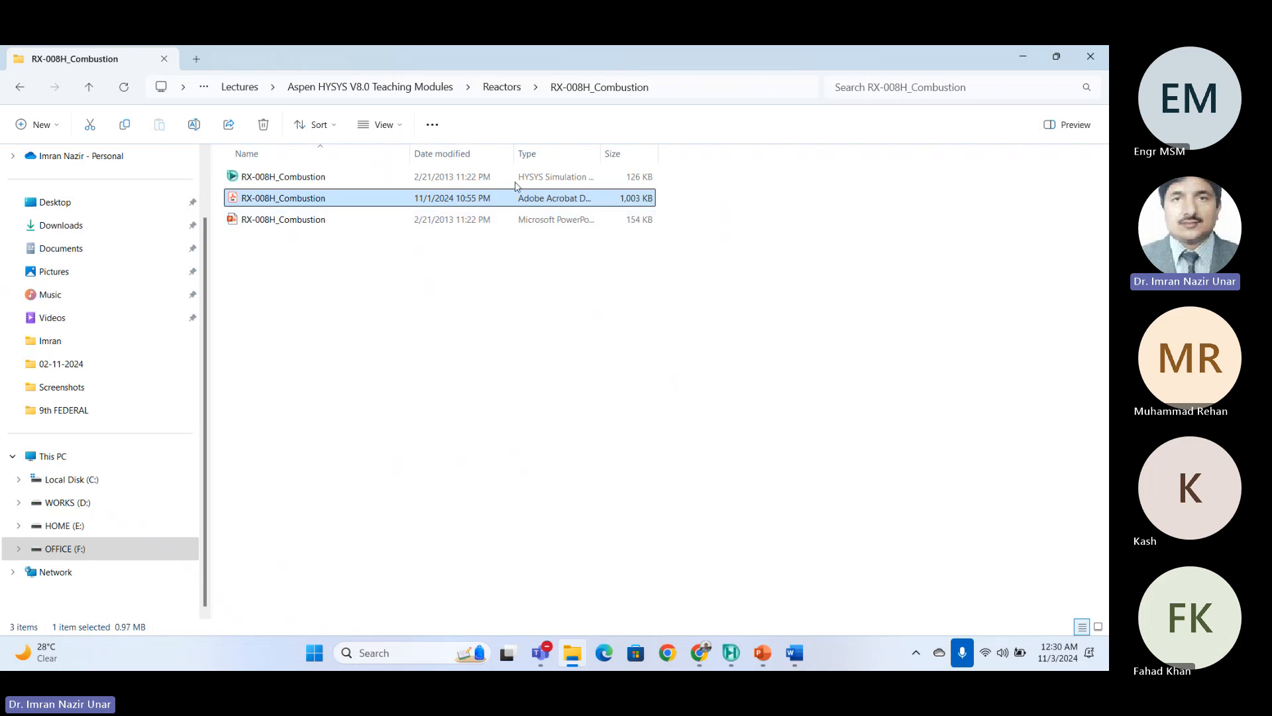
{"action": "left_click", "coordinate": [699, 61]}
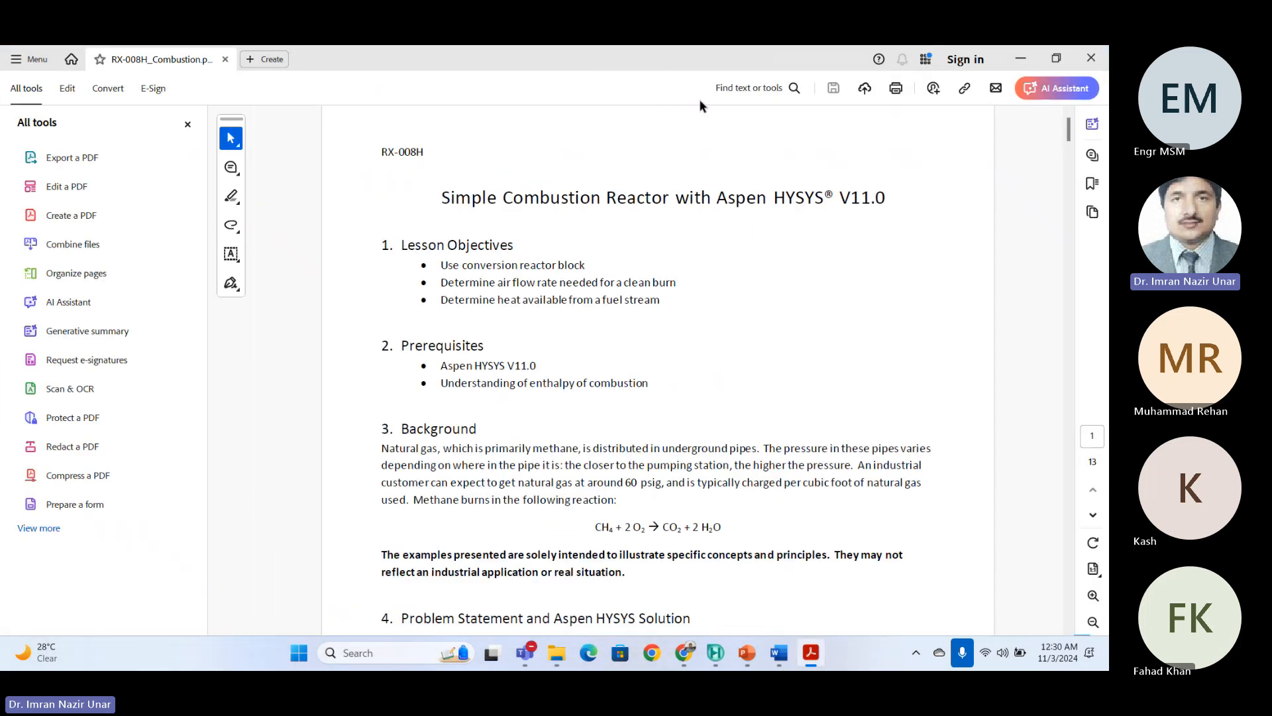
Read the lesson's background with the methane combustion equation and the fuel stream specification in the problem statement.
{"action": "scroll", "coordinate": [583, 319], "scroll_direction": "down", "scroll_amount": 3}
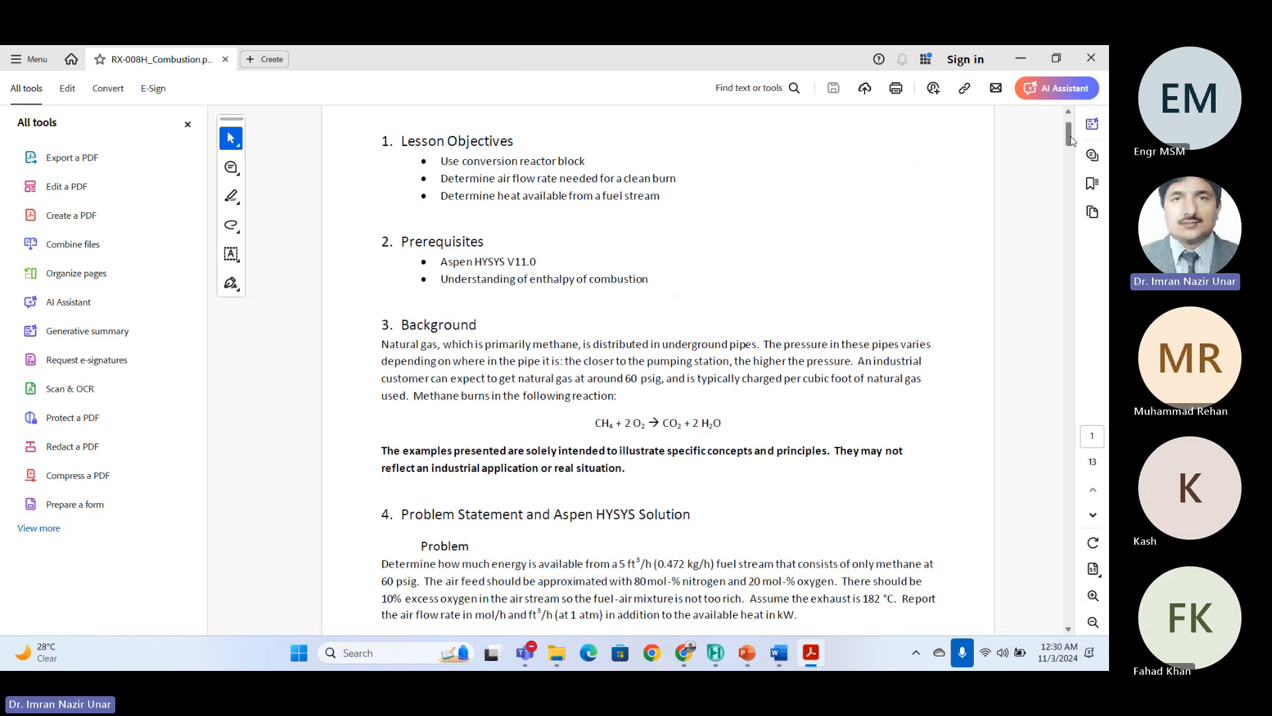
{"action": "left_click_drag", "start_coordinate": [585, 319], "coordinate": [753, 347]}
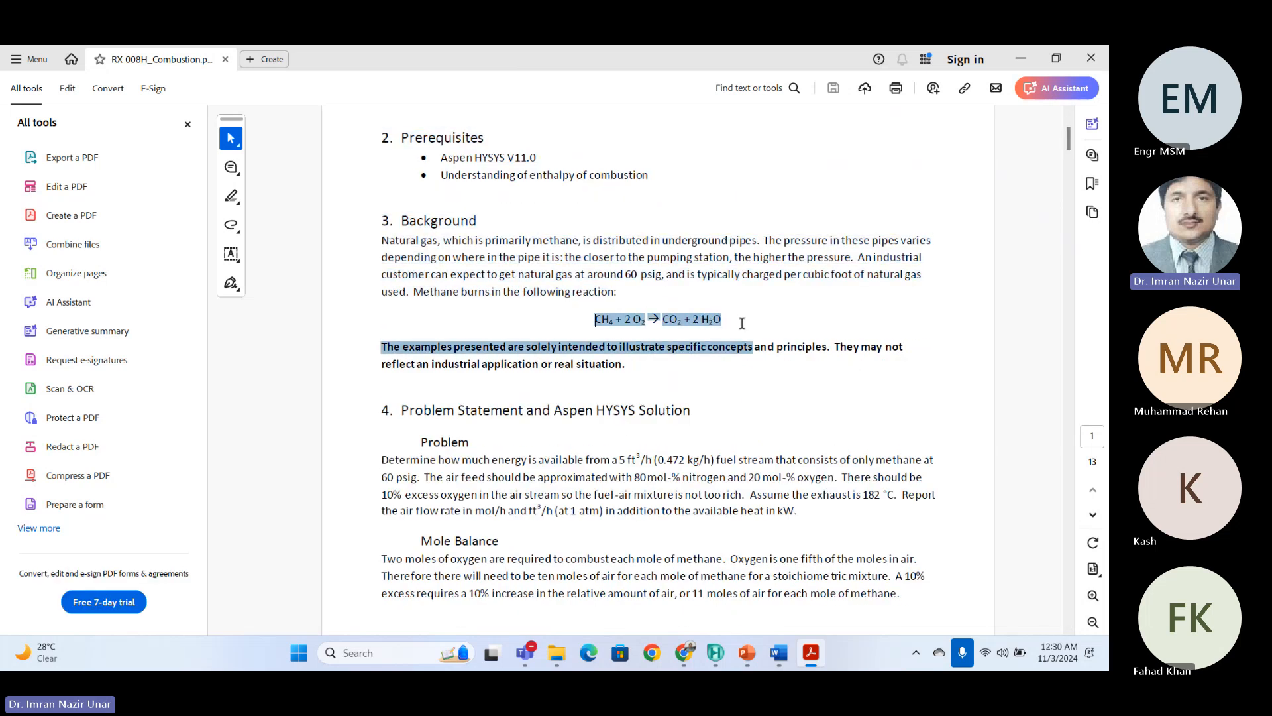
{"action": "scroll", "coordinate": [579, 462], "scroll_direction": "down", "scroll_amount": 3}
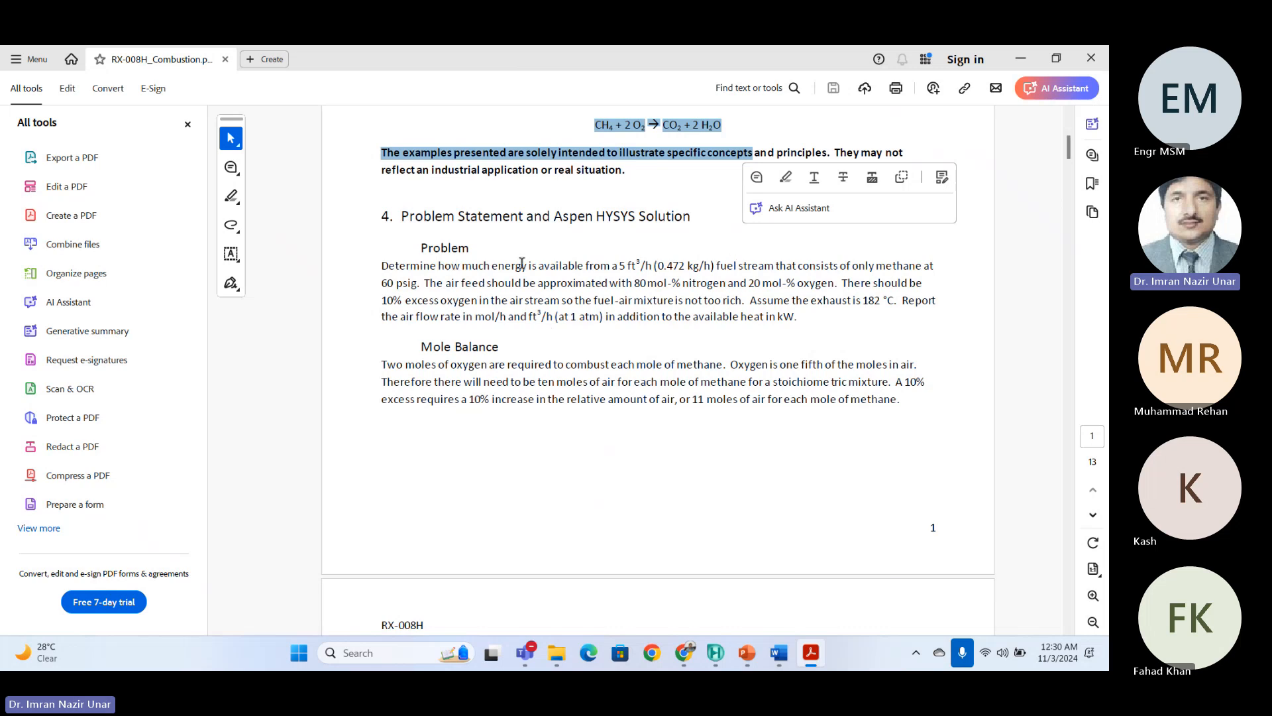
{"action": "left_click", "coordinate": [394, 265]}
{"action": "left_click_drag", "start_coordinate": [389, 266], "coordinate": [933, 266]}
{"action": "left_click", "coordinate": [687, 317]}
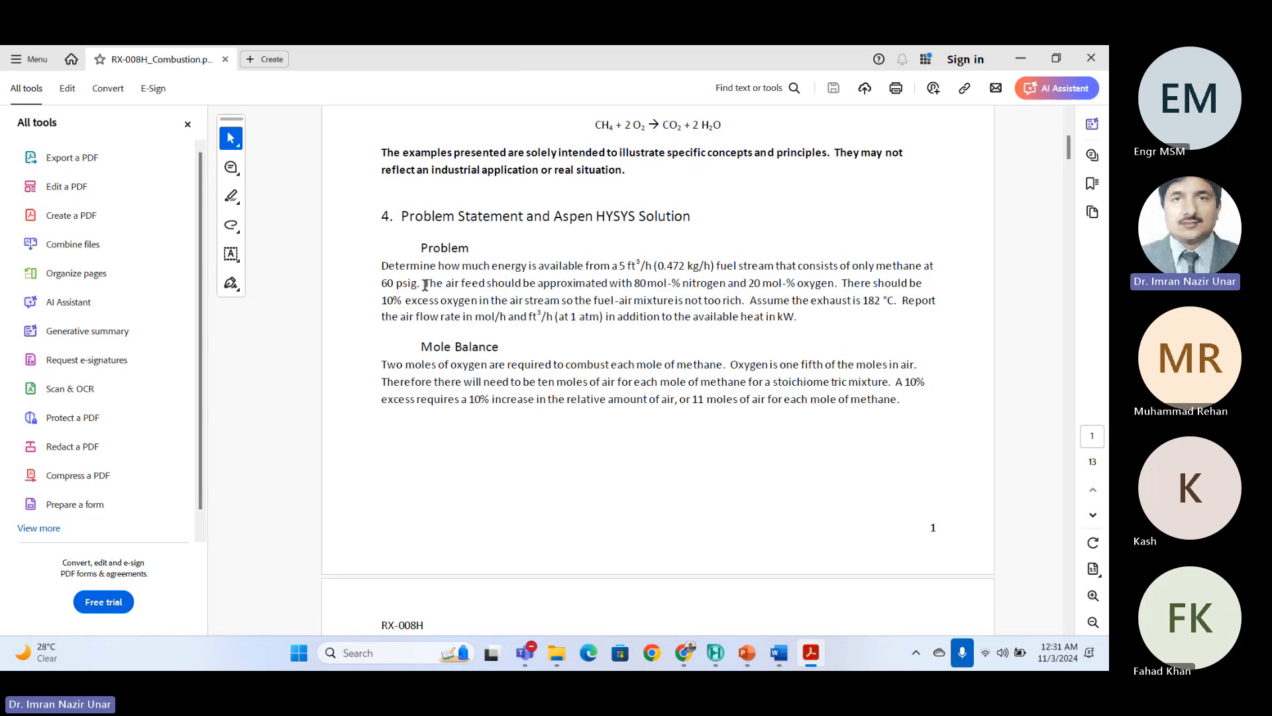
Highlight and read the air feed composition and excess oxygen requirements in the problem statement.
{"action": "left_click_drag", "start_coordinate": [425, 283], "coordinate": [907, 283]}
{"action": "left_click", "coordinate": [797, 317]}
{"action": "left_click_drag", "start_coordinate": [840, 283], "coordinate": [936, 301]}
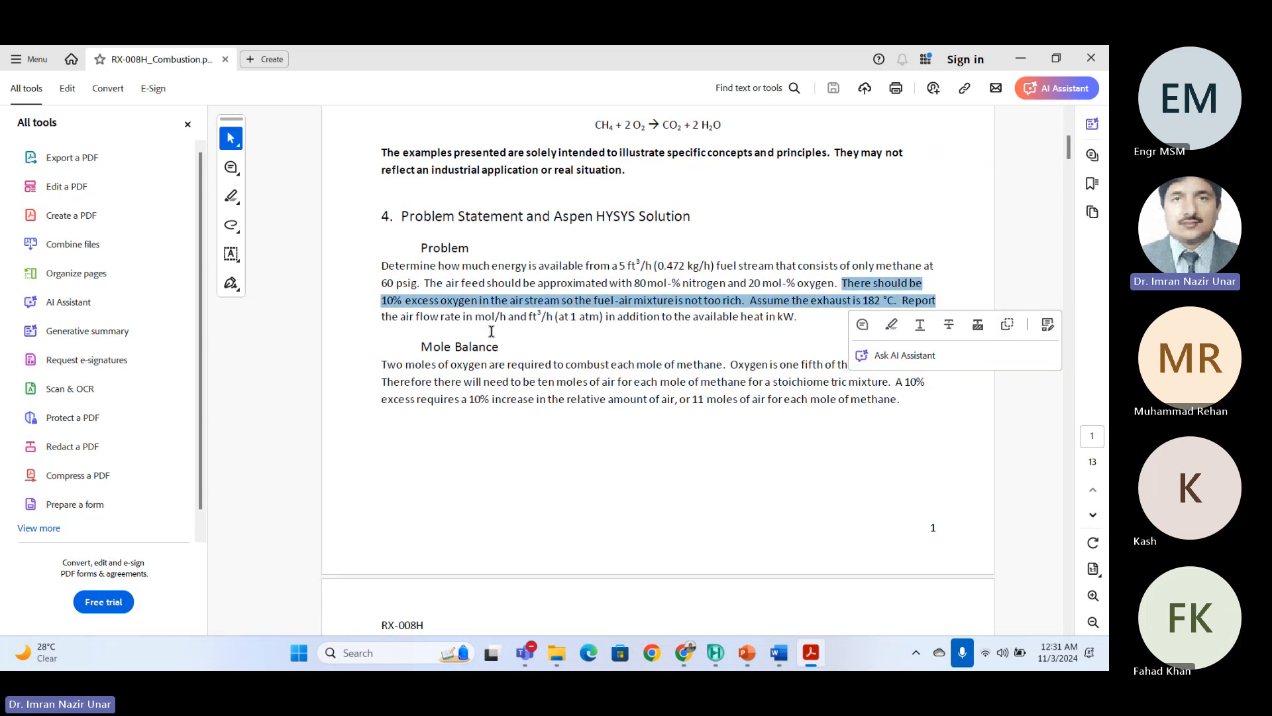
{"action": "left_click", "coordinate": [469, 324]}
{"action": "left_click_drag", "start_coordinate": [383, 301], "coordinate": [936, 302]}
{"action": "left_click", "coordinate": [813, 315]}
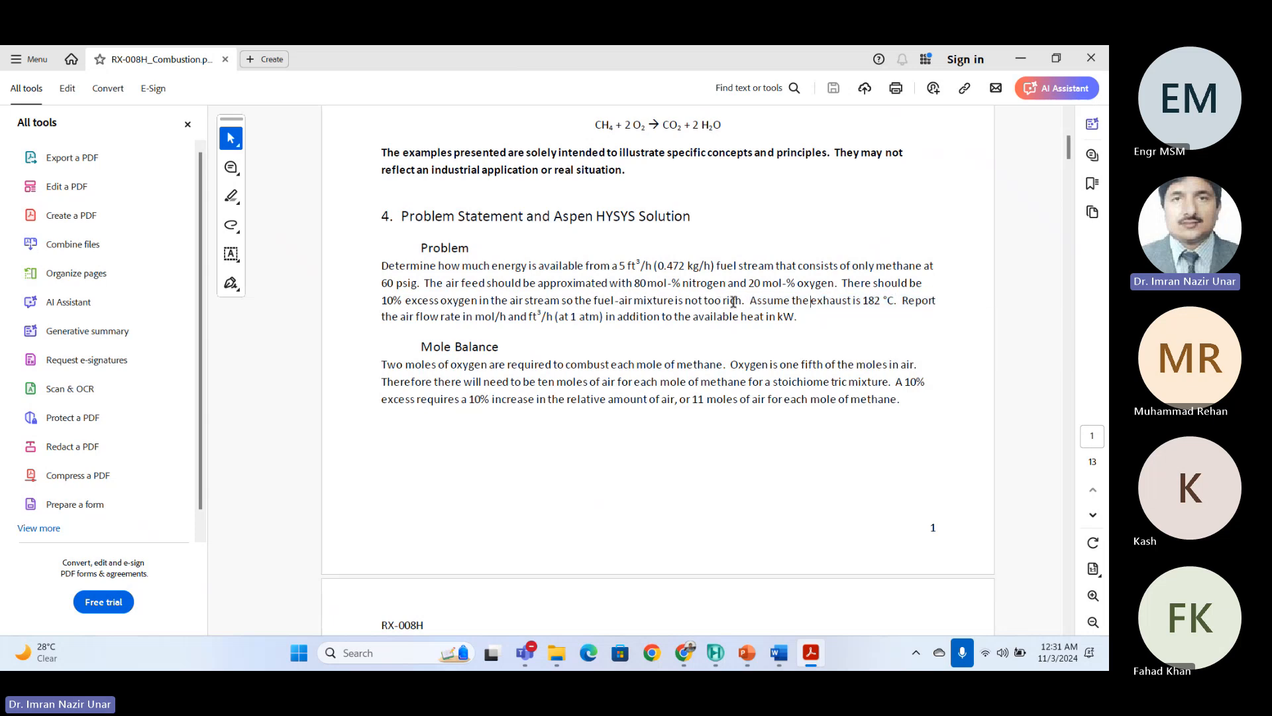
Read the exhaust temperature and reporting requirements, and continue to the component list and fluid package instructions.
{"action": "left_click_drag", "start_coordinate": [749, 300], "coordinate": [928, 302]}
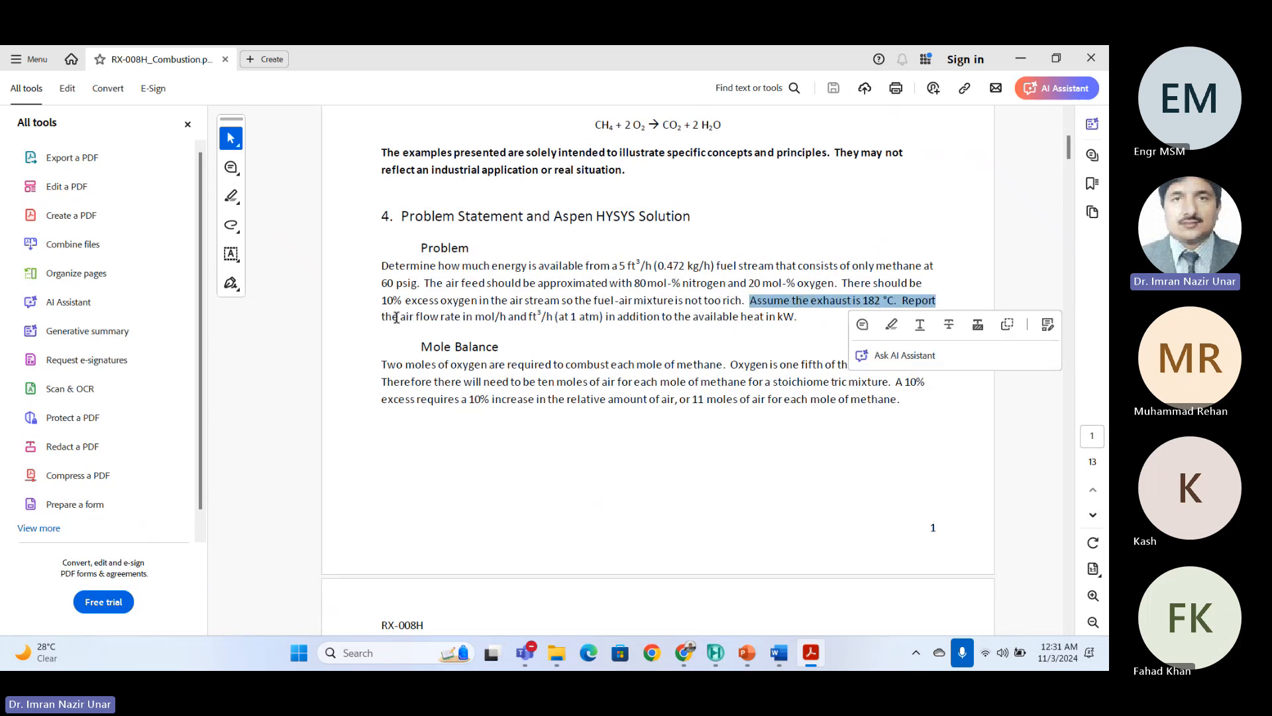
{"action": "left_click_drag", "start_coordinate": [360, 316], "coordinate": [586, 344]}
{"action": "left_click", "coordinate": [586, 345]}
{"action": "scroll", "coordinate": [579, 361], "scroll_direction": "down", "scroll_amount": 2}
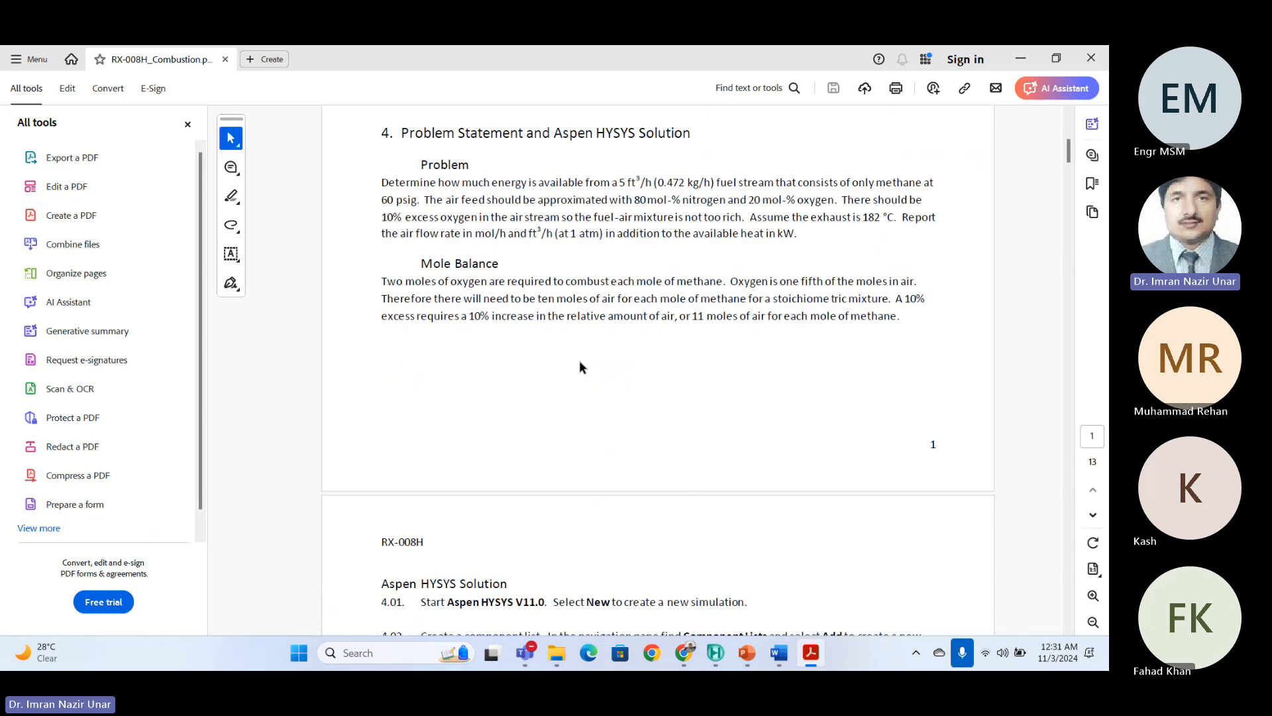
{"action": "scroll", "coordinate": [693, 354], "scroll_direction": "down", "scroll_amount": 7}
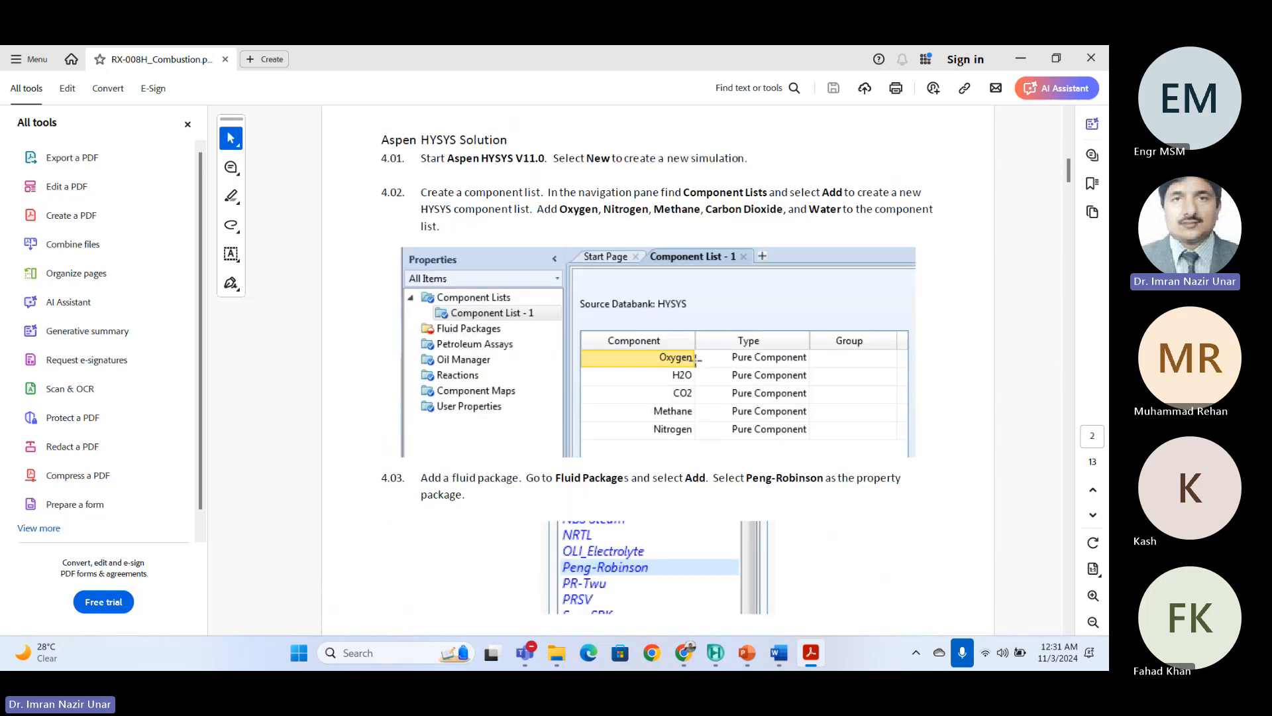
Review the combustion lesson's setup instructions, from the component list and conversion reaction through the Methane and Air stream specifications.
{"action": "scroll", "coordinate": [694, 355], "scroll_direction": "down", "scroll_amount": 10}
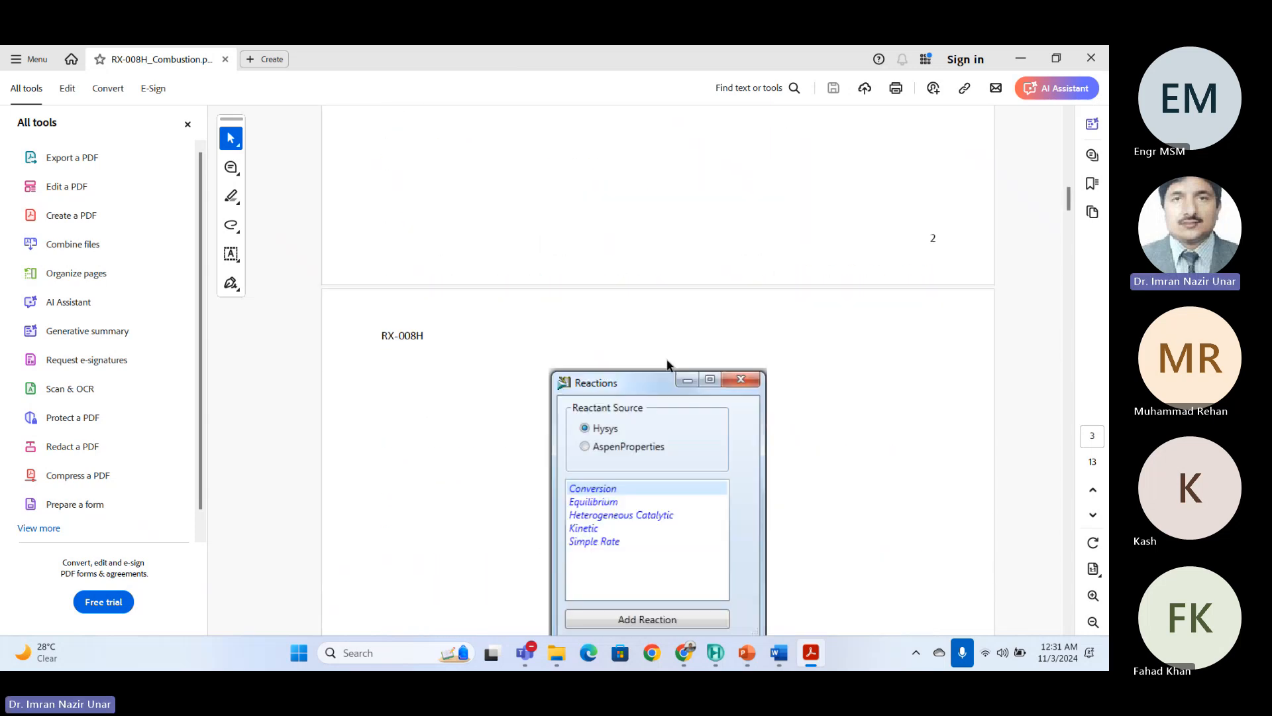
{"action": "scroll", "coordinate": [667, 364], "scroll_direction": "down", "scroll_amount": 6}
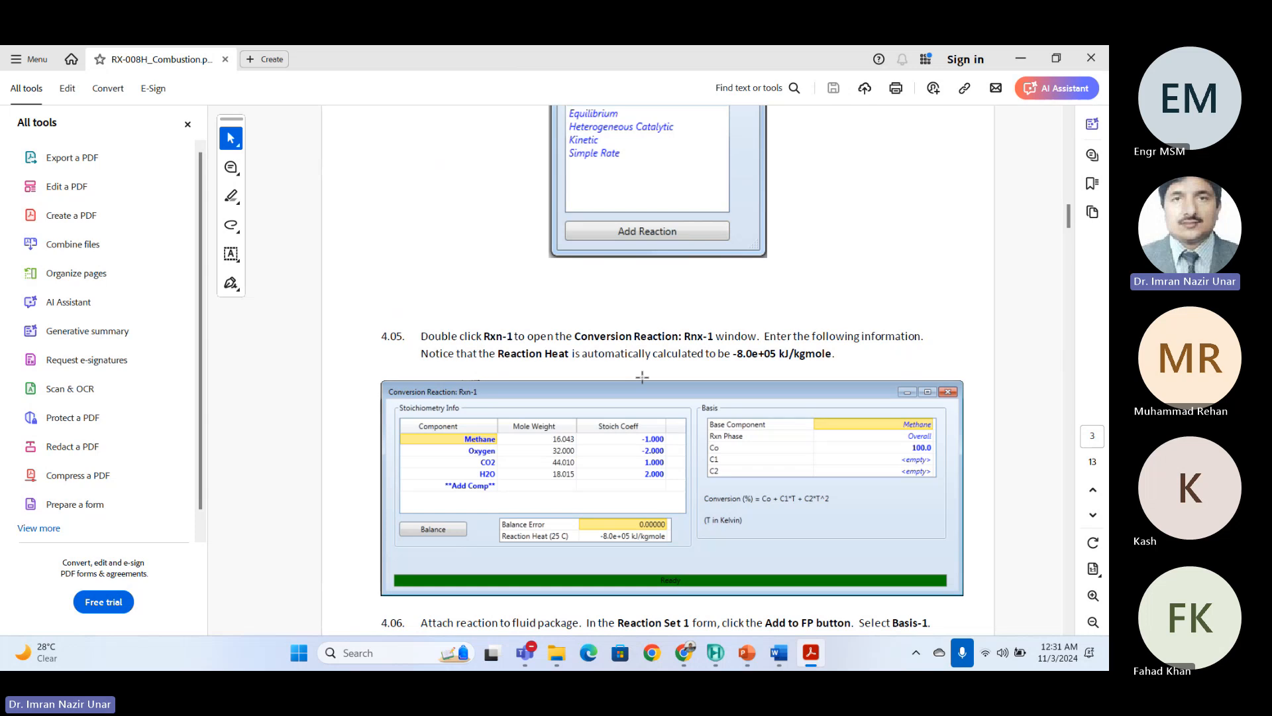
{"action": "scroll", "coordinate": [646, 379], "scroll_direction": "down", "scroll_amount": 3}
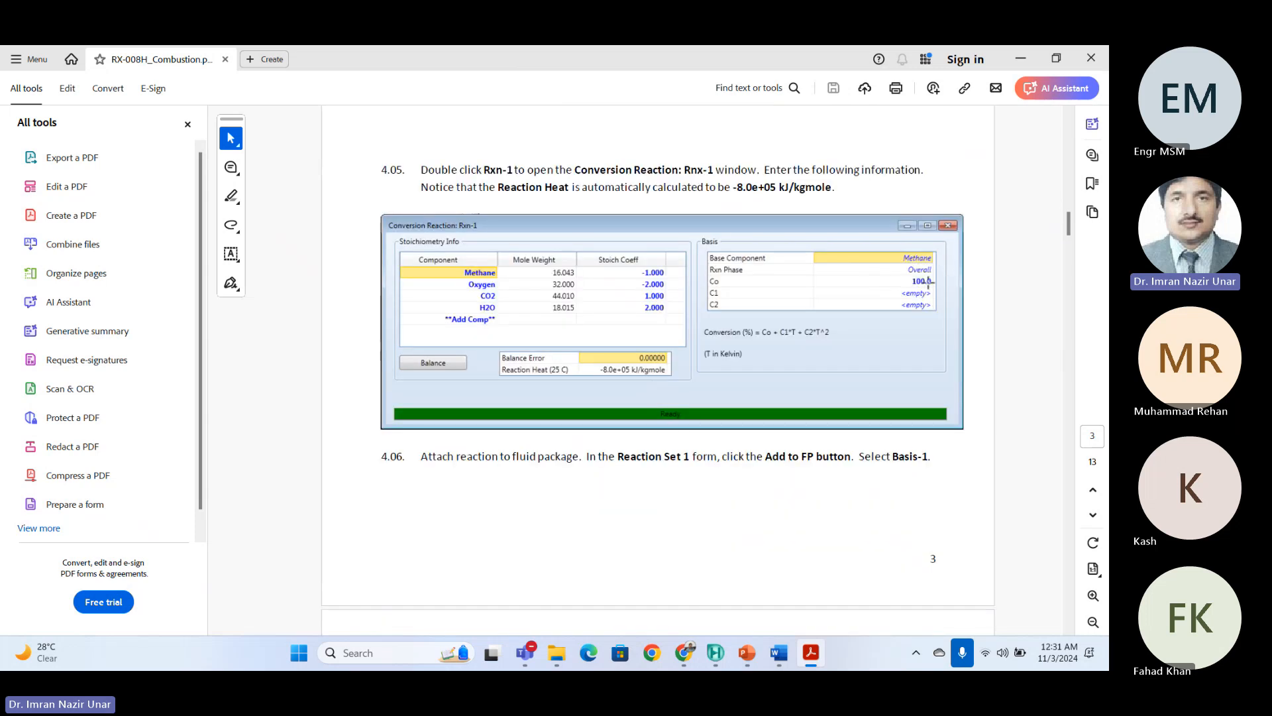
{"action": "scroll", "coordinate": [786, 364], "scroll_direction": "down", "scroll_amount": 10}
{"action": "scroll", "coordinate": [784, 381], "scroll_direction": "down", "scroll_amount": 15}
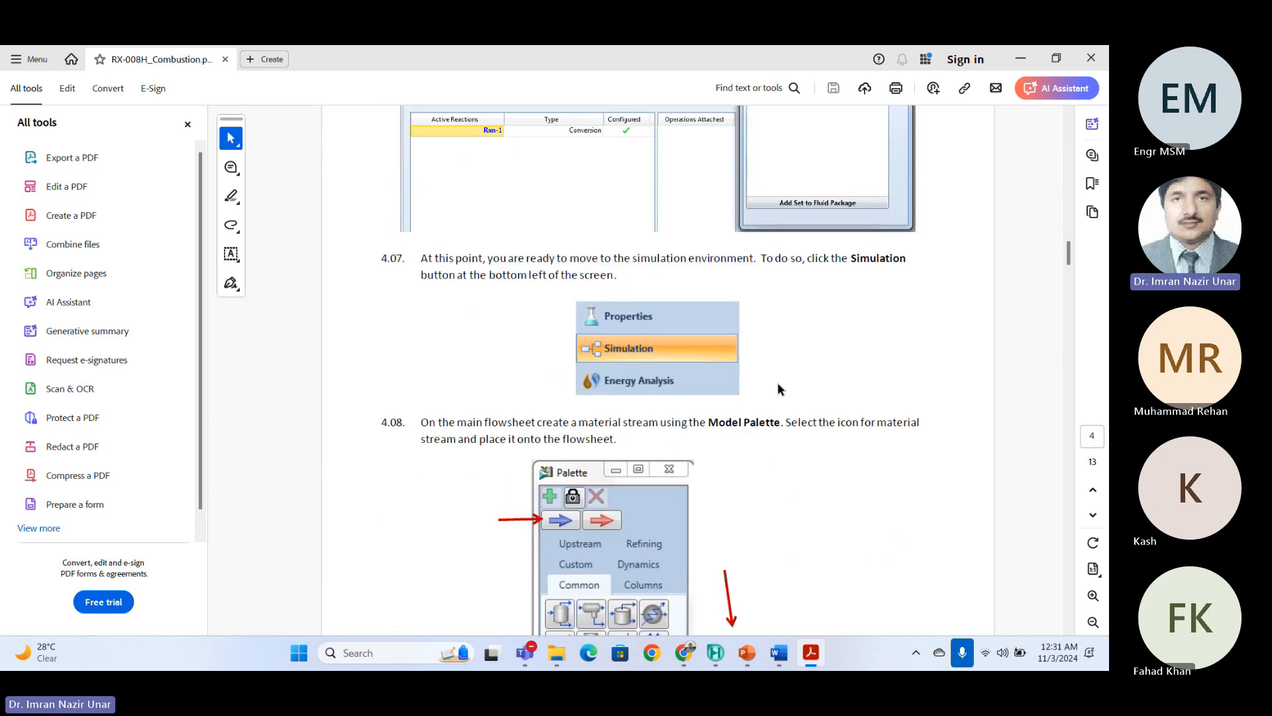
{"action": "scroll", "coordinate": [744, 402], "scroll_direction": "down", "scroll_amount": 12}
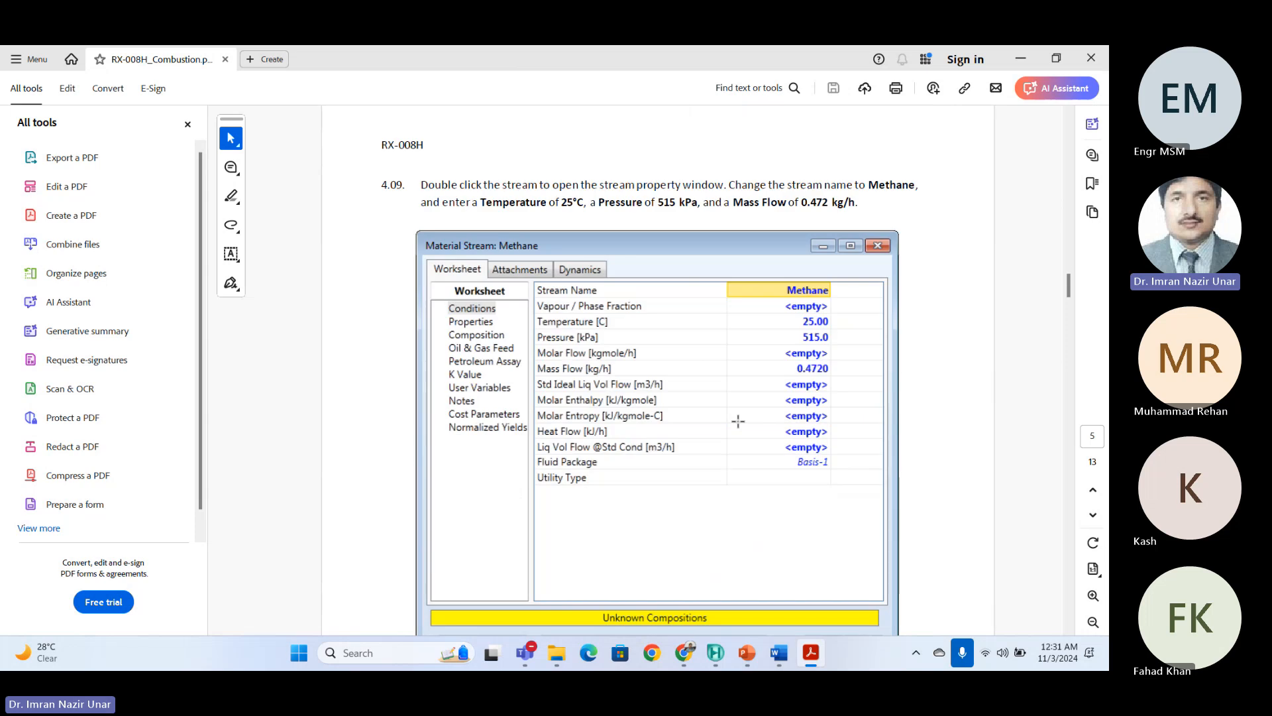
{"action": "scroll", "coordinate": [729, 465], "scroll_direction": "down", "scroll_amount": 12}
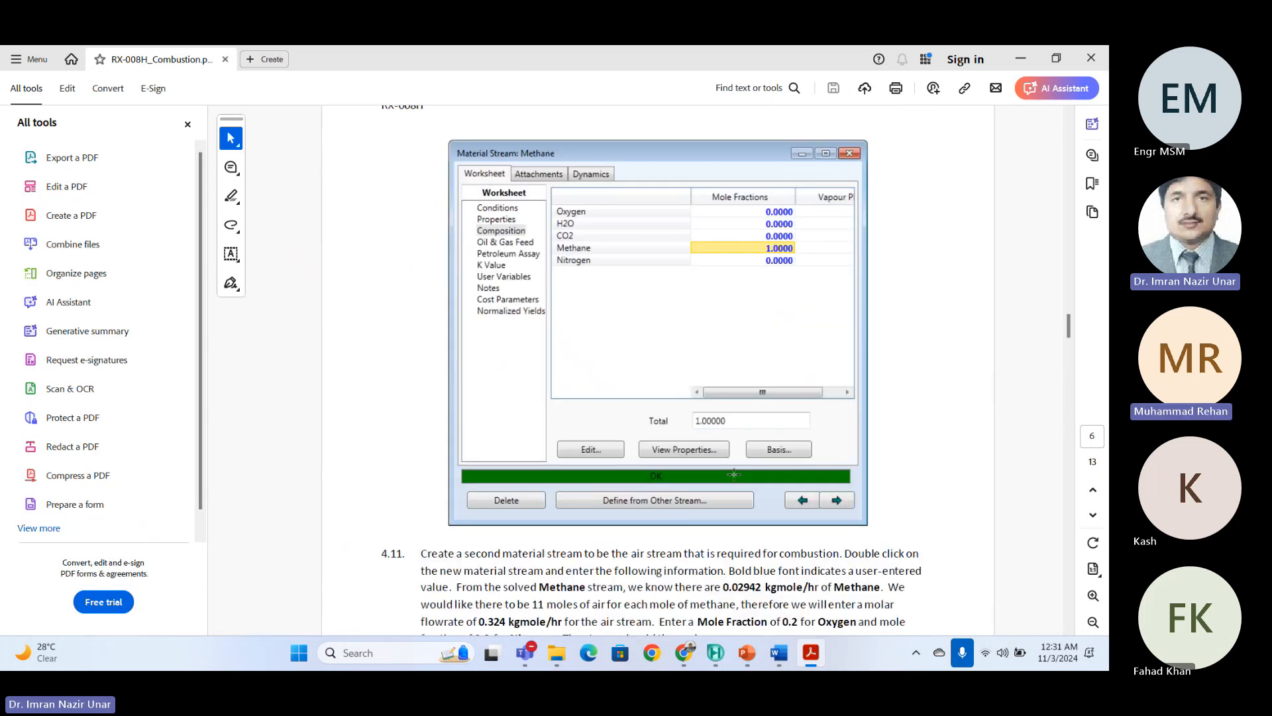
{"action": "scroll", "coordinate": [771, 486], "scroll_direction": "down", "scroll_amount": 3}
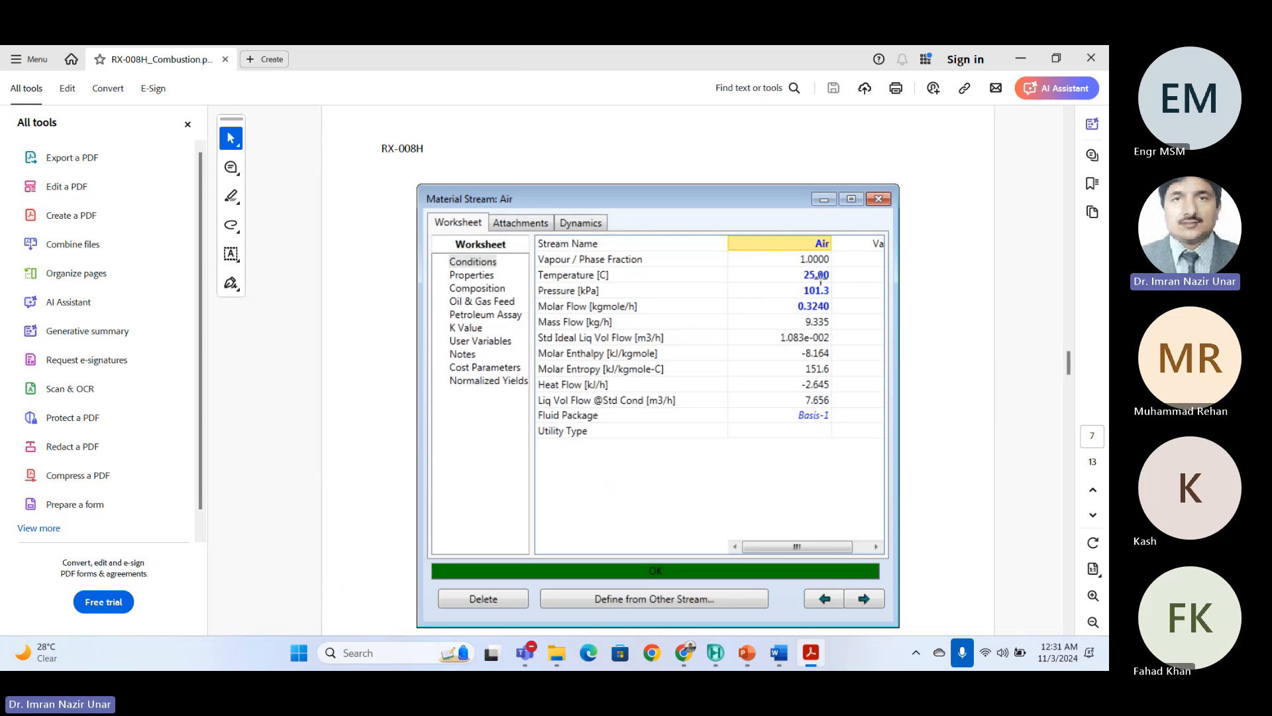
Read the instructions for placing the control valve, setting the Methane-LP pressure, adding the conversion reactor and assigning its reaction set.
{"action": "scroll", "coordinate": [760, 318], "scroll_direction": "down", "scroll_amount": 7}
{"action": "scroll", "coordinate": [765, 344], "scroll_direction": "down", "scroll_amount": 14}
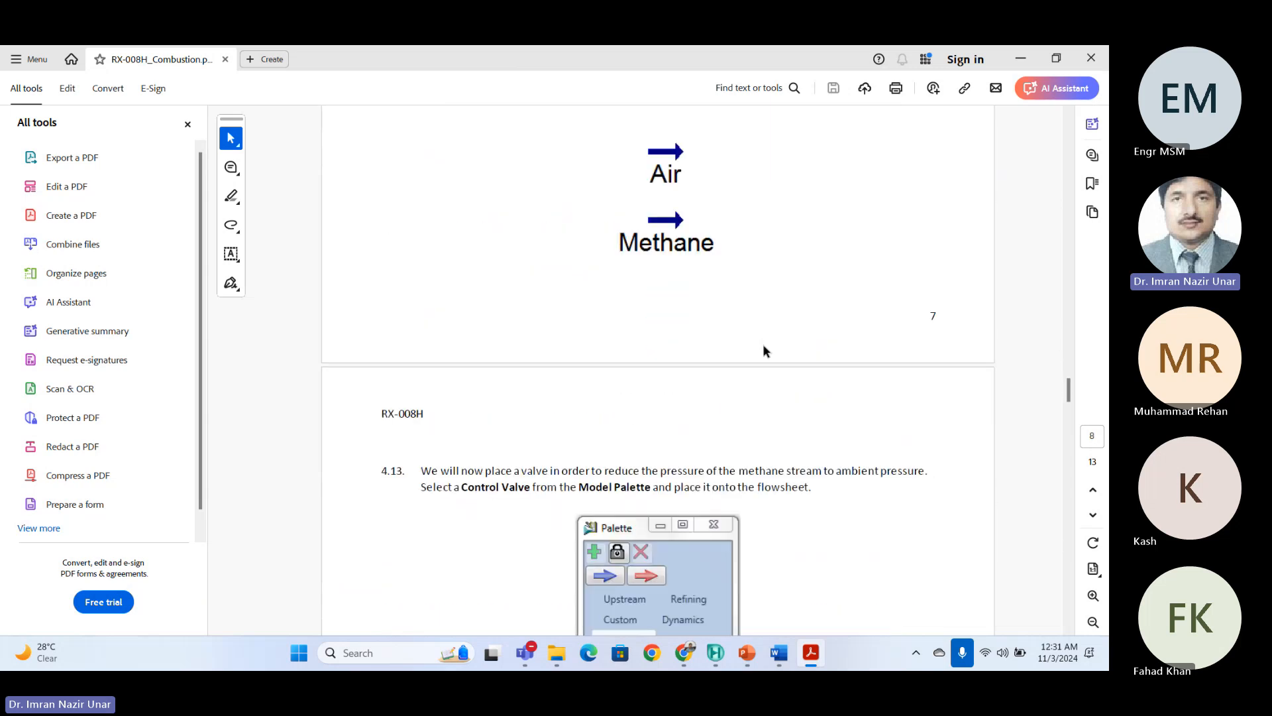
{"action": "scroll", "coordinate": [748, 404], "scroll_direction": "down", "scroll_amount": 5}
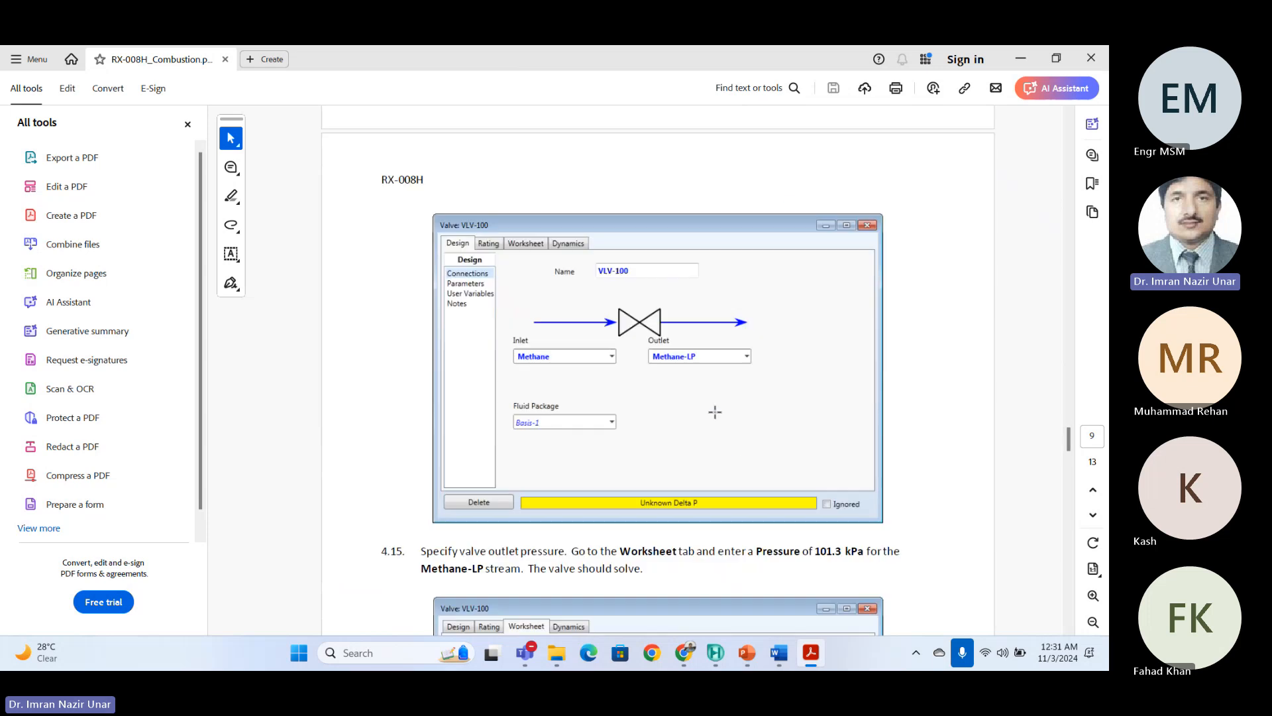
{"action": "scroll", "coordinate": [620, 354], "scroll_direction": "down", "scroll_amount": 6}
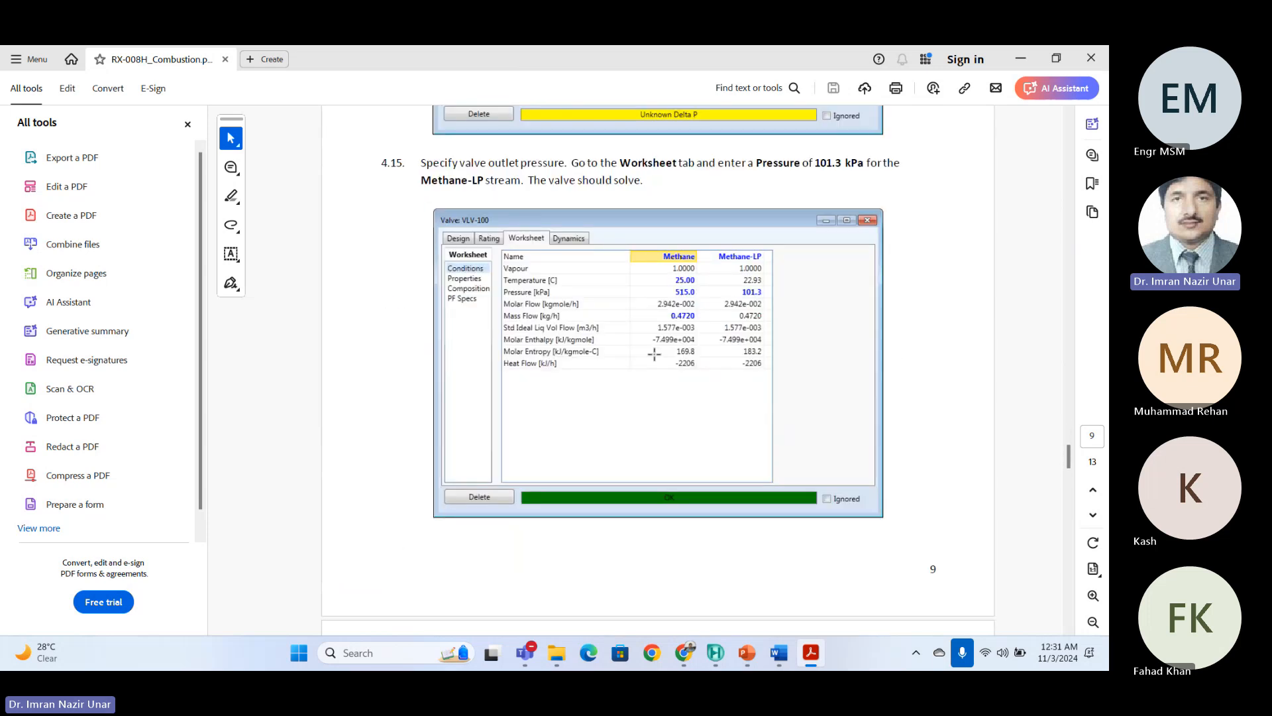
{"action": "scroll", "coordinate": [784, 242], "scroll_direction": "down", "scroll_amount": 2}
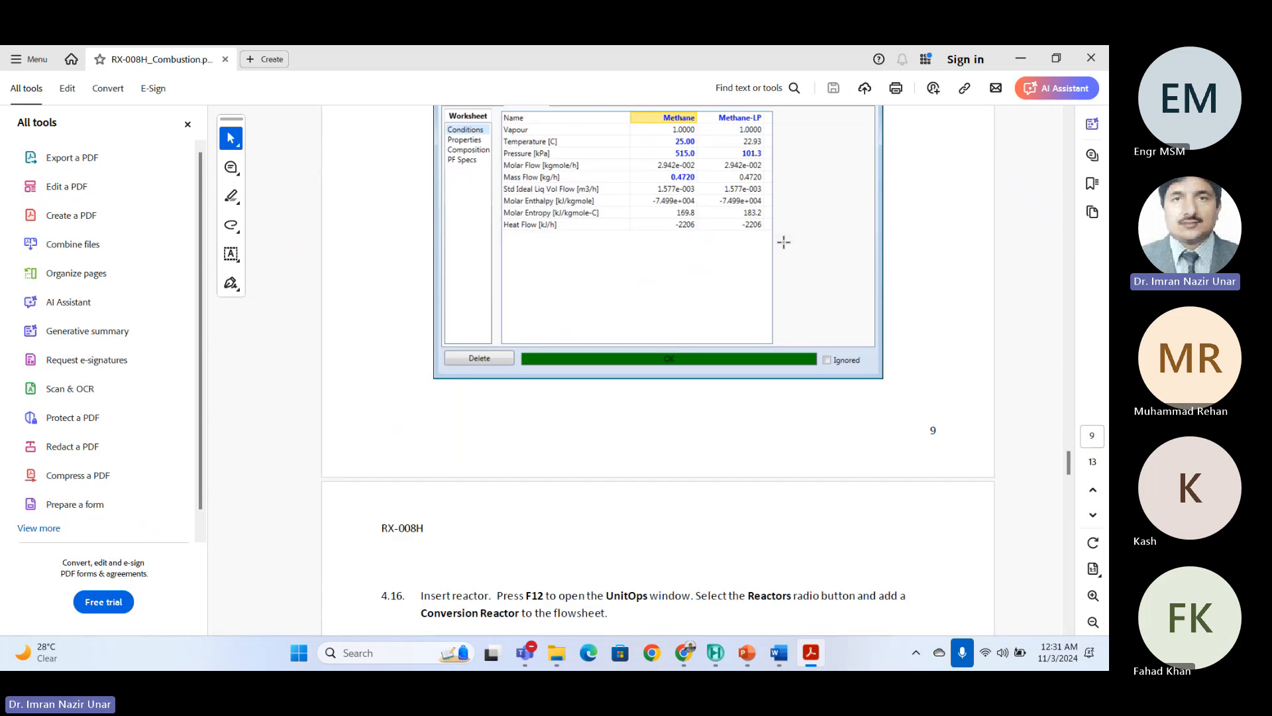
{"action": "scroll", "coordinate": [784, 242], "scroll_direction": "down", "scroll_amount": 5}
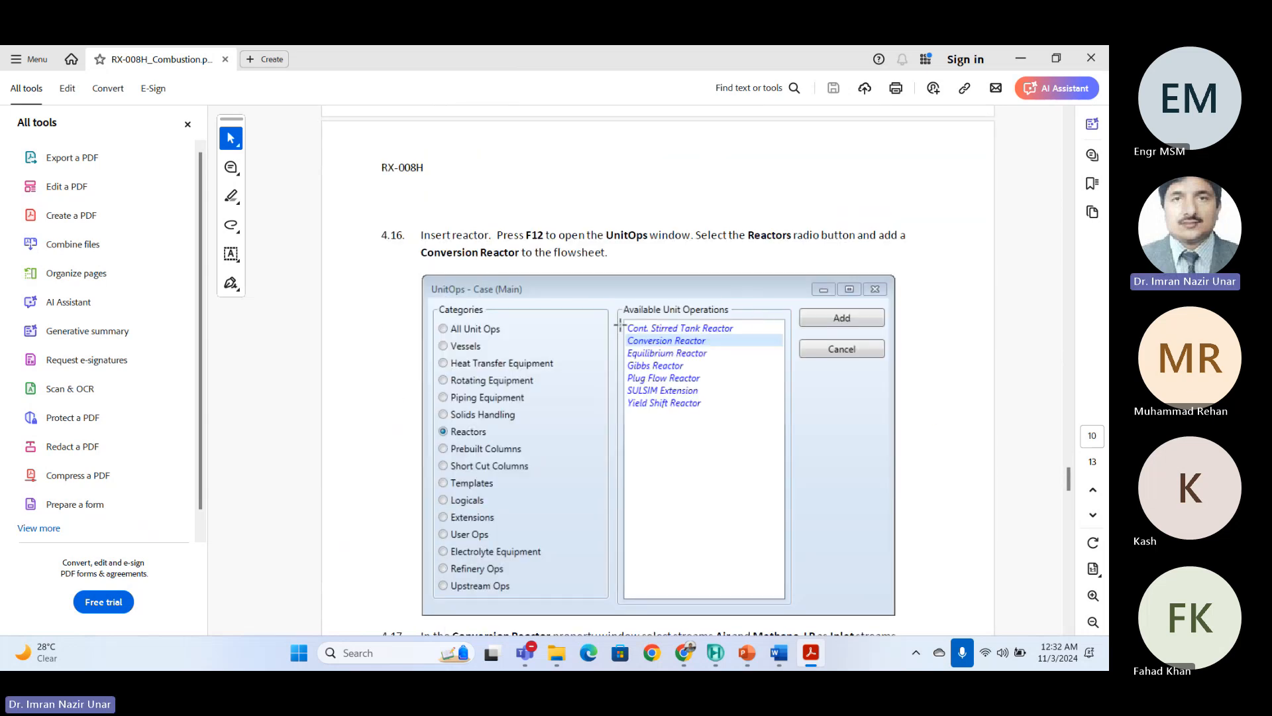
{"action": "scroll", "coordinate": [773, 413], "scroll_direction": "down", "scroll_amount": 8}
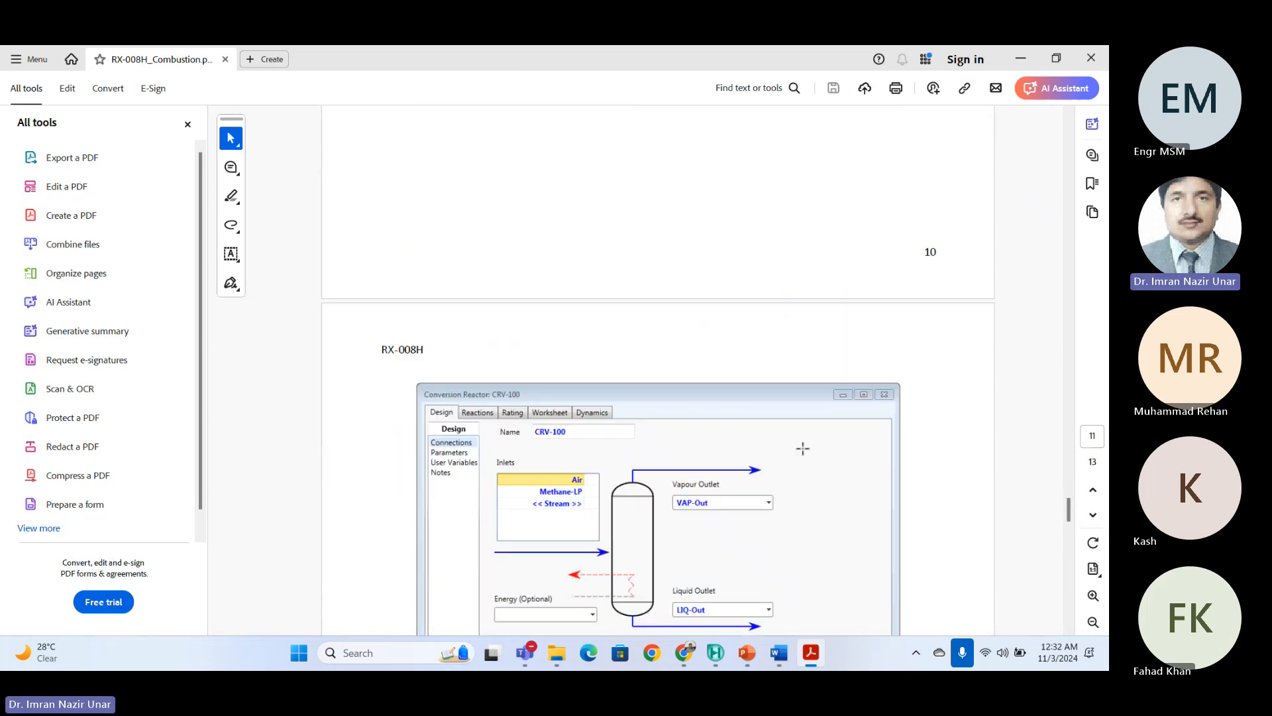
{"action": "scroll", "coordinate": [838, 472], "scroll_direction": "down", "scroll_amount": 10}
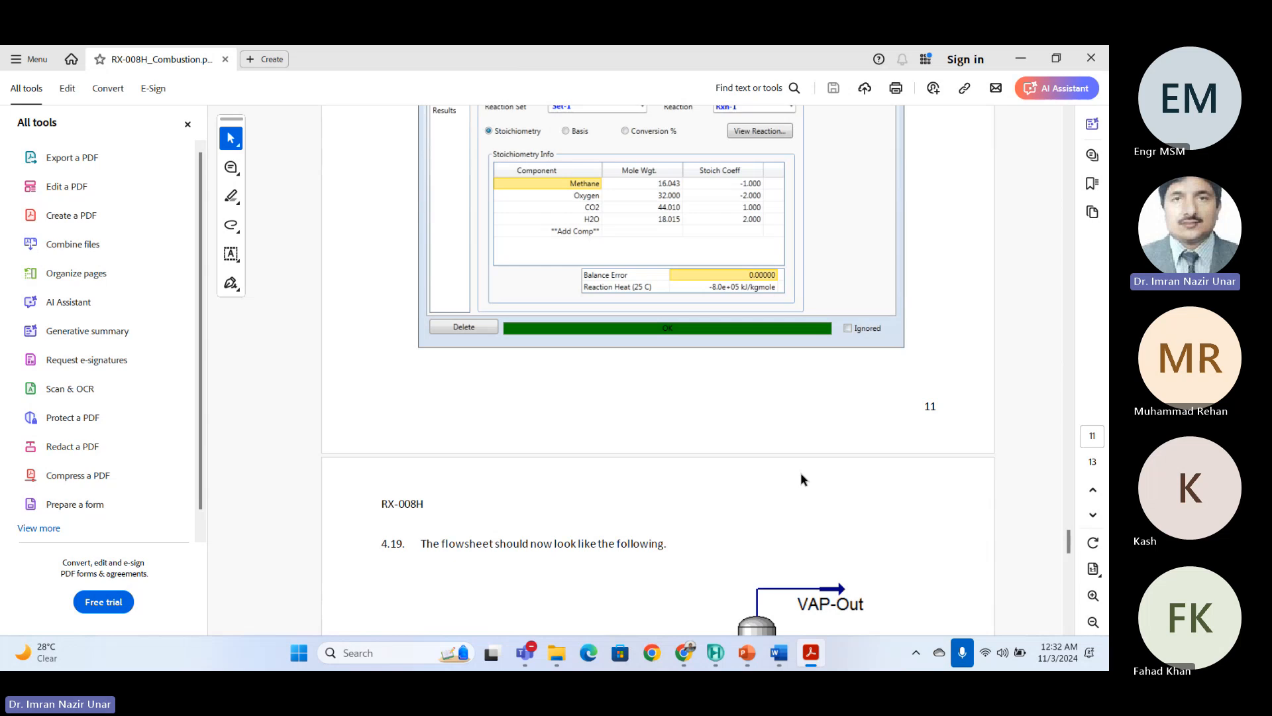
{"action": "scroll", "coordinate": [800, 480], "scroll_direction": "up", "scroll_amount": 3}
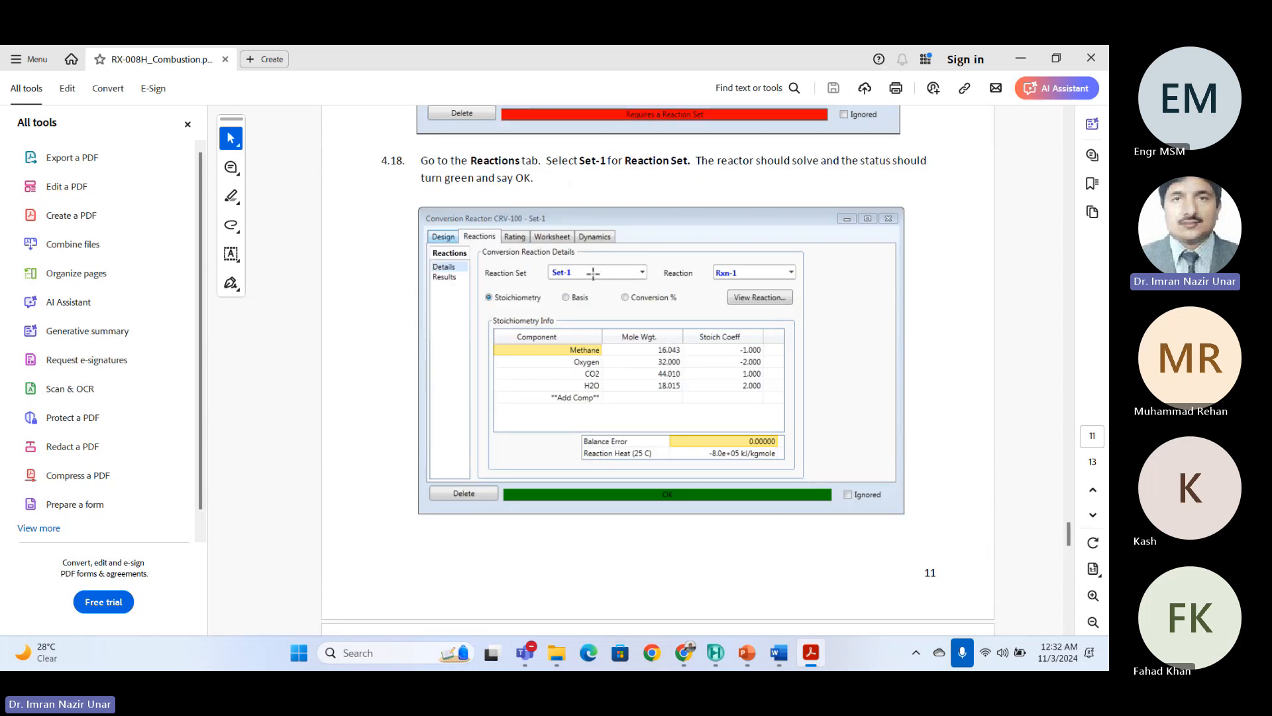
{"action": "scroll", "coordinate": [593, 273], "scroll_direction": "down", "scroll_amount": 7}
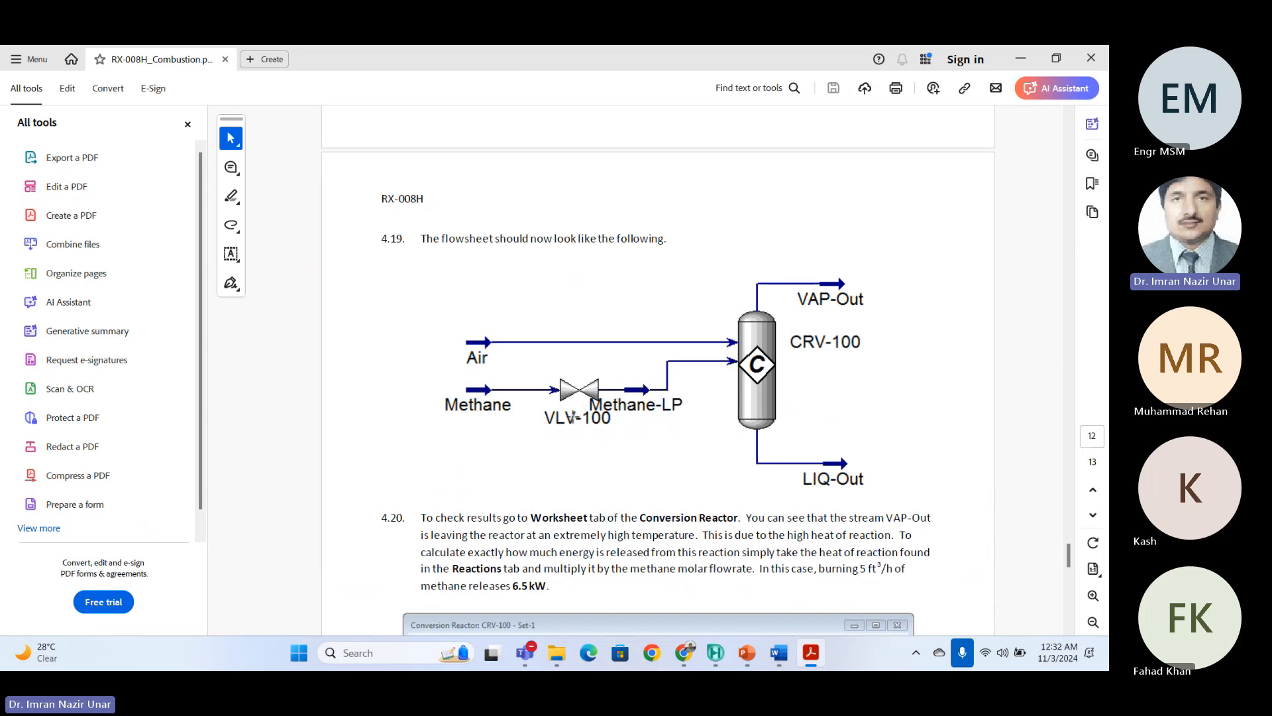
Examine the final flowsheet, the reactor worksheet results and the Conclusions, marking the methane flow rate and the heat produced.
{"action": "scroll", "coordinate": [595, 401], "scroll_direction": "down", "scroll_amount": 3}
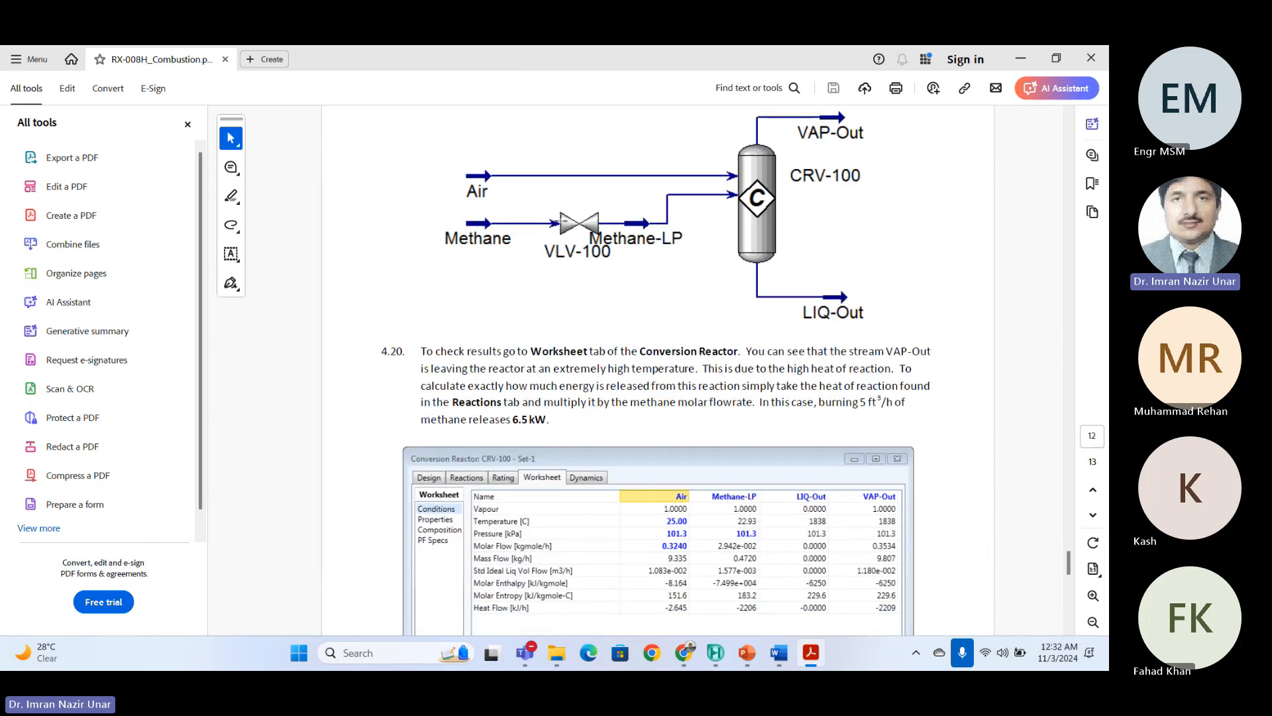
{"action": "scroll", "coordinate": [678, 419], "scroll_direction": "down", "scroll_amount": 9}
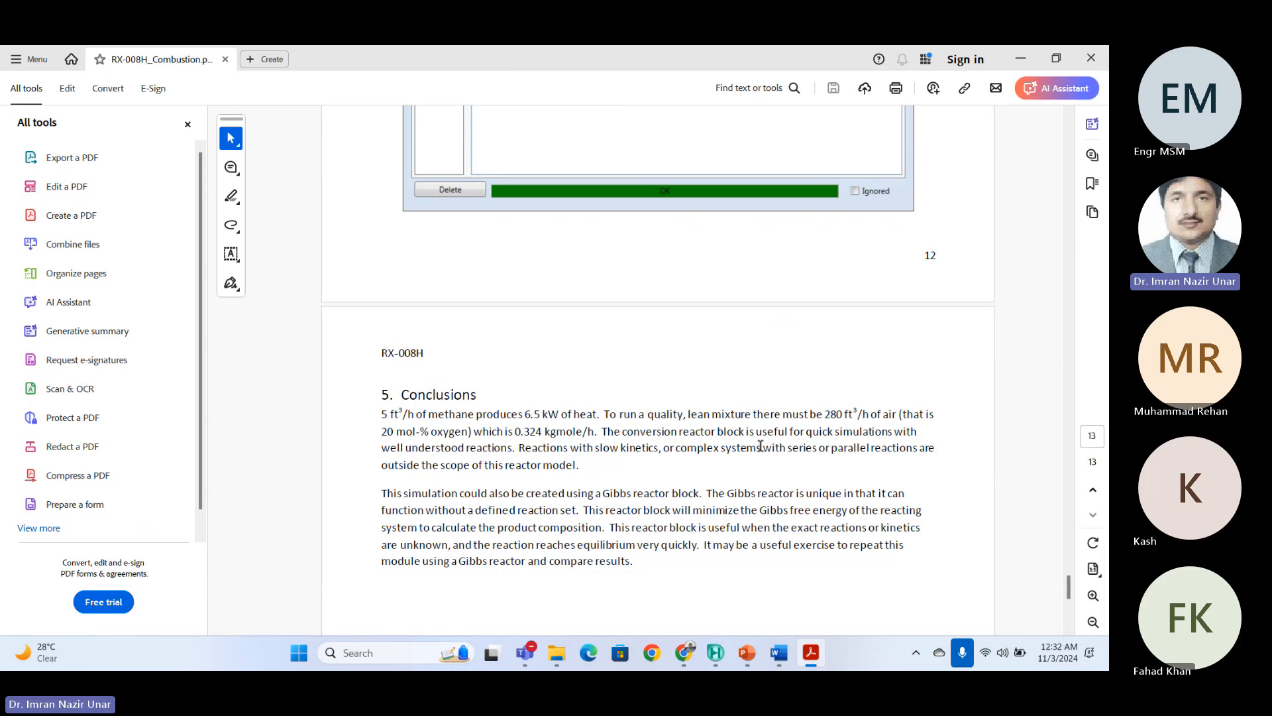
{"action": "scroll", "coordinate": [761, 446], "scroll_direction": "up", "scroll_amount": 10}
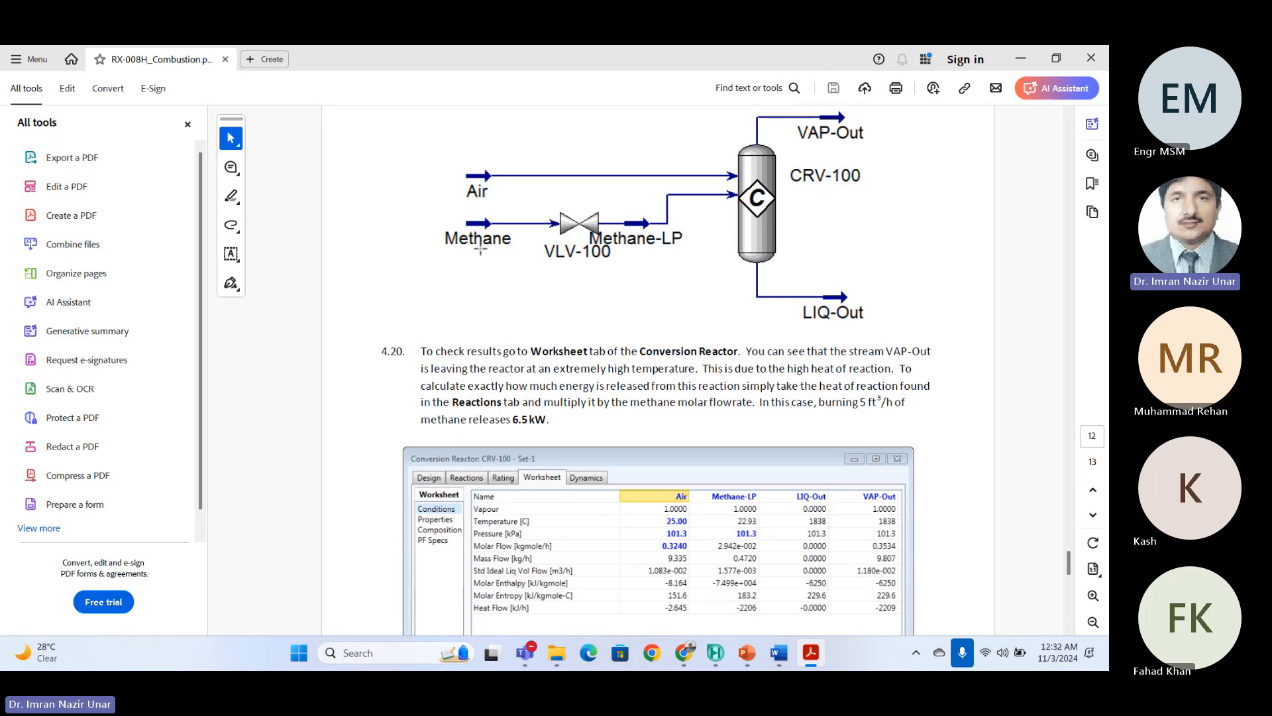
{"action": "scroll", "coordinate": [551, 431], "scroll_direction": "down", "scroll_amount": 3}
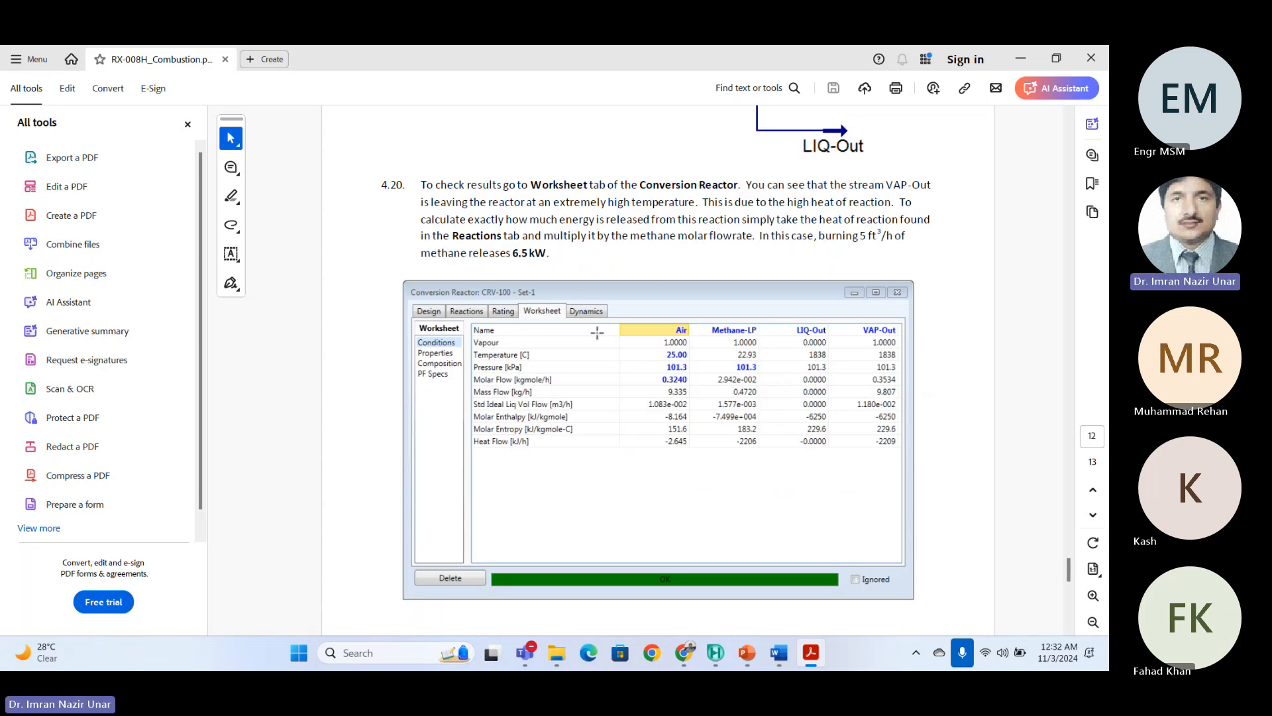
{"action": "scroll", "coordinate": [613, 368], "scroll_direction": "down", "scroll_amount": 8}
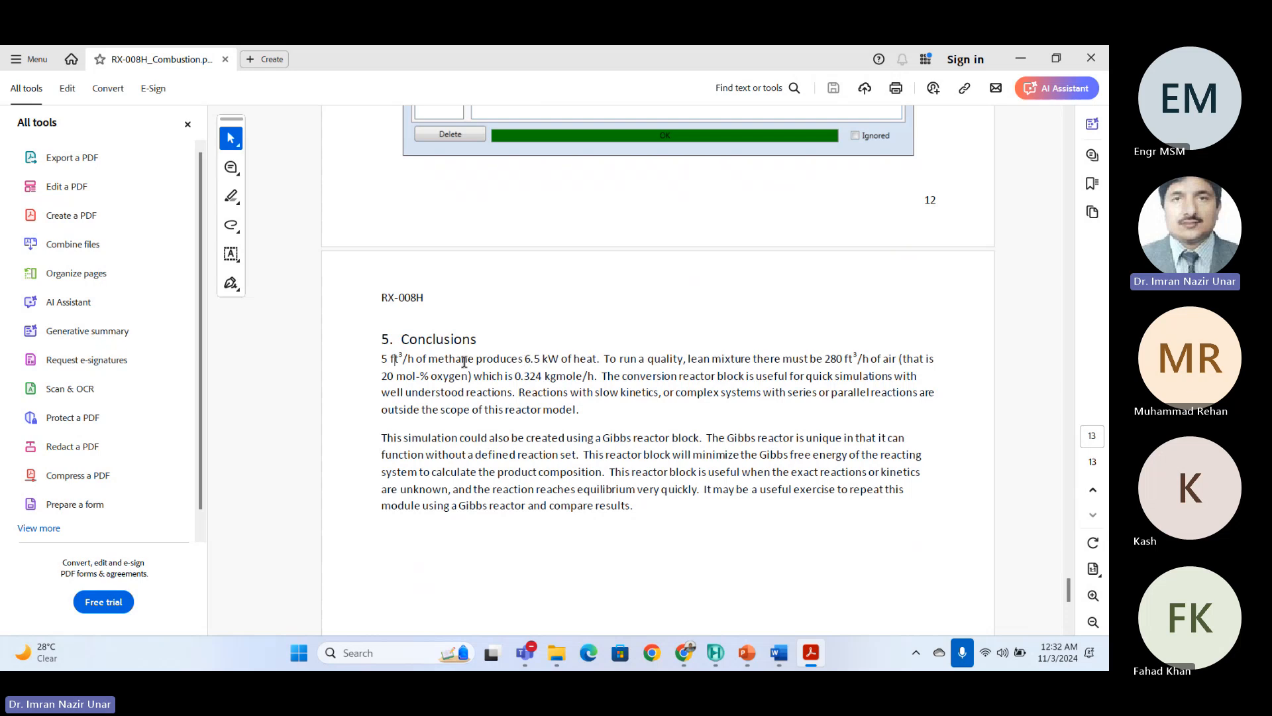
{"action": "left_click_drag", "start_coordinate": [383, 364], "coordinate": [475, 361]}
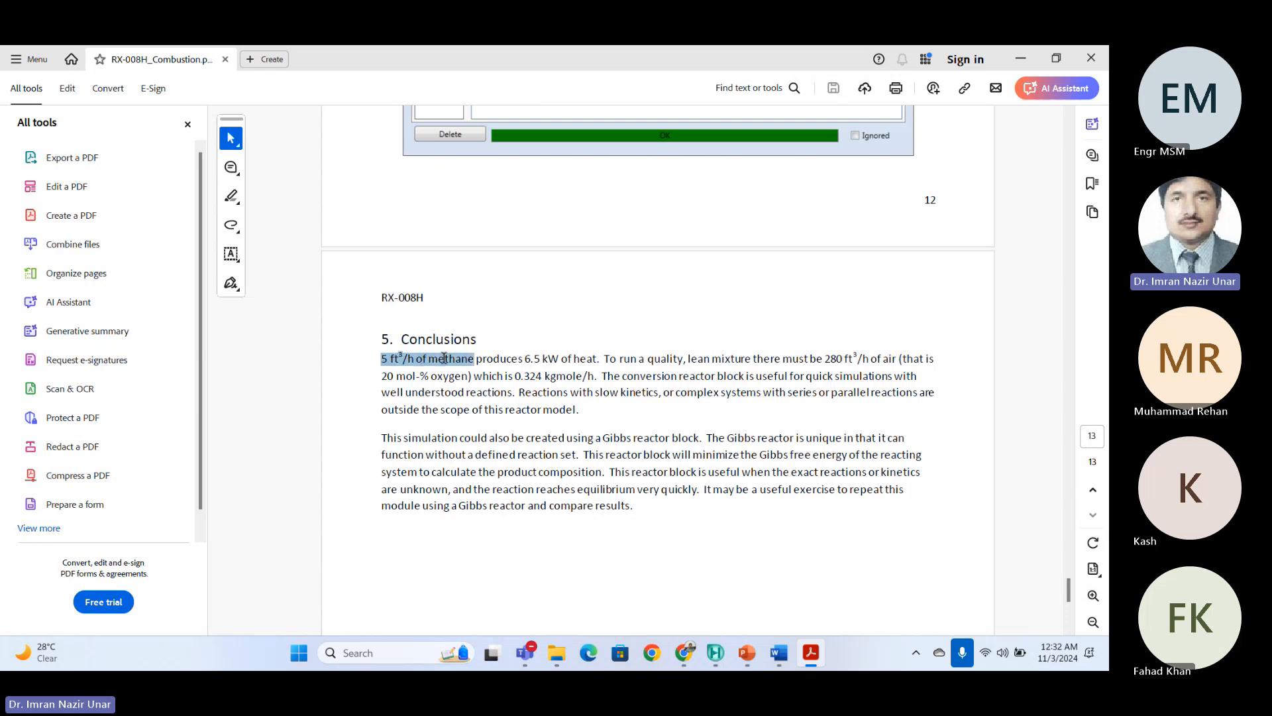
{"action": "left_click", "coordinate": [529, 351]}
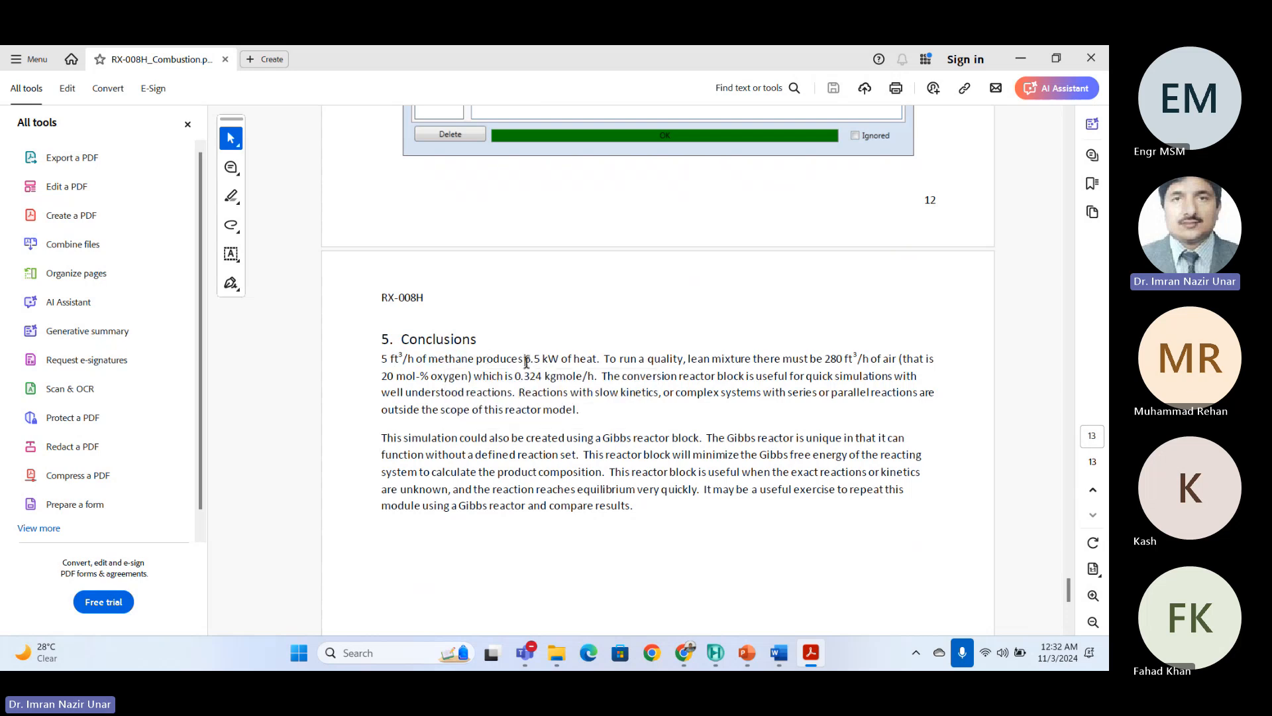
{"action": "left_click_drag", "start_coordinate": [527, 361], "coordinate": [594, 358]}
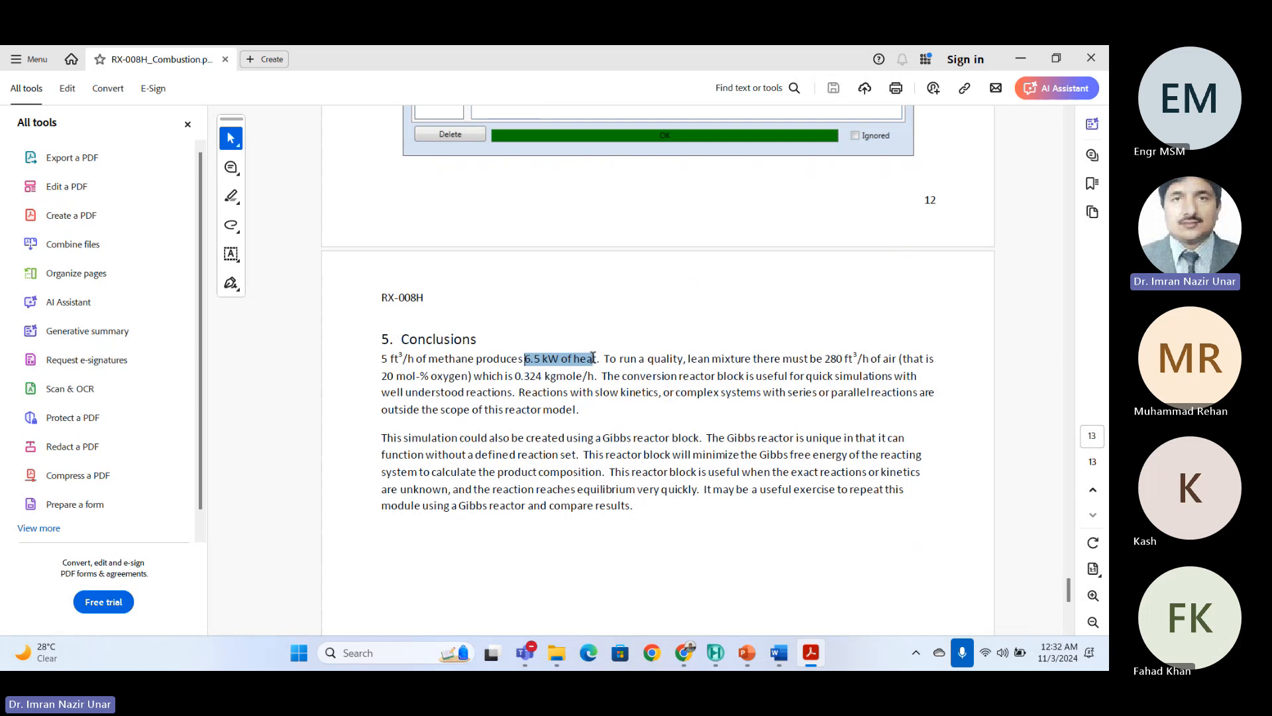
{"action": "left_click", "coordinate": [485, 396]}
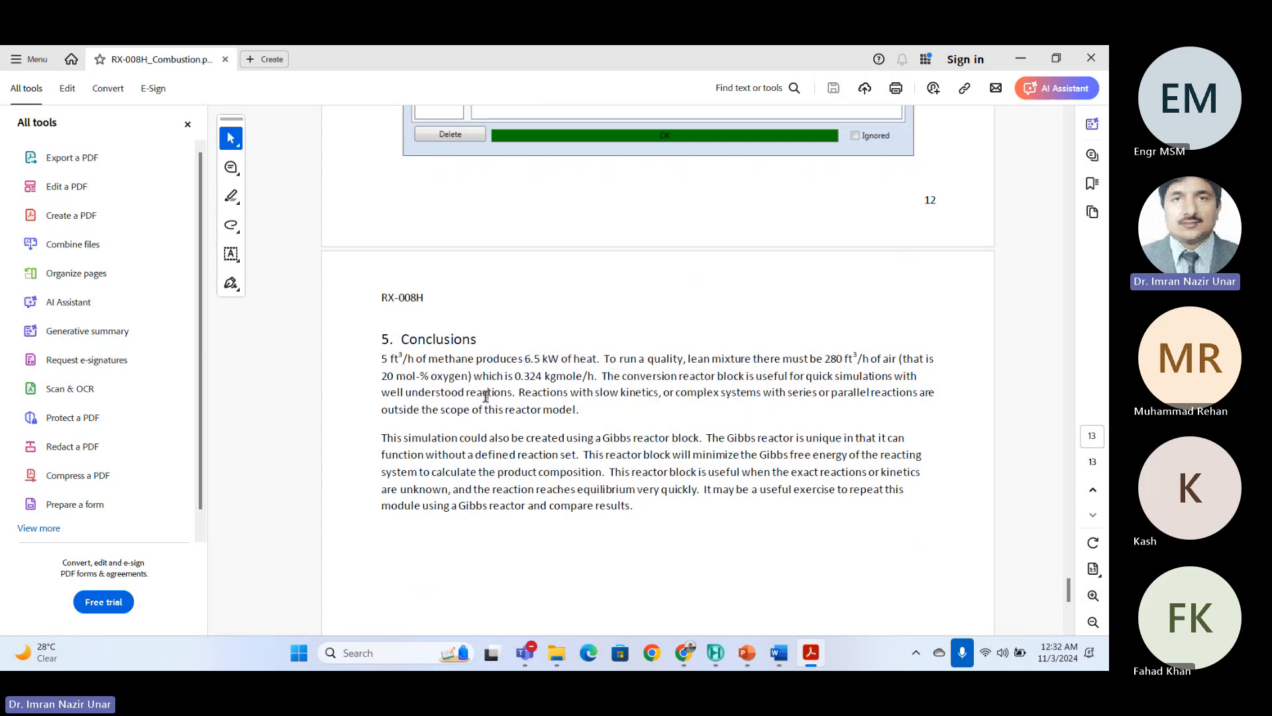
Return to the start of the combustion lesson and recheck the problem statement, component list, fluid package and conversion reaction definition.
{"action": "scroll", "coordinate": [485, 396], "scroll_direction": "up", "scroll_amount": 4}
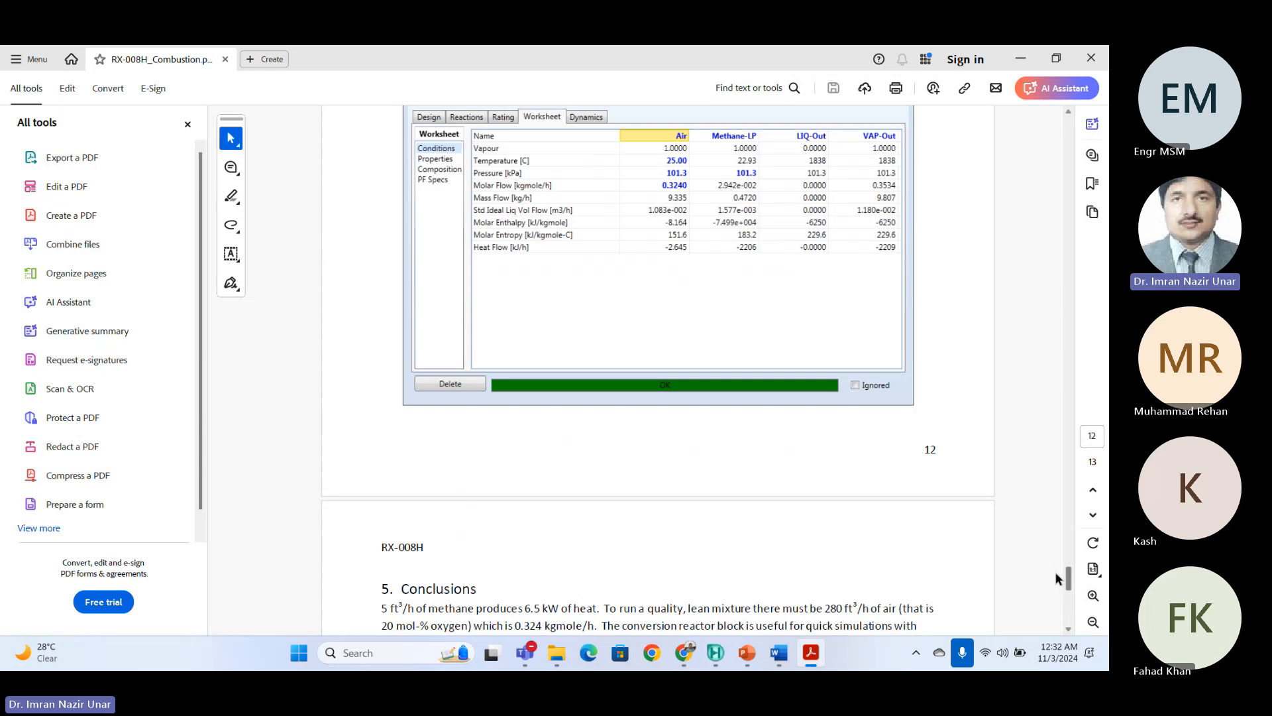
{"action": "left_click_drag", "start_coordinate": [1067, 577], "coordinate": [1021, 110]}
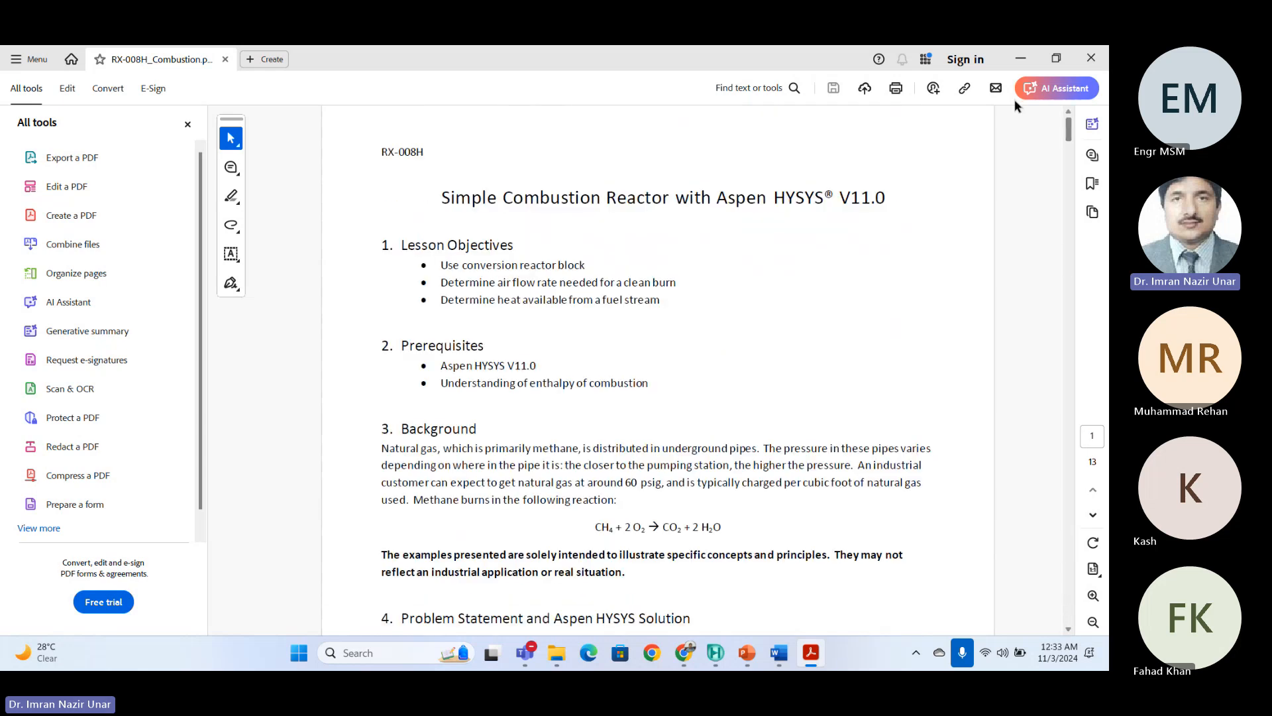
{"action": "scroll", "coordinate": [845, 266], "scroll_direction": "down", "scroll_amount": 12}
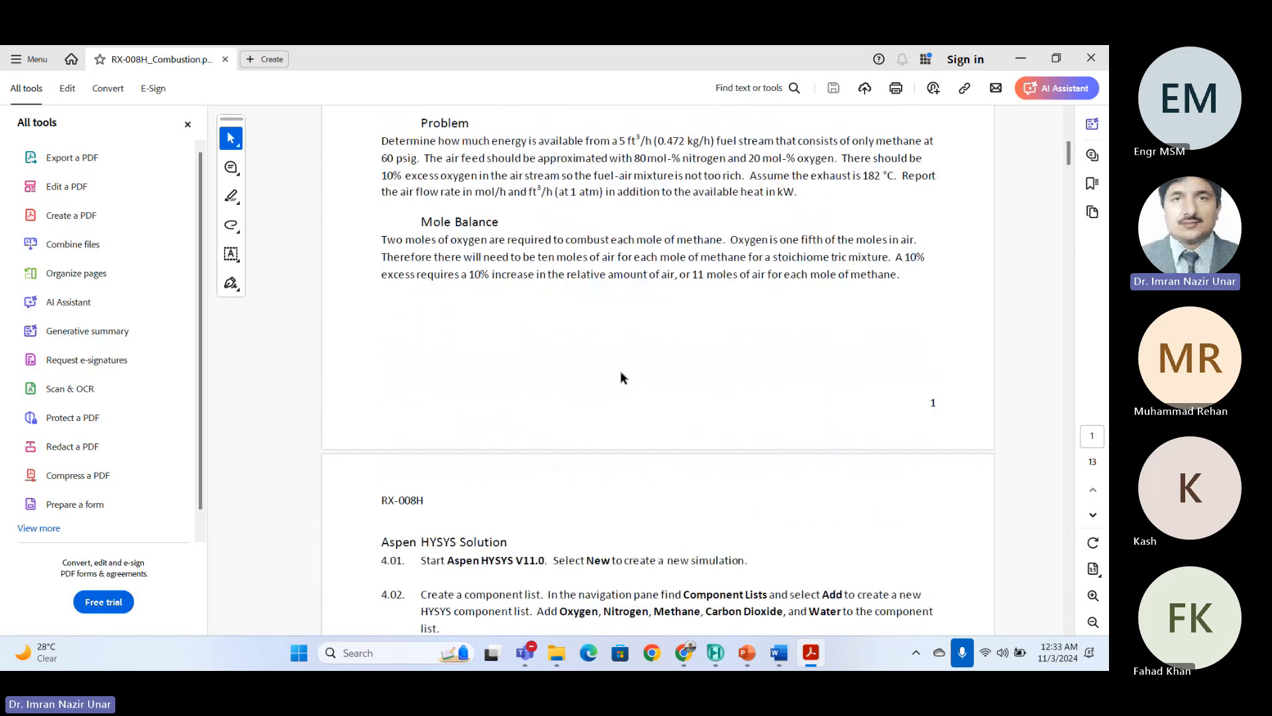
{"action": "scroll", "coordinate": [650, 413], "scroll_direction": "down", "scroll_amount": 3}
{"action": "scroll", "coordinate": [597, 385], "scroll_direction": "up", "scroll_amount": 2}
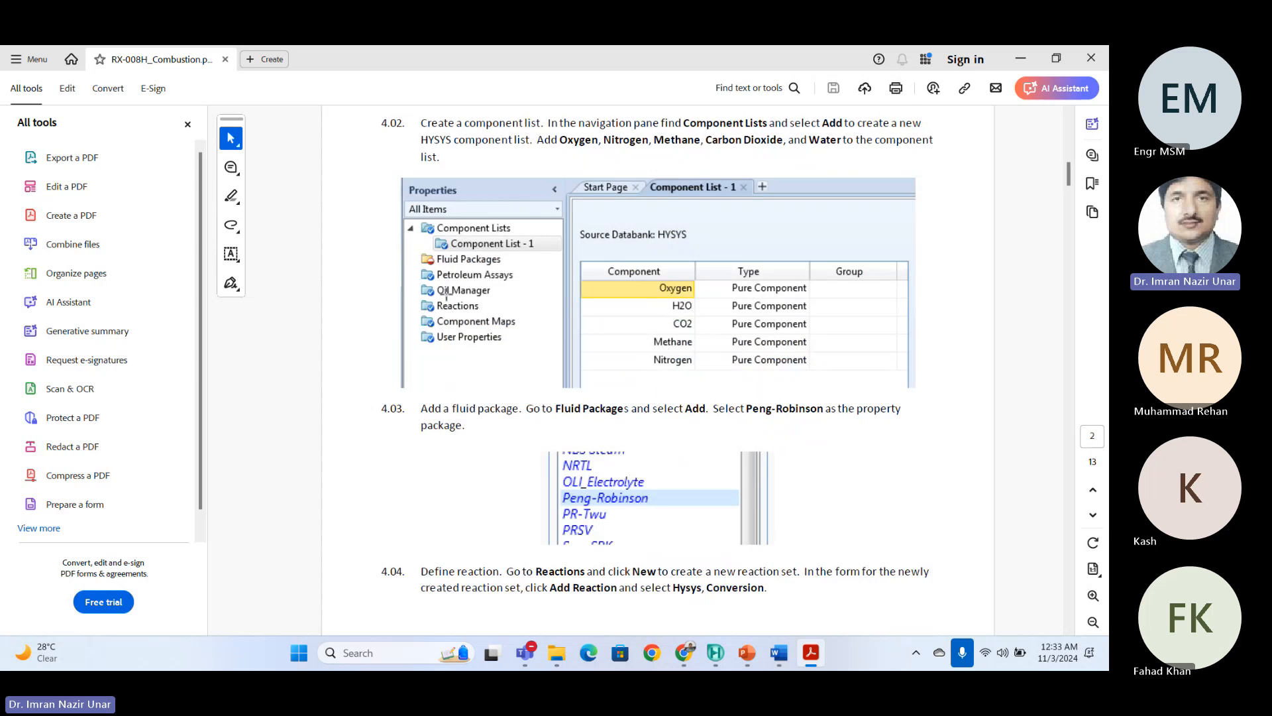
{"action": "scroll", "coordinate": [517, 337], "scroll_direction": "down", "scroll_amount": 3}
{"action": "scroll", "coordinate": [517, 339], "scroll_direction": "down", "scroll_amount": 8}
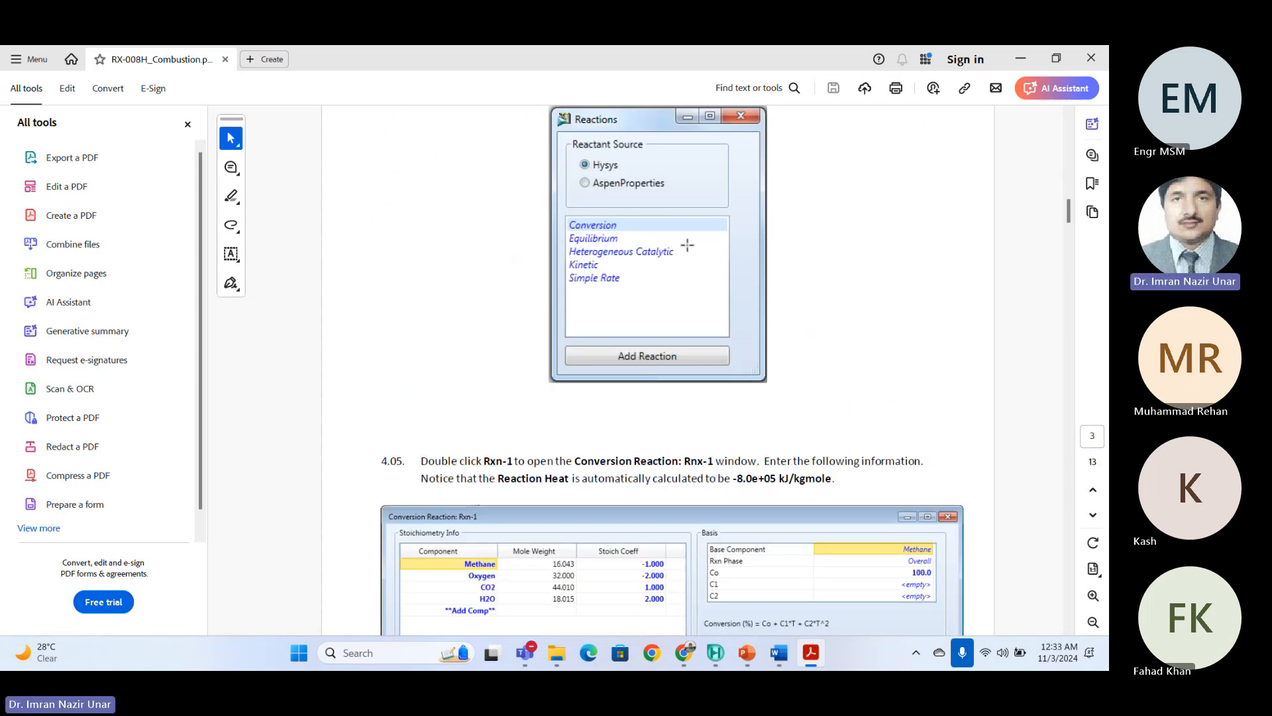
{"action": "scroll", "coordinate": [638, 250], "scroll_direction": "down", "scroll_amount": 2}
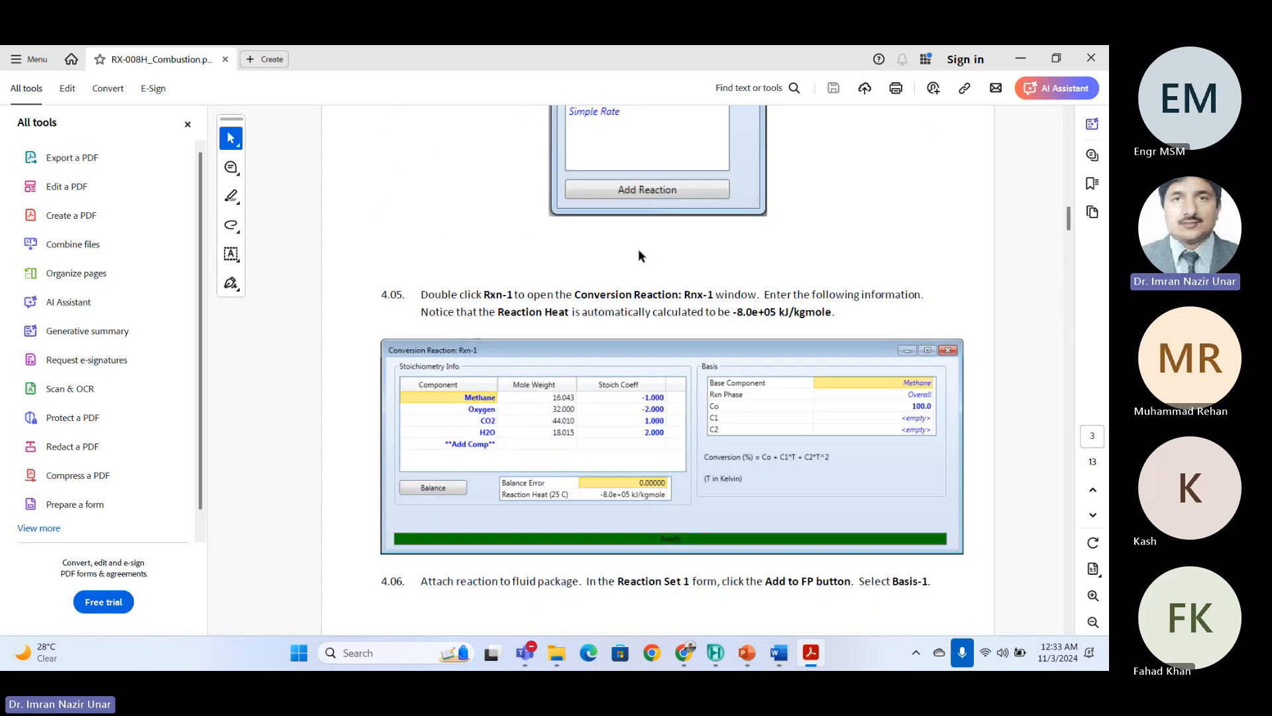
Switch to File Explorer and open the RX-003H_CSTR_CIStoTRANS PDF from its folder under Reactors.
{"action": "left_click", "coordinate": [1019, 59]}
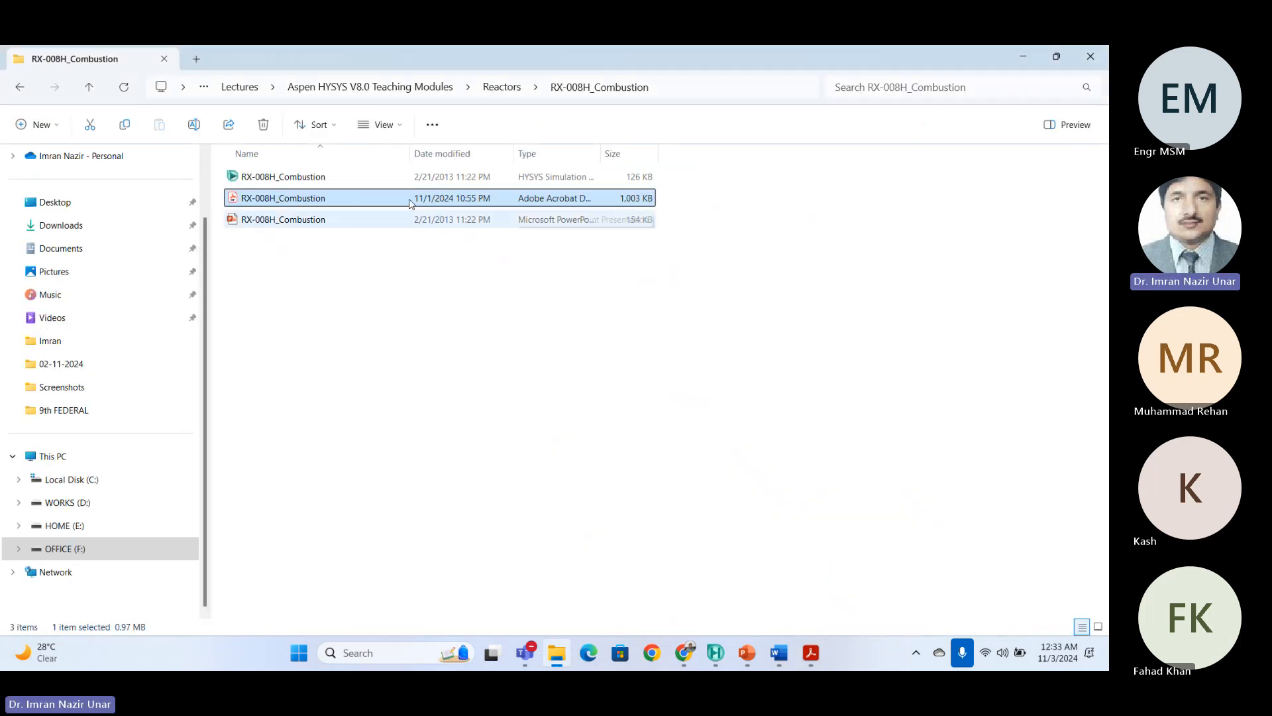
{"action": "left_click", "coordinate": [90, 87]}
{"action": "double_click", "coordinate": [291, 177]}
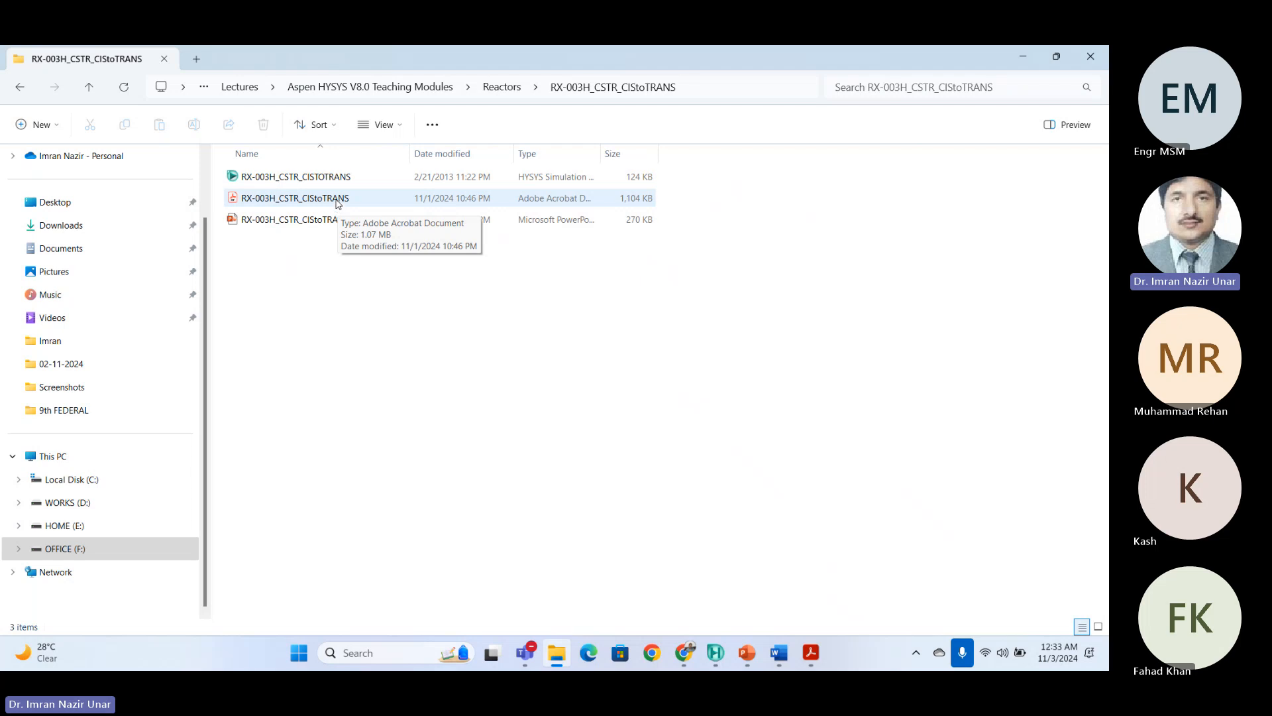
{"action": "double_click", "coordinate": [318, 198]}
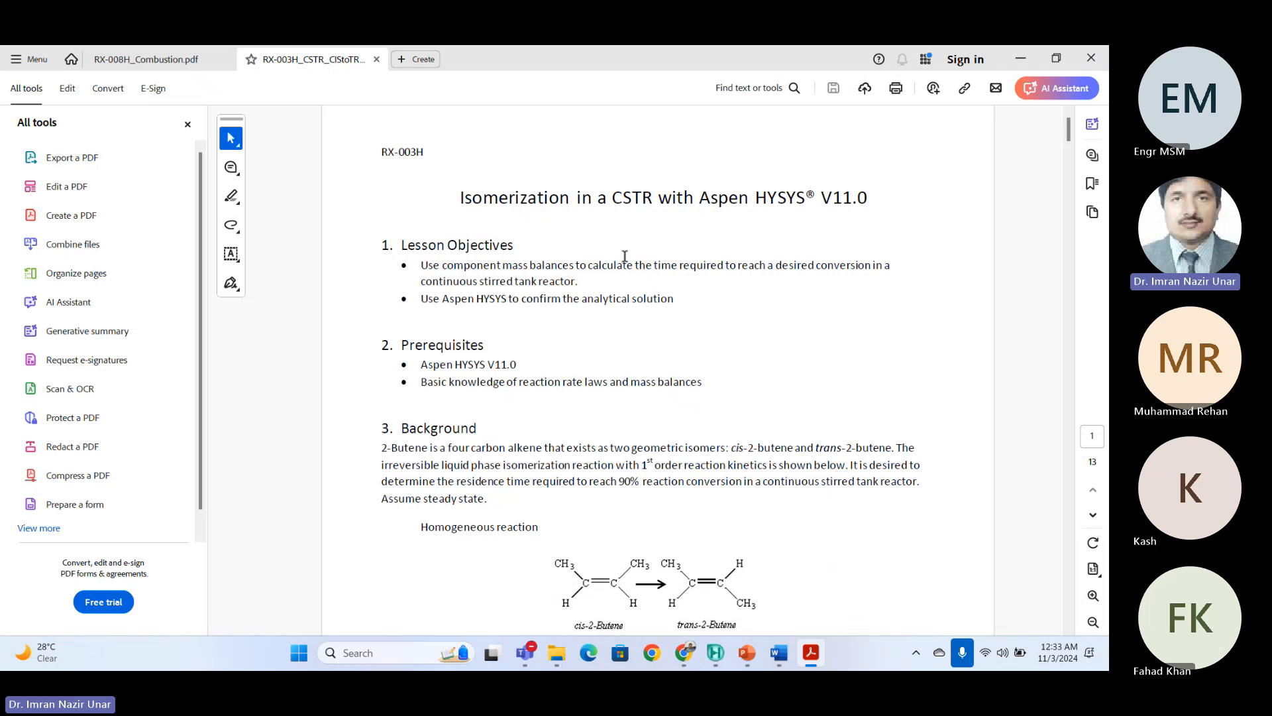
{"action": "scroll", "coordinate": [793, 269], "scroll_direction": "down", "scroll_amount": 1}
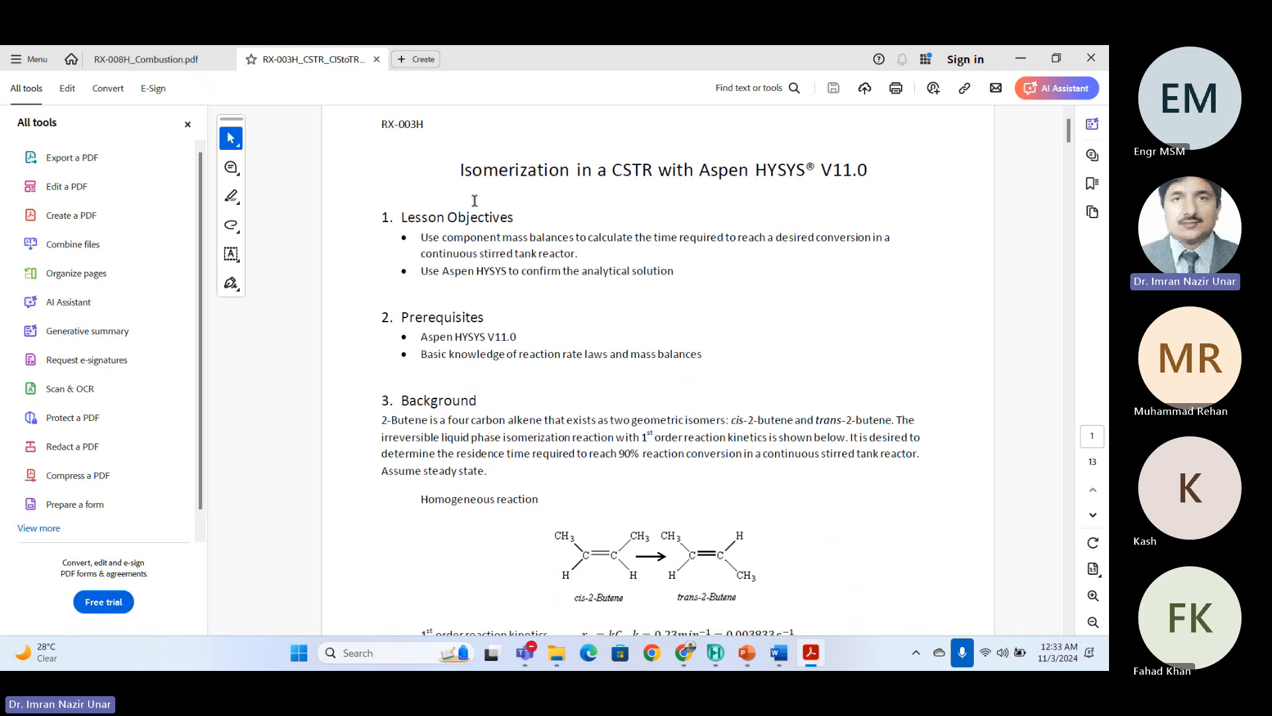
Read the CSTR isomerization lesson's title, objectives and Background section, enlarging the homogeneous reaction and its first-order kinetics.
{"action": "left_click_drag", "start_coordinate": [445, 176], "coordinate": [906, 171]}
{"action": "left_click", "coordinate": [693, 305]}
{"action": "scroll", "coordinate": [688, 337], "scroll_direction": "down", "scroll_amount": 4}
{"action": "scroll", "coordinate": [688, 337], "scroll_direction": "down", "scroll_amount": 2}
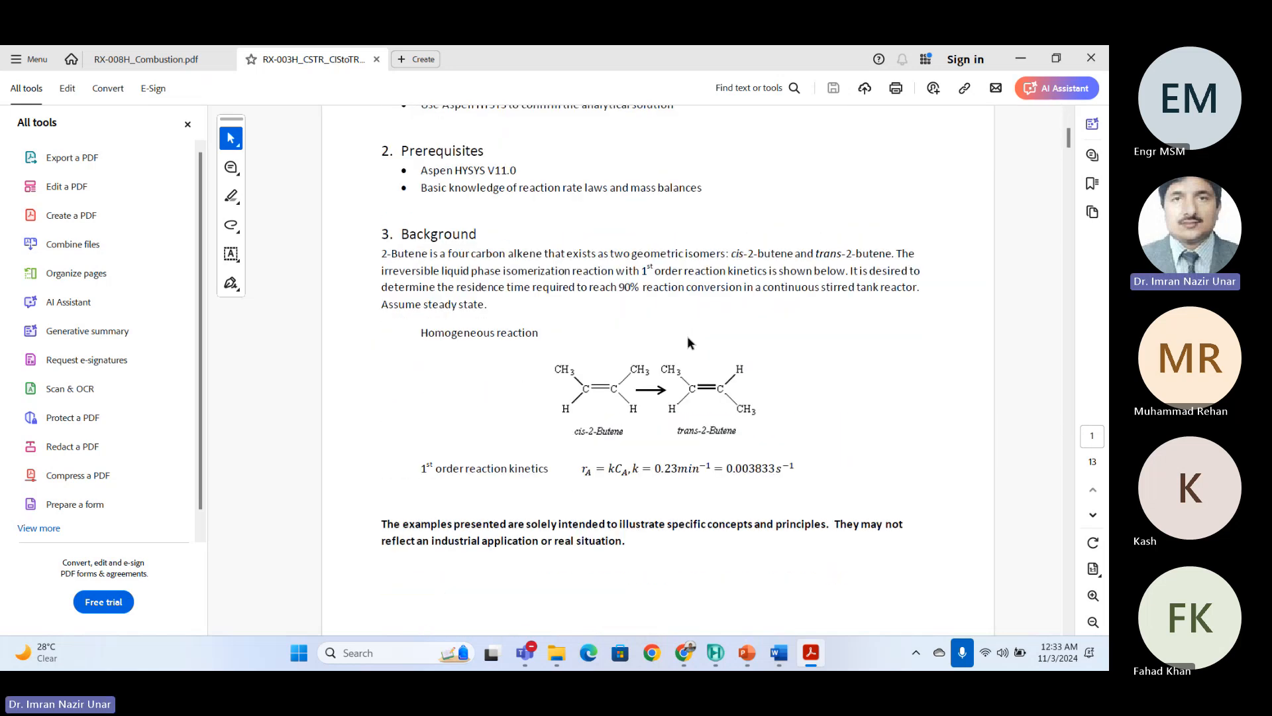
{"action": "scroll", "coordinate": [686, 335], "scroll_direction": "up", "scroll_amount": 2}
{"action": "scroll", "coordinate": [589, 488], "scroll_direction": "up", "scroll_amount": 1}
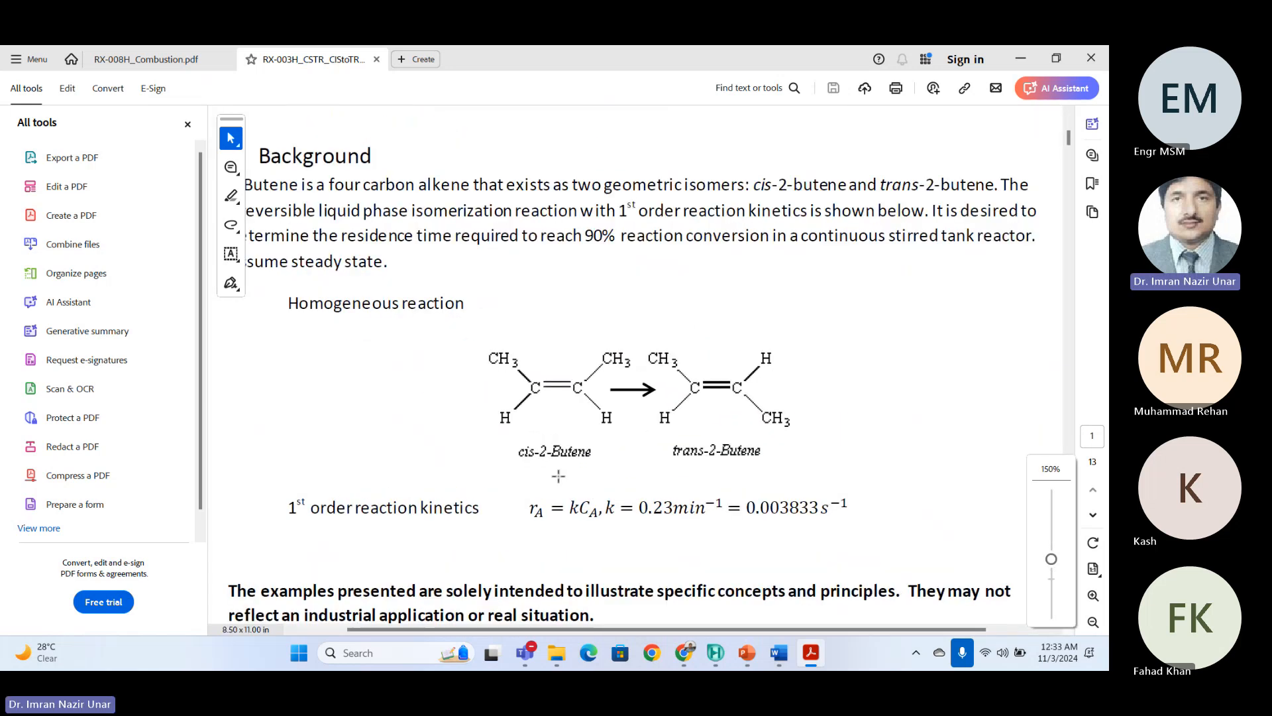
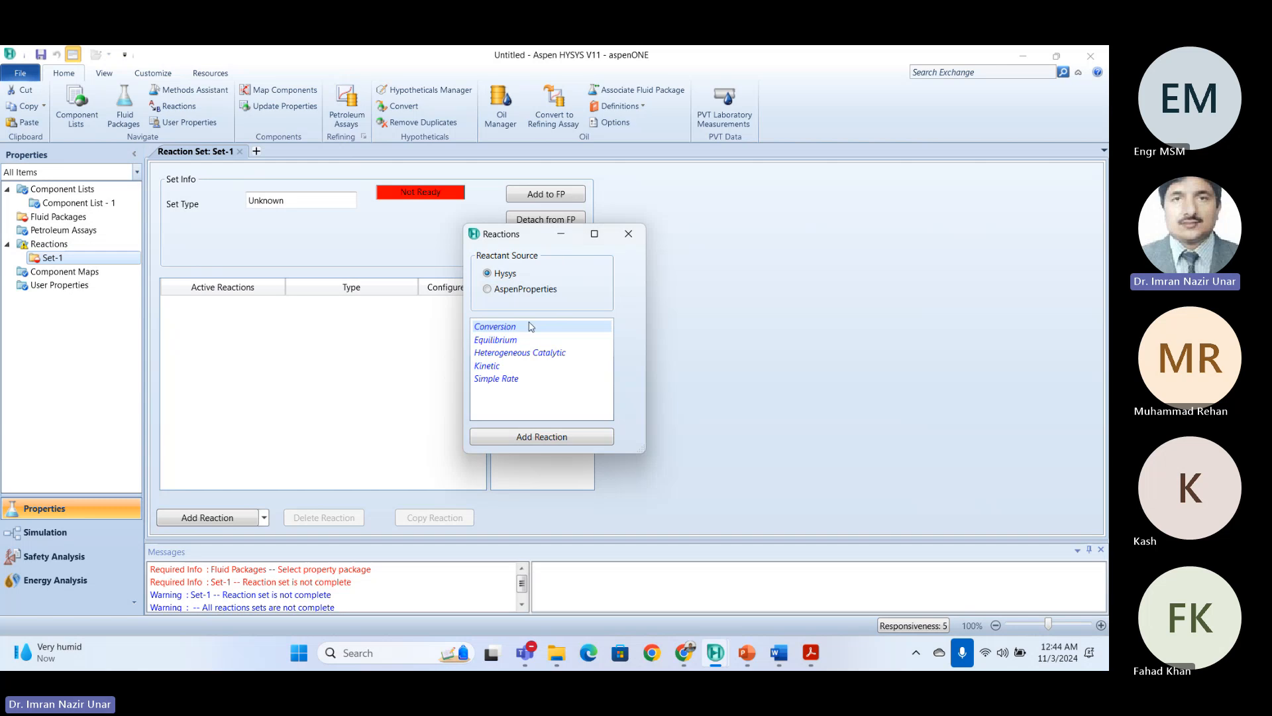
Close the Reactions dialog without adding a reaction and remove the ci214C4=diol component from Component List - 1.
{"action": "left_click", "coordinate": [629, 234]}
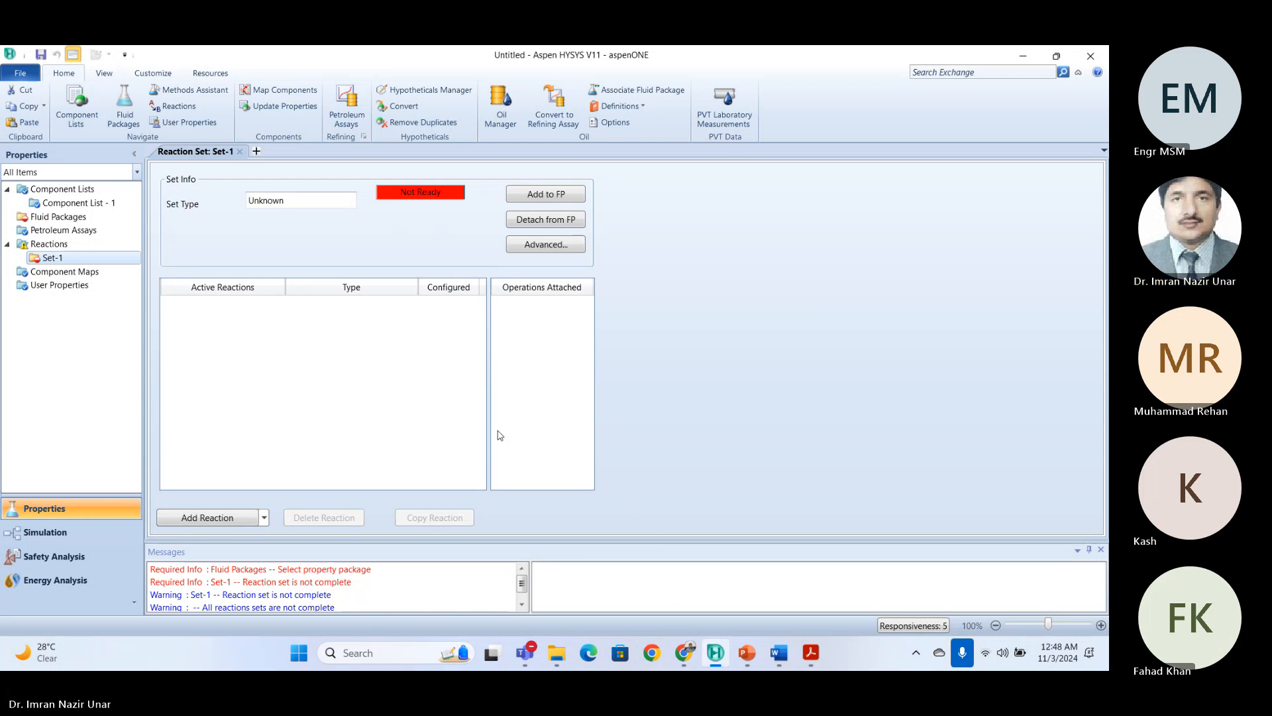
{"action": "left_click", "coordinate": [73, 202]}
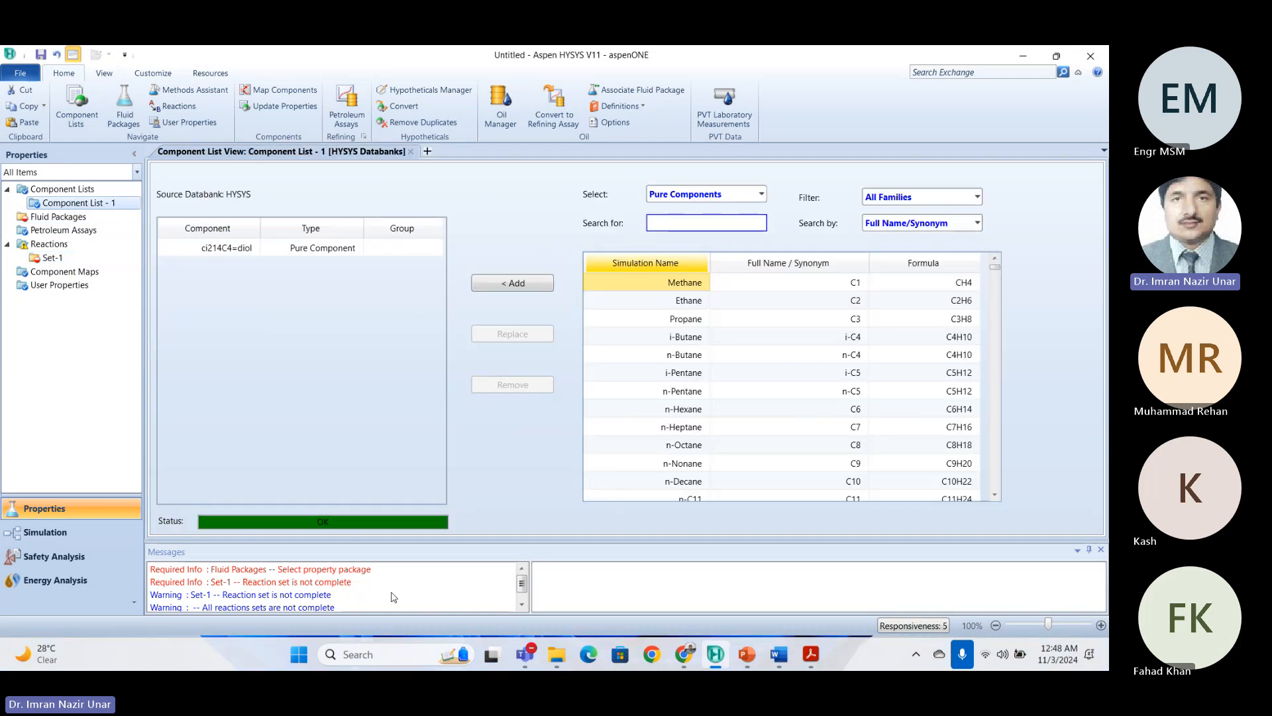
{"action": "left_click", "coordinate": [218, 250]}
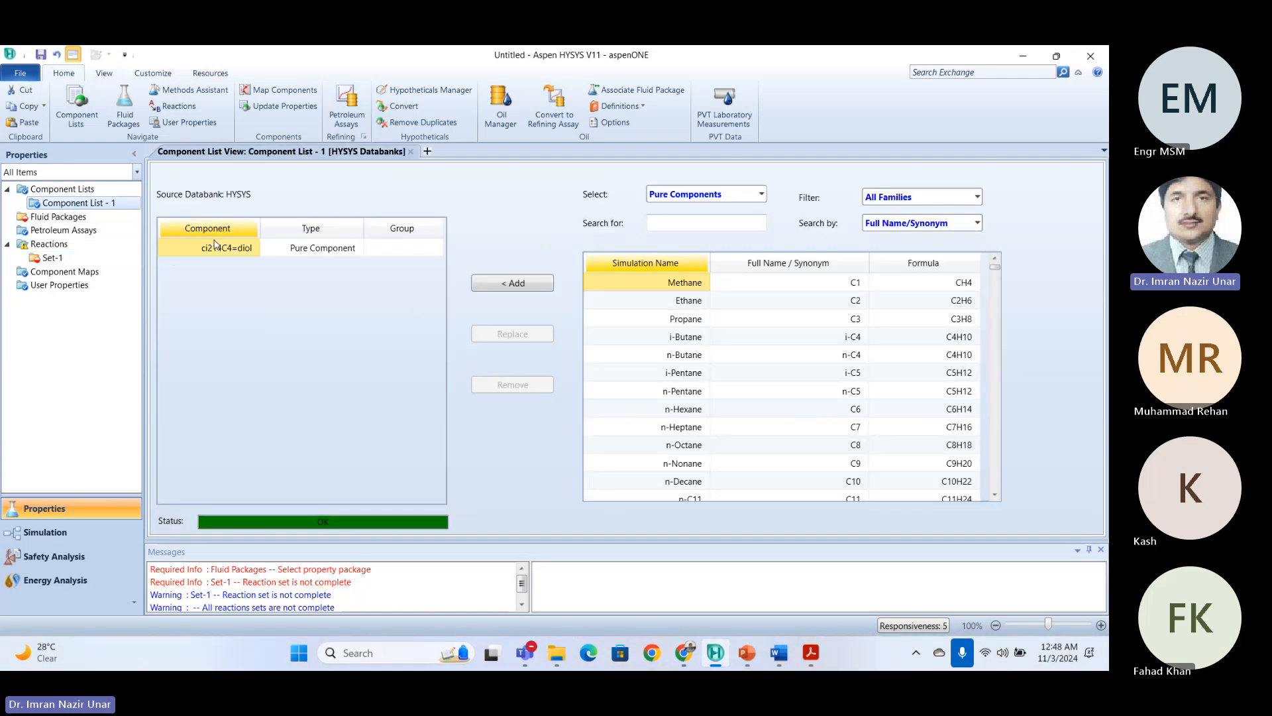
{"action": "left_click", "coordinate": [519, 391]}
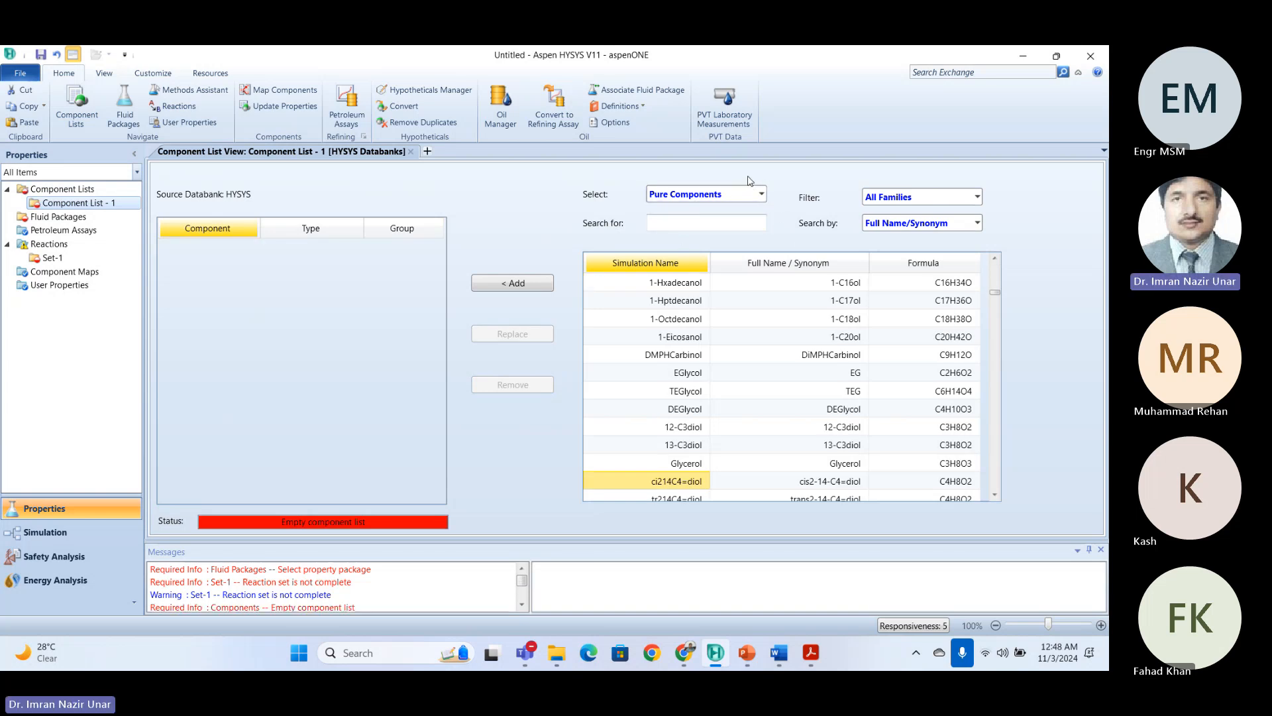
Search the pure components by Simulation Name for "cis-" and add cis2-Butene to Component List - 1.
{"action": "left_click", "coordinate": [939, 223]}
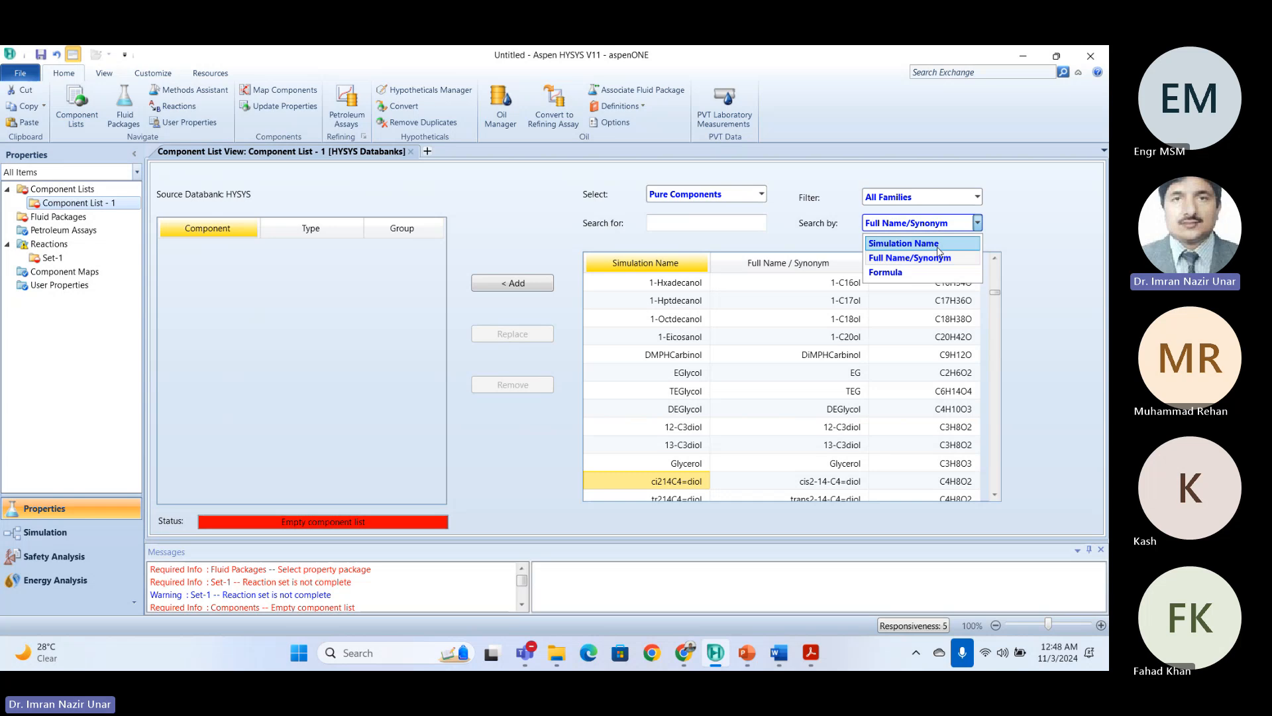
{"action": "left_click", "coordinate": [940, 244]}
{"action": "left_click", "coordinate": [707, 223]}
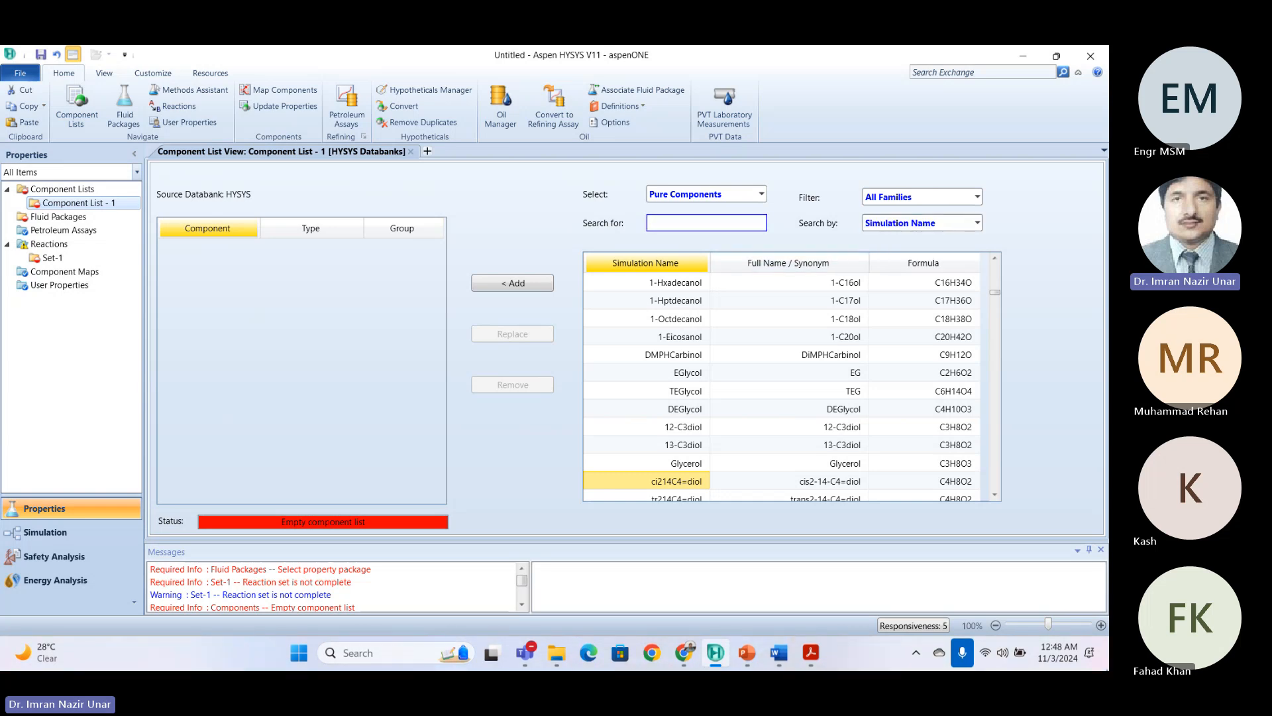
{"action": "type", "text": "cis-"}
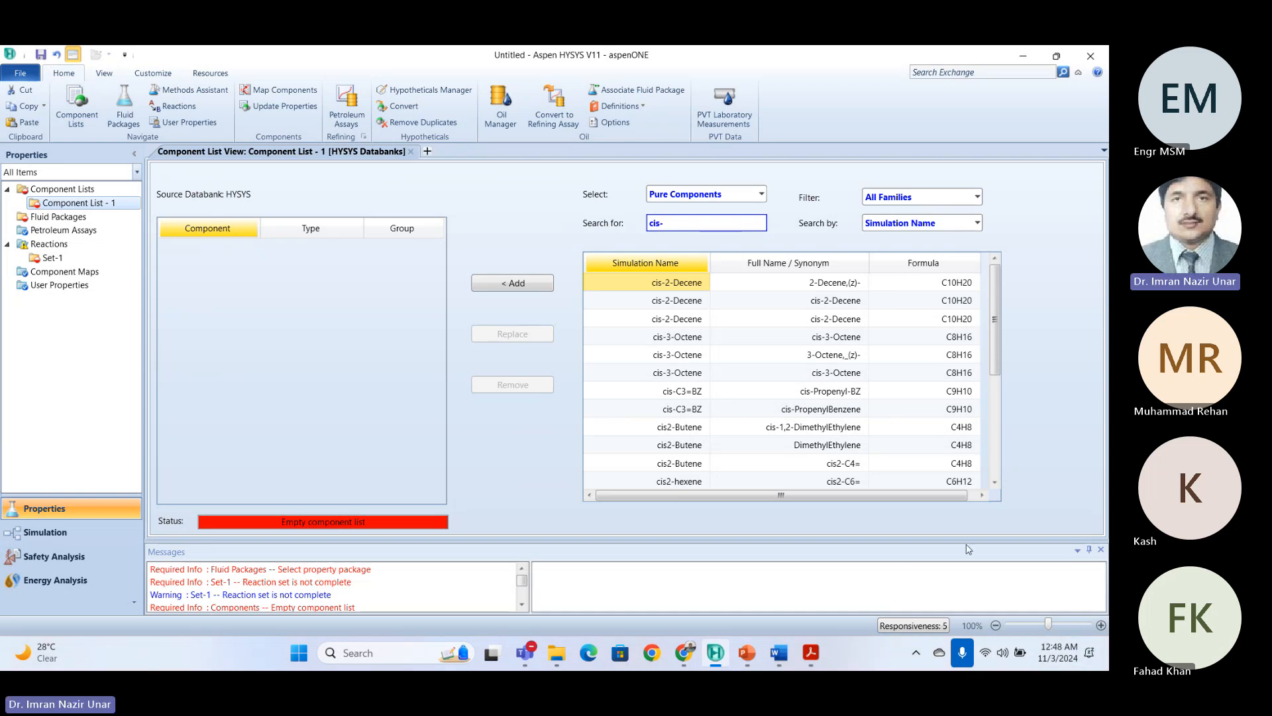
{"action": "left_click", "coordinate": [694, 446]}
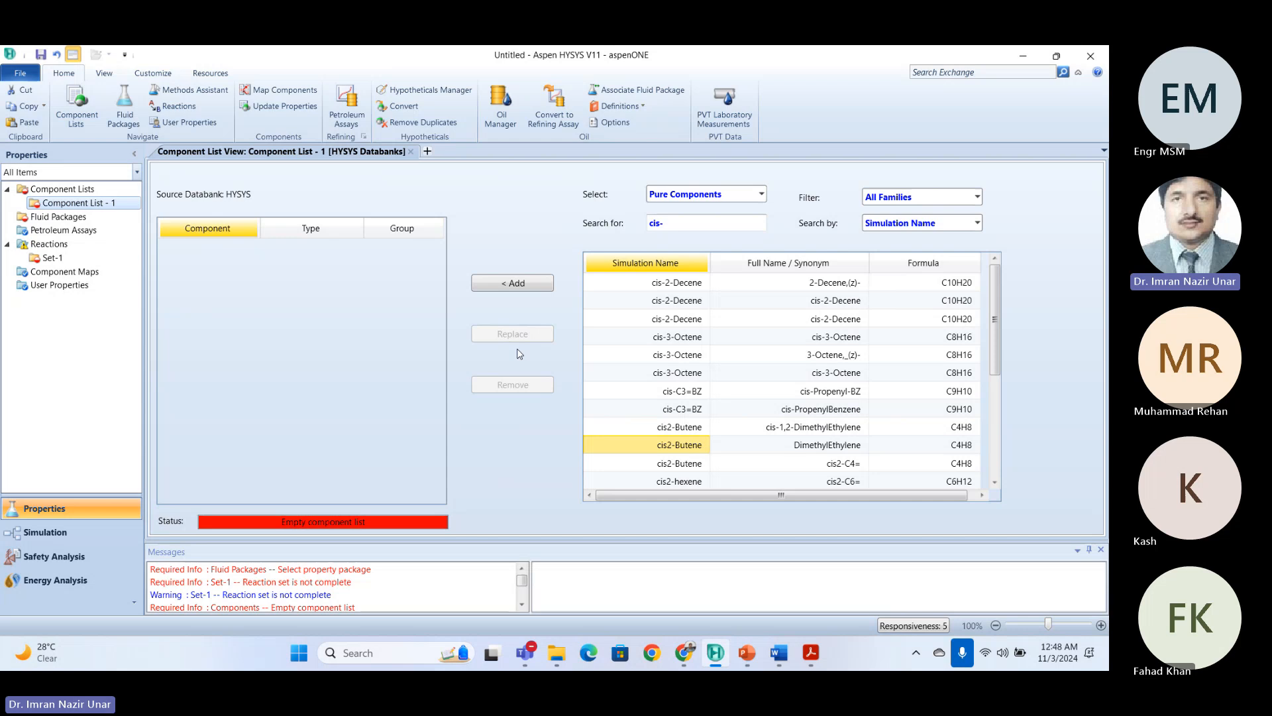
{"action": "left_click", "coordinate": [532, 296]}
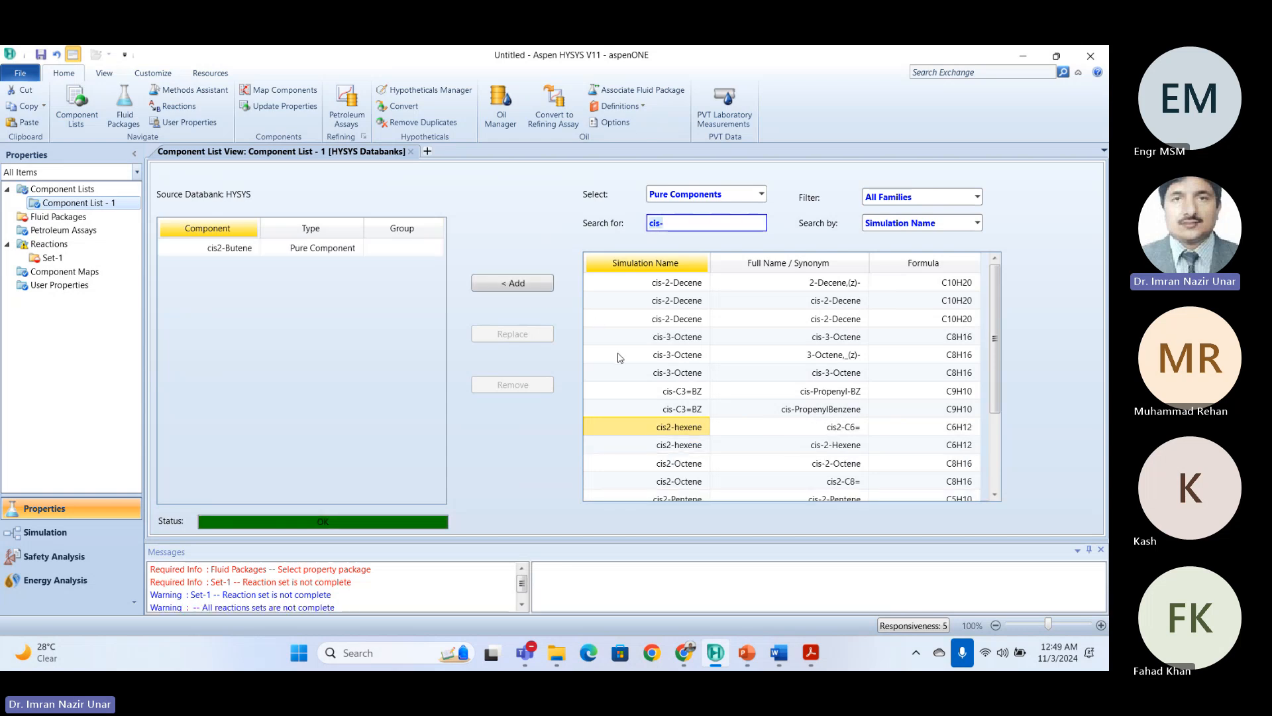
Consult the component list in the Acrobat lesson, return to Aspen HYSYS, search for "tr2" and add tr2-Butene.
{"action": "key", "text": "alt+Tab"}
{"action": "scroll", "coordinate": [709, 432], "scroll_direction": "down", "scroll_amount": 5}
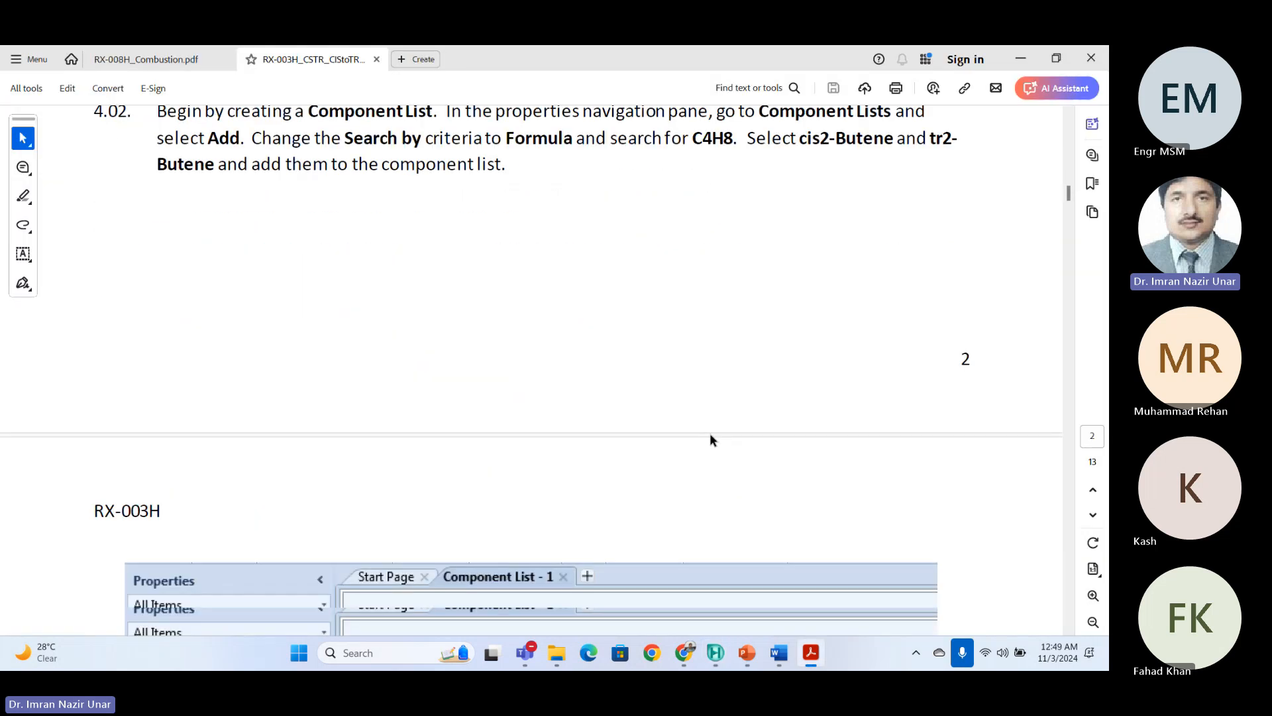
{"action": "scroll", "coordinate": [710, 436], "scroll_direction": "down", "scroll_amount": 4}
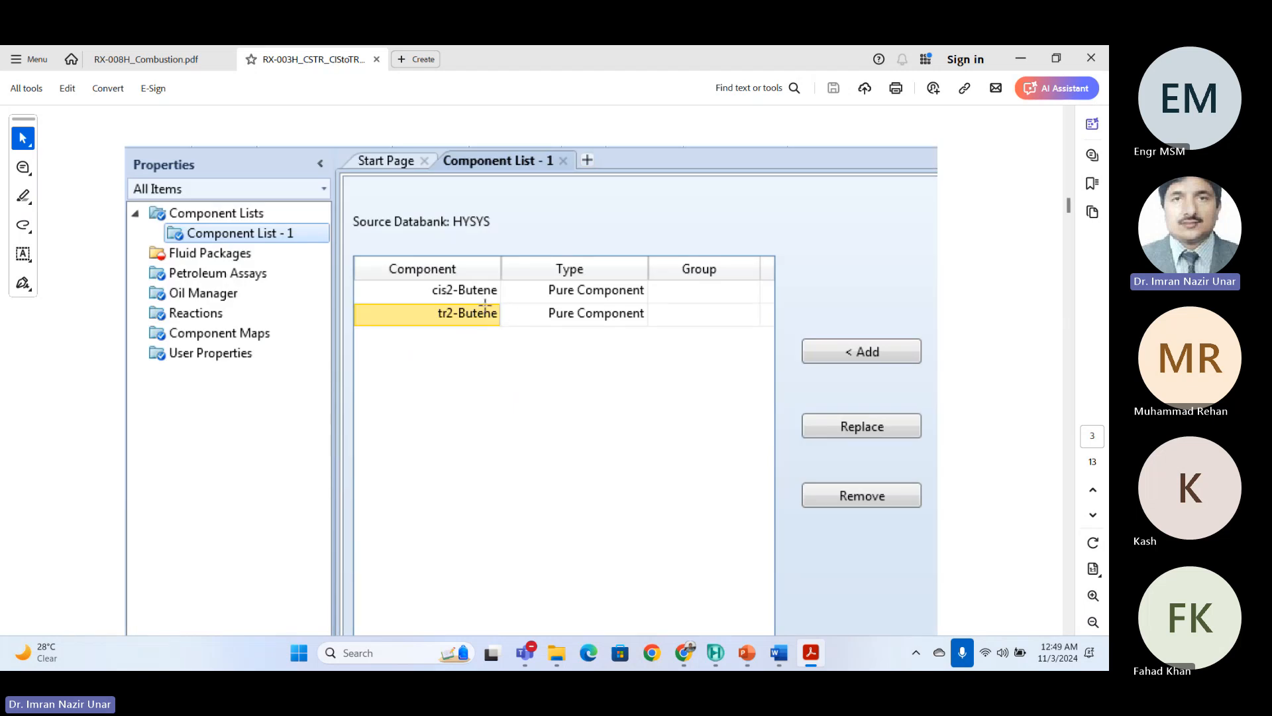
{"action": "key", "text": "alt+Tab"}
{"action": "type", "text": "tr"}
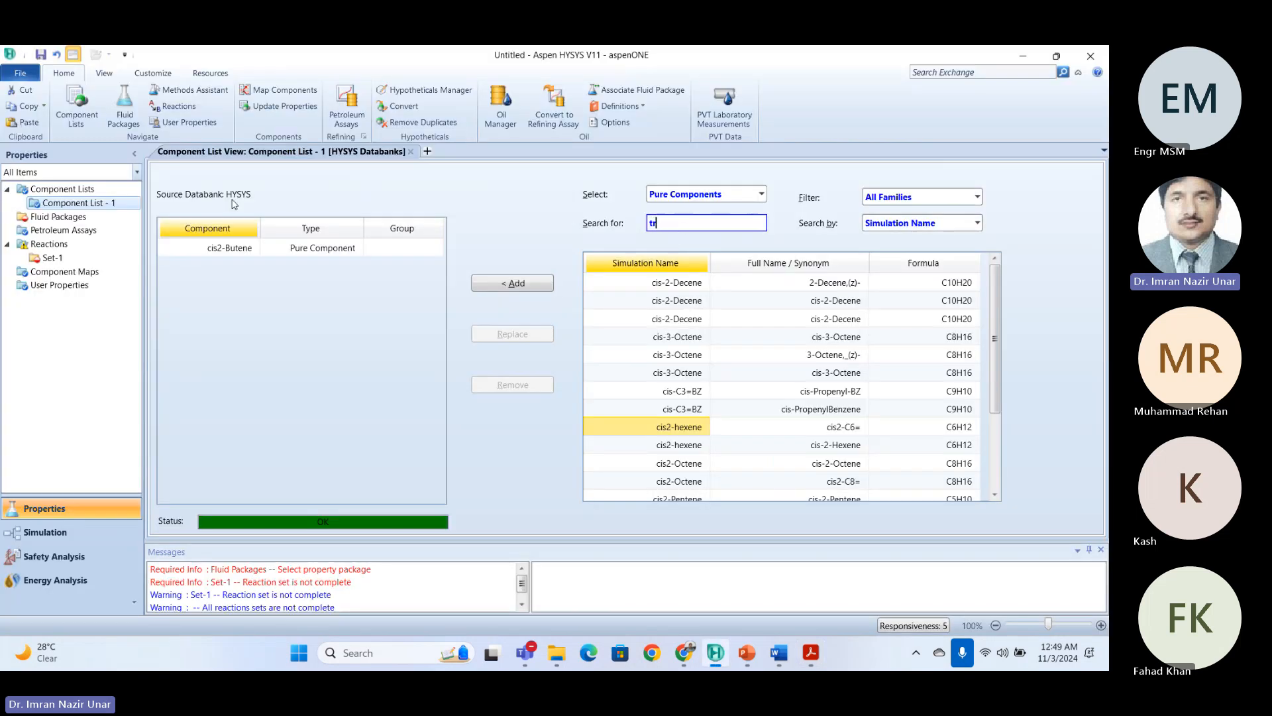
{"action": "type", "text": "2"}
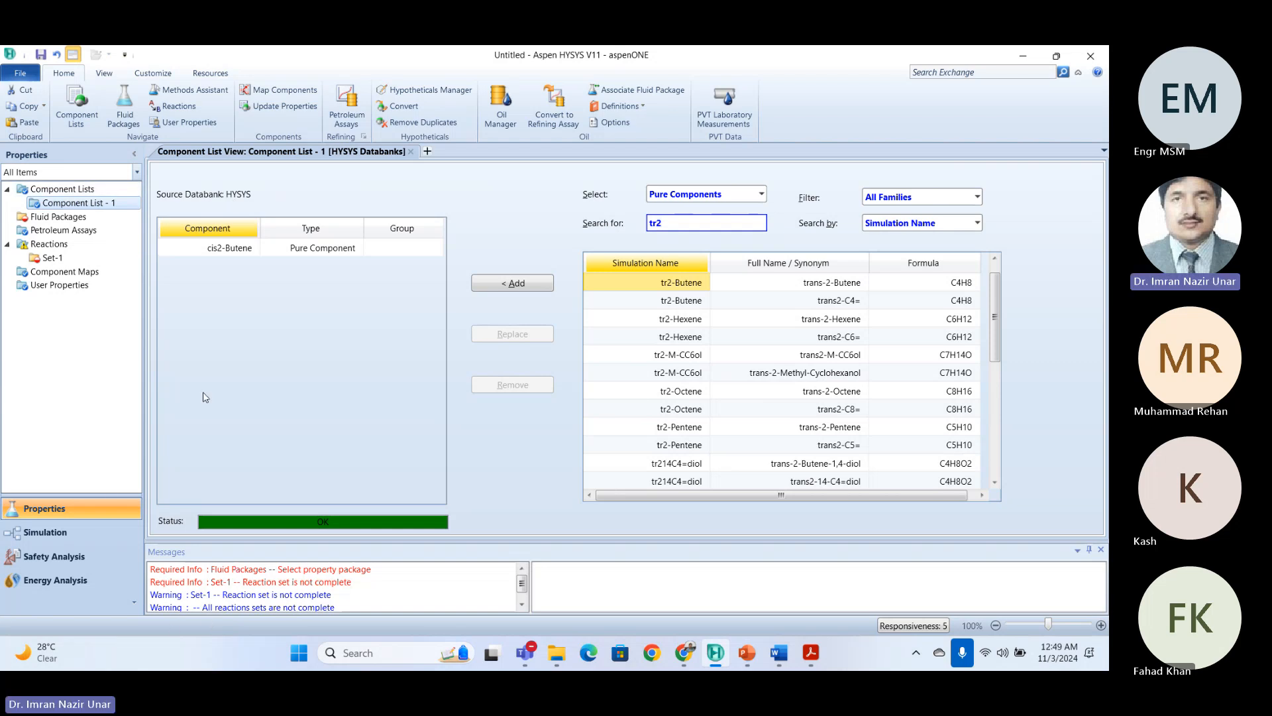
{"action": "left_click", "coordinate": [512, 283]}
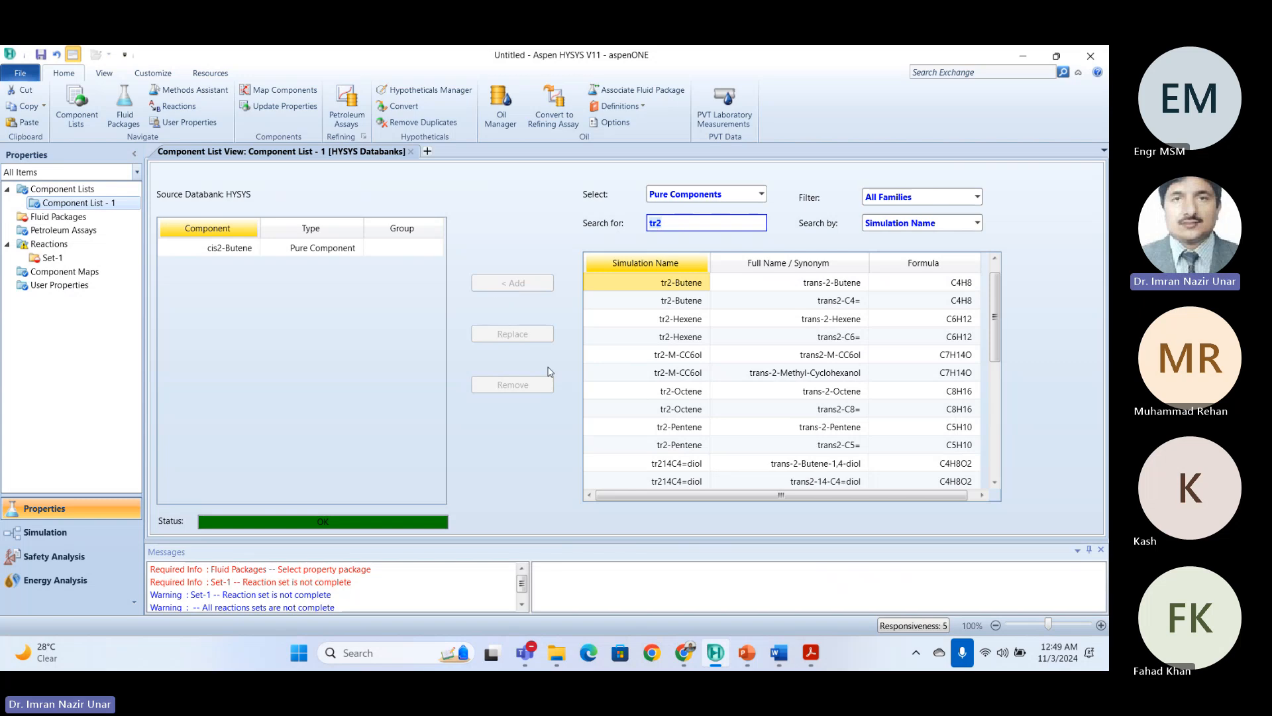
Check the lesson's property package and create a fluid package for Component List - 1 using NRTL.
{"action": "left_click", "coordinate": [46, 221]}
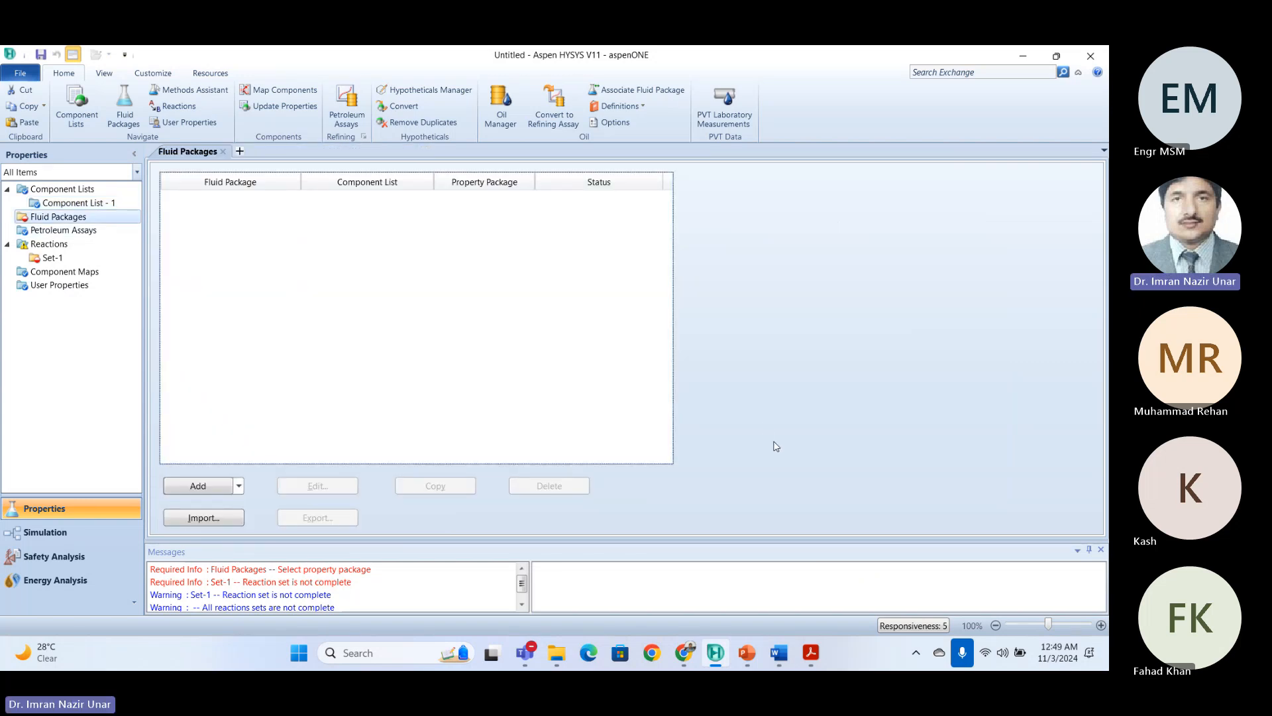
{"action": "key", "text": "alt+Tab"}
{"action": "scroll", "coordinate": [762, 473], "scroll_direction": "down", "scroll_amount": 10}
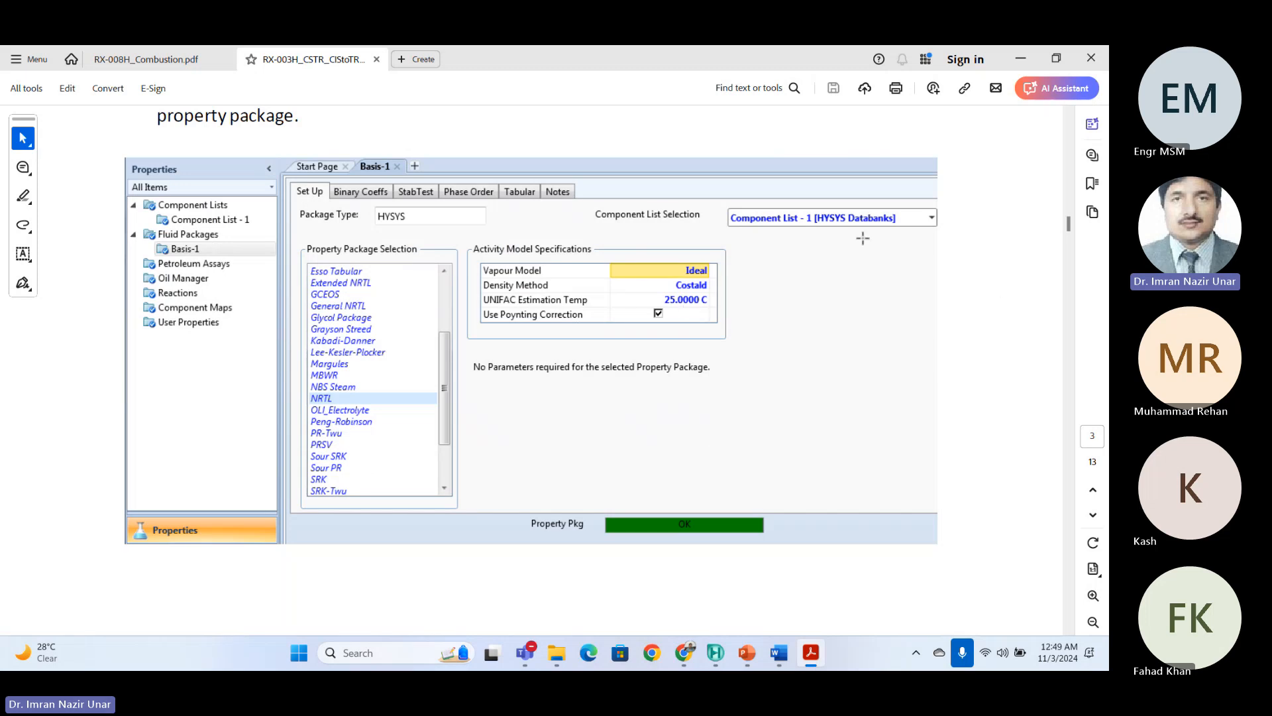
{"action": "key", "text": "alt+Tab"}
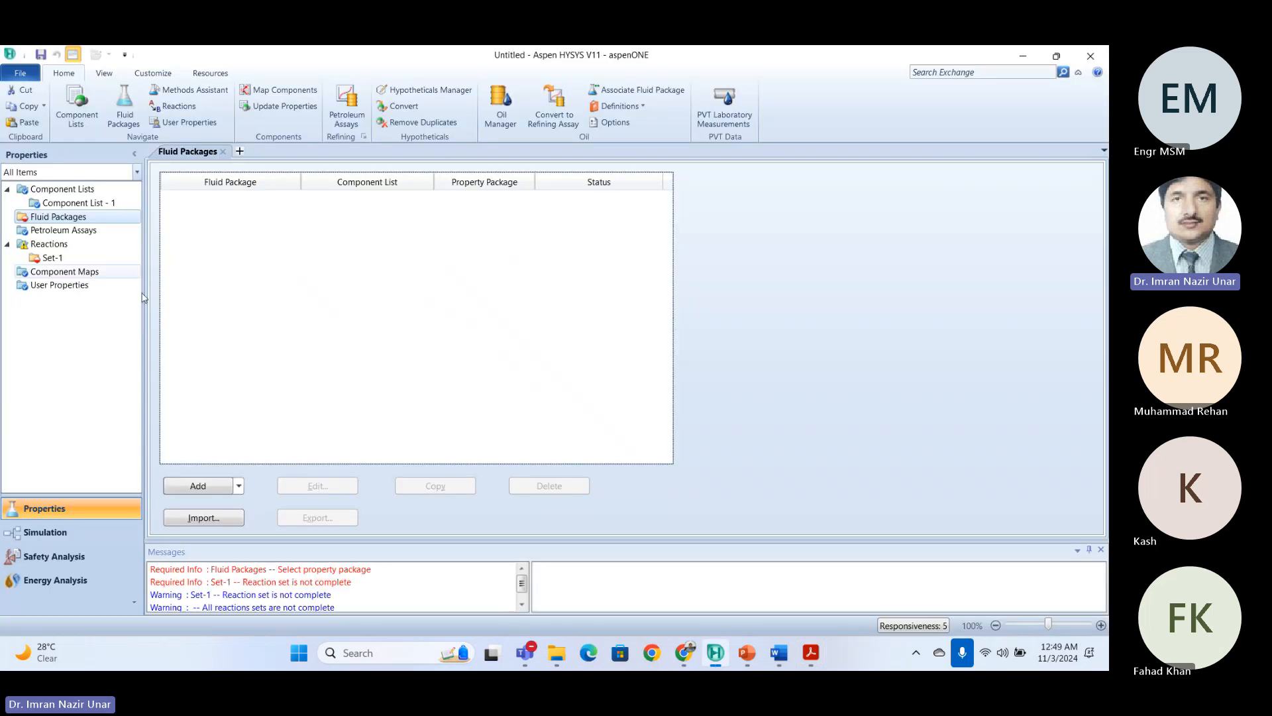
{"action": "left_click", "coordinate": [216, 484]}
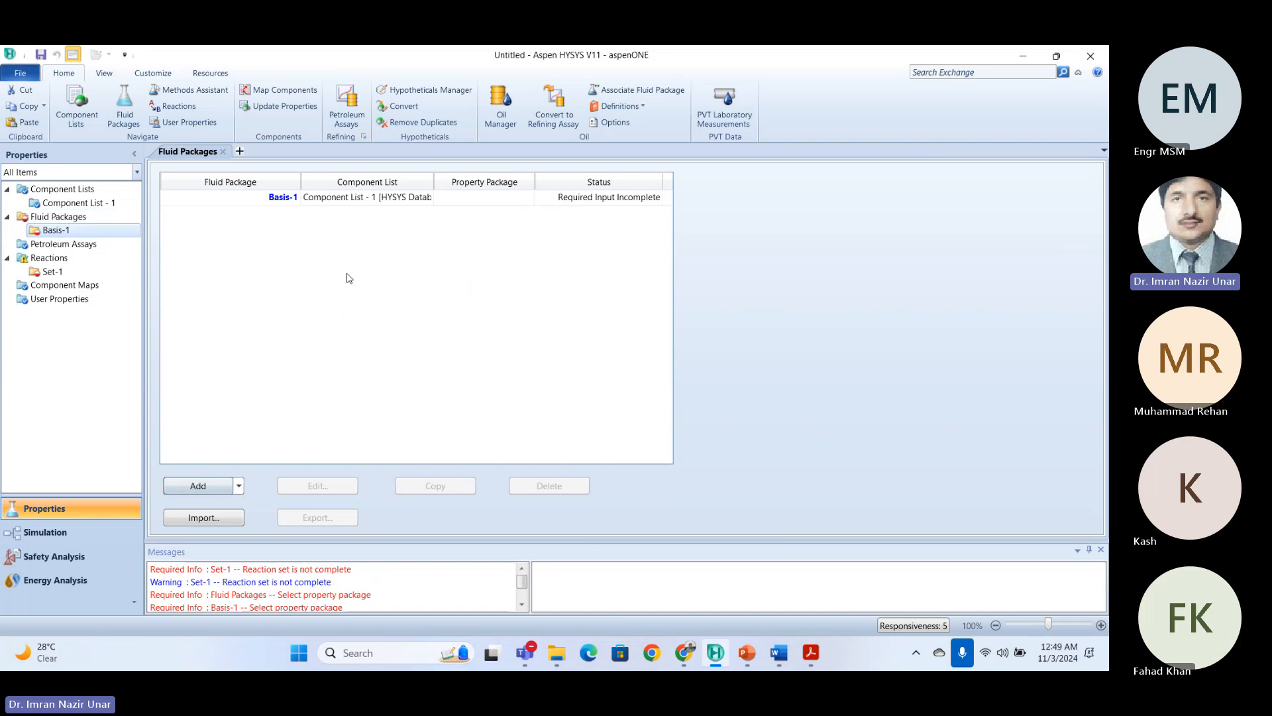
{"action": "scroll", "coordinate": [278, 371], "scroll_direction": "down", "scroll_amount": 4}
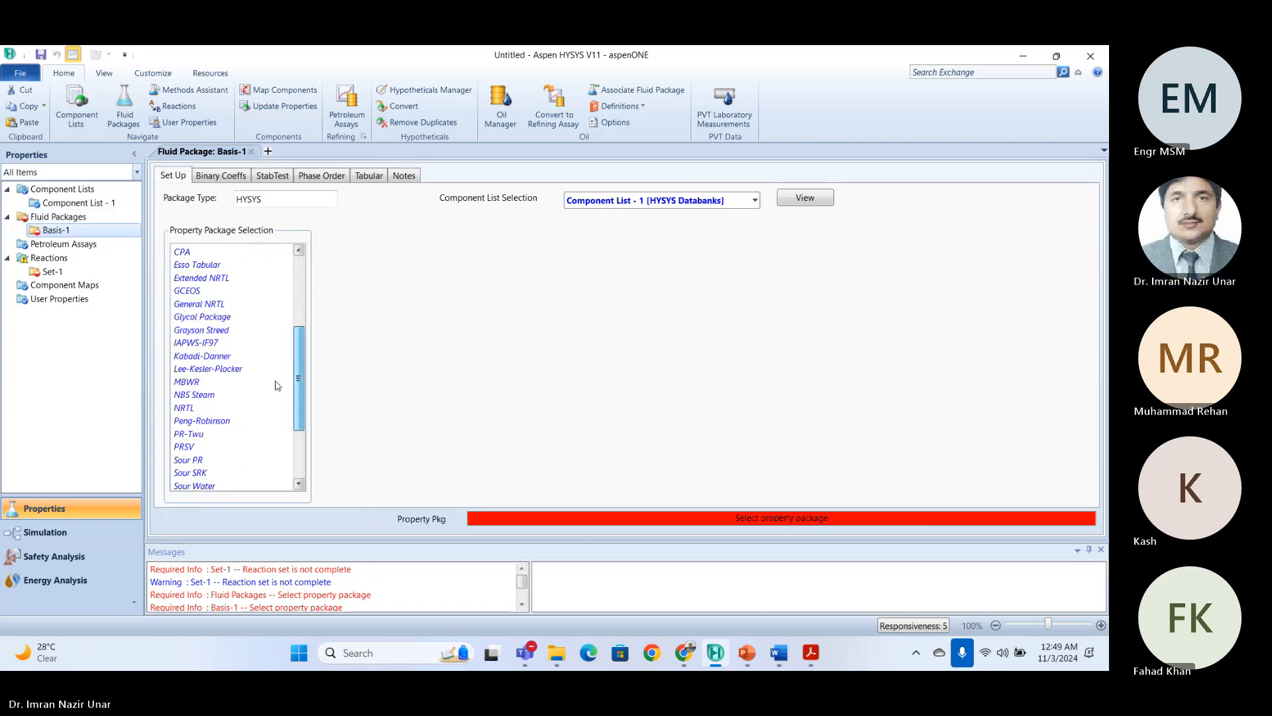
{"action": "scroll", "coordinate": [277, 388], "scroll_direction": "down", "scroll_amount": 2}
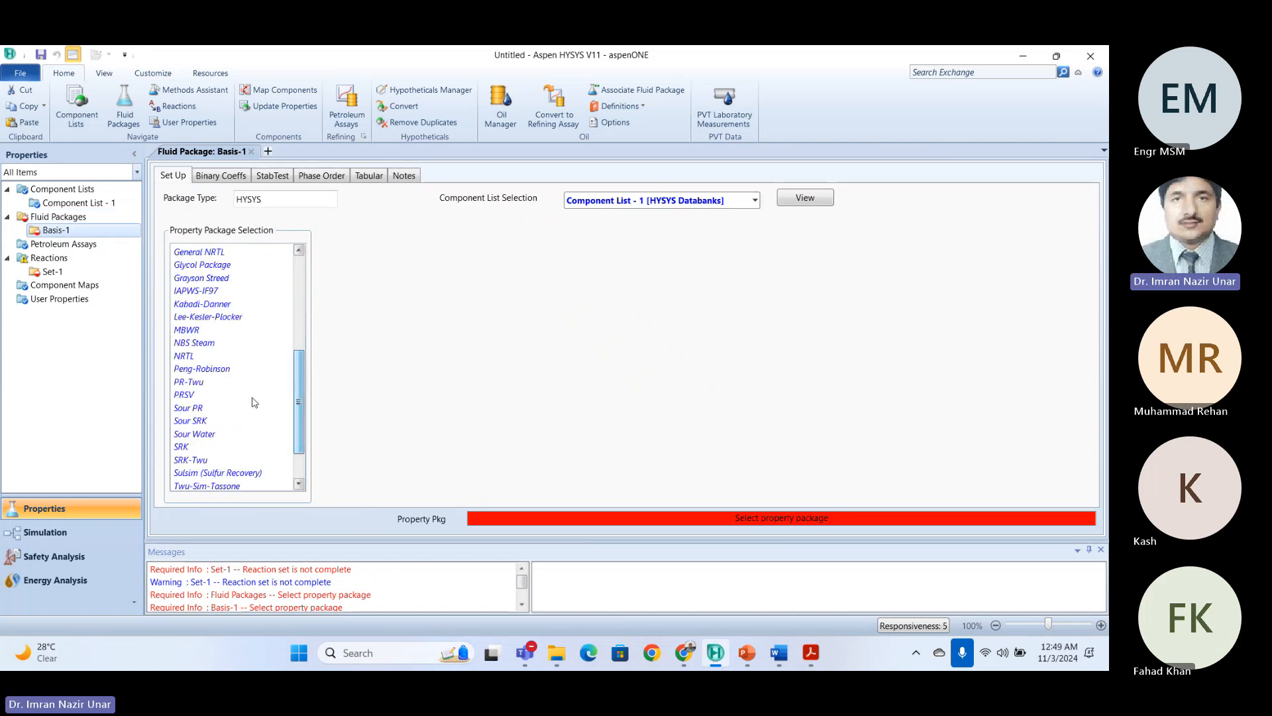
{"action": "left_click", "coordinate": [174, 357]}
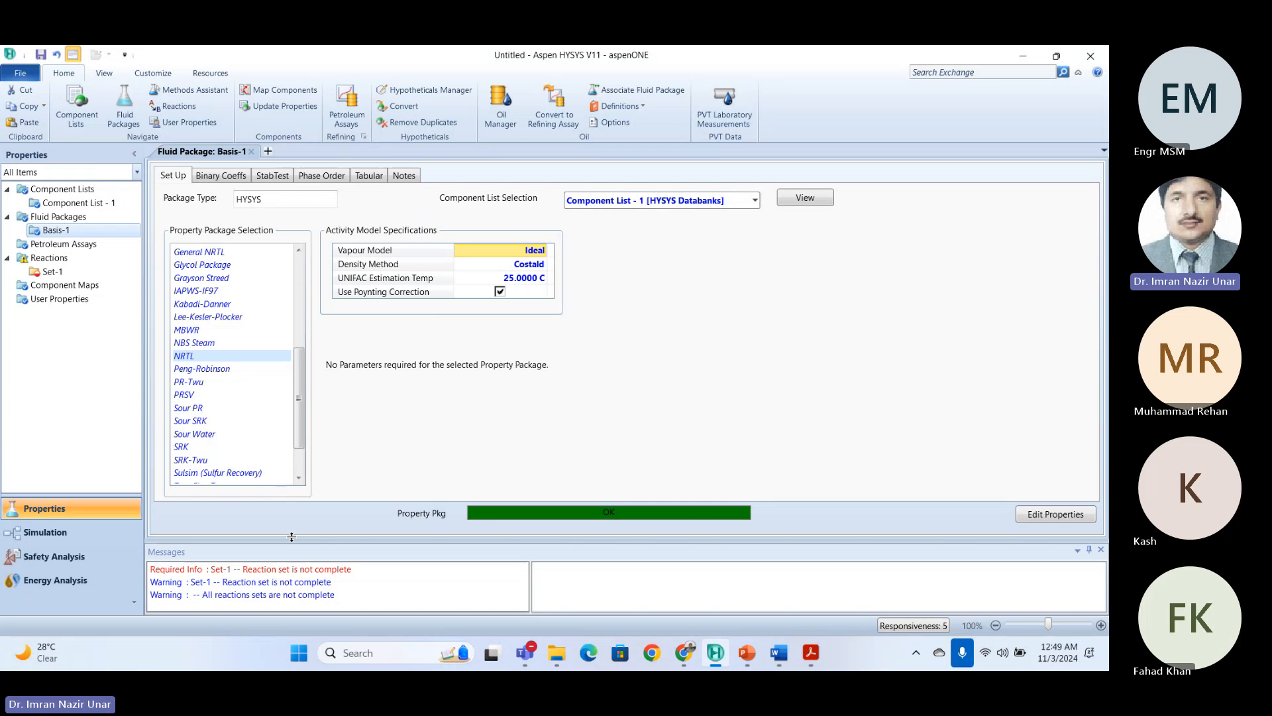
Check the lesson's reaction type, add a HYSYS Kinetic reaction to reaction set Set-1 and open its definition.
{"action": "left_click", "coordinate": [52, 272]}
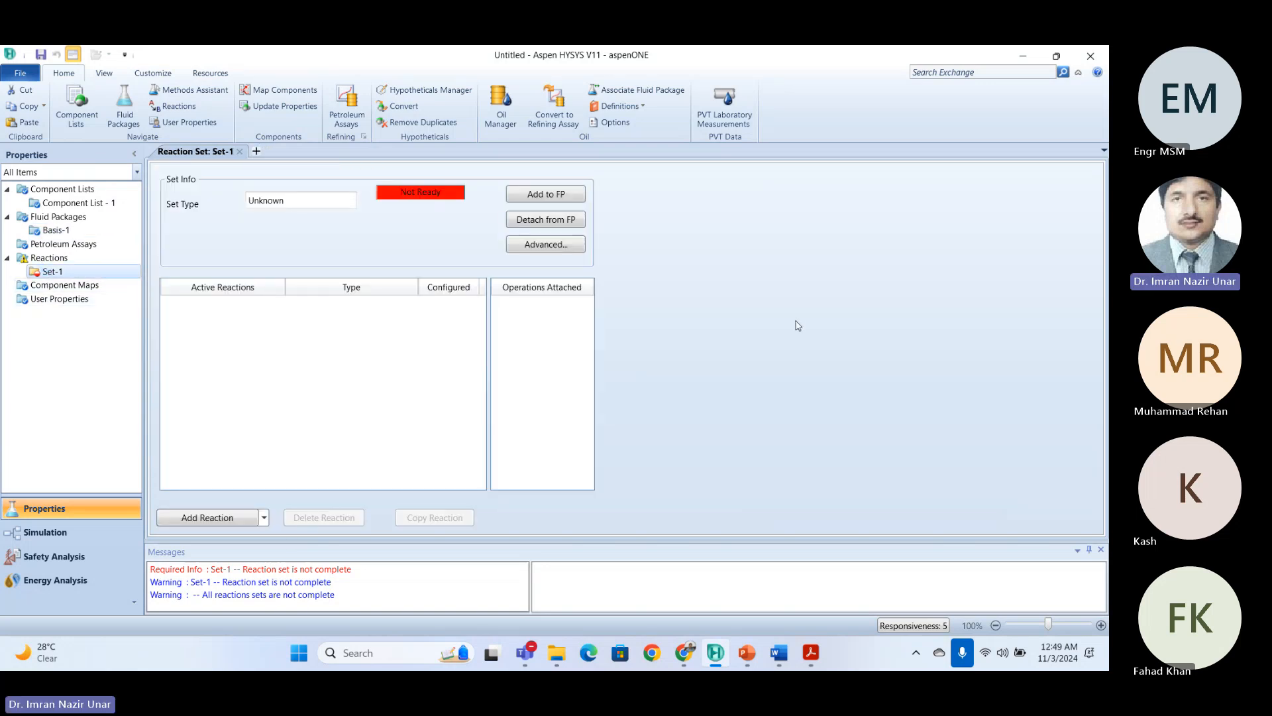
{"action": "key", "text": "alt+Tab"}
{"action": "scroll", "coordinate": [787, 415], "scroll_direction": "down", "scroll_amount": 8}
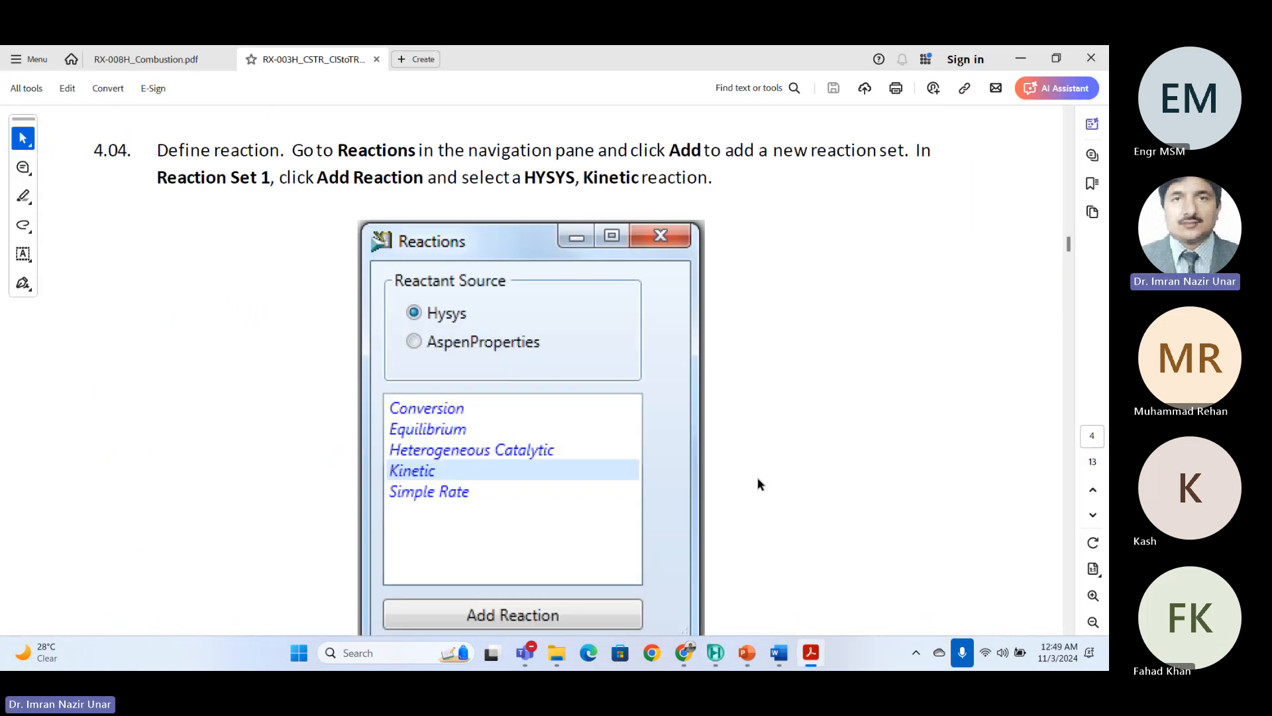
{"action": "scroll", "coordinate": [739, 488], "scroll_direction": "down", "scroll_amount": 2}
{"action": "key", "text": "alt+Tab"}
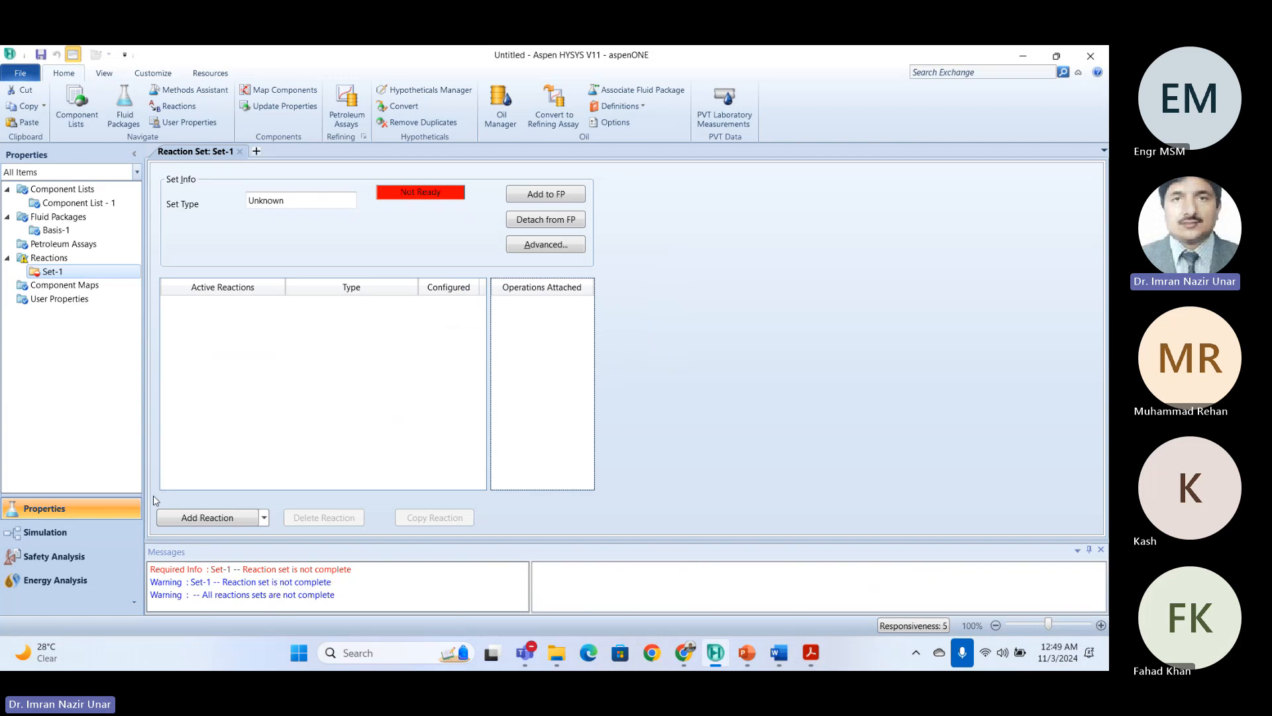
{"action": "left_click", "coordinate": [249, 516]}
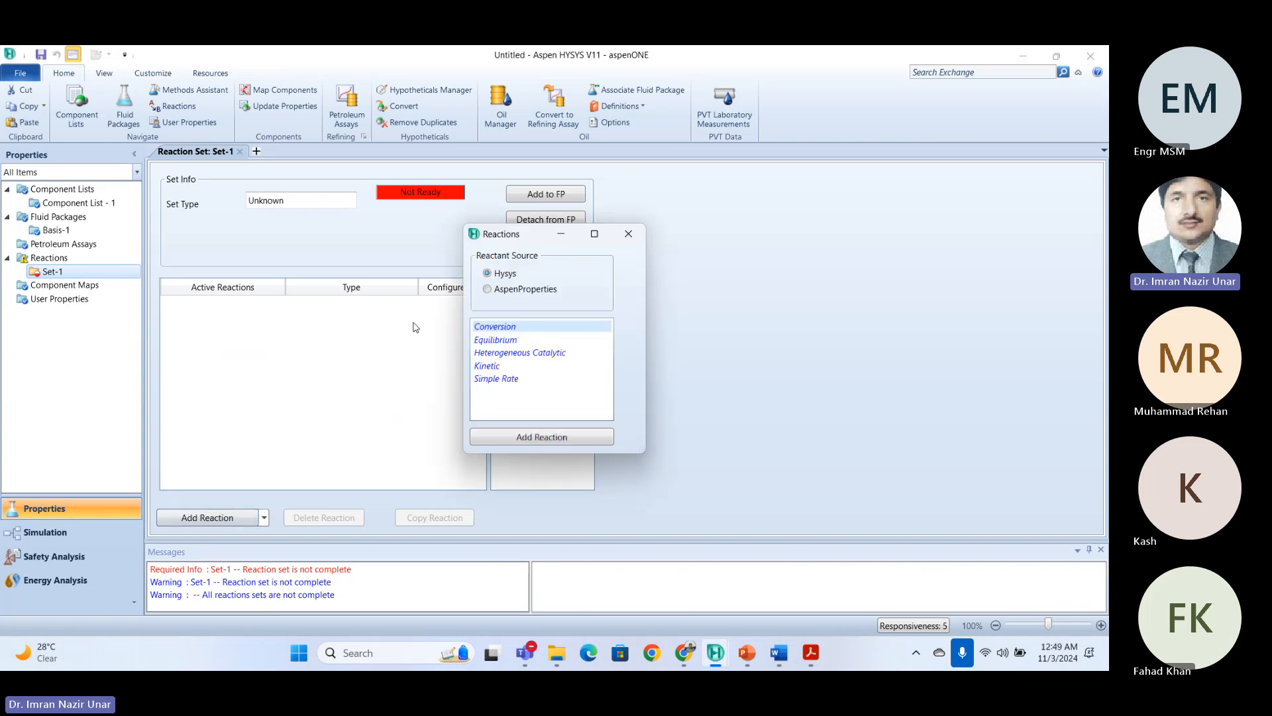
{"action": "left_click", "coordinate": [530, 368]}
{"action": "left_click", "coordinate": [520, 437]}
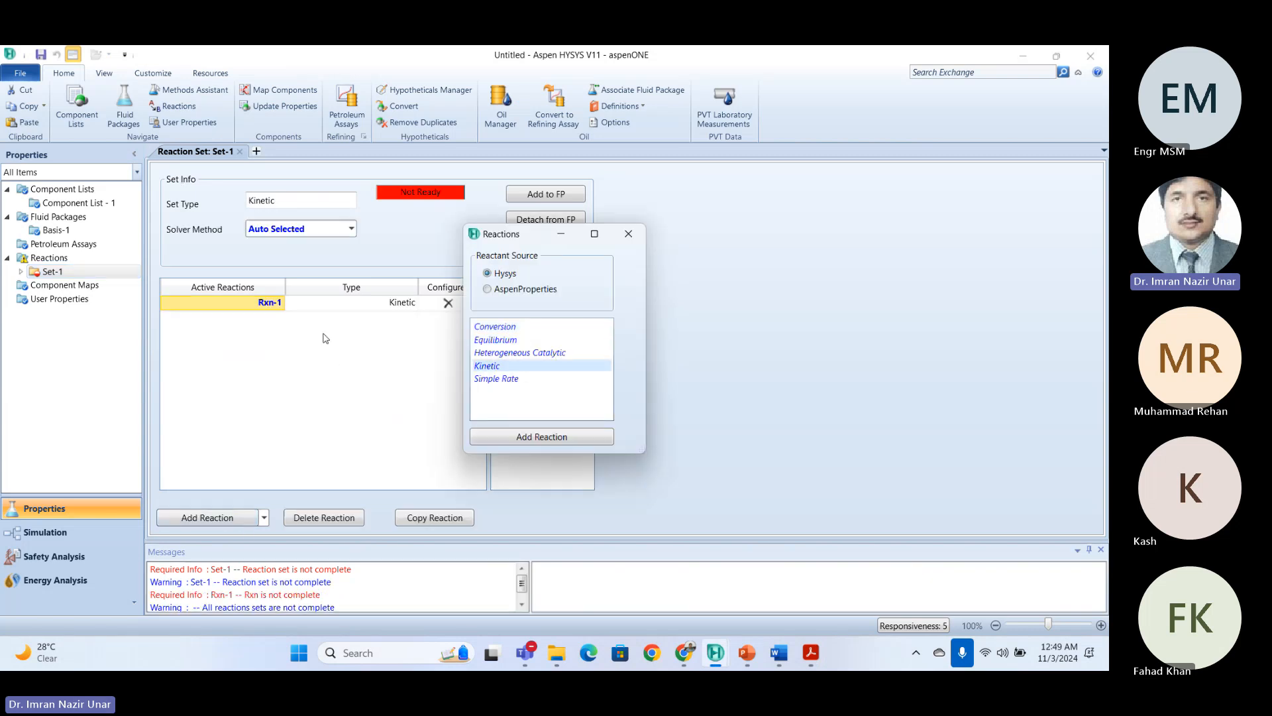
{"action": "left_click", "coordinate": [628, 233]}
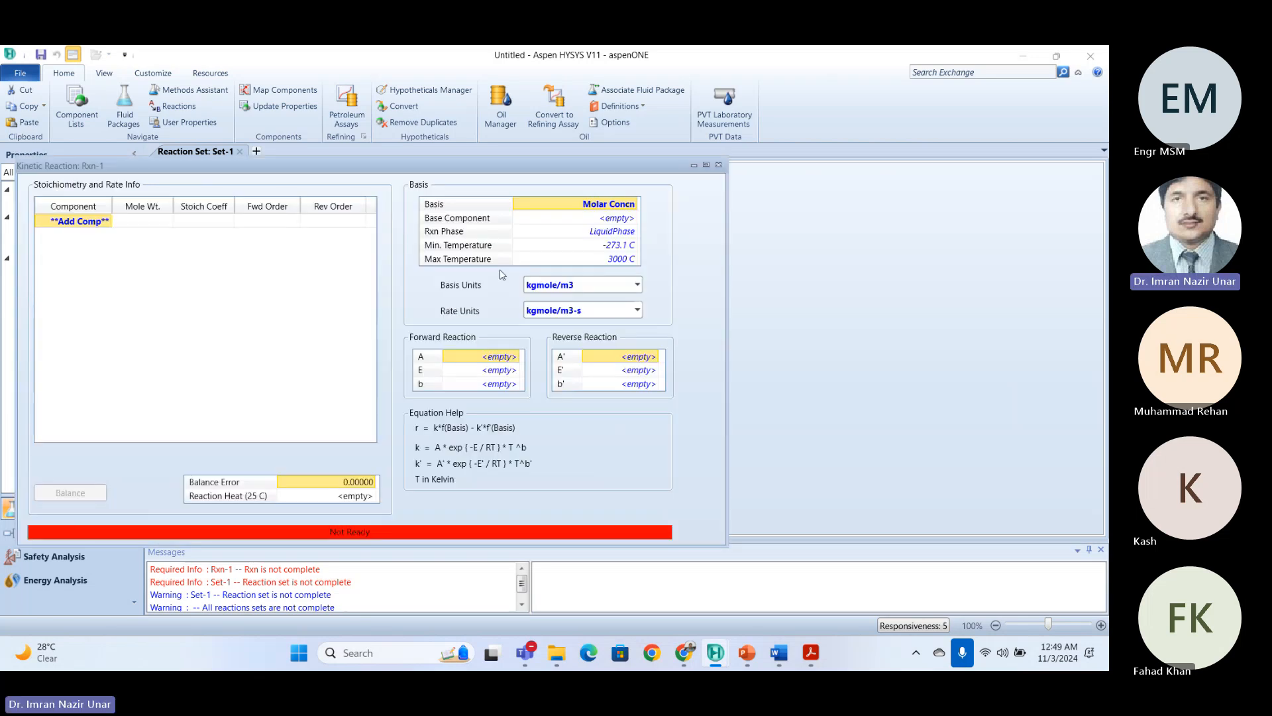
{"action": "double_click", "coordinate": [245, 307]}
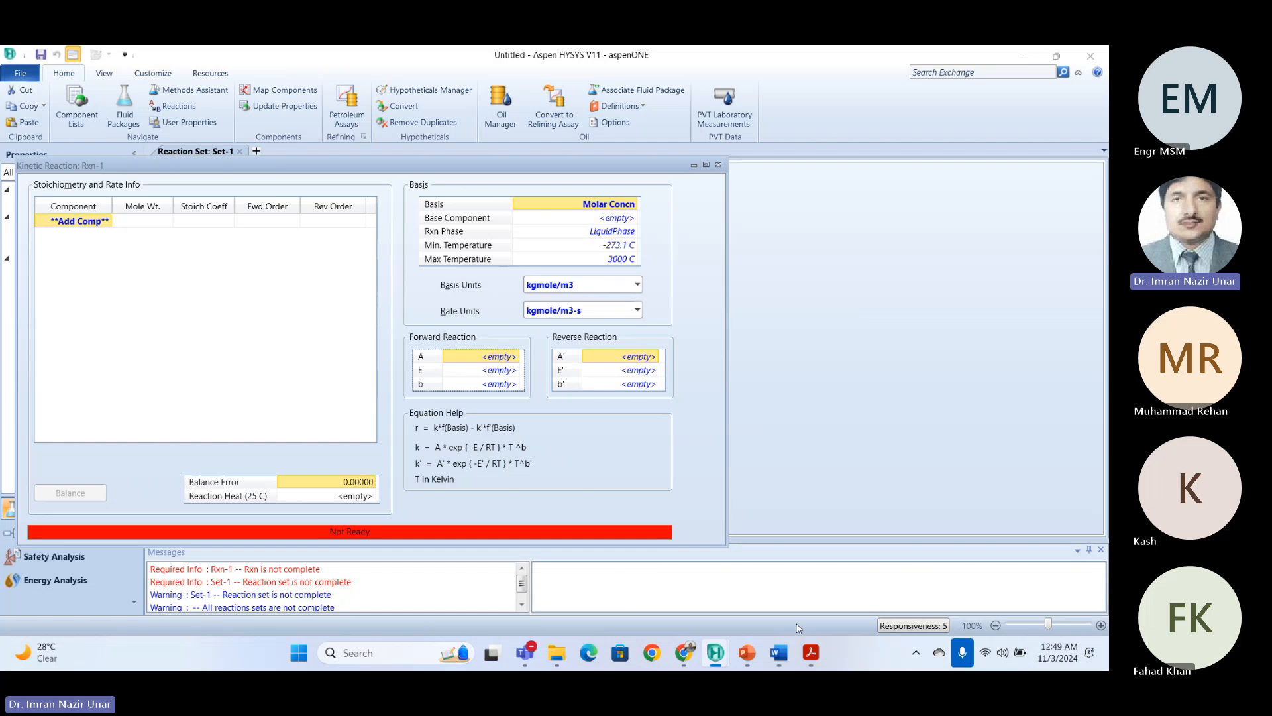
Check the kinetic reaction settings in the Acrobat lesson, return to Aspen HYSYS and add cis2-Butene and tr2-Butene to Rxn-1.
{"action": "mouse_move", "coordinate": [810, 653]}
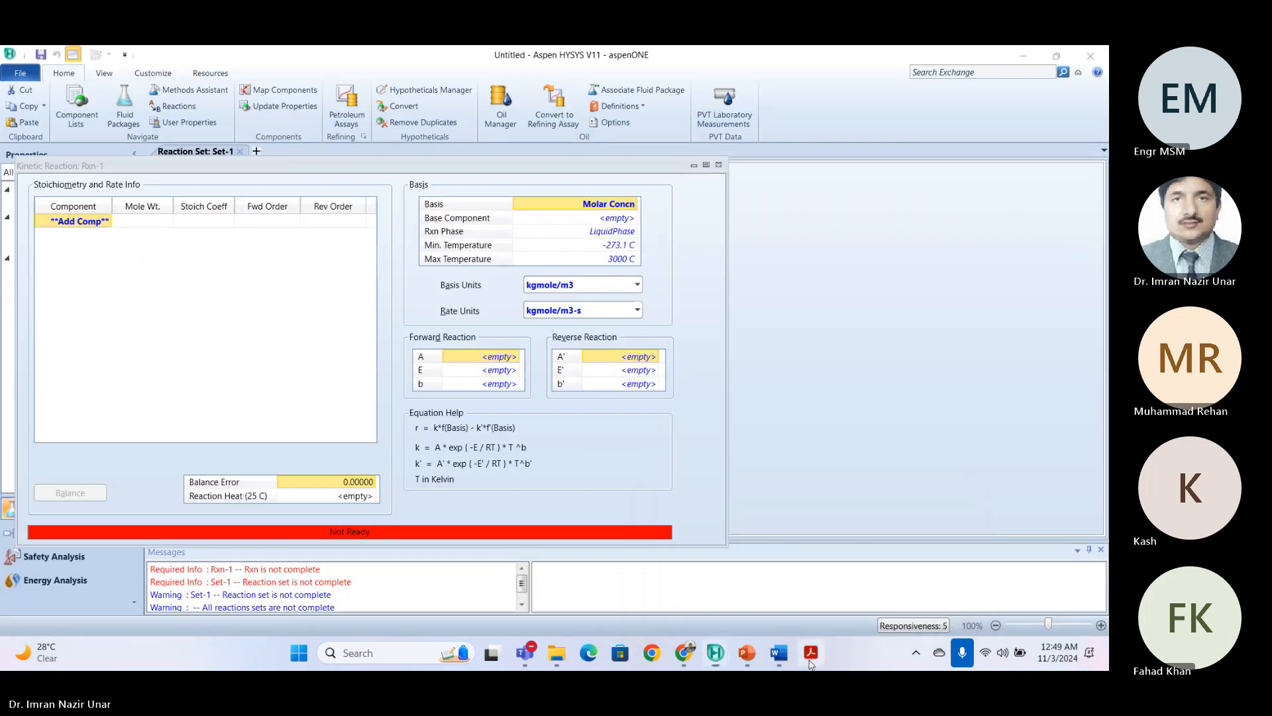
{"action": "left_click", "coordinate": [868, 556]}
{"action": "scroll", "coordinate": [672, 448], "scroll_direction": "down", "scroll_amount": 3}
{"action": "scroll", "coordinate": [672, 448], "scroll_direction": "down", "scroll_amount": 2}
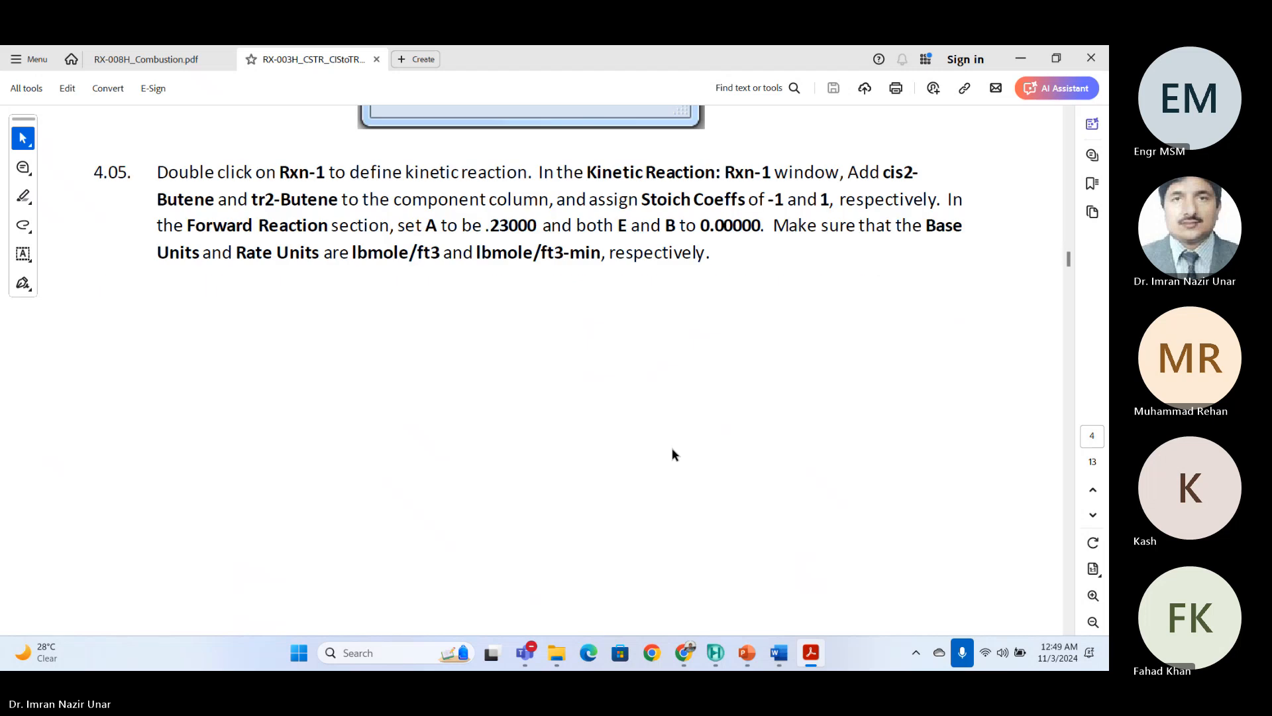
{"action": "scroll", "coordinate": [673, 455], "scroll_direction": "up", "scroll_amount": 1}
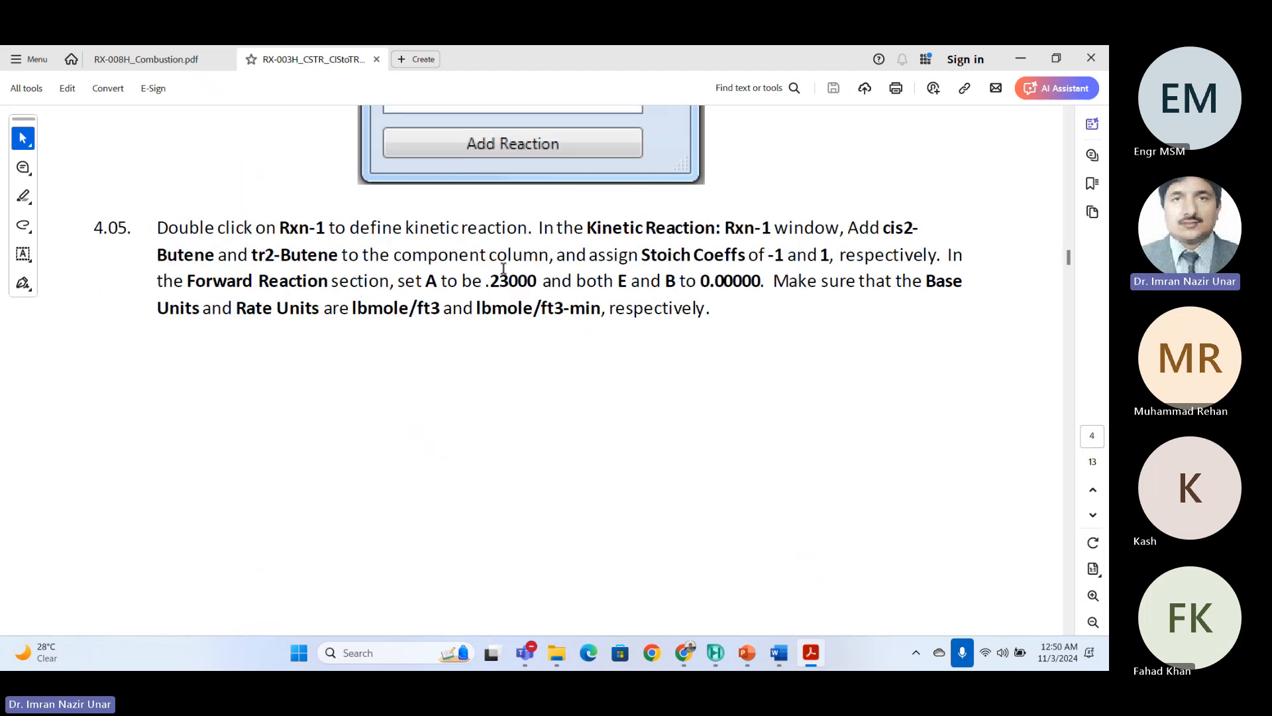
{"action": "scroll", "coordinate": [622, 485], "scroll_direction": "down", "scroll_amount": 12}
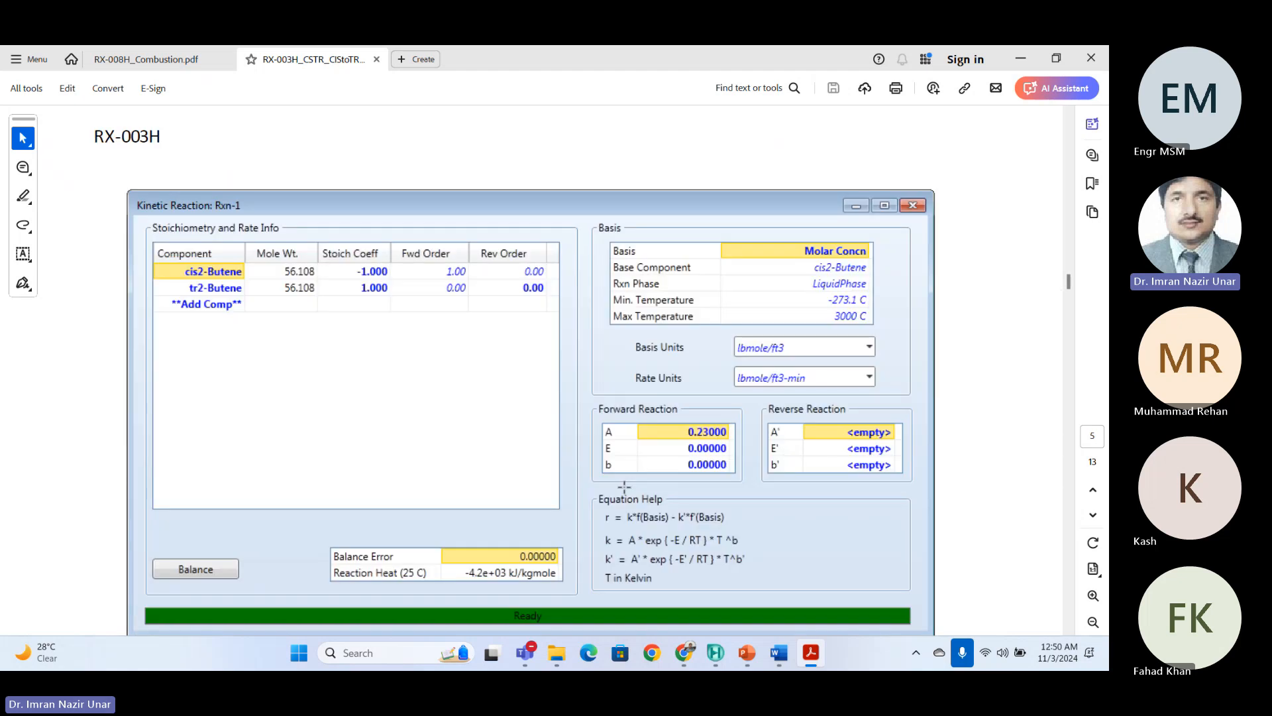
{"action": "scroll", "coordinate": [291, 292], "scroll_direction": "down", "scroll_amount": 1}
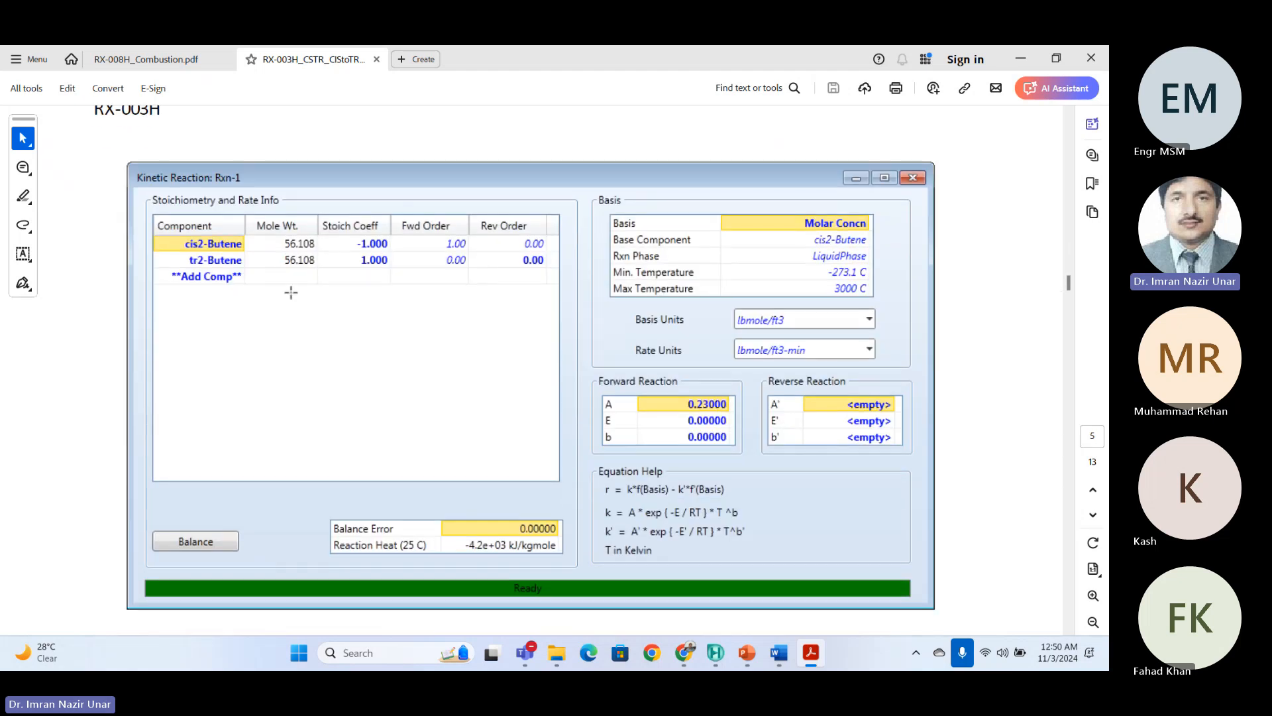
{"action": "key", "text": "alt+Tab"}
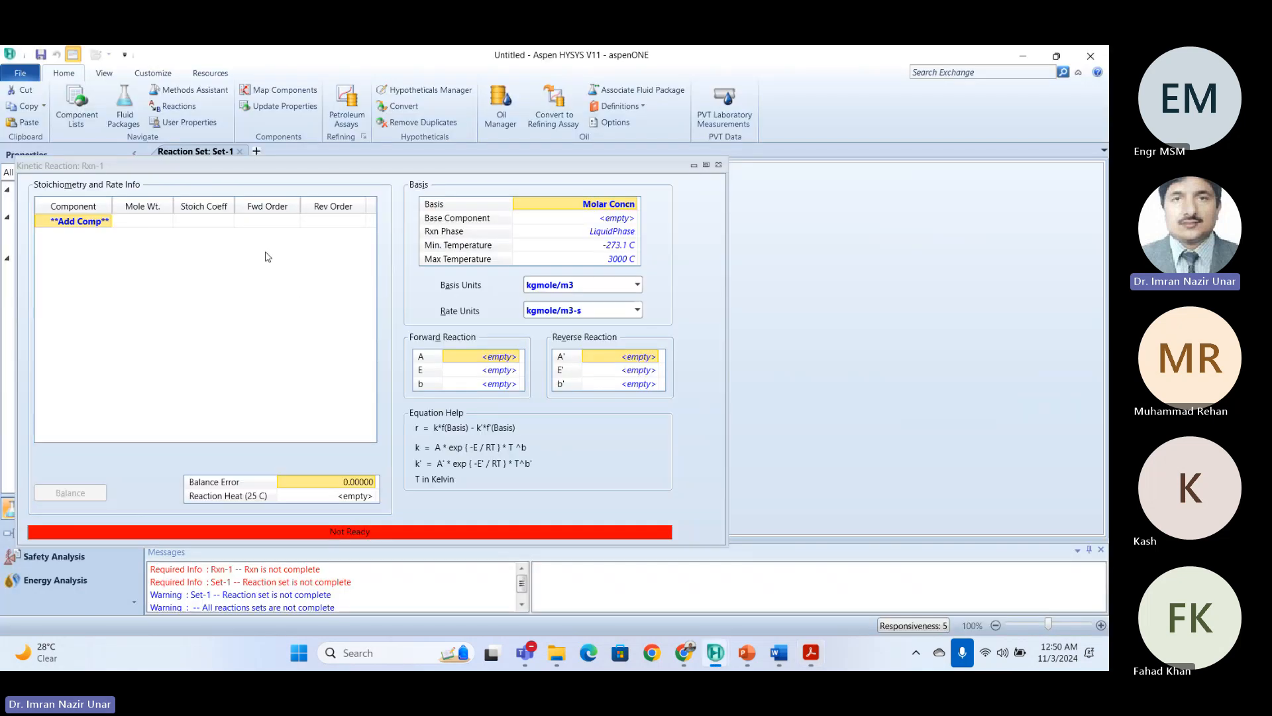
{"action": "left_click", "coordinate": [111, 225]}
{"action": "left_click", "coordinate": [111, 240]}
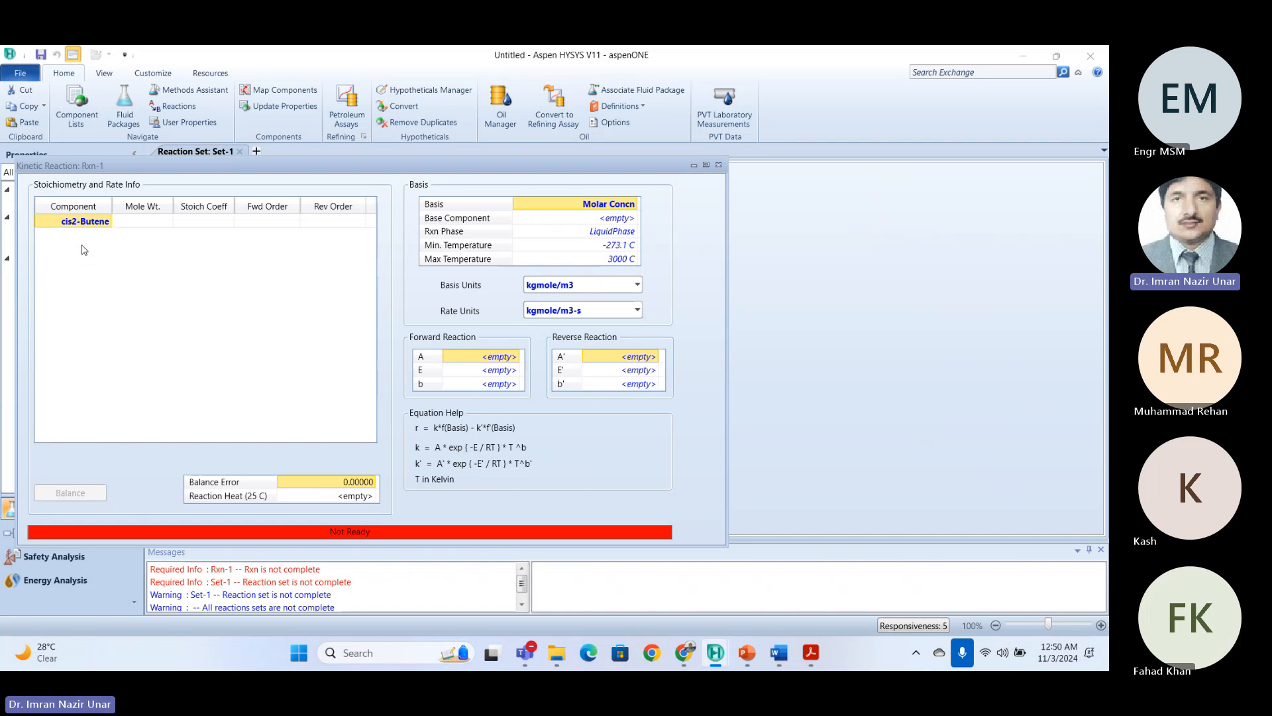
{"action": "left_click", "coordinate": [109, 237]}
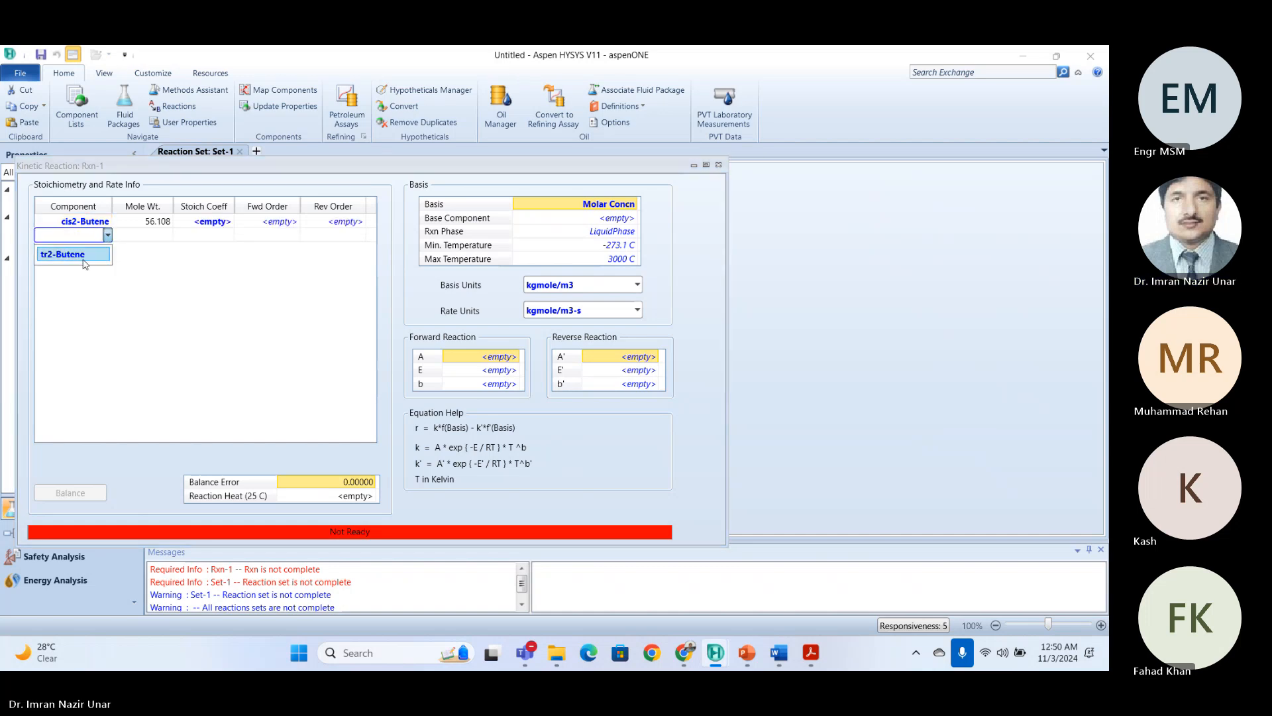
{"action": "left_click", "coordinate": [79, 254]}
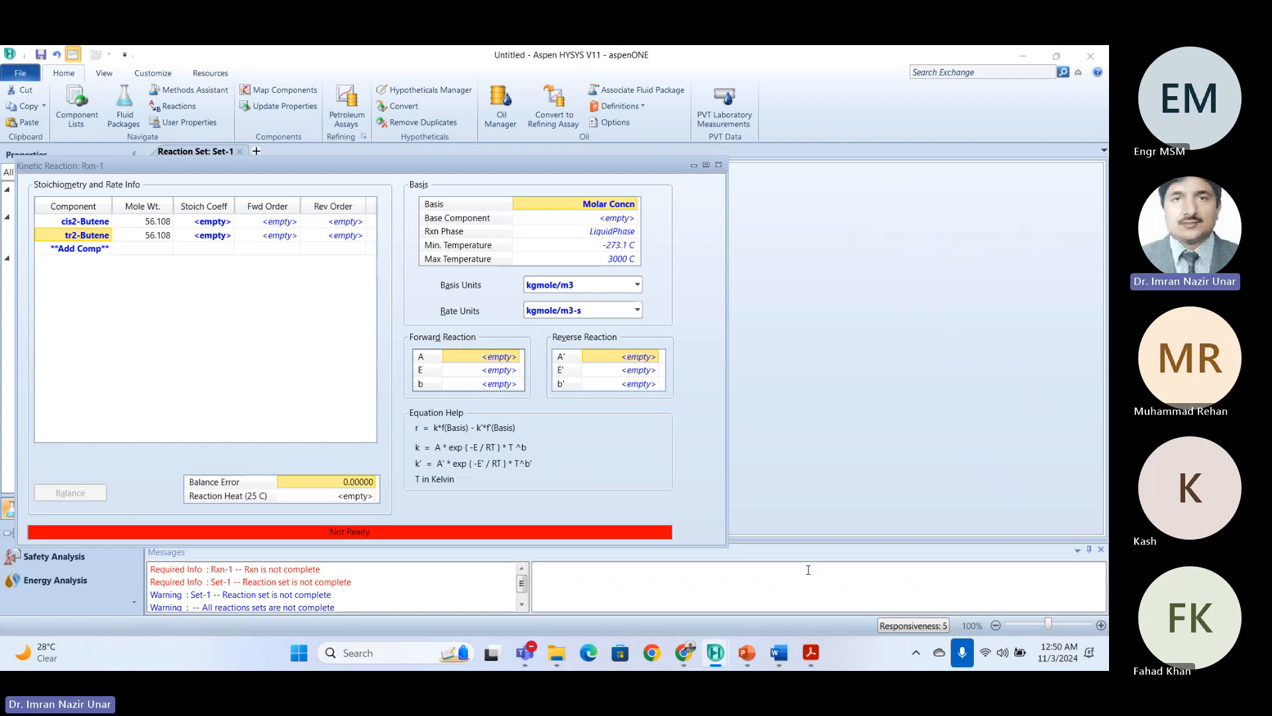
Check the lesson's stoichiometric coefficients and set them in Aspen HYSYS to -1 for cis2-Butene and 1 for tr2-Butene.
{"action": "left_click", "coordinate": [812, 646]}
{"action": "left_click", "coordinate": [888, 560]}
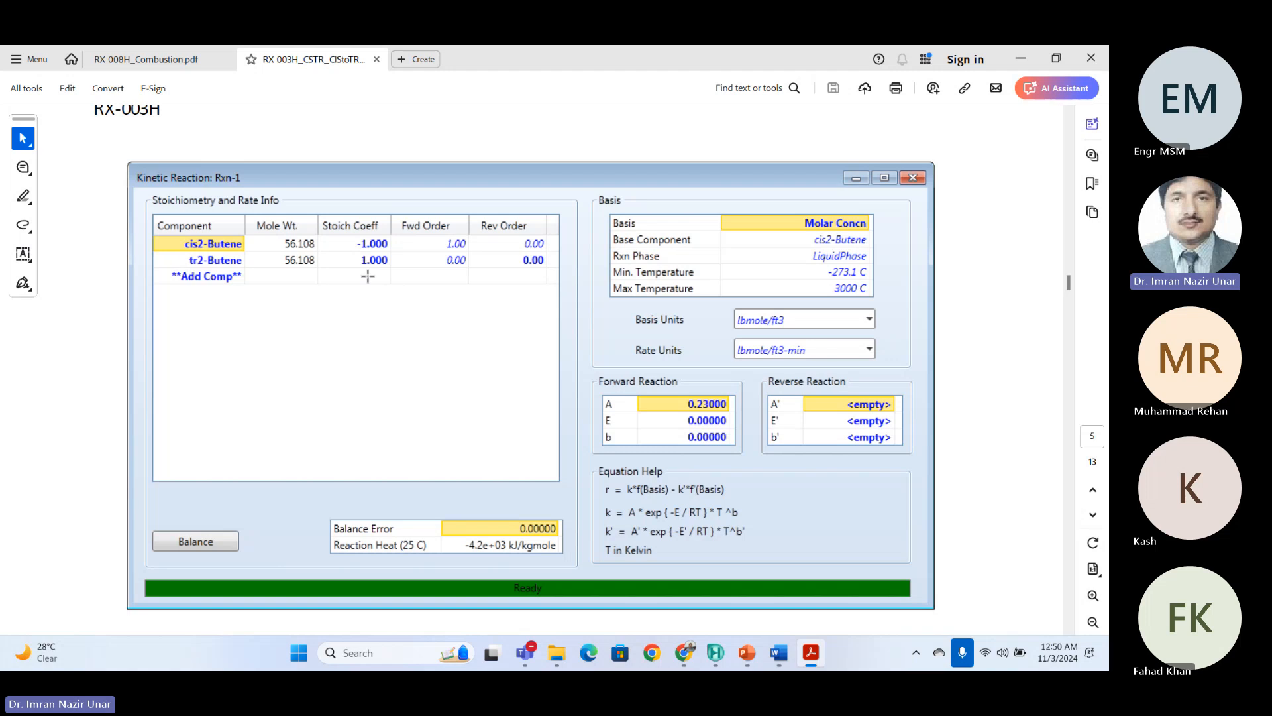
{"action": "key", "text": "alt+Tab"}
{"action": "left_click", "coordinate": [223, 234]}
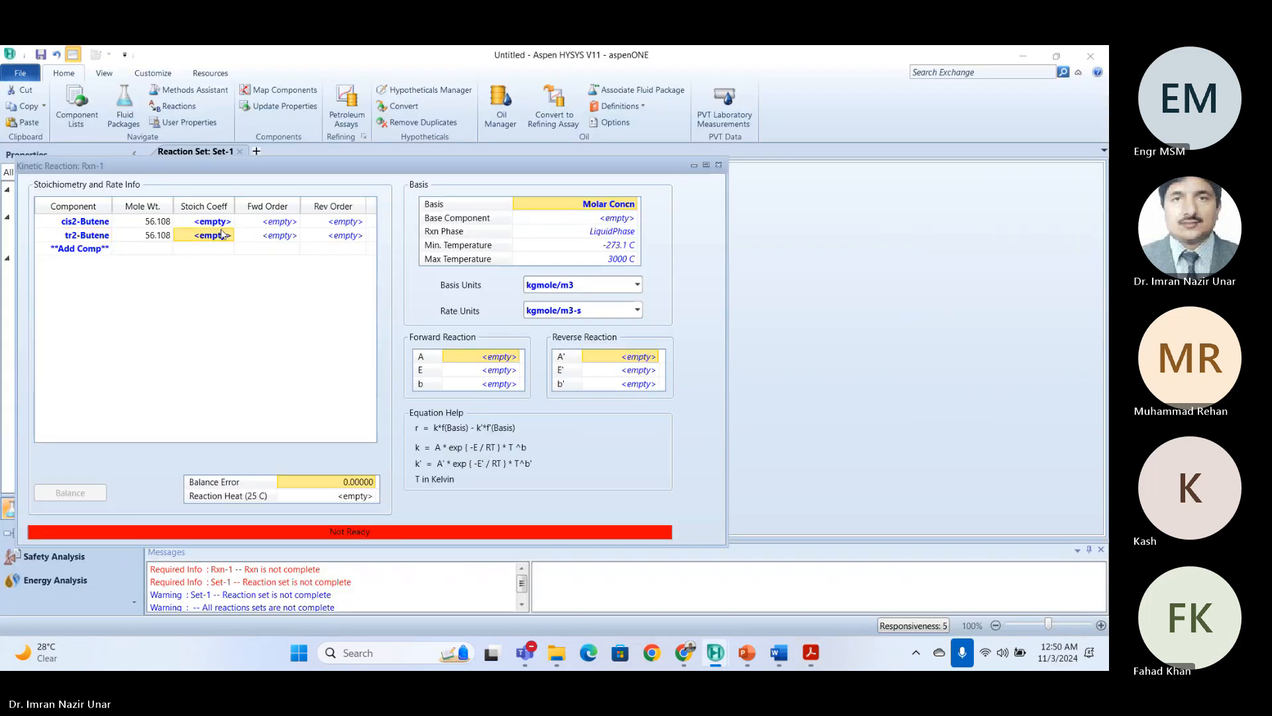
{"action": "left_click", "coordinate": [219, 222]}
{"action": "type", "text": "-"}
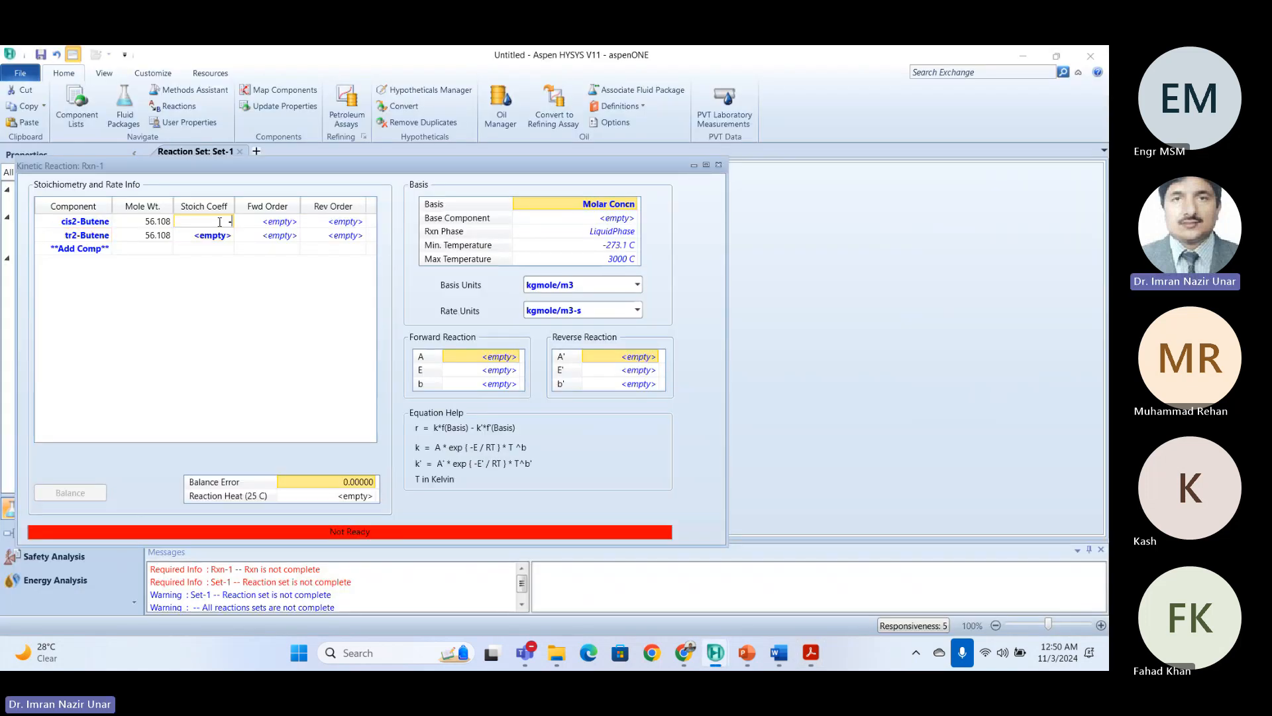
{"action": "type", "text": "1"}
{"action": "key", "text": "Return"}
{"action": "type", "text": "1"}
{"action": "key", "text": "Return"}
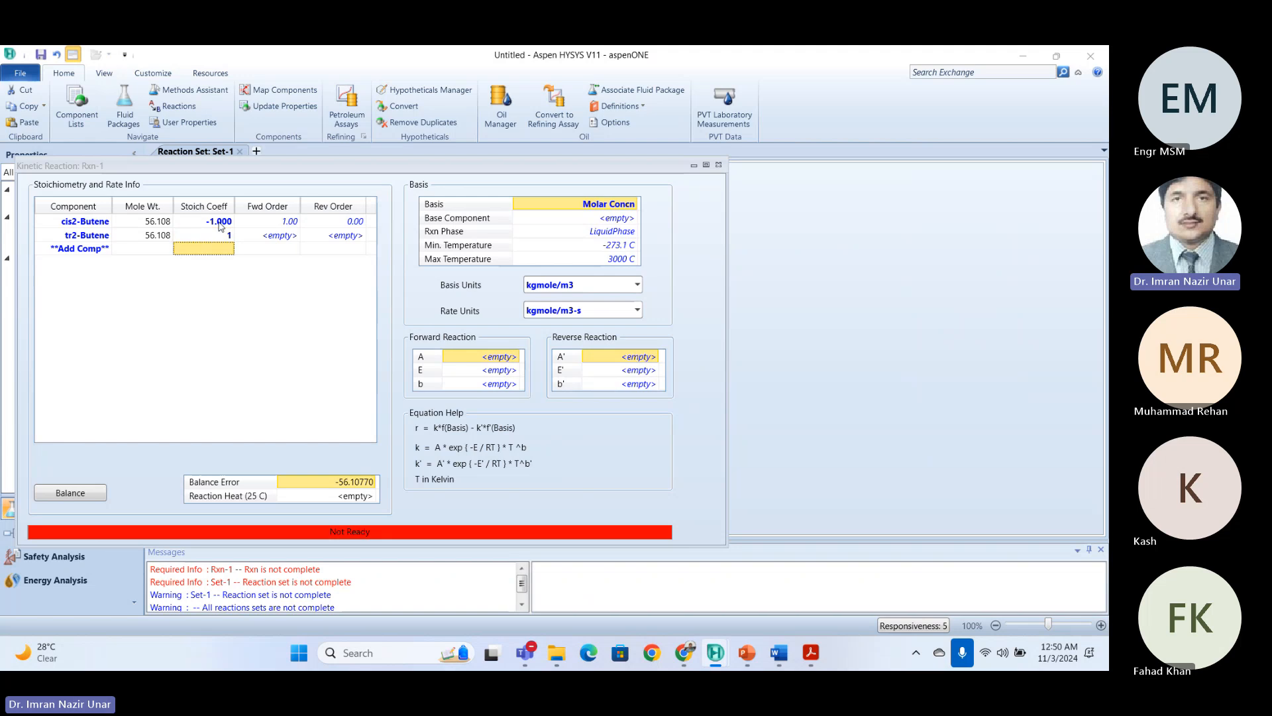
Compare the reaction orders with the lesson and set the reverse order of tr2-Butene to 0.
{"action": "left_click", "coordinate": [288, 245]}
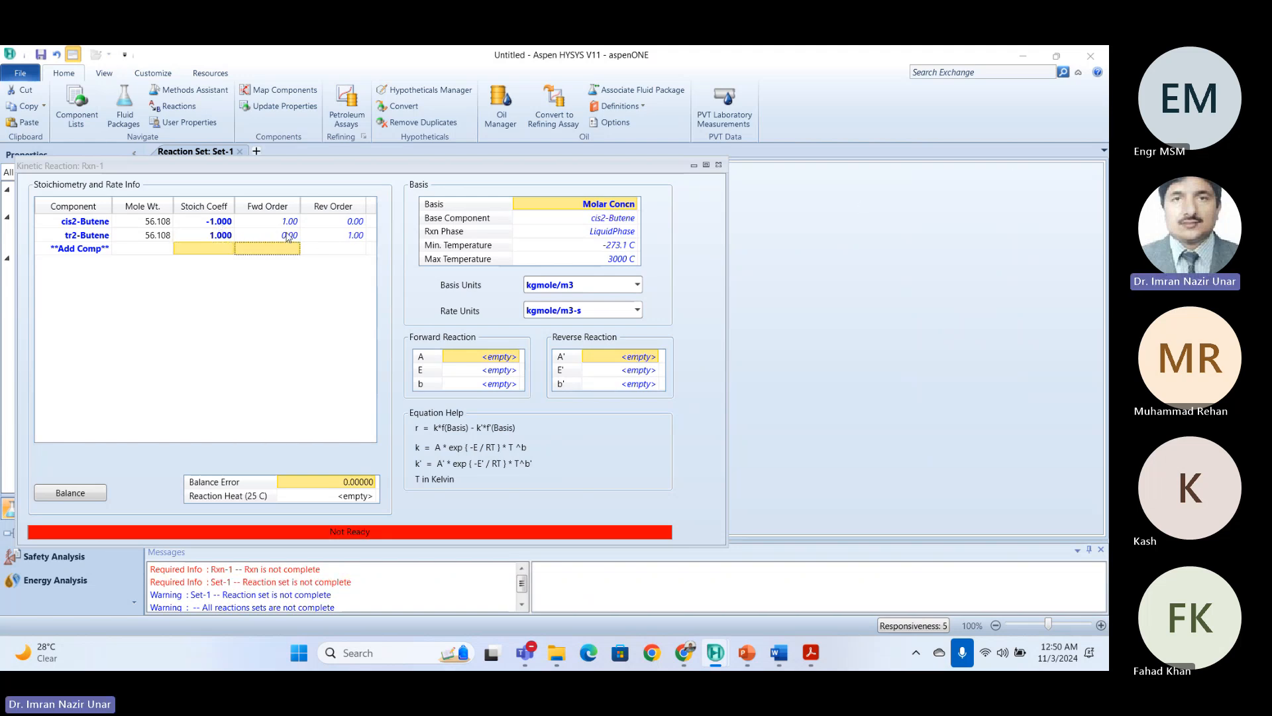
{"action": "left_click", "coordinate": [291, 221]}
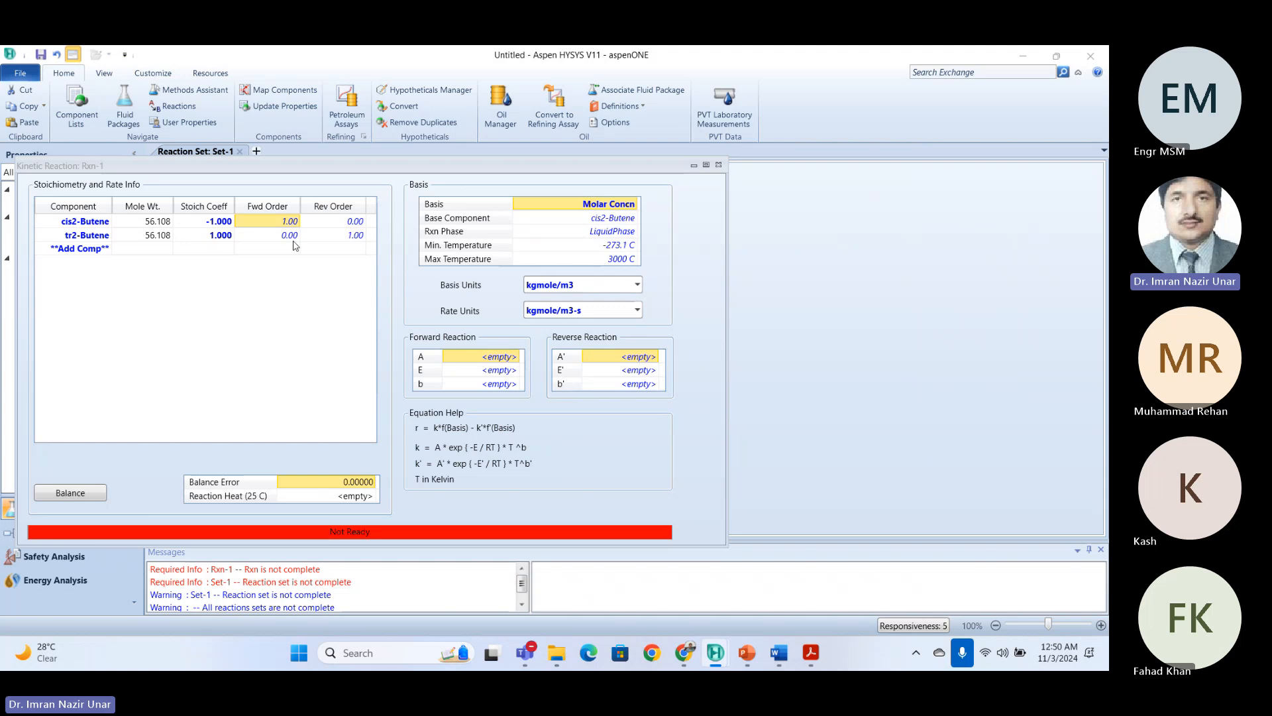
{"action": "key", "text": "alt+Tab"}
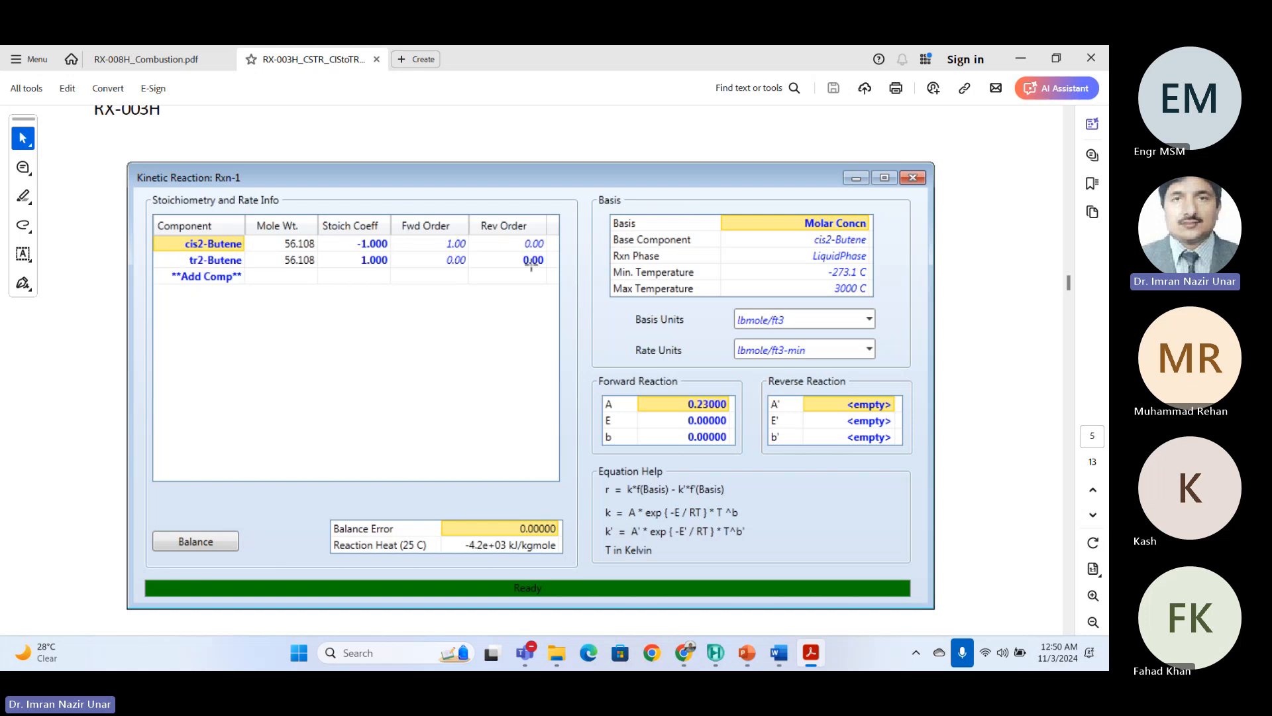
{"action": "key", "text": "alt+Tab"}
{"action": "left_click", "coordinate": [361, 237]}
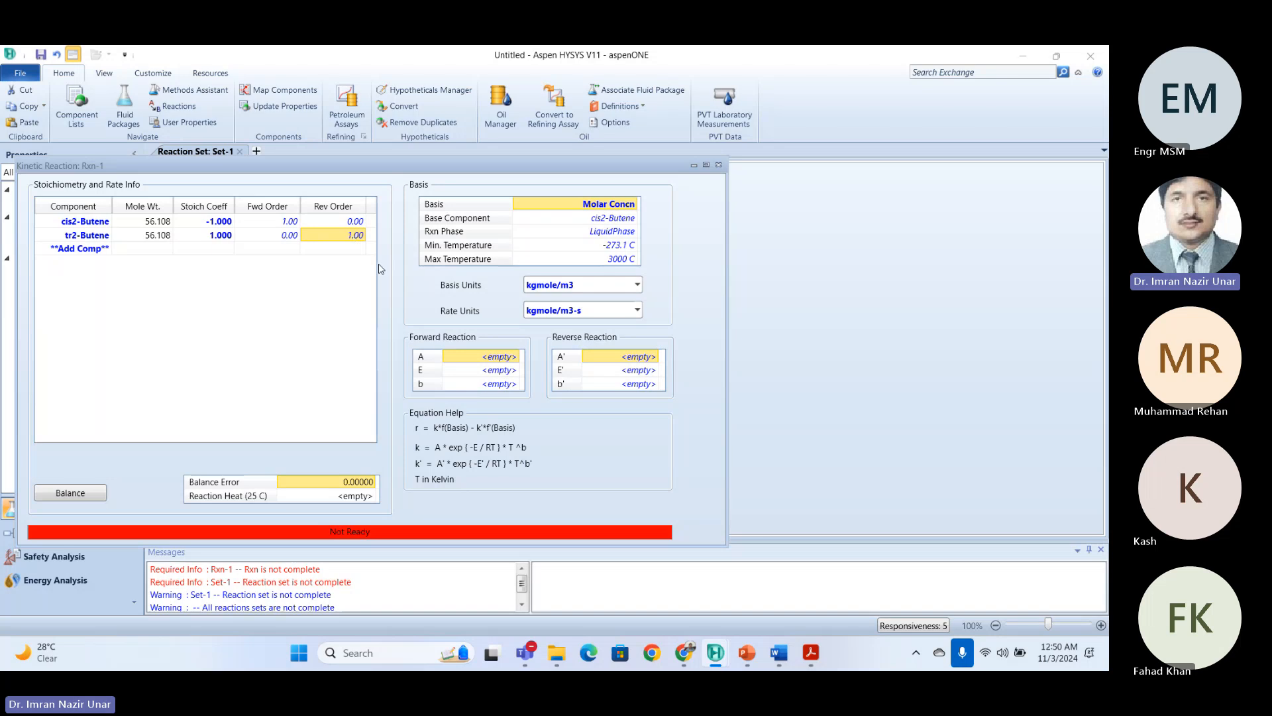
{"action": "type", "text": "0"}
{"action": "key", "text": "Return"}
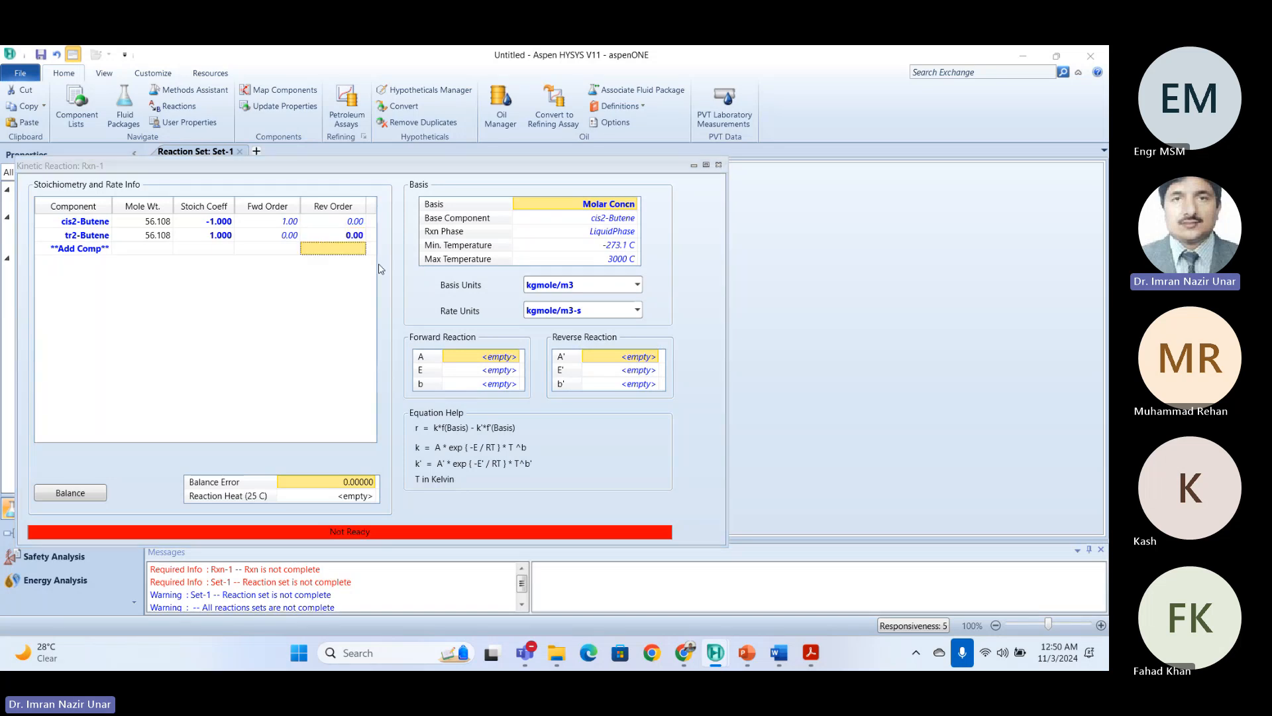
Compare the reaction's basis data with the lesson and set the basis units to lbmole/ft3.
{"action": "key", "text": "alt+Tab"}
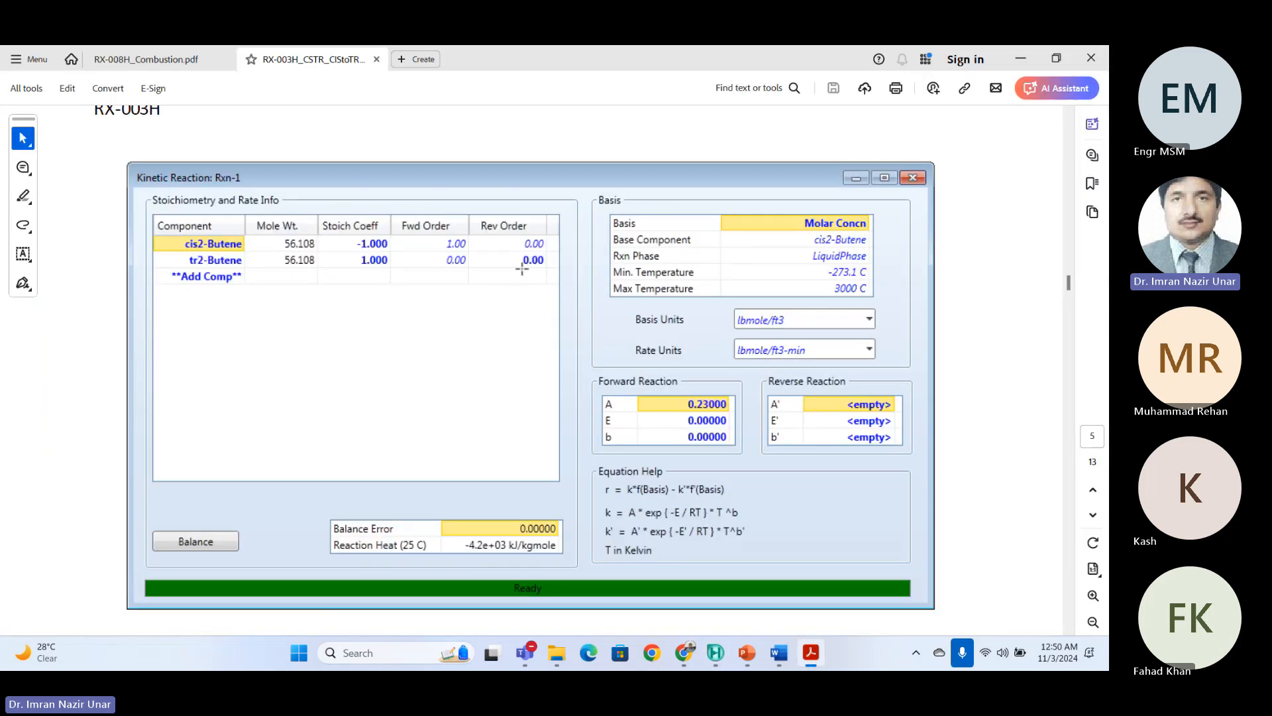
{"action": "key", "text": "alt+Tab"}
{"action": "key", "text": "alt+Tab"}
{"action": "key", "text": "alt+Tab"}
{"action": "key", "text": "alt+Tab"}
{"action": "key", "text": "alt+Tab"}
{"action": "key", "text": "alt+Tab"}
{"action": "key", "text": "alt+Tab"}
{"action": "key", "text": "alt+Tab"}
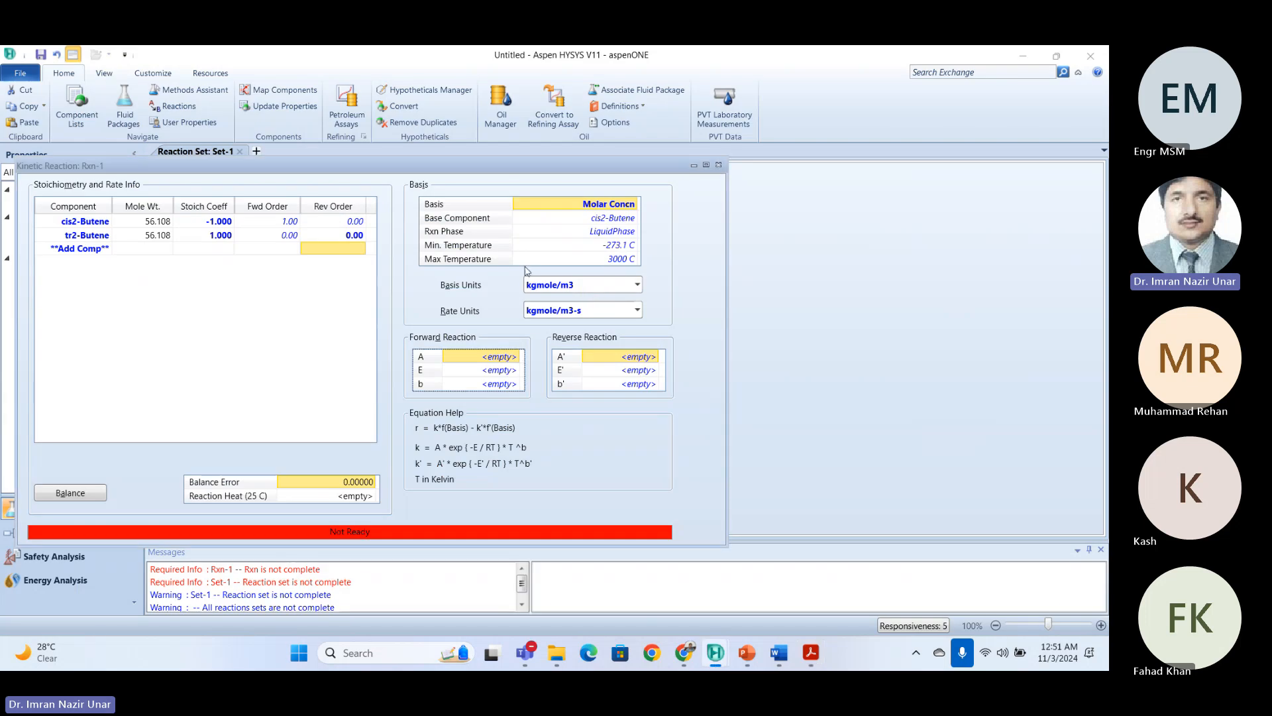
{"action": "left_click", "coordinate": [604, 283]}
{"action": "left_click", "coordinate": [605, 283]}
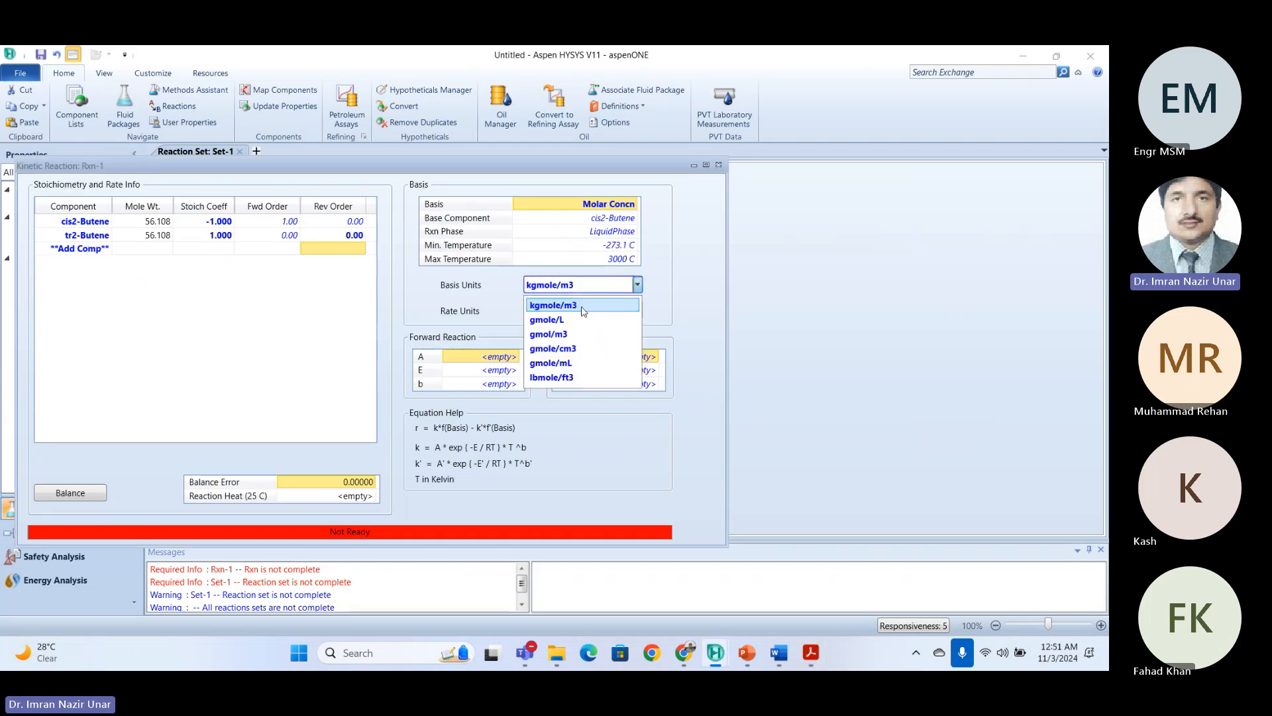
{"action": "left_click", "coordinate": [571, 377]}
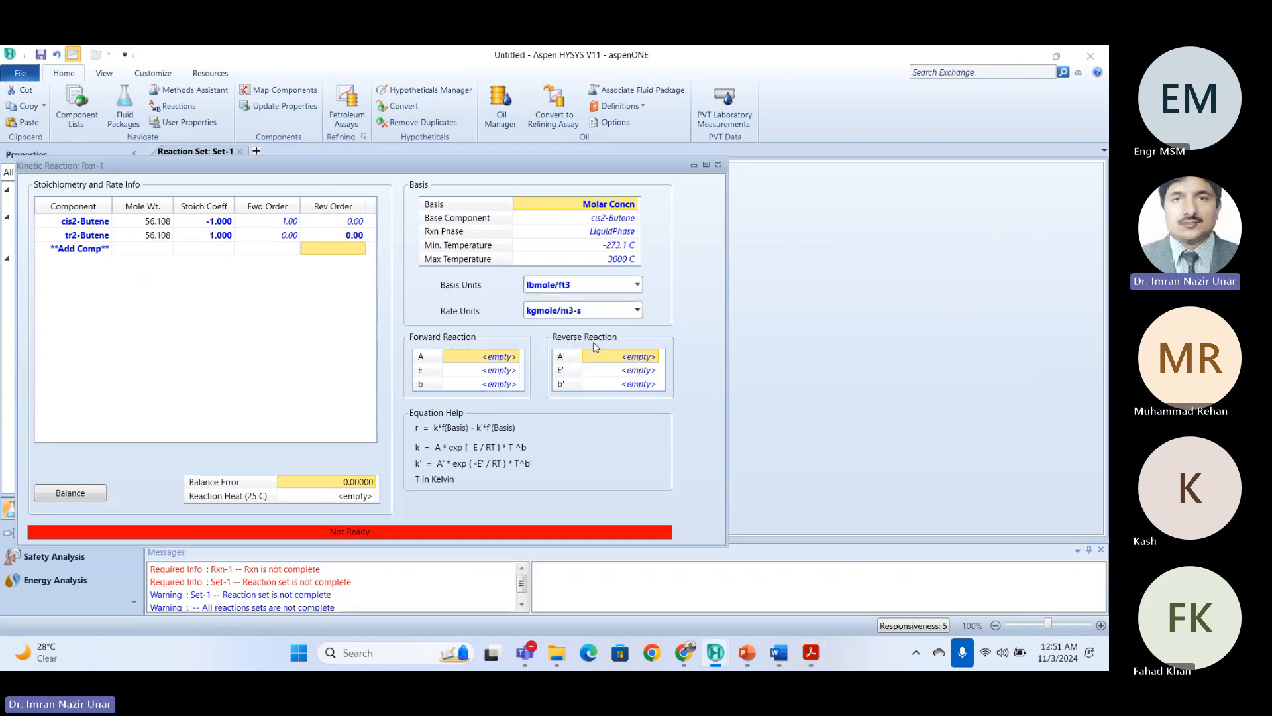
Check the lesson's rate units and set the rate units of Rxn-1 to lbmole/ft3-min.
{"action": "key", "text": "alt+Tab"}
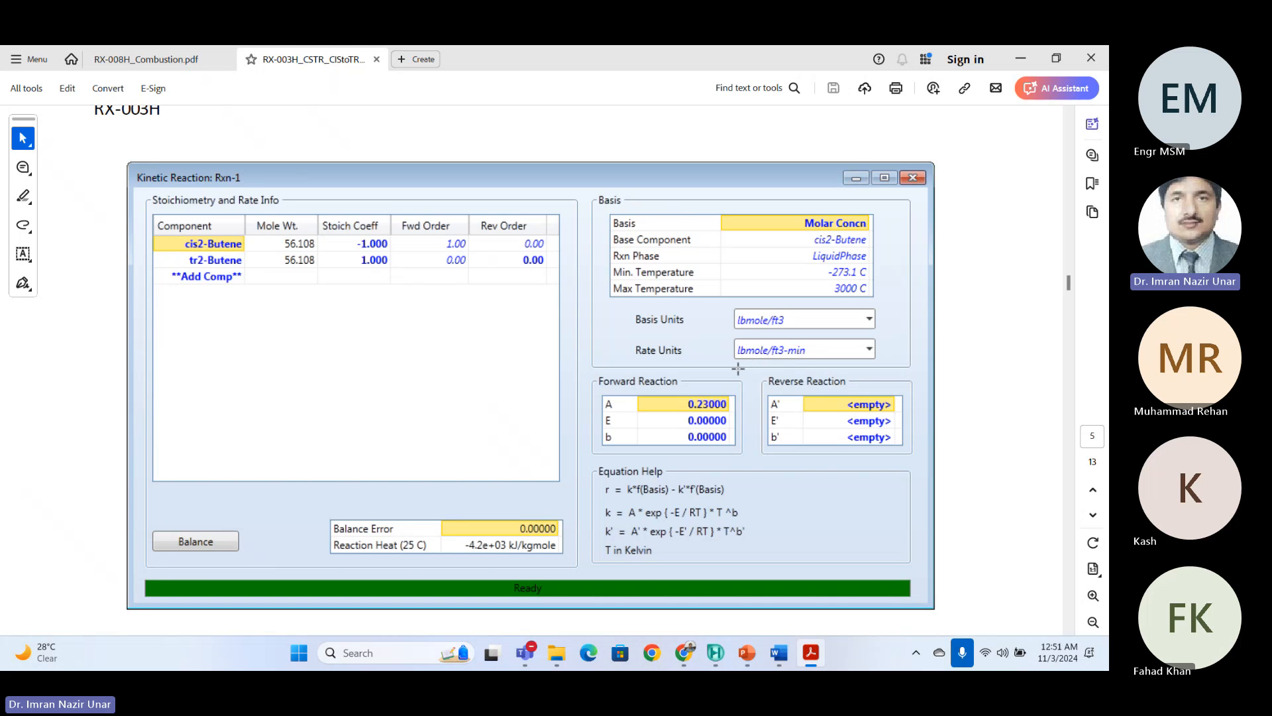
{"action": "key", "text": "alt+Tab"}
{"action": "key", "text": "alt+Tab"}
{"action": "key", "text": "alt+Tab"}
{"action": "left_click", "coordinate": [579, 307]}
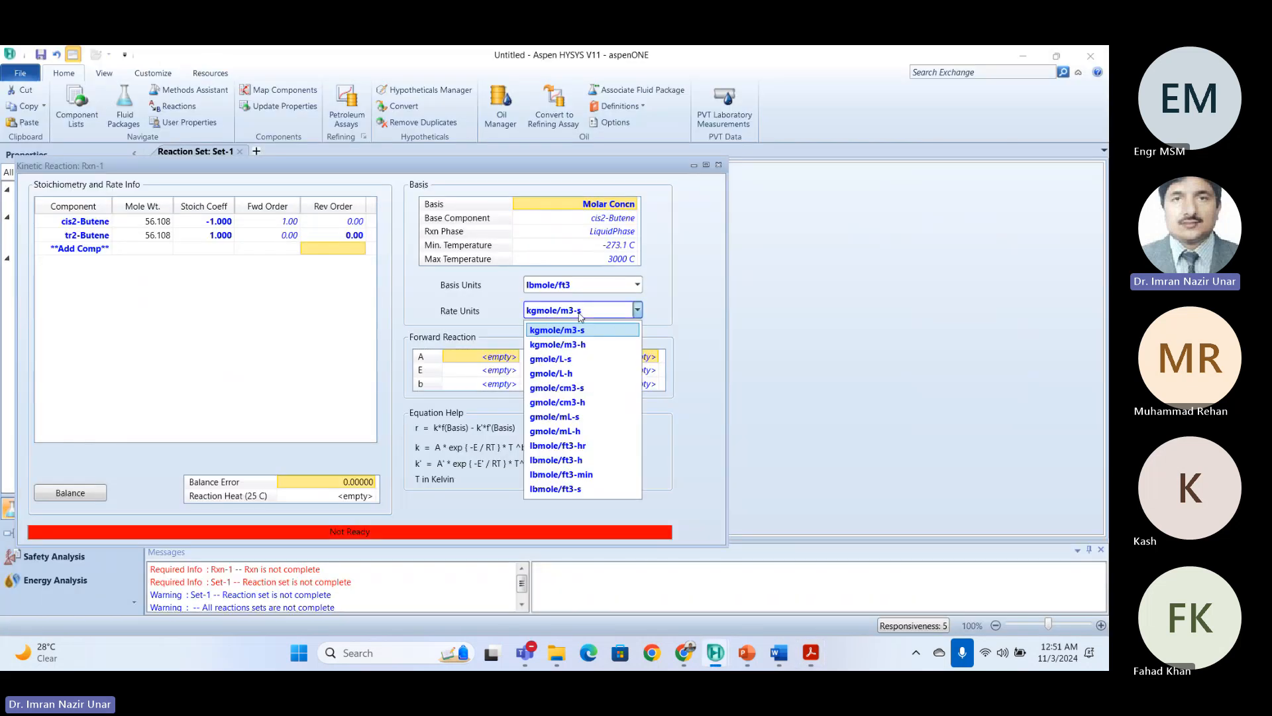
{"action": "left_click", "coordinate": [584, 496]}
{"action": "key", "text": "alt+Tab"}
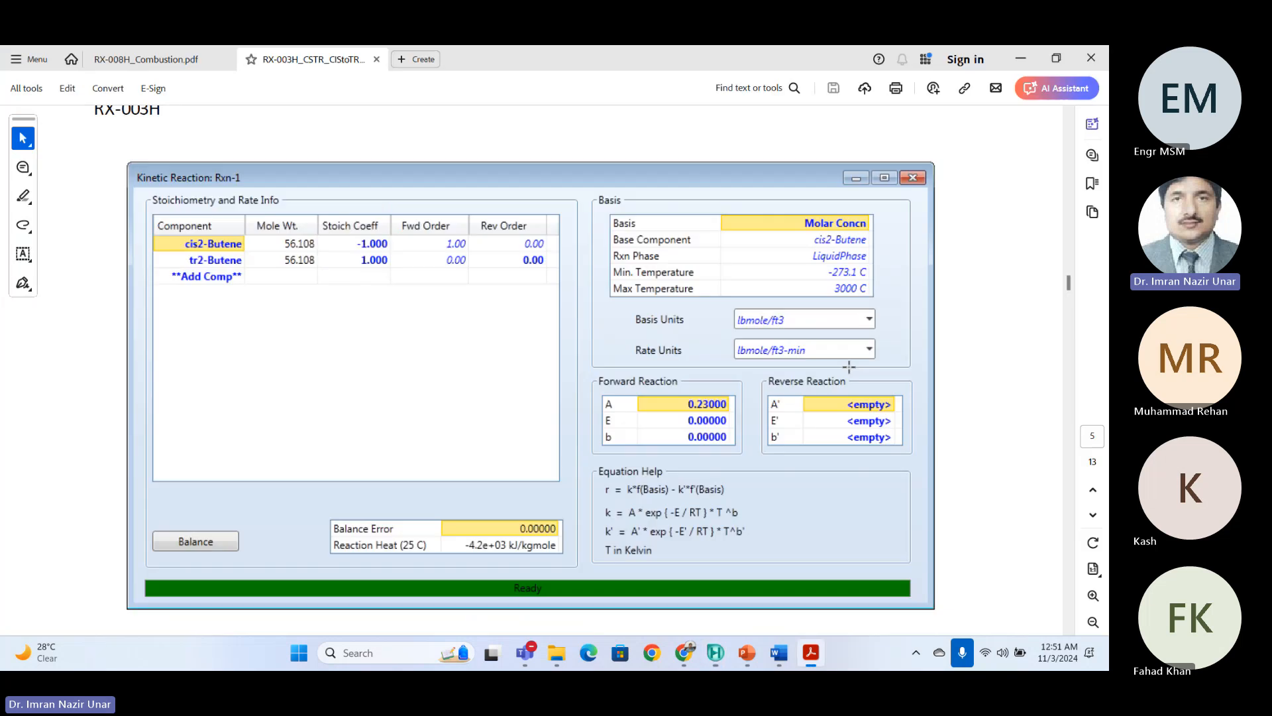
{"action": "key", "text": "alt+Tab"}
{"action": "left_click", "coordinate": [578, 310]}
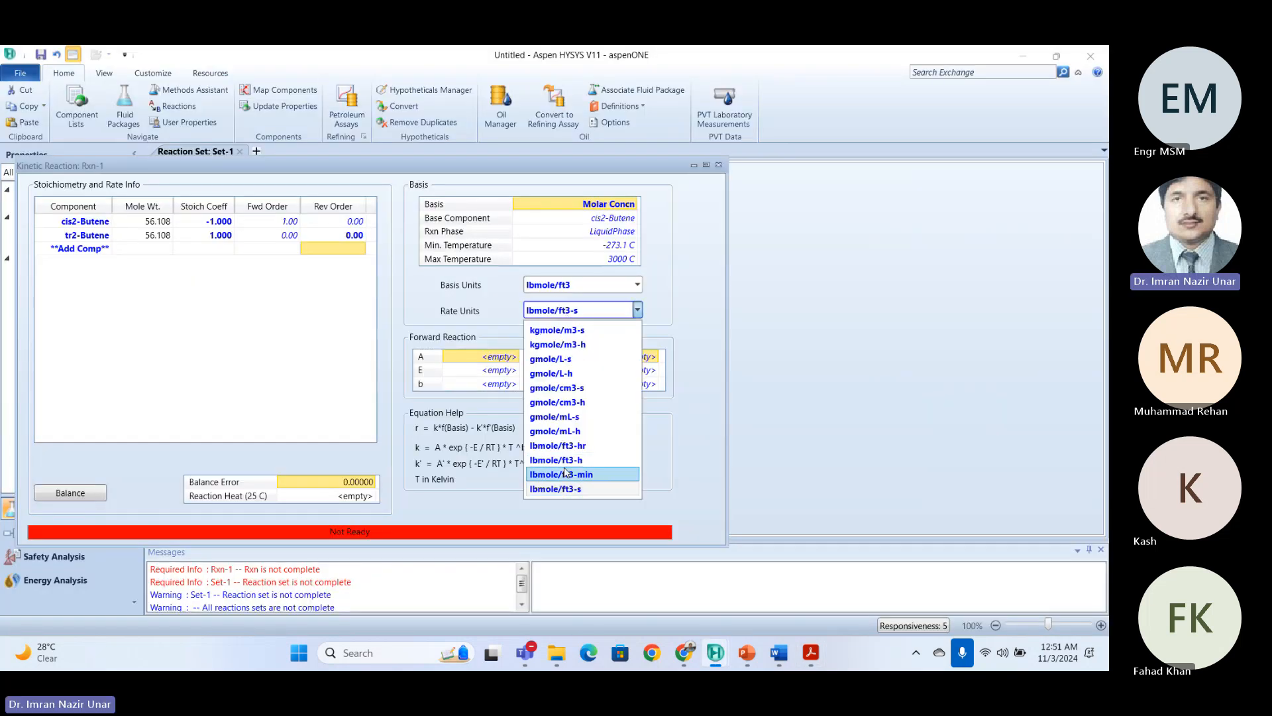
{"action": "left_click", "coordinate": [564, 473]}
Check the lesson's forward reaction parameters and set the forward reaction's A to 0.23.
{"action": "key", "text": "alt+Tab"}
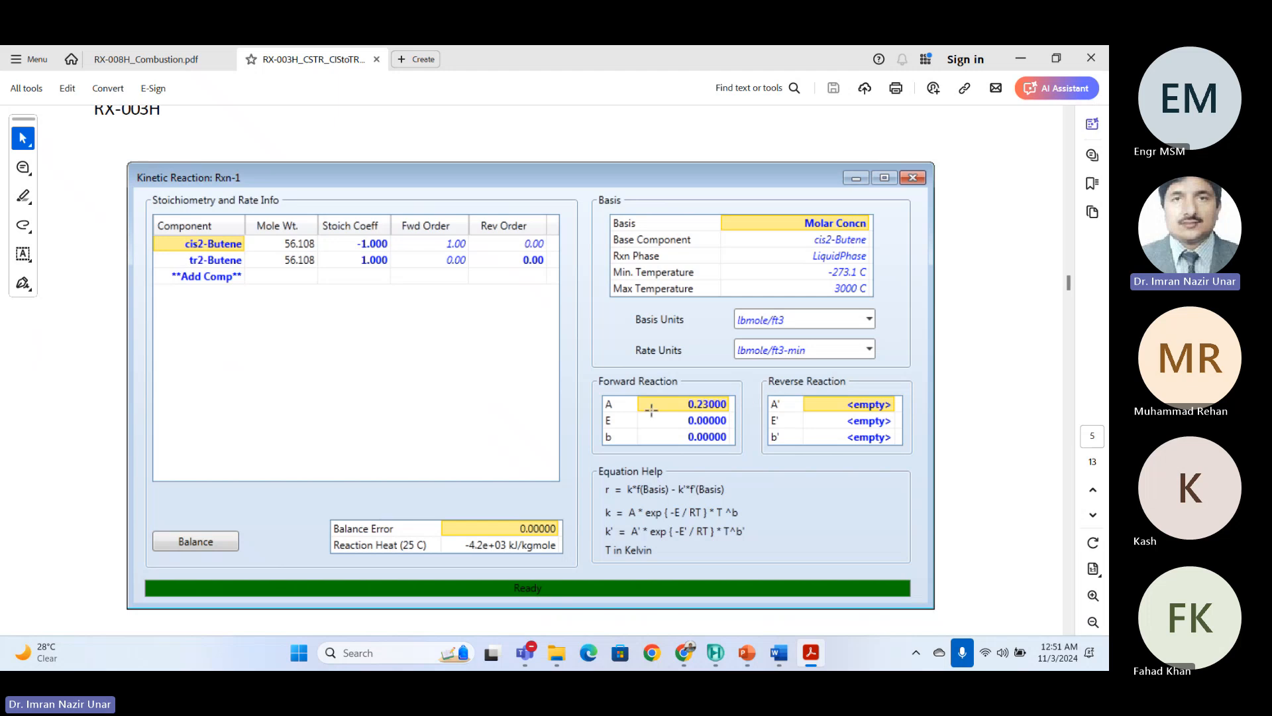
{"action": "key", "text": "alt+Tab"}
{"action": "left_click", "coordinate": [488, 370]}
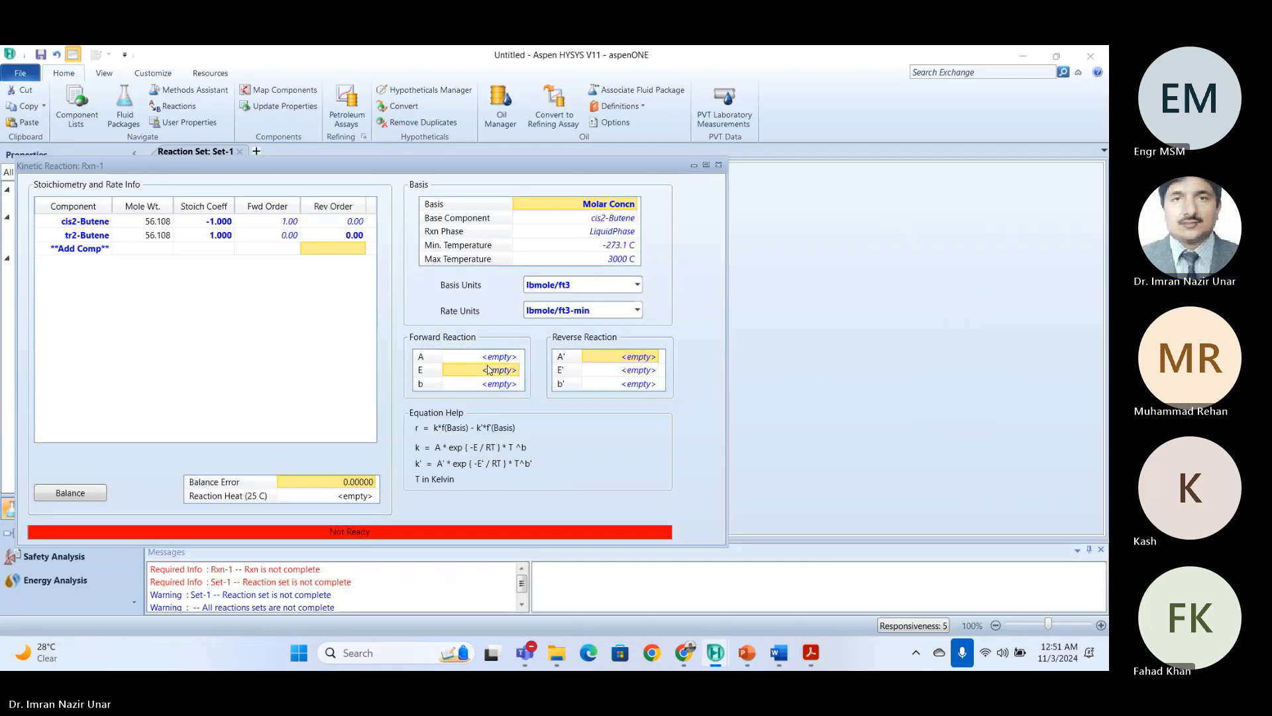
{"action": "left_click", "coordinate": [492, 359]}
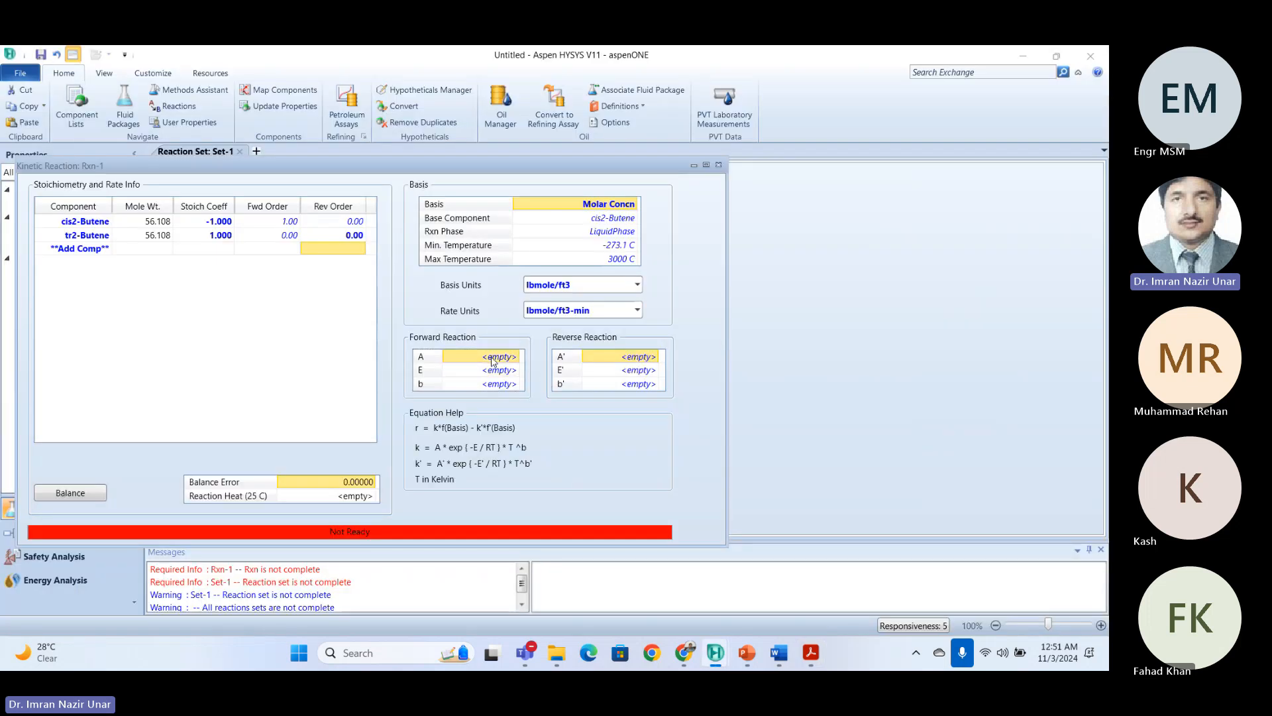
{"action": "type", "text": "0.23"}
{"action": "key", "text": "Return"}
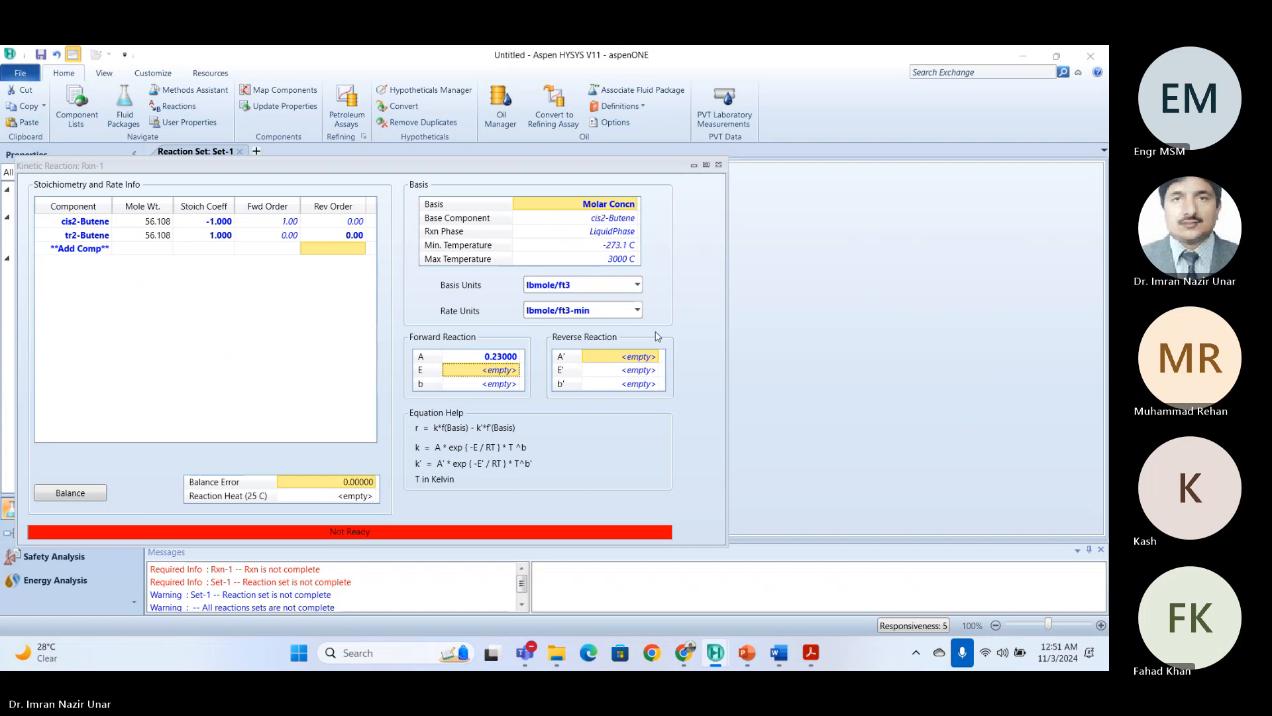
Set both E and b of the forward reaction to 0, as given in the lesson.
{"action": "key", "text": "alt+Tab"}
{"action": "key", "text": "alt+Tab"}
{"action": "left_click", "coordinate": [492, 380]}
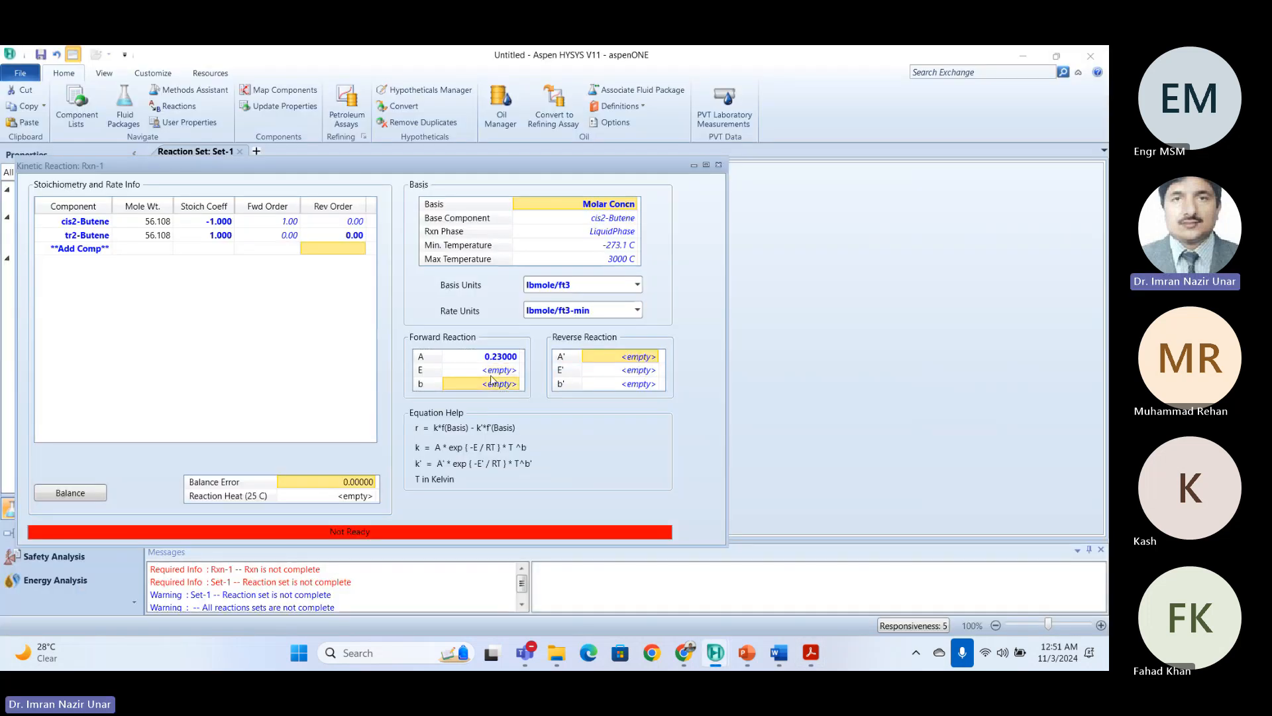
{"action": "key", "text": "Up"}
{"action": "type", "text": "1"}
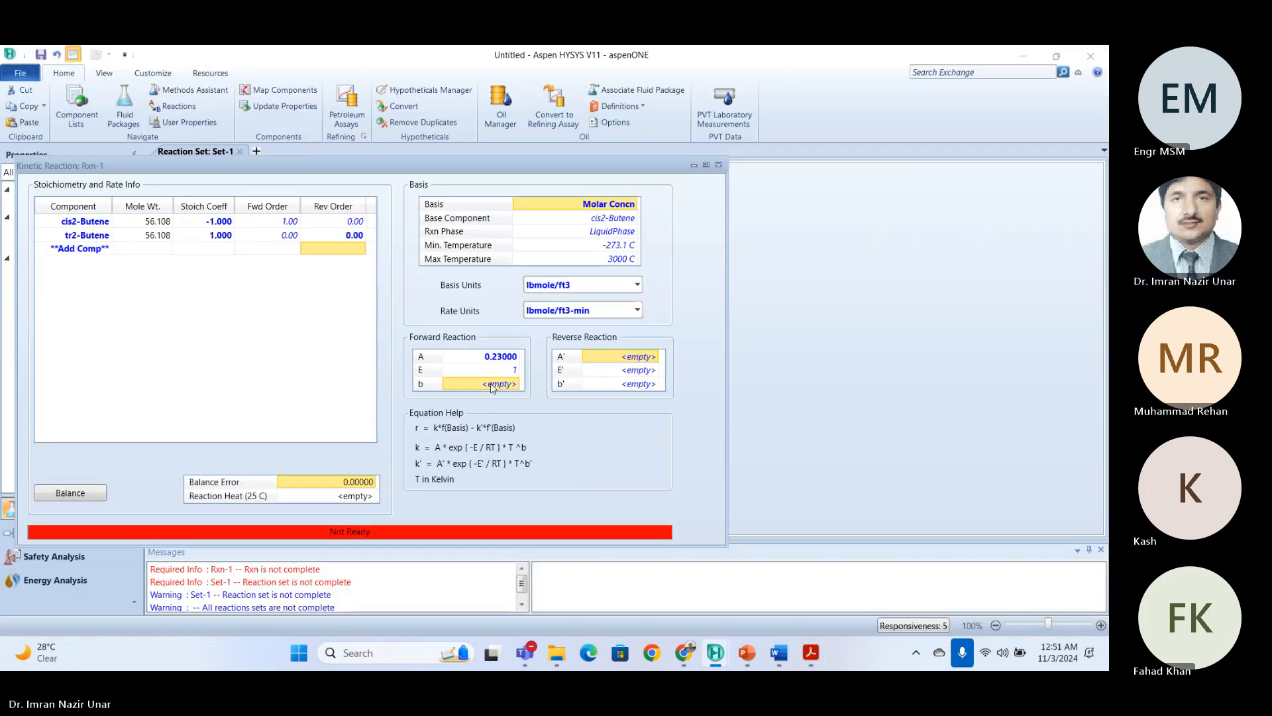
{"action": "key", "text": "Return"}
{"action": "type", "text": "0"}
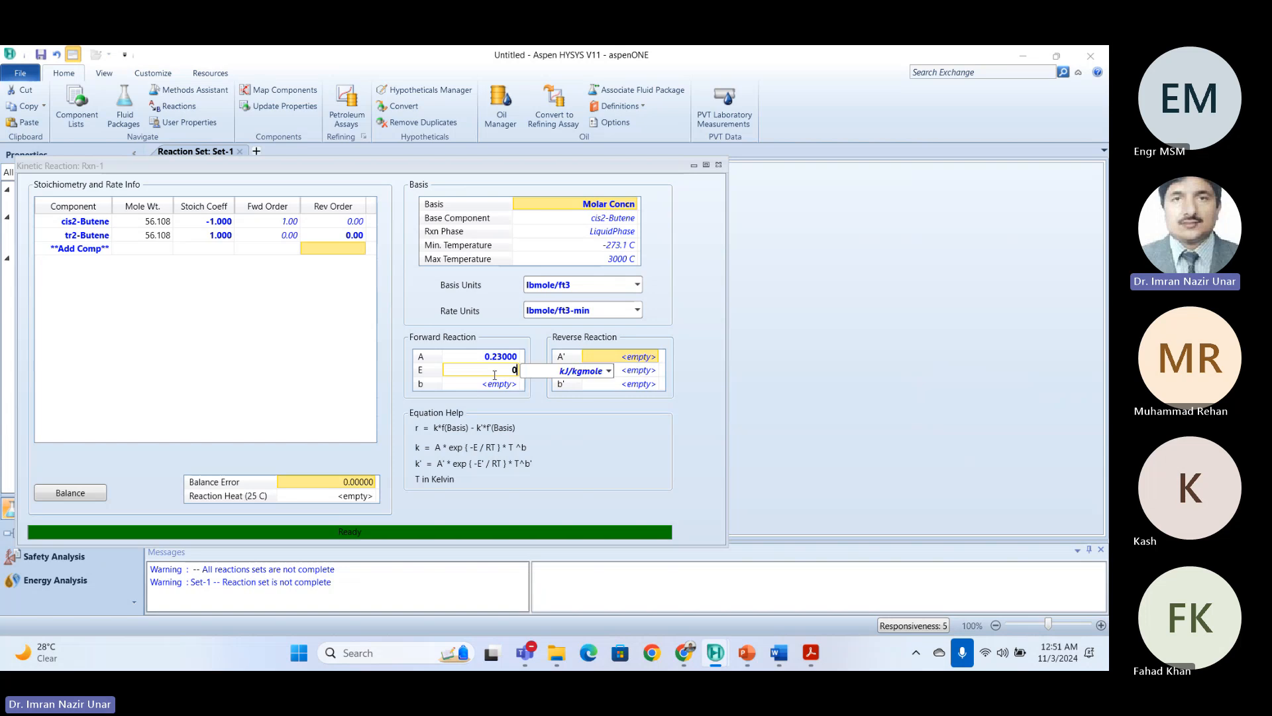
{"action": "left_click", "coordinate": [499, 384]}
{"action": "type", "text": "0"}
{"action": "key", "text": "Return"}
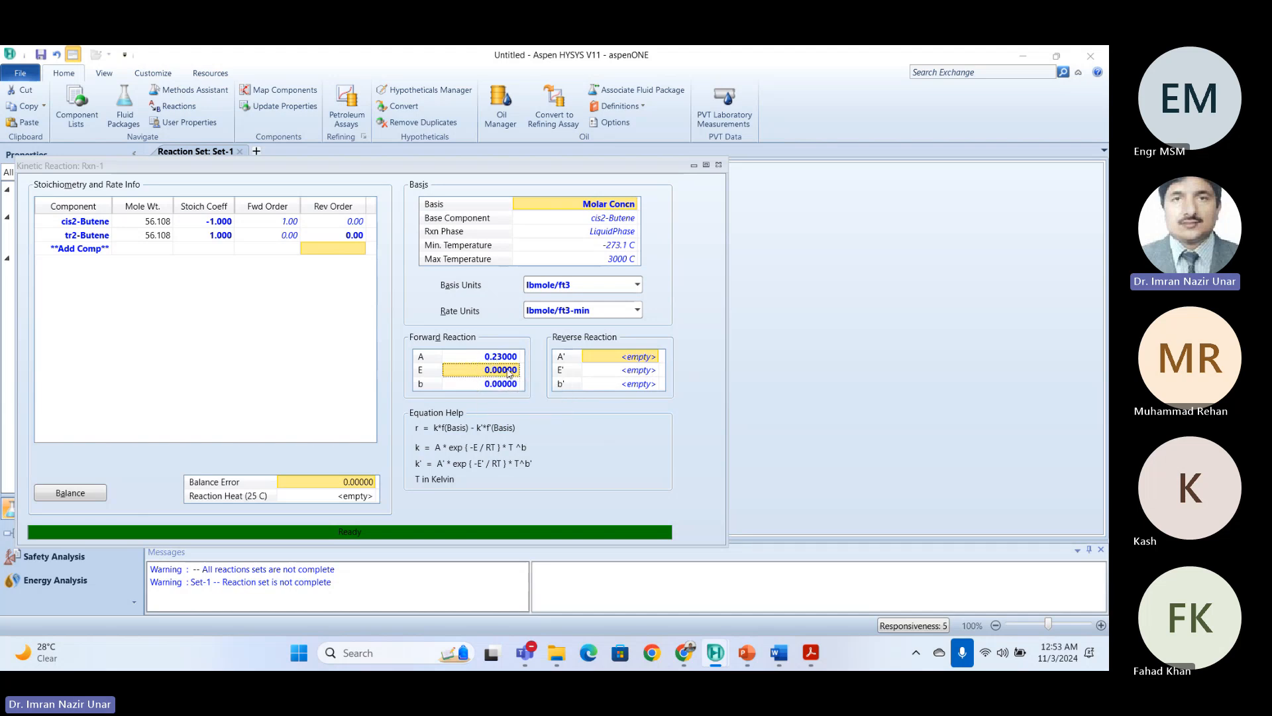
Check the lesson's fluid package instruction, close the Rxn-1 form and attach reaction set Set-1 to fluid package Basis-1.
{"action": "mouse_move", "coordinate": [462, 370]}
{"action": "key", "text": "alt+Tab"}
{"action": "scroll", "coordinate": [436, 416], "scroll_direction": "down", "scroll_amount": 3}
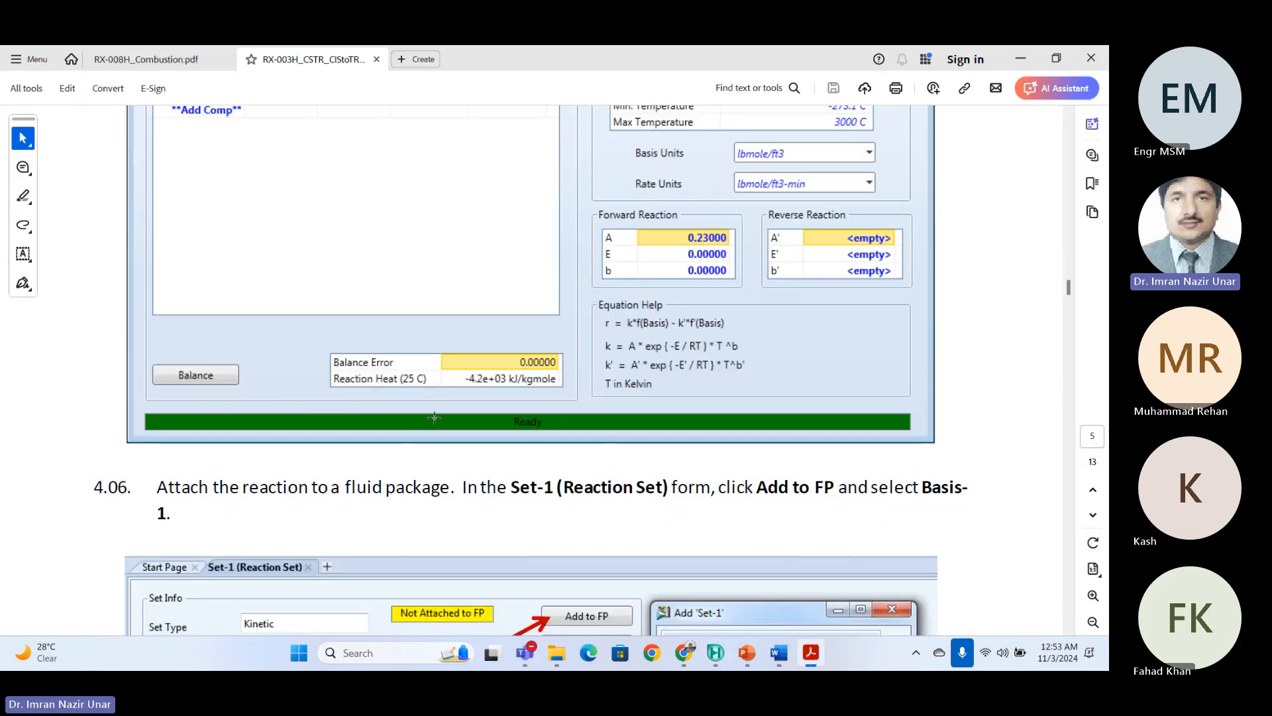
{"action": "scroll", "coordinate": [435, 415], "scroll_direction": "down", "scroll_amount": 3}
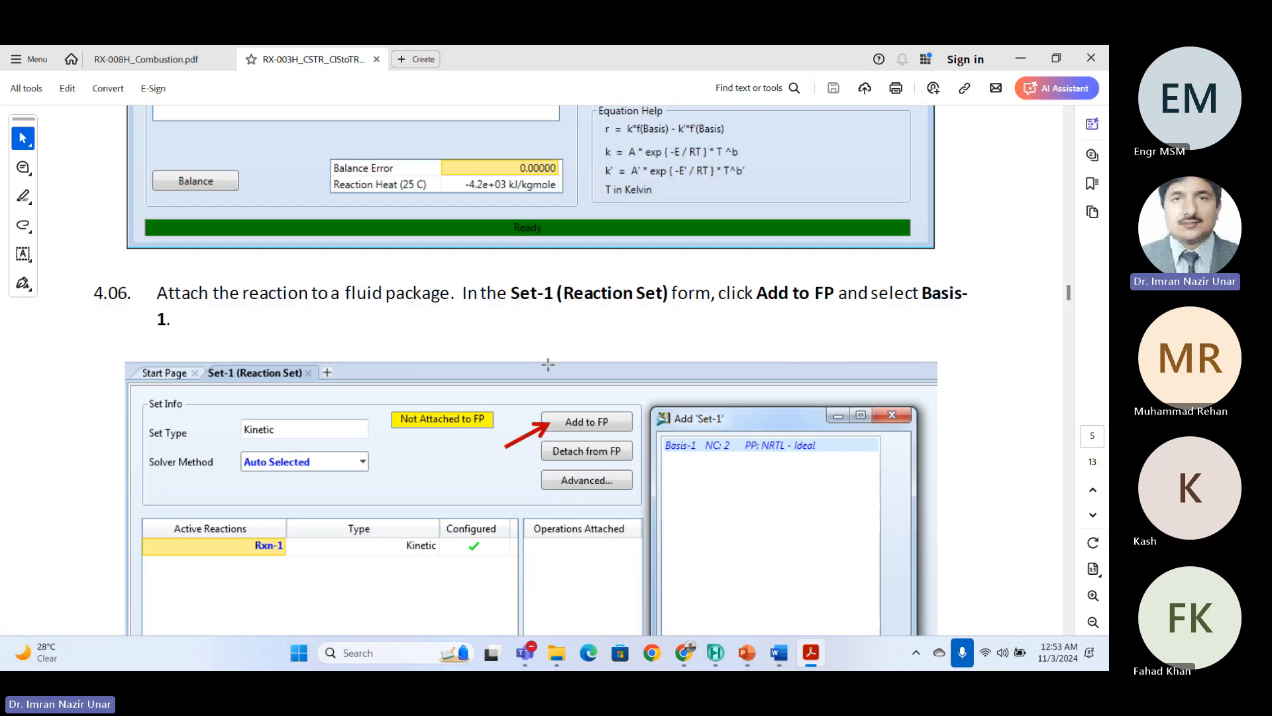
{"action": "scroll", "coordinate": [535, 362], "scroll_direction": "up", "scroll_amount": 1}
{"action": "scroll", "coordinate": [534, 362], "scroll_direction": "down", "scroll_amount": 1}
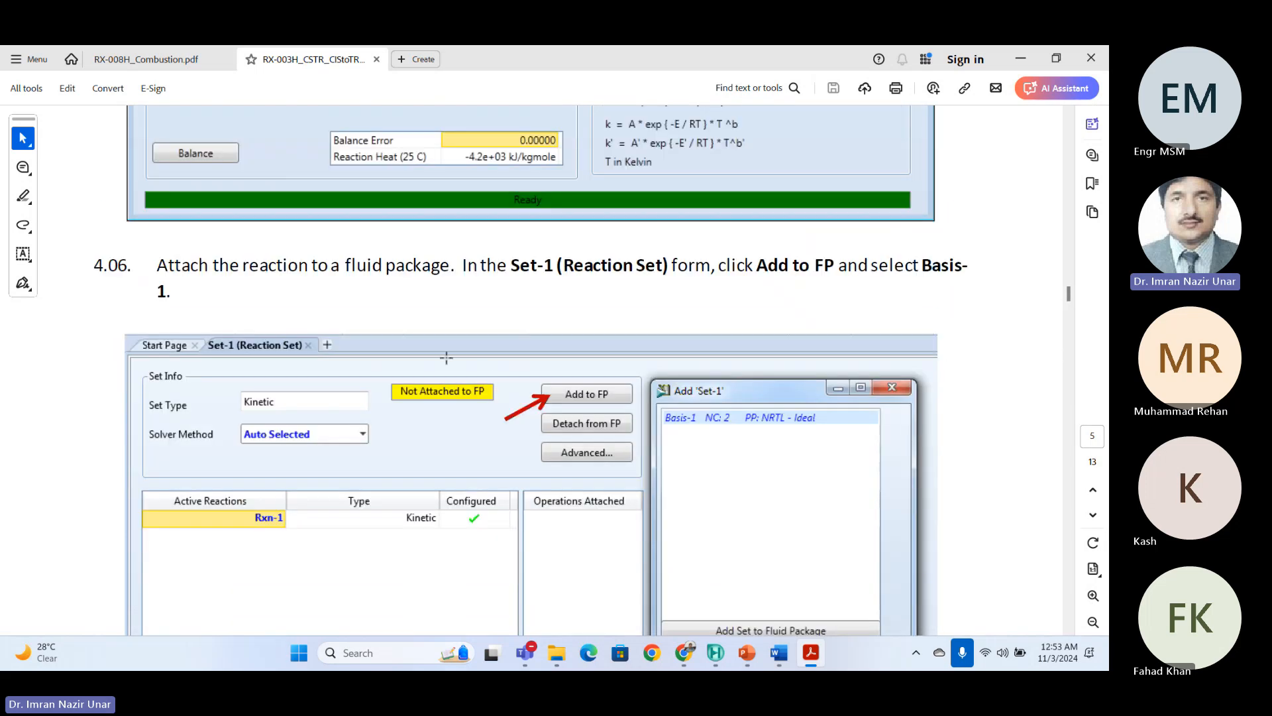
{"action": "key", "text": "alt+Tab"}
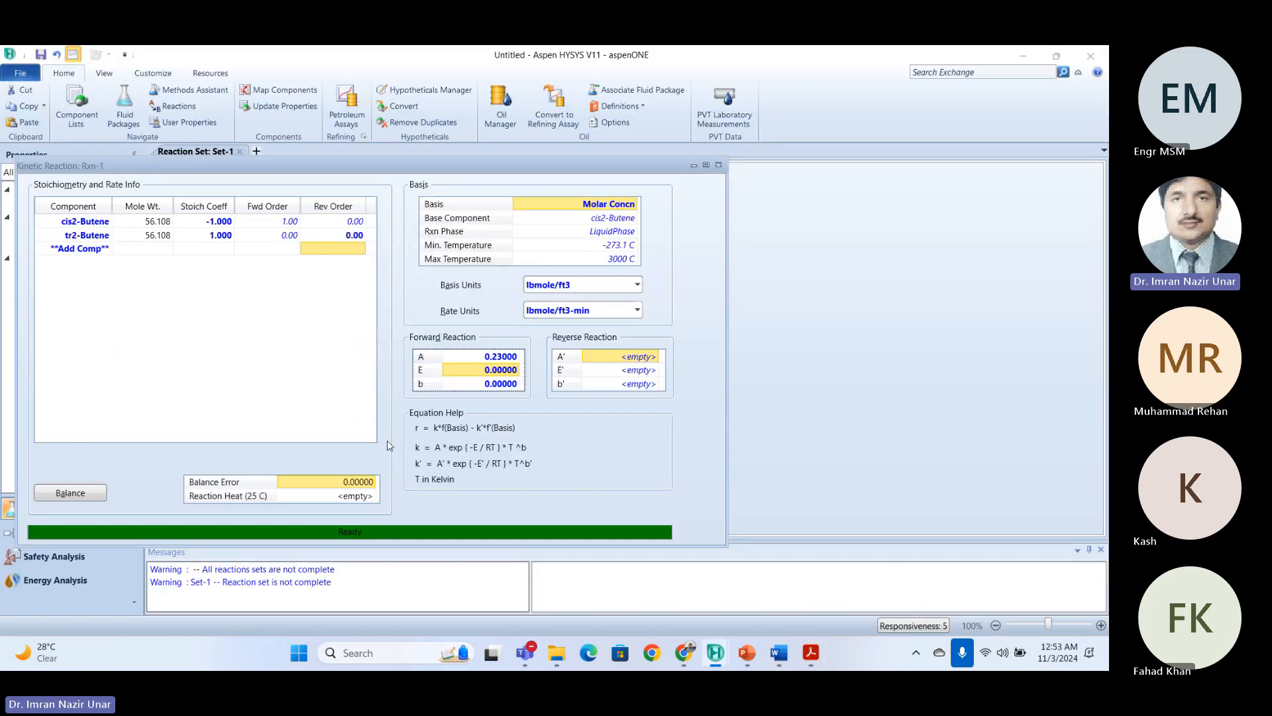
{"action": "left_click", "coordinate": [719, 167]}
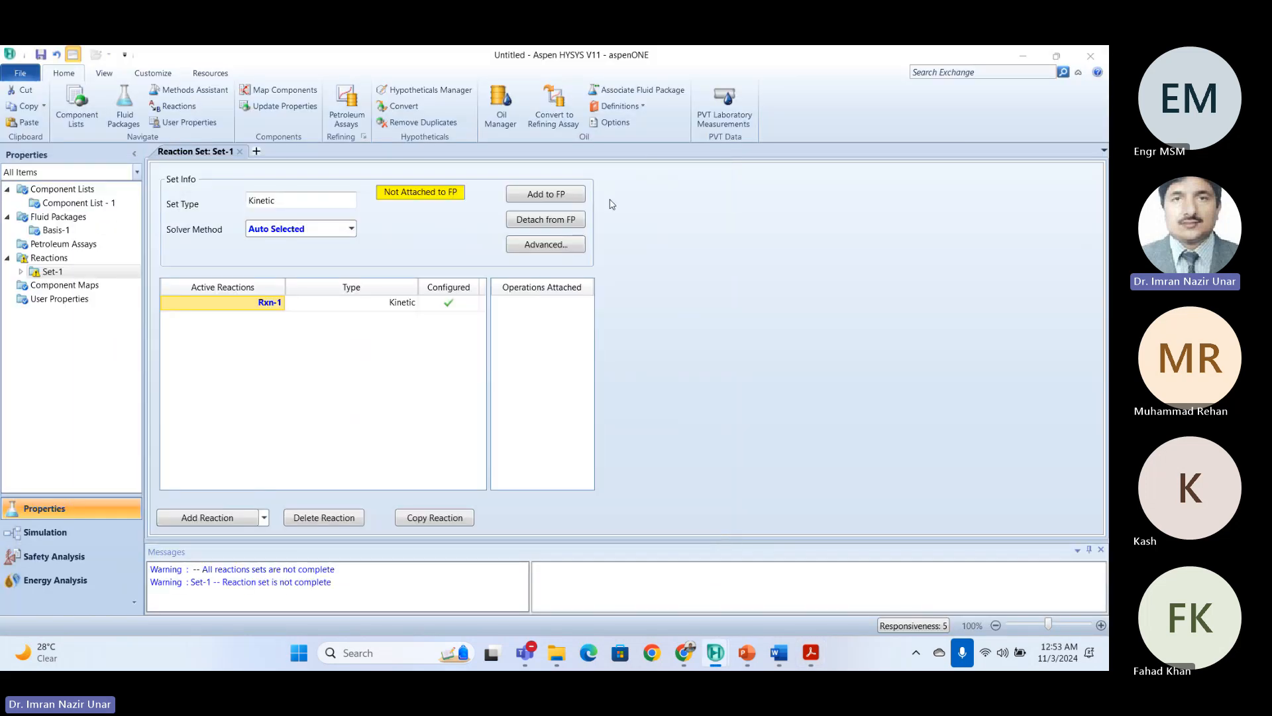
{"action": "left_click", "coordinate": [540, 196]}
{"action": "left_click", "coordinate": [491, 444]}
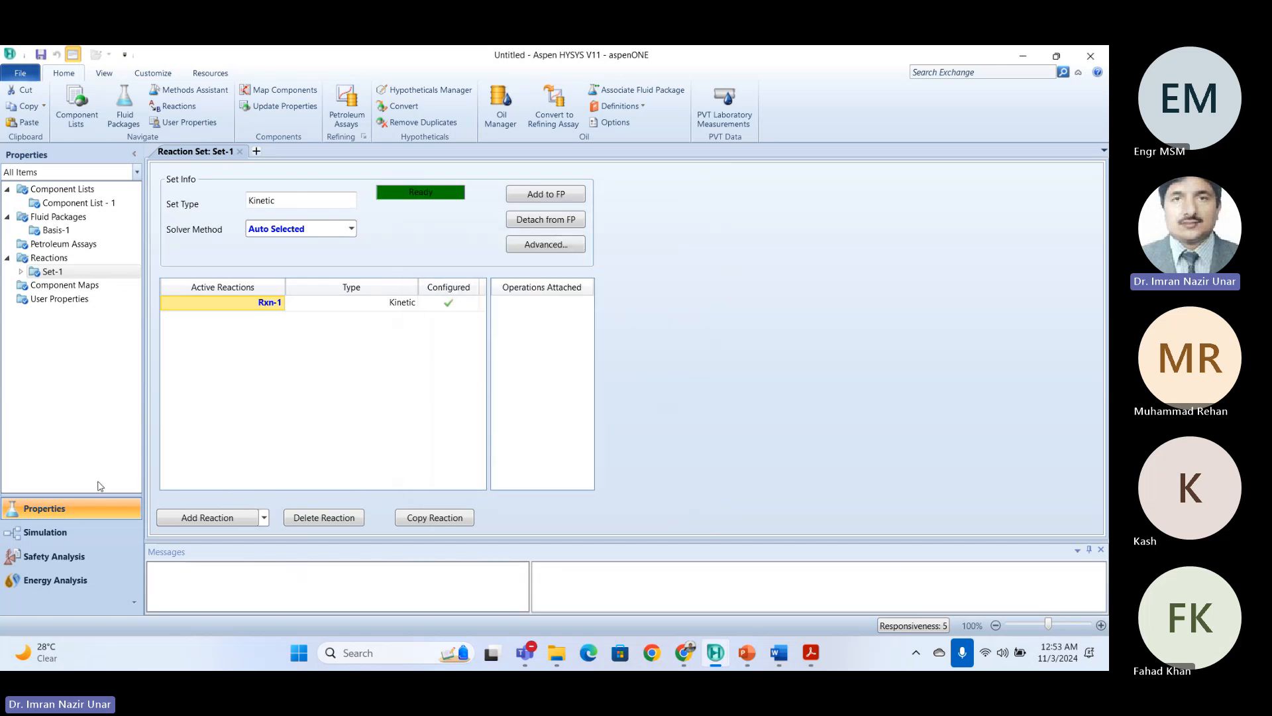
Enter the simulation environment and check in the lesson which reactor unit operation to add.
{"action": "left_click", "coordinate": [73, 532]}
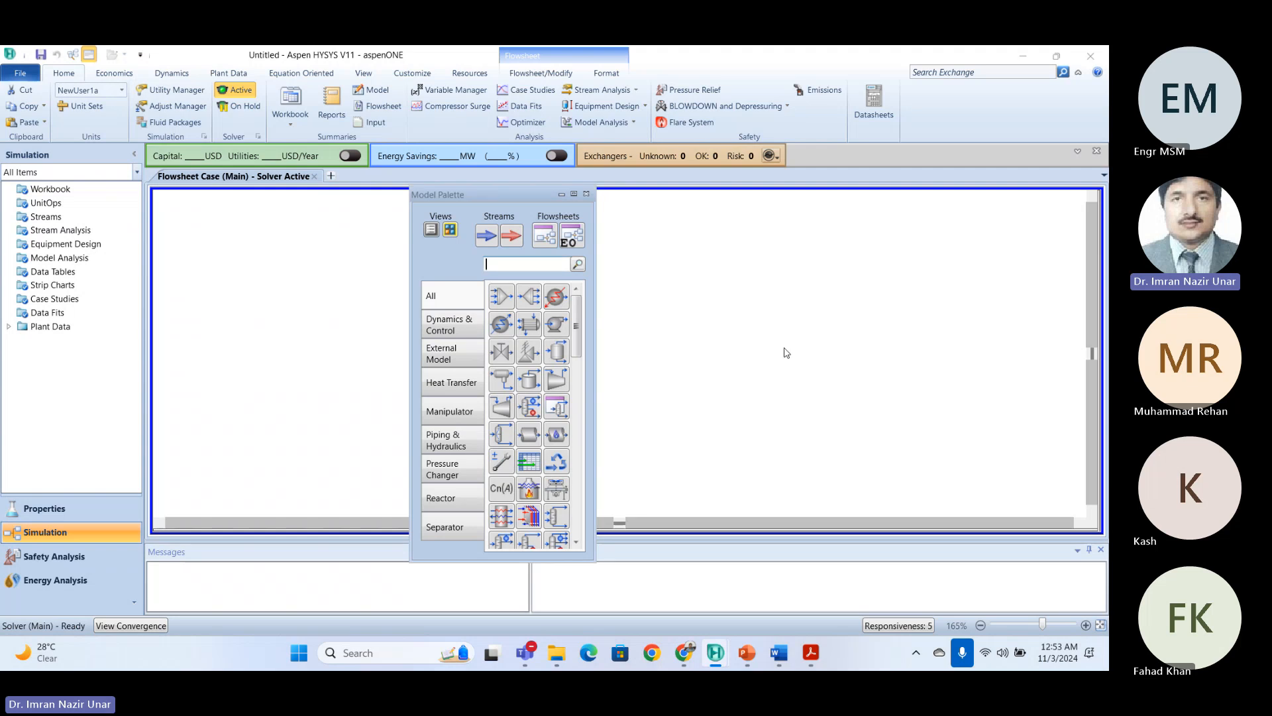
{"action": "key", "text": "alt+Tab"}
{"action": "scroll", "coordinate": [766, 380], "scroll_direction": "down", "scroll_amount": 10}
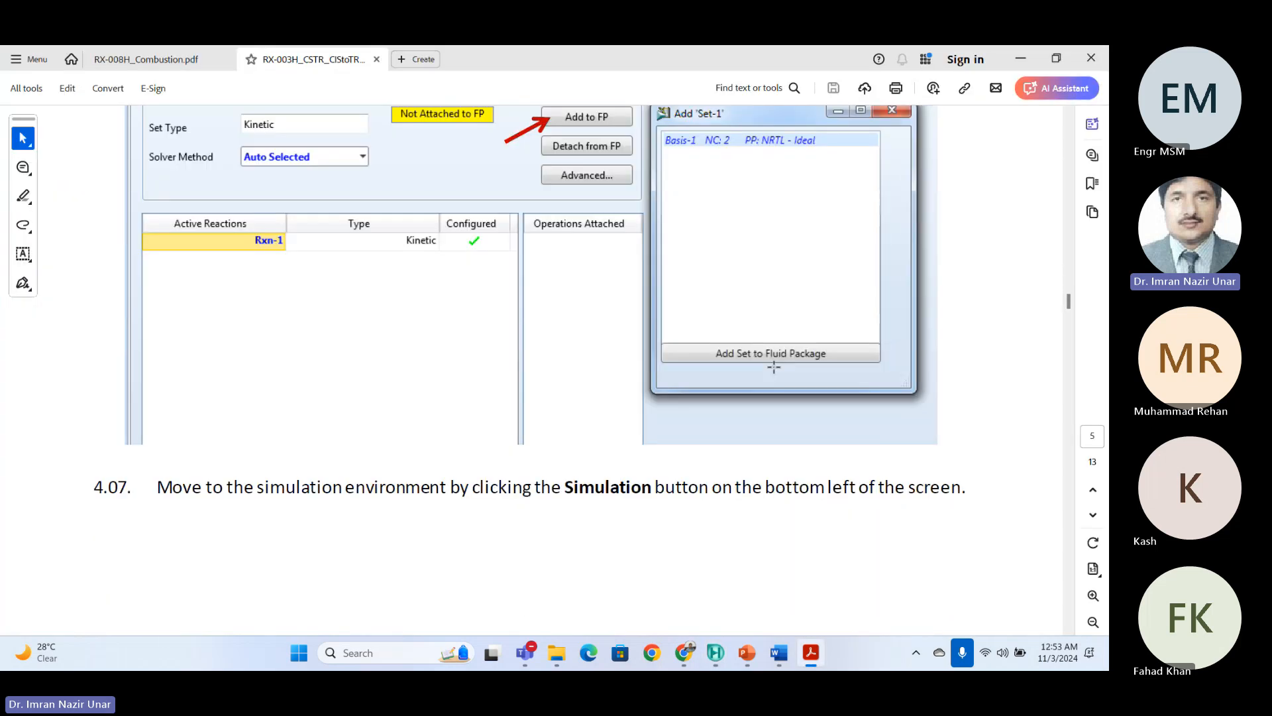
{"action": "scroll", "coordinate": [766, 381], "scroll_direction": "down", "scroll_amount": 10}
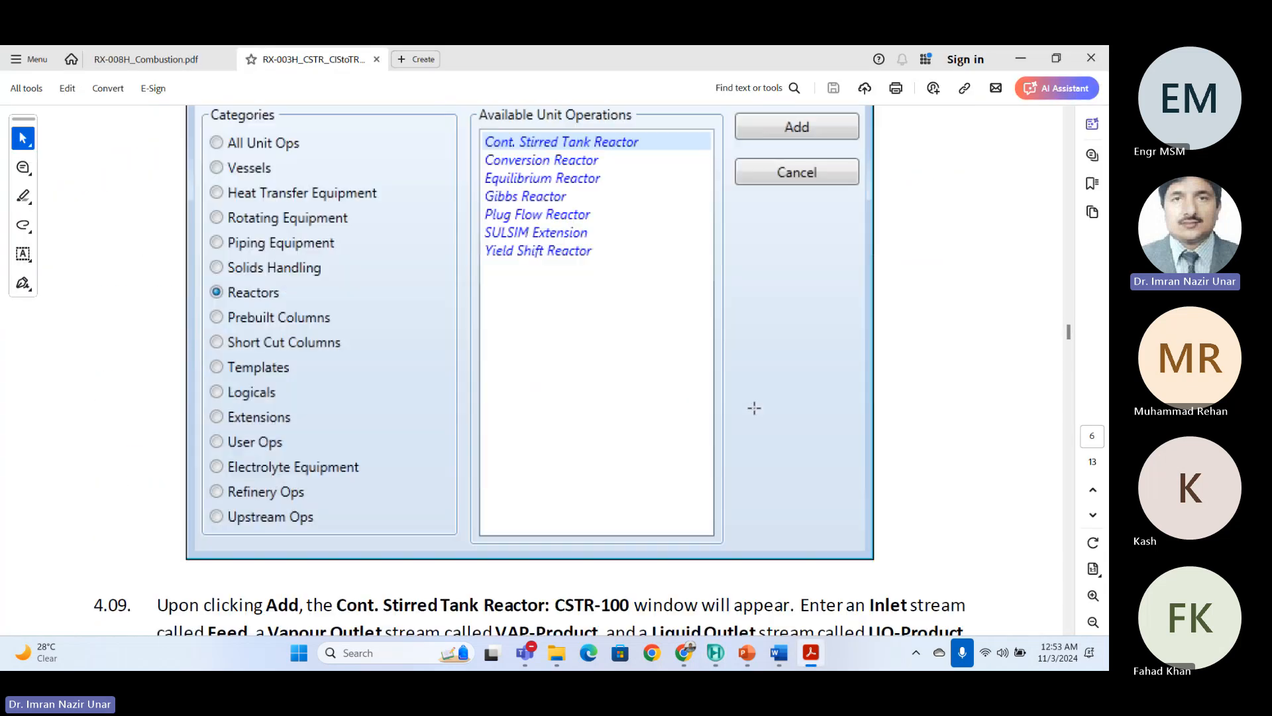
{"action": "scroll", "coordinate": [755, 408], "scroll_direction": "up", "scroll_amount": 1}
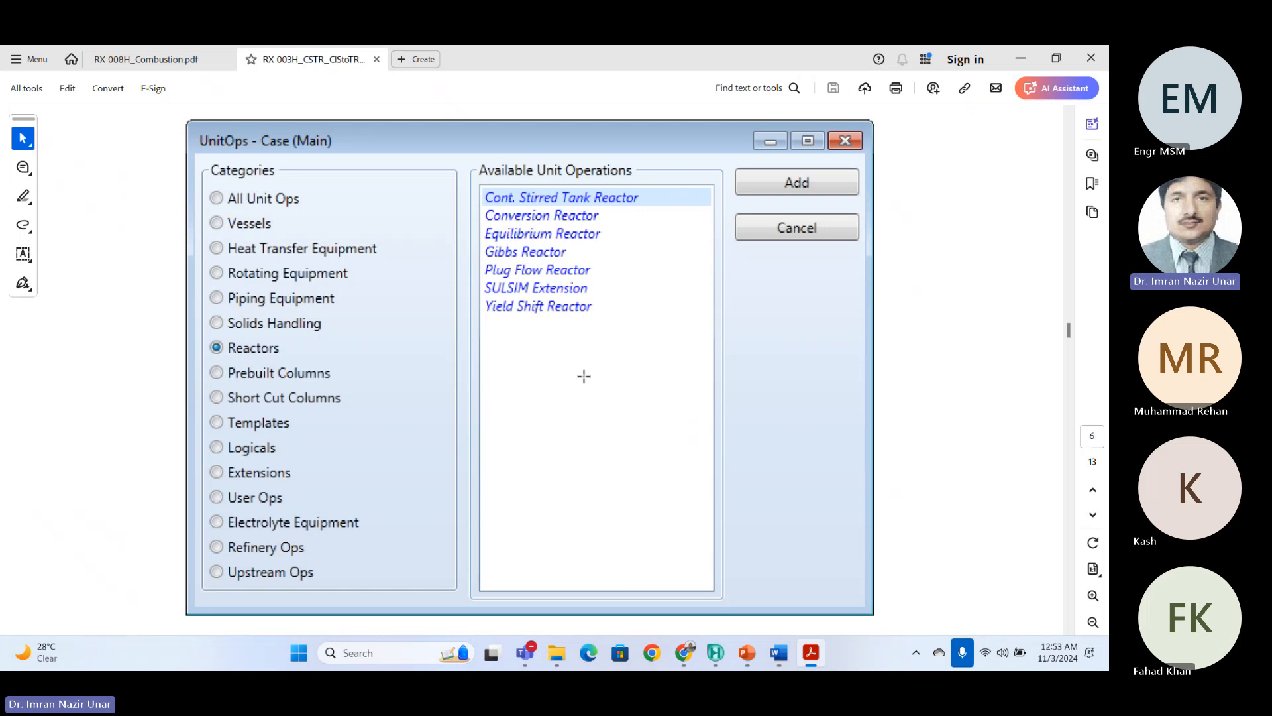
{"action": "key", "text": "alt+Tab"}
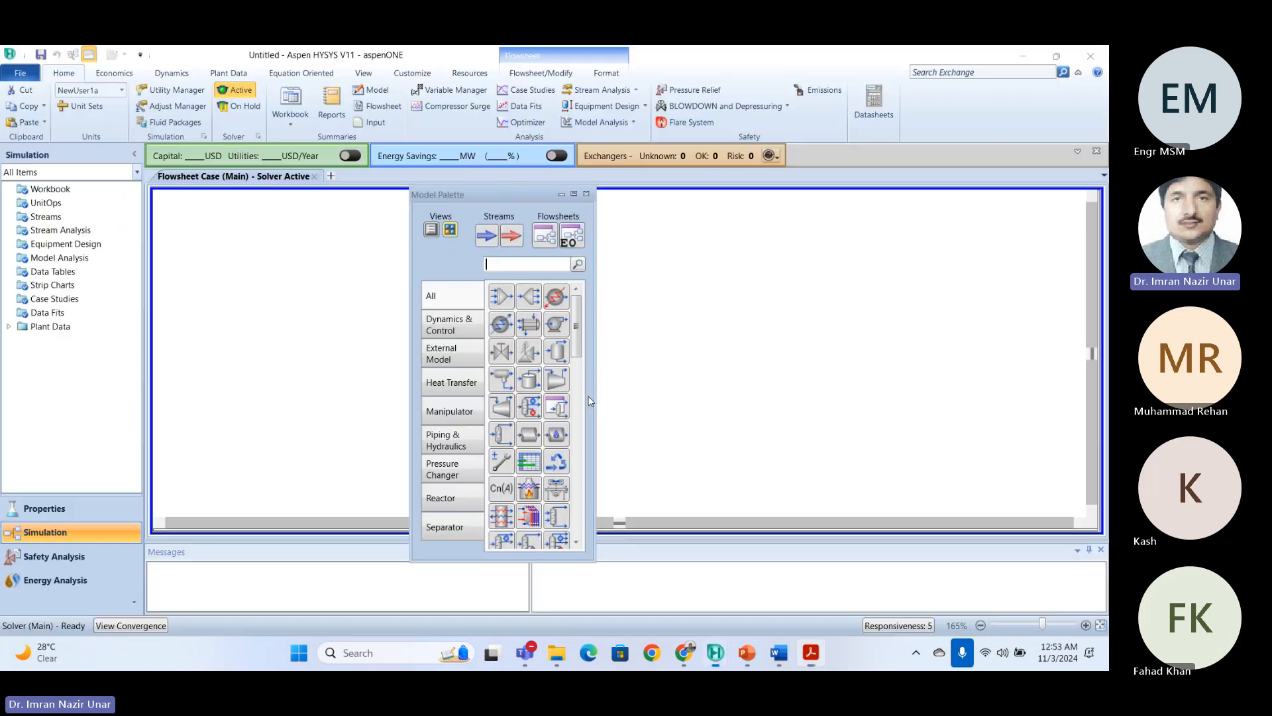
Place a continuous stirred tank reactor on the flowsheet, close the model palette and reposition the reactor in the cleared area.
{"action": "left_click", "coordinate": [455, 494]}
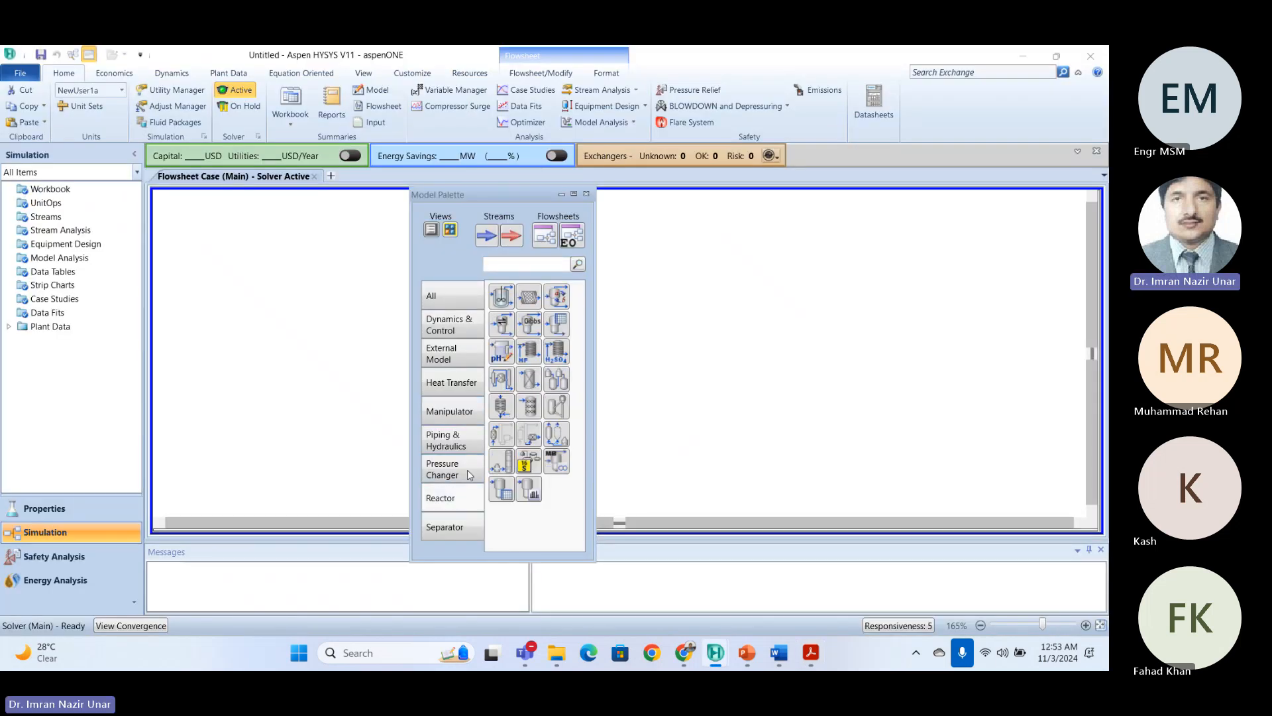
{"action": "left_click_drag", "start_coordinate": [496, 306], "coordinate": [688, 302]}
{"action": "left_click", "coordinate": [582, 201]}
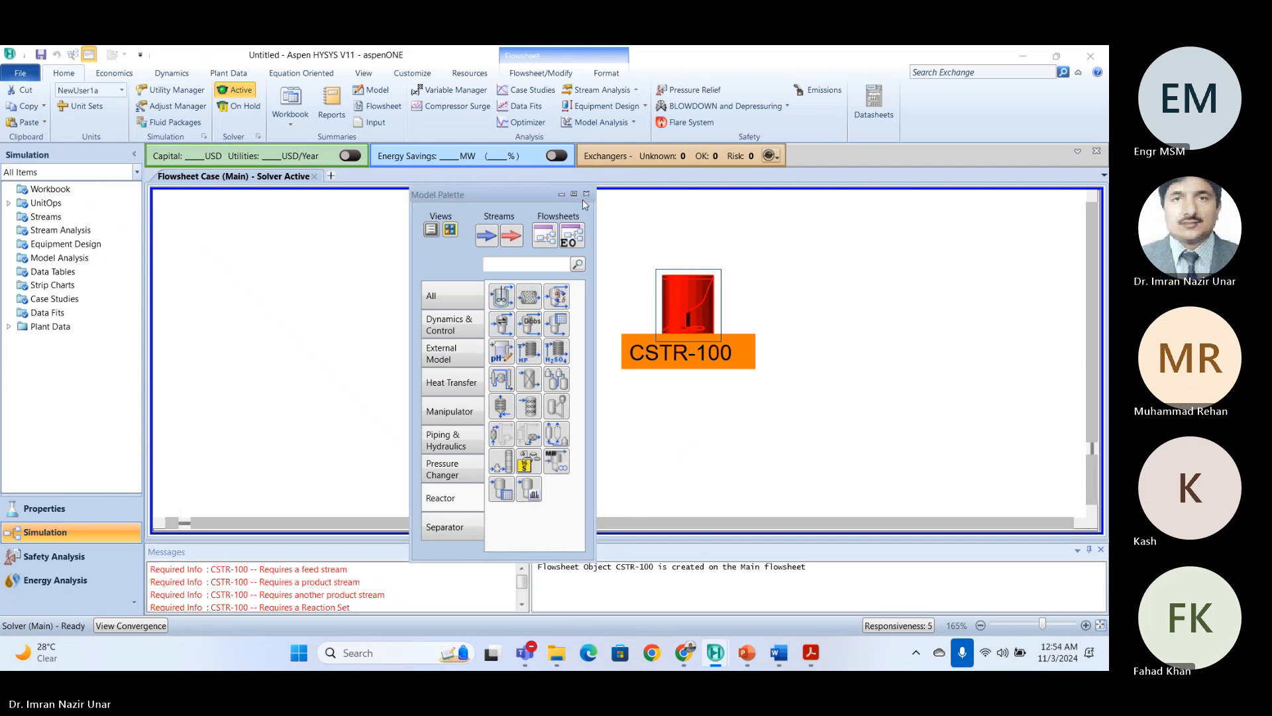
{"action": "left_click", "coordinate": [586, 194]}
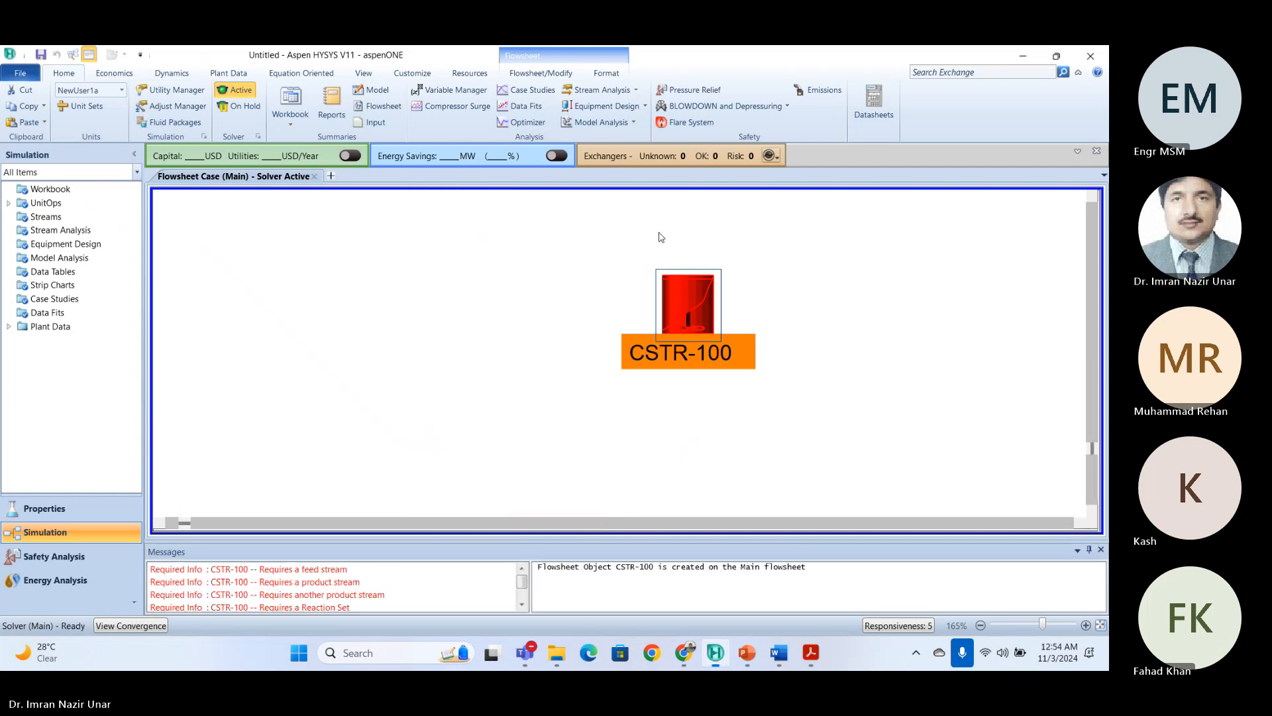
{"action": "left_click_drag", "start_coordinate": [664, 303], "coordinate": [456, 302]}
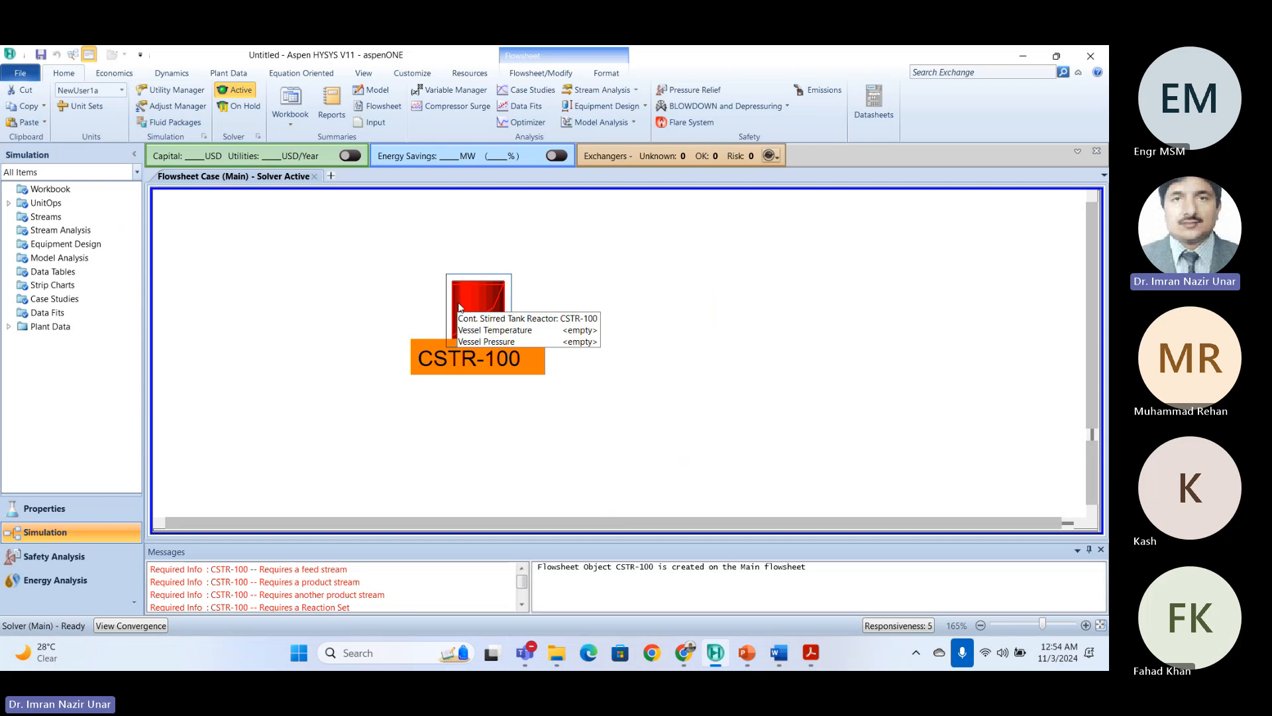
Open the CSTR-100 properties, check the lesson's stream connections and add an inlet stream named Feed.
{"action": "double_click", "coordinate": [491, 307]}
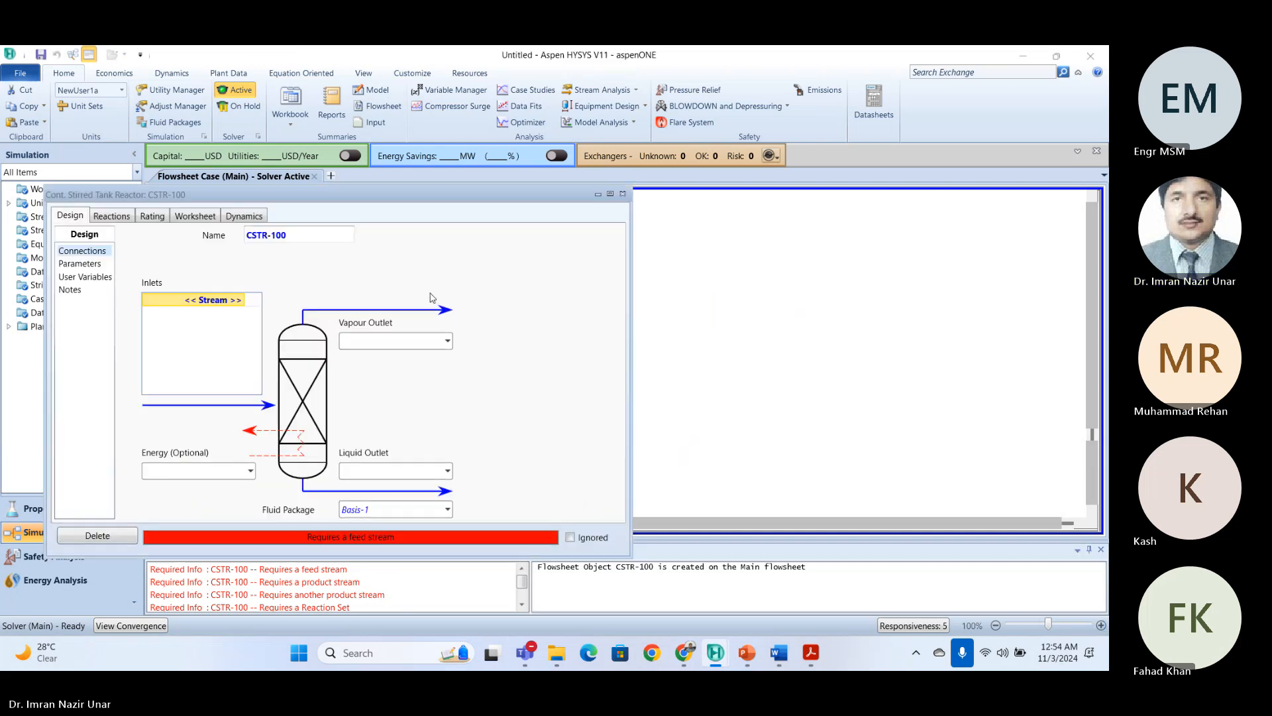
{"action": "left_click_drag", "start_coordinate": [425, 195], "coordinate": [519, 156]}
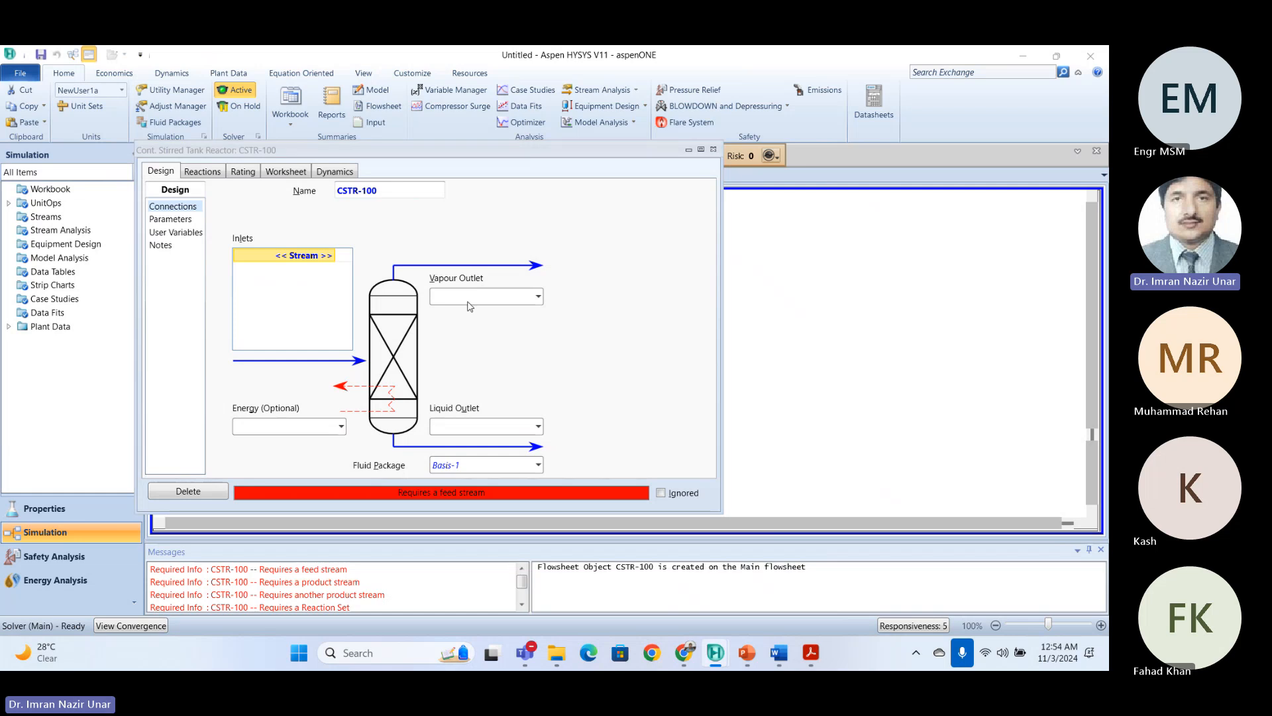
{"action": "mouse_move", "coordinate": [810, 653]}
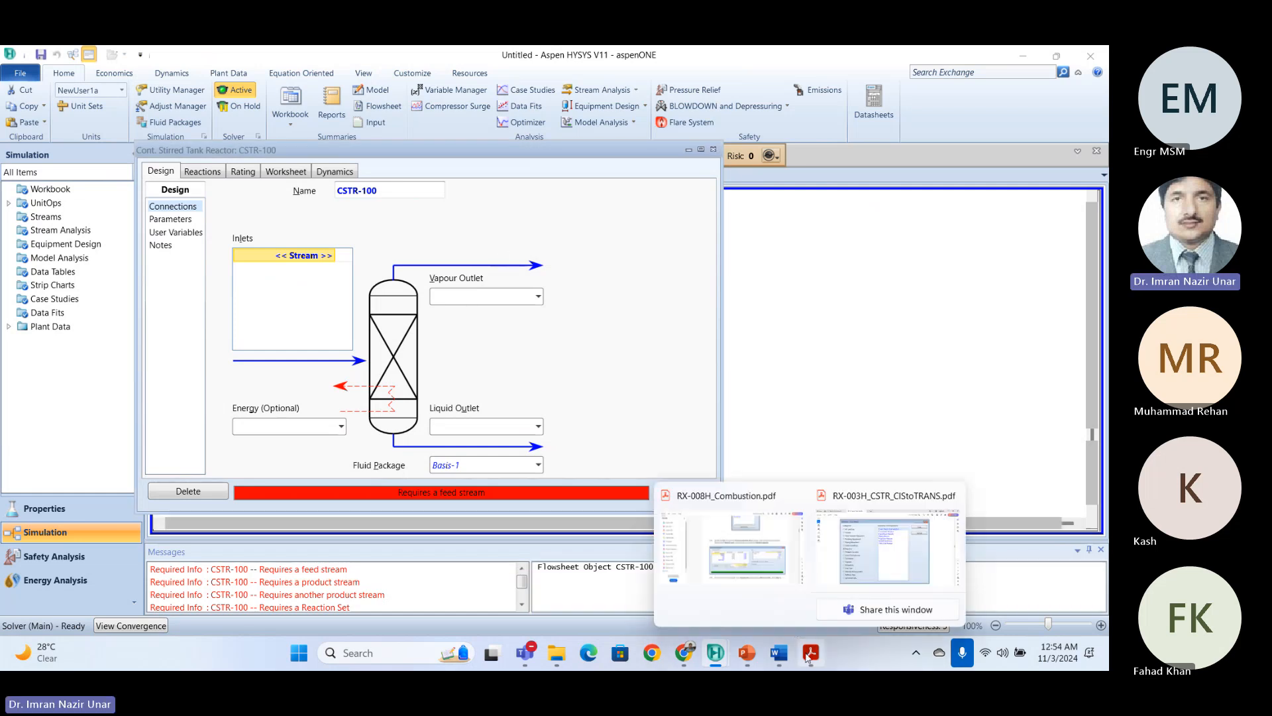
{"action": "left_click", "coordinate": [844, 553]}
{"action": "scroll", "coordinate": [576, 396], "scroll_direction": "down", "scroll_amount": 5}
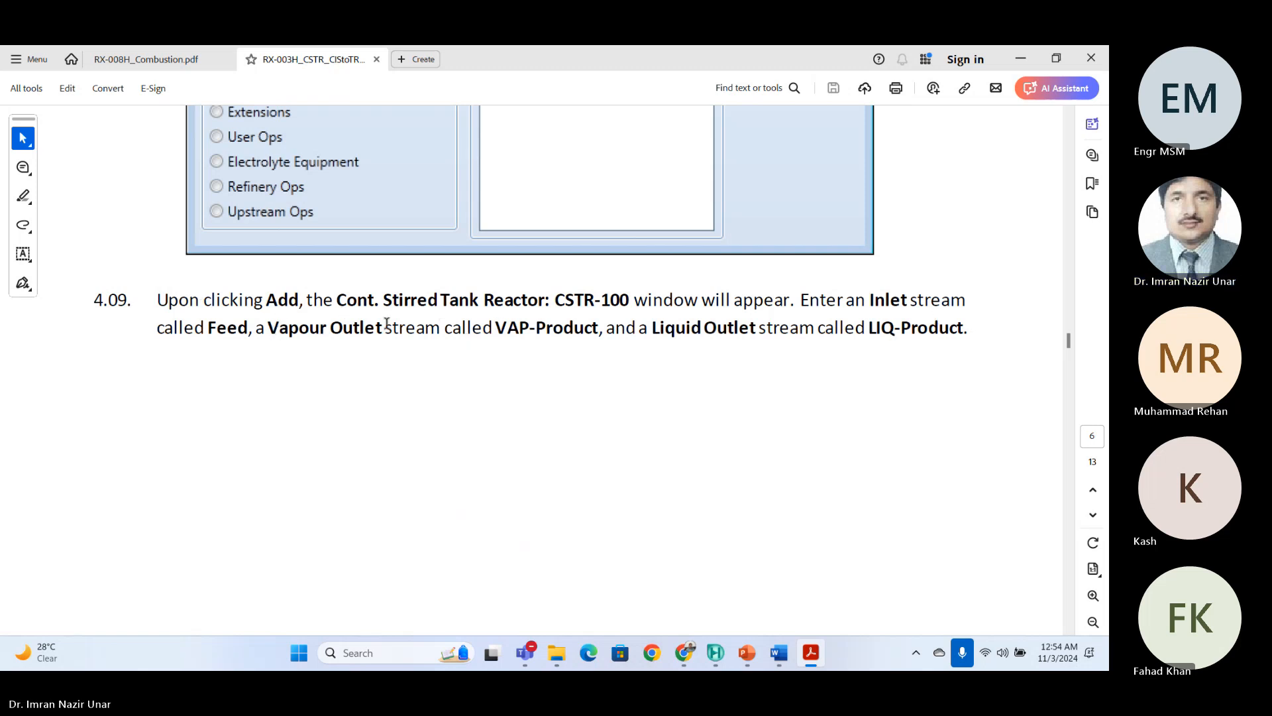
{"action": "scroll", "coordinate": [659, 338], "scroll_direction": "down", "scroll_amount": 10}
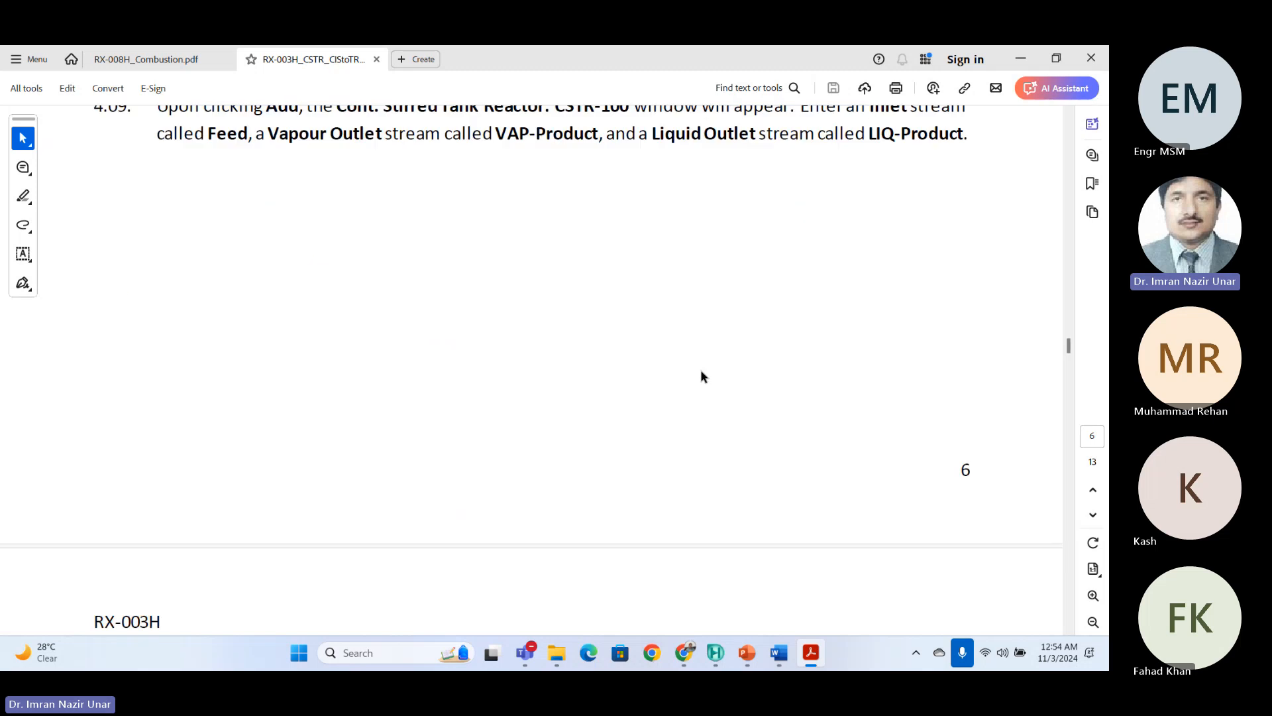
{"action": "key", "text": "alt+Tab"}
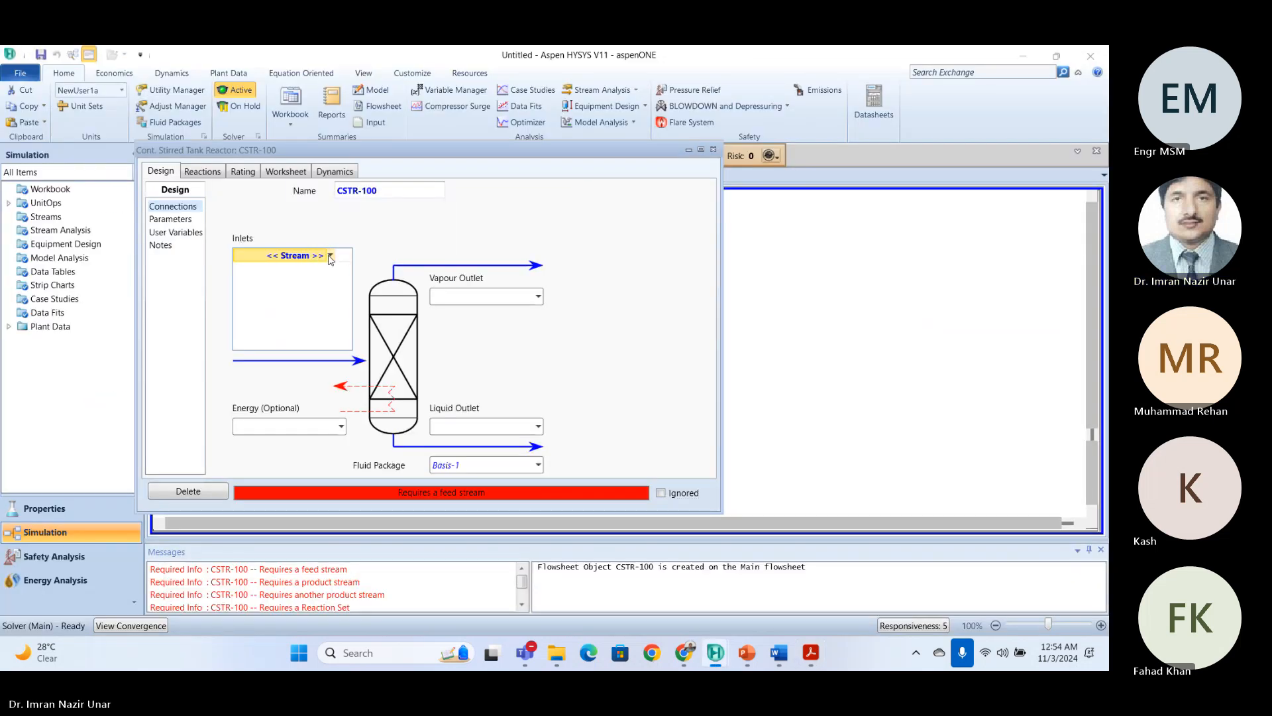
{"action": "type", "text": "Feed"}
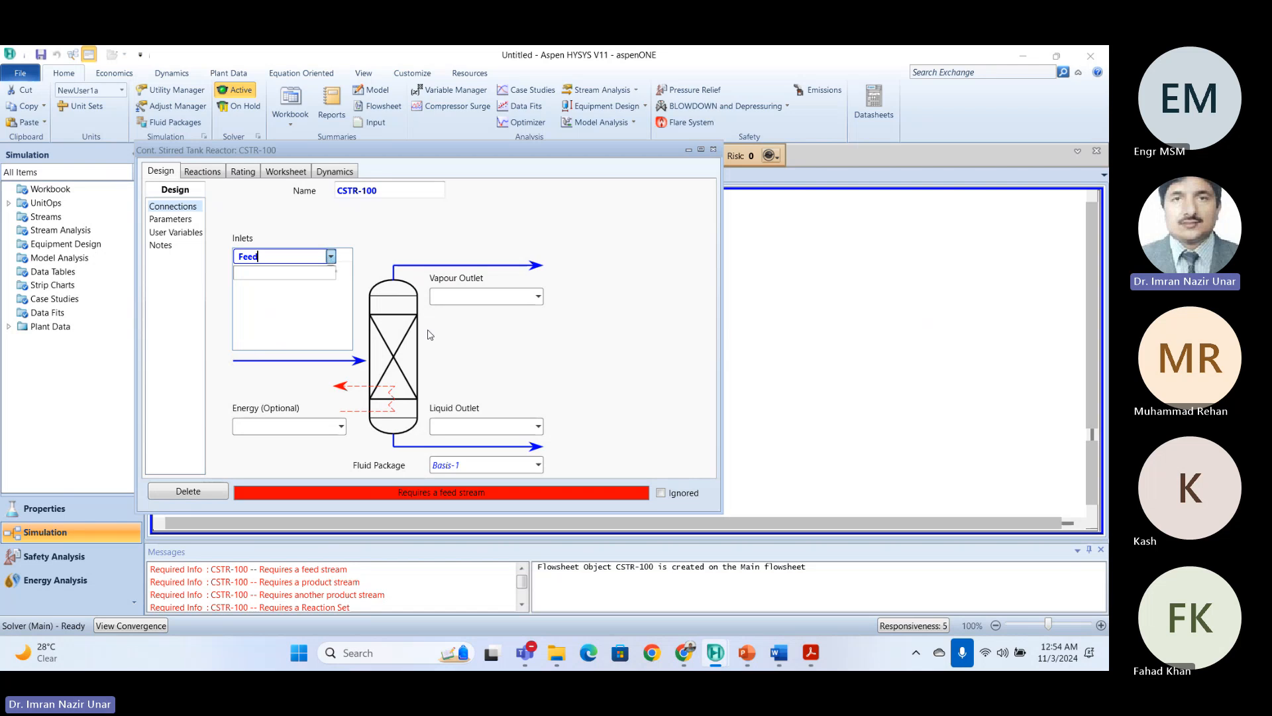
{"action": "key", "text": "Return"}
Connect a vapour outlet stream named Vap and a liquid outlet stream named Liq to CSTR-100.
{"action": "left_click", "coordinate": [457, 296]}
{"action": "type", "text": "Vap"}
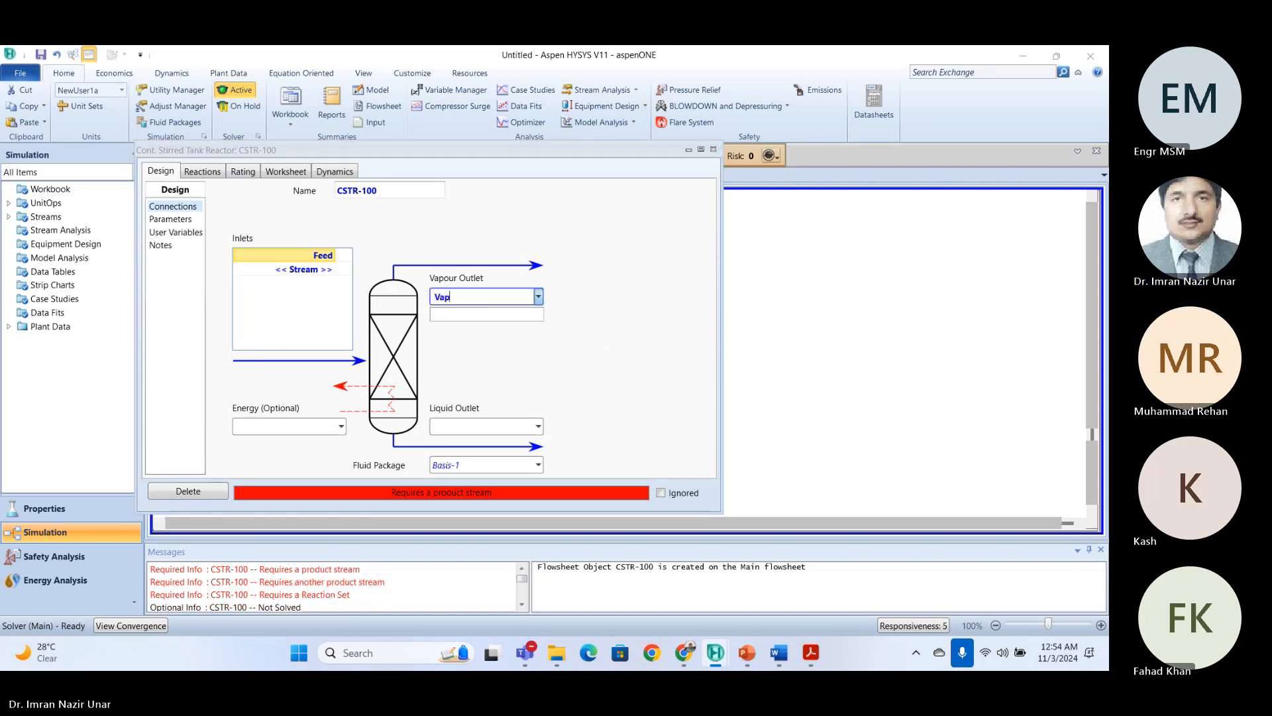
{"action": "key", "text": "Return"}
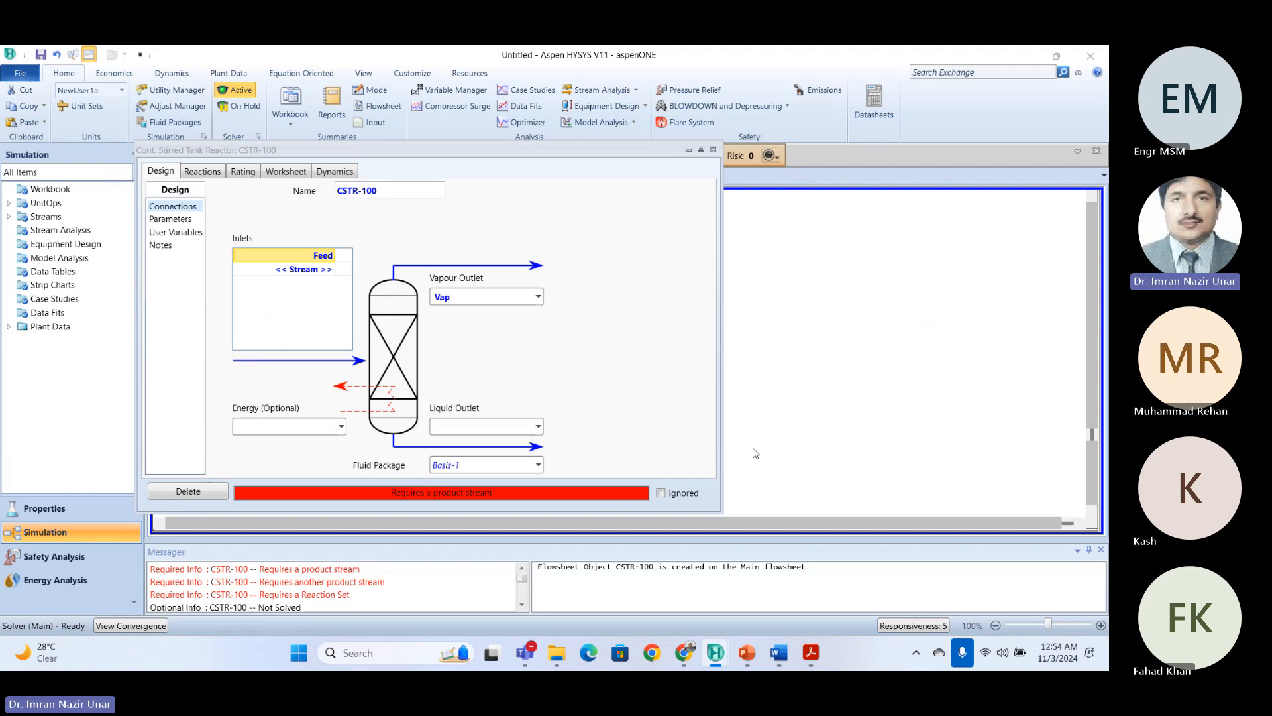
{"action": "type", "text": "Li=="}
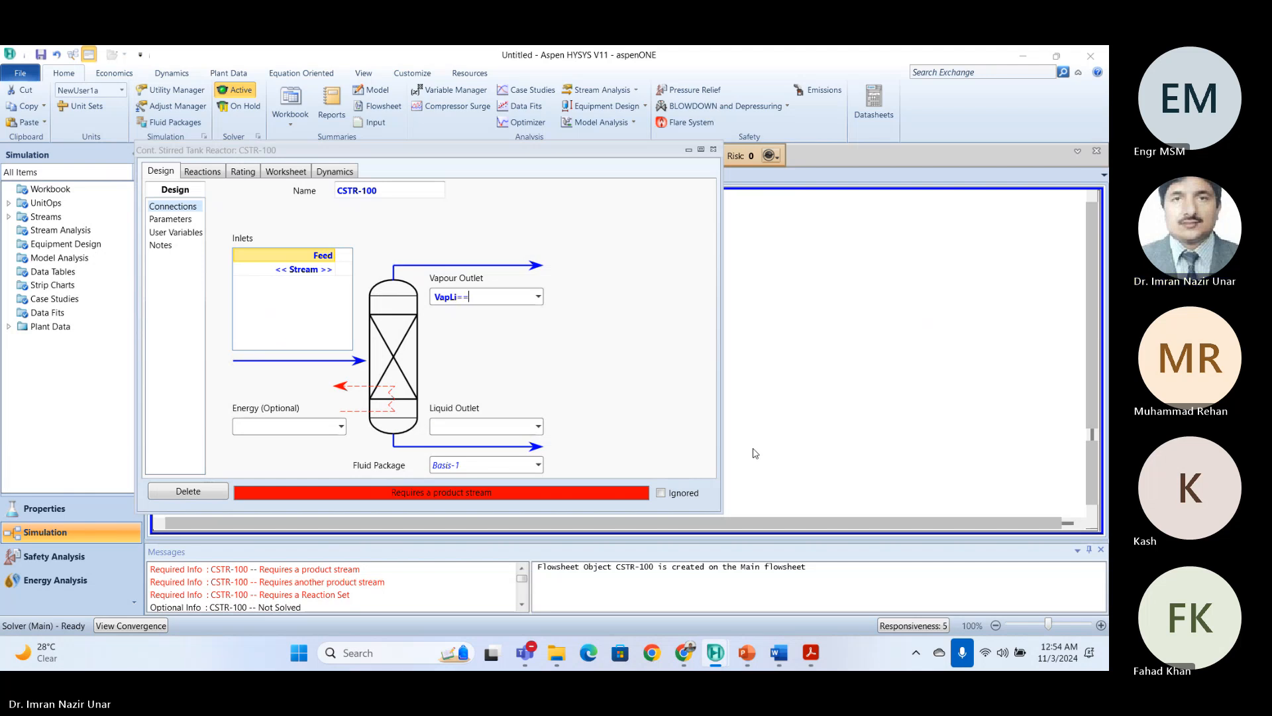
{"action": "key", "text": "BackSpace"}
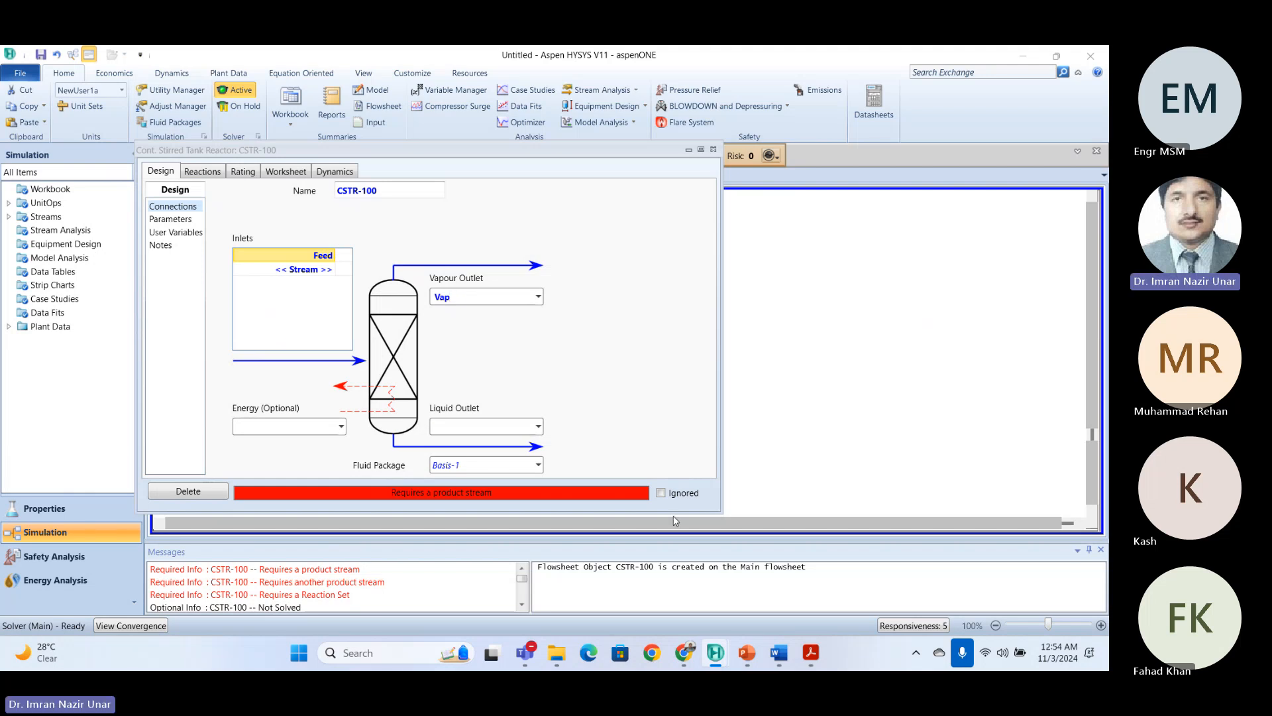
{"action": "left_click", "coordinate": [461, 424]}
{"action": "type", "text": "Li"}
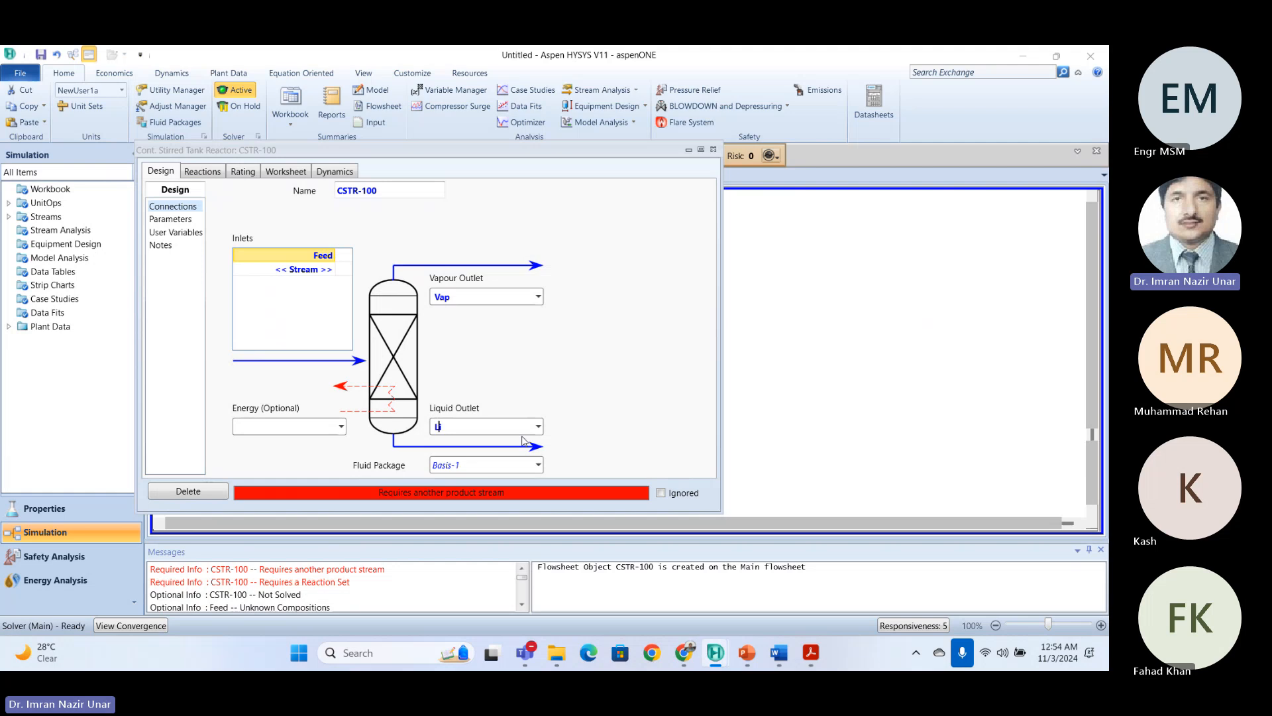
{"action": "type", "text": "q"}
{"action": "key", "text": "Return"}
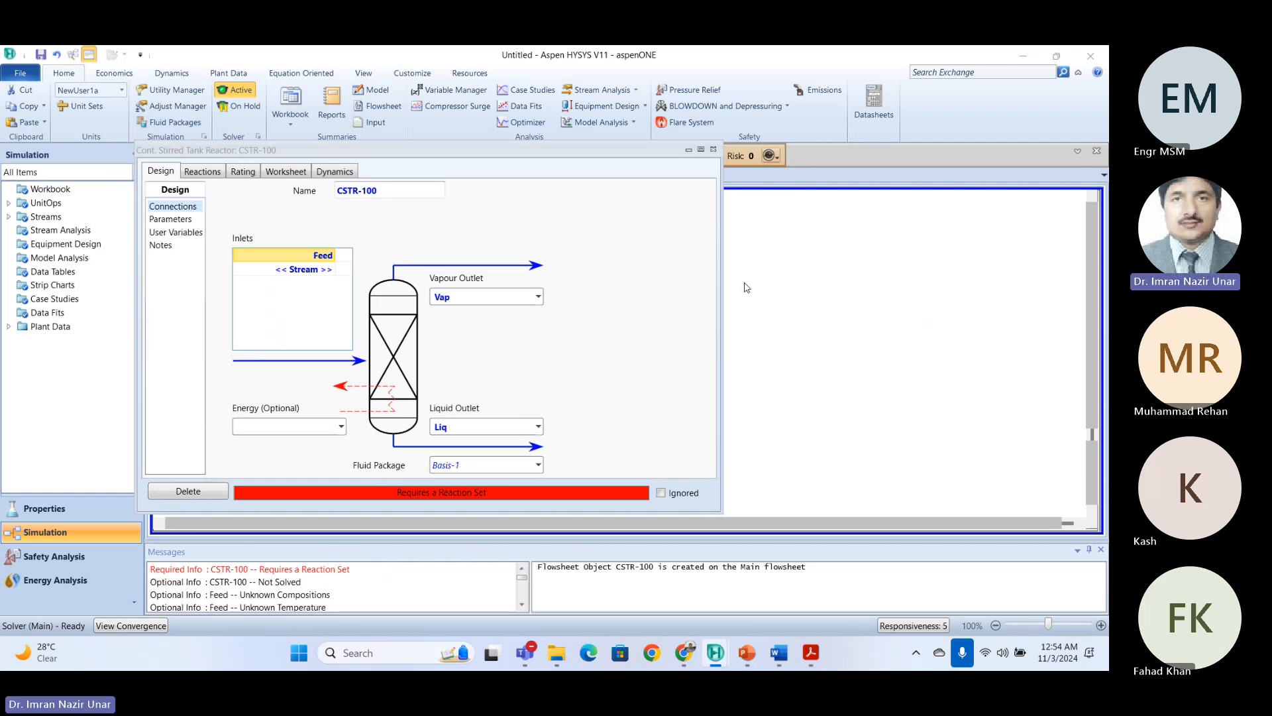
Check the lesson's reaction instruction and select Set-1 as the reaction set of CSTR-100.
{"action": "key", "text": "alt+Tab"}
{"action": "scroll", "coordinate": [755, 277], "scroll_direction": "down", "scroll_amount": 5}
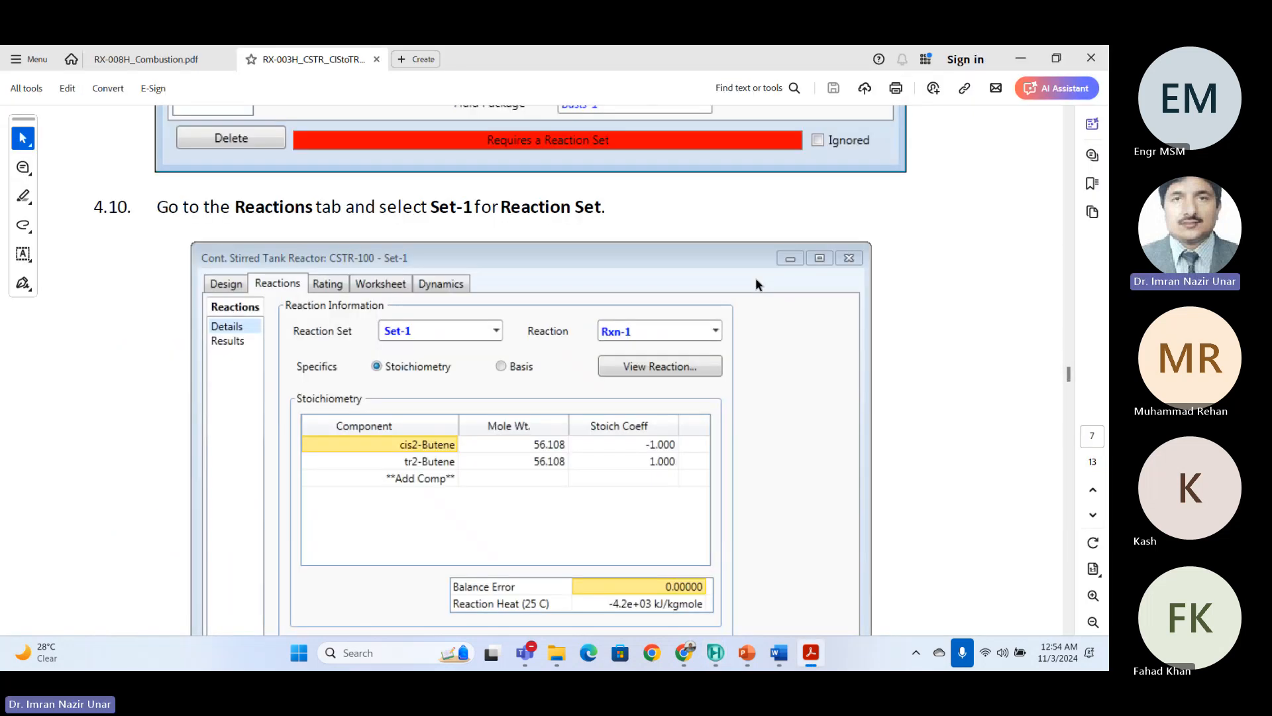
{"action": "key", "text": "alt+Tab"}
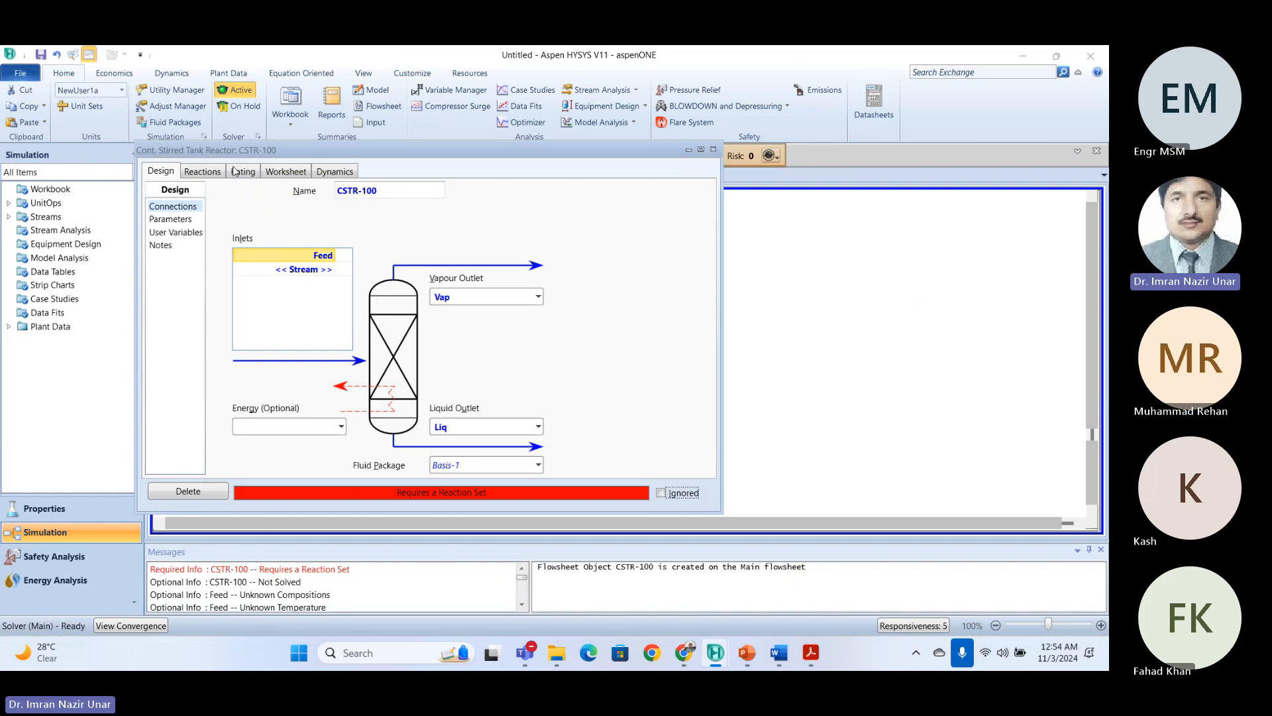
{"action": "left_click", "coordinate": [204, 174]}
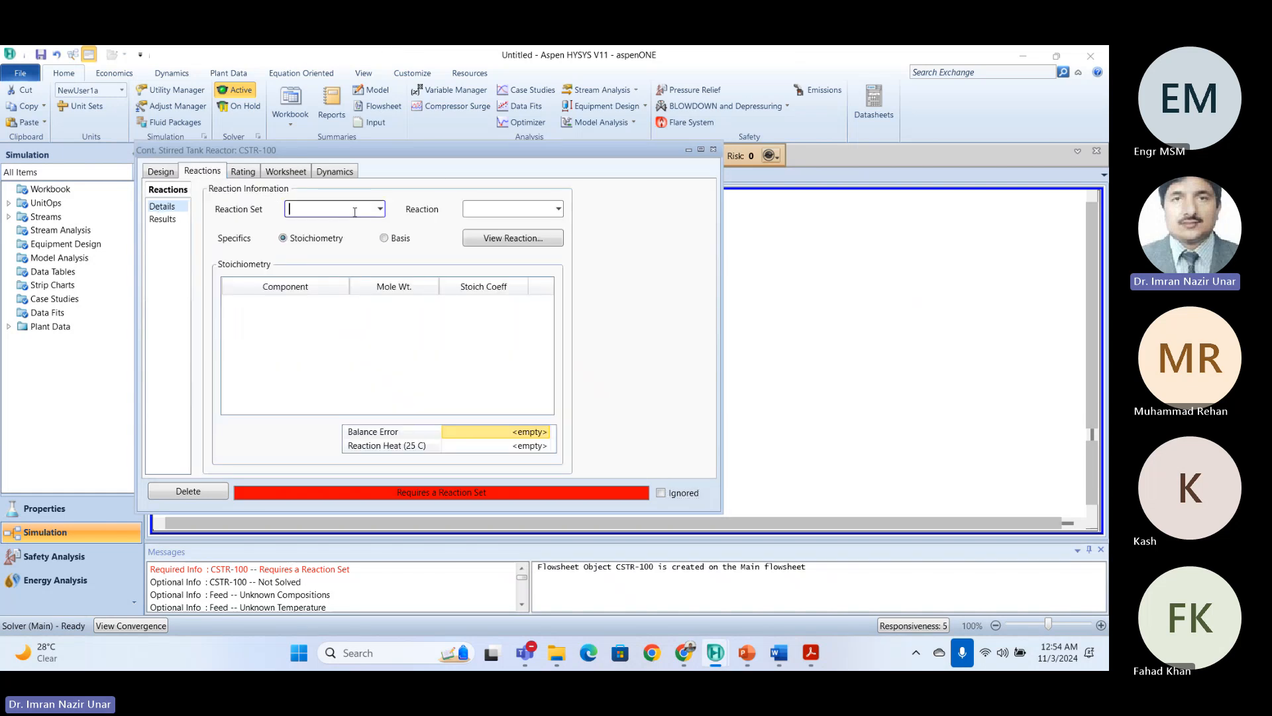
{"action": "left_click", "coordinate": [381, 209]}
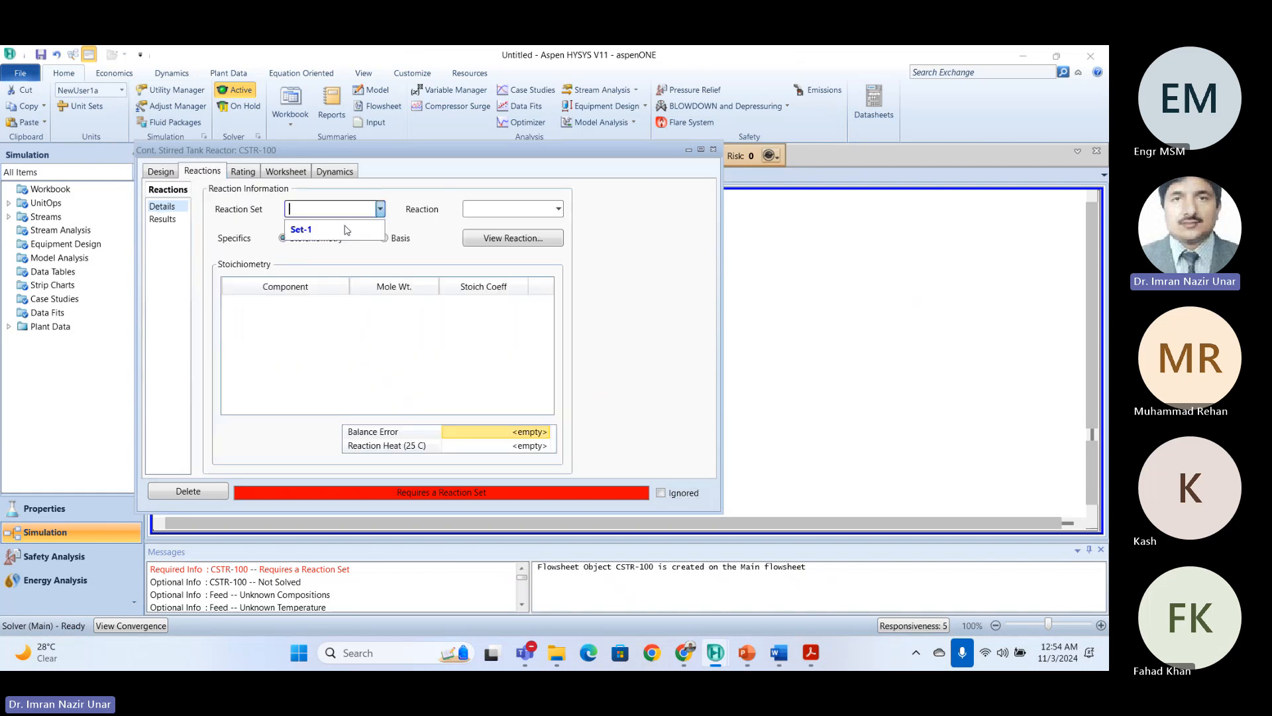
{"action": "left_click", "coordinate": [302, 228]}
Check the lesson's feed stream specifications and set the Feed temperature to 25 °C in the CSTR-100 worksheet.
{"action": "key", "text": "alt+Tab"}
{"action": "scroll", "coordinate": [526, 300], "scroll_direction": "down", "scroll_amount": 10}
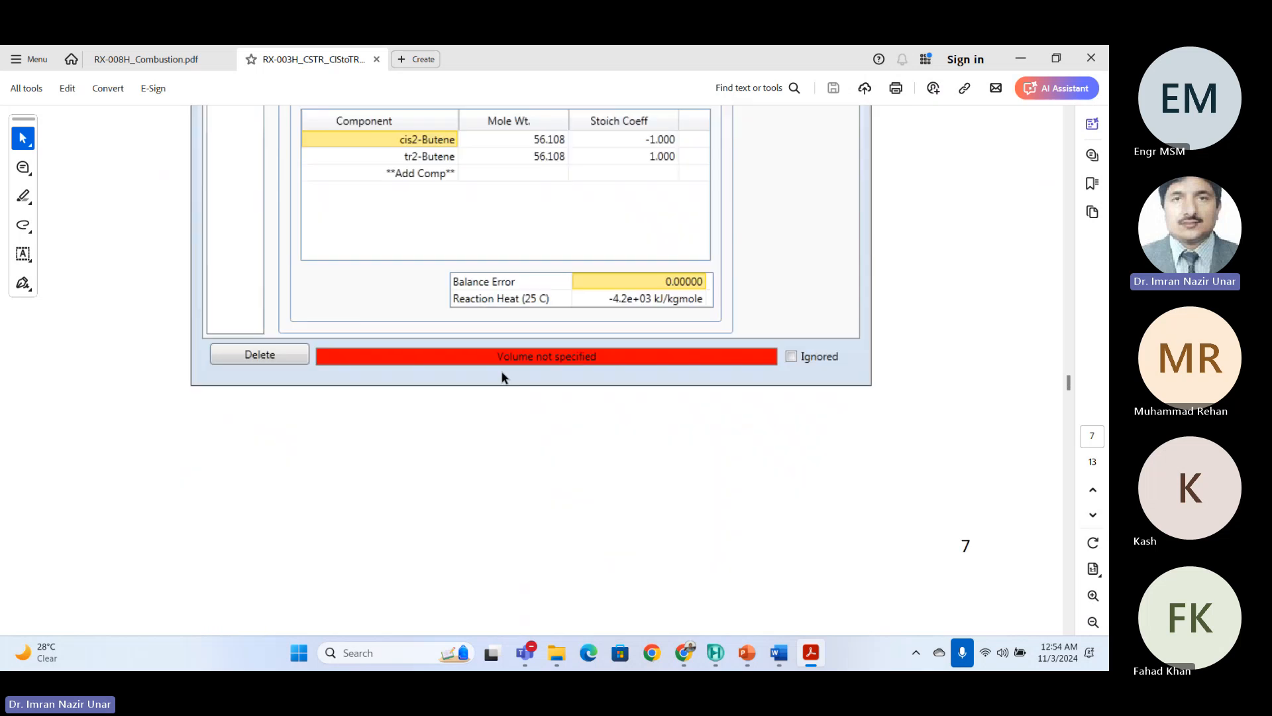
{"action": "scroll", "coordinate": [433, 429], "scroll_direction": "down", "scroll_amount": 2}
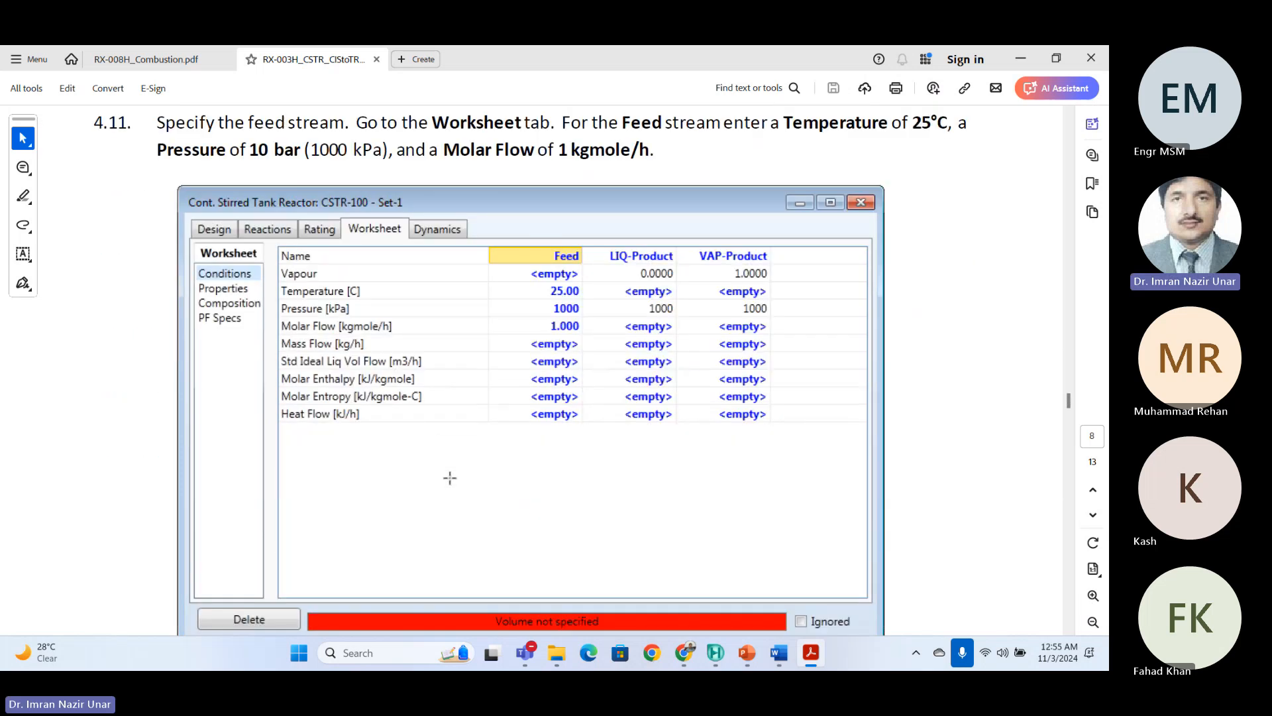
{"action": "key", "text": "alt+Tab"}
{"action": "left_click", "coordinate": [286, 171]}
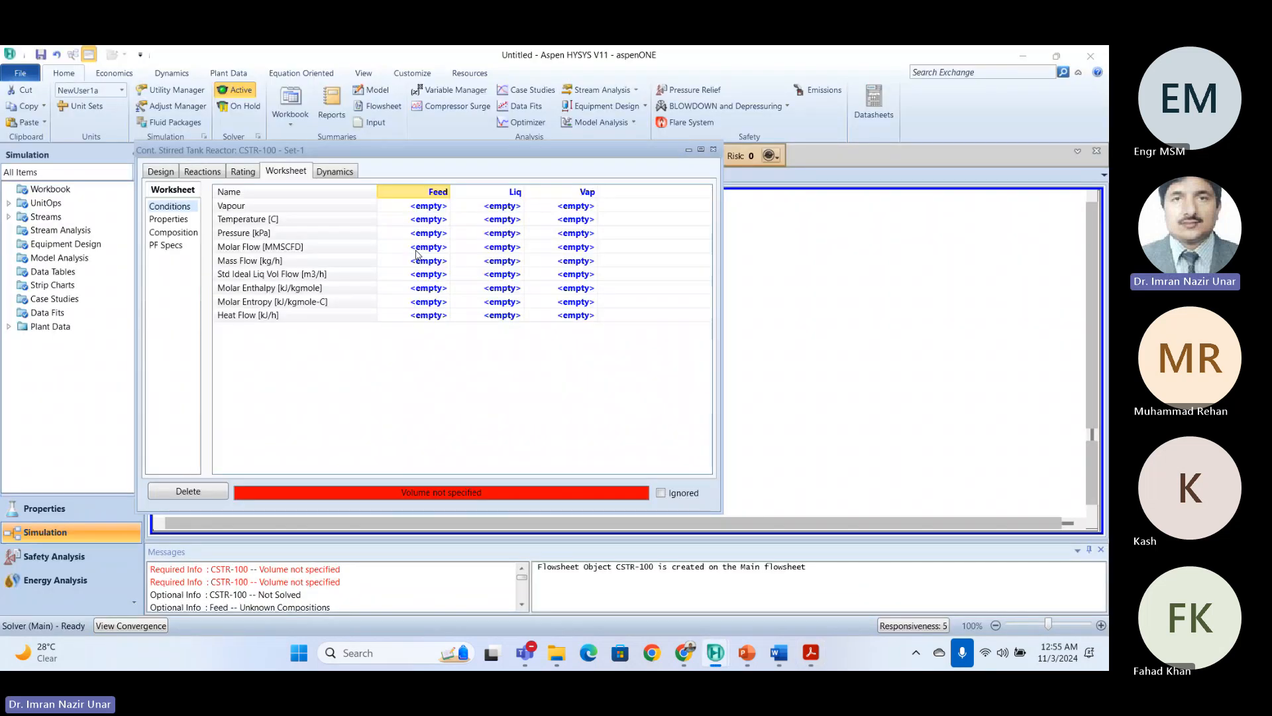
{"action": "key", "text": "alt+Tab"}
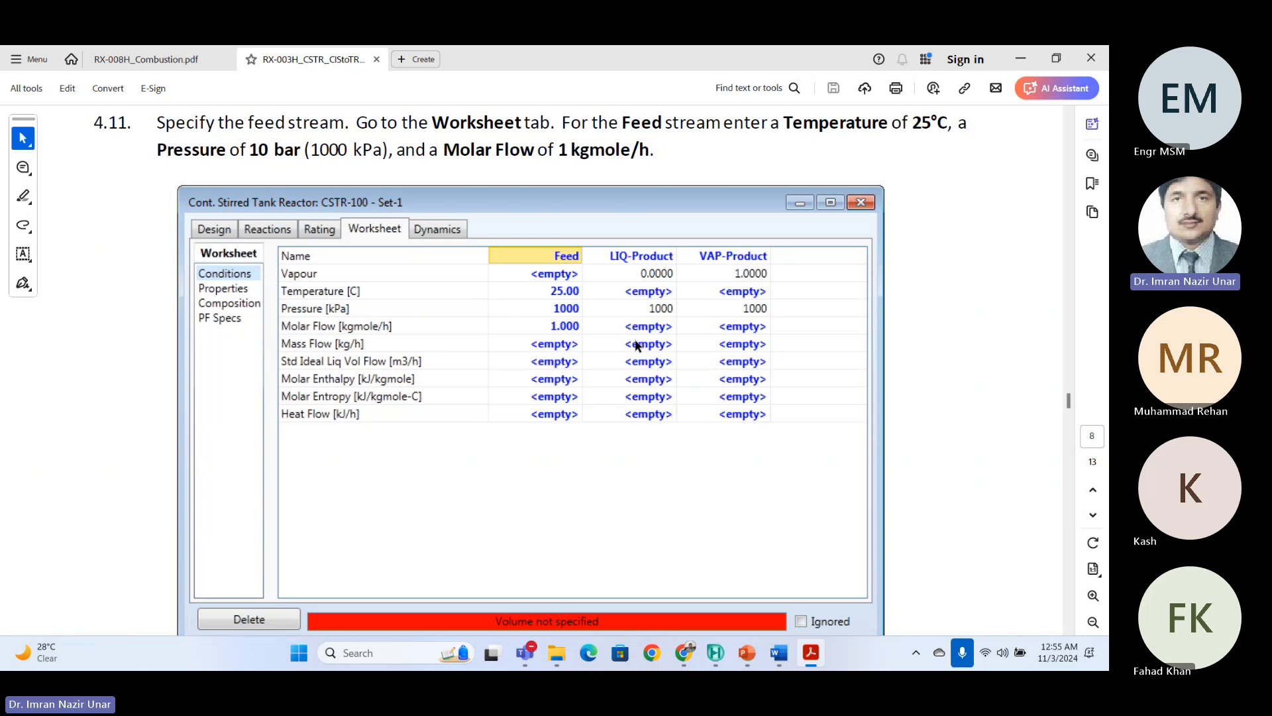
{"action": "key", "text": "alt+Tab"}
{"action": "left_click", "coordinate": [448, 222]}
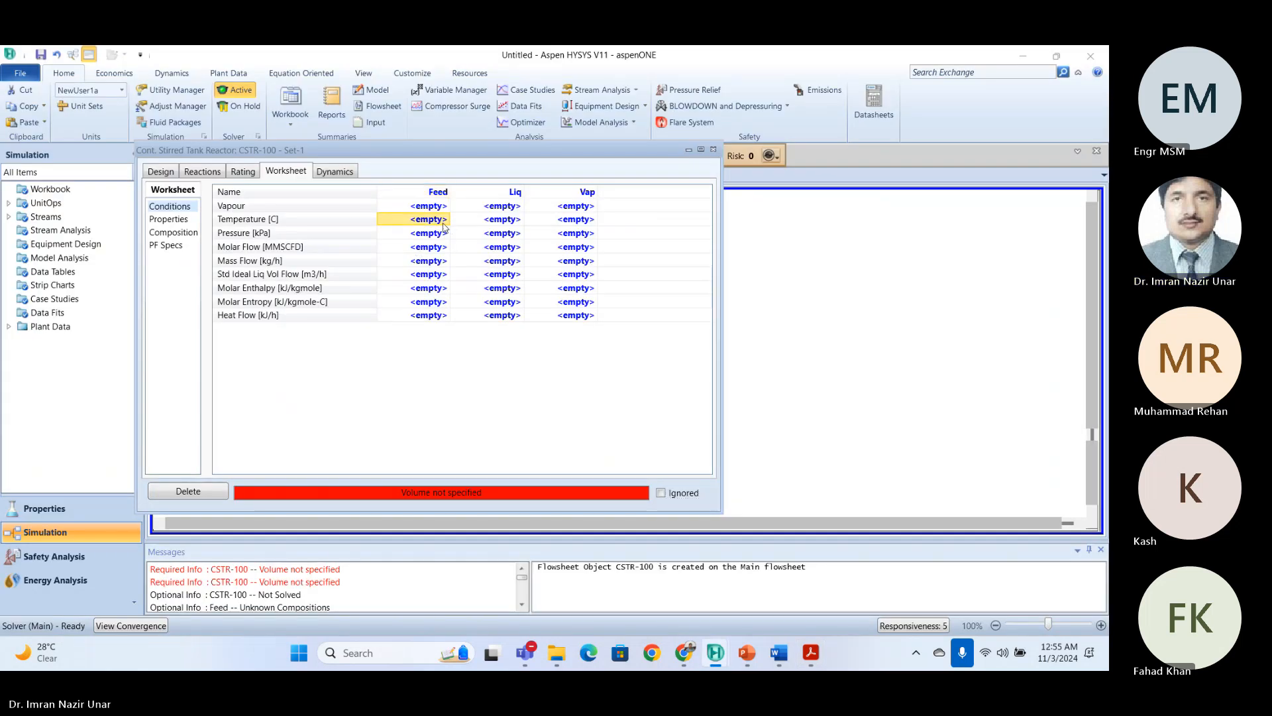
{"action": "type", "text": "25"}
{"action": "key", "text": "Return"}
Check the lesson's feed pressure and set the Feed stream's pressure to 1000 kPa.
{"action": "key", "text": "alt+Tab"}
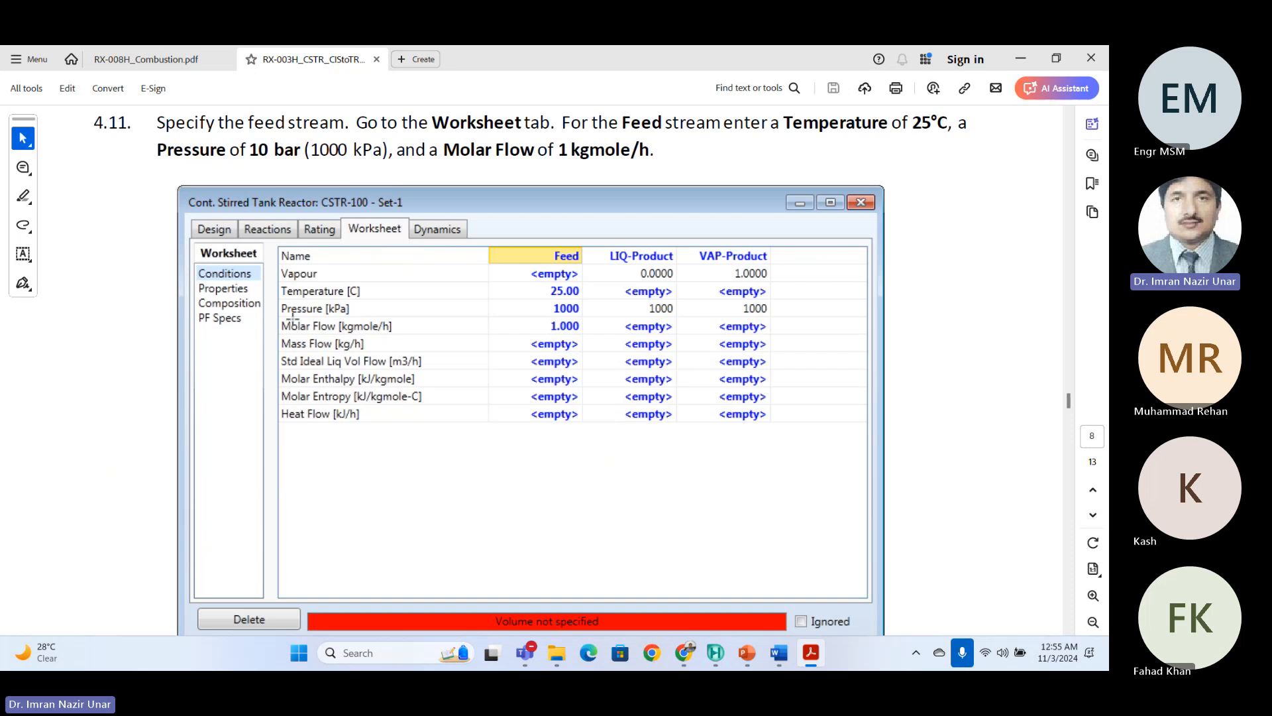
{"action": "key", "text": "alt+Tab"}
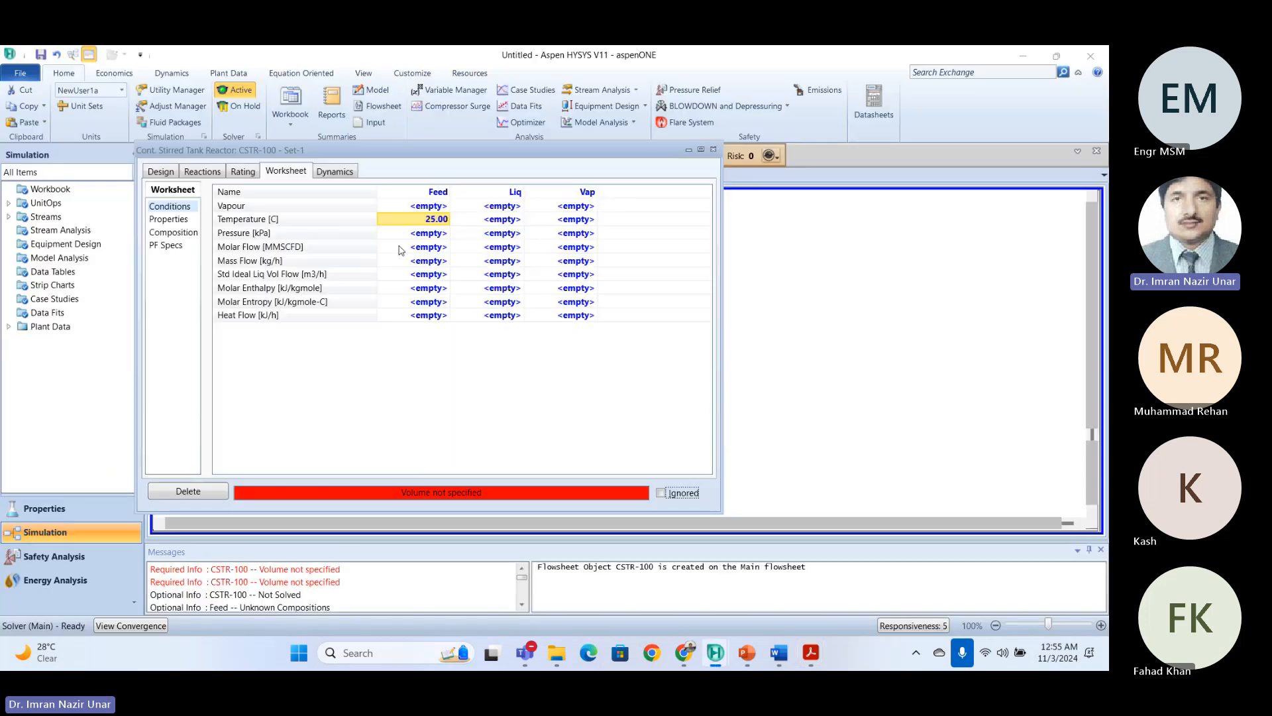
{"action": "left_click", "coordinate": [421, 233]}
{"action": "type", "text": "1000"}
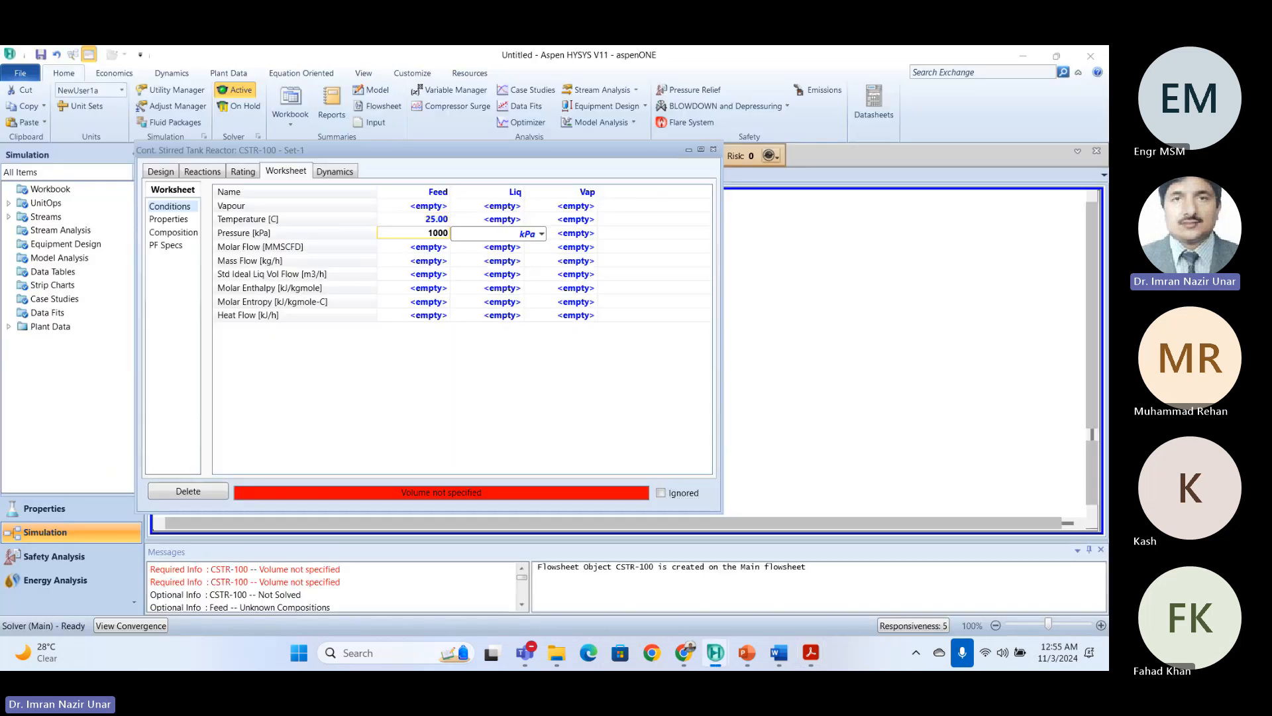
{"action": "key", "text": "Return"}
Compare the flow units with the lesson and switch the simulation's unit set to SI.
{"action": "key", "text": "alt+Tab"}
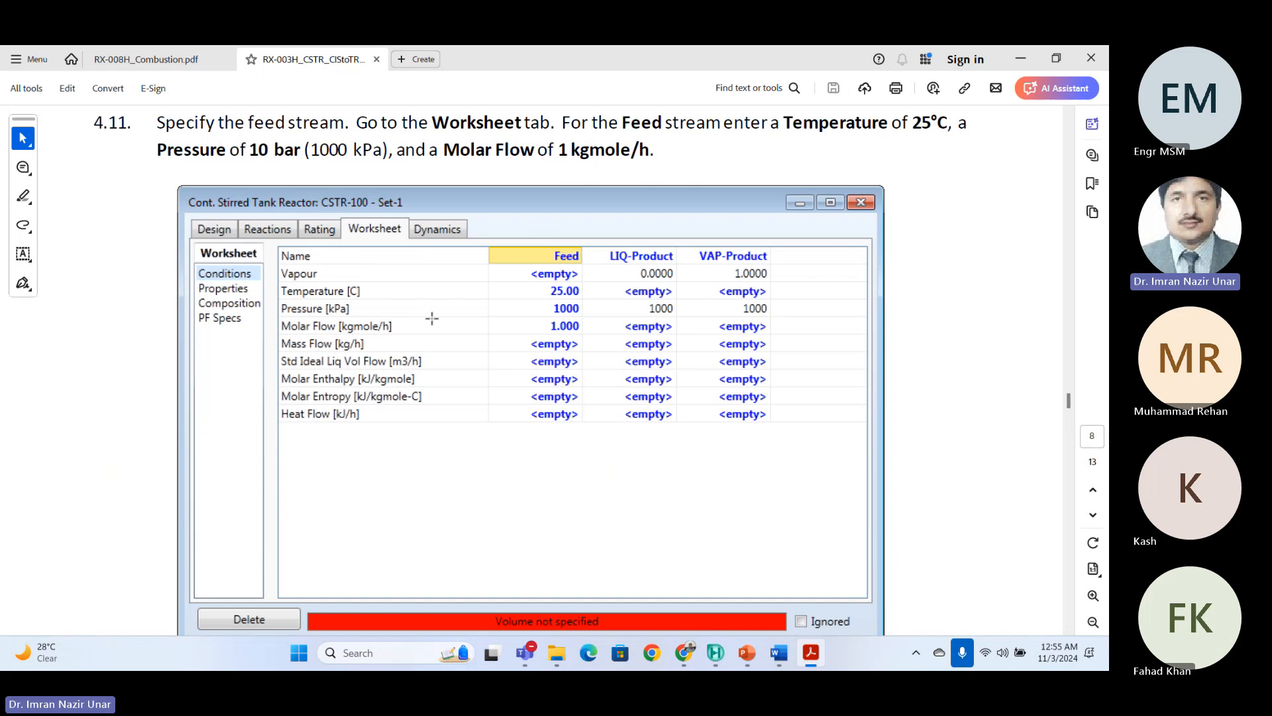
{"action": "key", "text": "alt+Tab"}
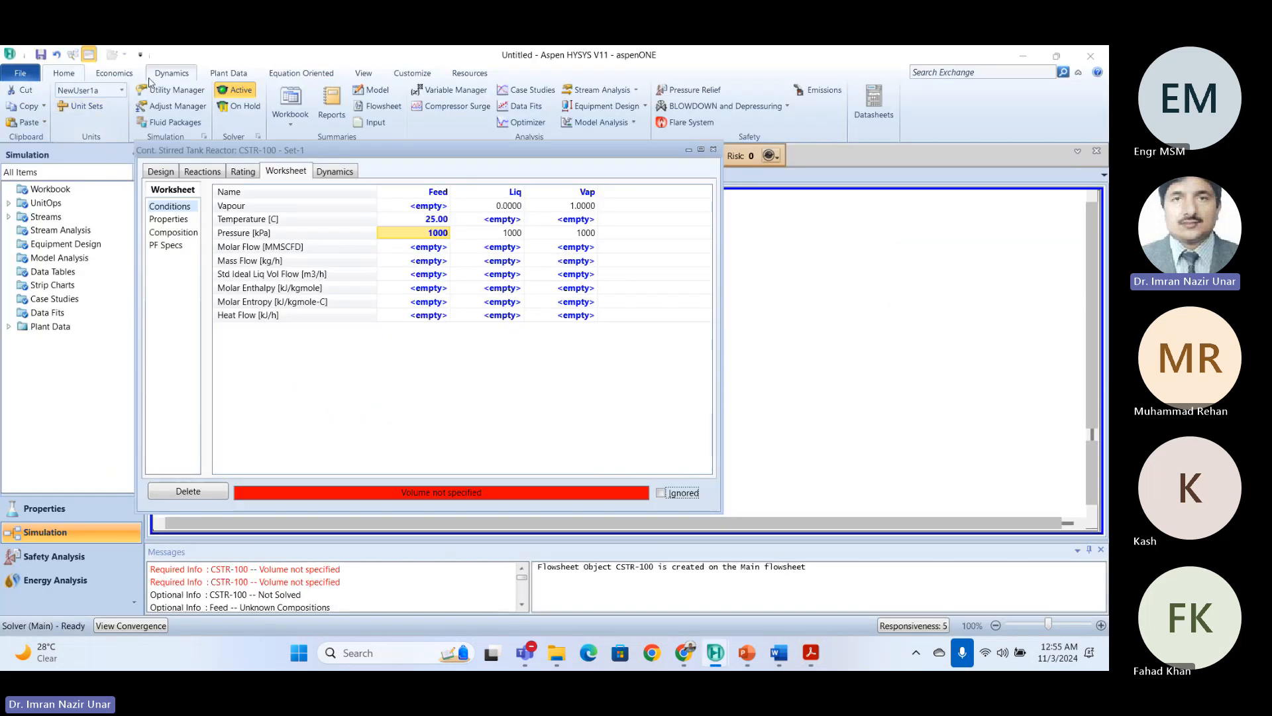
{"action": "left_click", "coordinate": [122, 90]}
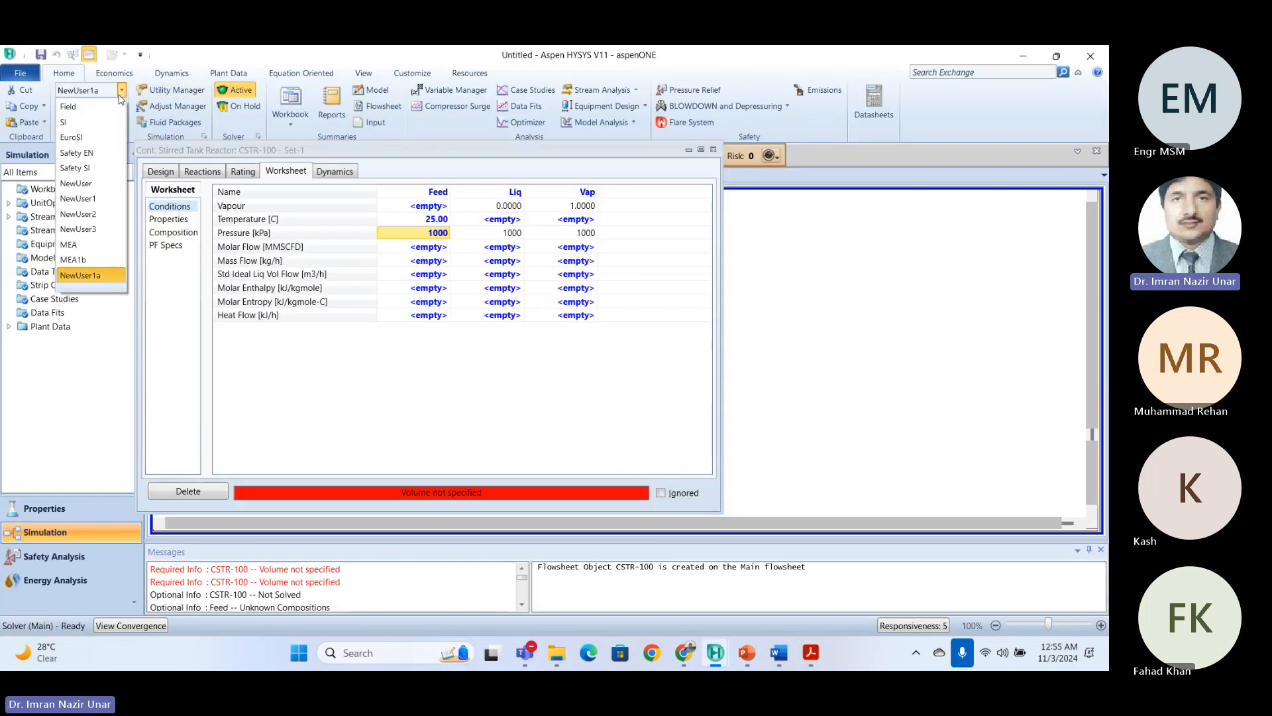
{"action": "left_click", "coordinate": [87, 124]}
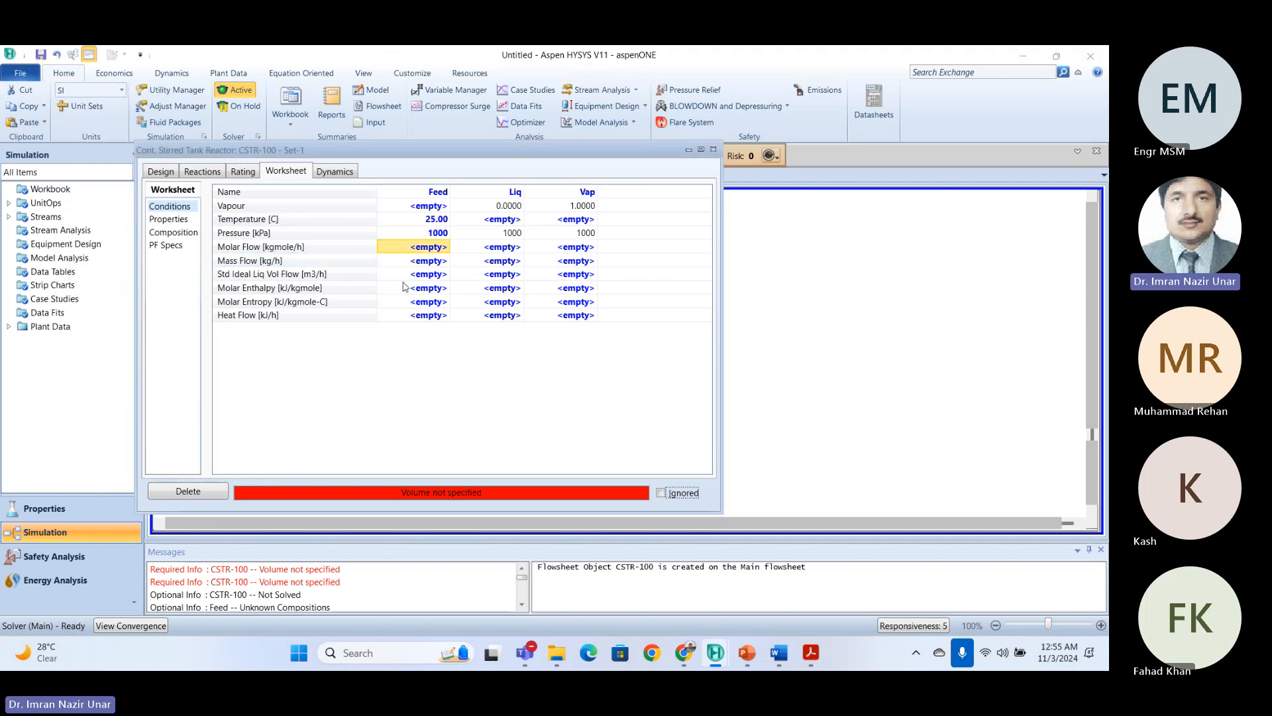
Check the lesson's flow value and set the Feed stream's molar flow to 1 kgmole/h.
{"action": "key", "text": "alt+Tab"}
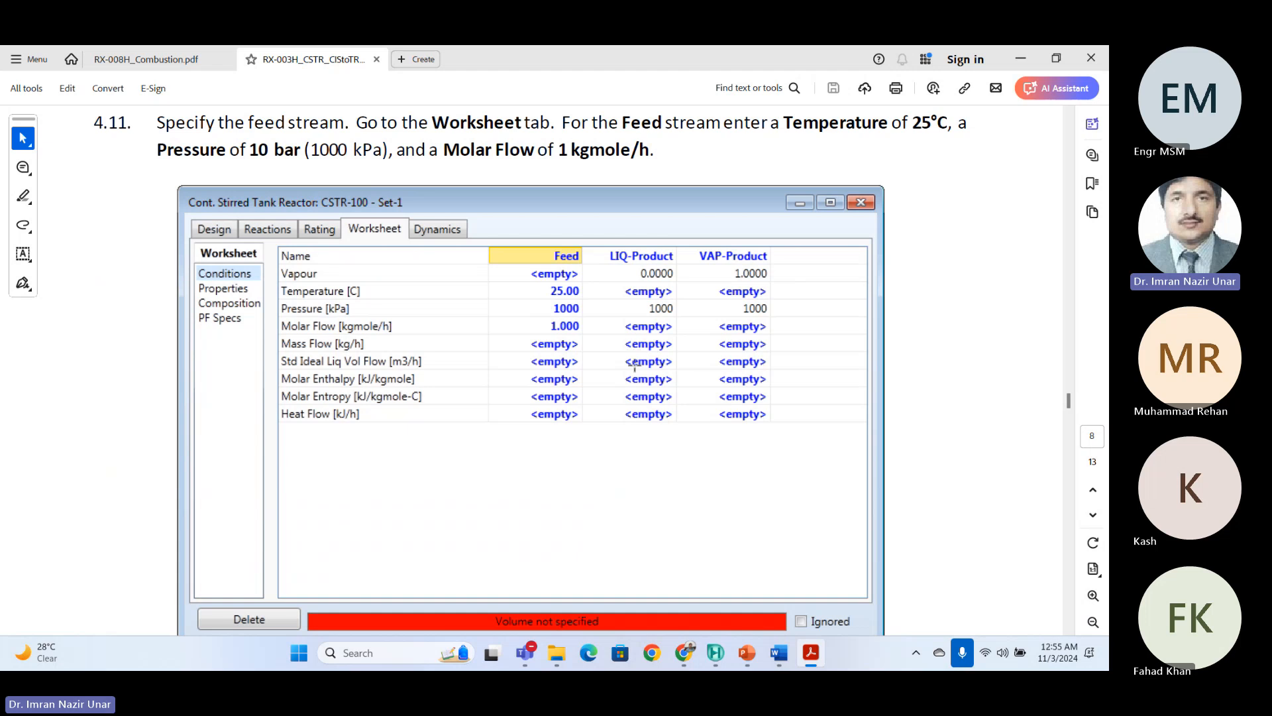
{"action": "key", "text": "alt+Tab"}
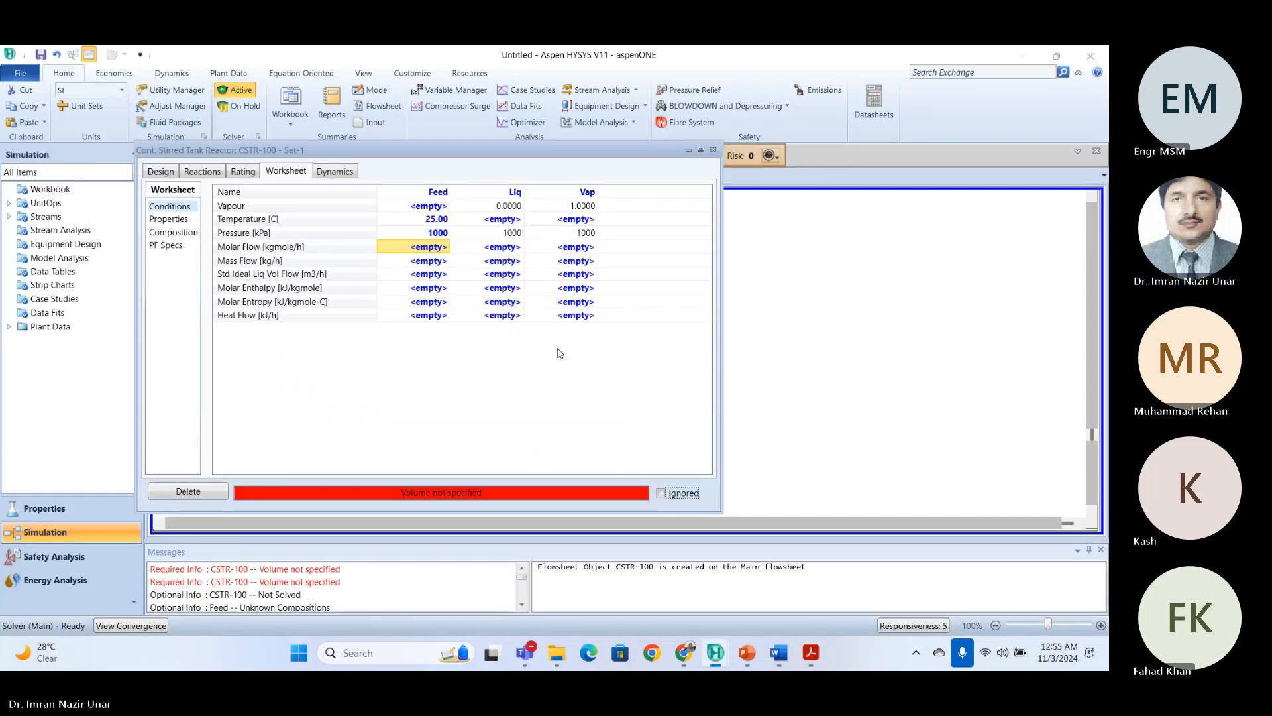
{"action": "left_click", "coordinate": [460, 289]}
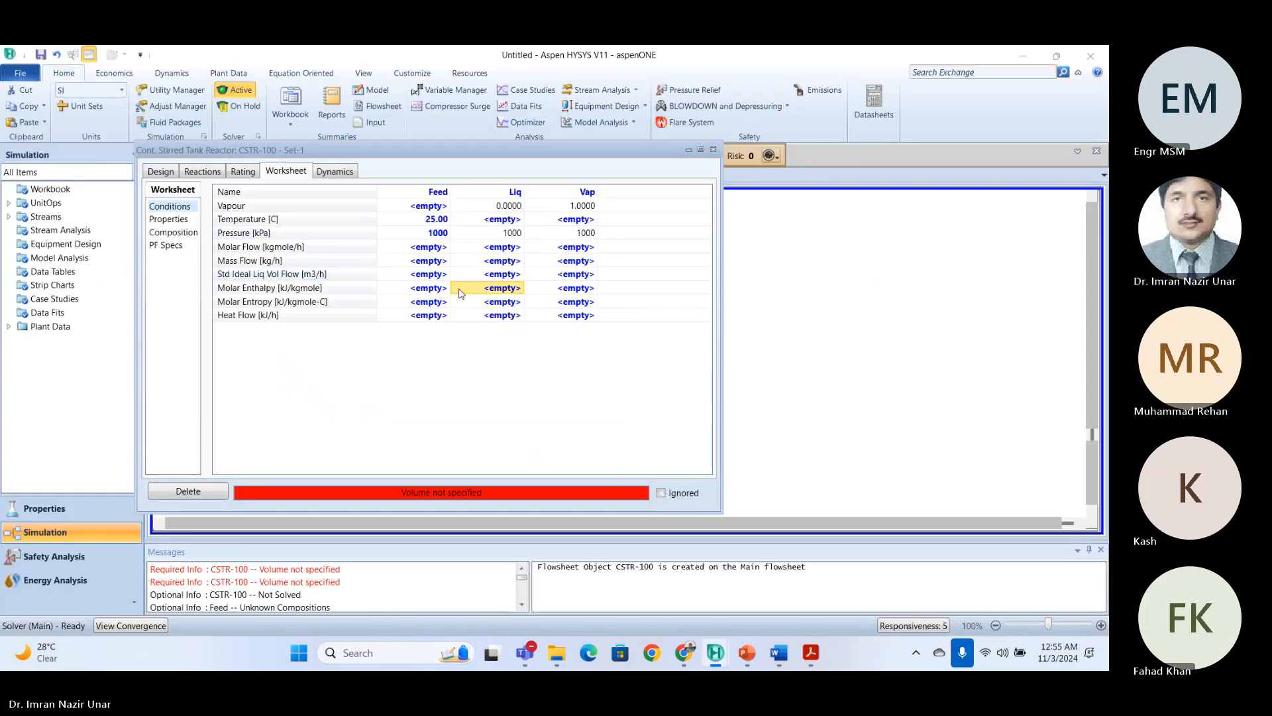
{"action": "left_click", "coordinate": [425, 250]}
{"action": "type", "text": "1"}
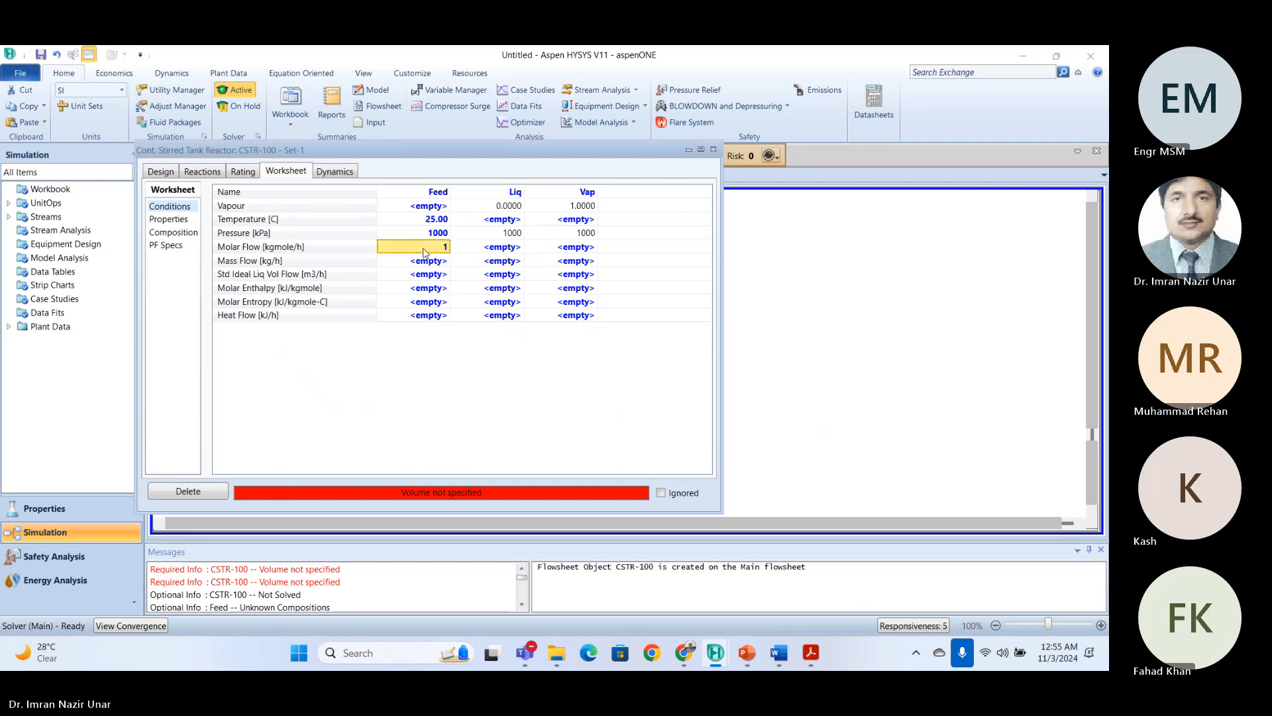
{"action": "key", "text": "Return"}
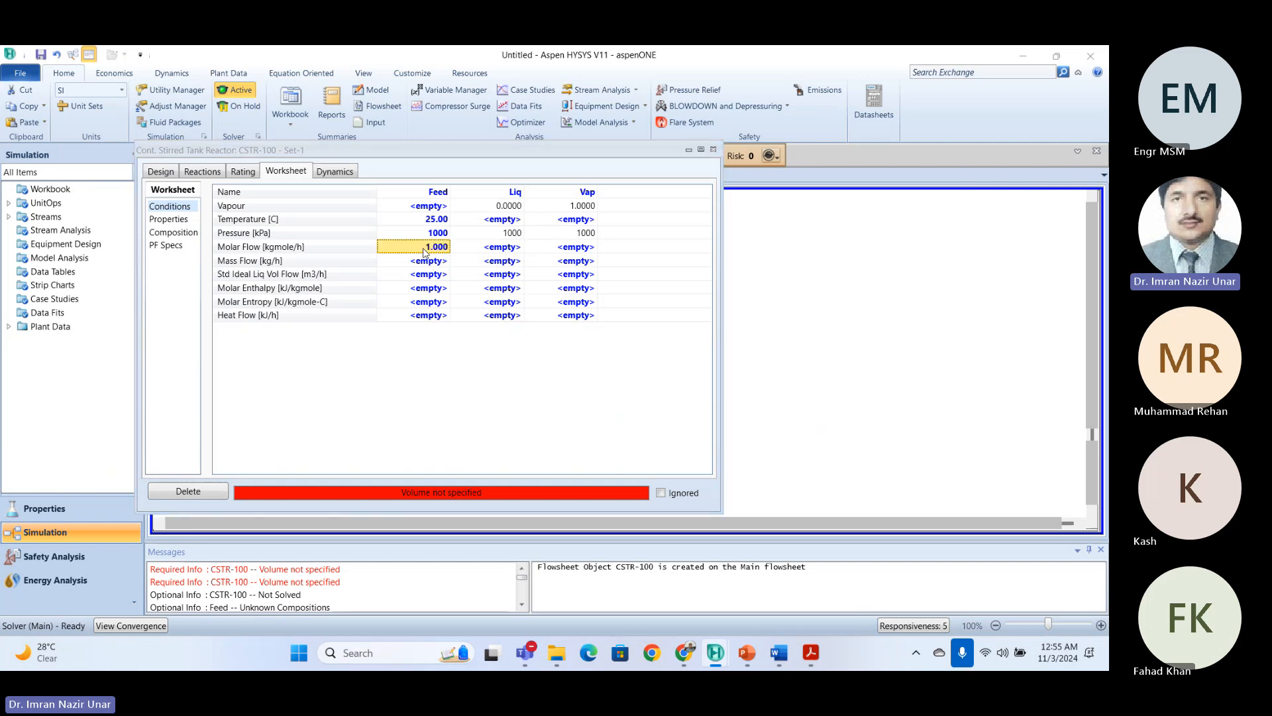
Check the lesson's composition instruction, set the Feed mole fraction of cis2-Butene to 1 and accept the composition.
{"action": "left_click", "coordinate": [159, 233]}
{"action": "left_click", "coordinate": [369, 223]}
{"action": "left_click", "coordinate": [416, 215]}
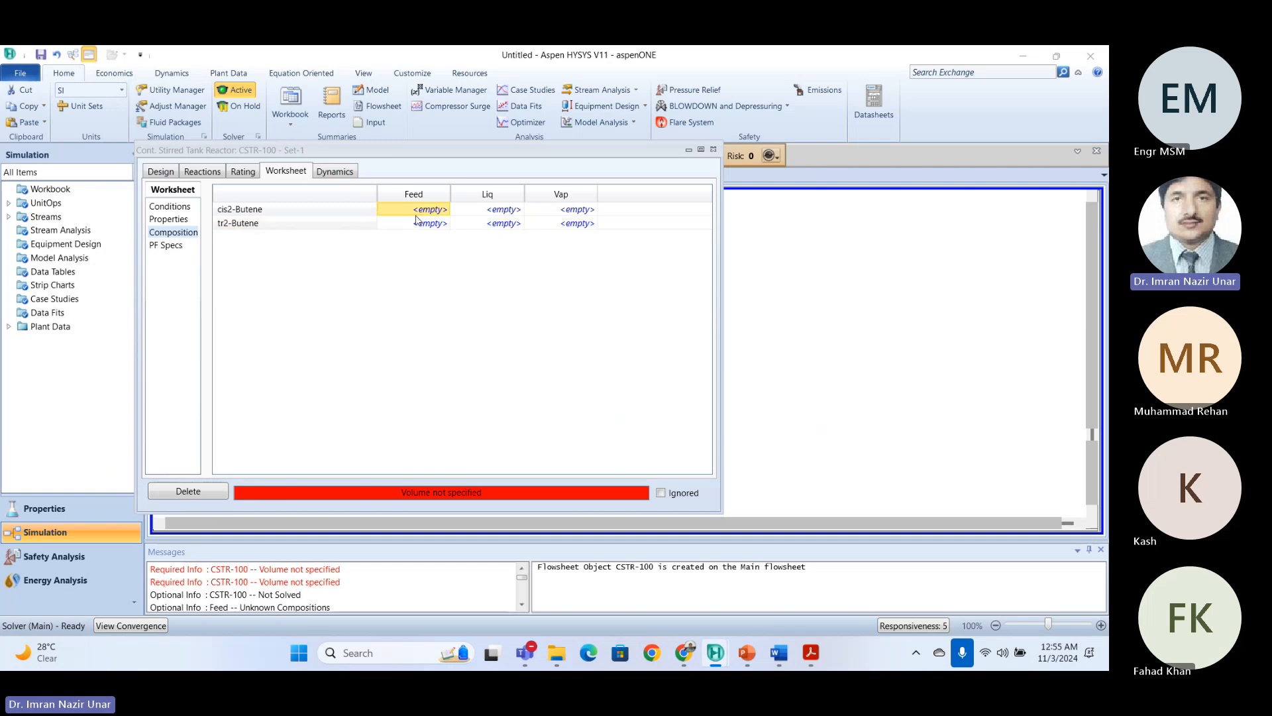
{"action": "left_click", "coordinate": [419, 215]}
{"action": "key", "text": "alt+Tab"}
{"action": "scroll", "coordinate": [675, 409], "scroll_direction": "down", "scroll_amount": 10}
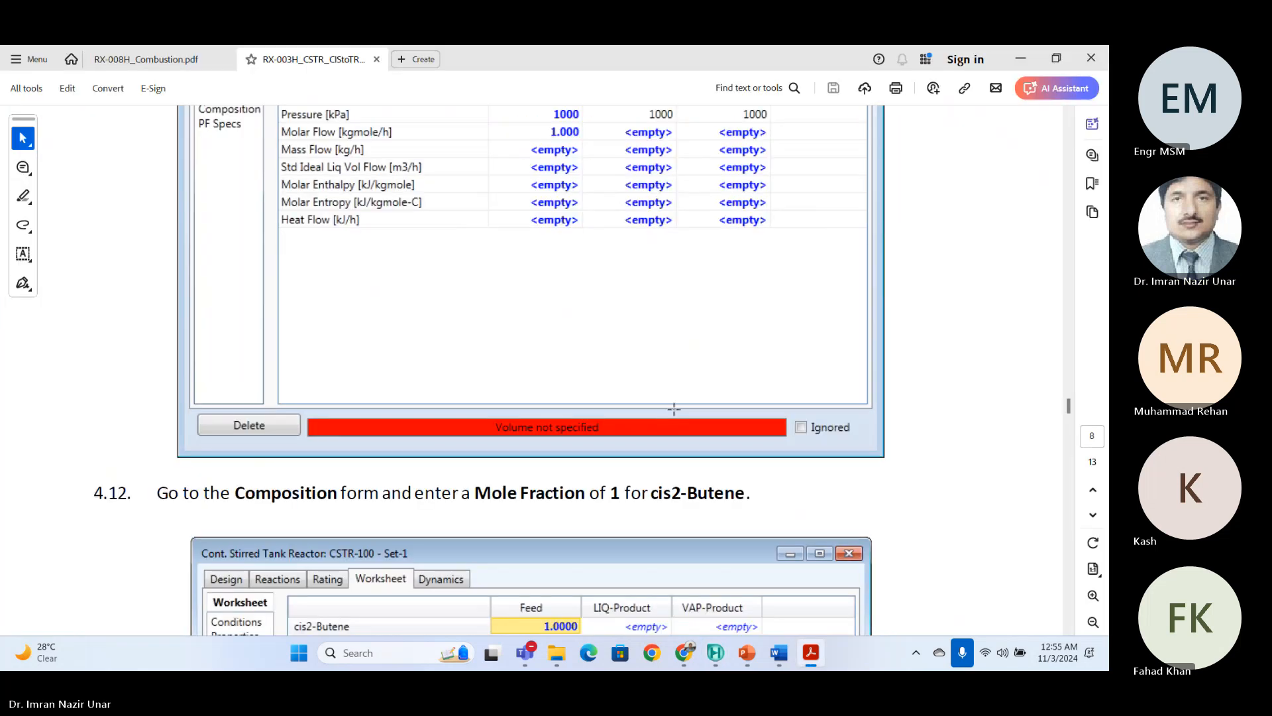
{"action": "key", "text": "alt+Tab"}
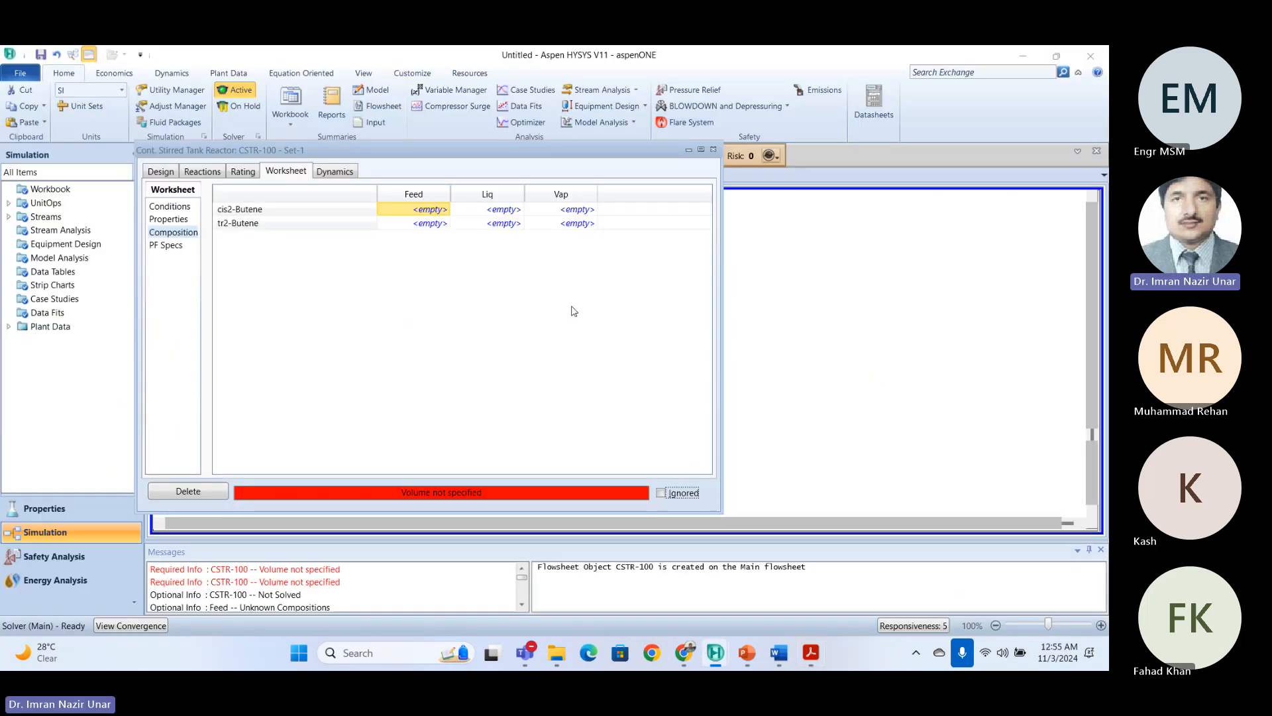
{"action": "left_click", "coordinate": [430, 225]}
{"action": "left_click", "coordinate": [427, 210]}
{"action": "type", "text": "1"}
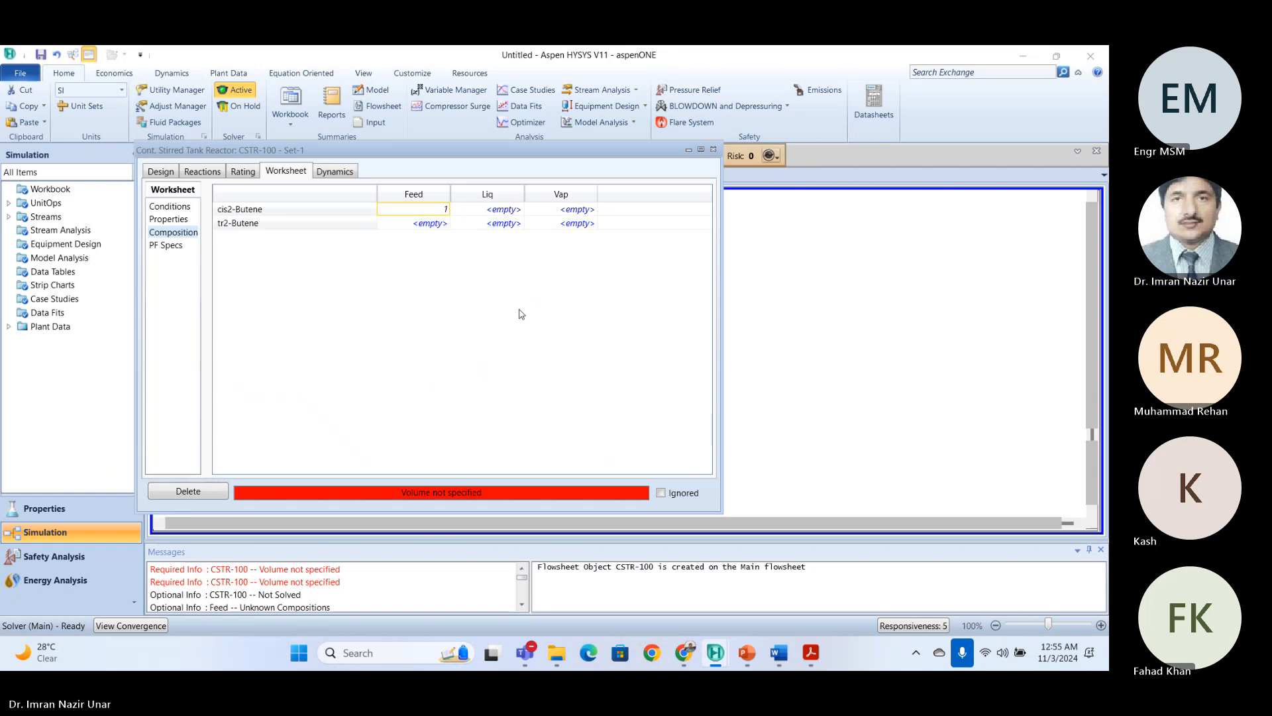
{"action": "key", "text": "Return"}
{"action": "left_click", "coordinate": [675, 489]}
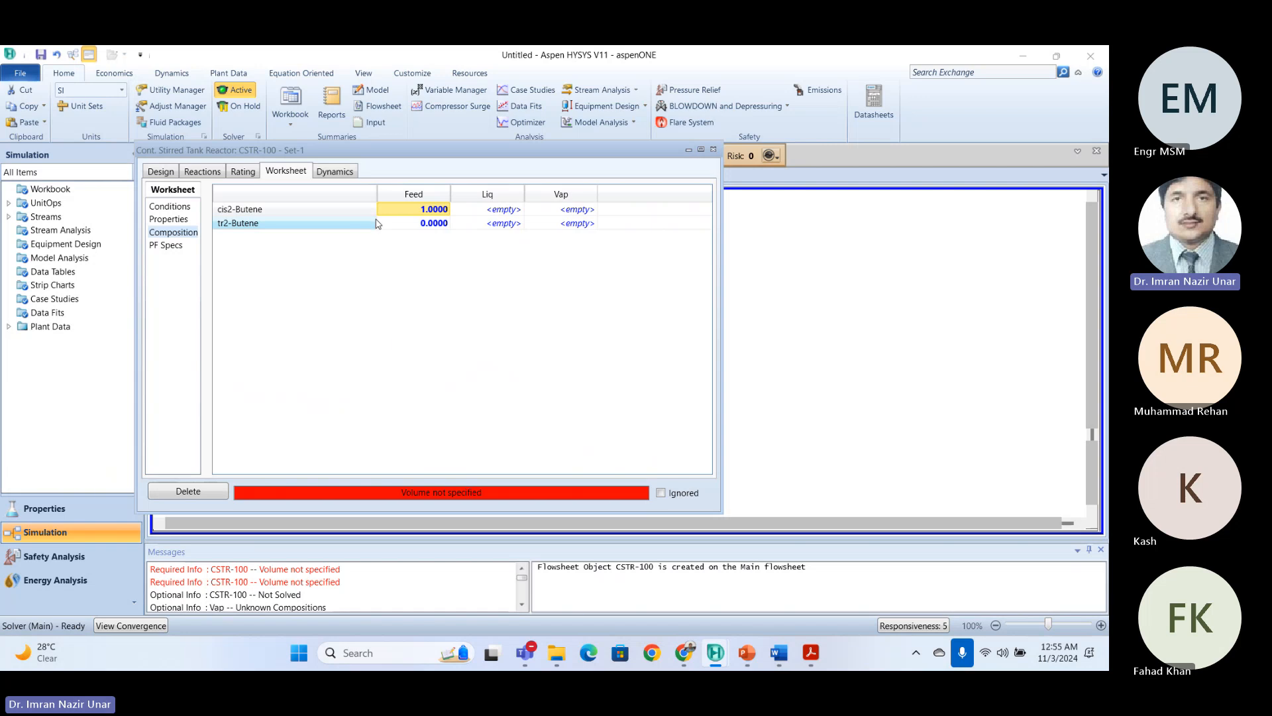
Read lesson step 4.13 on the reactor volume and liquid volume percentage, then return to the simulation.
{"action": "key", "text": "alt+Tab"}
{"action": "scroll", "coordinate": [475, 358], "scroll_direction": "down", "scroll_amount": 10}
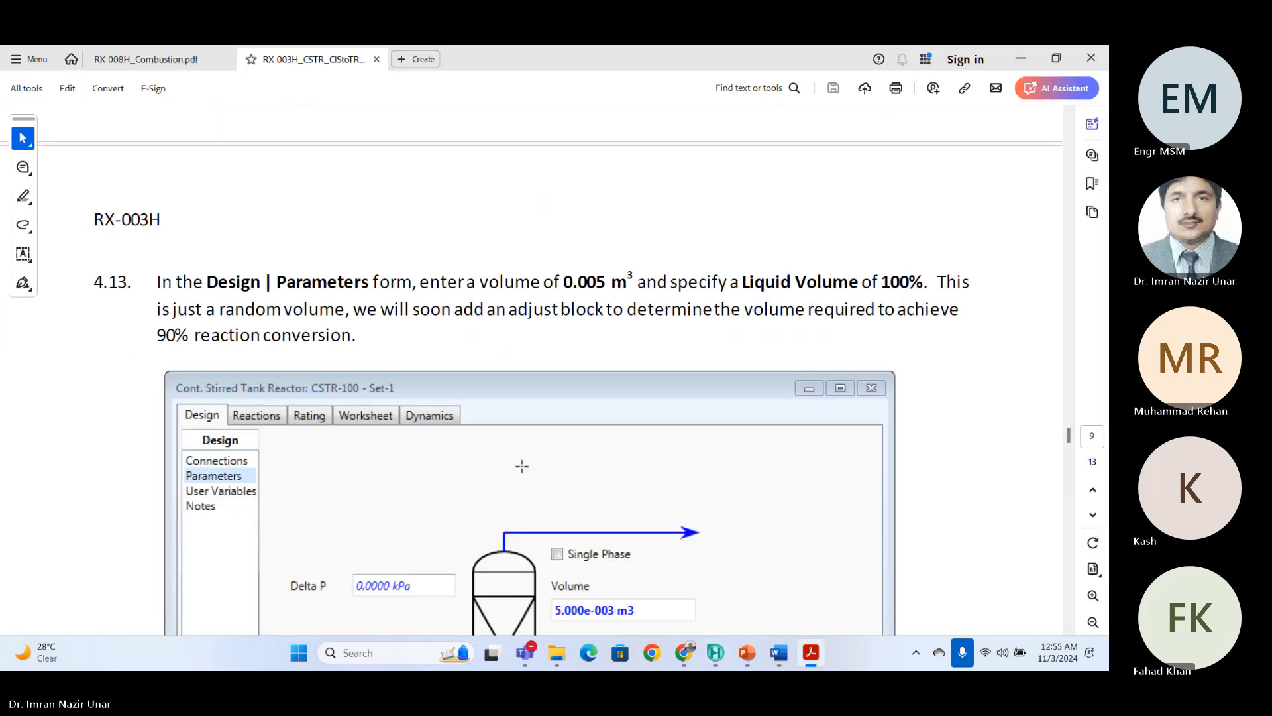
{"action": "scroll", "coordinate": [523, 466], "scroll_direction": "down", "scroll_amount": 3}
{"action": "scroll", "coordinate": [522, 466], "scroll_direction": "up", "scroll_amount": 3}
{"action": "scroll", "coordinate": [546, 304], "scroll_direction": "down", "scroll_amount": 1}
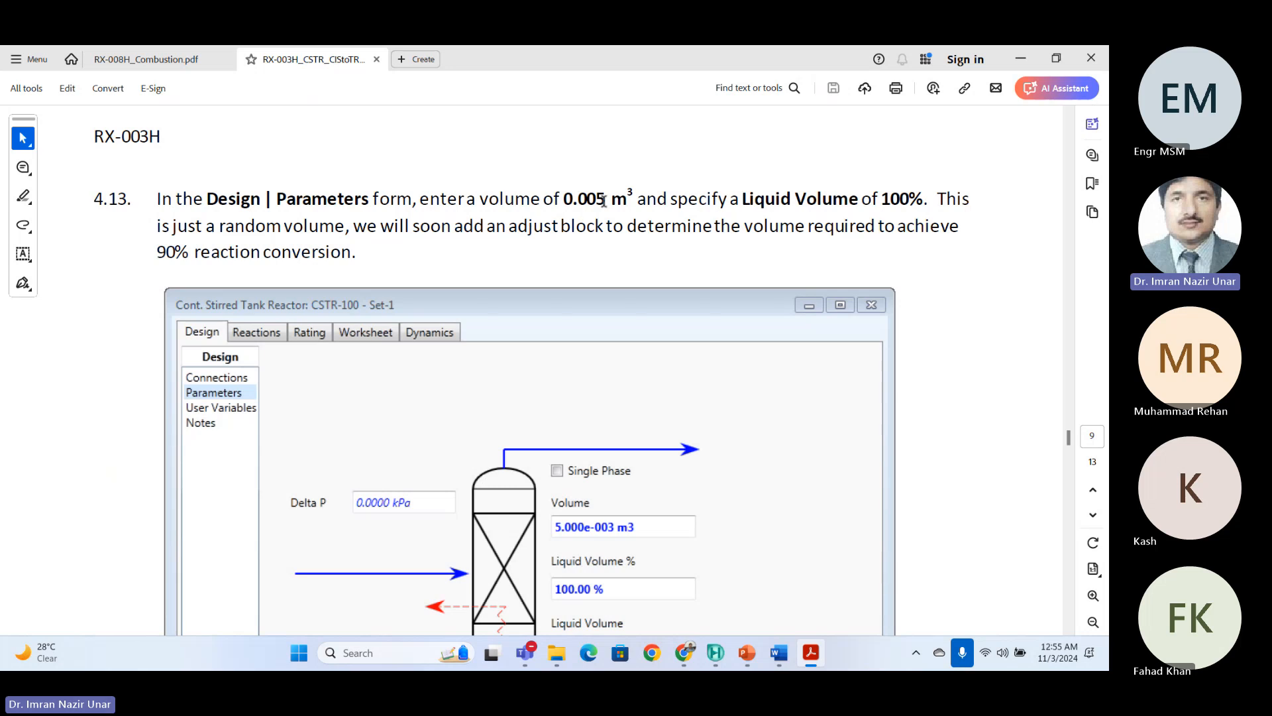
{"action": "scroll", "coordinate": [608, 204], "scroll_direction": "down", "scroll_amount": 4}
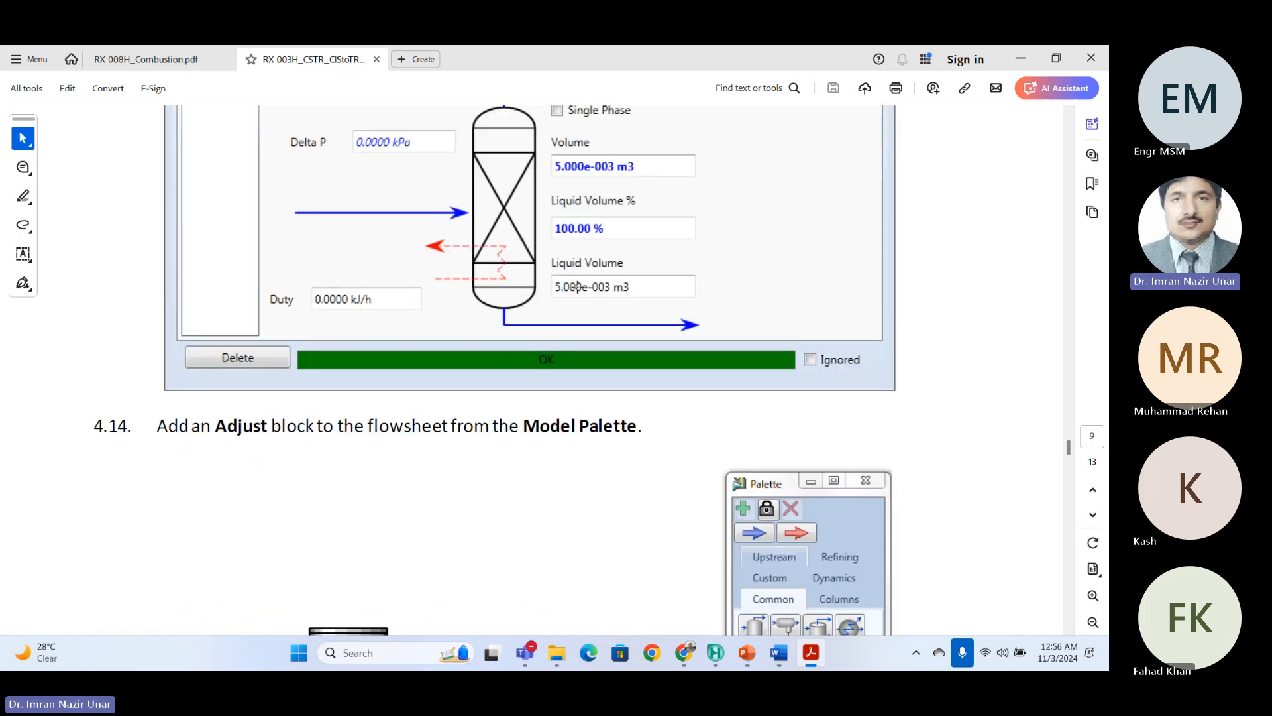
{"action": "scroll", "coordinate": [580, 287], "scroll_direction": "up", "scroll_amount": 4}
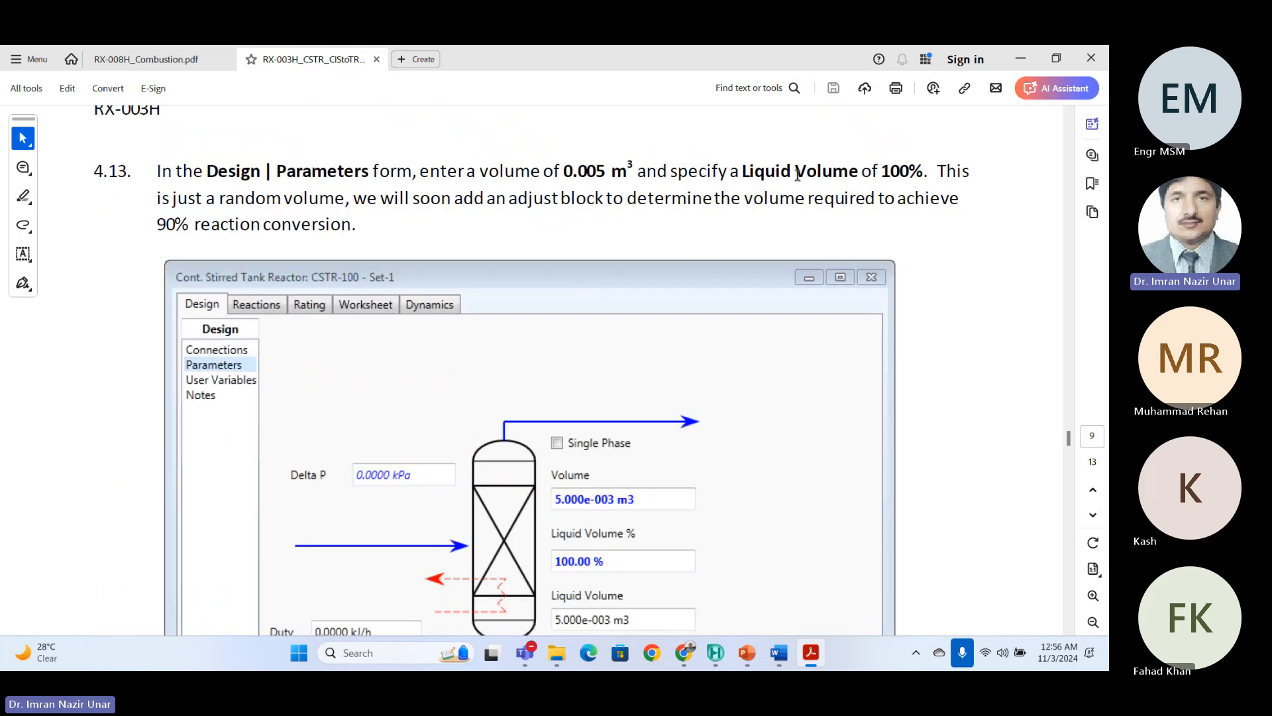
{"action": "key", "text": "alt+Tab"}
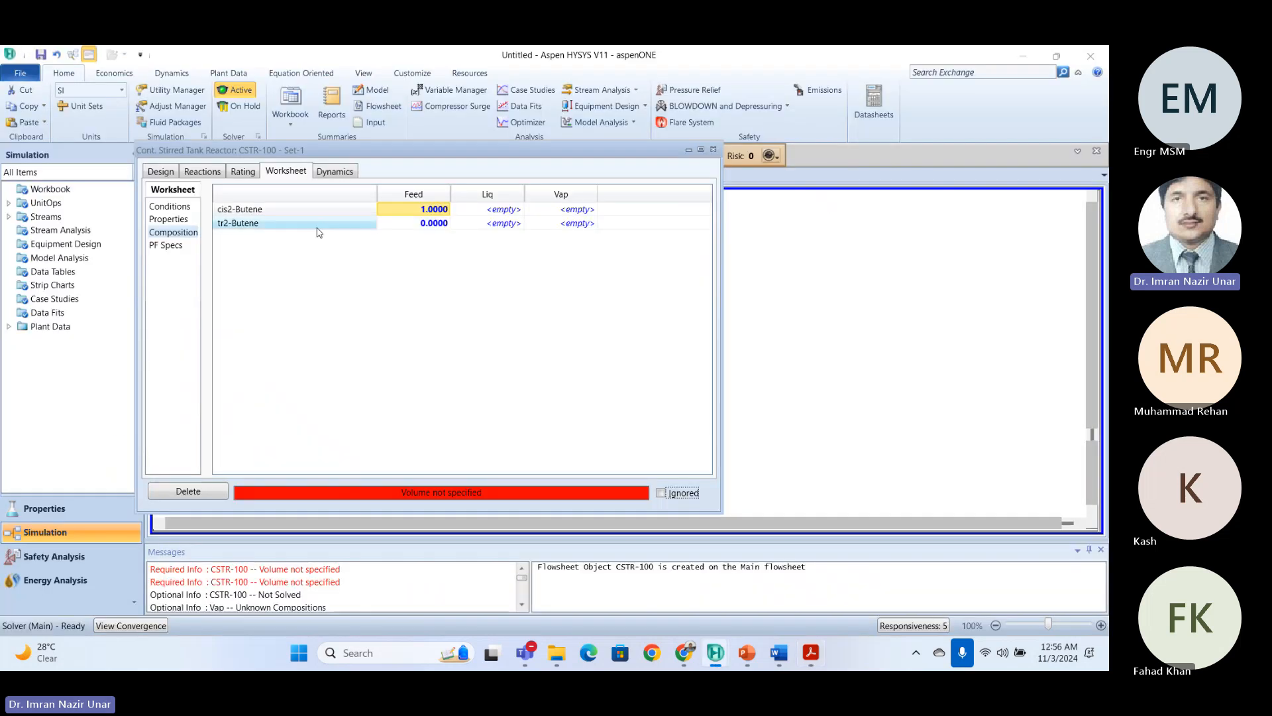
Open the CSTR-100 design parameters, check the lesson's example form and set the reactor volume to 5e-3 m3.
{"action": "left_click", "coordinate": [169, 170]}
{"action": "left_click", "coordinate": [171, 219]}
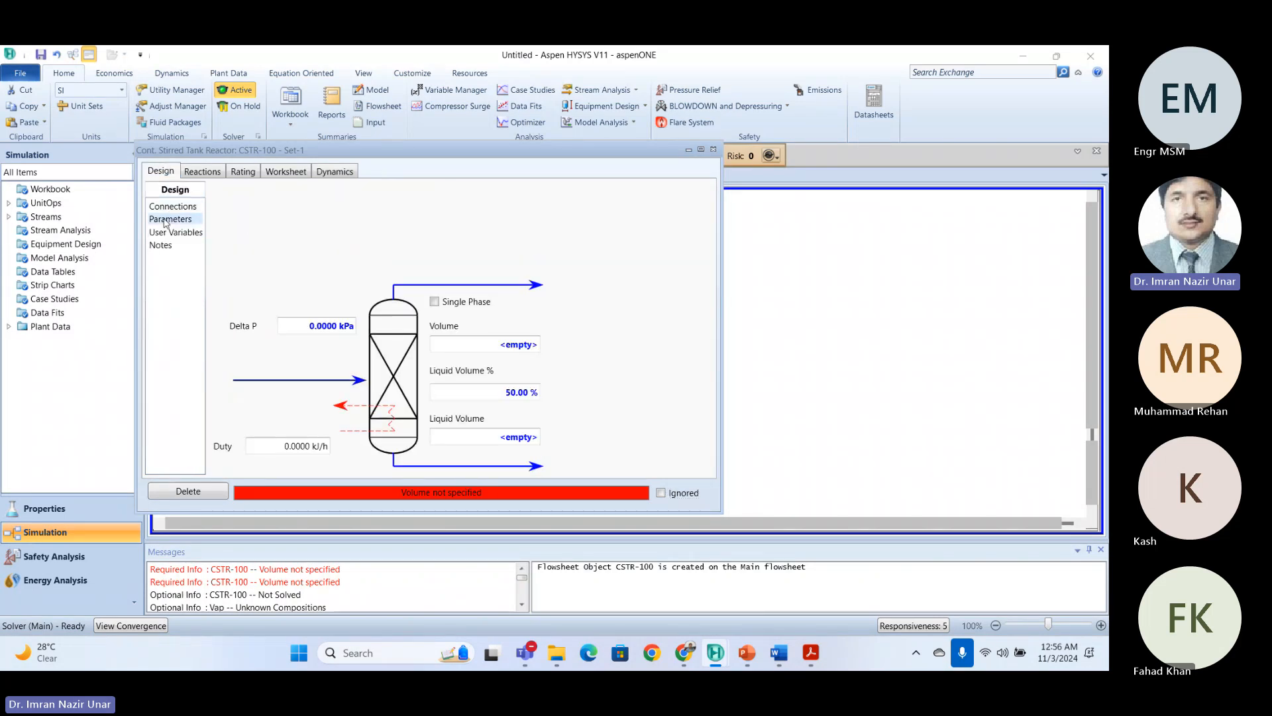
{"action": "left_click", "coordinate": [449, 346]}
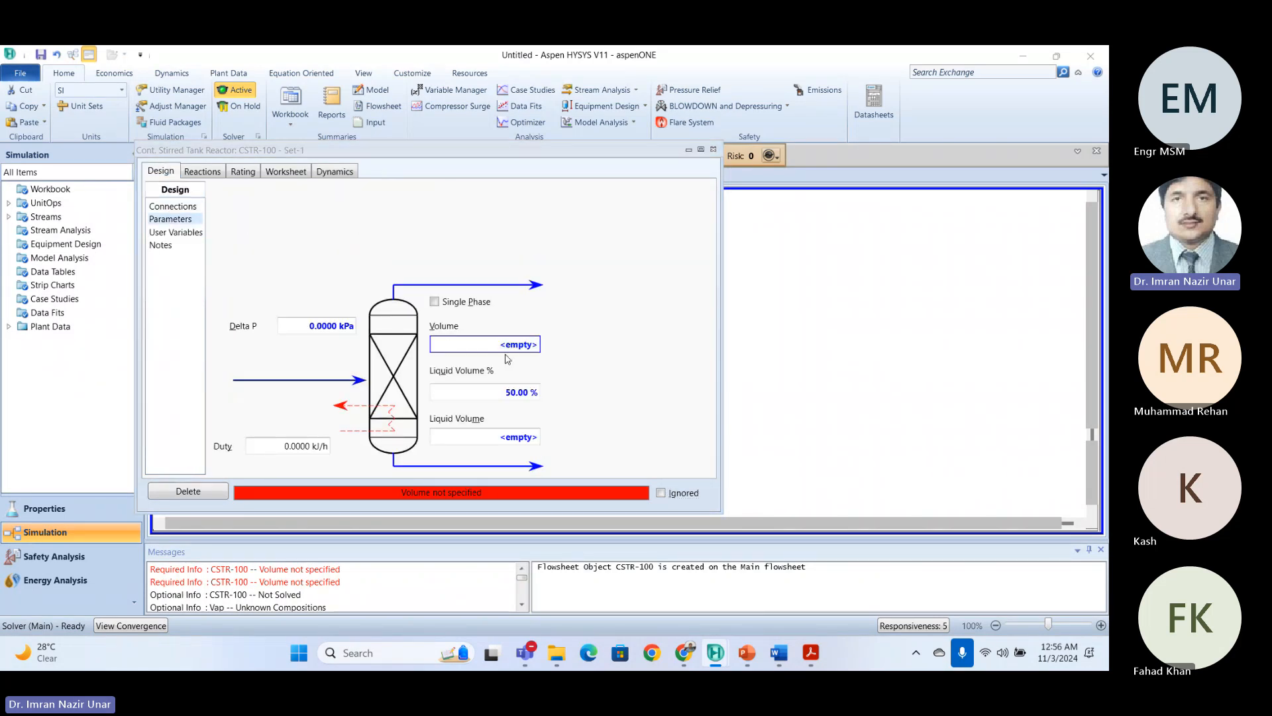
{"action": "key", "text": "alt+Tab"}
{"action": "scroll", "coordinate": [465, 337], "scroll_direction": "down", "scroll_amount": 3}
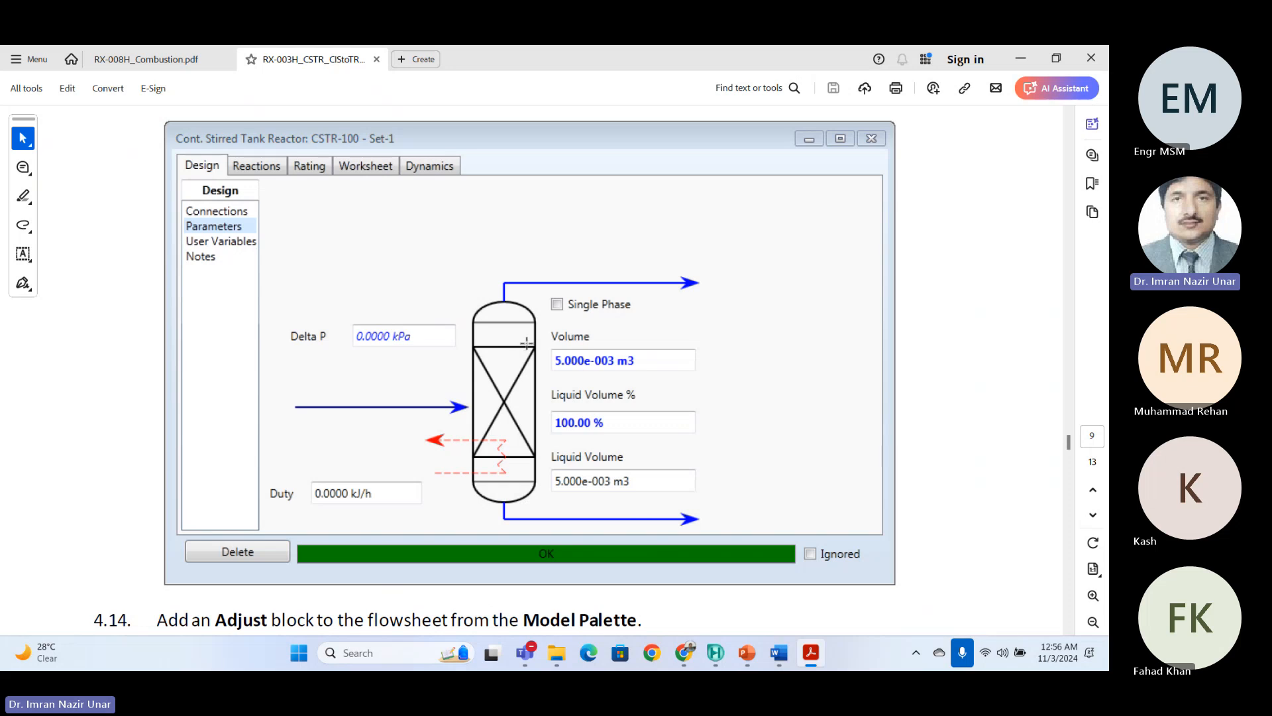
{"action": "key", "text": "alt+Tab"}
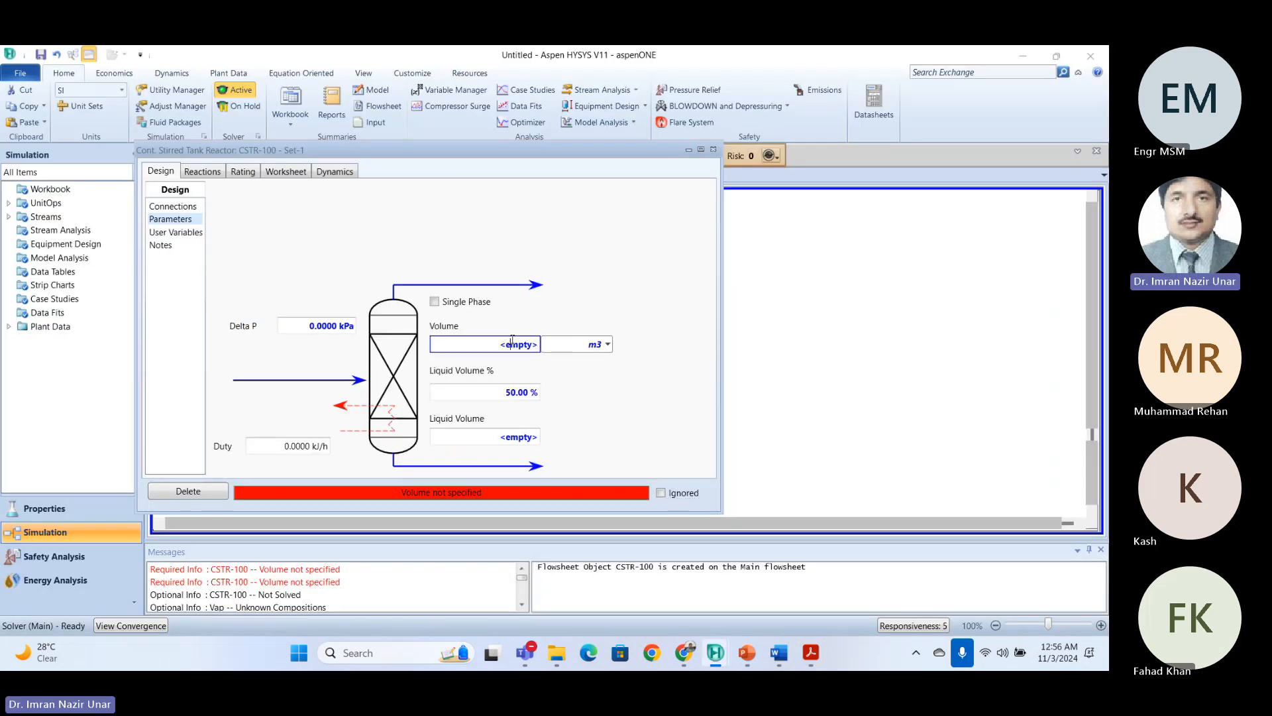
{"action": "left_click_drag", "start_coordinate": [493, 344], "coordinate": [585, 346]}
{"action": "type", "text": "e"}
{"action": "type", "text": "e-3"}
{"action": "key", "text": "Return"}
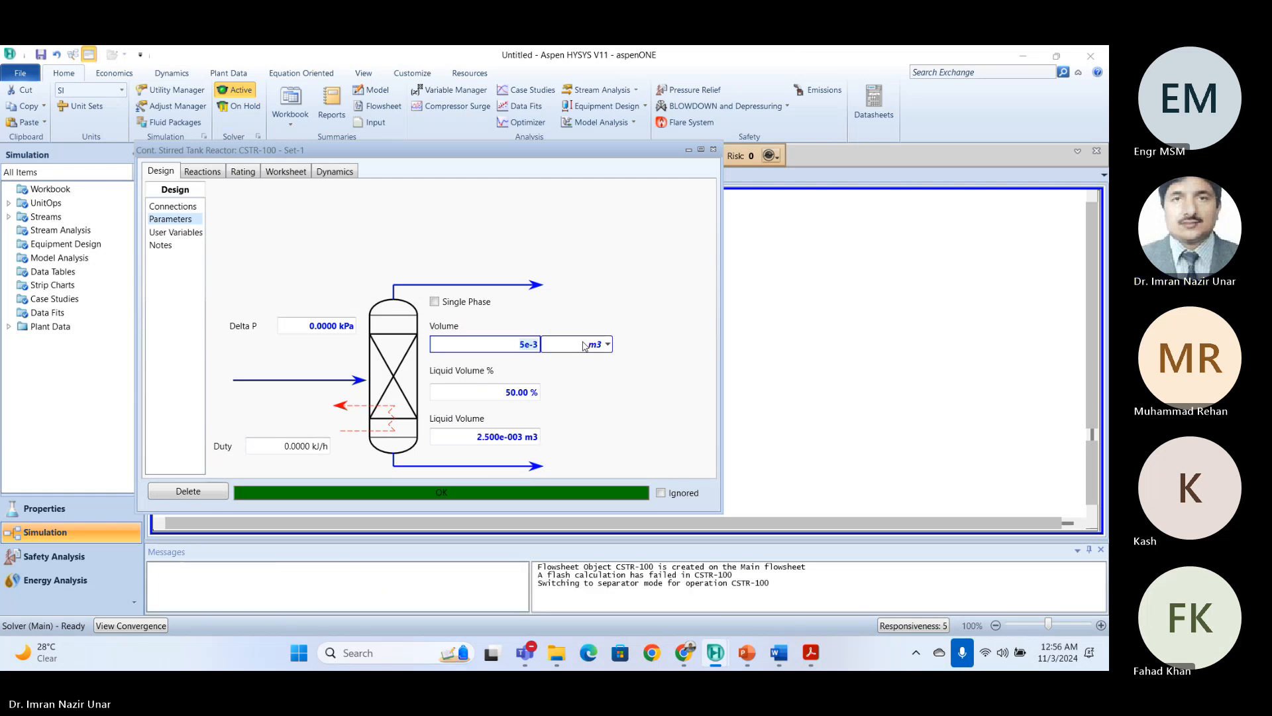
Set the liquid volume of CSTR-100 to 100 % as in the lesson and look up the lesson's next instruction, step 4.14.
{"action": "key", "text": "alt+Tab"}
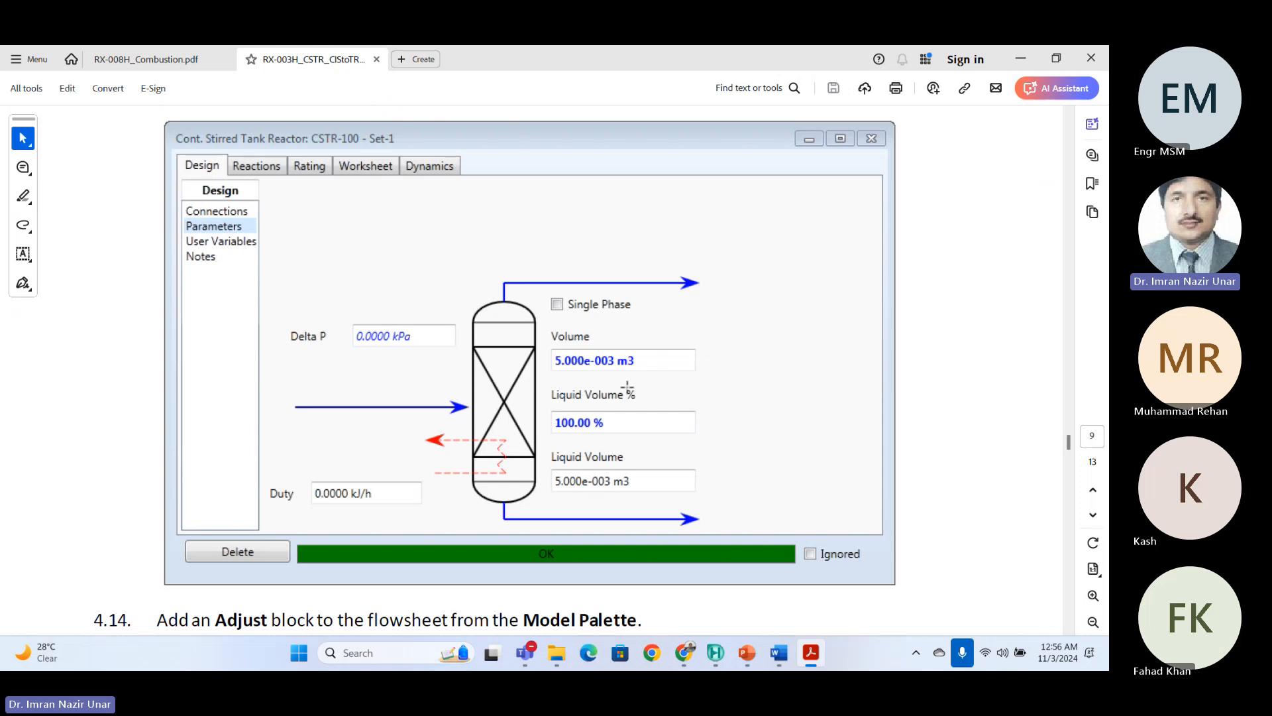
{"action": "key", "text": "alt+Tab"}
{"action": "left_click", "coordinate": [496, 394]}
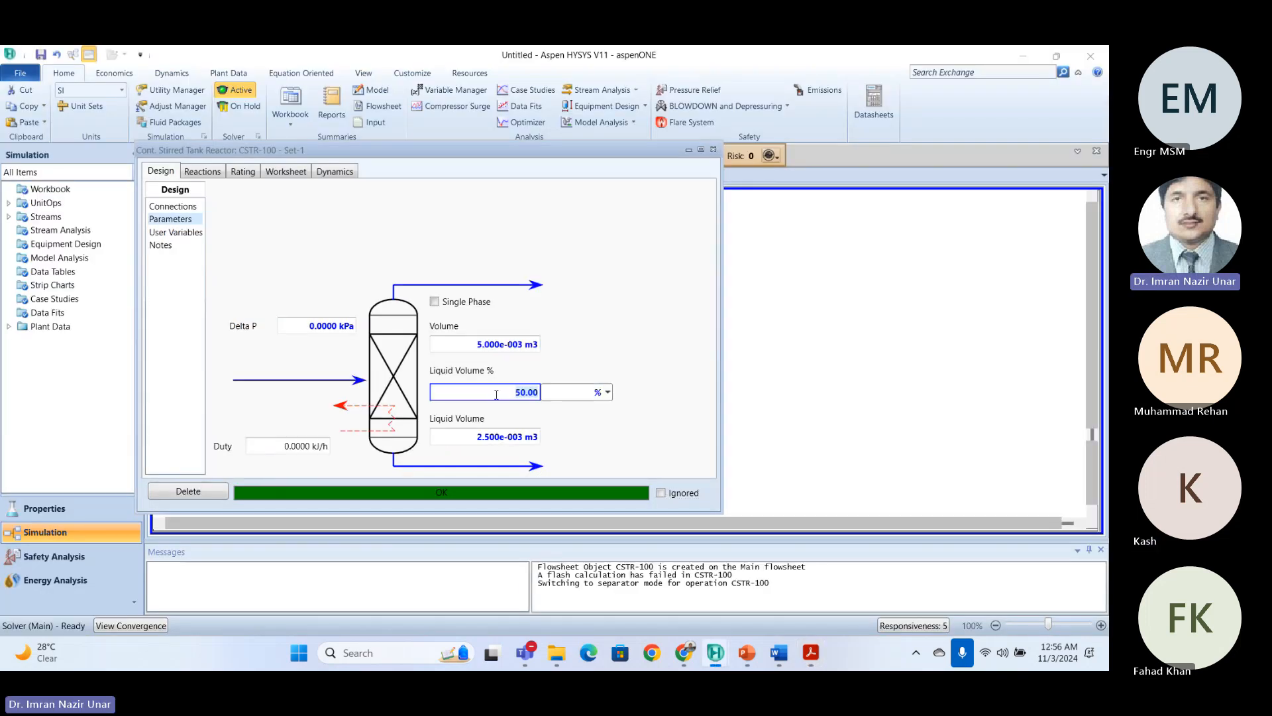
{"action": "type", "text": "100"}
{"action": "key", "text": "alt+Tab"}
{"action": "scroll", "coordinate": [464, 341], "scroll_direction": "down", "scroll_amount": 3}
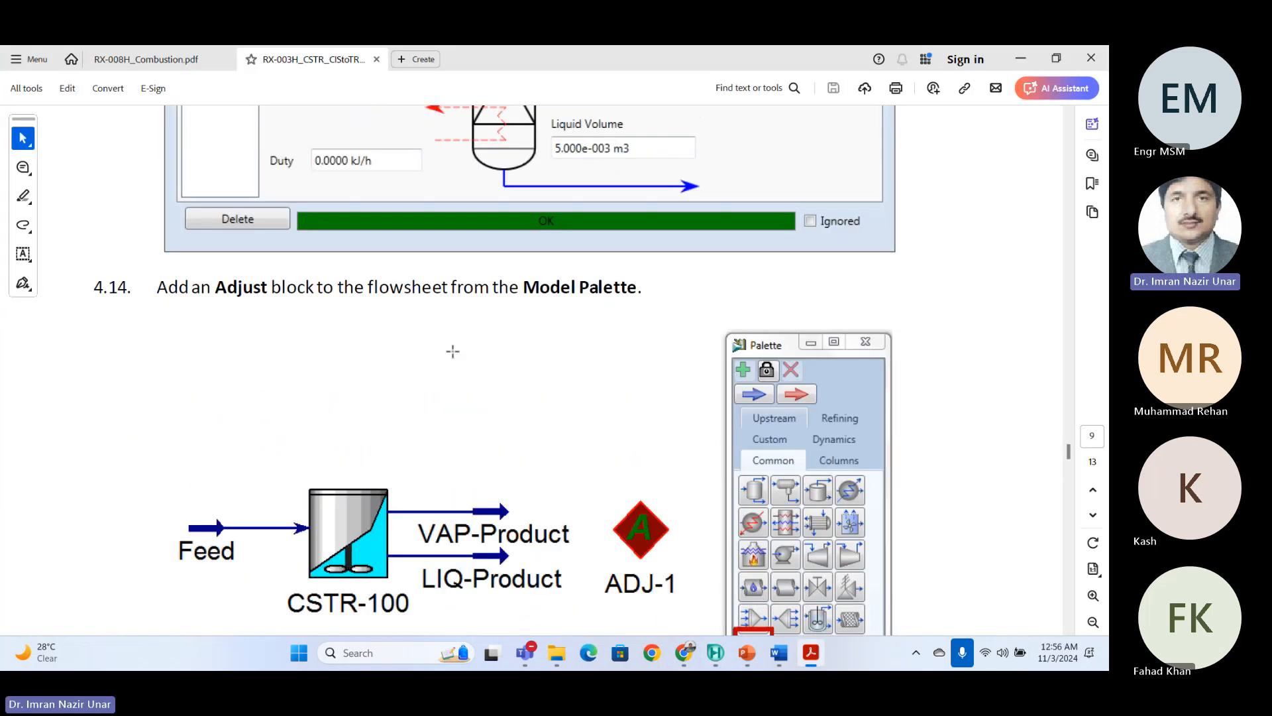
Review the lesson's Adjust block illustration, return to the simulation and spread the Feed, Vap and Liq streams away from CSTR-100.
{"action": "scroll", "coordinate": [398, 325], "scroll_direction": "down", "scroll_amount": 2}
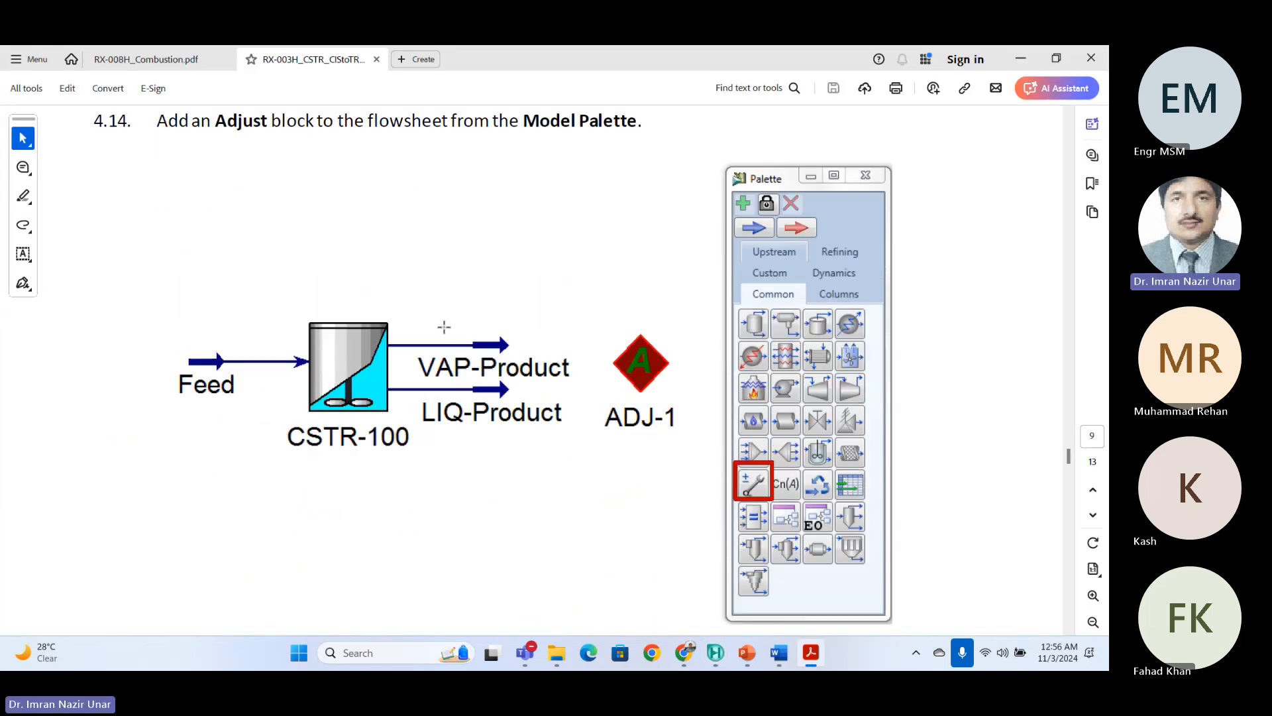
{"action": "scroll", "coordinate": [440, 326], "scroll_direction": "up", "scroll_amount": 1}
{"action": "key", "text": "alt+Tab"}
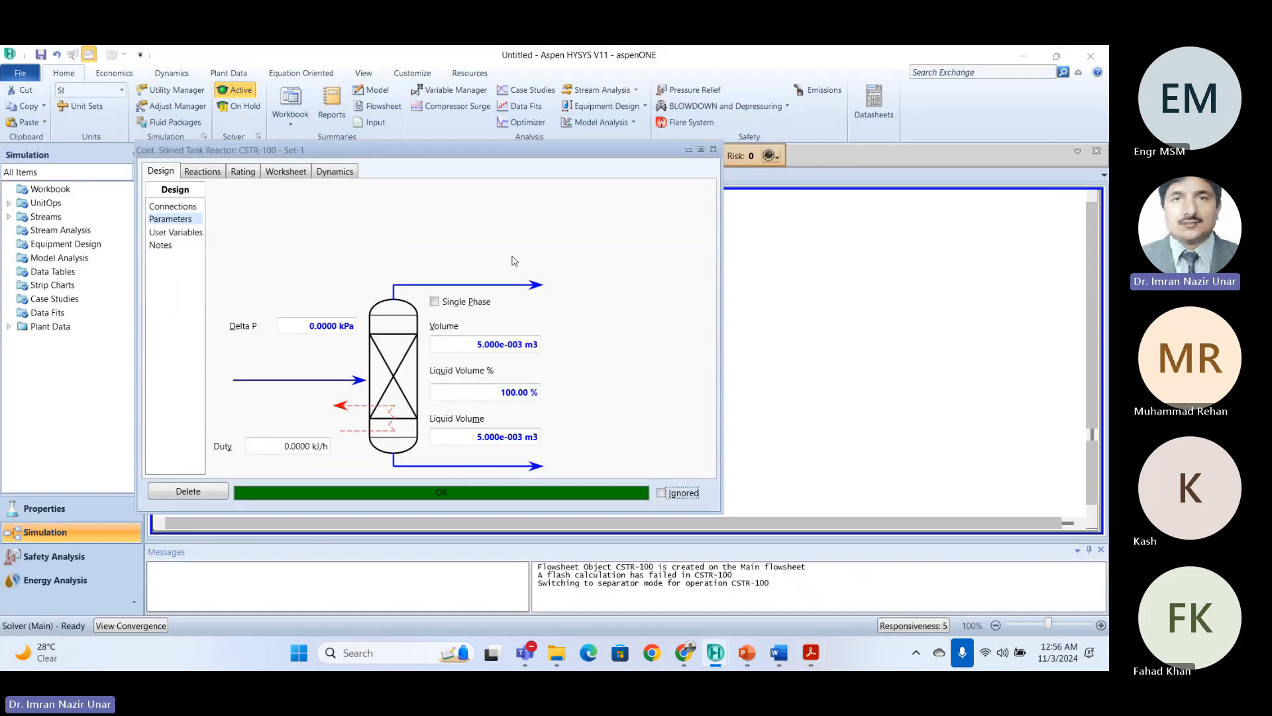
{"action": "left_click", "coordinate": [712, 150]}
{"action": "left_click_drag", "start_coordinate": [574, 300], "coordinate": [689, 279]}
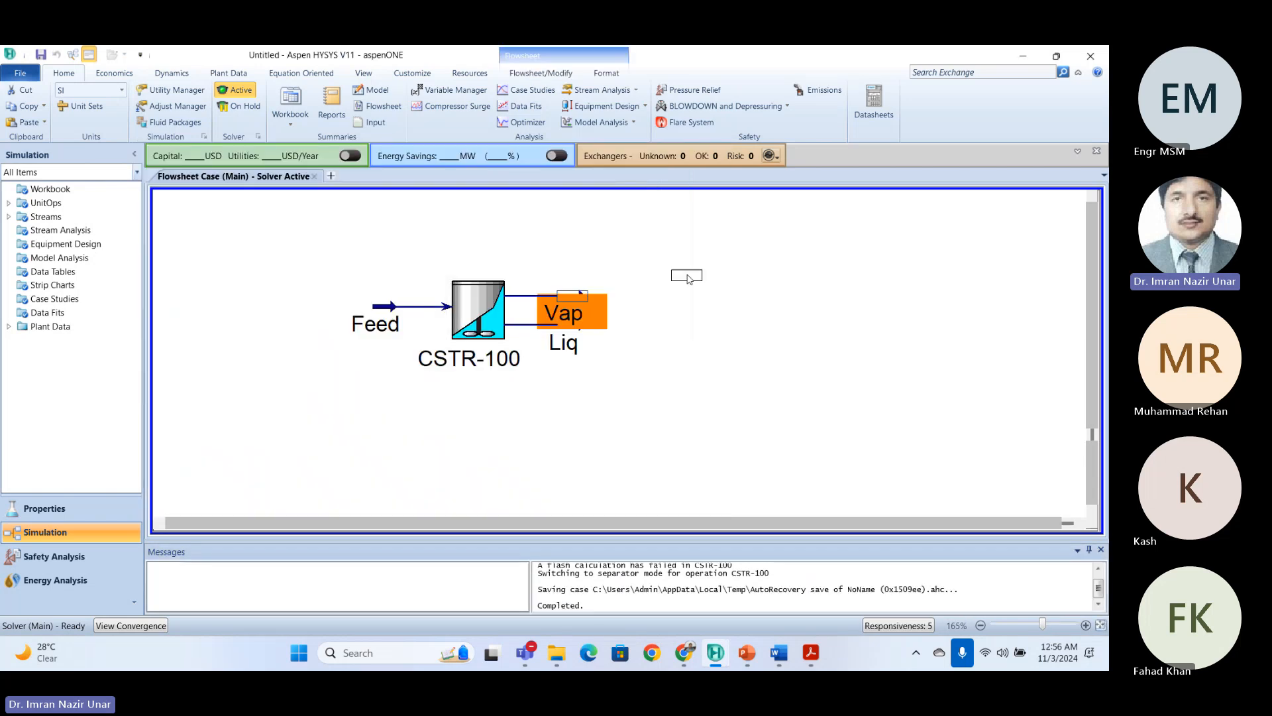
{"action": "left_click_drag", "start_coordinate": [572, 325], "coordinate": [701, 350]}
{"action": "left_click_drag", "start_coordinate": [384, 307], "coordinate": [290, 285]}
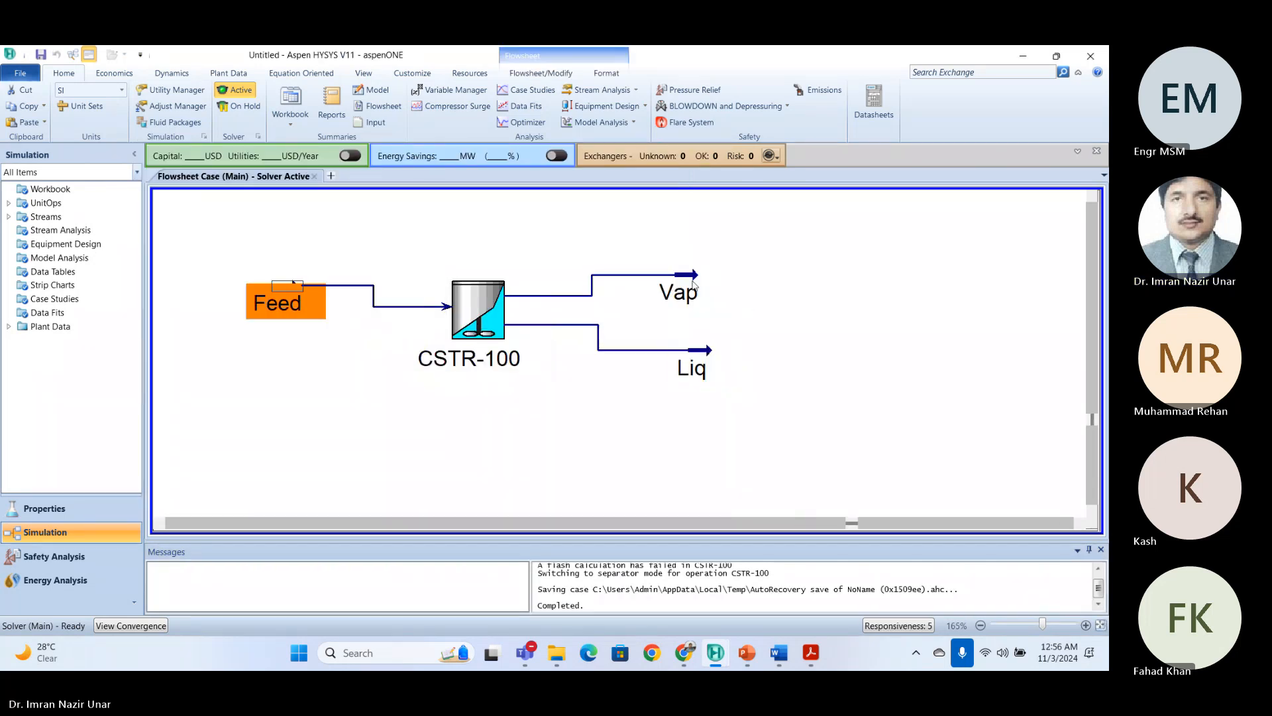
Check the composition of the Vap stream, then close its form.
{"action": "double_click", "coordinate": [692, 285]}
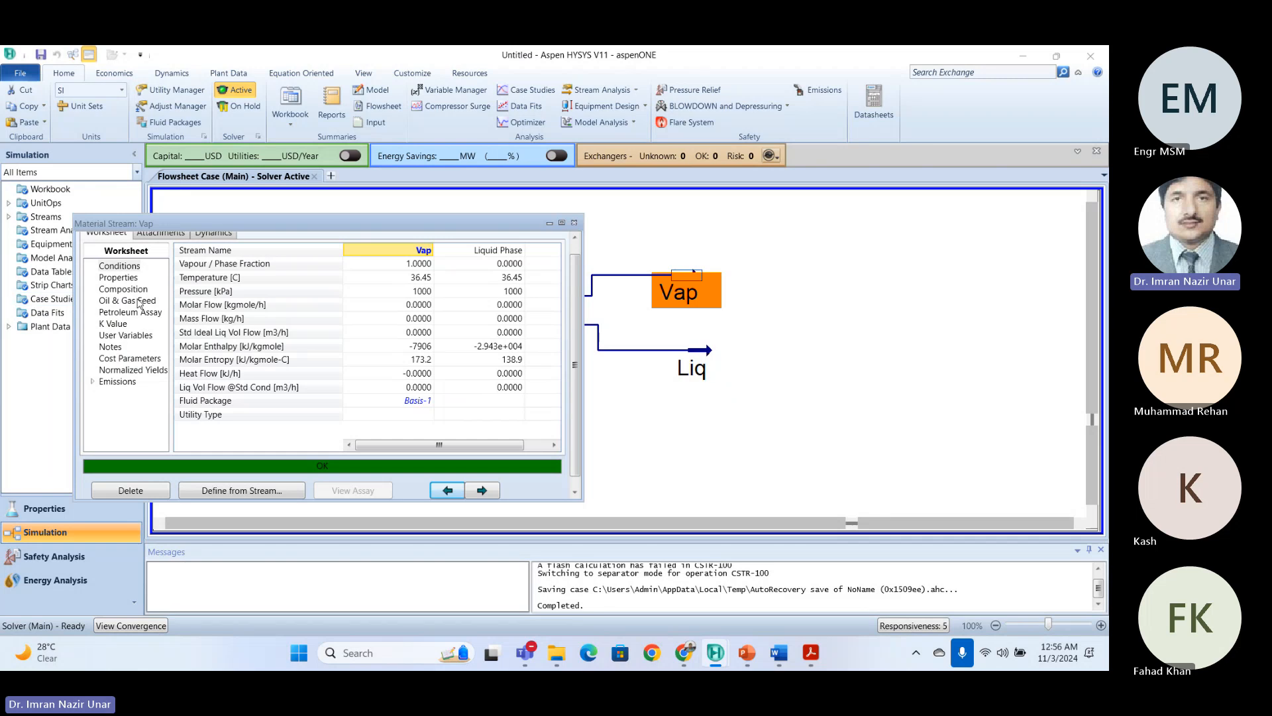
{"action": "left_click", "coordinate": [123, 291]}
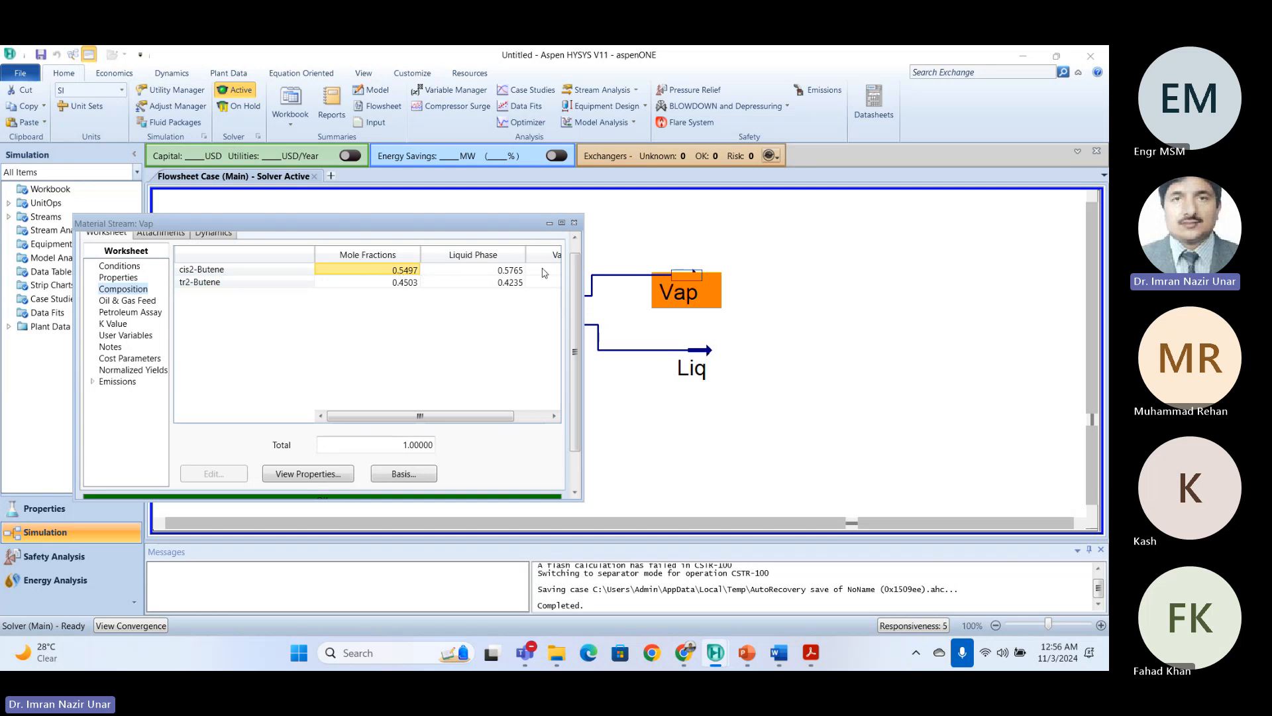
{"action": "left_click", "coordinate": [575, 223]}
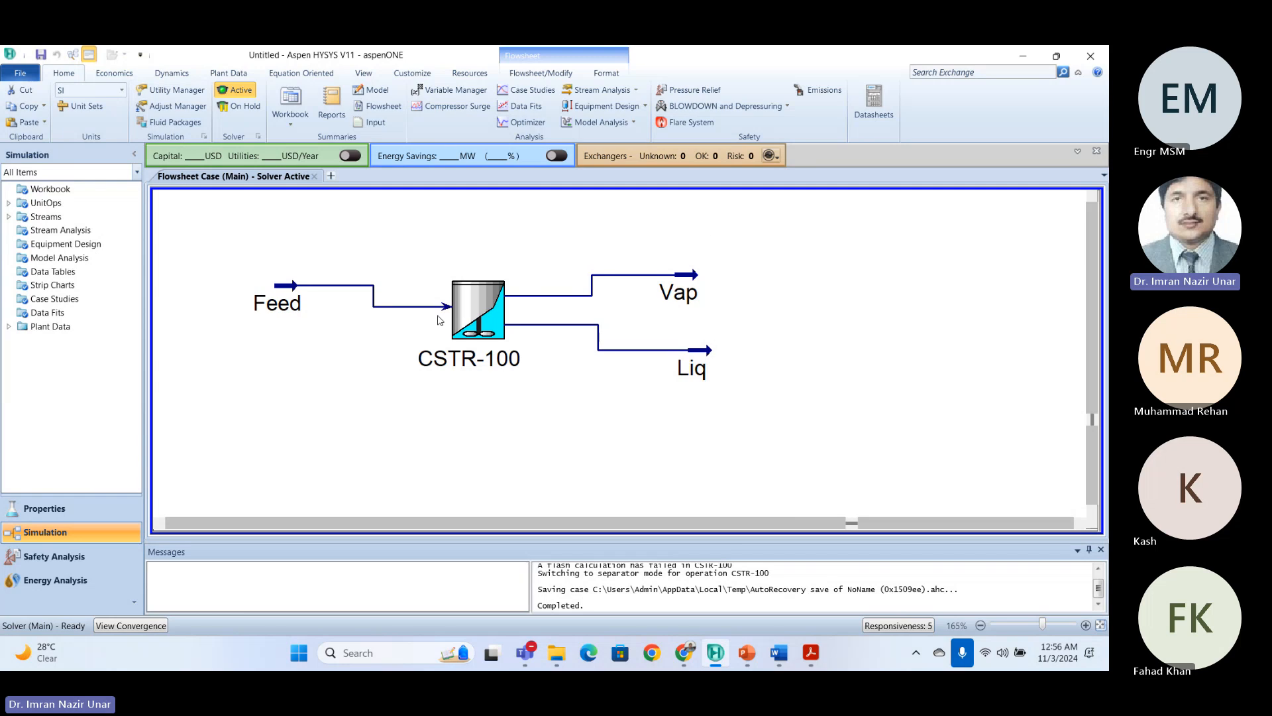
Examine the reaction results of CSTR-100 for the actual percent conversion of Rxn-1, then close the reactor form.
{"action": "double_click", "coordinate": [478, 308]}
{"action": "left_click", "coordinate": [170, 273]}
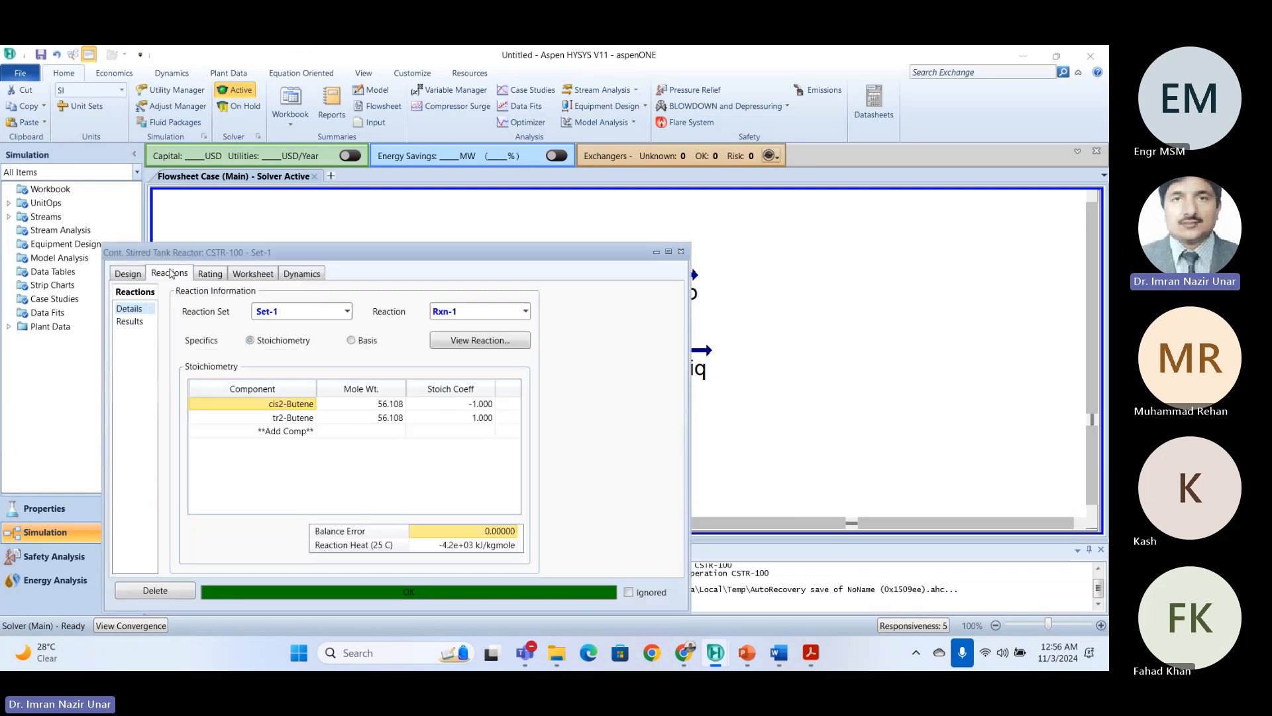
{"action": "left_click", "coordinate": [129, 322]}
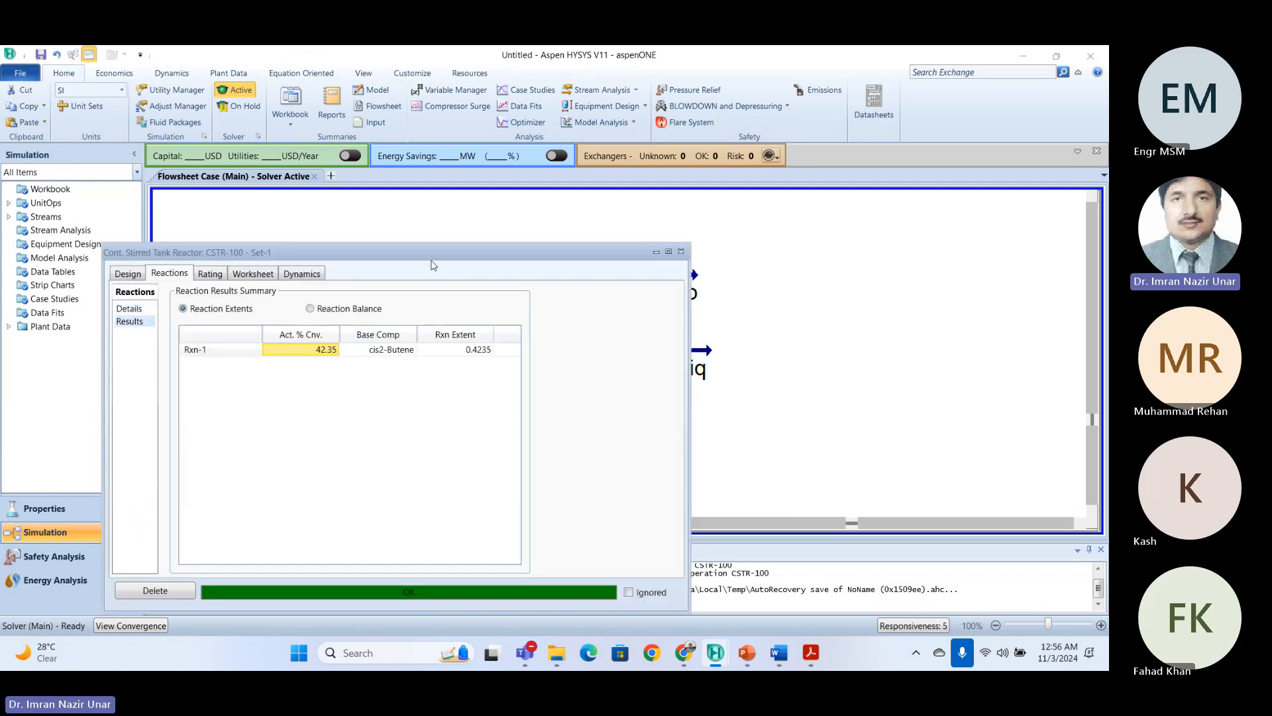
{"action": "left_click_drag", "start_coordinate": [397, 255], "coordinate": [527, 211]}
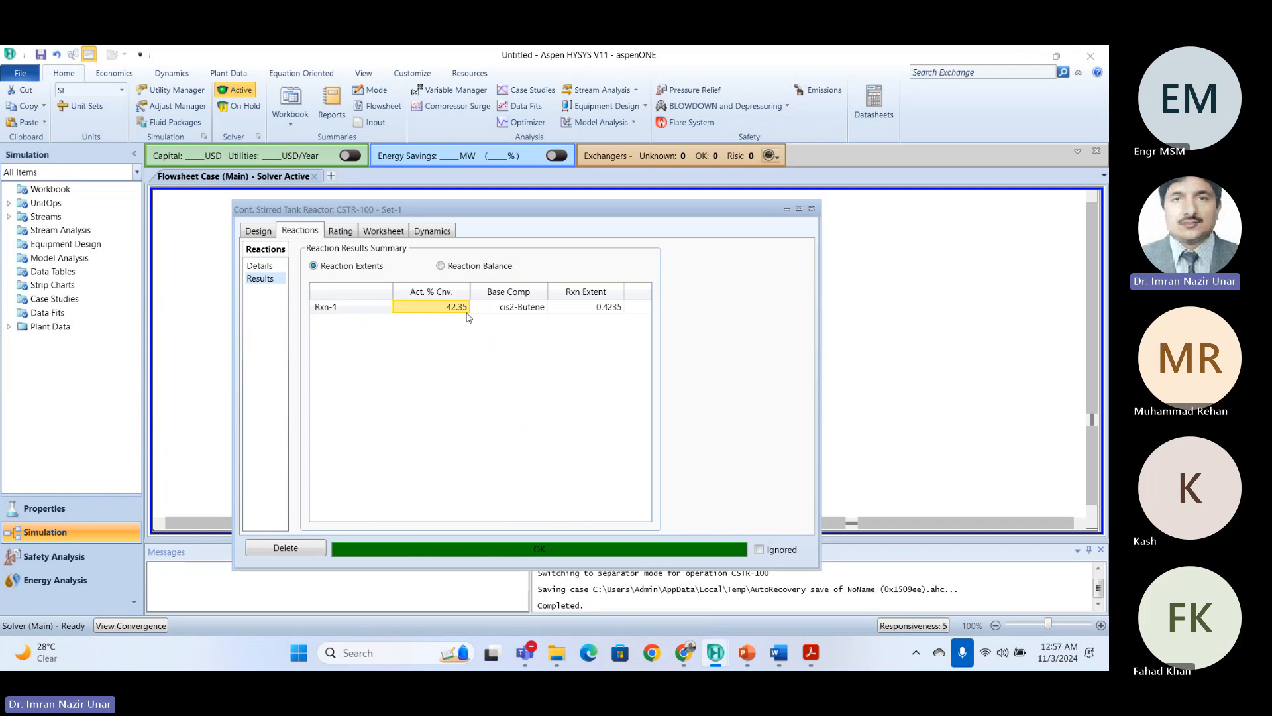
{"action": "left_click", "coordinate": [812, 209]}
Read lesson steps 4.14 and 4.15 on adding the Adjust block and its adjusted and target variables, then return to the simulation.
{"action": "key", "text": "alt+Tab"}
{"action": "scroll", "coordinate": [581, 359], "scroll_direction": "down", "scroll_amount": 4}
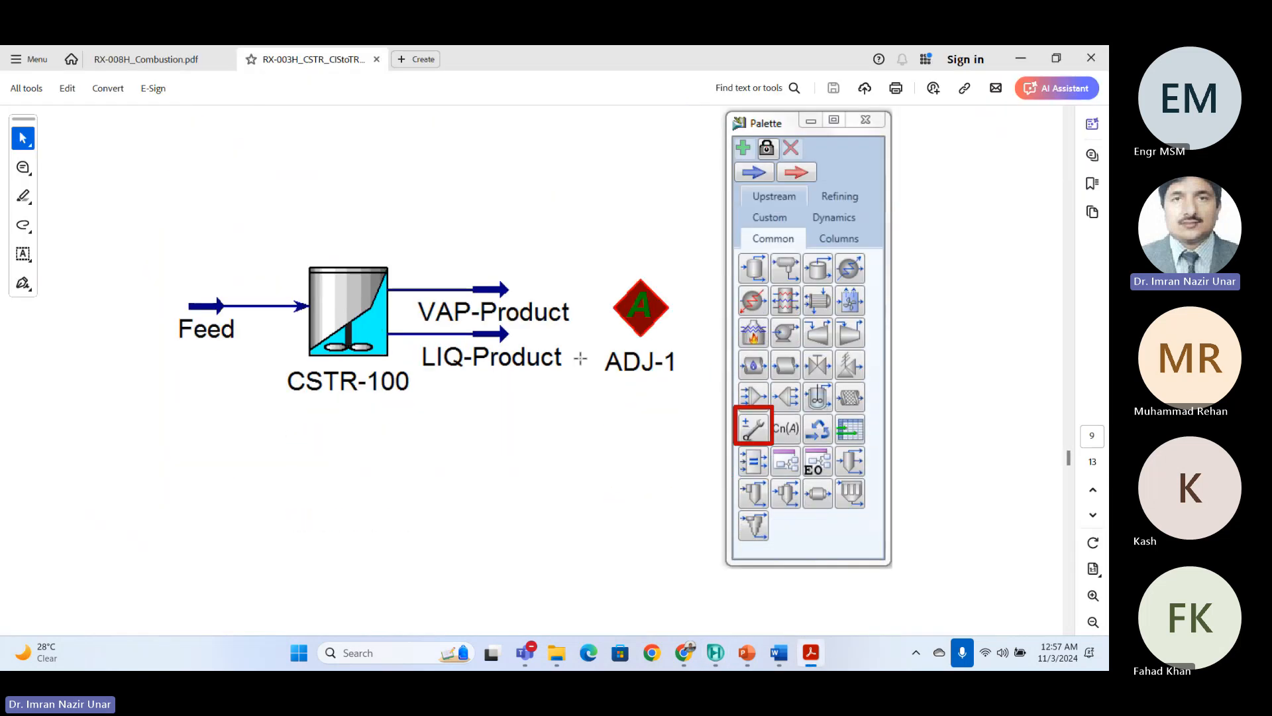
{"action": "scroll", "coordinate": [582, 359], "scroll_direction": "down", "scroll_amount": 2}
{"action": "scroll", "coordinate": [582, 359], "scroll_direction": "up", "scroll_amount": 3}
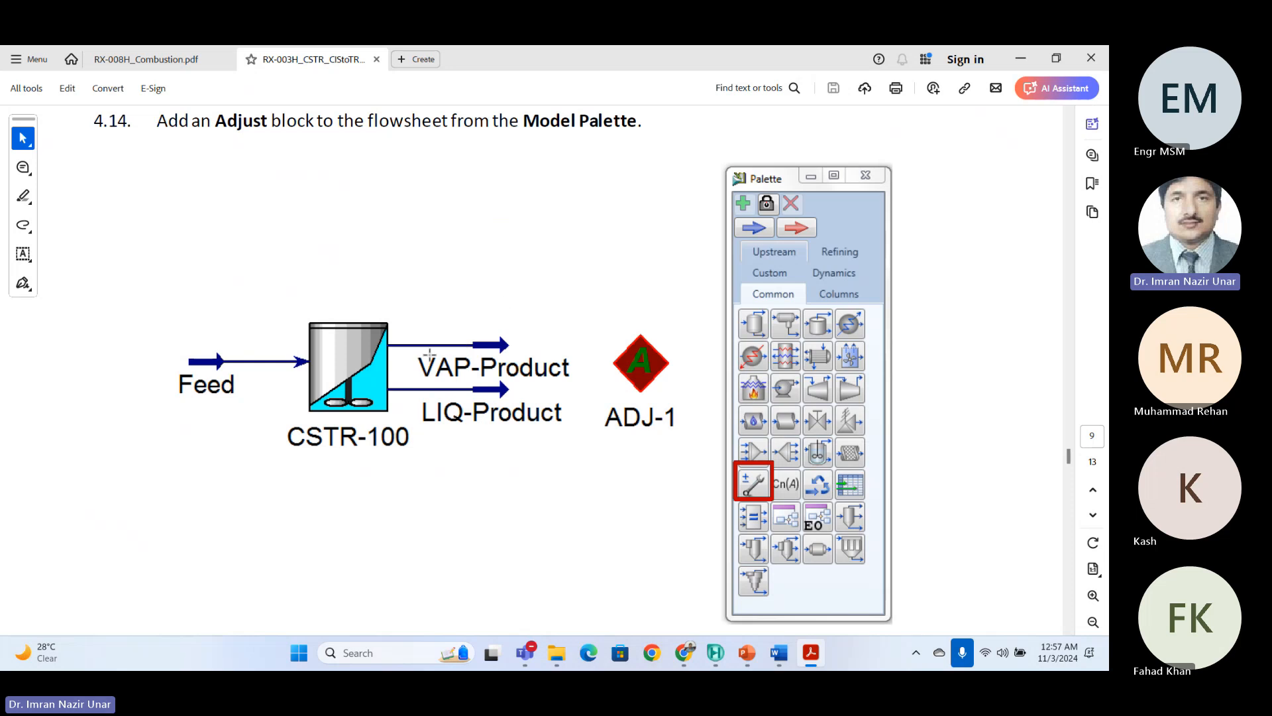
{"action": "scroll", "coordinate": [534, 356], "scroll_direction": "down", "scroll_amount": 8}
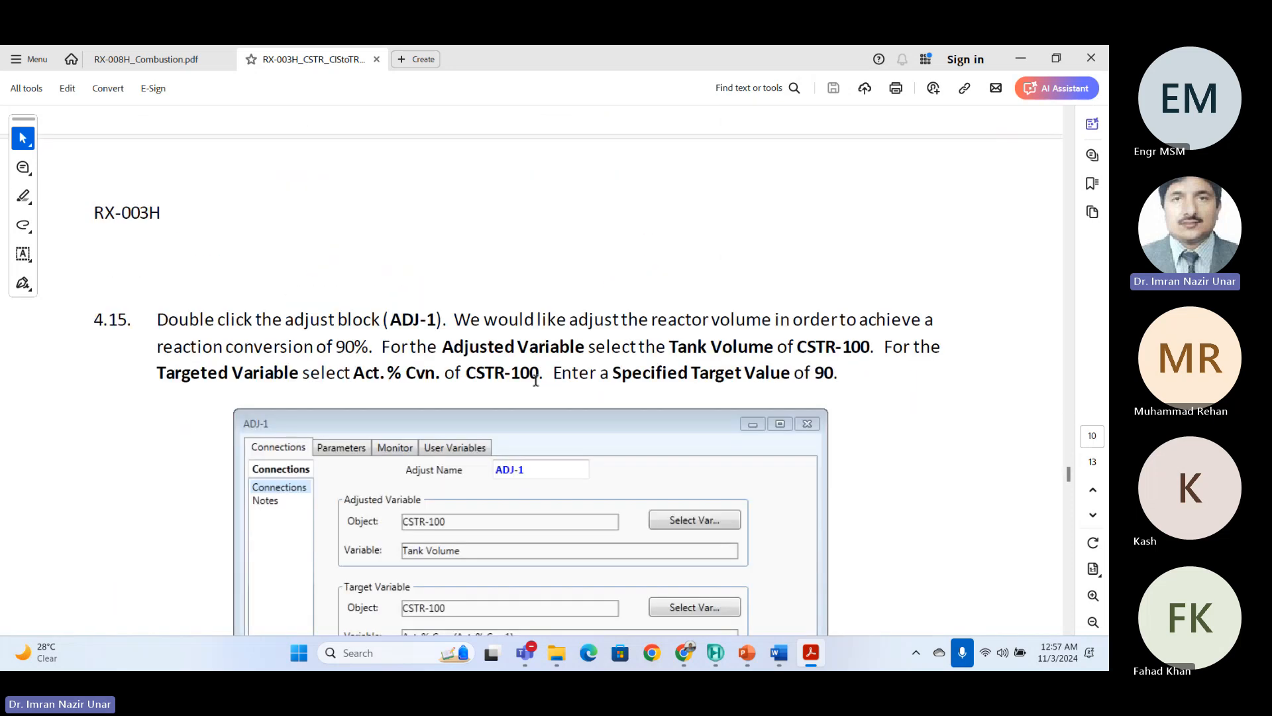
{"action": "scroll", "coordinate": [535, 380], "scroll_direction": "up", "scroll_amount": 1}
{"action": "scroll", "coordinate": [663, 409], "scroll_direction": "down", "scroll_amount": 3}
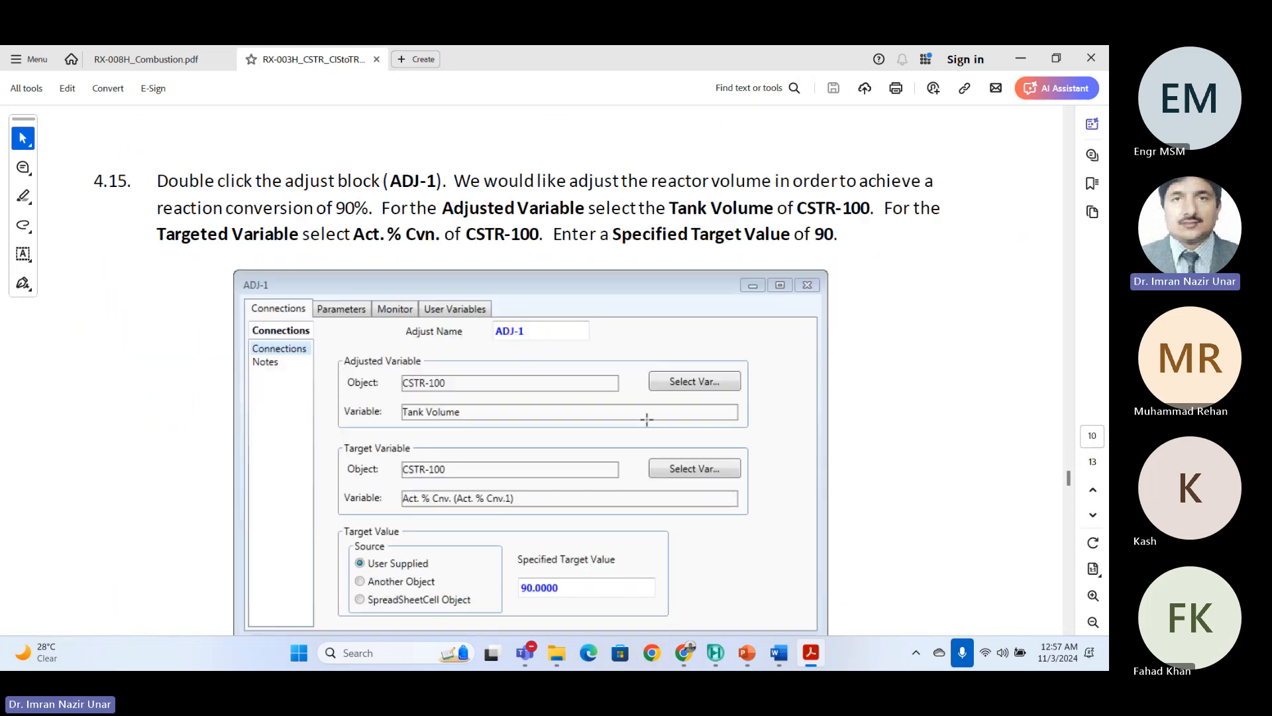
{"action": "scroll", "coordinate": [646, 419], "scroll_direction": "down", "scroll_amount": 1}
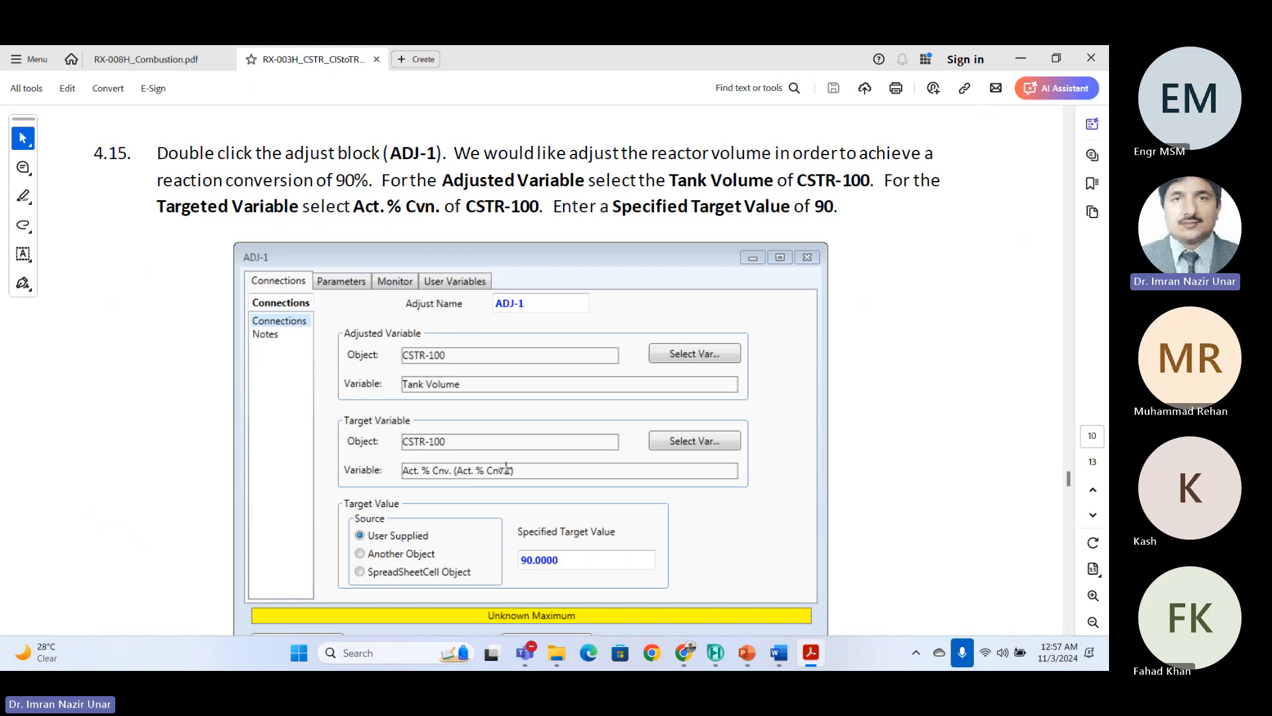
{"action": "scroll", "coordinate": [515, 457], "scroll_direction": "down", "scroll_amount": 1}
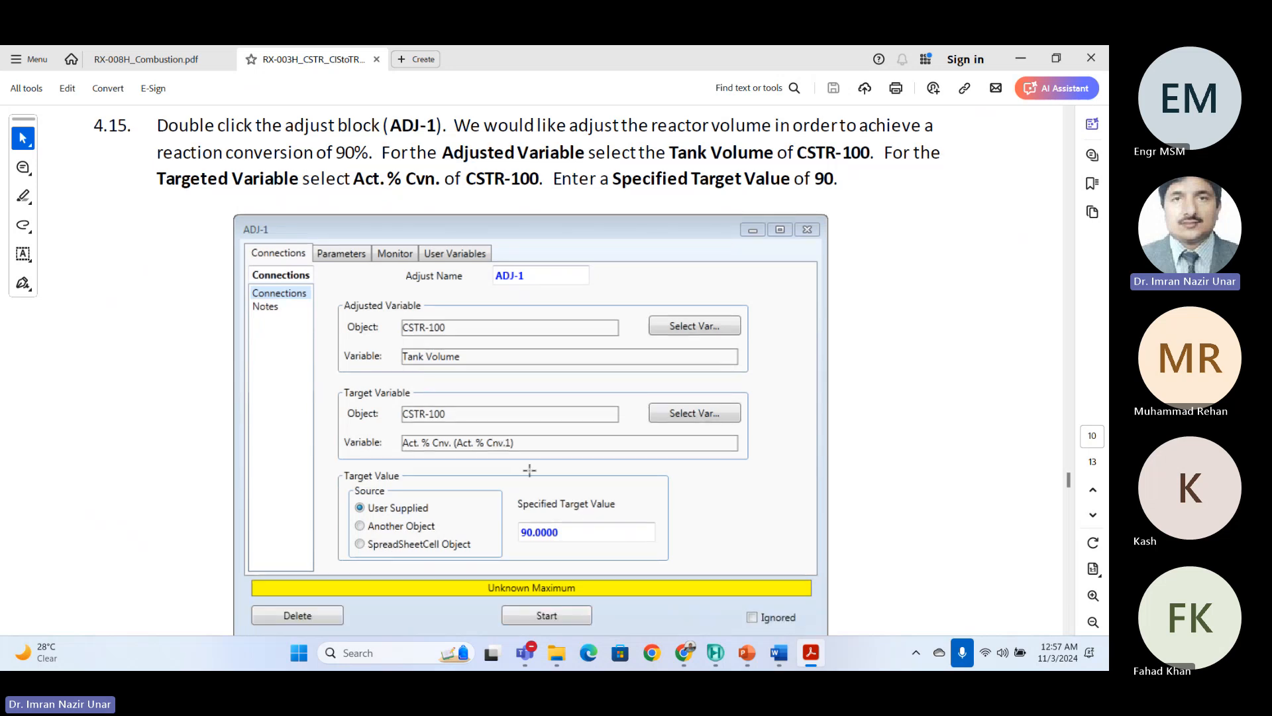
{"action": "key", "text": "alt+Tab"}
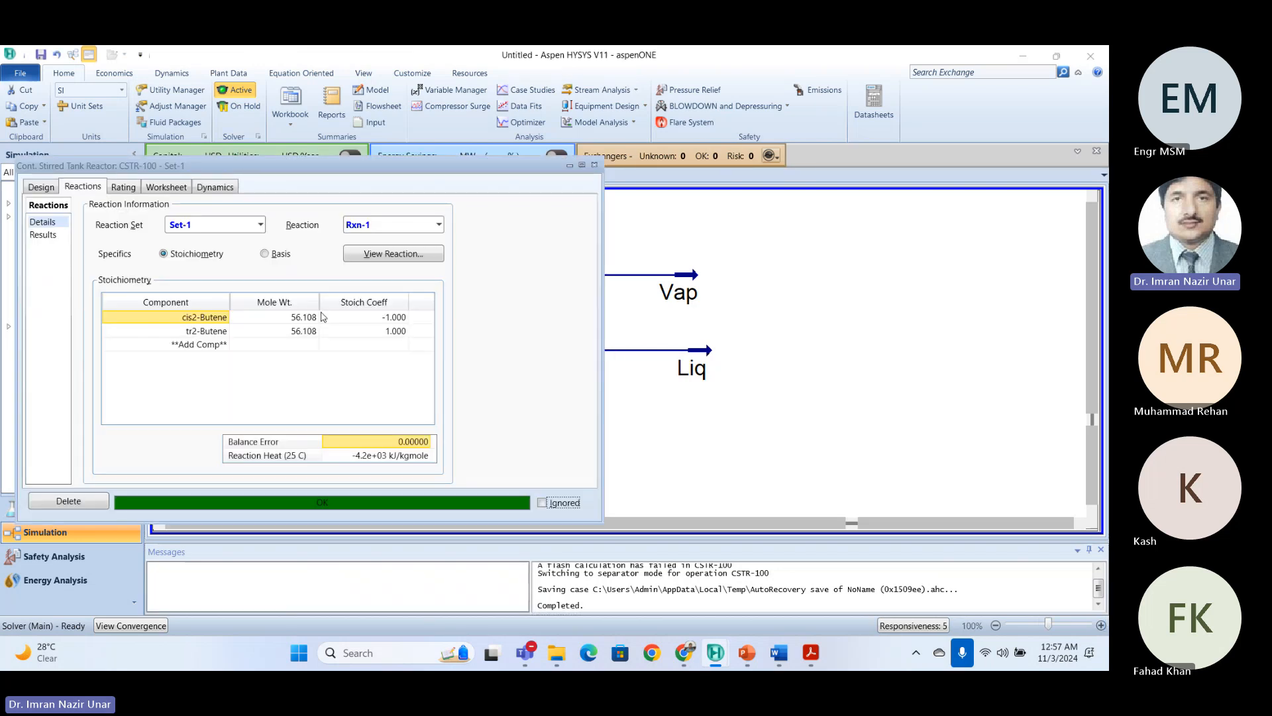
Close the CSTR-100 form after viewing its connections and place an Adjust block on the flowsheet beside the Liq stream.
{"action": "left_click", "coordinate": [40, 188]}
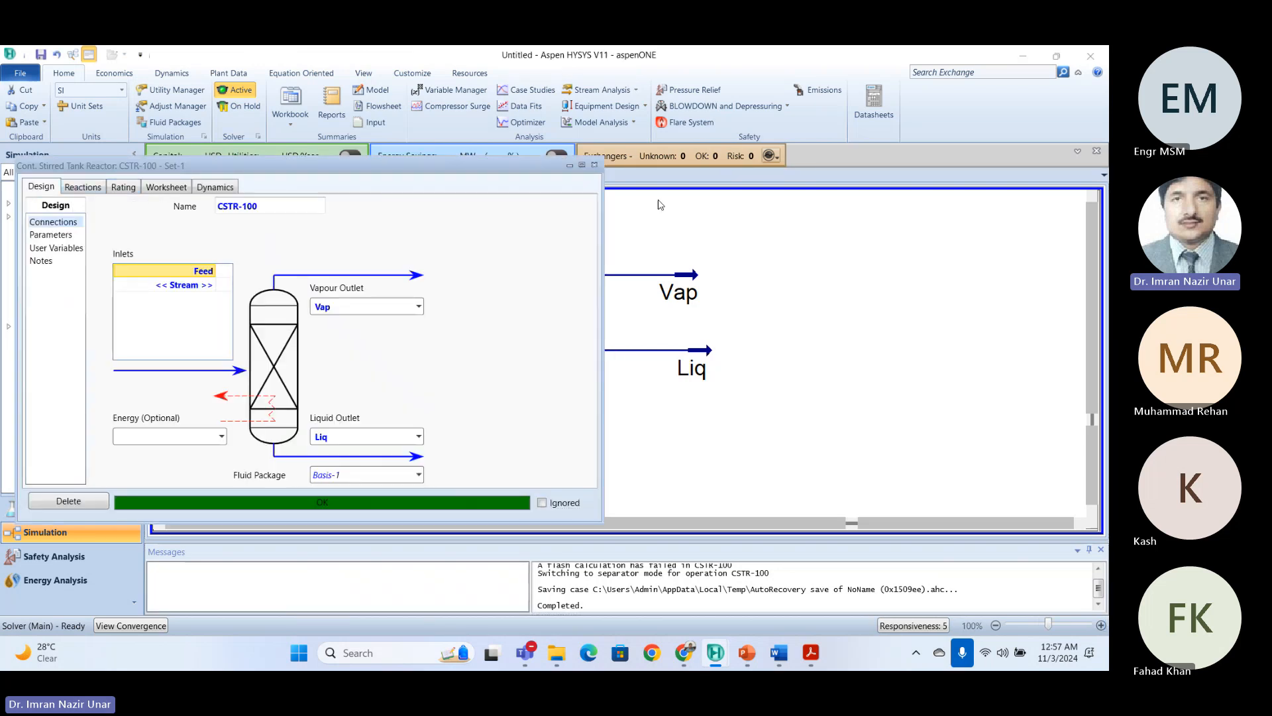
{"action": "left_click", "coordinate": [595, 167]}
{"action": "left_click", "coordinate": [519, 75]}
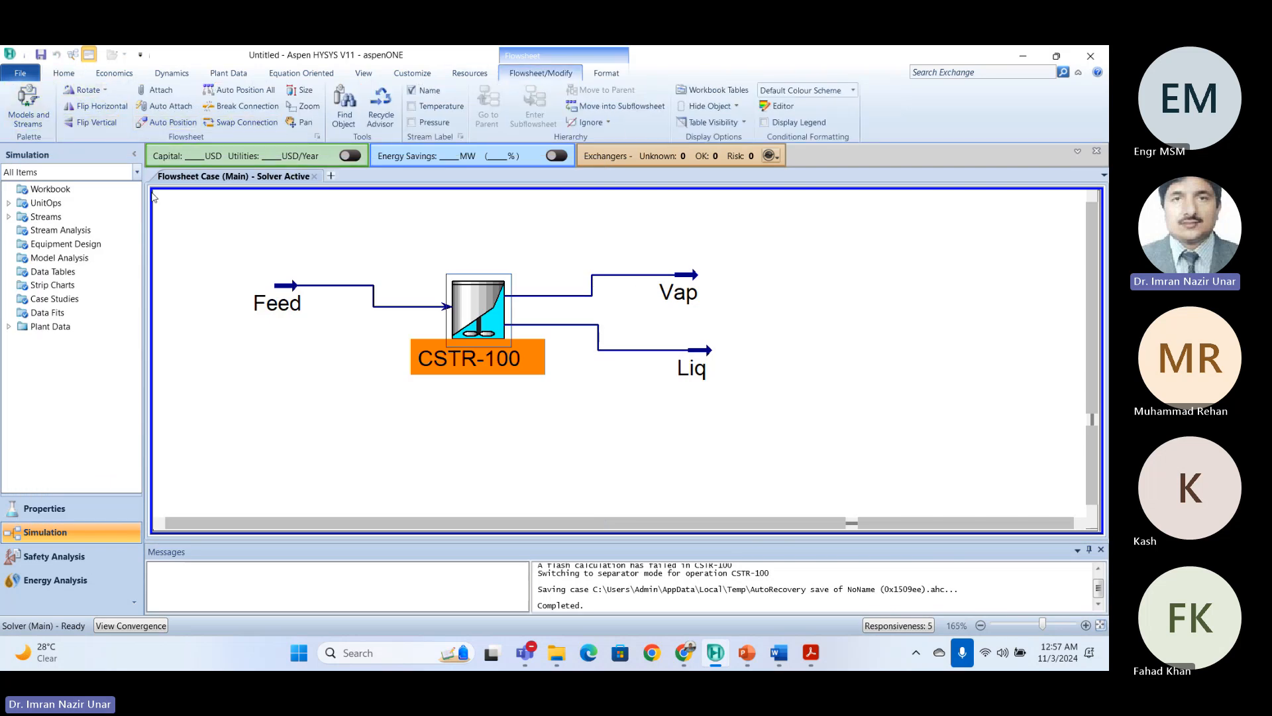
{"action": "left_click", "coordinate": [45, 109]}
{"action": "left_click_drag", "start_coordinate": [522, 195], "coordinate": [1006, 137]}
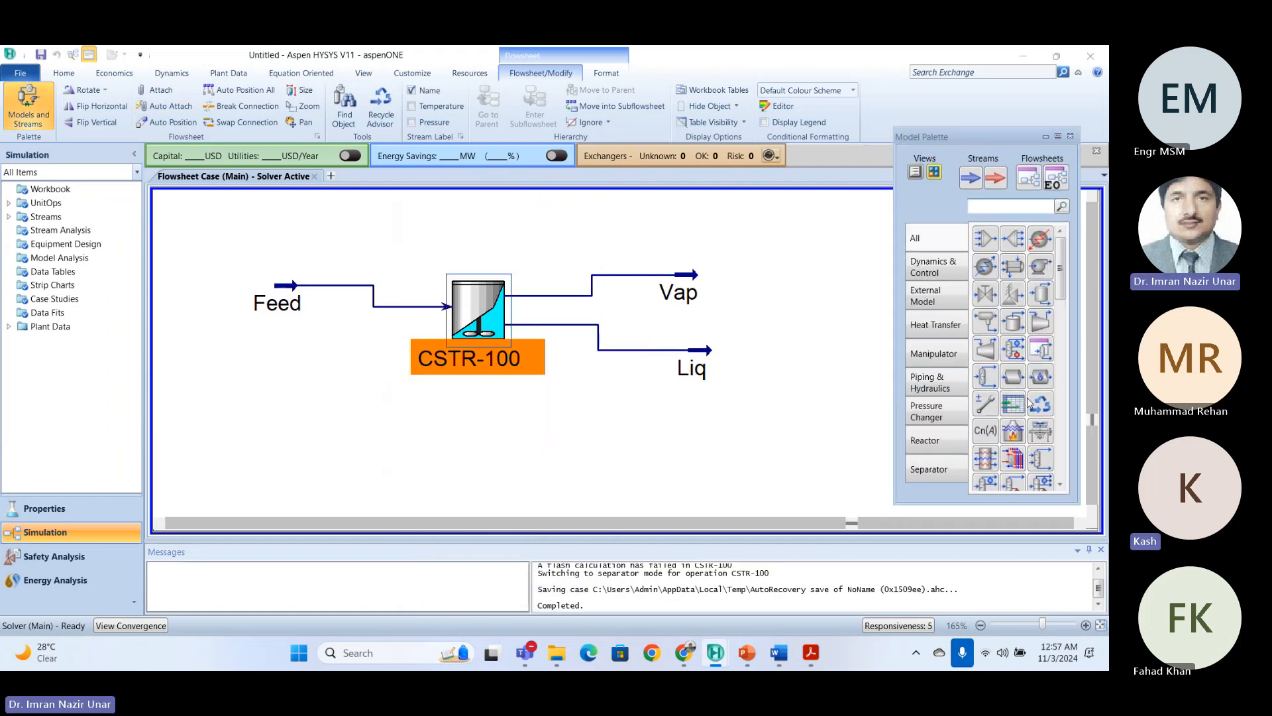
{"action": "left_click", "coordinate": [985, 402]}
{"action": "left_click", "coordinate": [761, 379]}
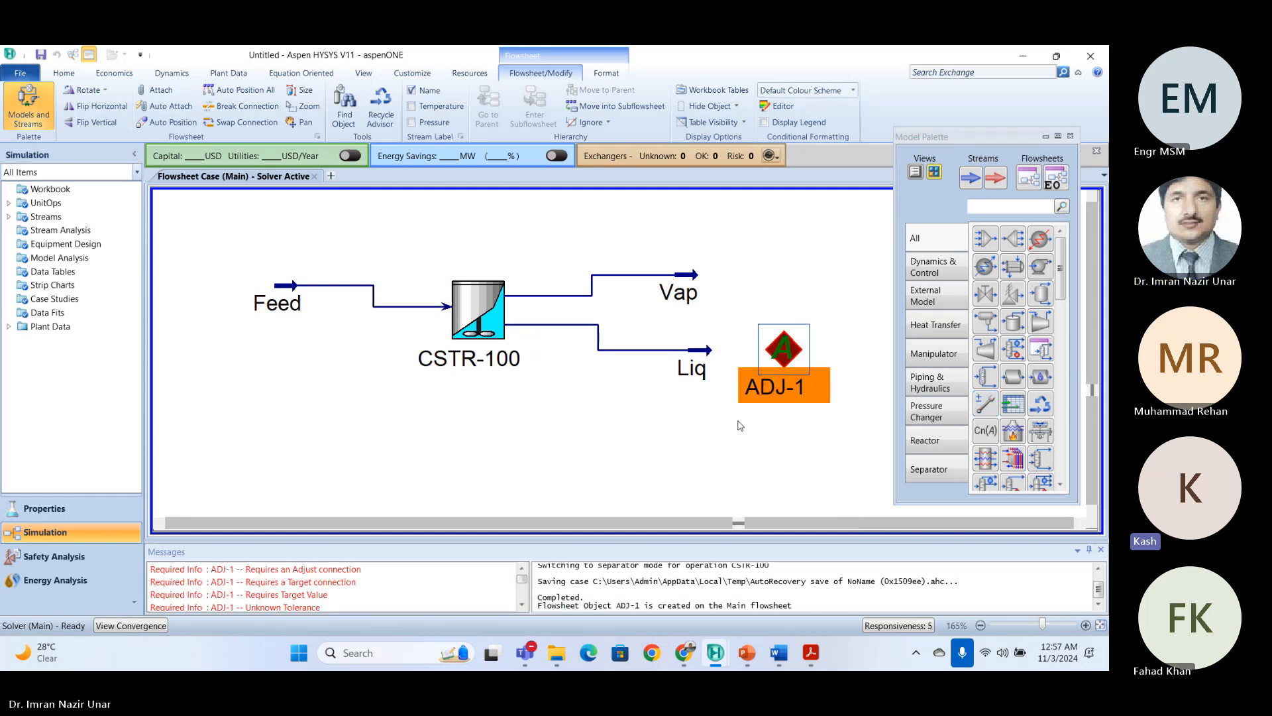
{"action": "left_click", "coordinate": [742, 409]}
{"action": "left_click_drag", "start_coordinate": [793, 355], "coordinate": [802, 346]}
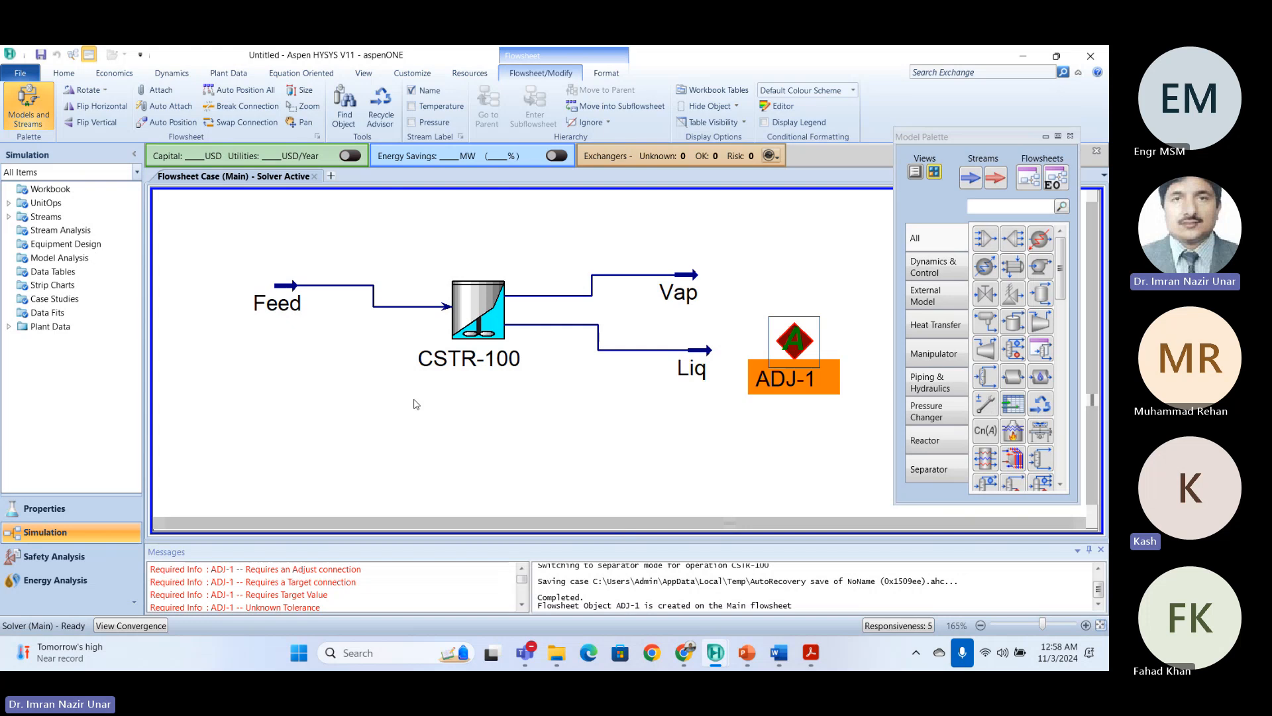
Open the Adjust block ADJ-1 and select the Tank Volume of CSTR-100 as its adjusted variable.
{"action": "mouse_move", "coordinate": [491, 316]}
{"action": "double_click", "coordinate": [798, 366]}
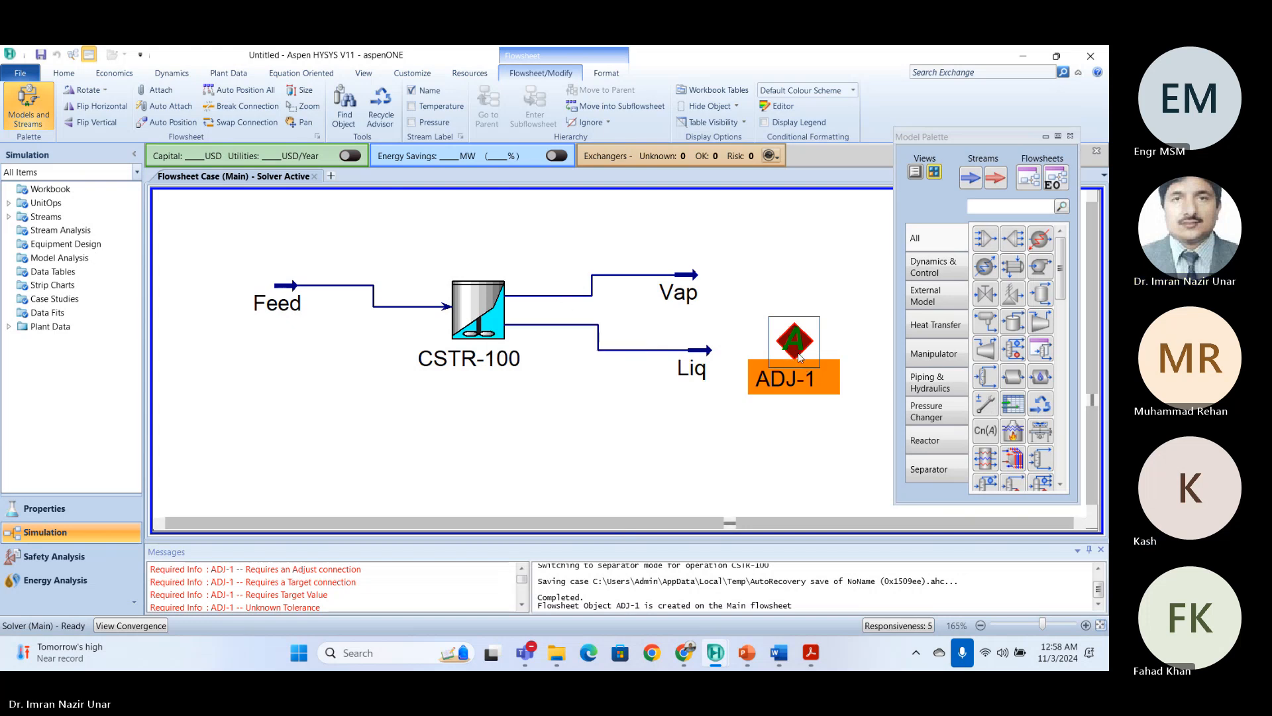
{"action": "left_click", "coordinate": [445, 279]}
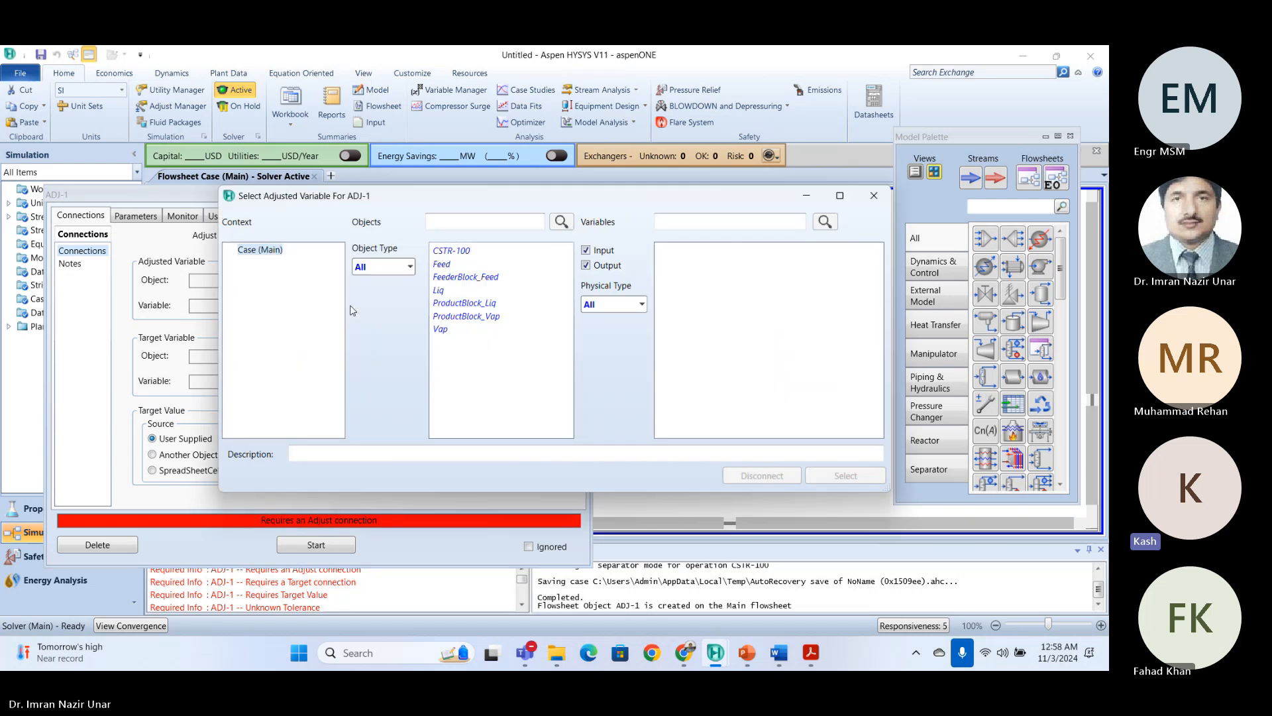
{"action": "left_click", "coordinate": [453, 256]}
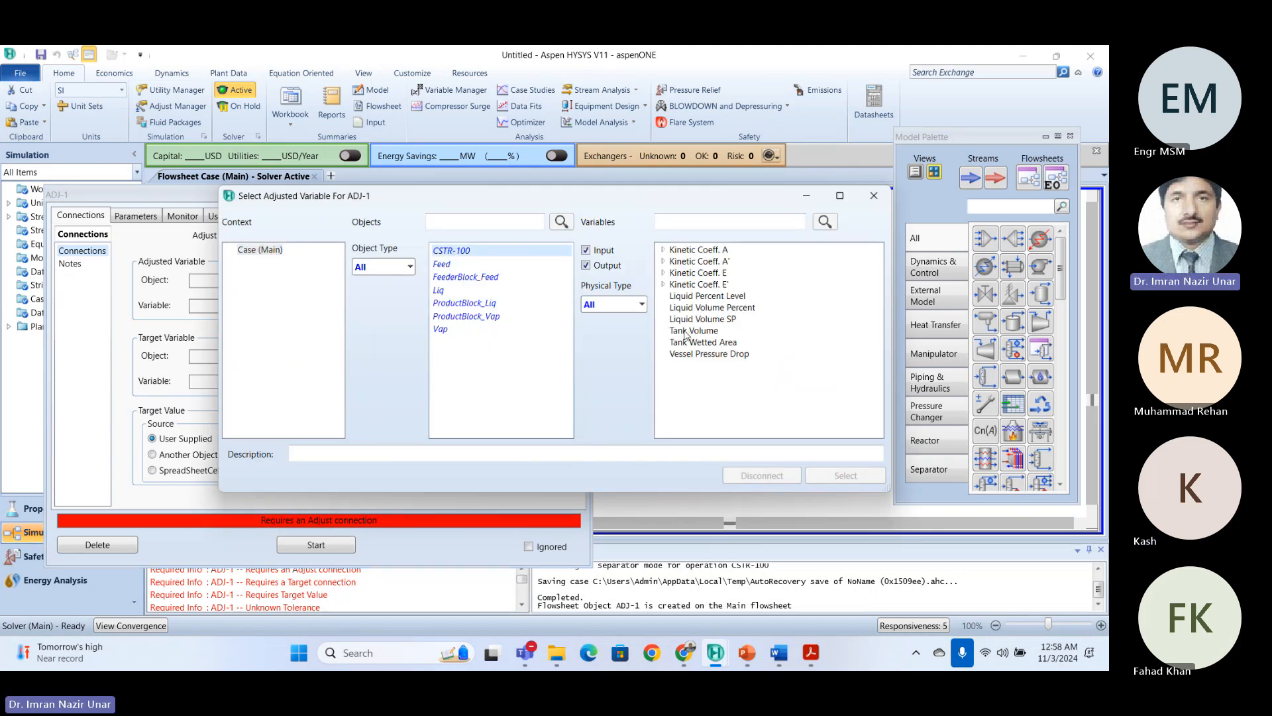
{"action": "double_click", "coordinate": [686, 332]}
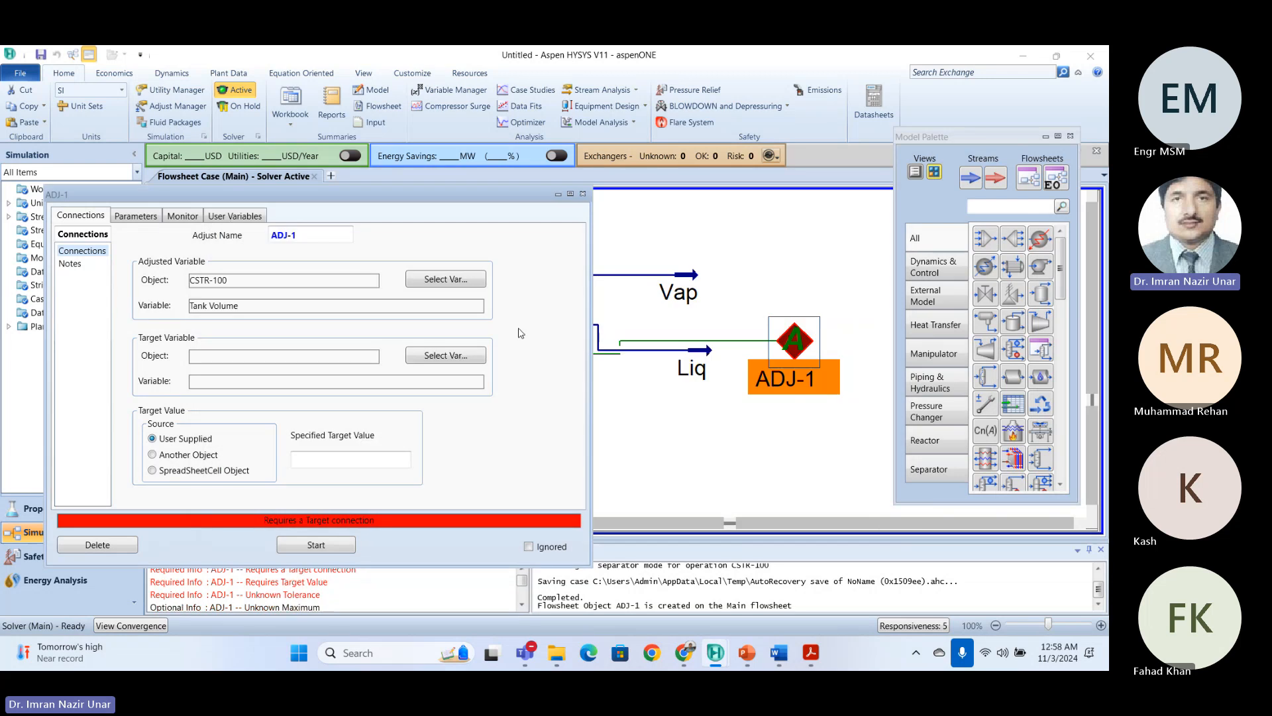
Select Act. % Cnv._1 of CSTR-100 as the target variable of ADJ-1.
{"action": "left_click", "coordinate": [468, 361]}
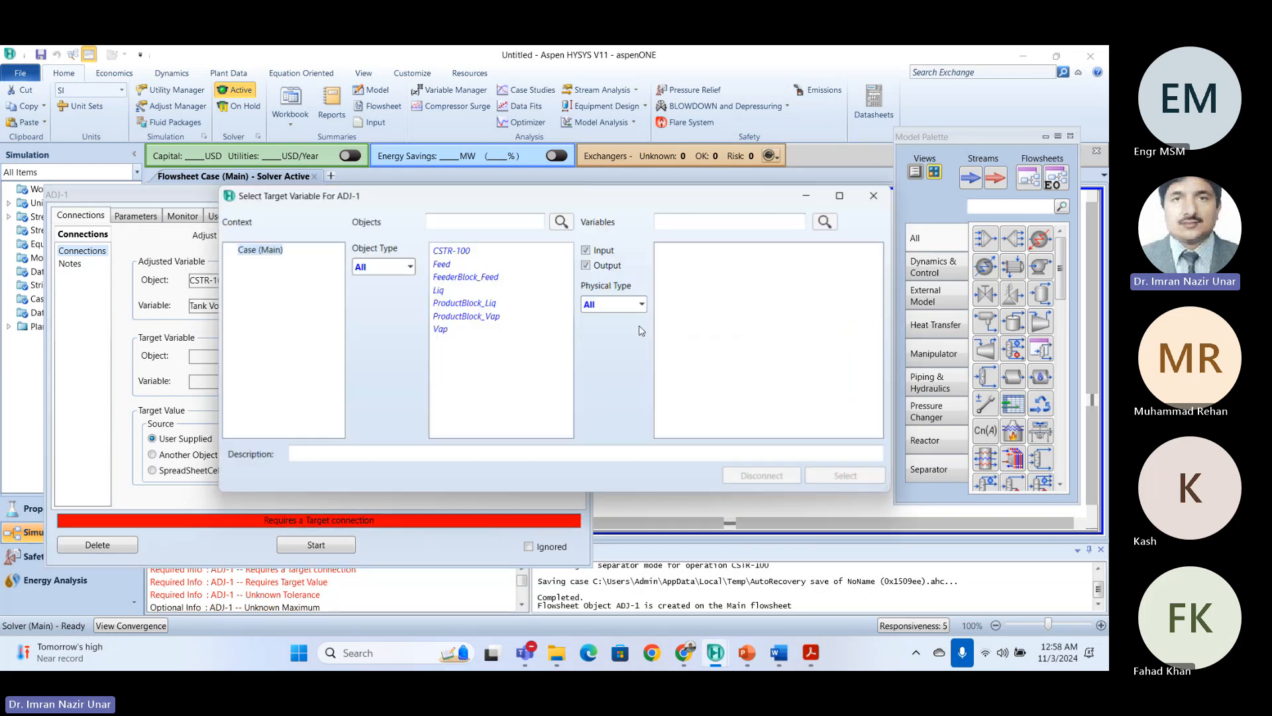
{"action": "left_click", "coordinate": [558, 255]}
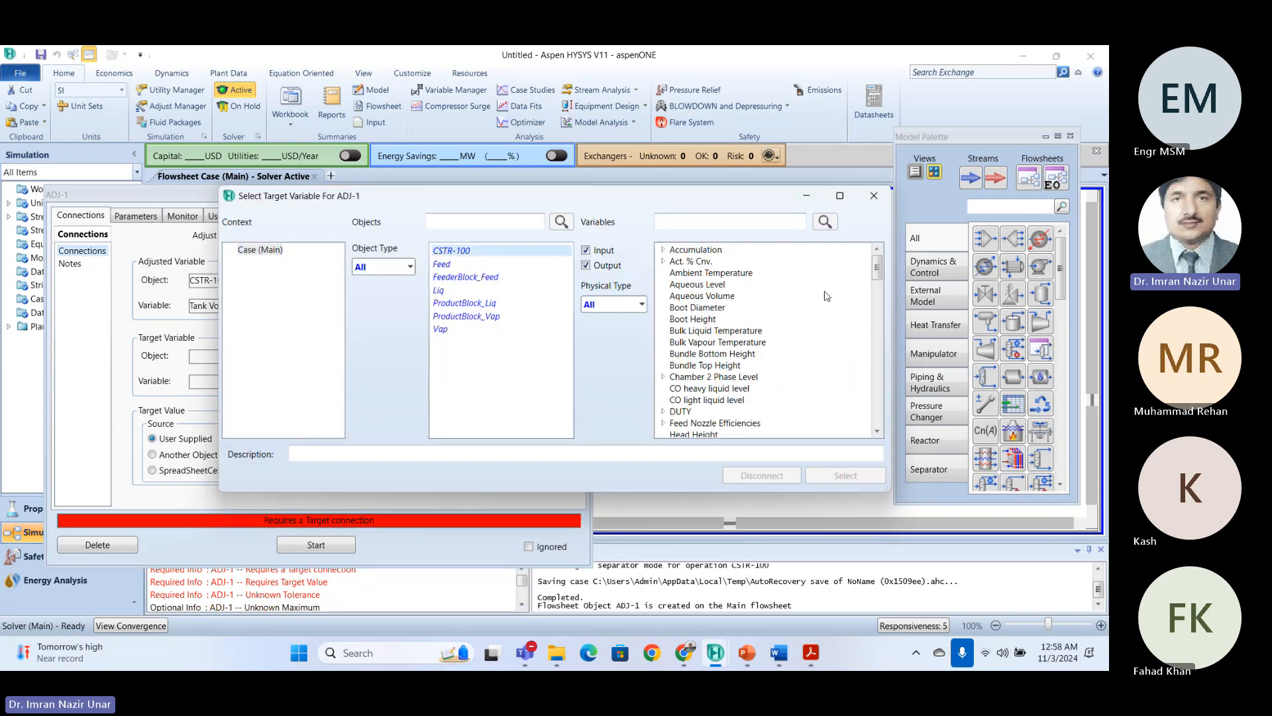
{"action": "scroll", "coordinate": [795, 331], "scroll_direction": "down", "scroll_amount": 10}
{"action": "scroll", "coordinate": [789, 394], "scroll_direction": "down", "scroll_amount": 10}
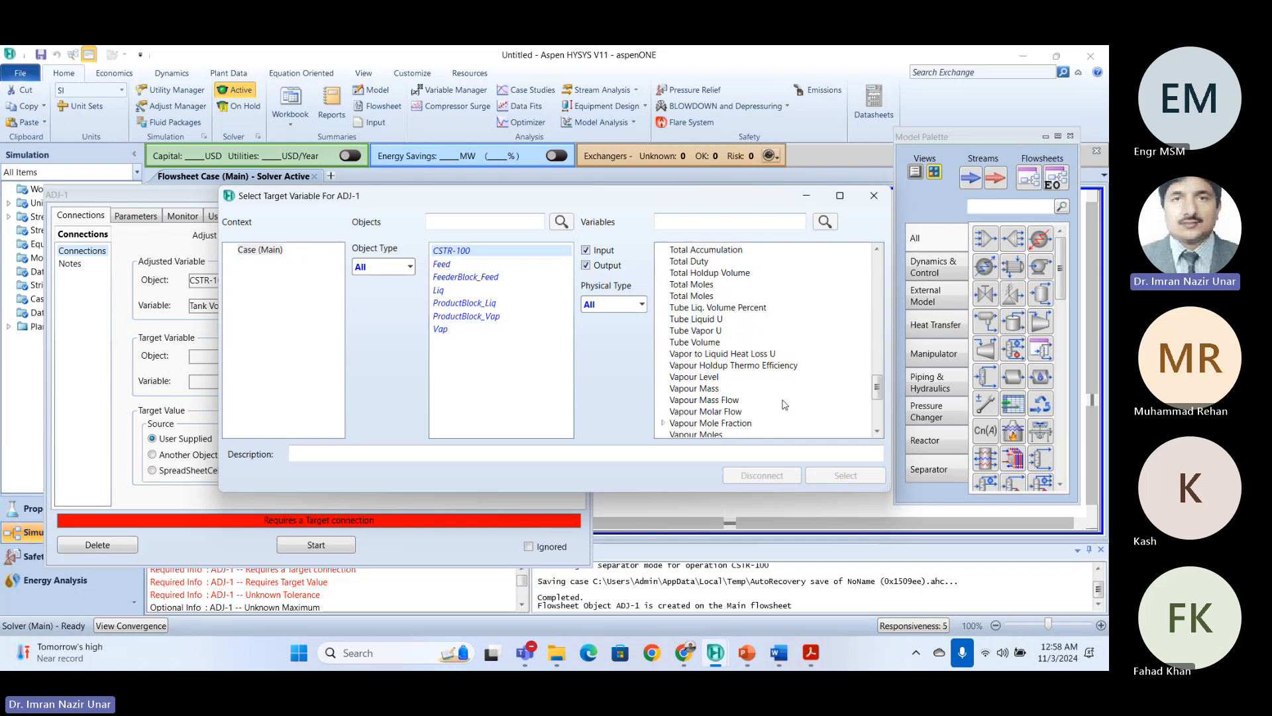
{"action": "left_click_drag", "start_coordinate": [878, 417], "coordinate": [864, 250]}
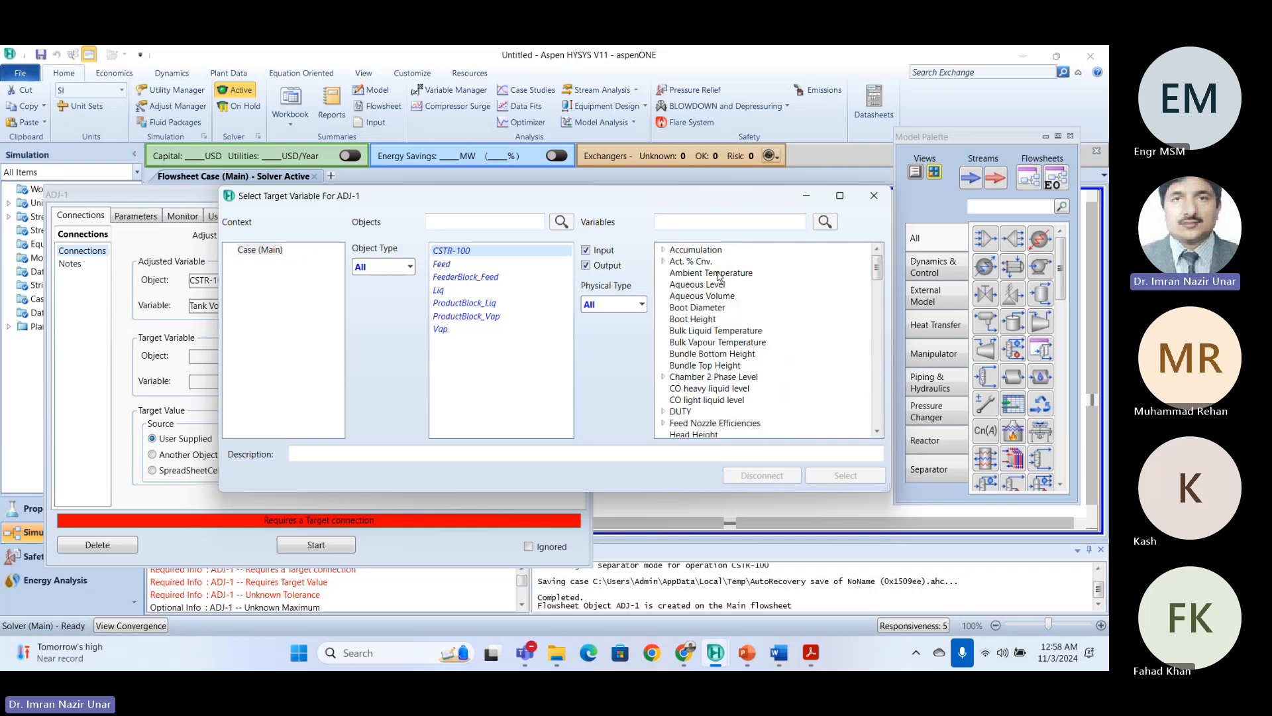
{"action": "left_click", "coordinate": [683, 261]}
{"action": "left_click", "coordinate": [663, 261]}
{"action": "left_click", "coordinate": [731, 273]}
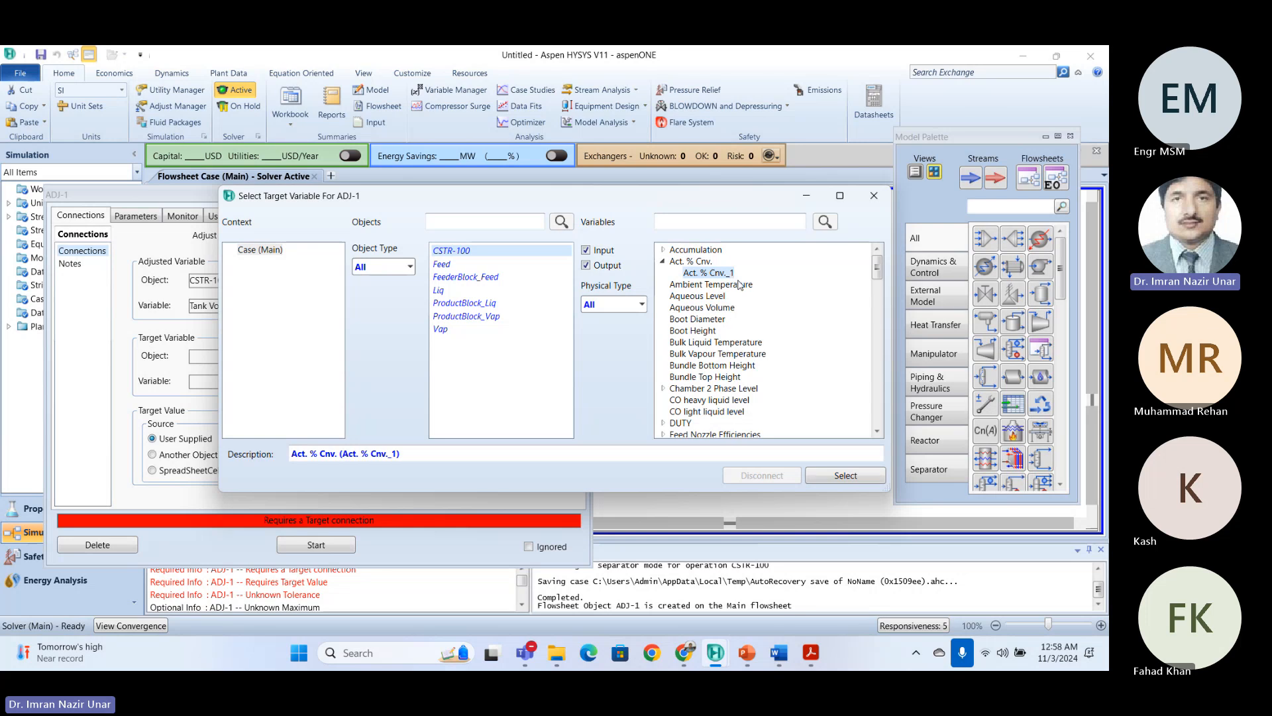
{"action": "left_click", "coordinate": [846, 475]}
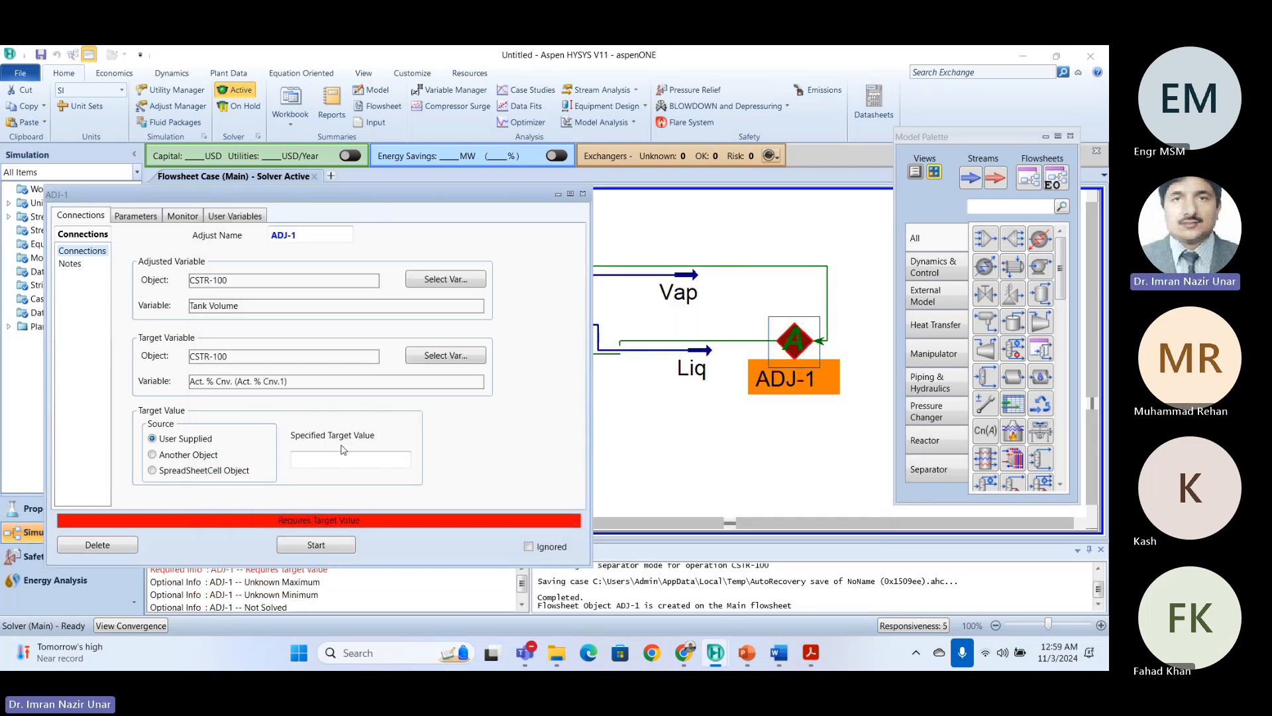
Set the specified target value of ADJ-1 to 90 and look up the lesson's next instruction, step 4.16.
{"action": "left_click", "coordinate": [368, 464]}
{"action": "type", "text": "90"}
{"action": "key", "text": "Return"}
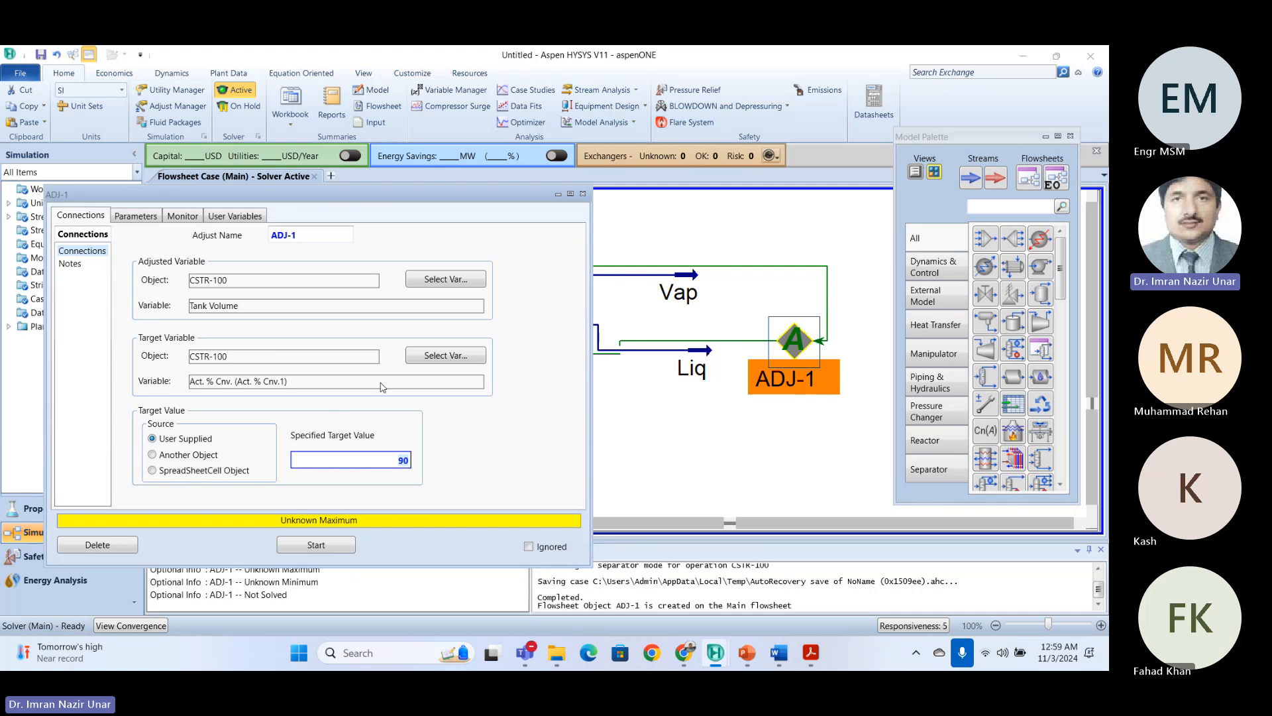
{"action": "key", "text": "Tab"}
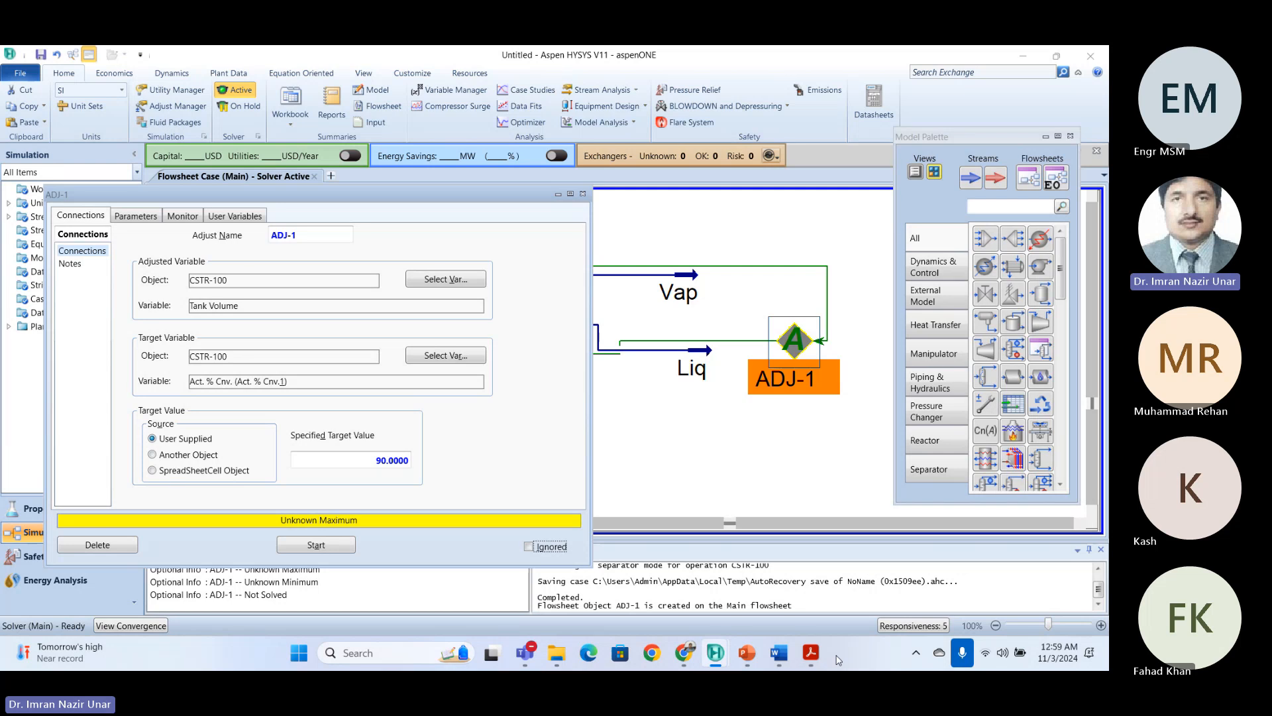
{"action": "left_click", "coordinate": [808, 658]}
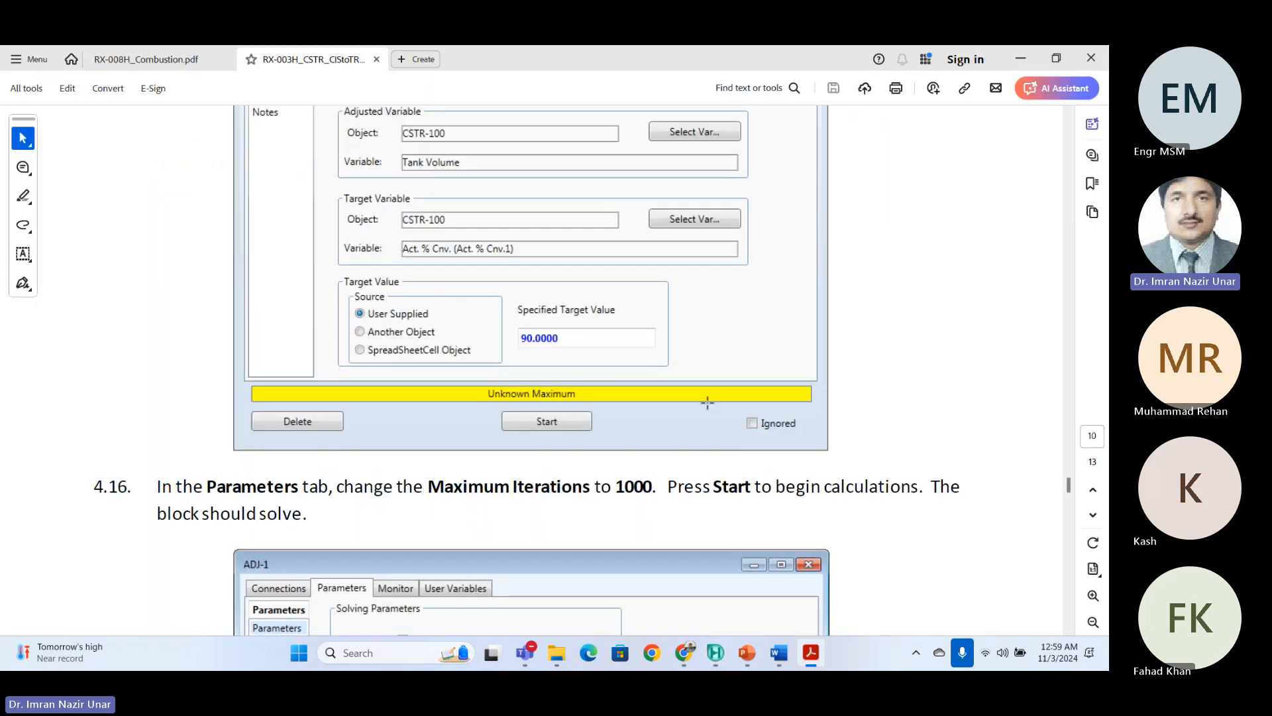
Check the lesson's ADJ-1 solver settings for step 4.16 and open the solving parameters of ADJ-1 in Aspen HYSYS.
{"action": "scroll", "coordinate": [709, 401], "scroll_direction": "down", "scroll_amount": 5}
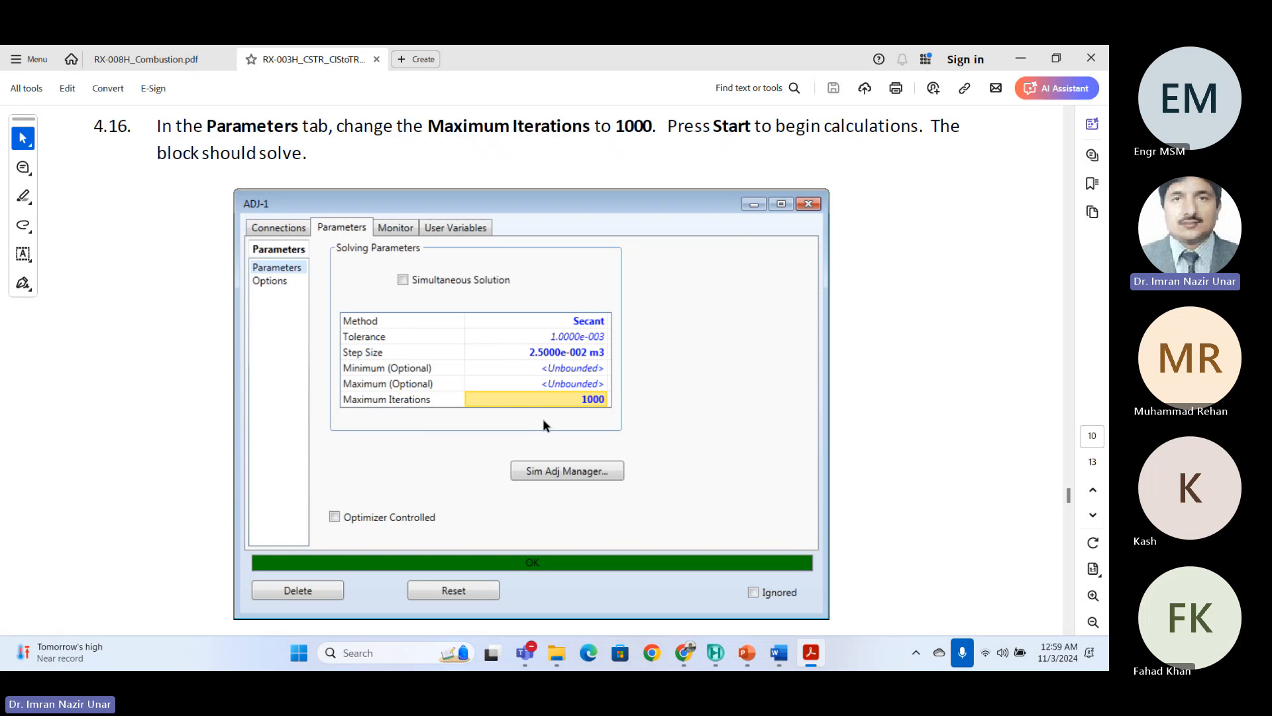
{"action": "key", "text": "alt+Tab"}
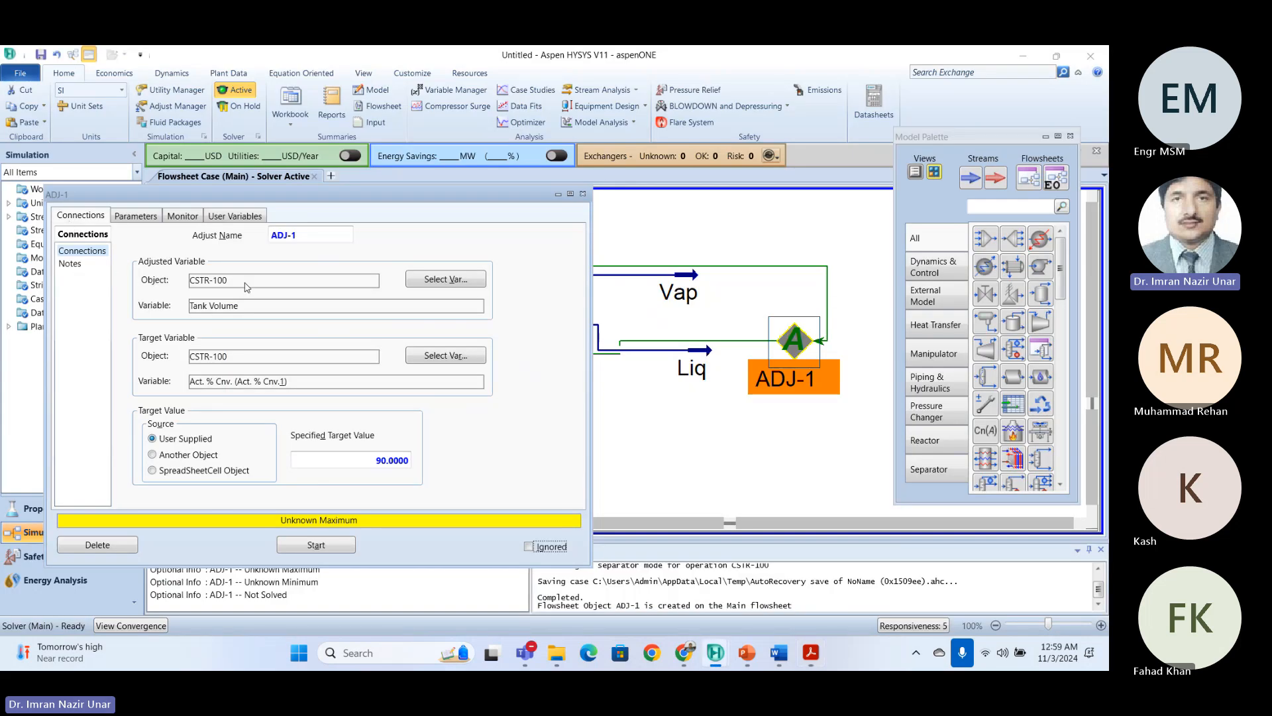
{"action": "left_click", "coordinate": [145, 218]}
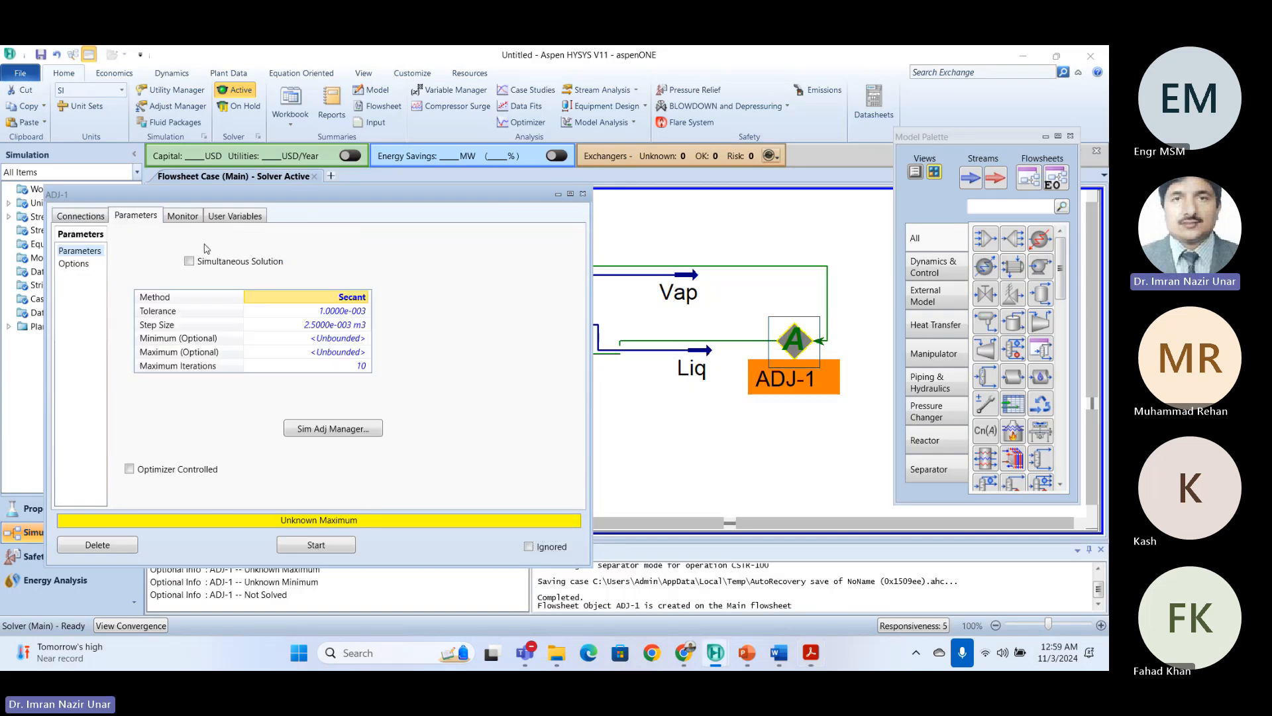
{"action": "left_click", "coordinate": [342, 323]}
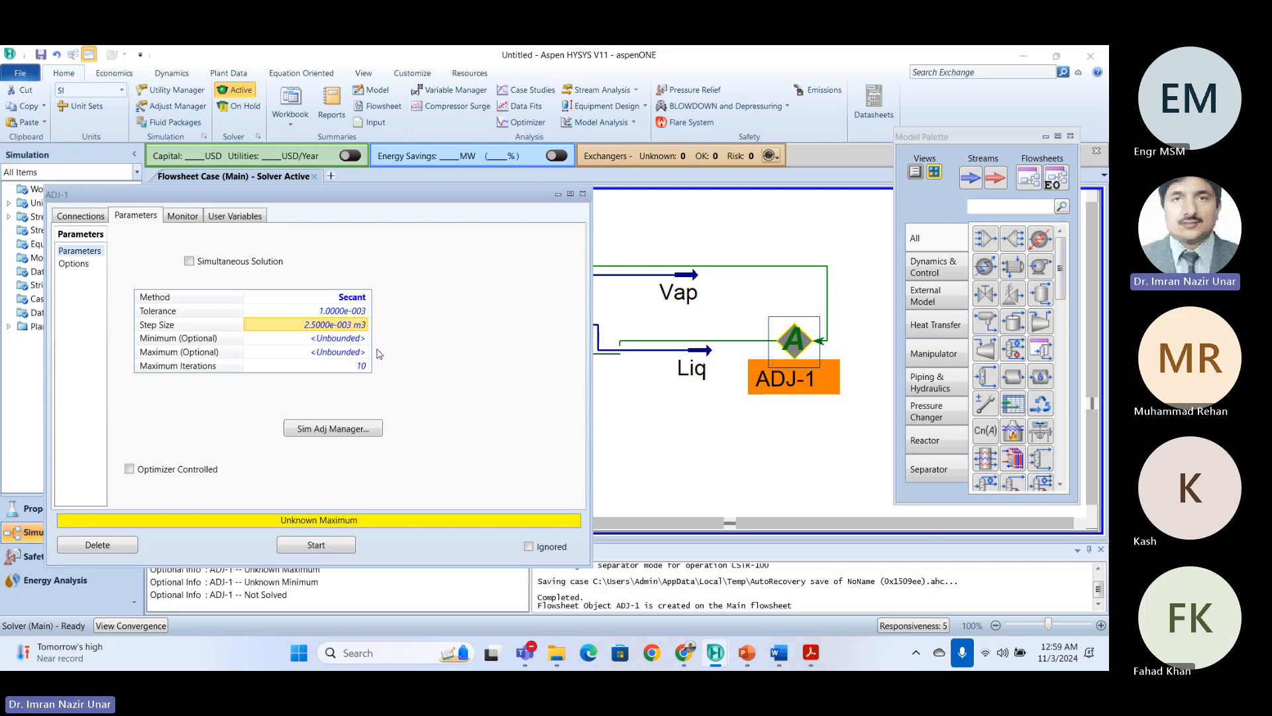
{"action": "type", "text": "2.5"}
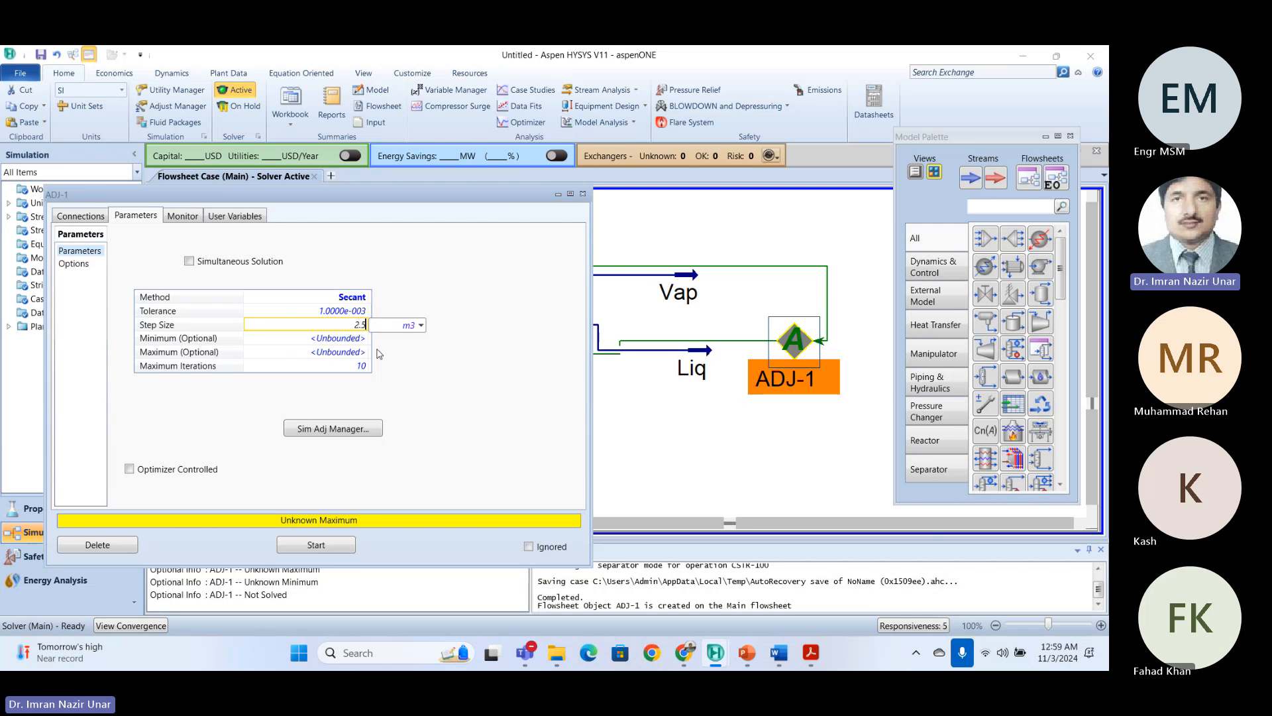
{"action": "type", "text": "e-2"}
{"action": "key", "text": "BackSpace"}
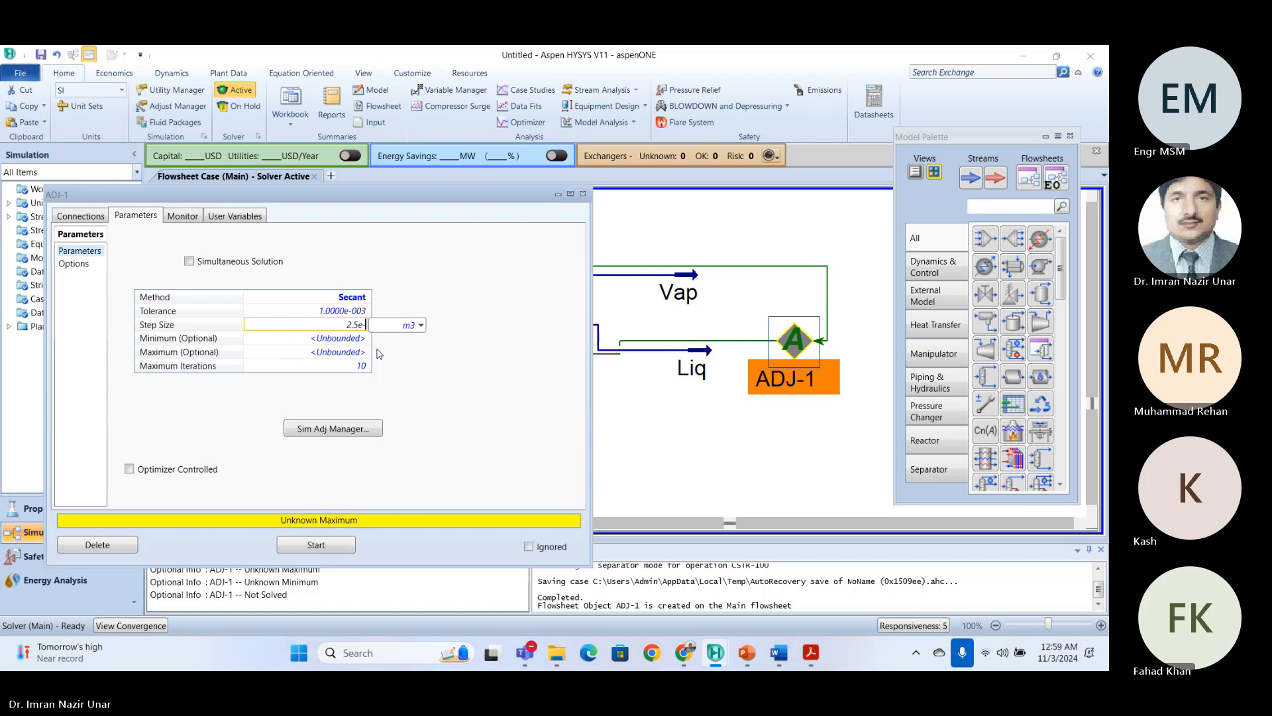
{"action": "type", "text": "2"}
{"action": "key", "text": "Return"}
{"action": "key", "text": "alt+Tab"}
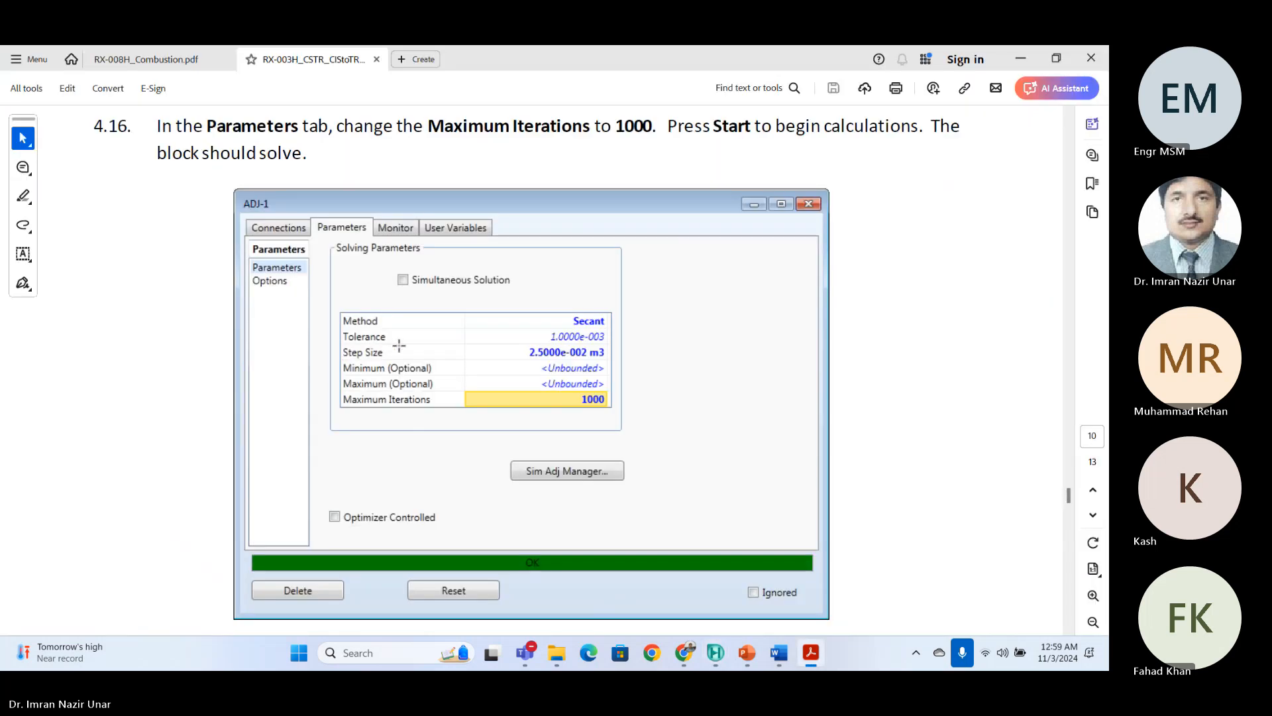
{"action": "key", "text": "alt+Tab"}
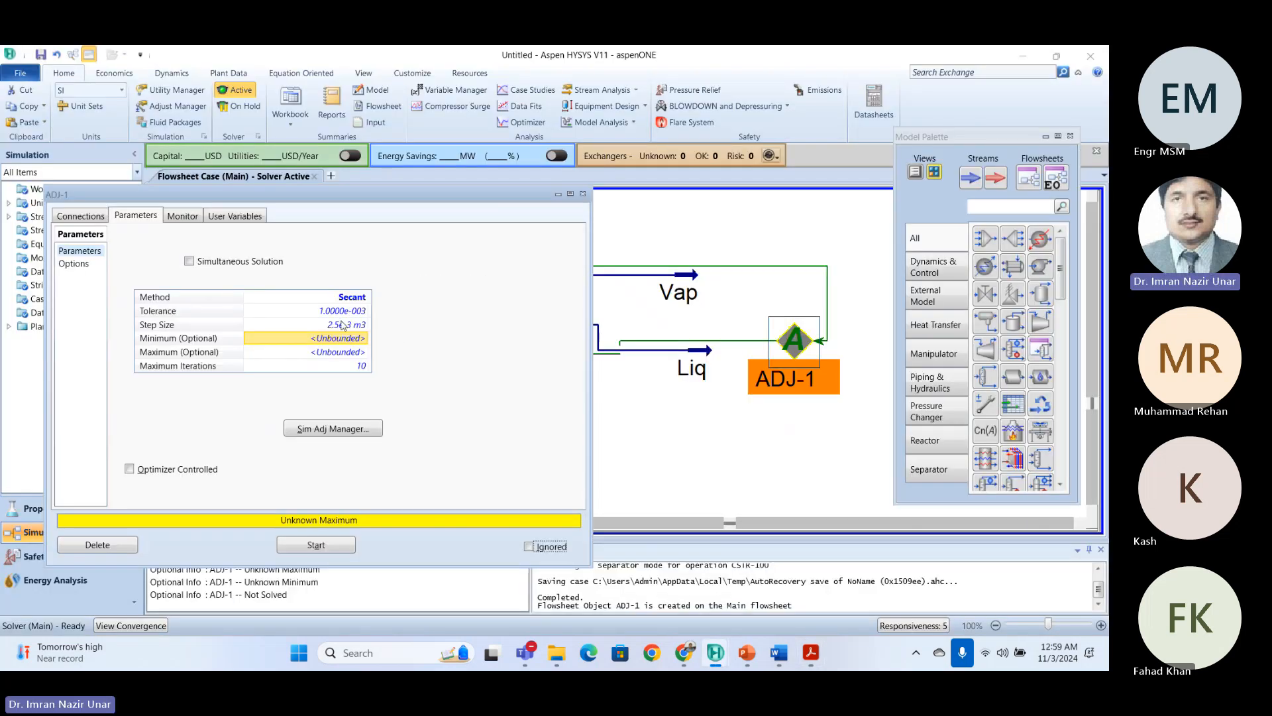
Set the step size of ADJ-1 to 2.5e-2 m3 and its maximum iterations to 1000.
{"action": "left_click", "coordinate": [342, 324]}
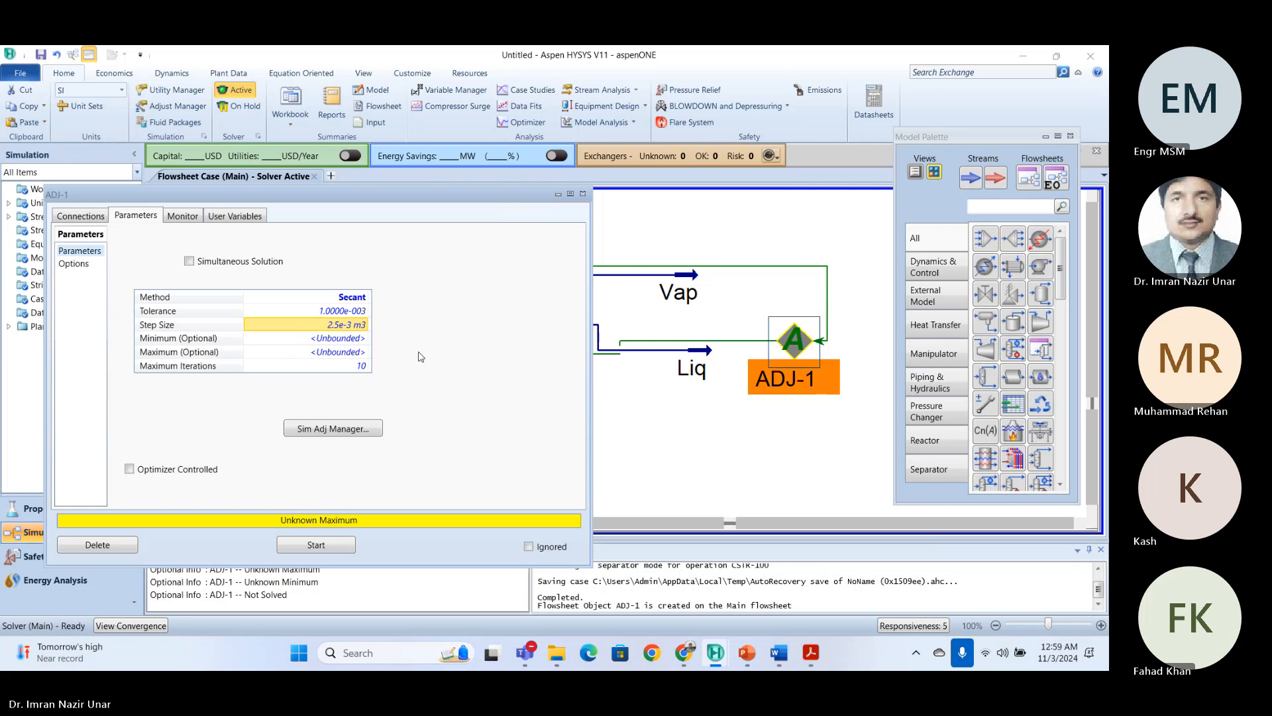
{"action": "type", "text": "2.5"}
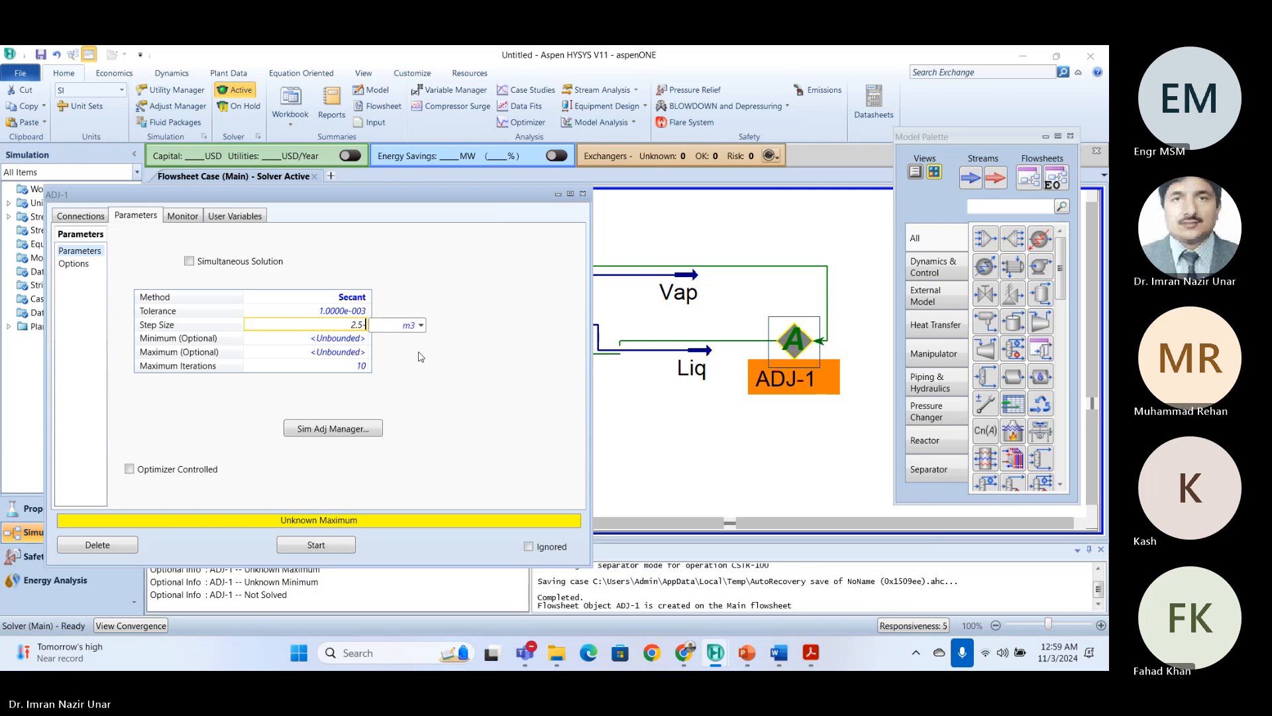
{"action": "type", "text": "-e"}
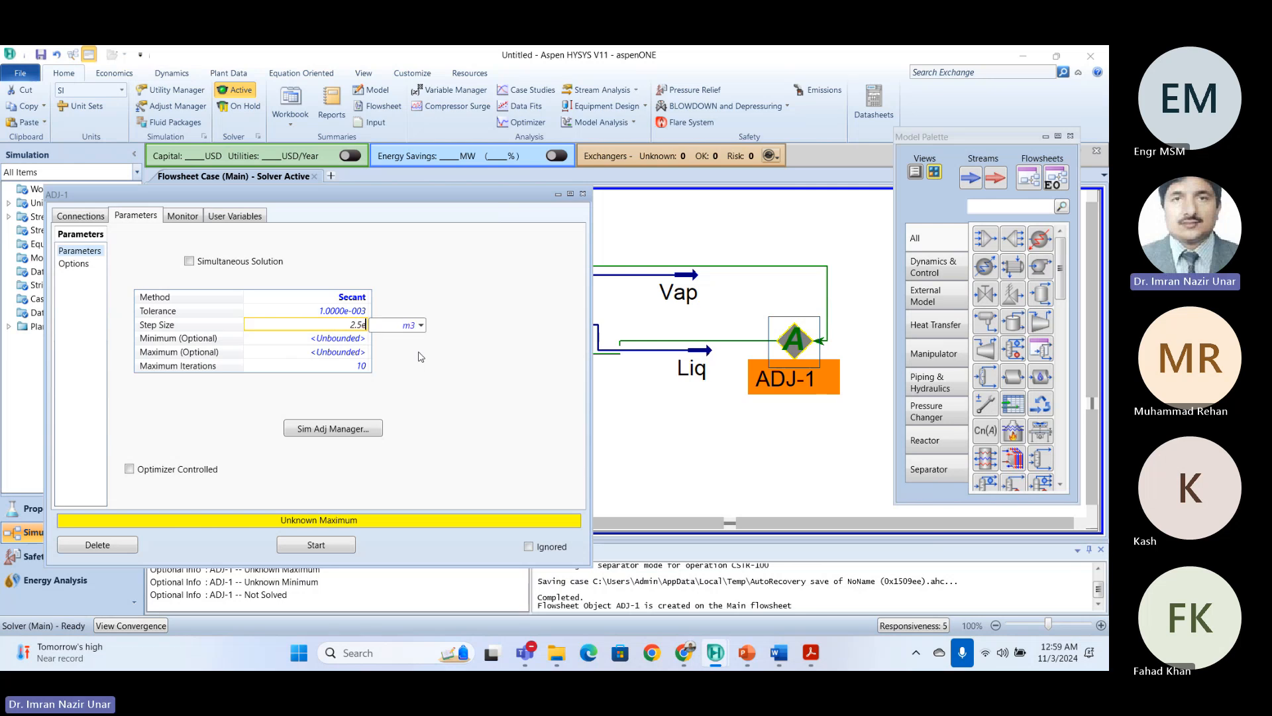
{"action": "type", "text": "-2"}
{"action": "key", "text": "Return"}
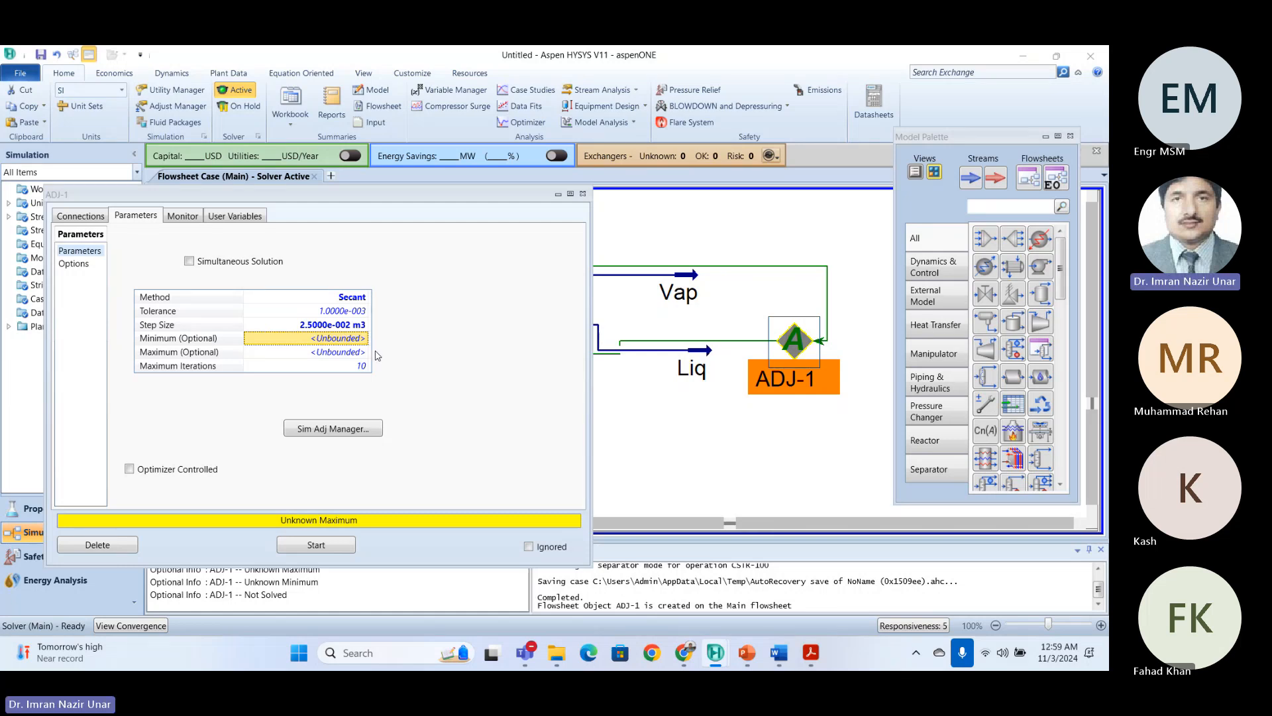
{"action": "left_click", "coordinate": [342, 367]}
{"action": "type", "text": "1000"}
{"action": "key", "text": "Return"}
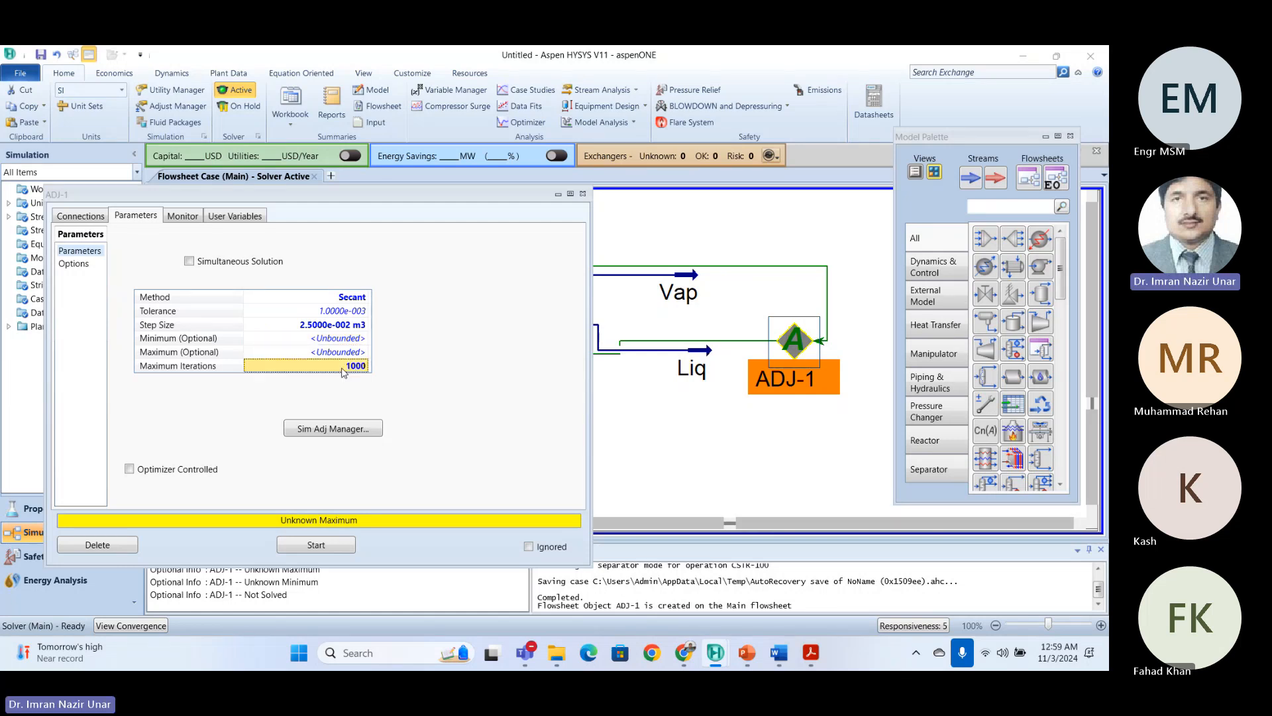
Check the lesson's instruction following step 4.16, start the ADJ-1 calculation and close its form.
{"action": "key", "text": "alt+Tab"}
{"action": "scroll", "coordinate": [809, 424], "scroll_direction": "down", "scroll_amount": 10}
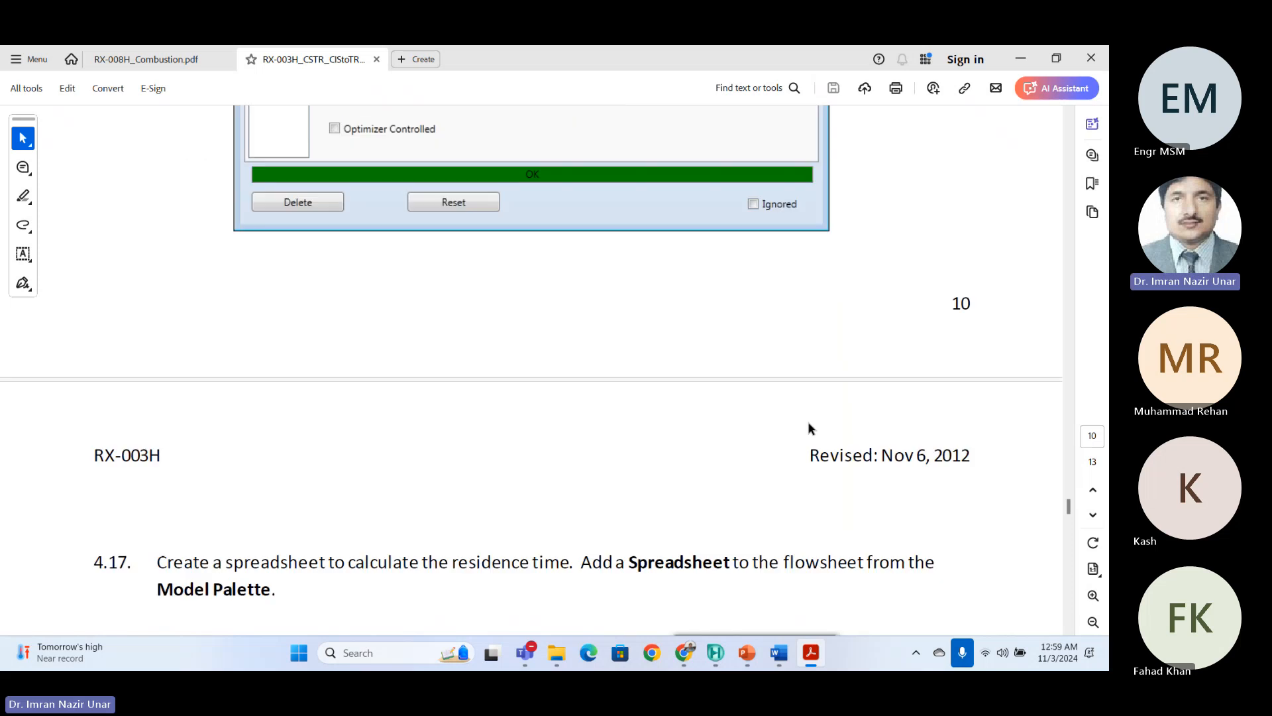
{"action": "scroll", "coordinate": [530, 398], "scroll_direction": "down", "scroll_amount": 3}
{"action": "key", "text": "alt+Tab"}
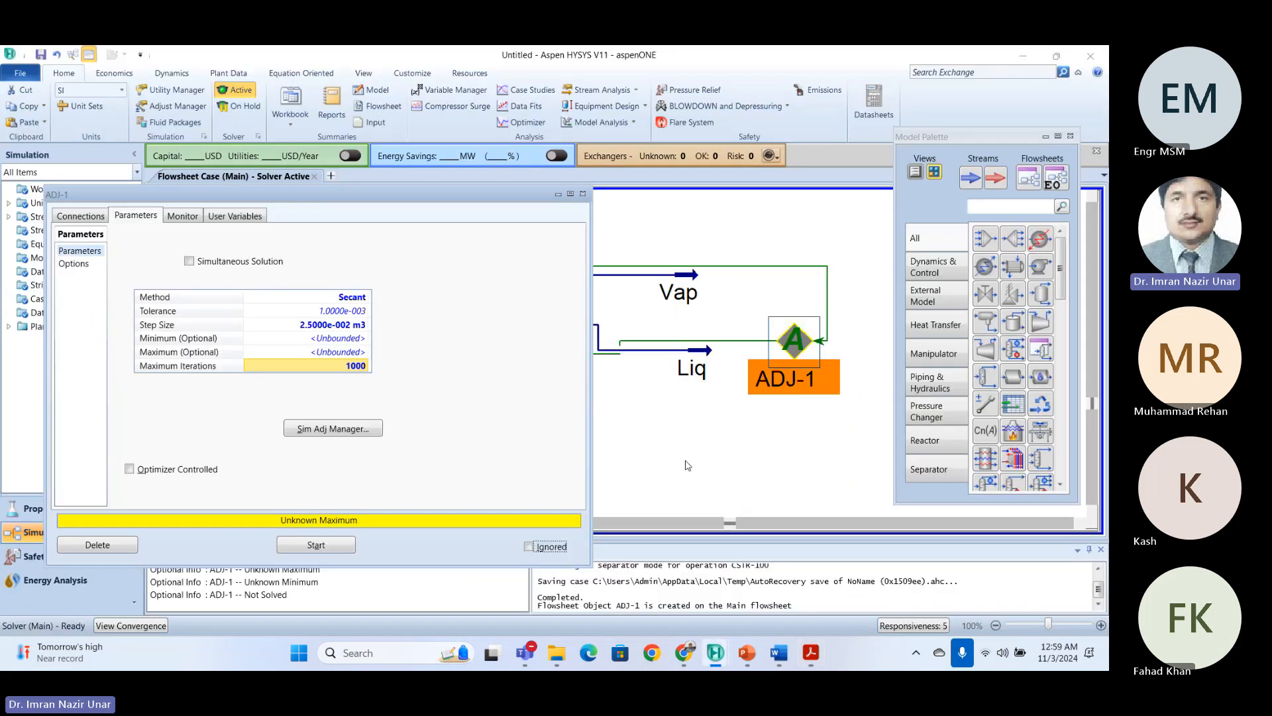
{"action": "left_click", "coordinate": [321, 545]}
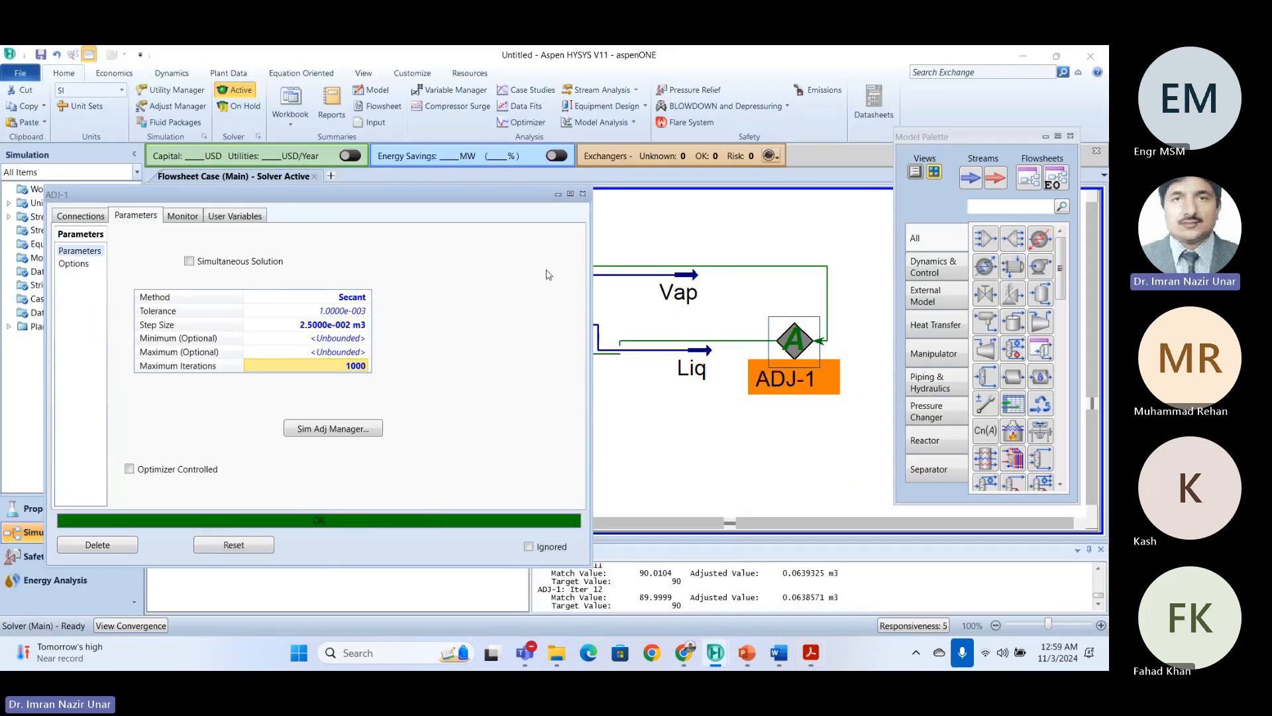
{"action": "left_click", "coordinate": [583, 194]}
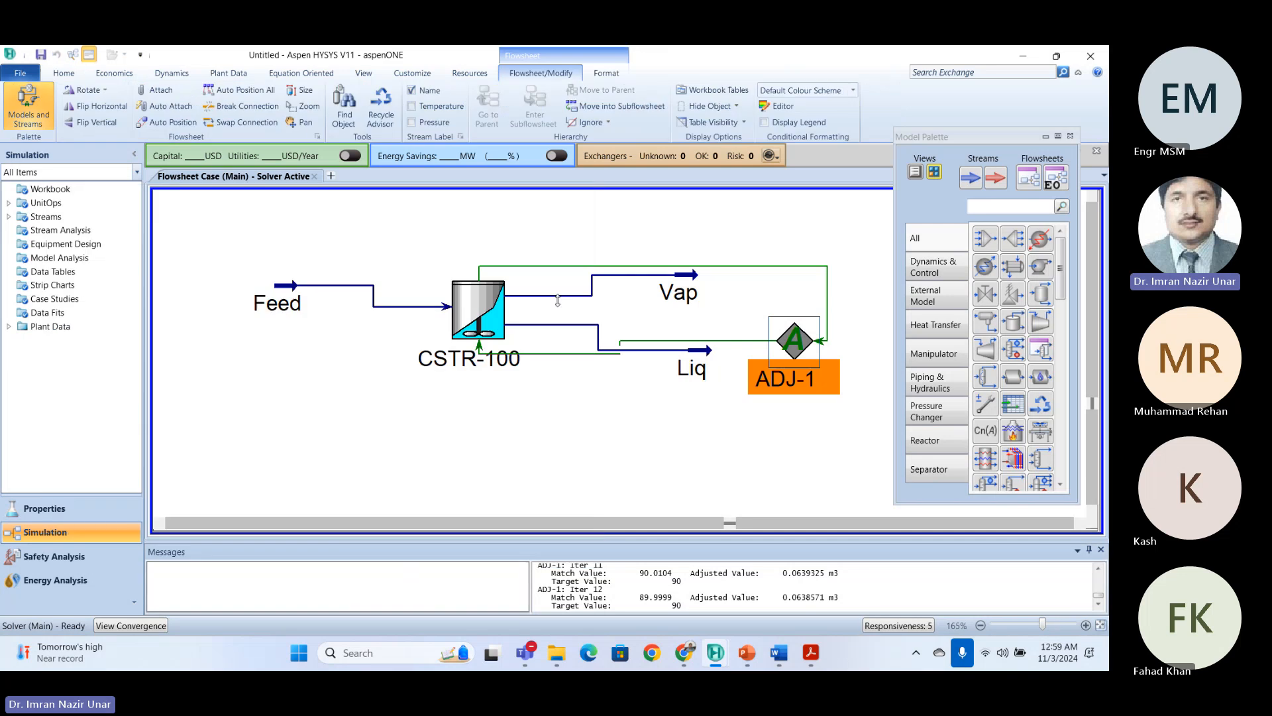
Review the tank volume and the reaction conversion results of CSTR-100, and close its form.
{"action": "double_click", "coordinate": [478, 310]}
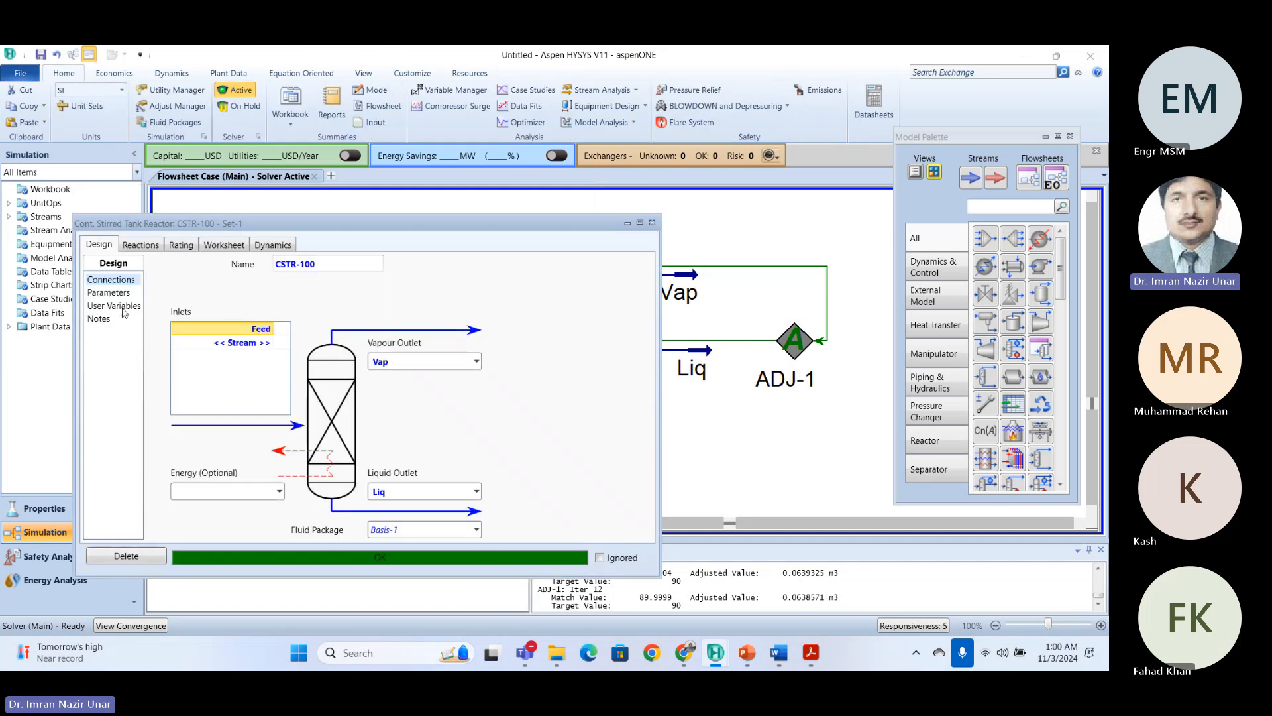
{"action": "left_click", "coordinate": [119, 293]}
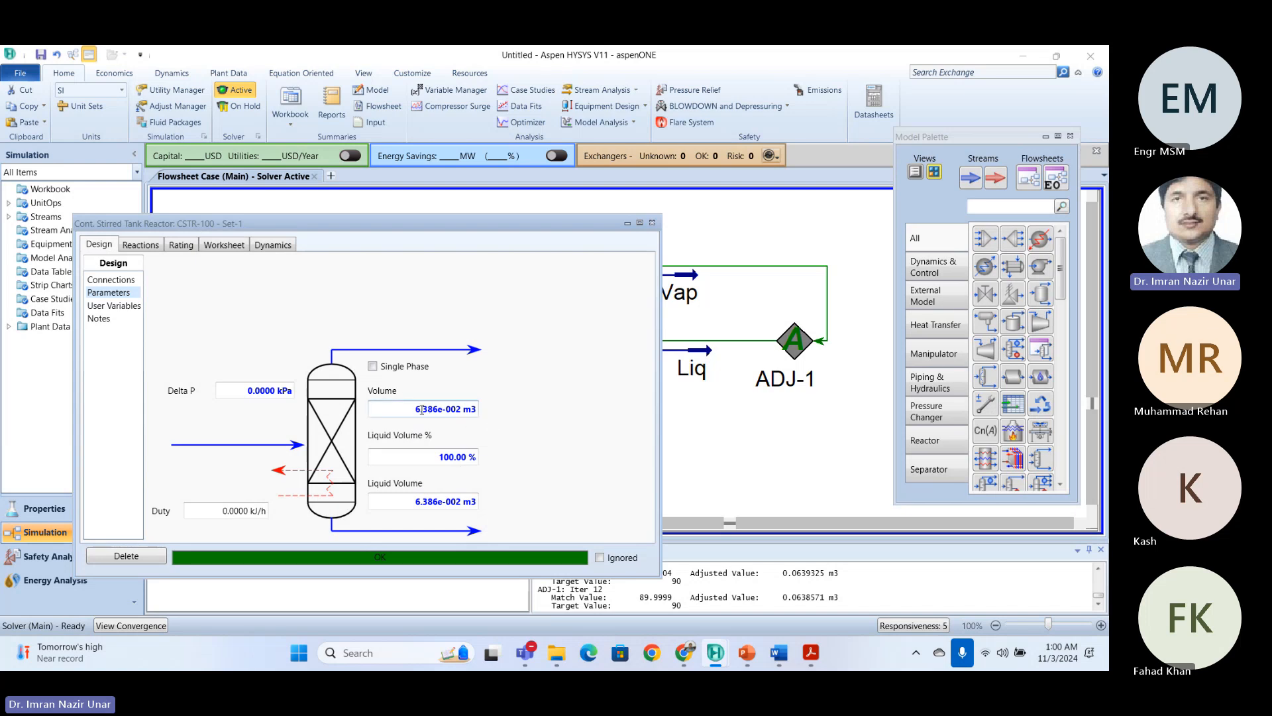
{"action": "mouse_move", "coordinate": [418, 408]}
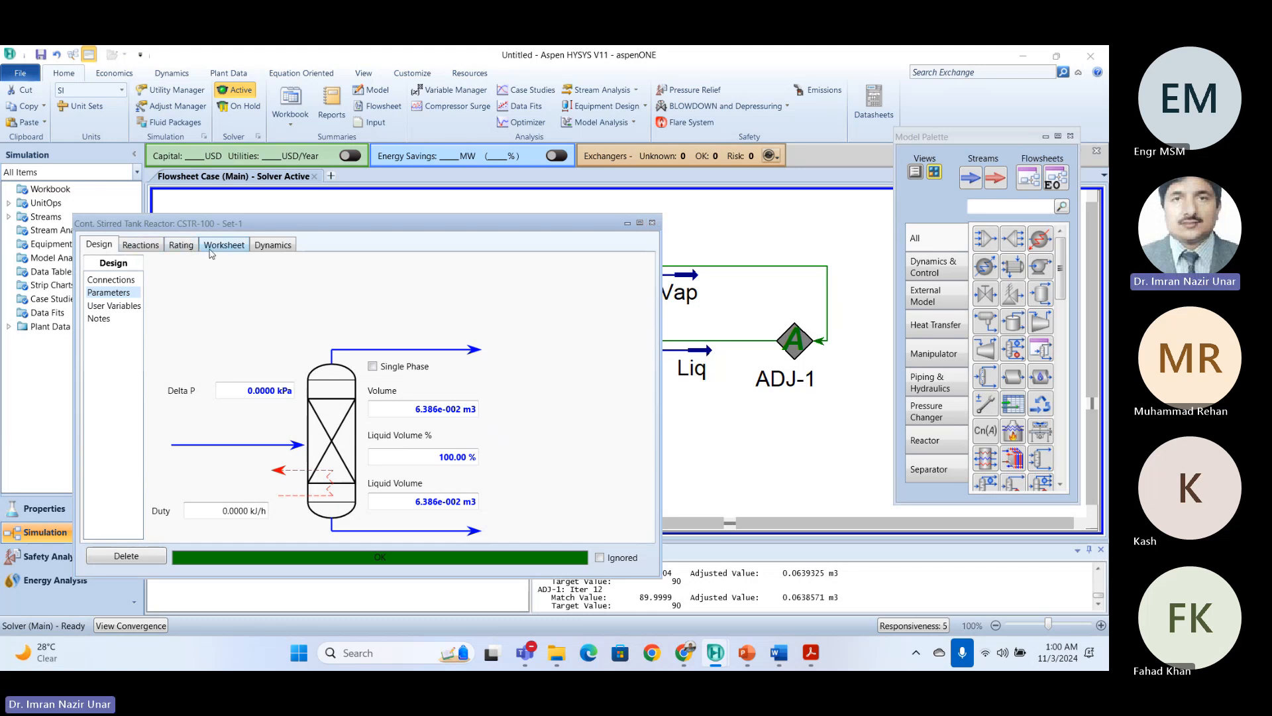
{"action": "left_click", "coordinate": [139, 245]}
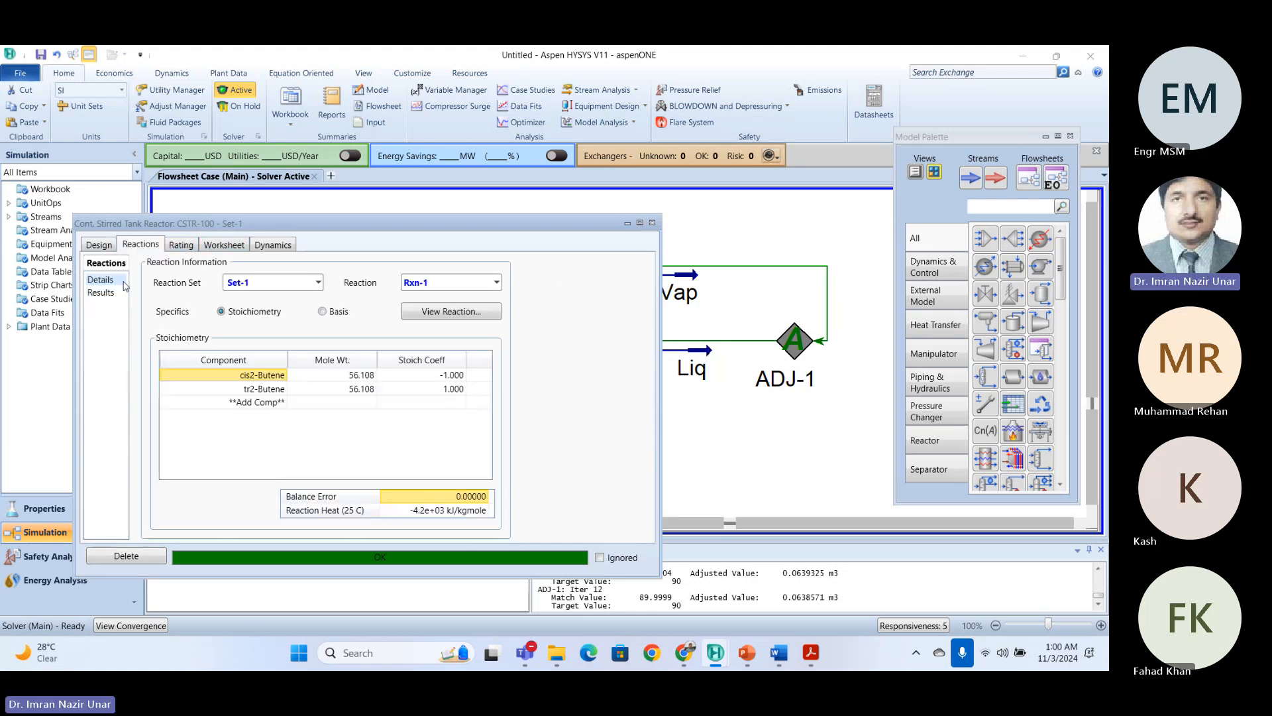
{"action": "left_click", "coordinate": [101, 293]}
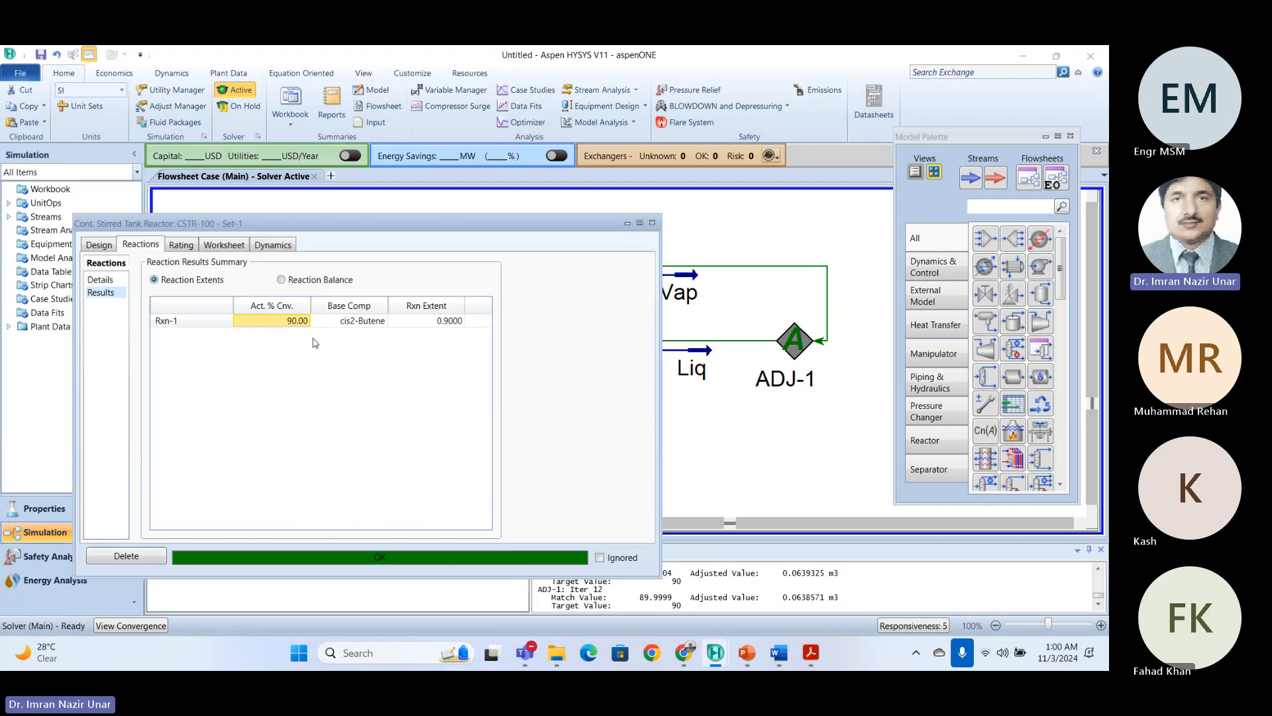
{"action": "left_click", "coordinate": [652, 222]}
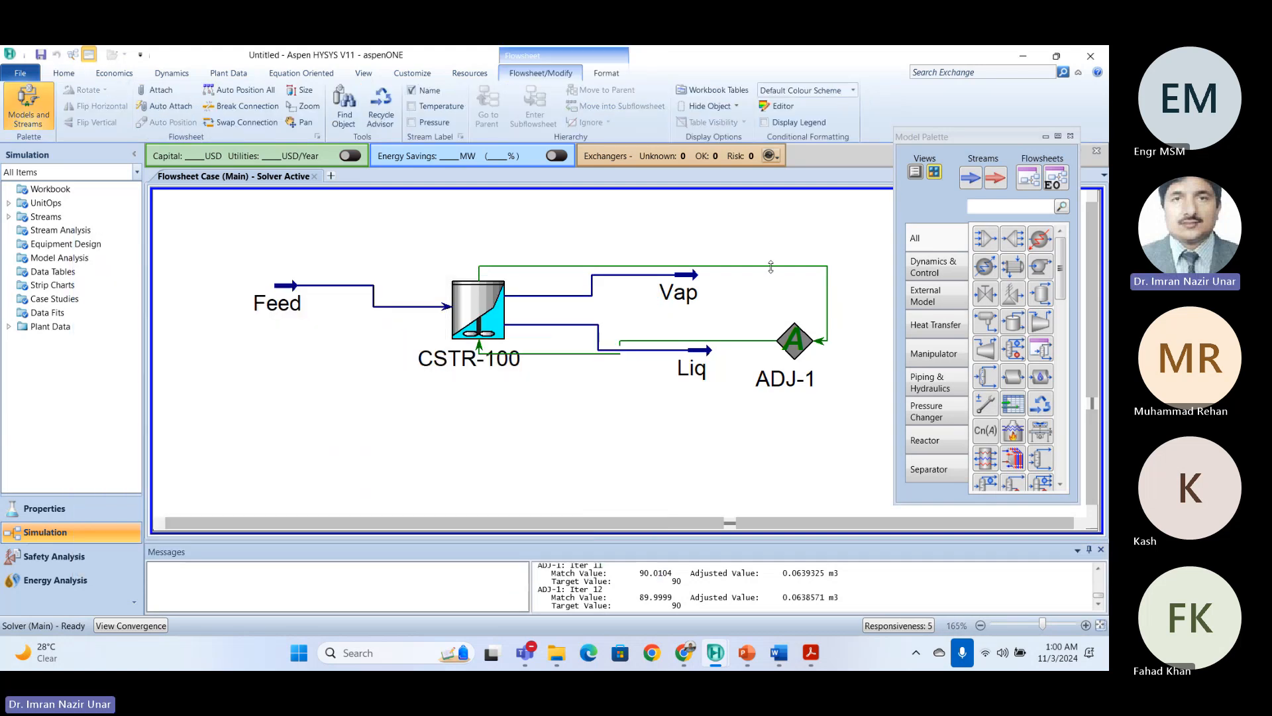
Move the ADJ-1 block slightly lower on the flowsheet so its connection line runs below the Liq stream.
{"action": "left_click_drag", "start_coordinate": [769, 266], "coordinate": [768, 224]}
{"action": "mouse_move", "coordinate": [475, 324]}
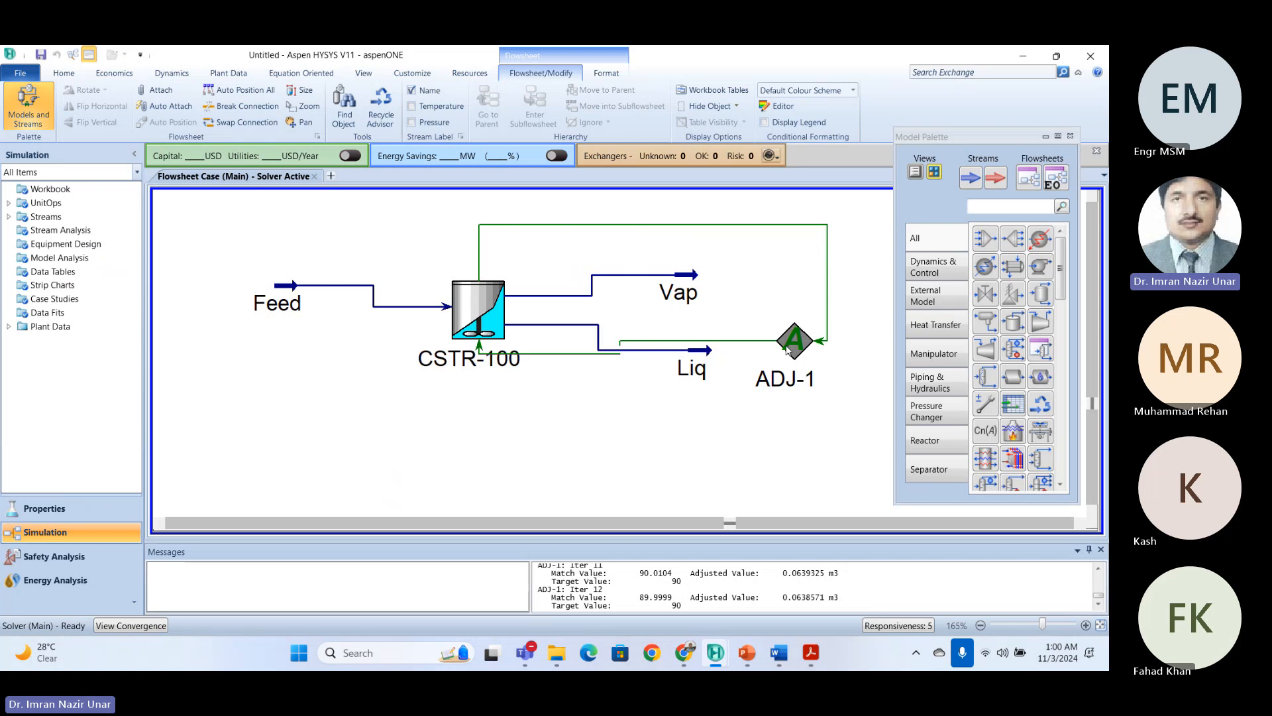
{"action": "left_click_drag", "start_coordinate": [763, 341], "coordinate": [807, 376]}
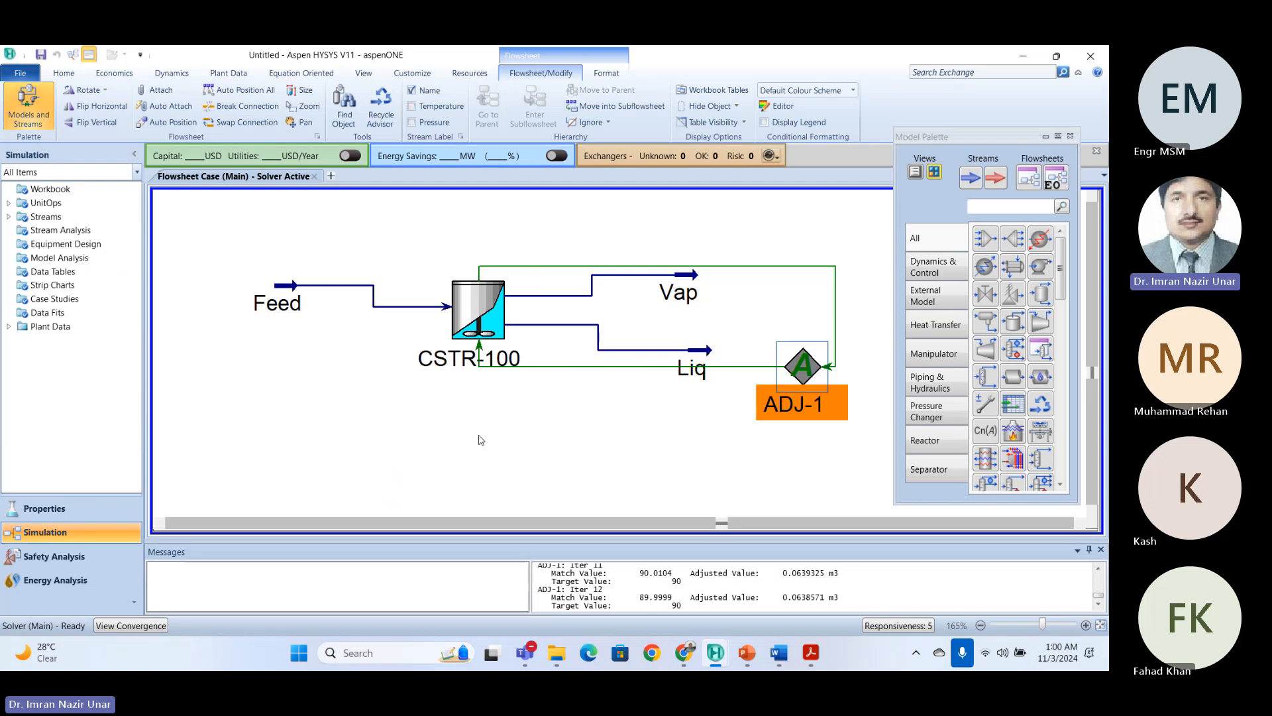
Following lesson step 4.17, place a Spreadsheet block below the Feed stream and open its cell grid.
{"action": "key", "text": "alt+Tab"}
{"action": "scroll", "coordinate": [418, 377], "scroll_direction": "down", "scroll_amount": 5}
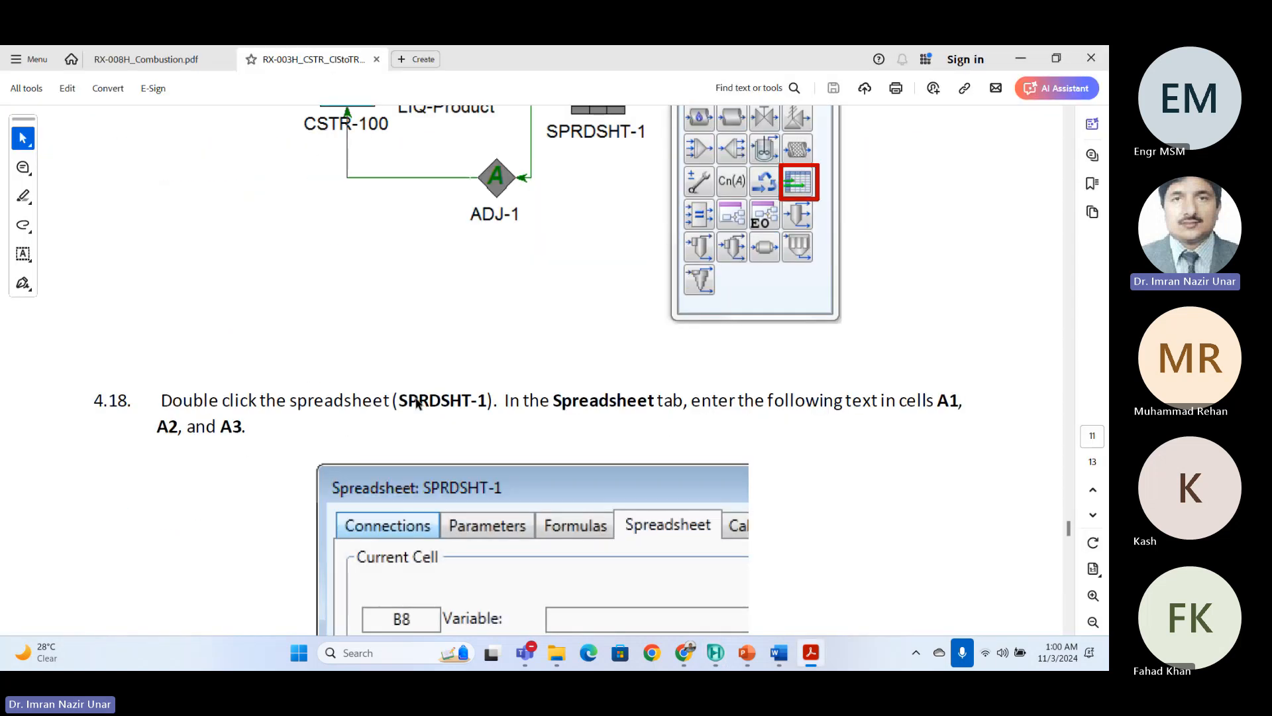
{"action": "scroll", "coordinate": [531, 299], "scroll_direction": "up", "scroll_amount": 2}
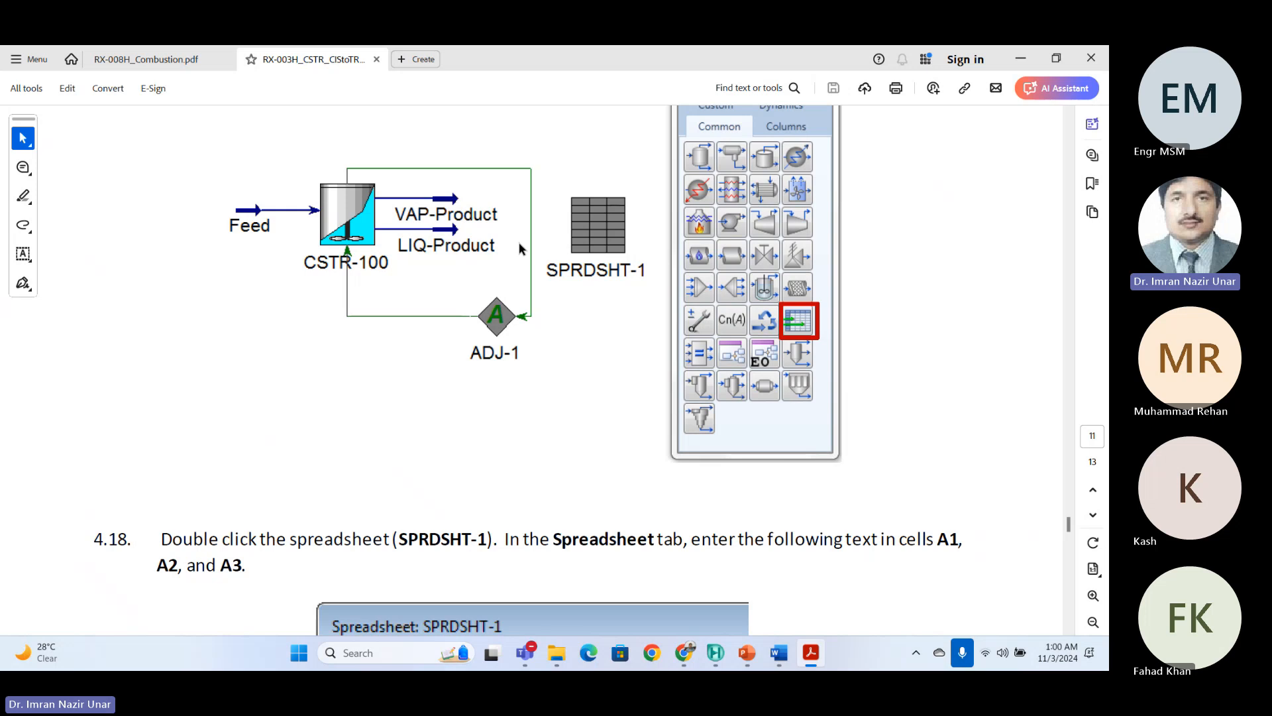
{"action": "key", "text": "alt+Tab"}
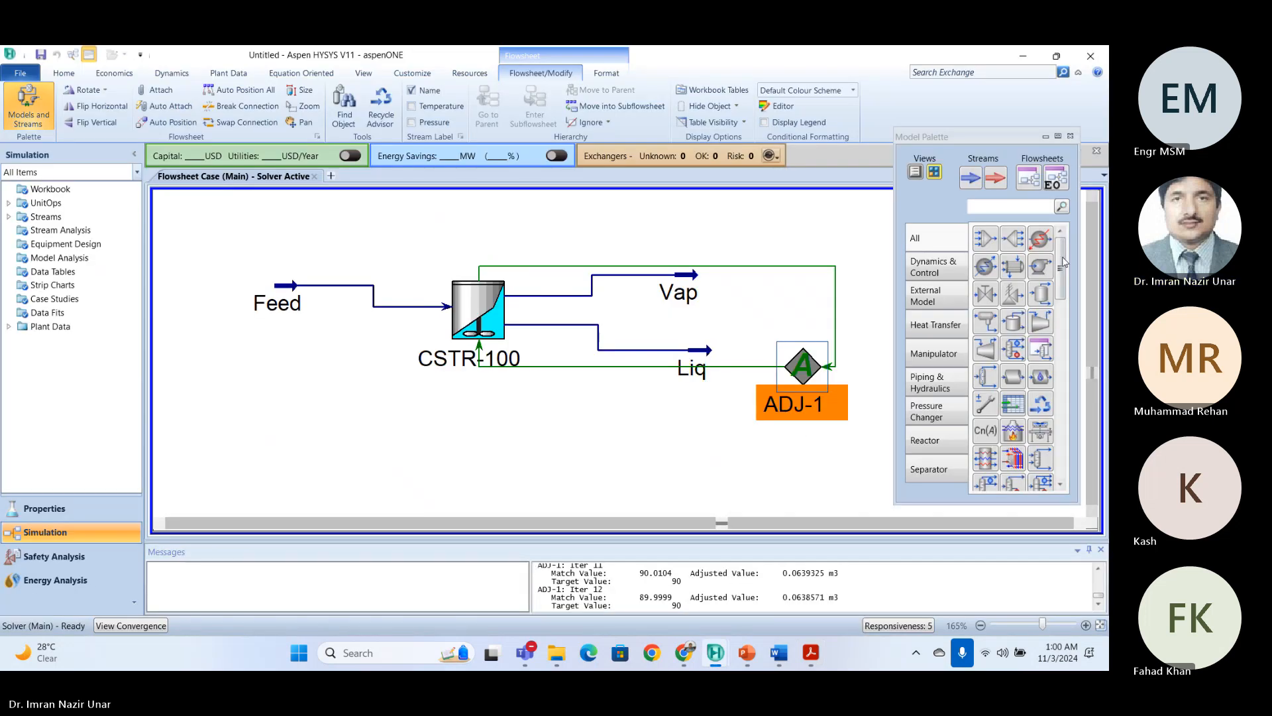
{"action": "left_click_drag", "start_coordinate": [1061, 272], "coordinate": [1060, 299]}
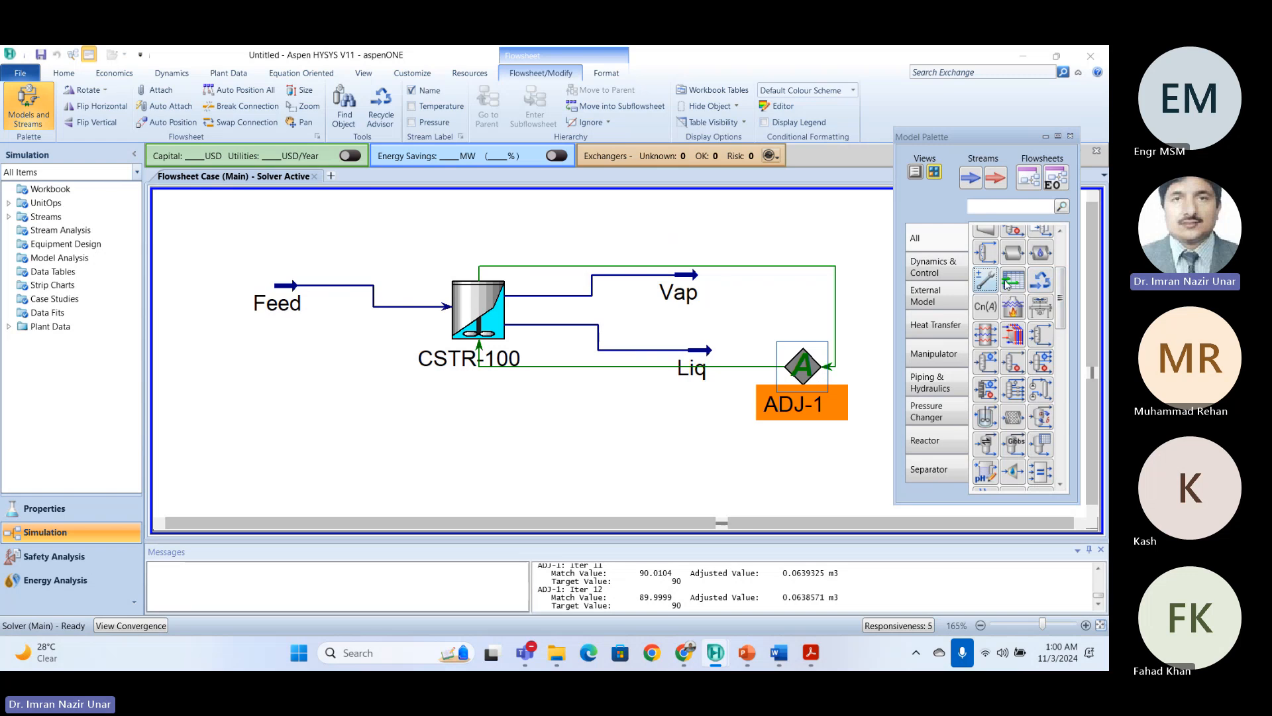
{"action": "left_click", "coordinate": [1007, 284]}
{"action": "left_click", "coordinate": [301, 443]}
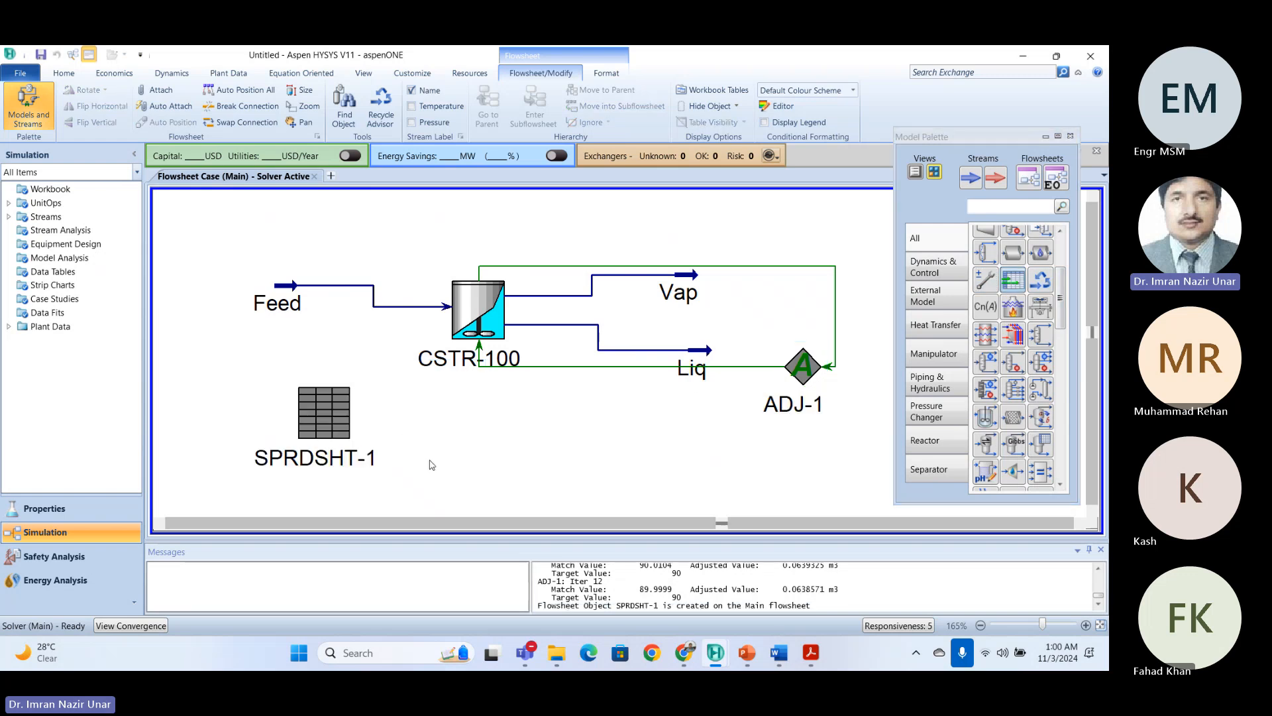
{"action": "double_click", "coordinate": [350, 429]}
{"action": "left_click", "coordinate": [298, 276]}
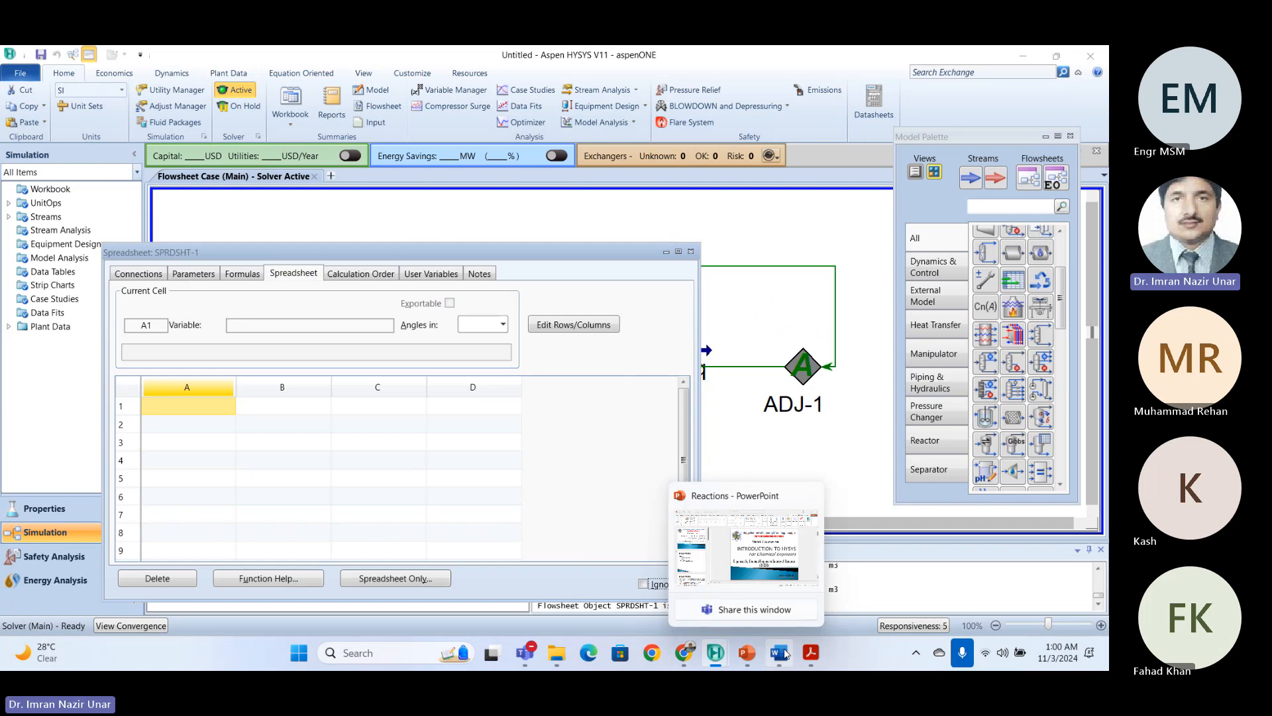
Switch to the lesson PDF and read steps 4.18 to 4.20 on the spreadsheet's labels, imported variables and residence time formula.
{"action": "left_click", "coordinate": [873, 586]}
{"action": "scroll", "coordinate": [630, 447], "scroll_direction": "down", "scroll_amount": 10}
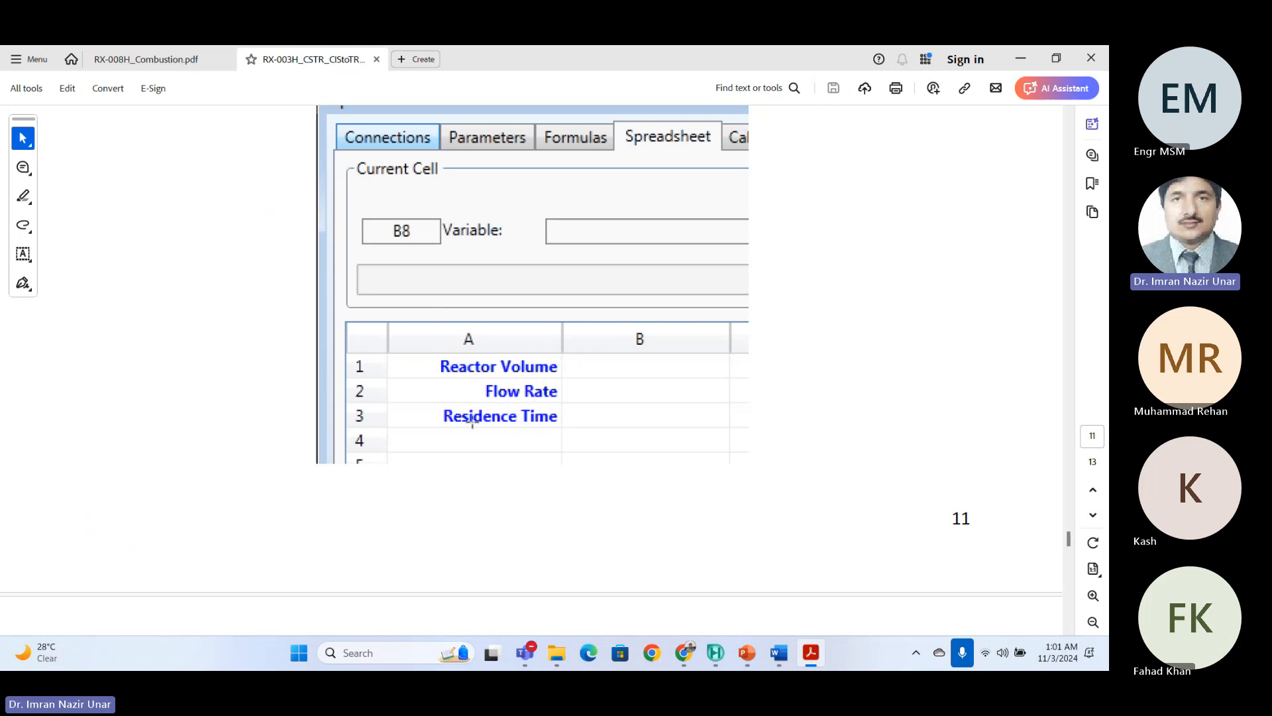
{"action": "scroll", "coordinate": [537, 425], "scroll_direction": "down", "scroll_amount": 12}
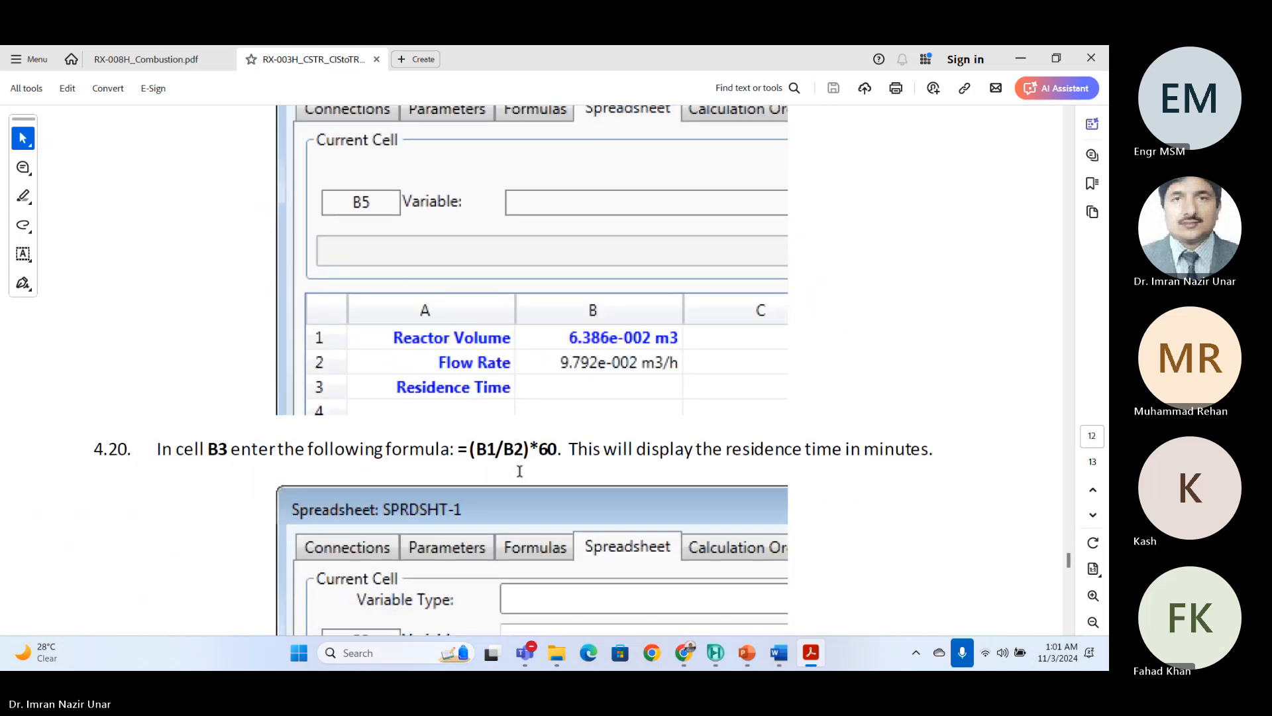
{"action": "scroll", "coordinate": [597, 408], "scroll_direction": "up", "scroll_amount": 2}
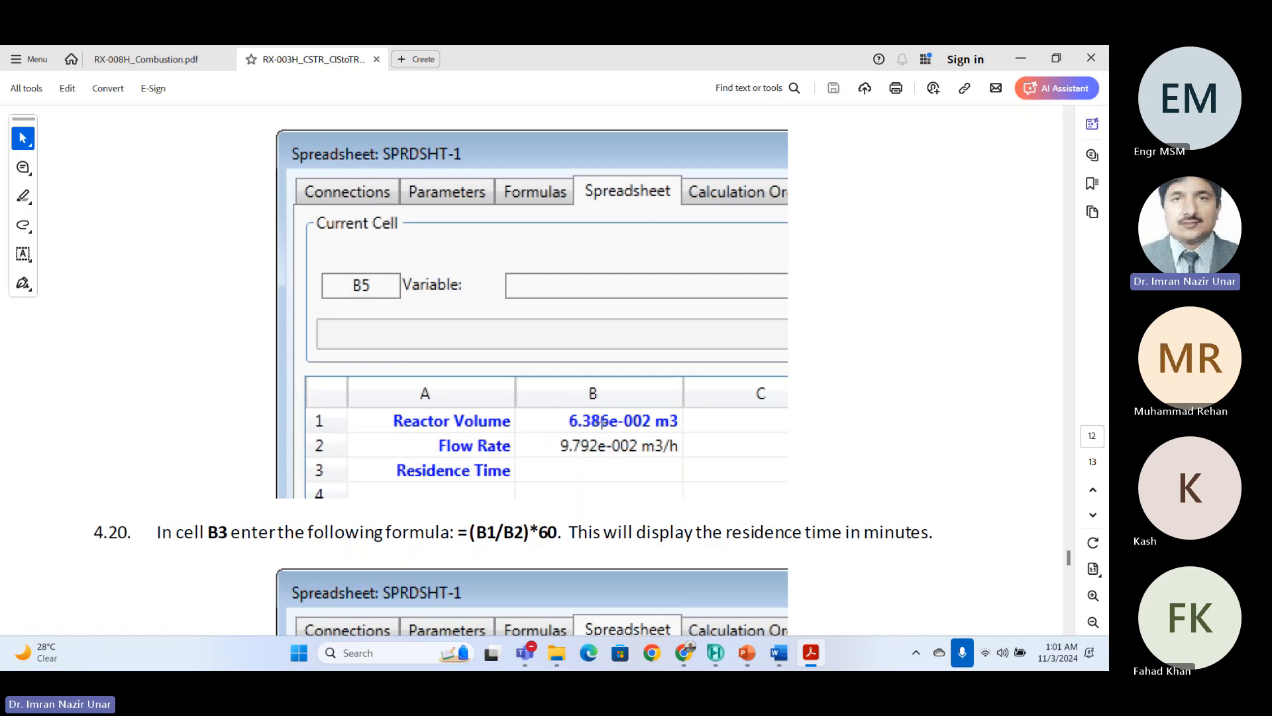
{"action": "scroll", "coordinate": [601, 422], "scroll_direction": "up", "scroll_amount": 6}
{"action": "scroll", "coordinate": [491, 346], "scroll_direction": "down", "scroll_amount": 3}
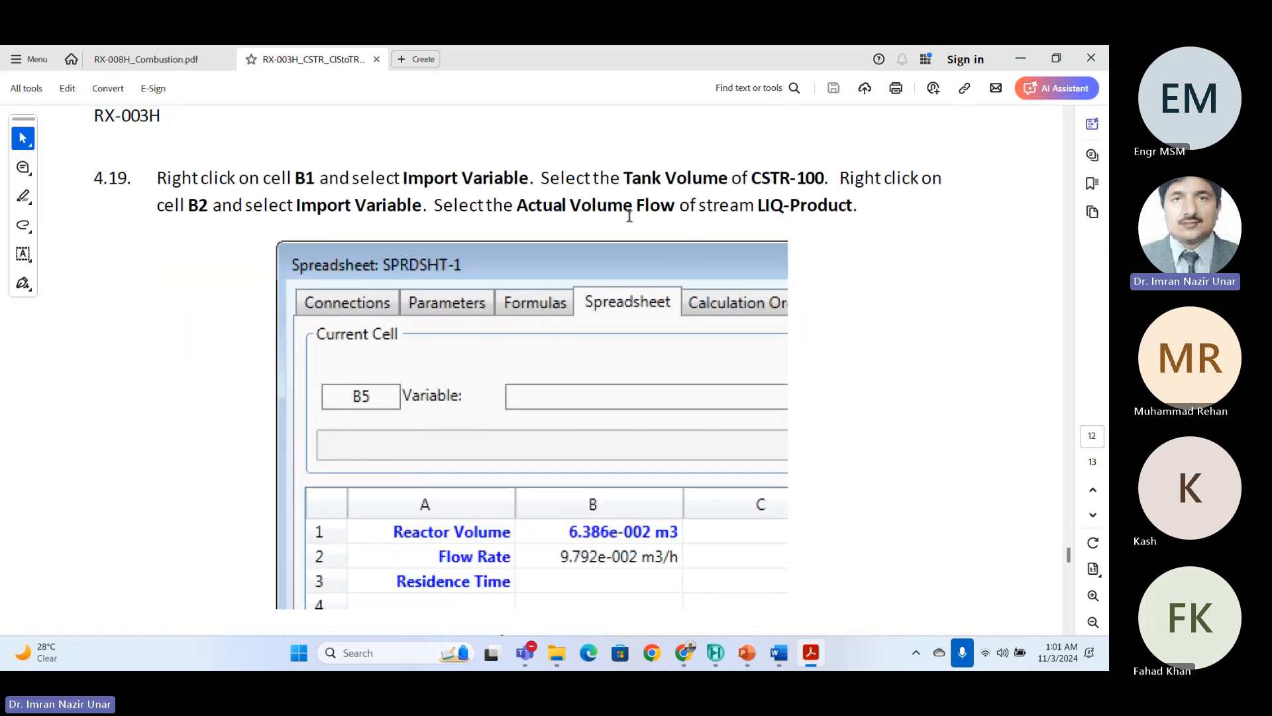
Reread lesson steps 4.19 and 4.20 on the variables to import and the residence time formula.
{"action": "scroll", "coordinate": [629, 218], "scroll_direction": "down", "scroll_amount": 3}
{"action": "scroll", "coordinate": [586, 375], "scroll_direction": "up", "scroll_amount": 4}
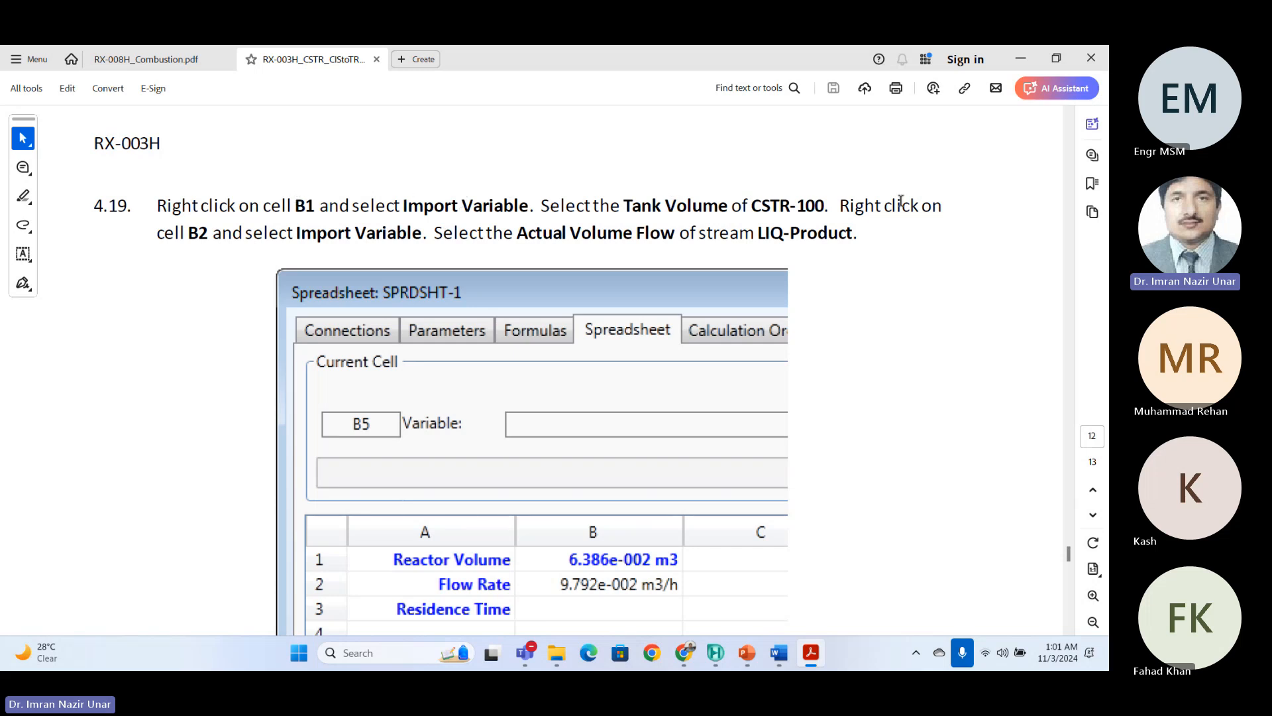
{"action": "scroll", "coordinate": [769, 302], "scroll_direction": "down", "scroll_amount": 4}
{"action": "scroll", "coordinate": [633, 340], "scroll_direction": "up", "scroll_amount": 2}
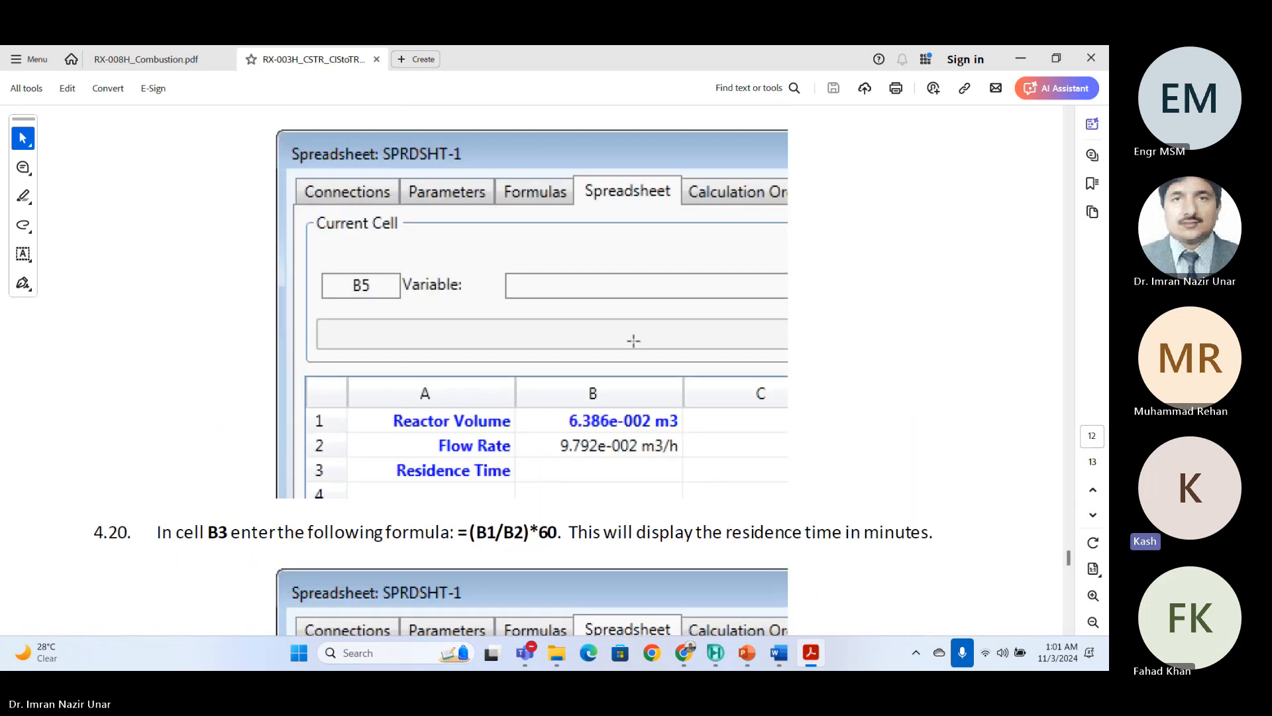
{"action": "scroll", "coordinate": [521, 416], "scroll_direction": "up", "scroll_amount": 2}
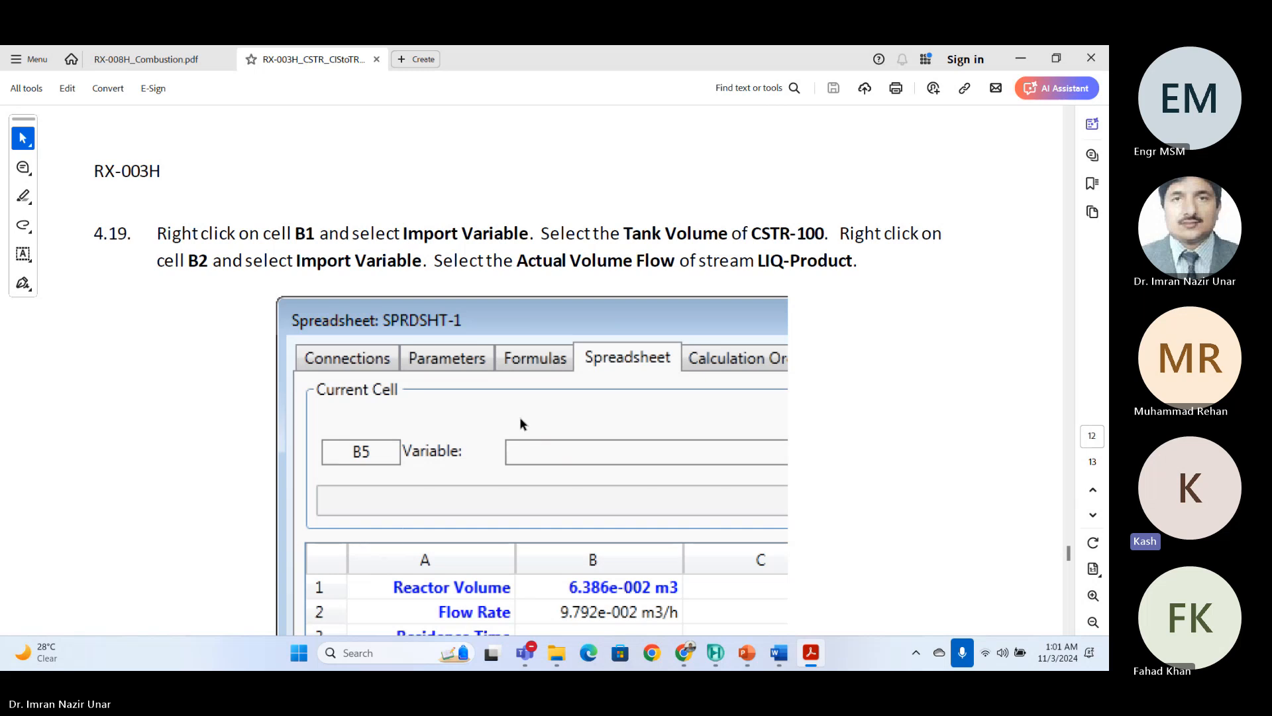
Switch back to Aspen HYSYS and label spreadsheet cell A1 "Tank Volume" and cell A2 "Flow rate".
{"action": "key", "text": "alt+Tab"}
{"action": "left_click_drag", "start_coordinate": [505, 259], "coordinate": [541, 252]}
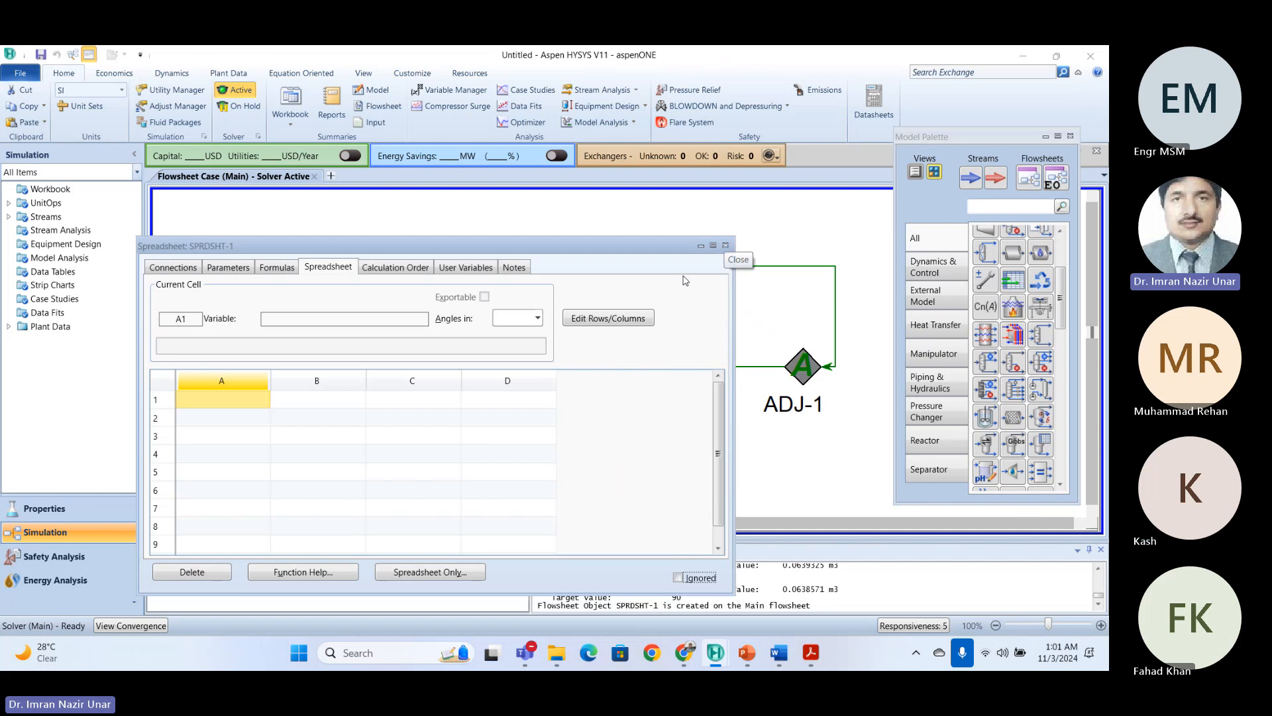
{"action": "left_click", "coordinate": [232, 405]}
{"action": "left_click", "coordinate": [234, 414]}
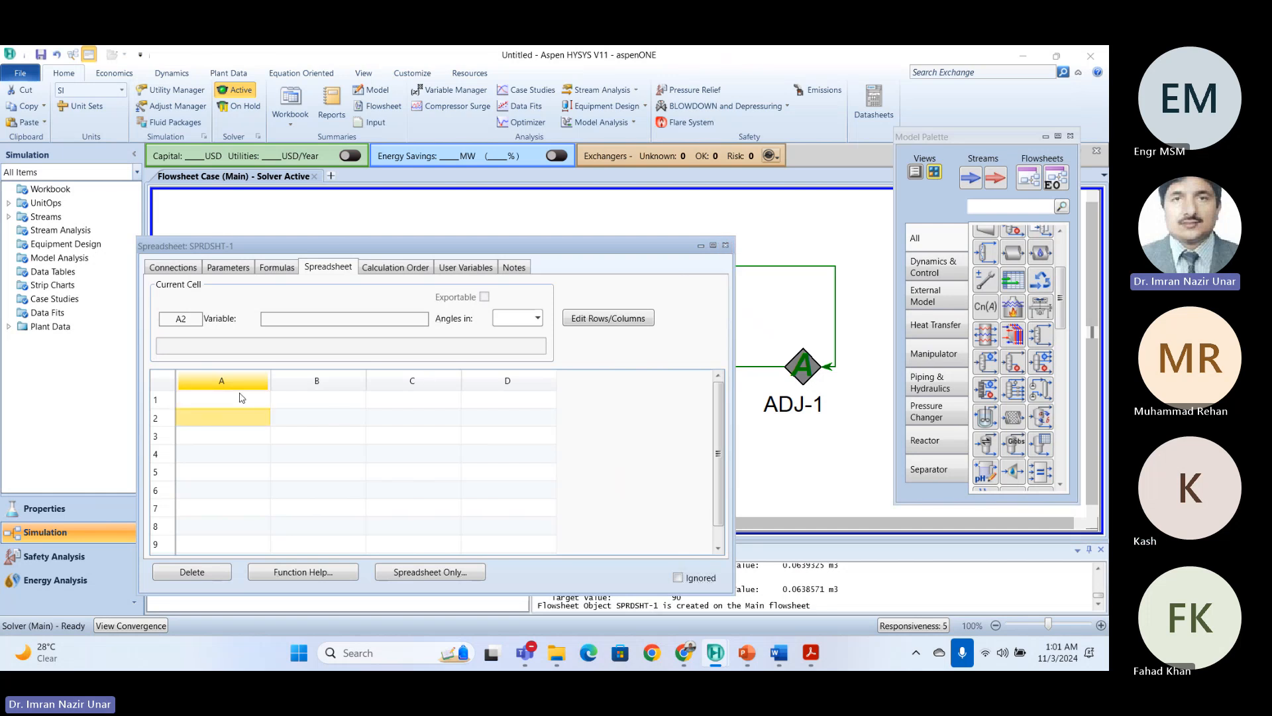
{"action": "left_click", "coordinate": [240, 393]}
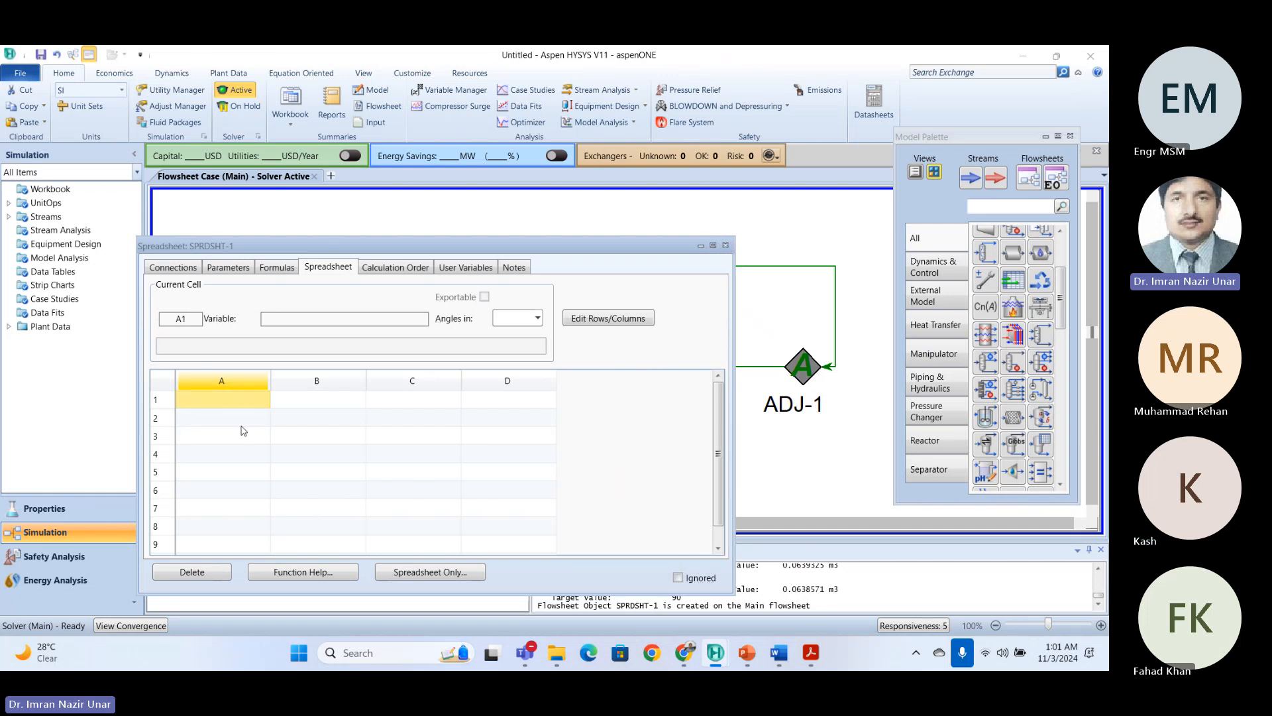
{"action": "type", "text": "T"}
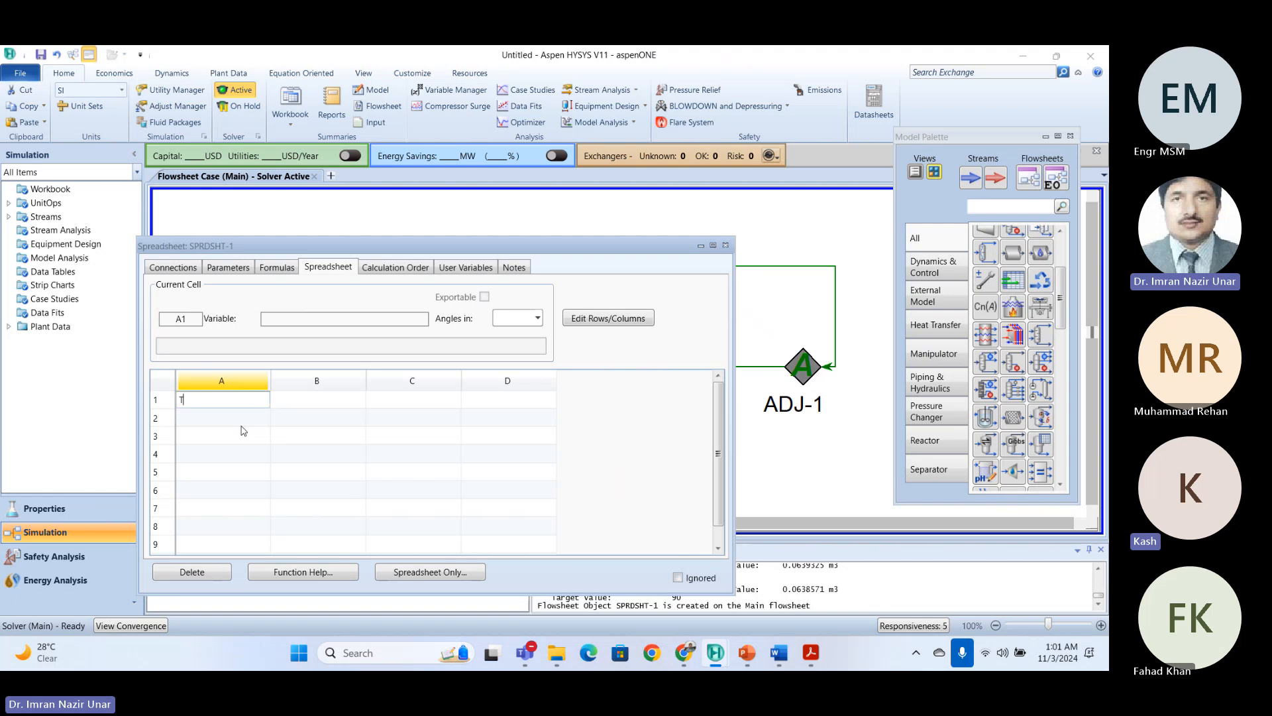
{"action": "type", "text": "ank Volume"}
{"action": "key", "text": "Return"}
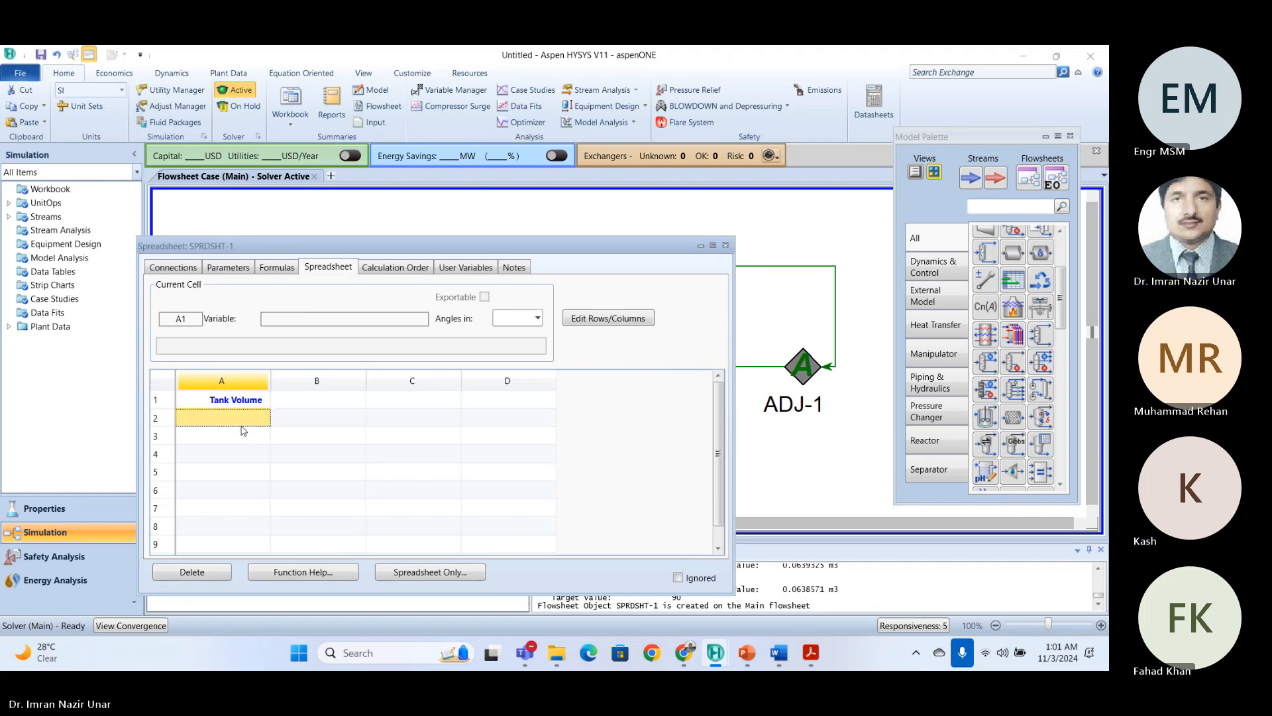
{"action": "type", "text": "Flow"}
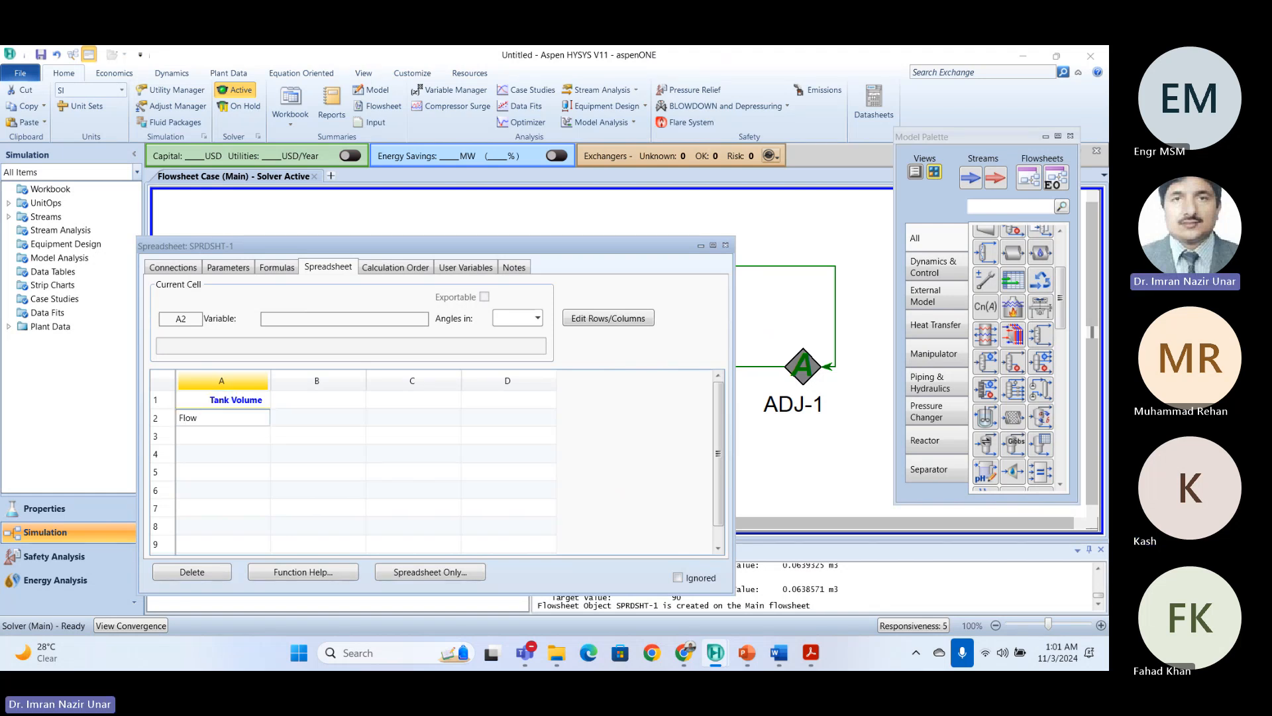
{"action": "type", "text": " rate"}
{"action": "key", "text": "Return"}
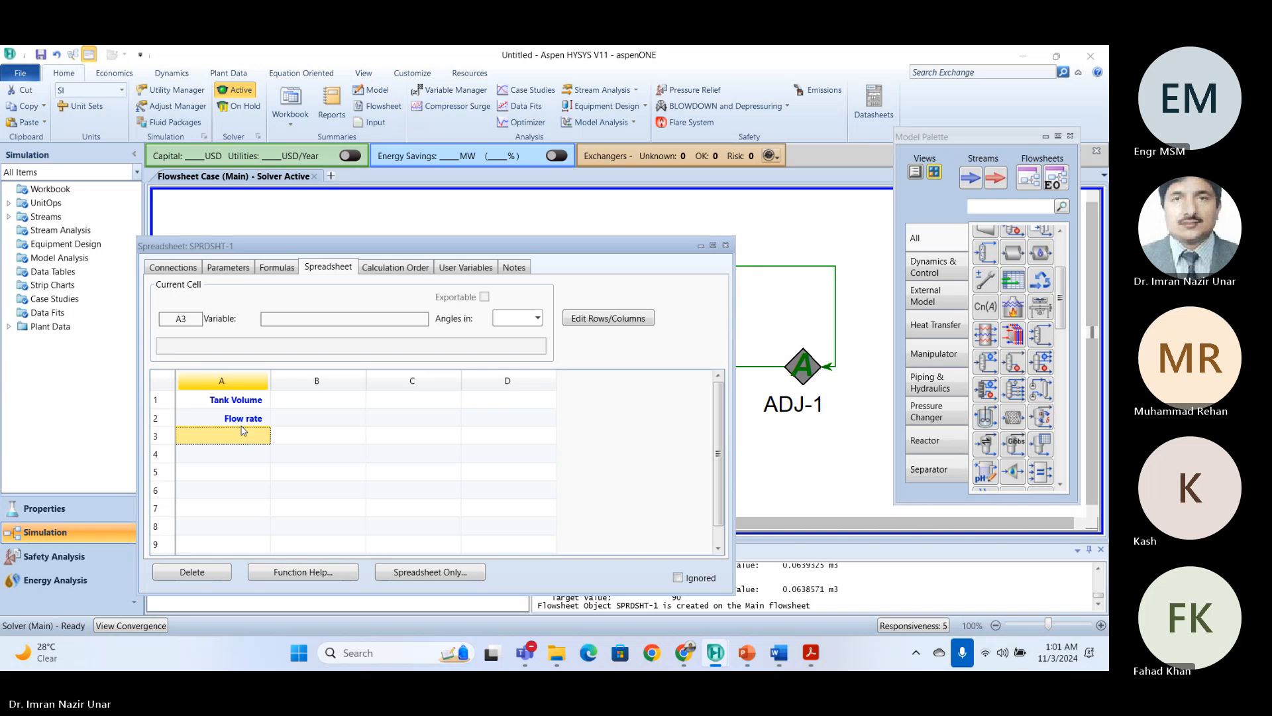
Label spreadsheet cell A3 "Residence Time".
{"action": "key", "text": "Up"}
{"action": "key", "text": "Up"}
{"action": "key", "text": "Right"}
{"action": "left_click", "coordinate": [242, 430]}
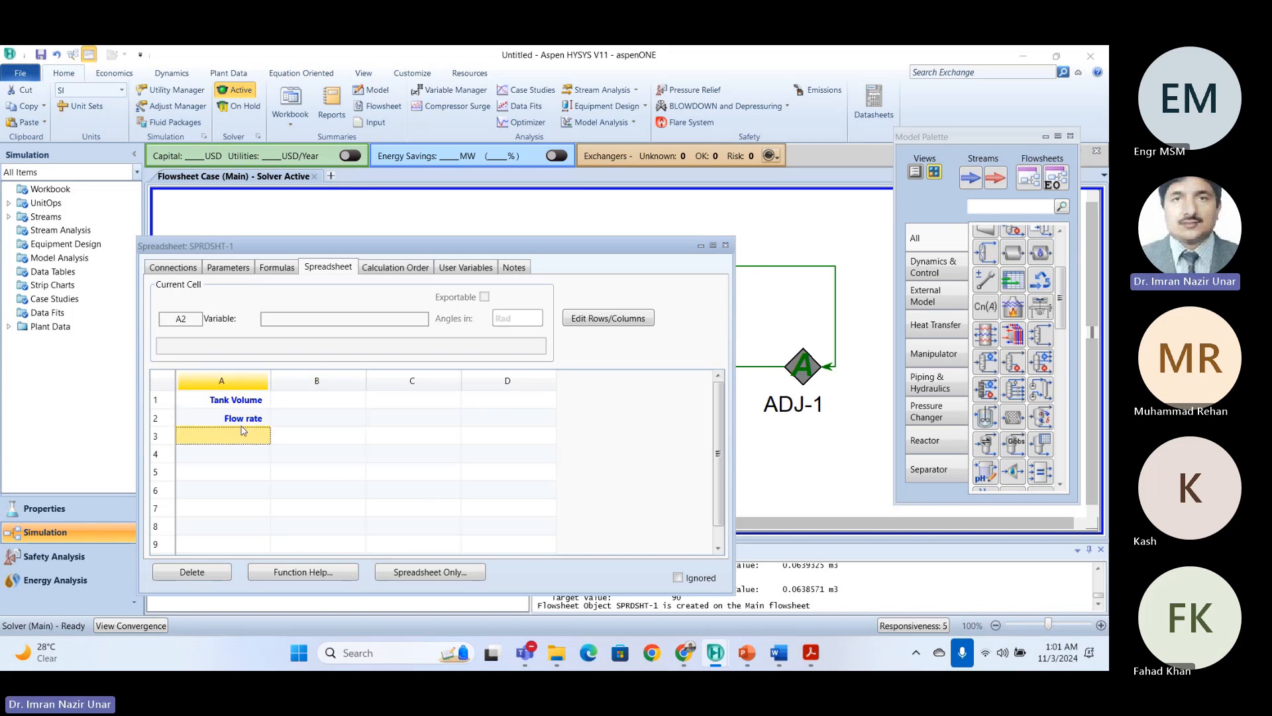
{"action": "type", "text": "Residenc"}
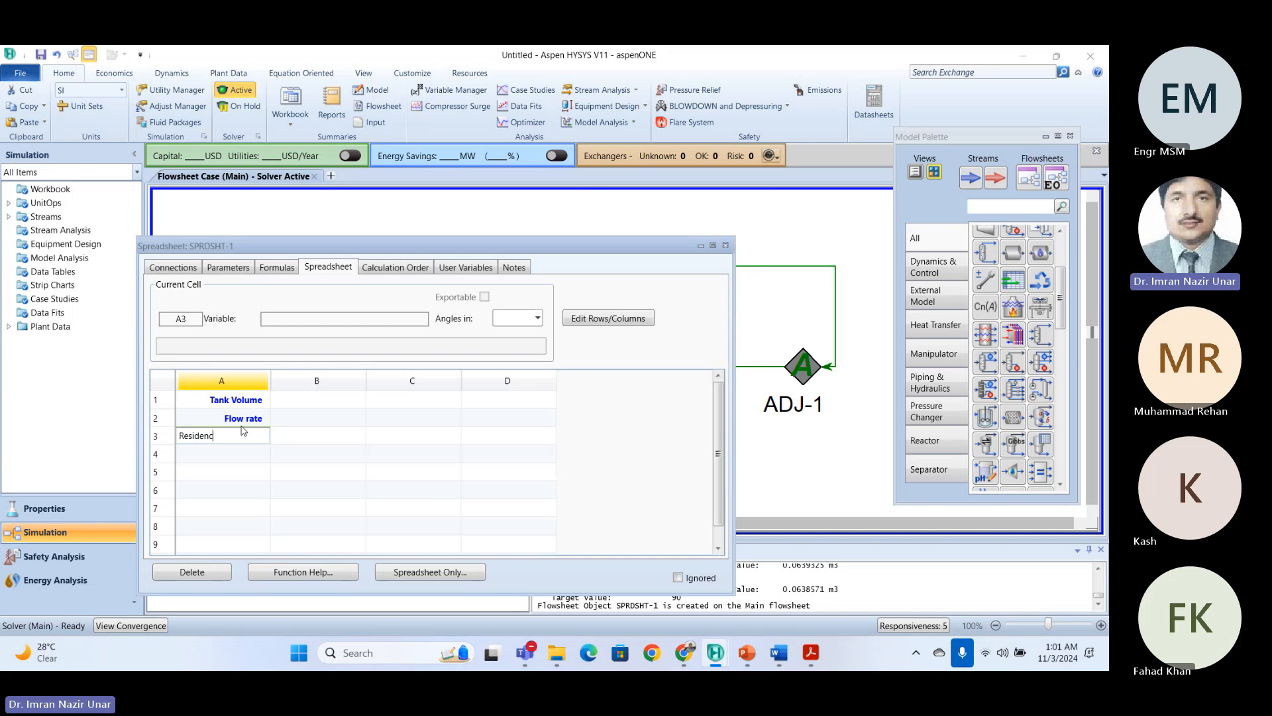
{"action": "key", "text": "Return"}
Import the Tank Volume variable of CSTR-100 into cell B1.
{"action": "key", "text": "Up"}
{"action": "key", "text": "Up"}
{"action": "key", "text": "Up"}
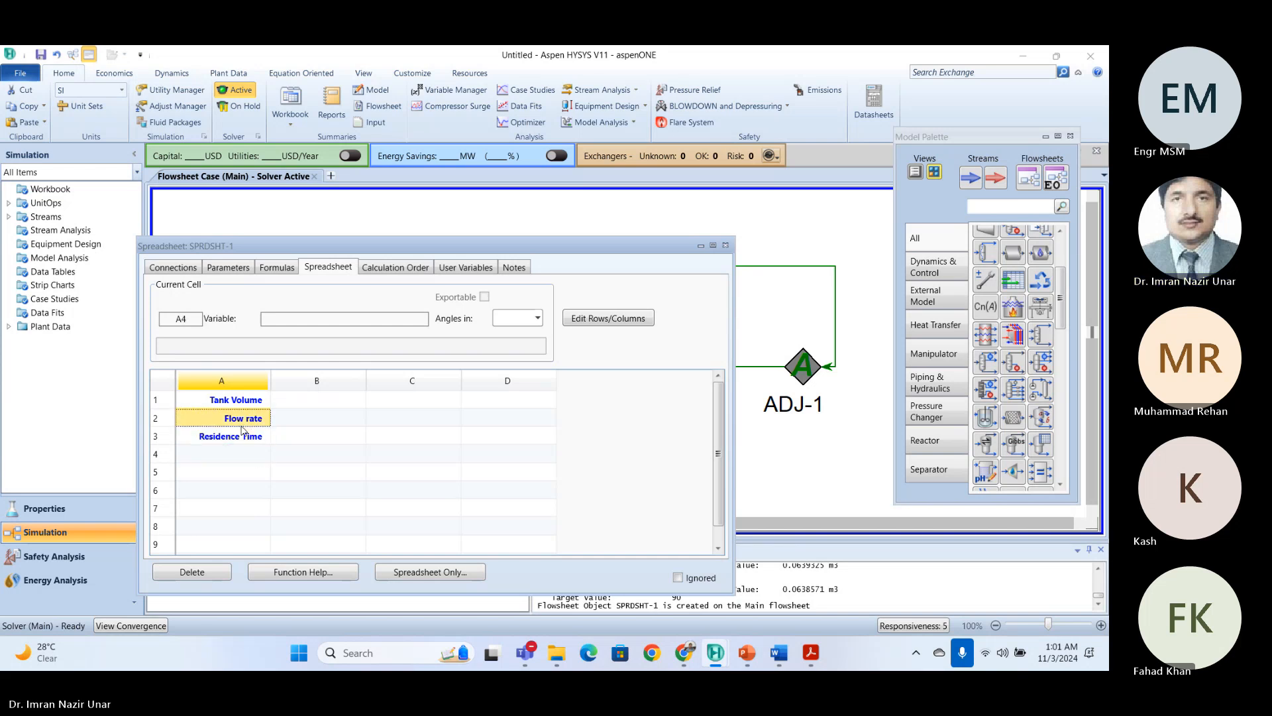
{"action": "key", "text": "Right"}
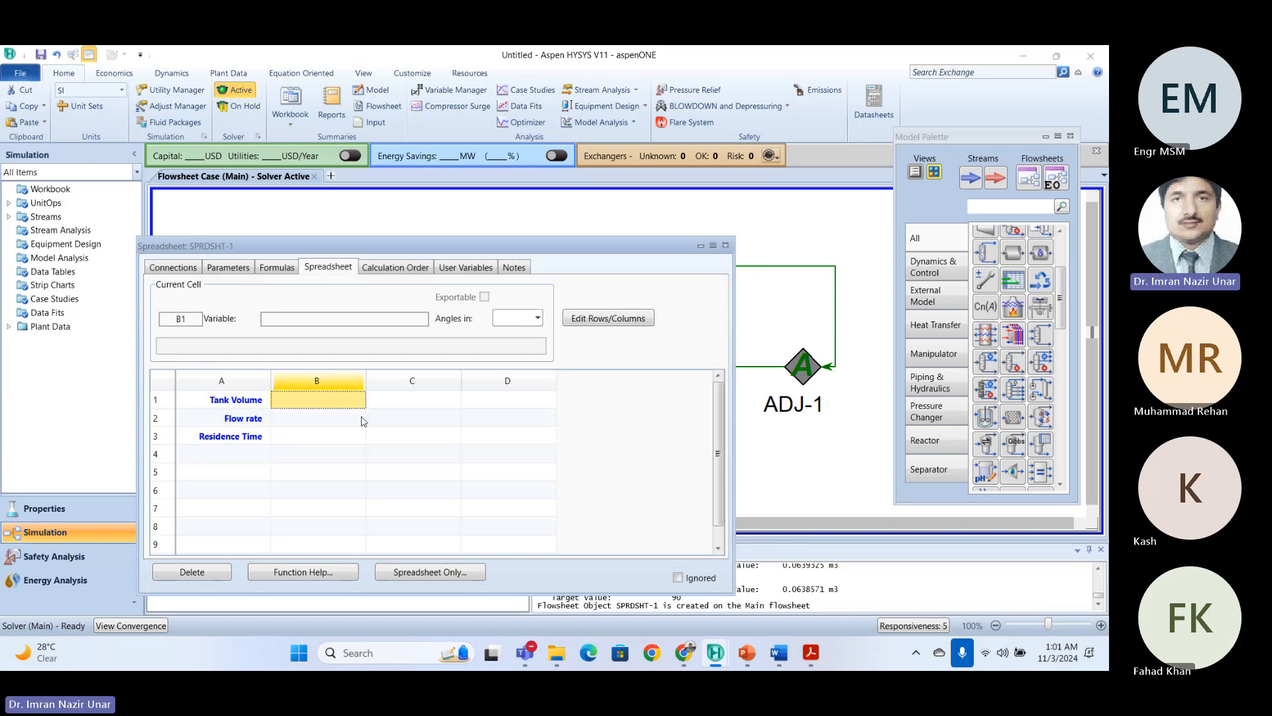
{"action": "right_click", "coordinate": [344, 408]}
{"action": "left_click", "coordinate": [405, 521]}
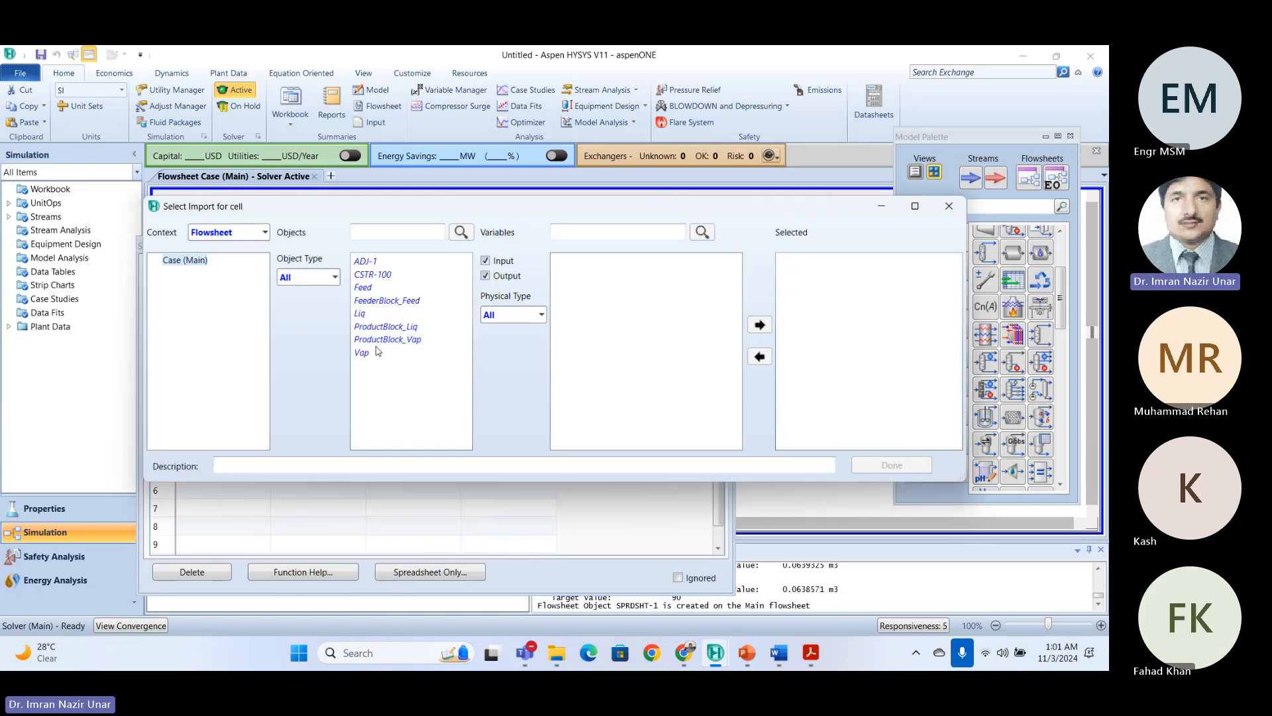
{"action": "left_click", "coordinate": [389, 275]}
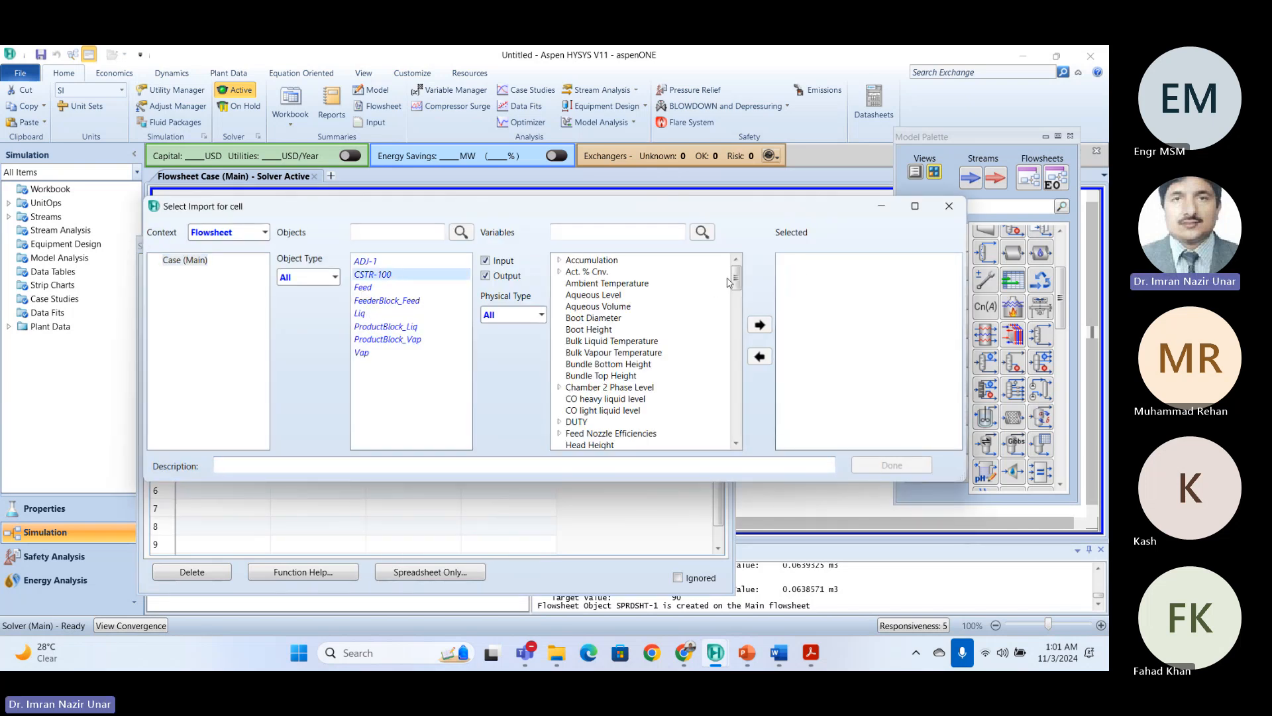
{"action": "left_click_drag", "start_coordinate": [736, 279], "coordinate": [736, 391]}
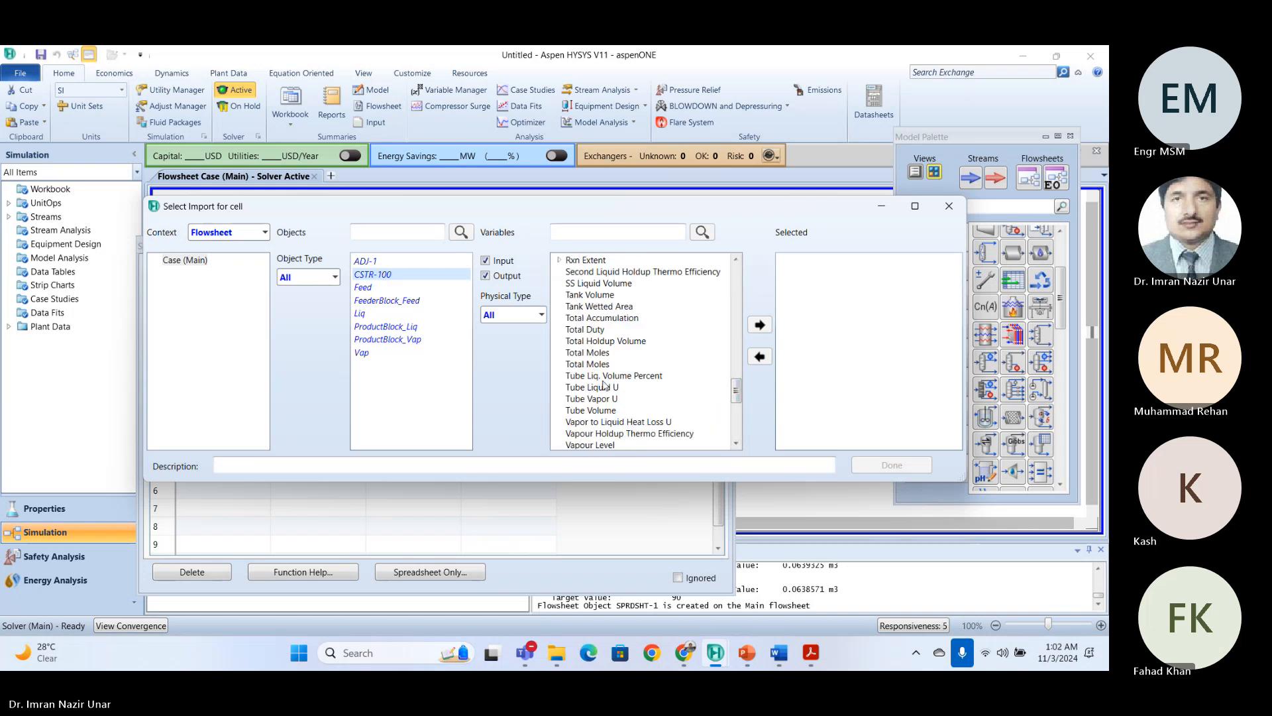
{"action": "left_click", "coordinate": [604, 411]}
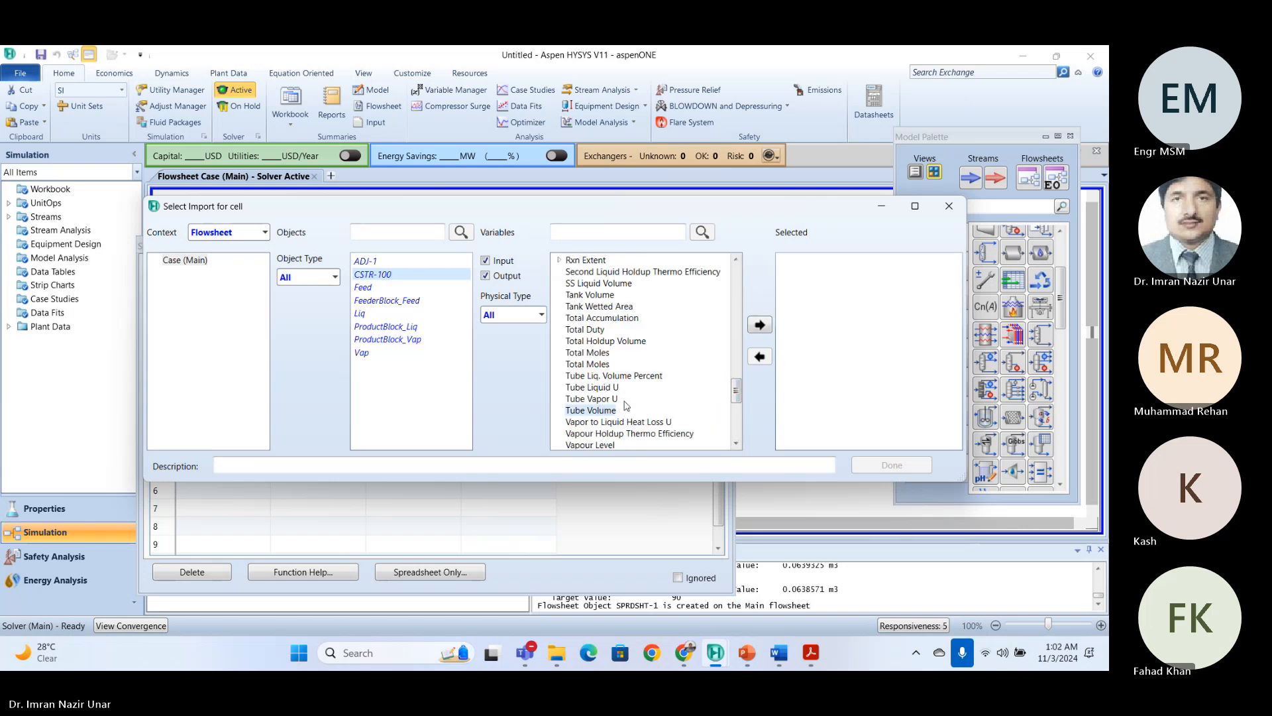
{"action": "left_click", "coordinate": [592, 294]}
{"action": "left_click", "coordinate": [759, 325]}
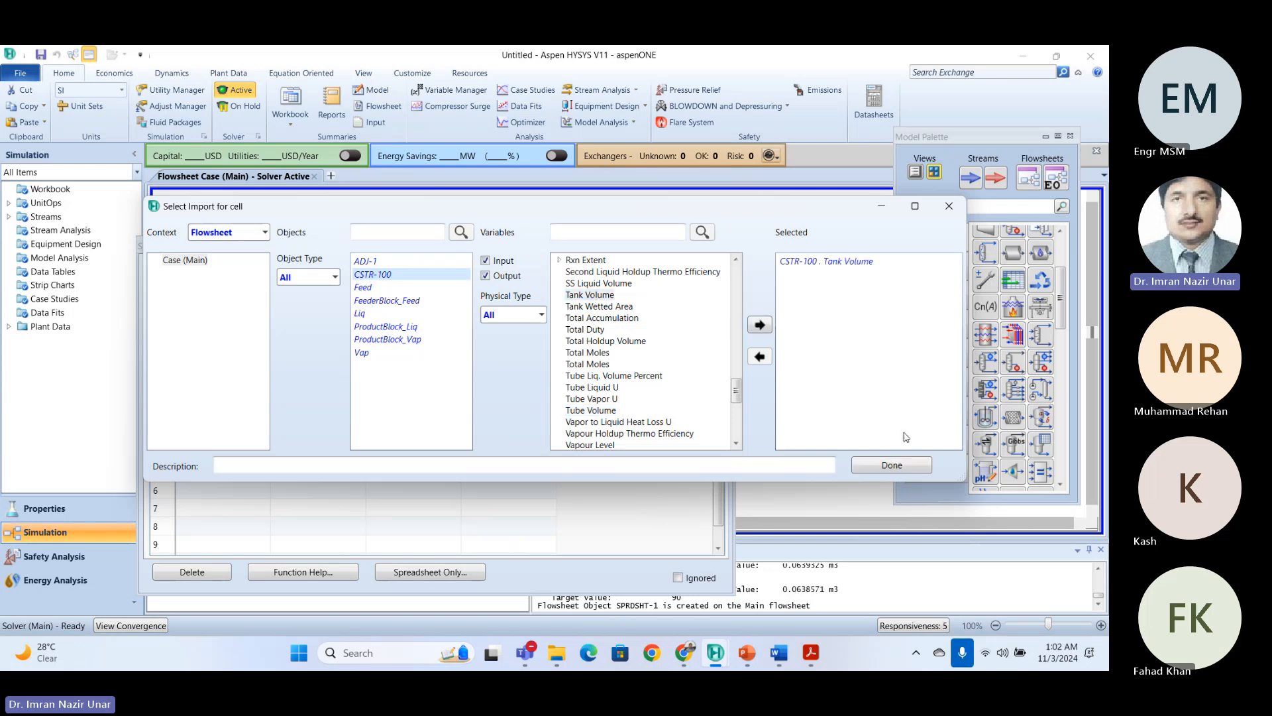
{"action": "left_click", "coordinate": [892, 464]}
Start a variable import for cell B2 and browse the variables of the Vap stream.
{"action": "left_click", "coordinate": [301, 420]}
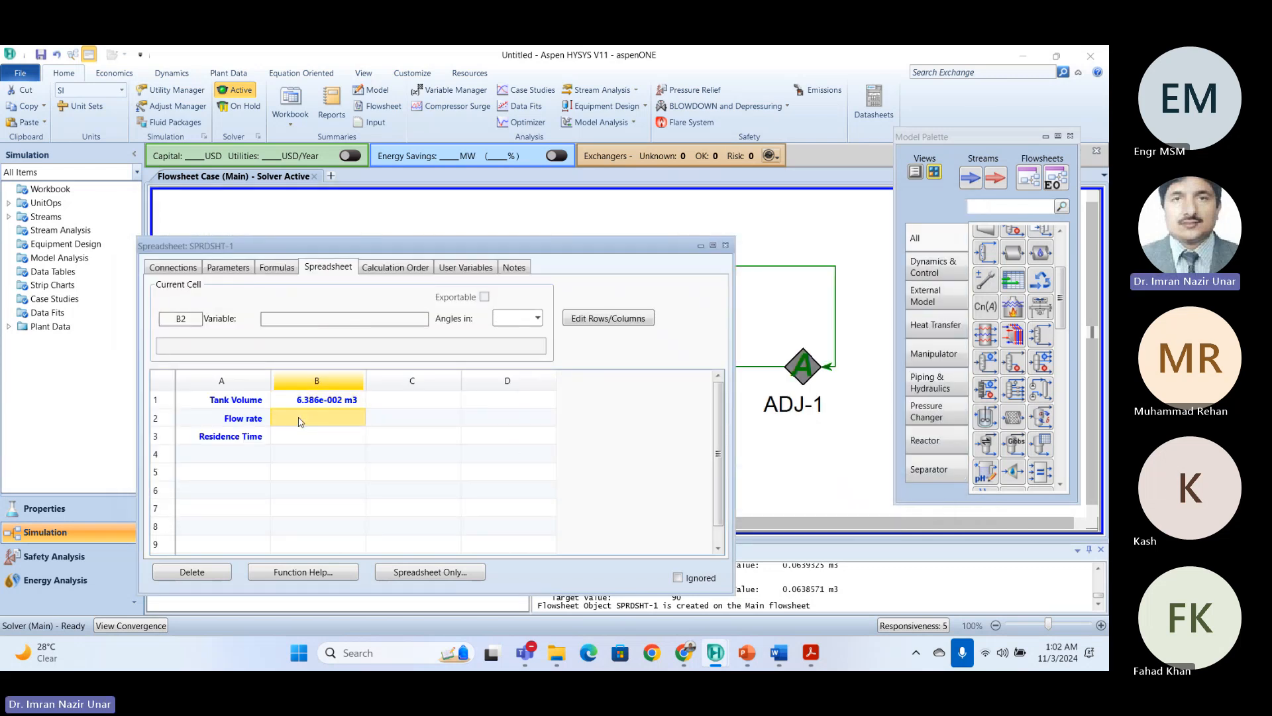
{"action": "right_click", "coordinate": [301, 420]}
{"action": "left_click", "coordinate": [371, 532]}
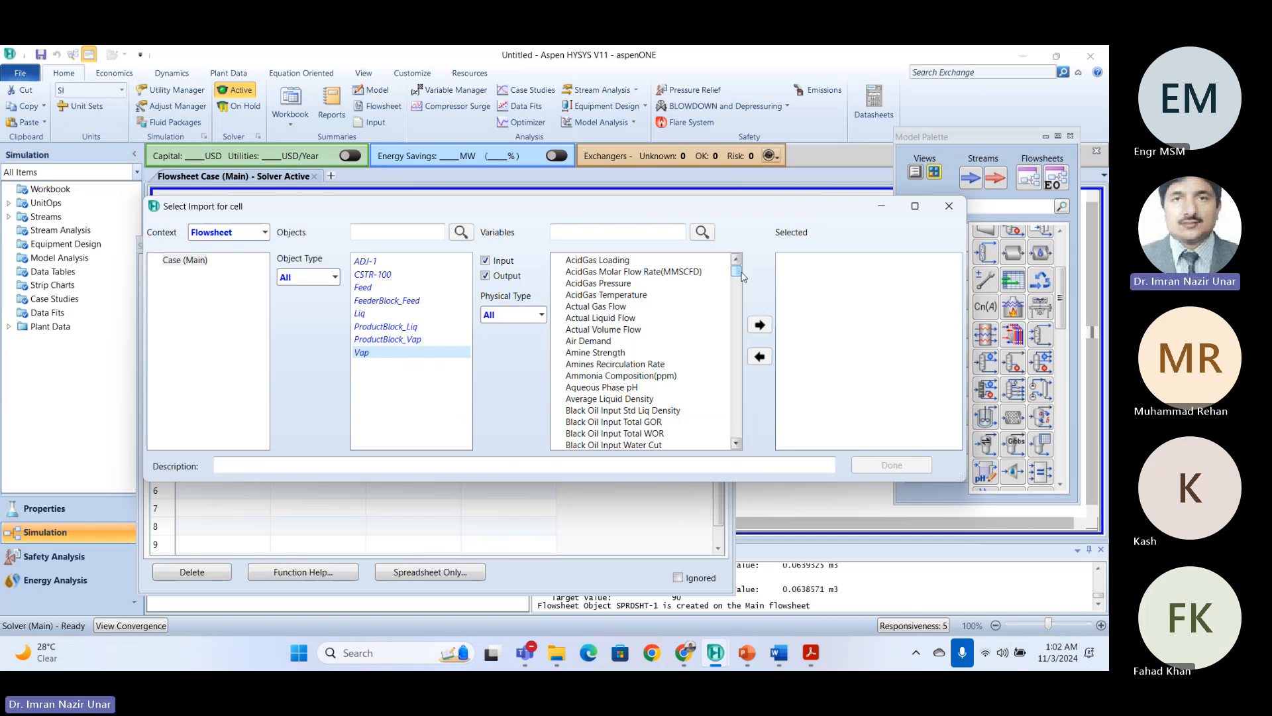
{"action": "left_click_drag", "start_coordinate": [743, 277], "coordinate": [737, 430]}
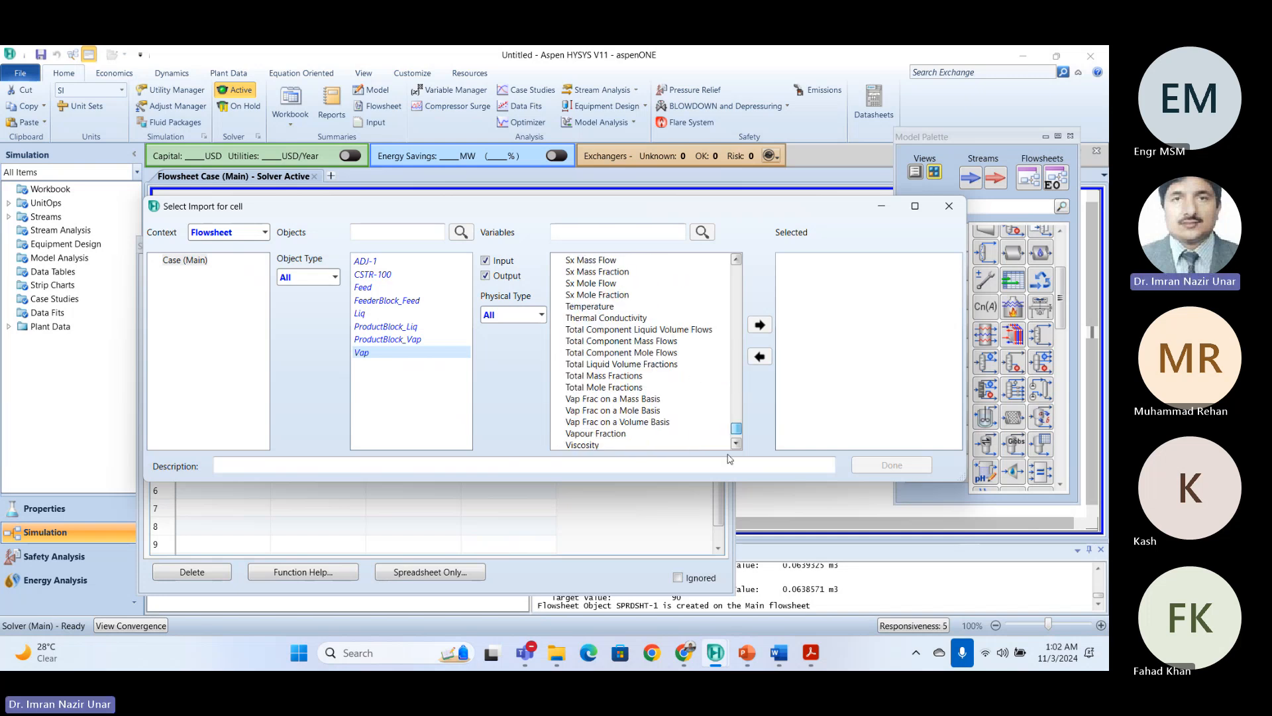
Check lesson step 4.19 in the PDF for the flow variable and stream cell B2 needs, and return to the HYSYS import window.
{"action": "mouse_move", "coordinate": [817, 662]}
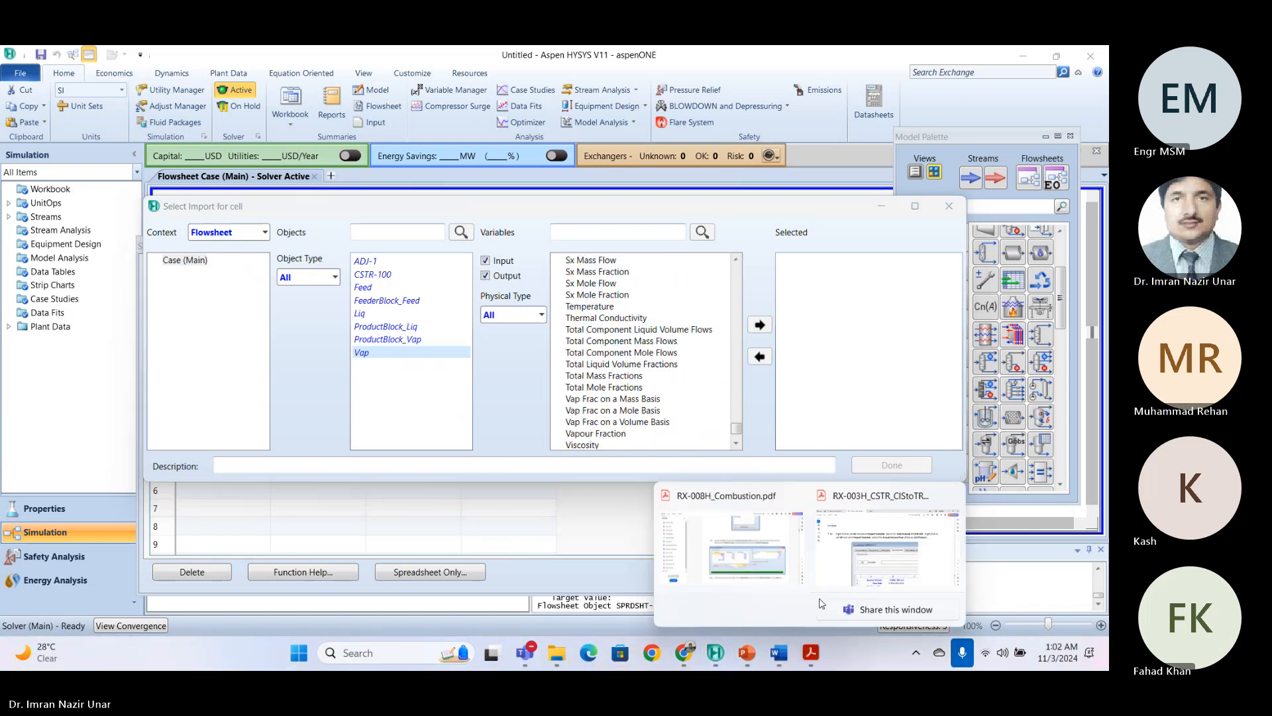
{"action": "left_click", "coordinate": [887, 560]}
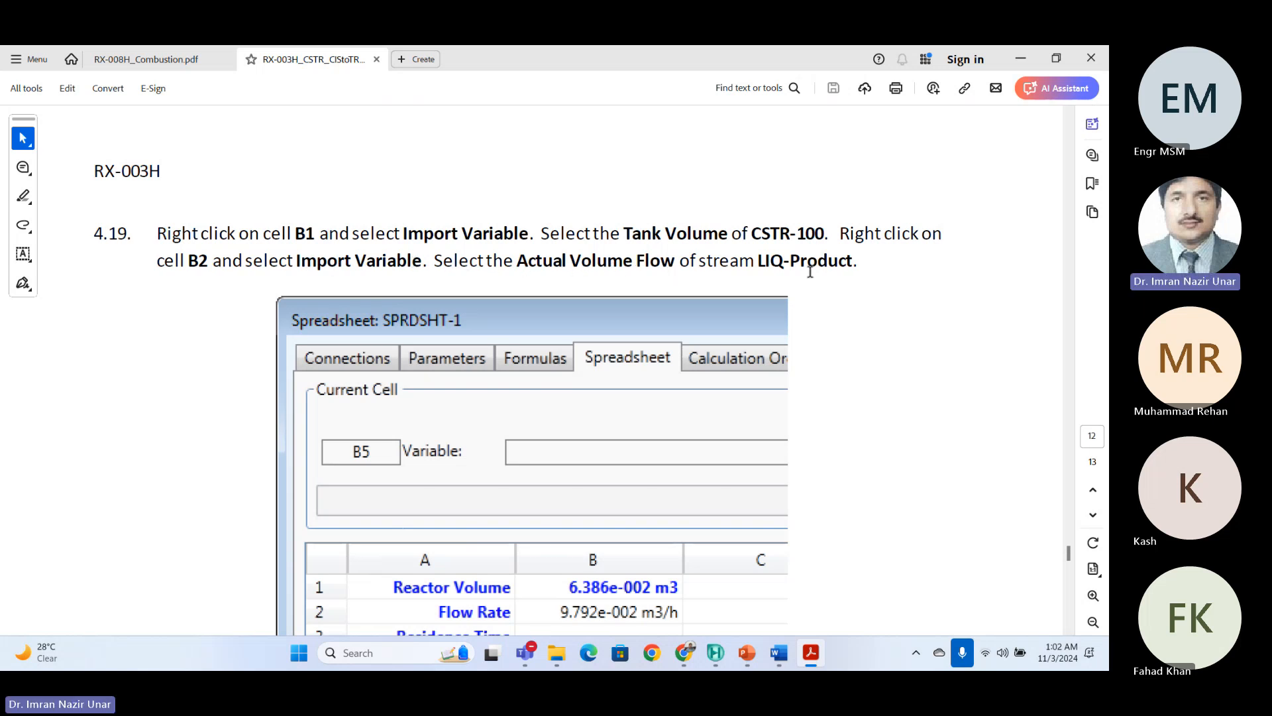
{"action": "scroll", "coordinate": [819, 319], "scroll_direction": "down", "scroll_amount": 3}
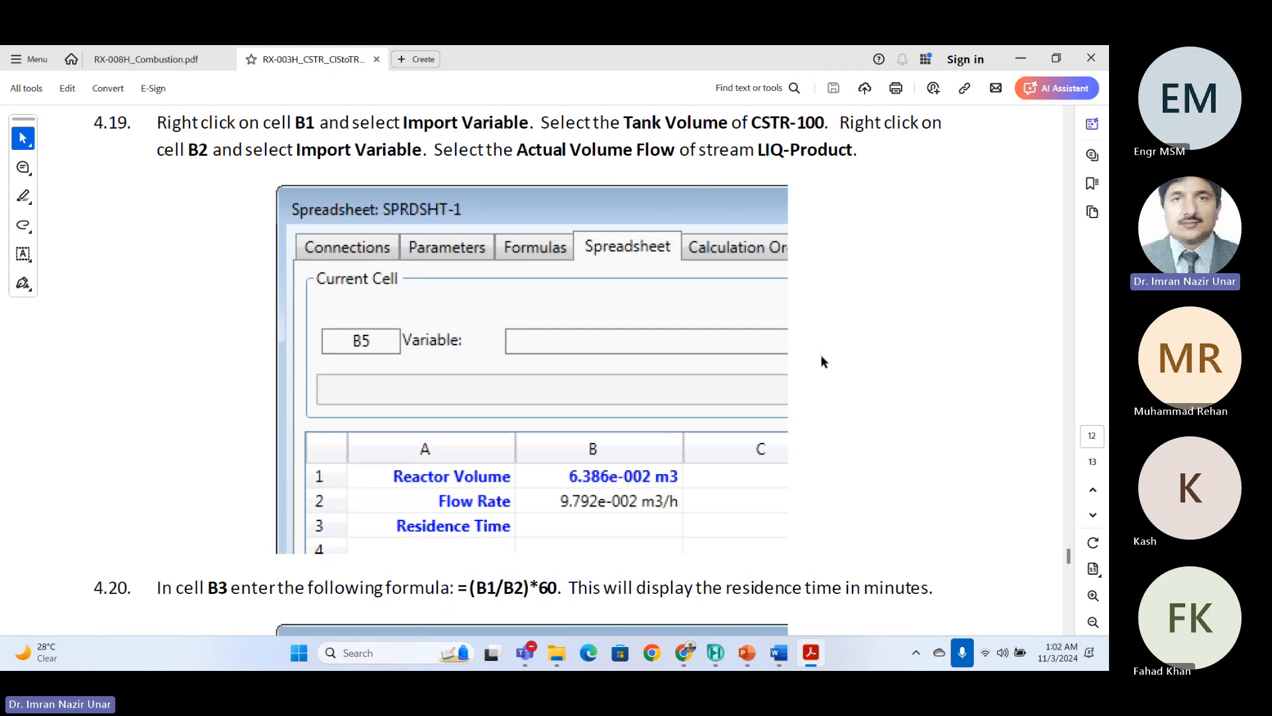
{"action": "scroll", "coordinate": [821, 361], "scroll_direction": "up", "scroll_amount": 1}
{"action": "mouse_move", "coordinate": [811, 656]}
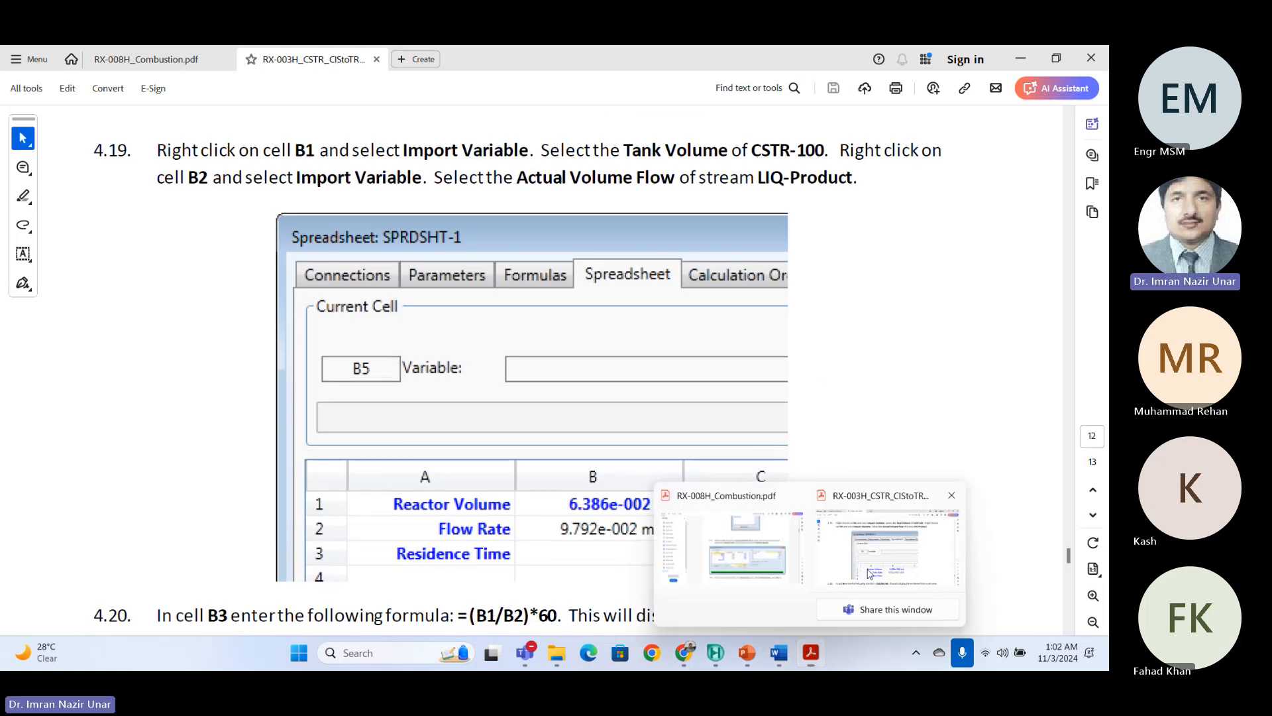
{"action": "mouse_move", "coordinate": [752, 564]}
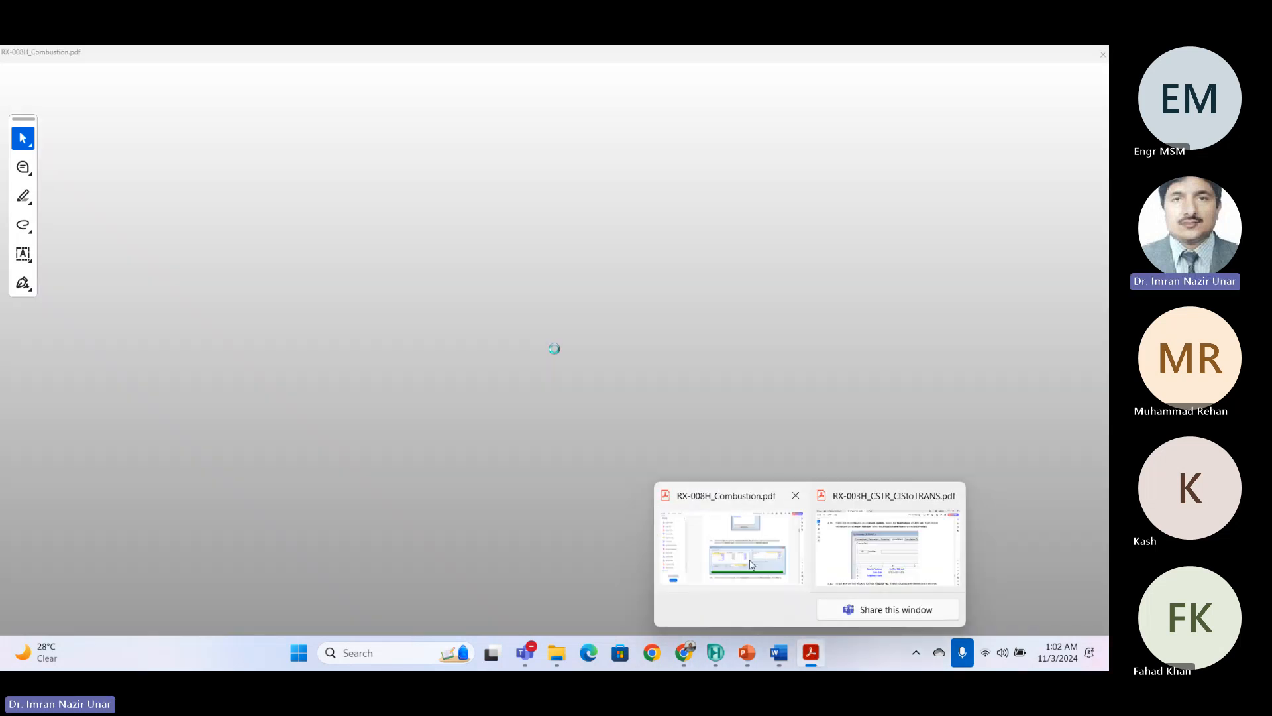
{"action": "mouse_move", "coordinate": [873, 560]}
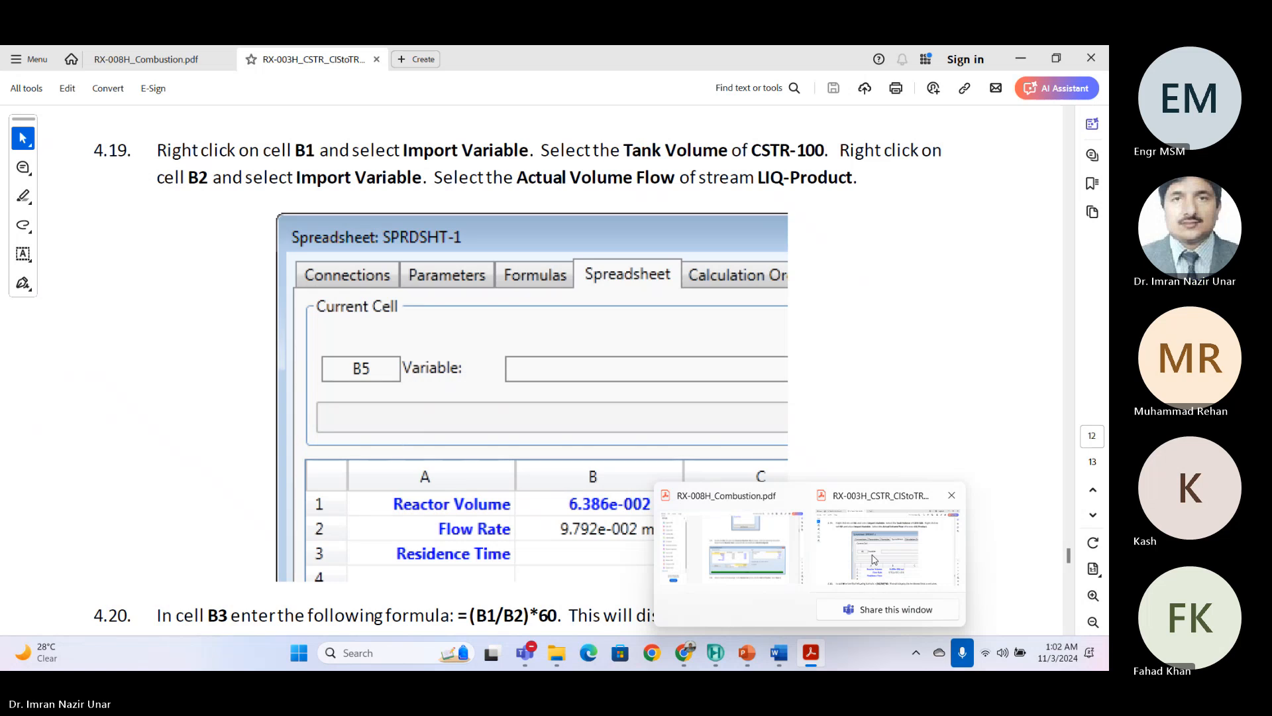
{"action": "mouse_move", "coordinate": [715, 653]}
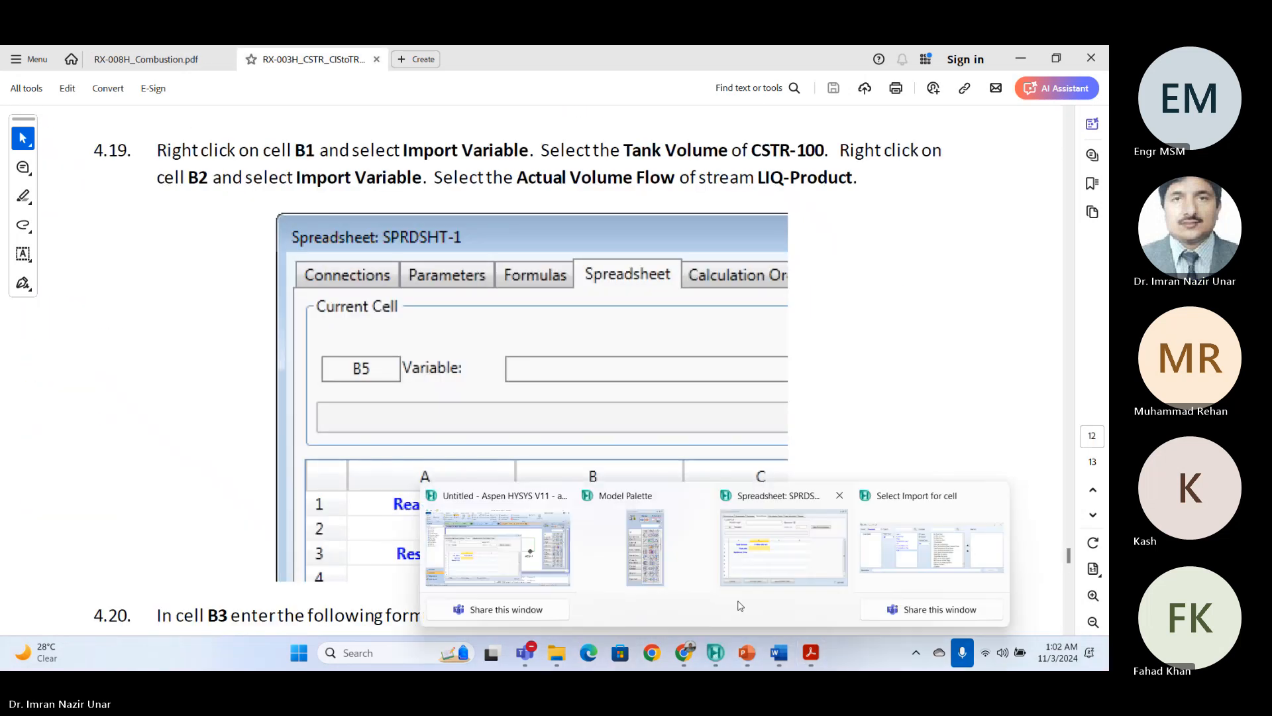
{"action": "left_click", "coordinate": [905, 566]}
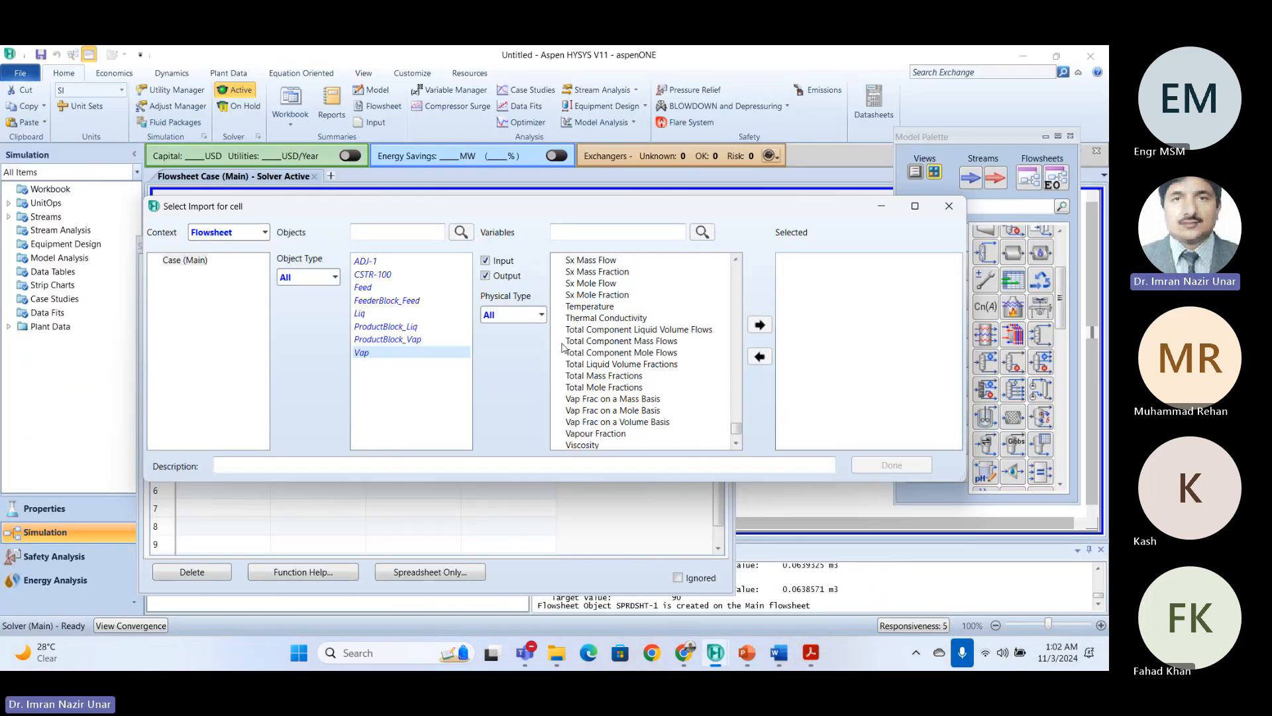
Import the Actual Volume Flow of stream Liq into cell B2, and select cell B3.
{"action": "left_click", "coordinate": [361, 315]}
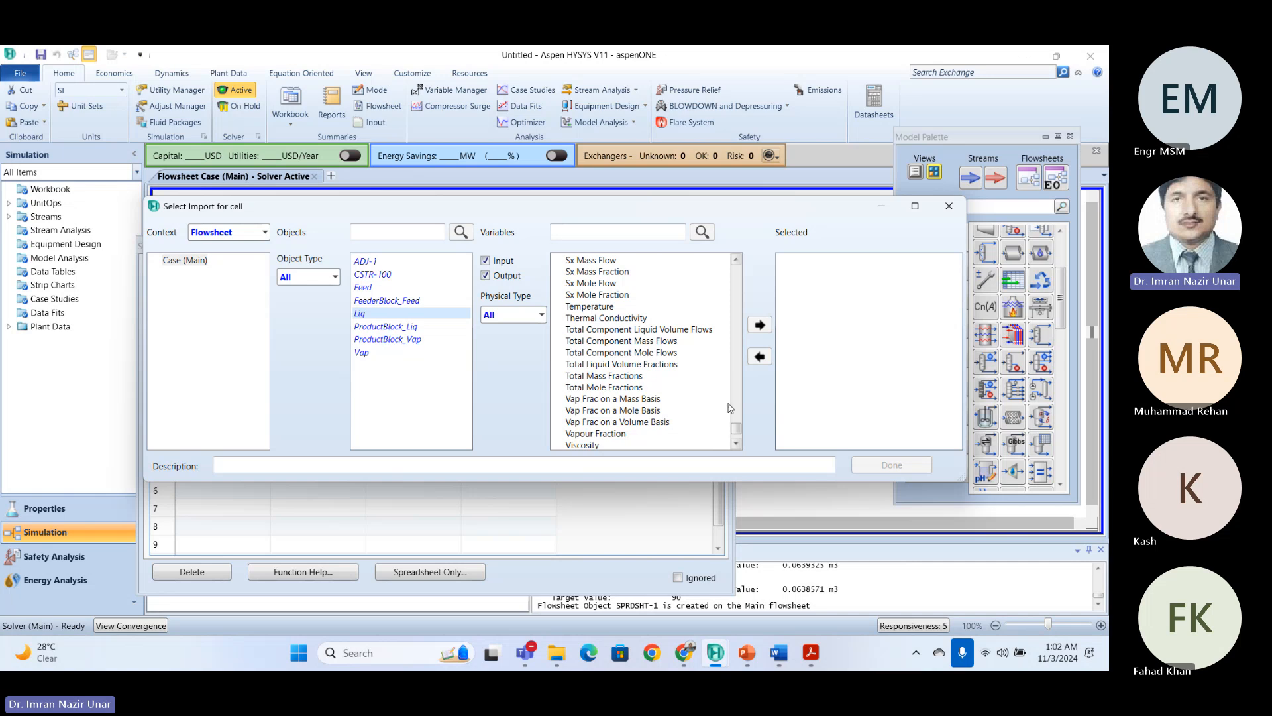
{"action": "left_click_drag", "start_coordinate": [731, 434], "coordinate": [736, 269]}
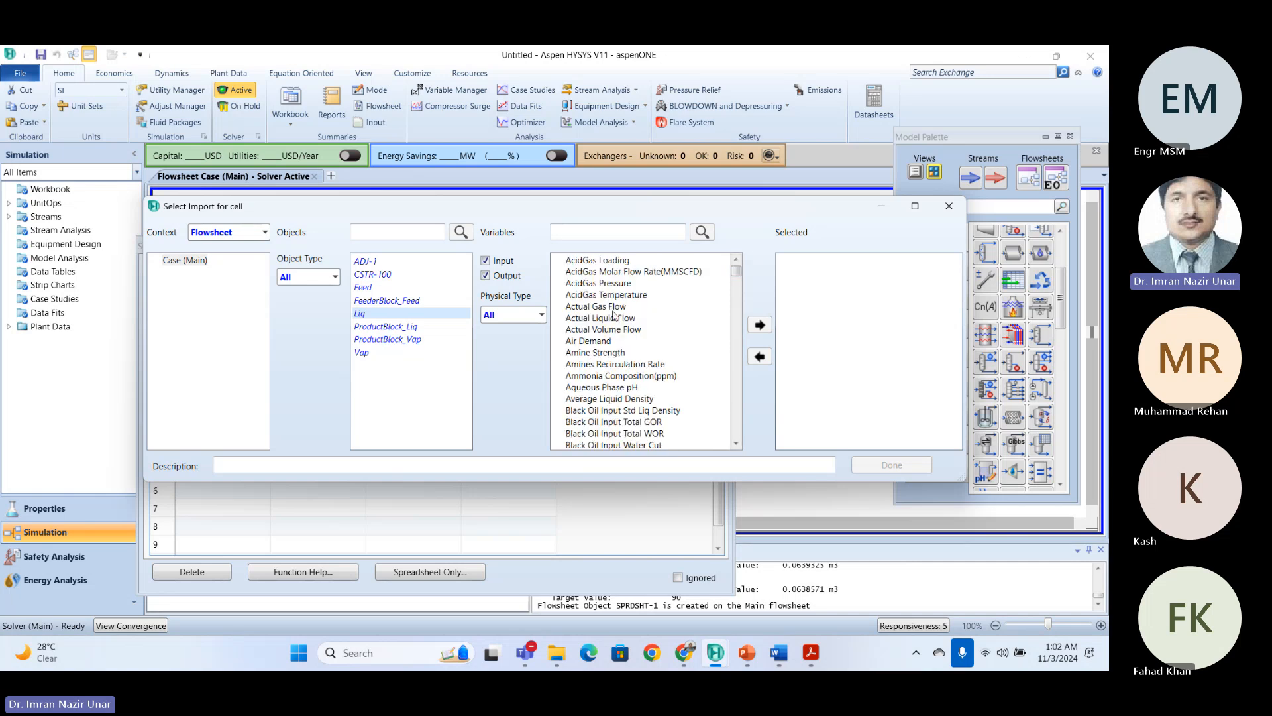
{"action": "left_click", "coordinate": [598, 336]}
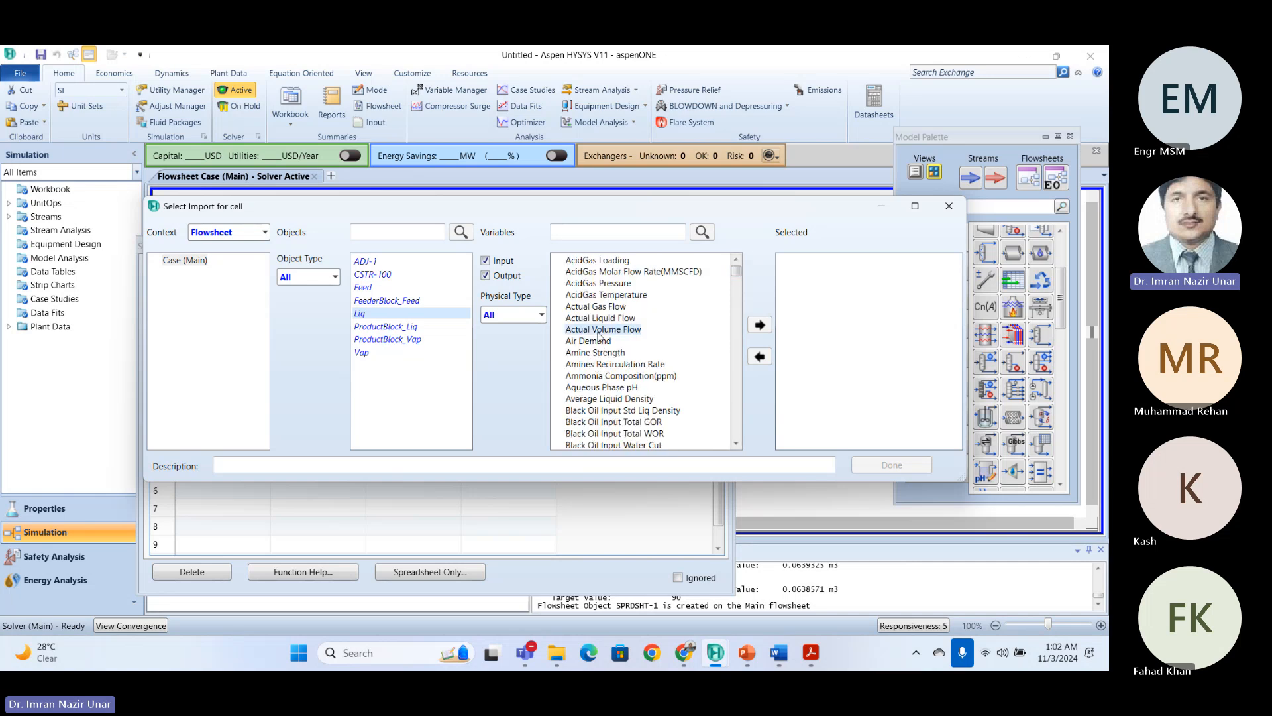
{"action": "left_click", "coordinate": [760, 325]}
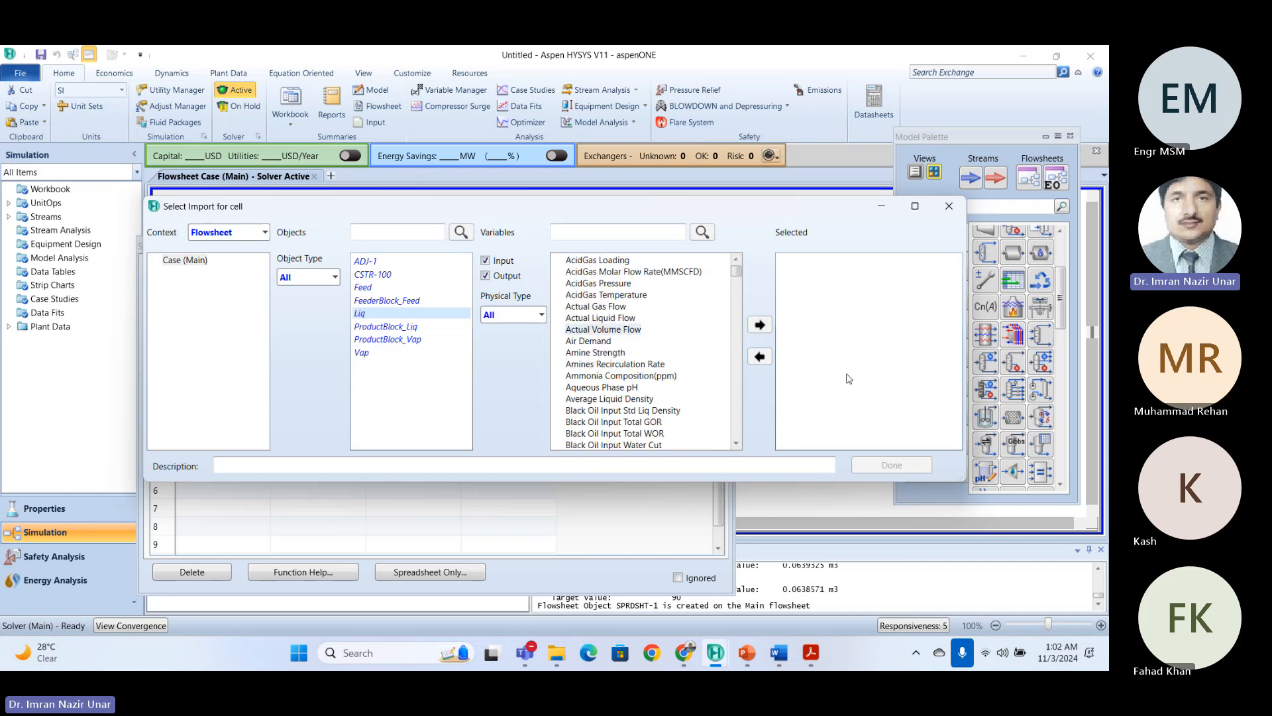
{"action": "left_click", "coordinate": [907, 467]}
{"action": "left_click", "coordinate": [355, 440]}
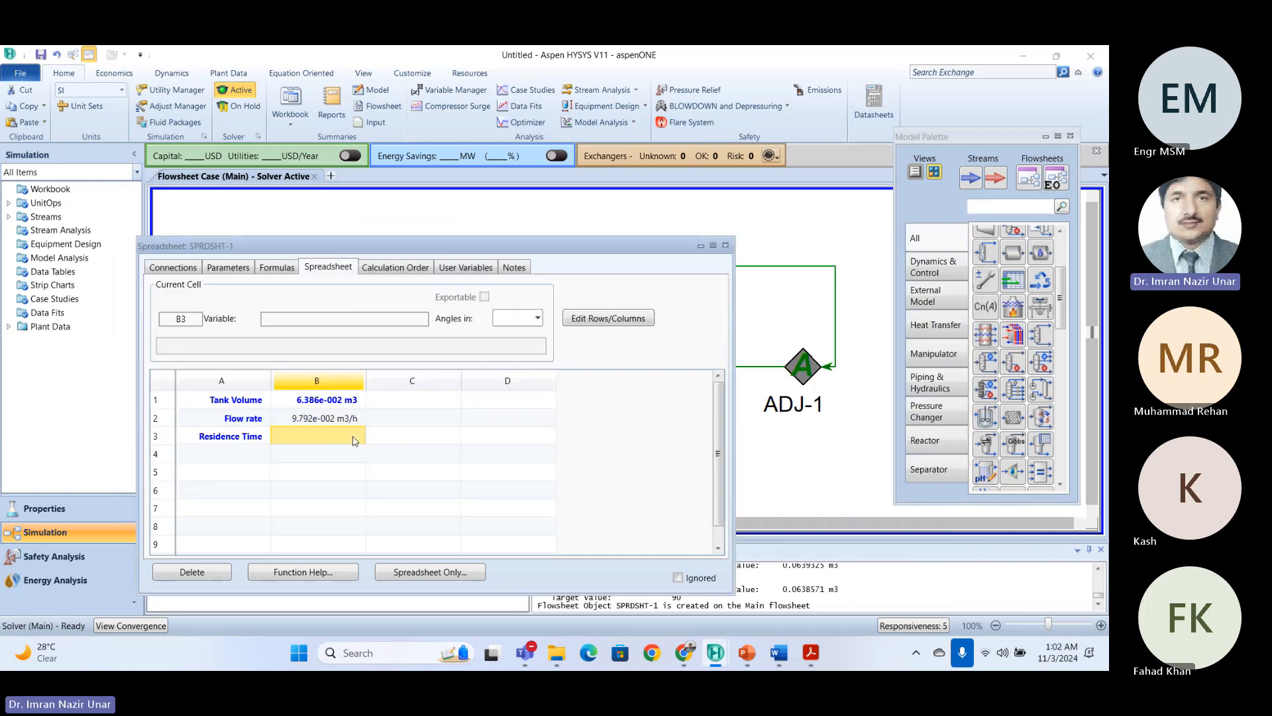
Calculate the residence time in cell B3 with the formula =B1/B2, and close the spreadsheet.
{"action": "type", "text": "="}
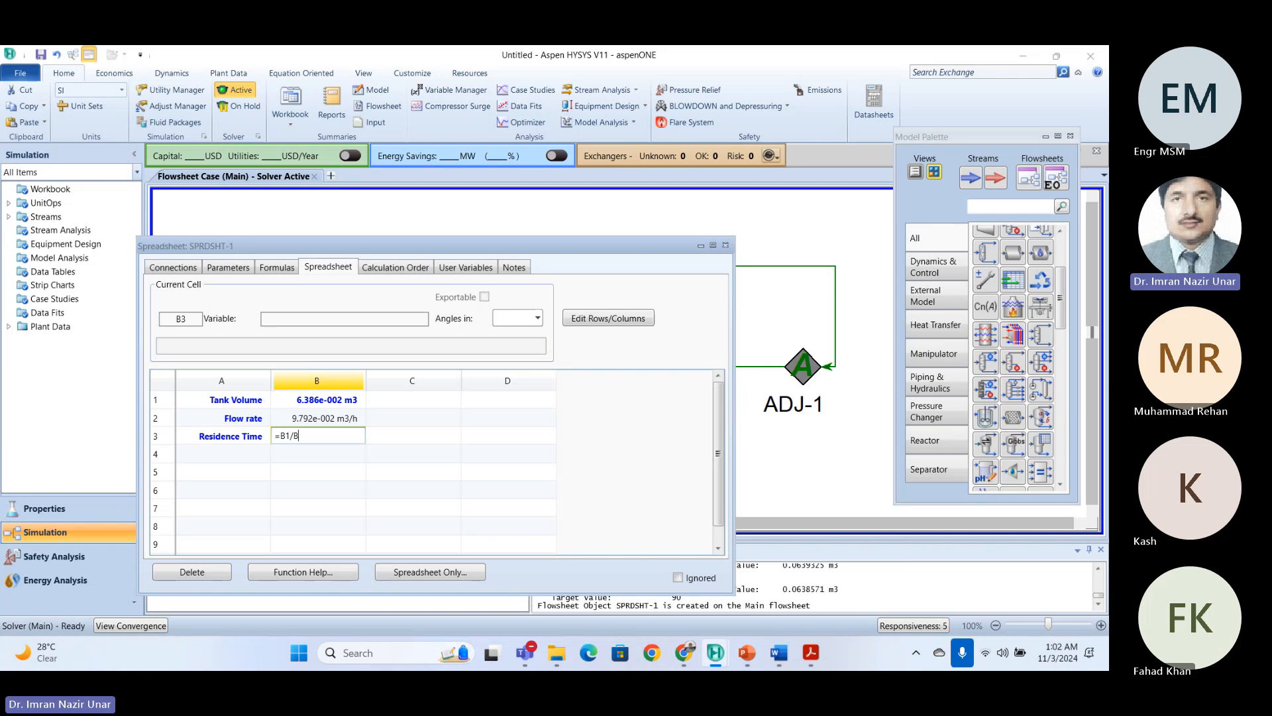
{"action": "key", "text": "Return"}
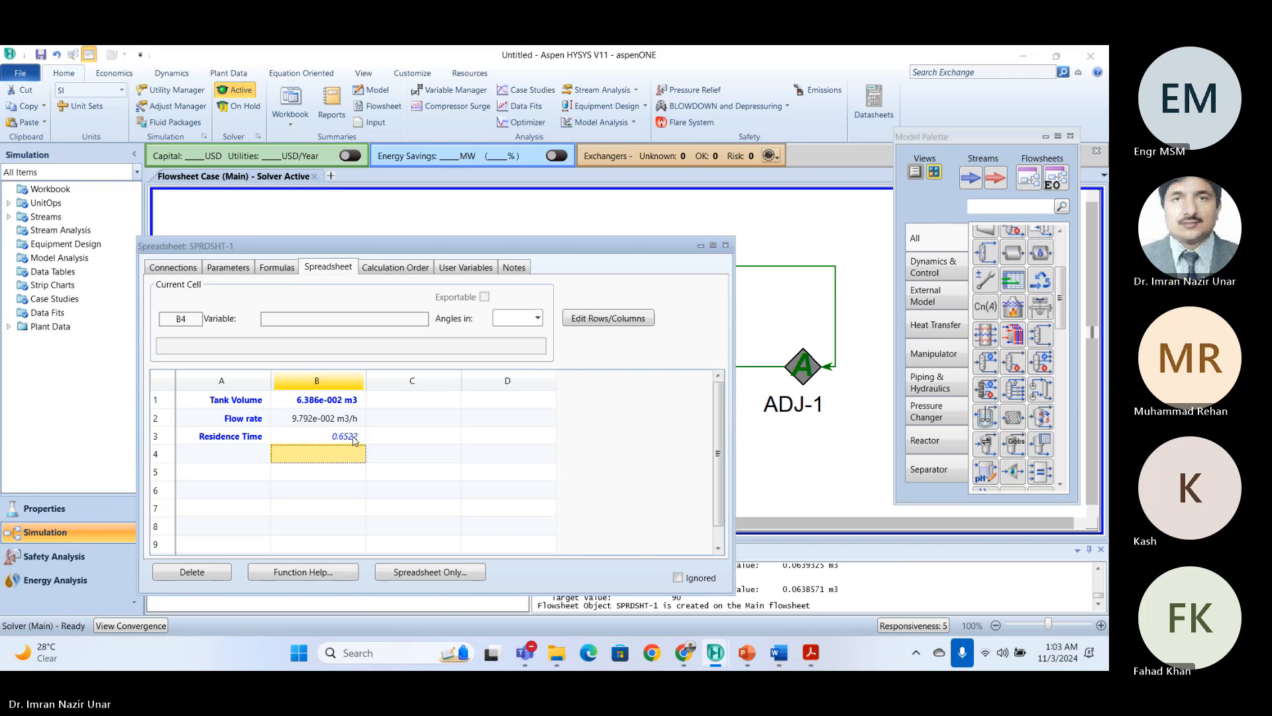
{"action": "left_click", "coordinate": [312, 440]}
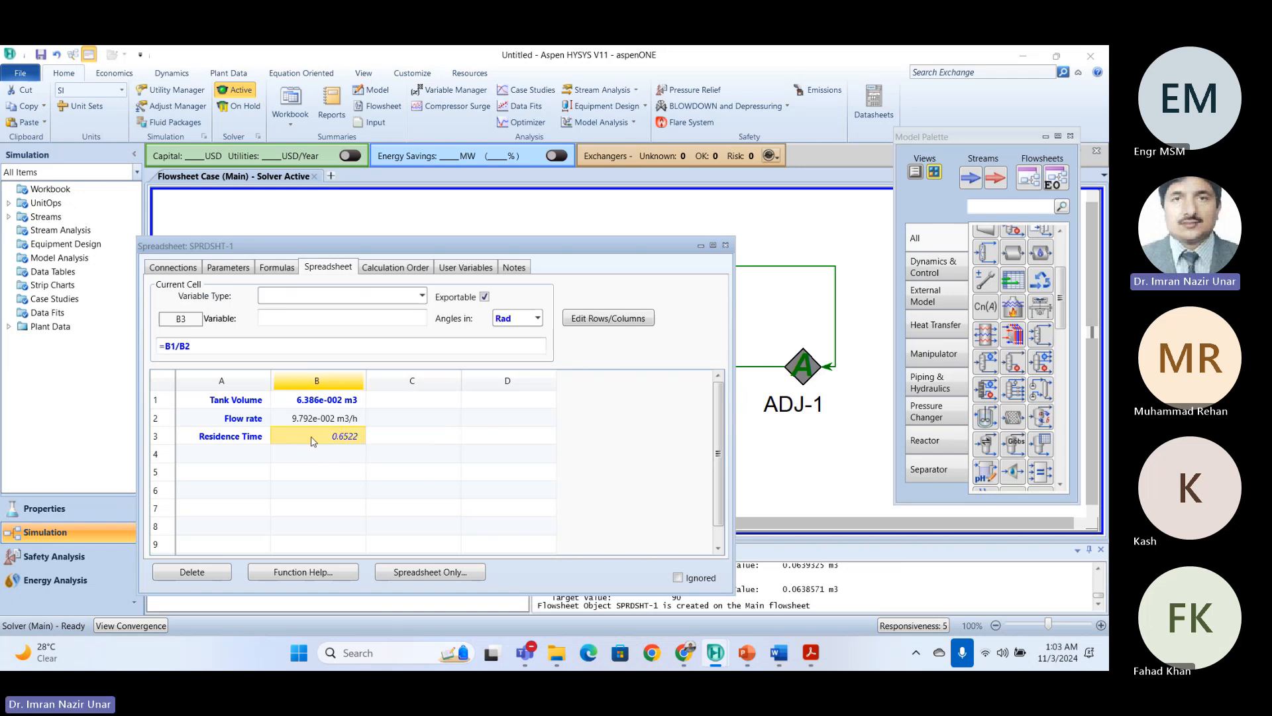
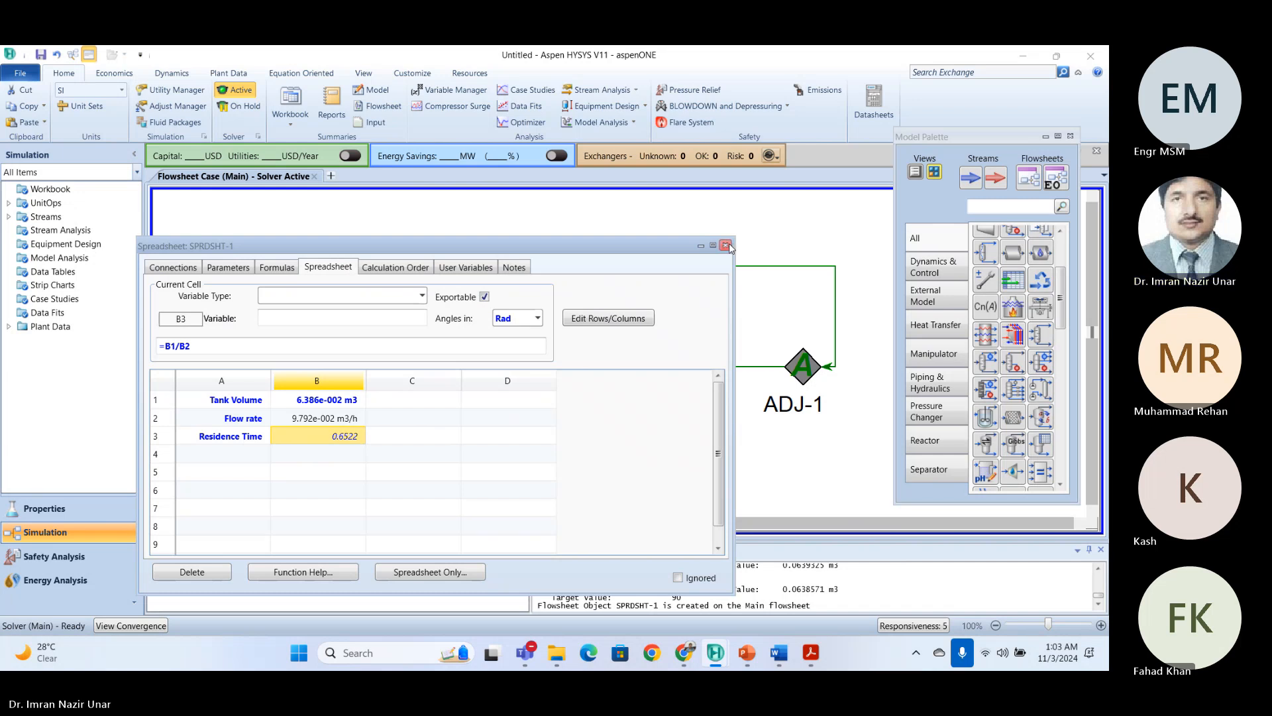
{"action": "left_click", "coordinate": [726, 246]}
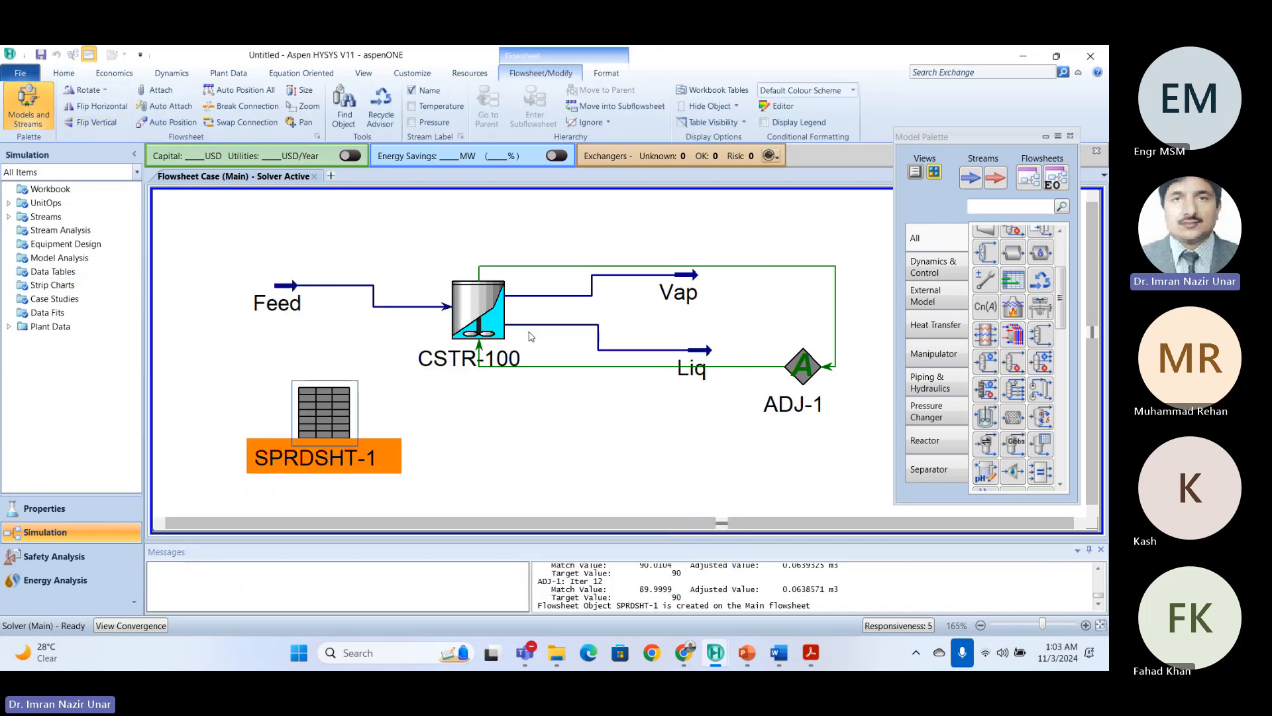
Switch the active unit set to NewUser3 and set its Act. Vol. Flow unit to m3/min.
{"action": "left_click", "coordinate": [605, 76]}
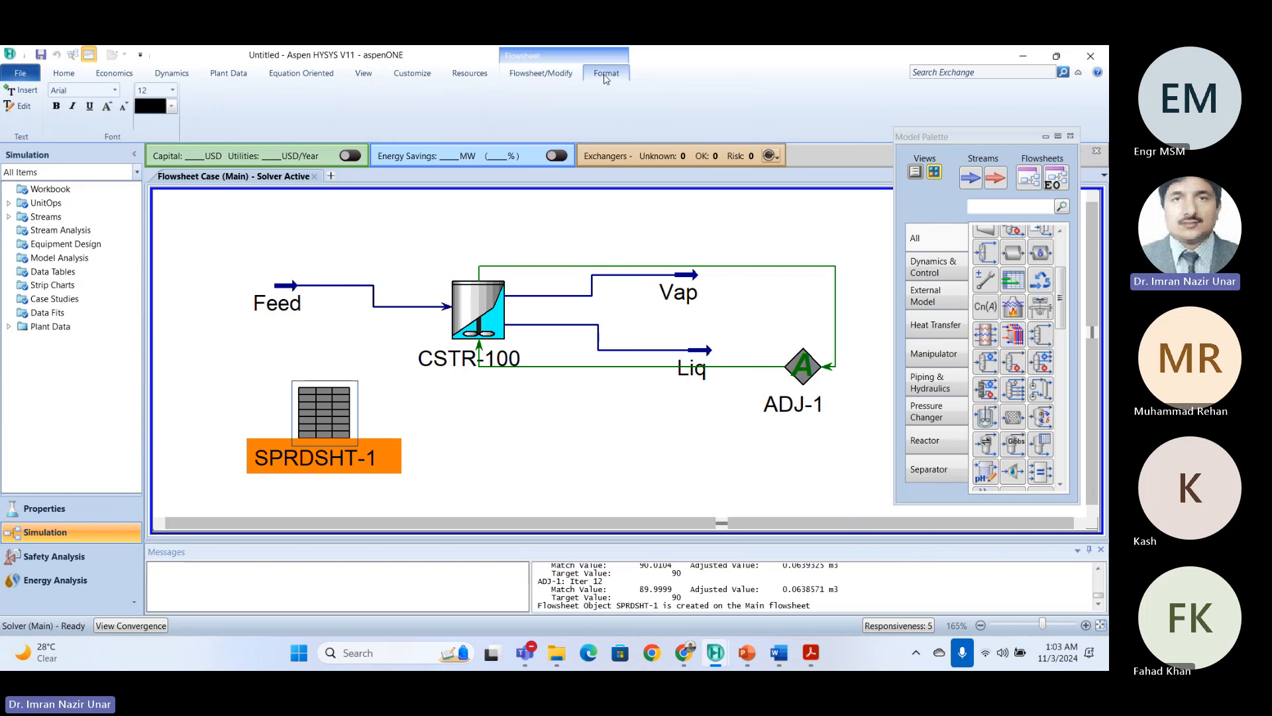
{"action": "left_click", "coordinate": [20, 74]}
{"action": "left_click", "coordinate": [67, 74]}
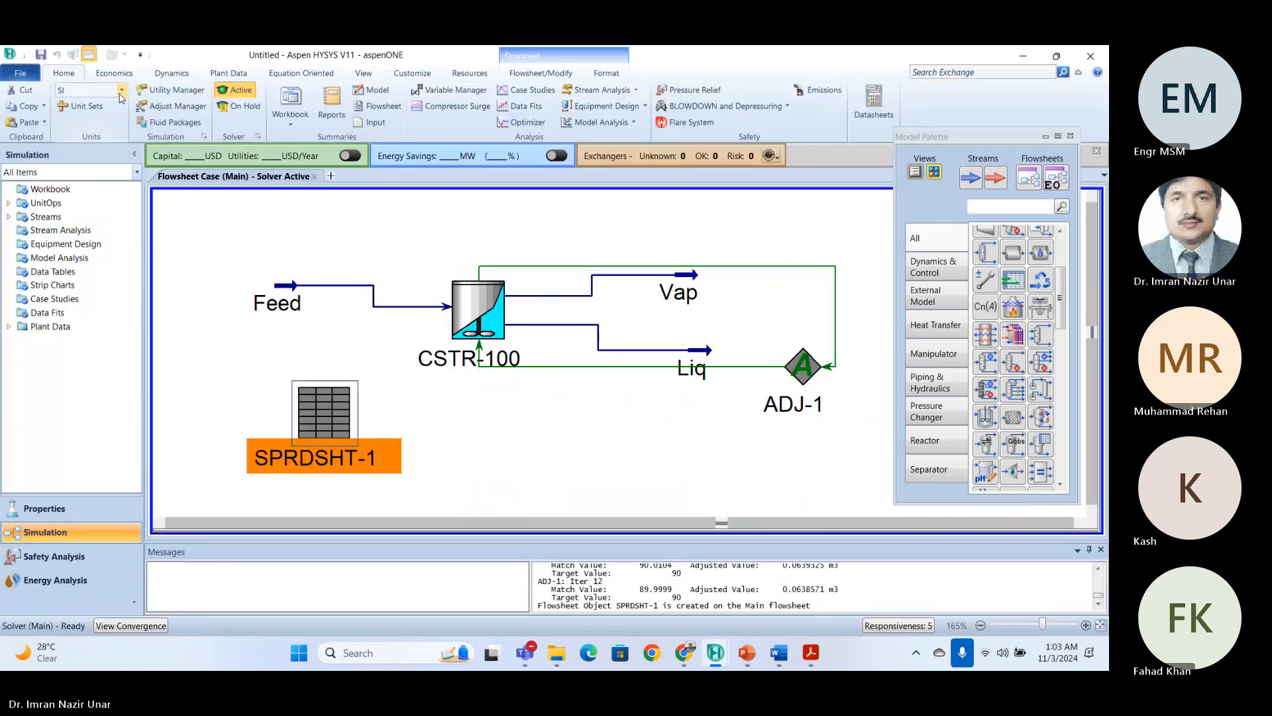
{"action": "left_click", "coordinate": [81, 106]}
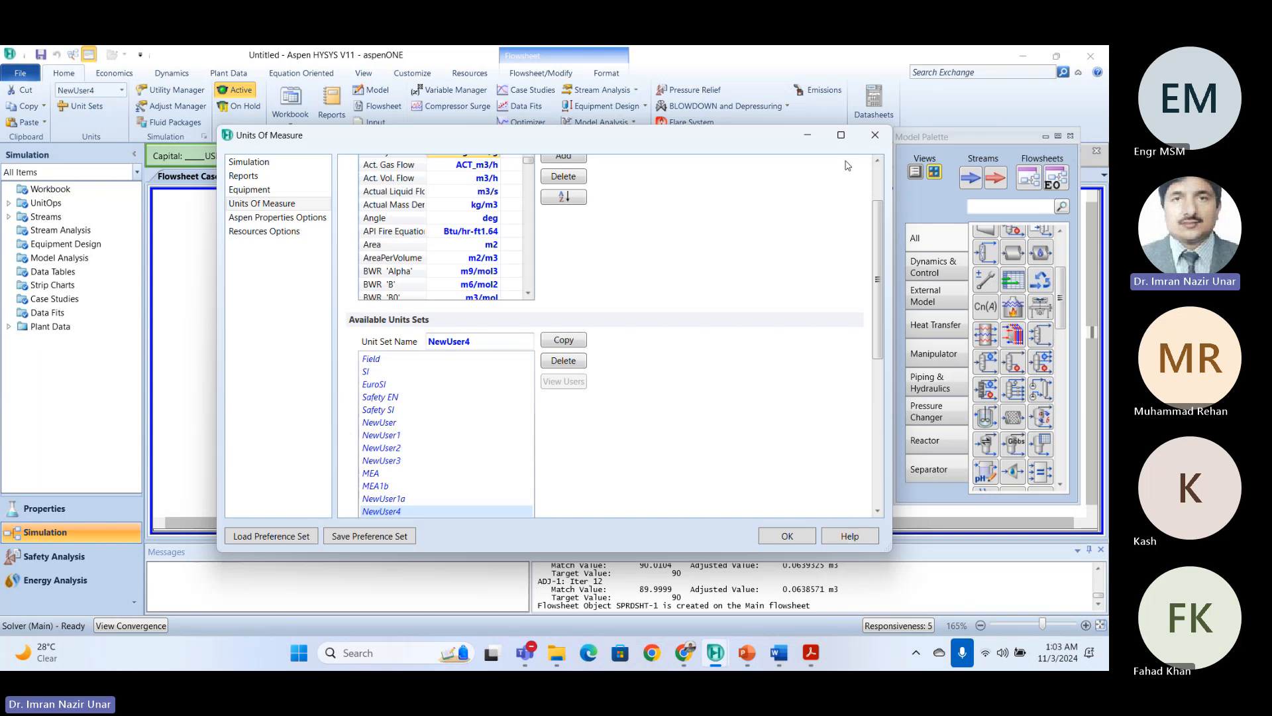
{"action": "scroll", "coordinate": [453, 267], "scroll_direction": "down", "scroll_amount": 12}
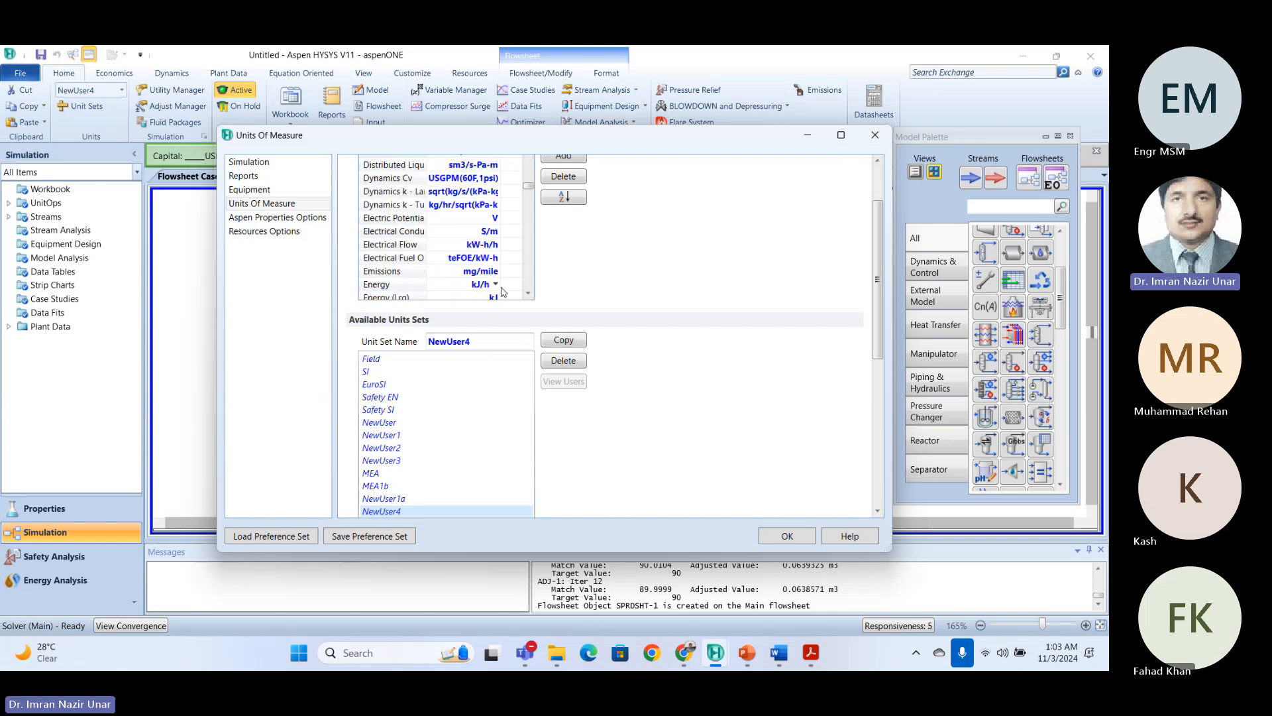
{"action": "scroll", "coordinate": [453, 268], "scroll_direction": "up", "scroll_amount": 1}
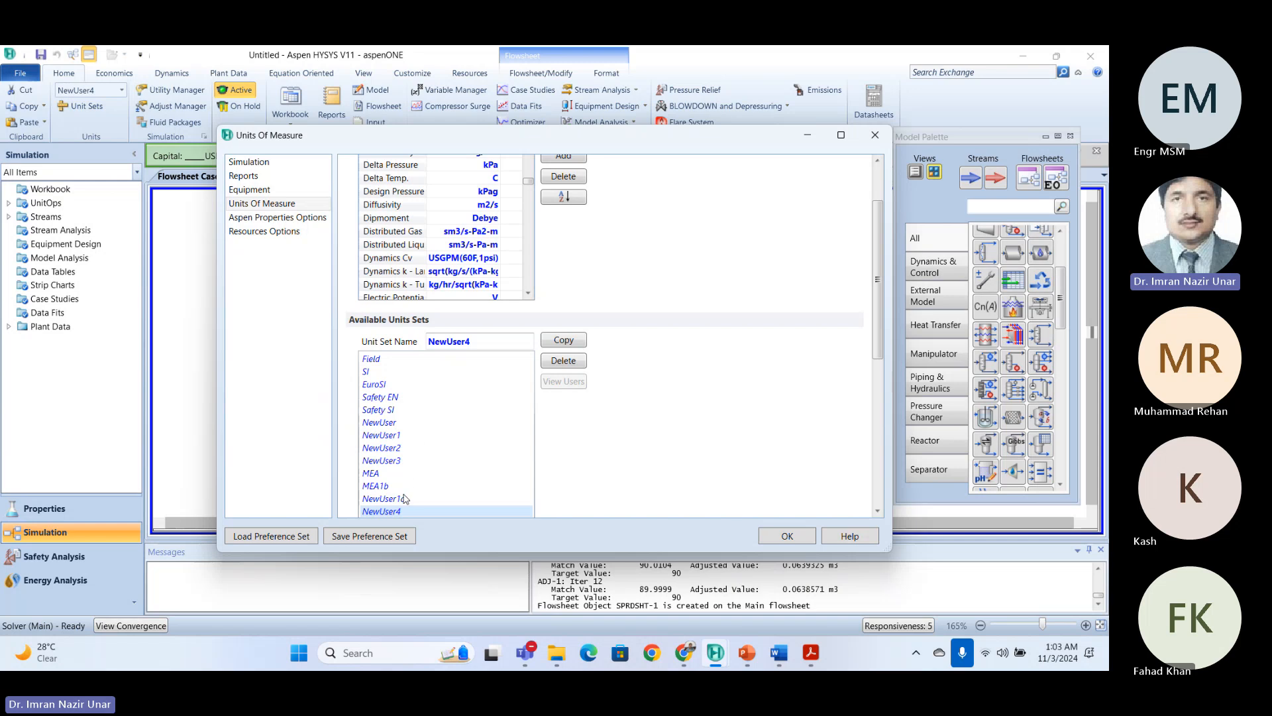
{"action": "left_click", "coordinate": [384, 462]}
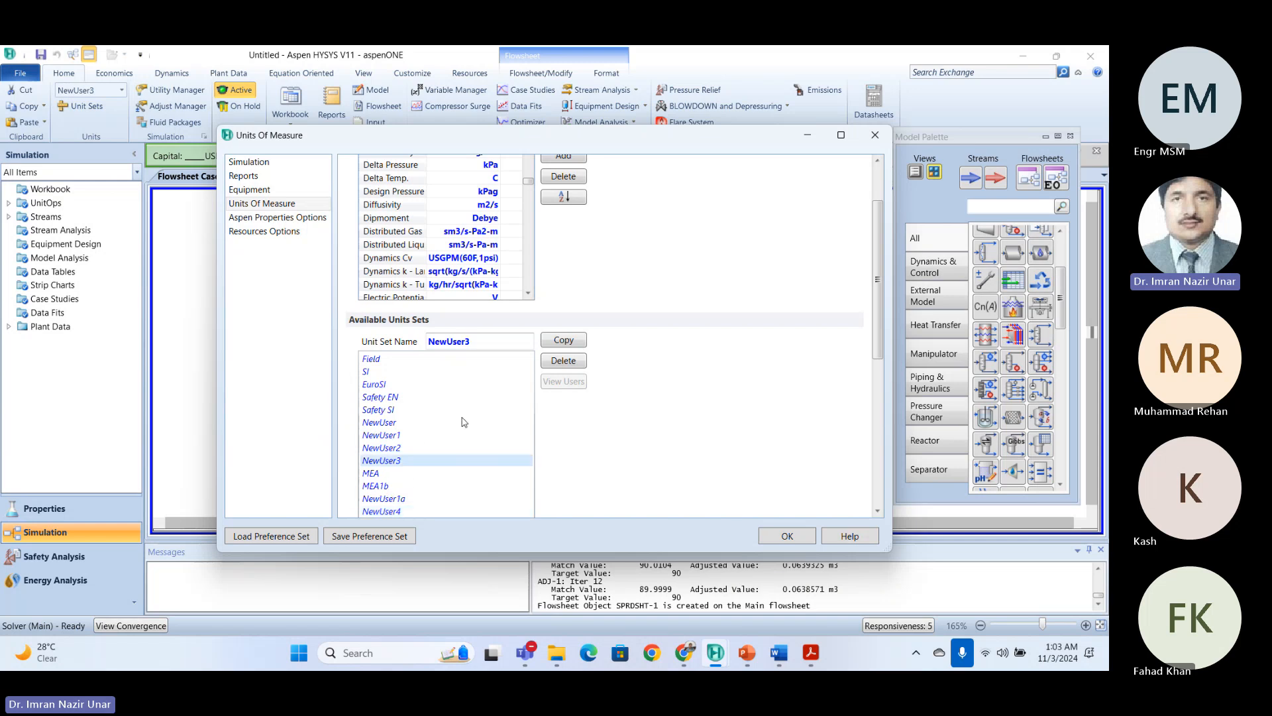
{"action": "scroll", "coordinate": [534, 180], "scroll_direction": "up", "scroll_amount": 10}
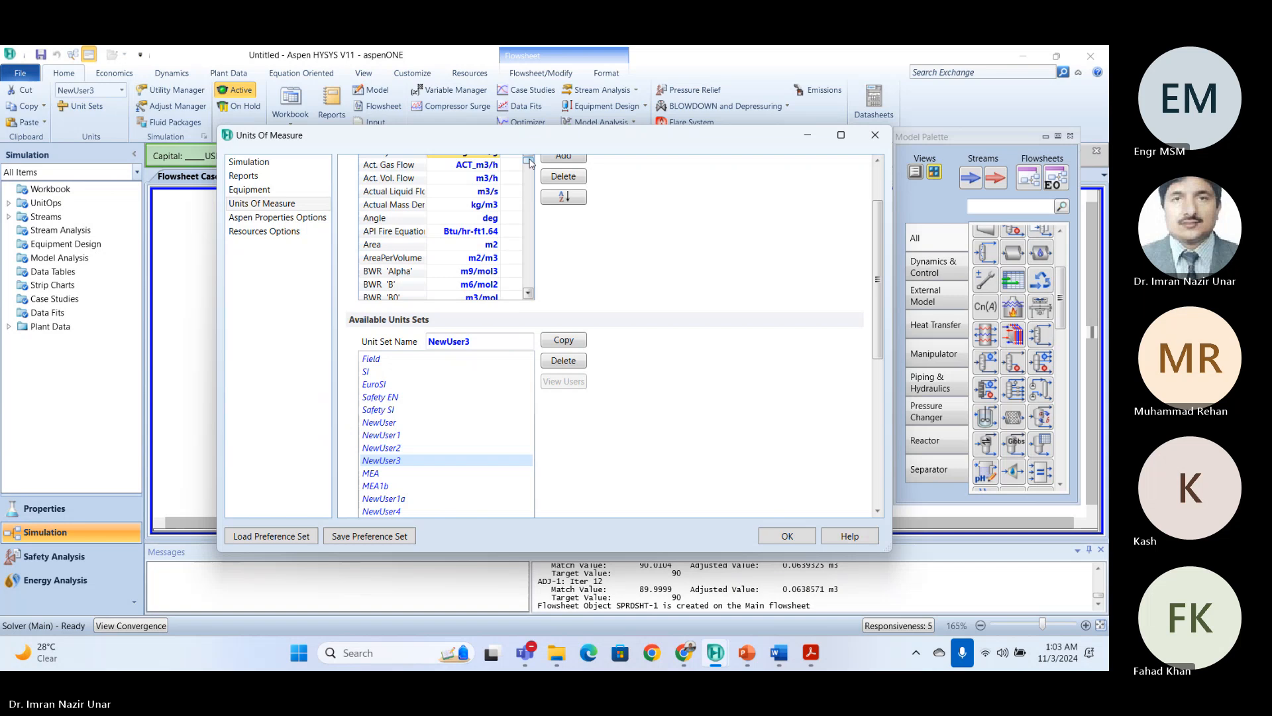
{"action": "left_click", "coordinate": [497, 178]}
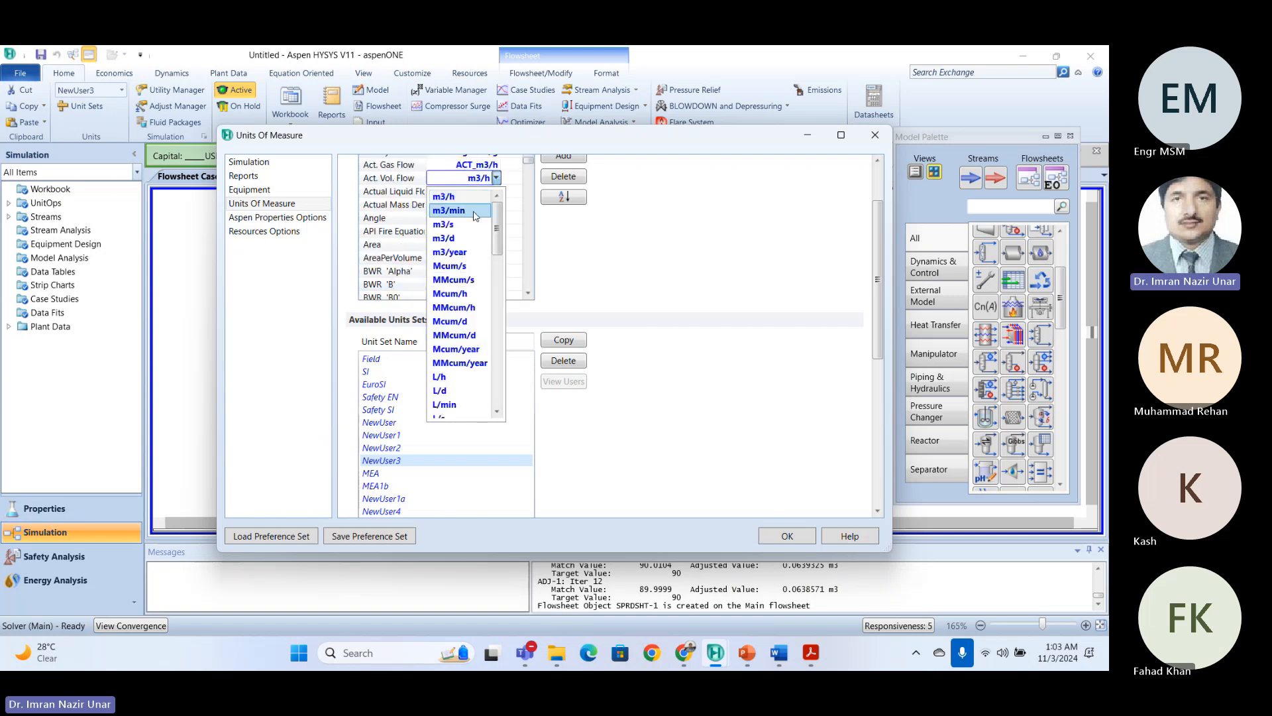
{"action": "left_click", "coordinate": [451, 211]}
{"action": "left_click", "coordinate": [872, 138]}
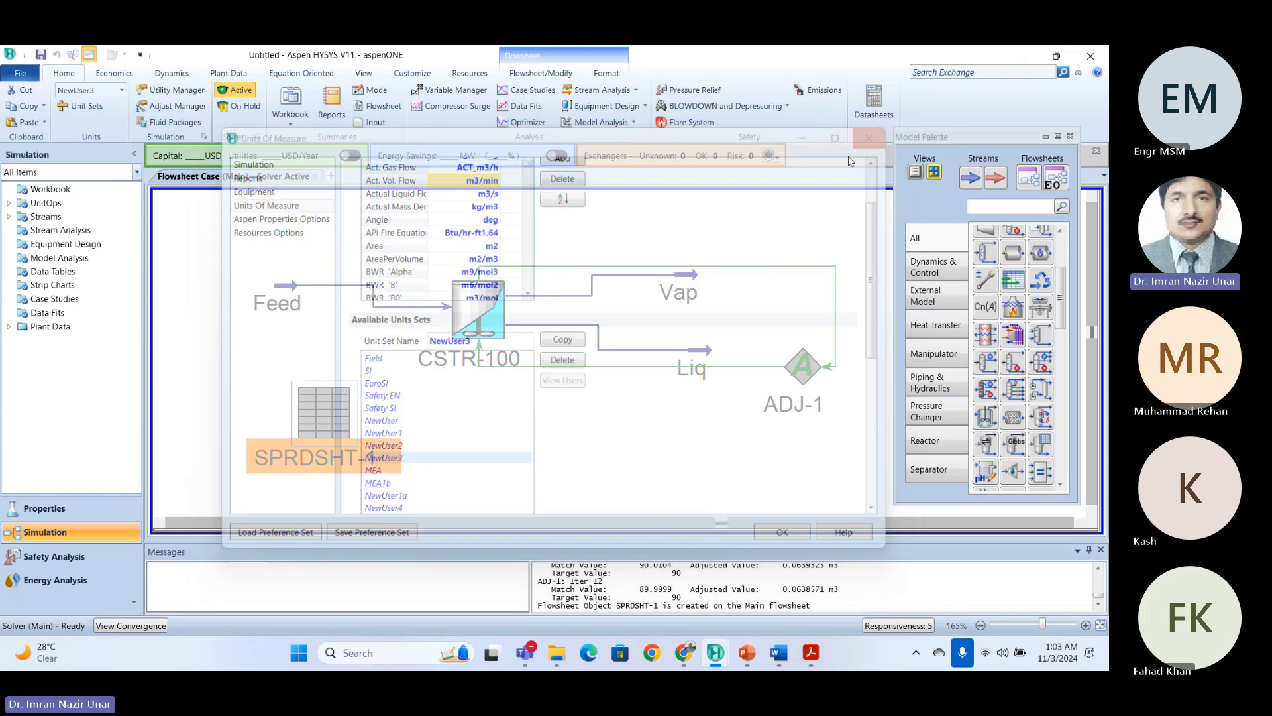
Reselect the Actual Volume Flow of stream Liq as the import for cell B2 of SPRDSHT-1, and close the spreadsheet.
{"action": "double_click", "coordinate": [332, 407]}
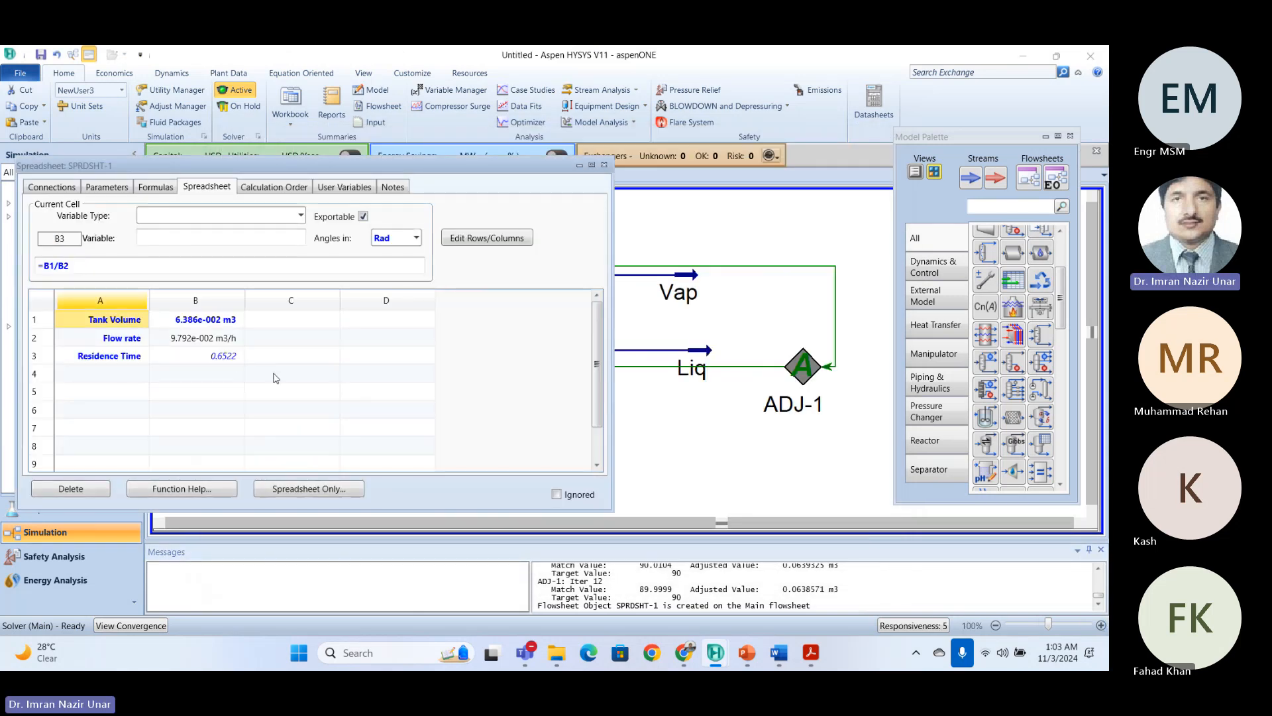
{"action": "left_click", "coordinate": [214, 338]}
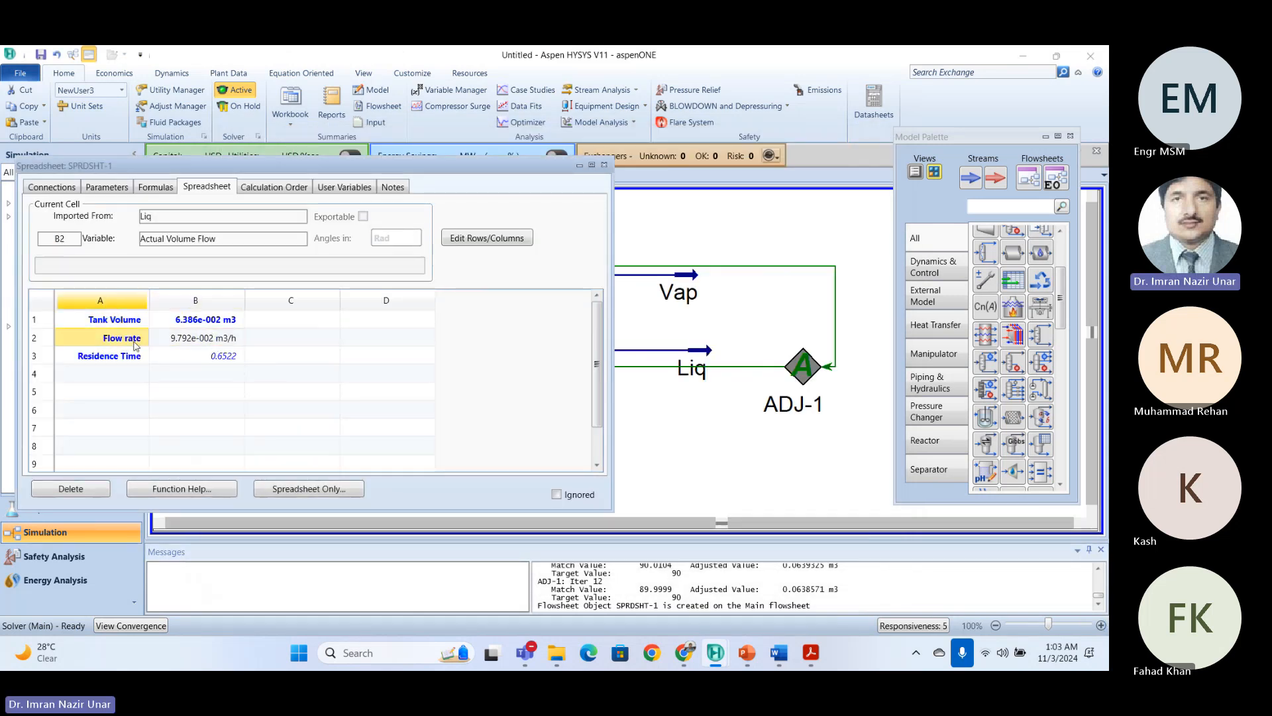
{"action": "right_click", "coordinate": [221, 345]}
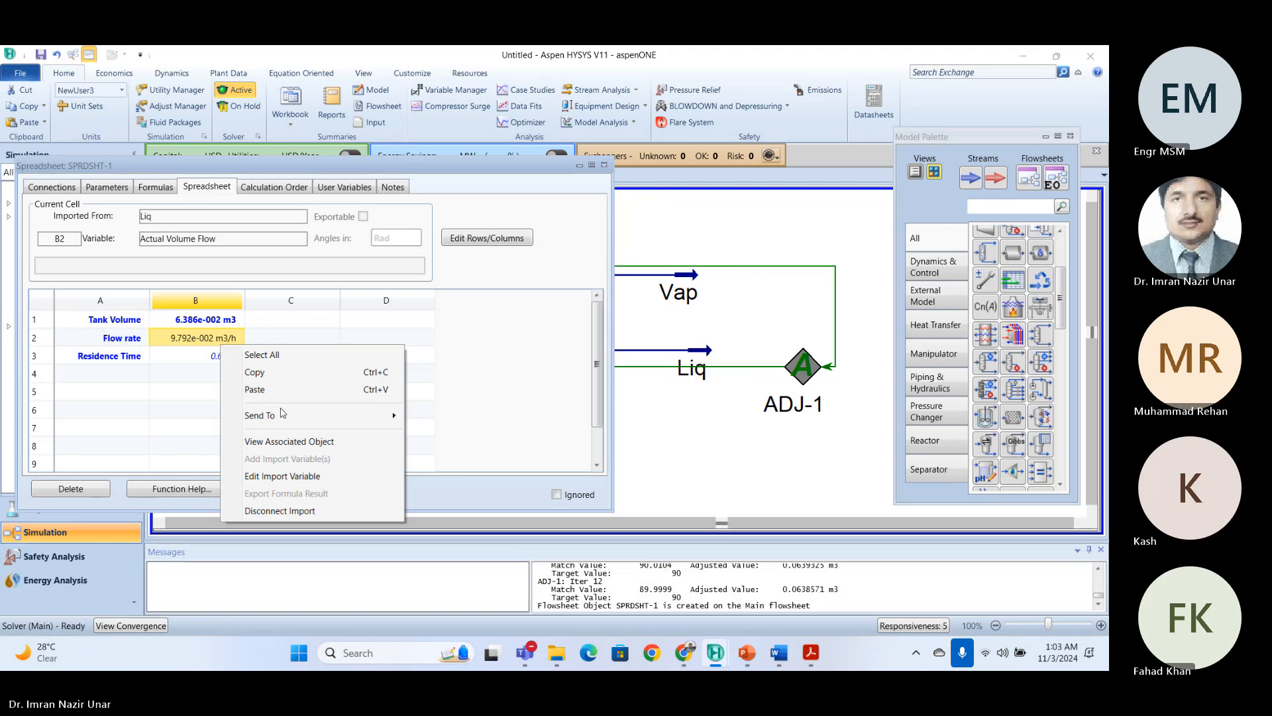
{"action": "left_click", "coordinate": [290, 478]}
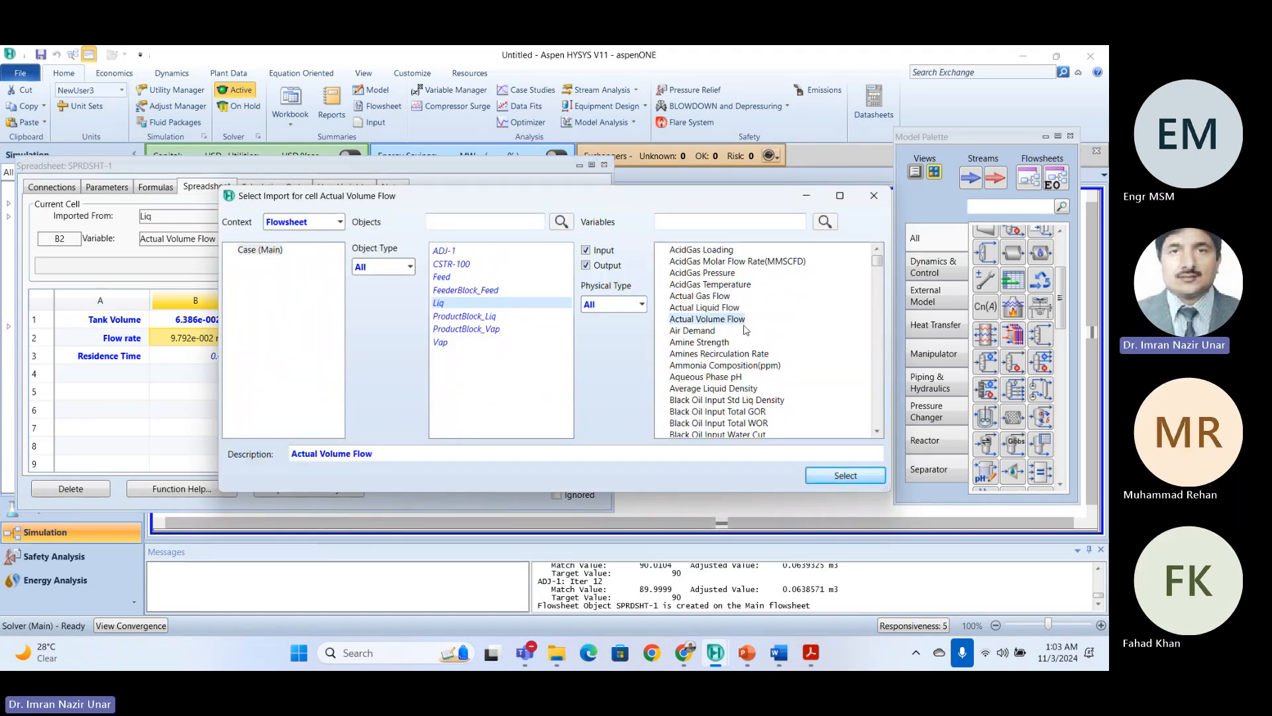
{"action": "left_click", "coordinate": [851, 477]}
{"action": "left_click", "coordinate": [237, 388]}
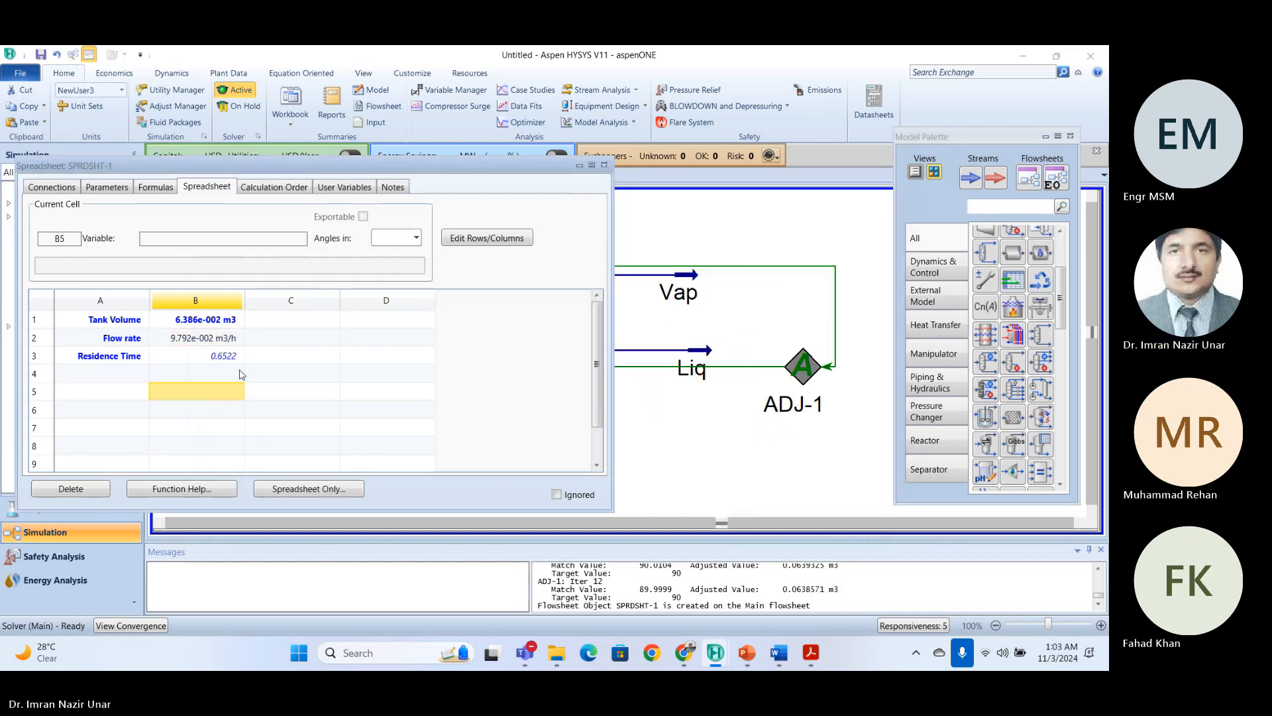
{"action": "left_click", "coordinate": [231, 361]}
{"action": "left_click", "coordinate": [226, 338]}
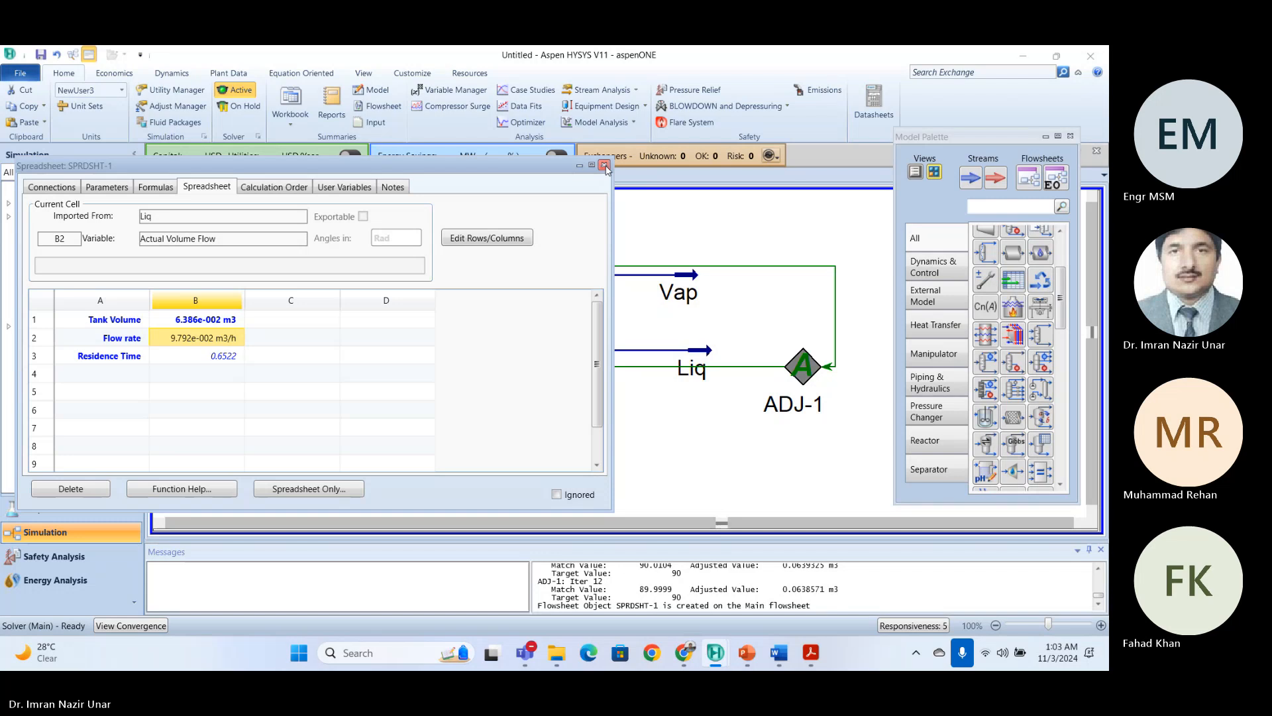
{"action": "left_click", "coordinate": [605, 166]}
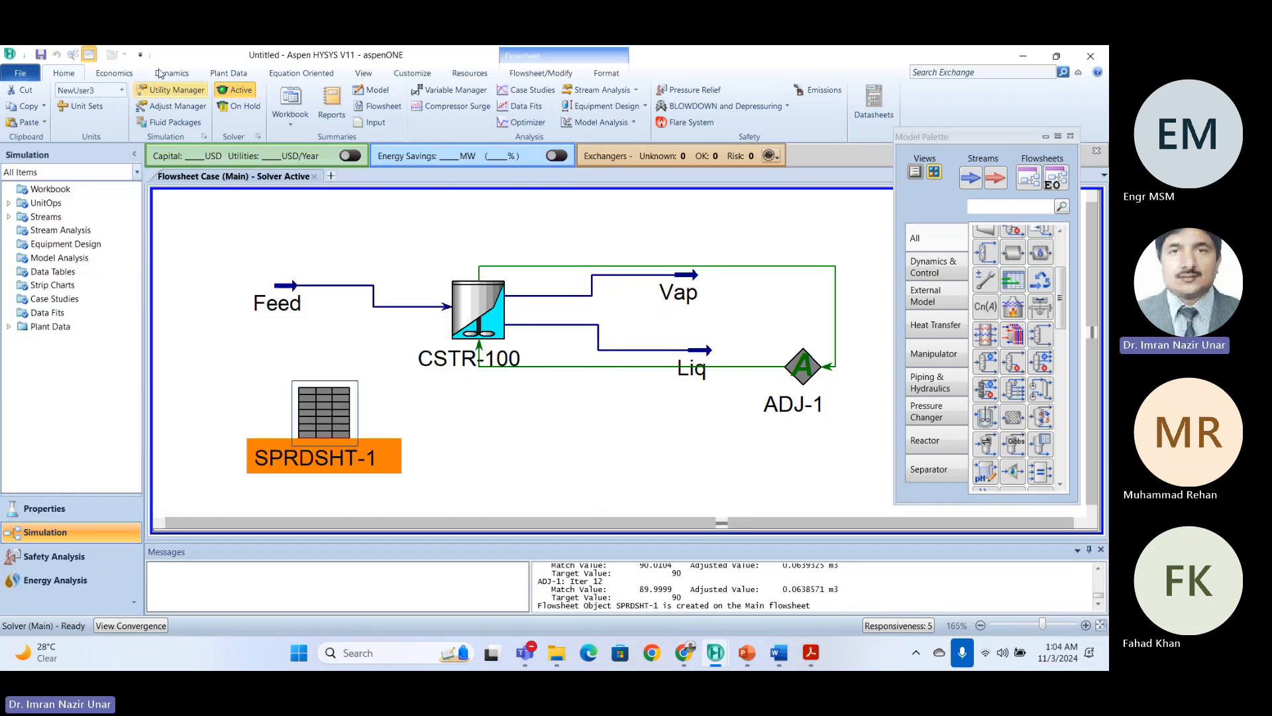
Check the Act. Vol. Flow unit in the NewUser3 unit set, and reopen SPRDSHT-1 at the residence time cell B3.
{"action": "left_click", "coordinate": [86, 106]}
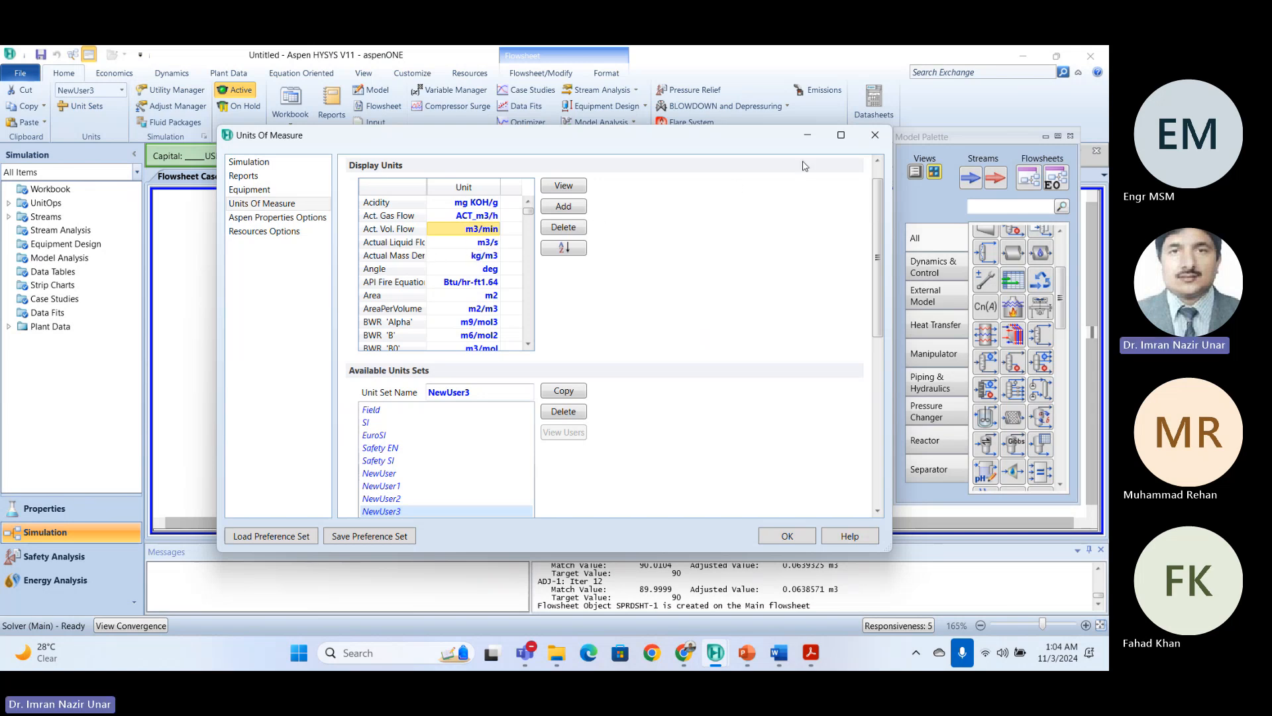
{"action": "left_click", "coordinate": [875, 135]}
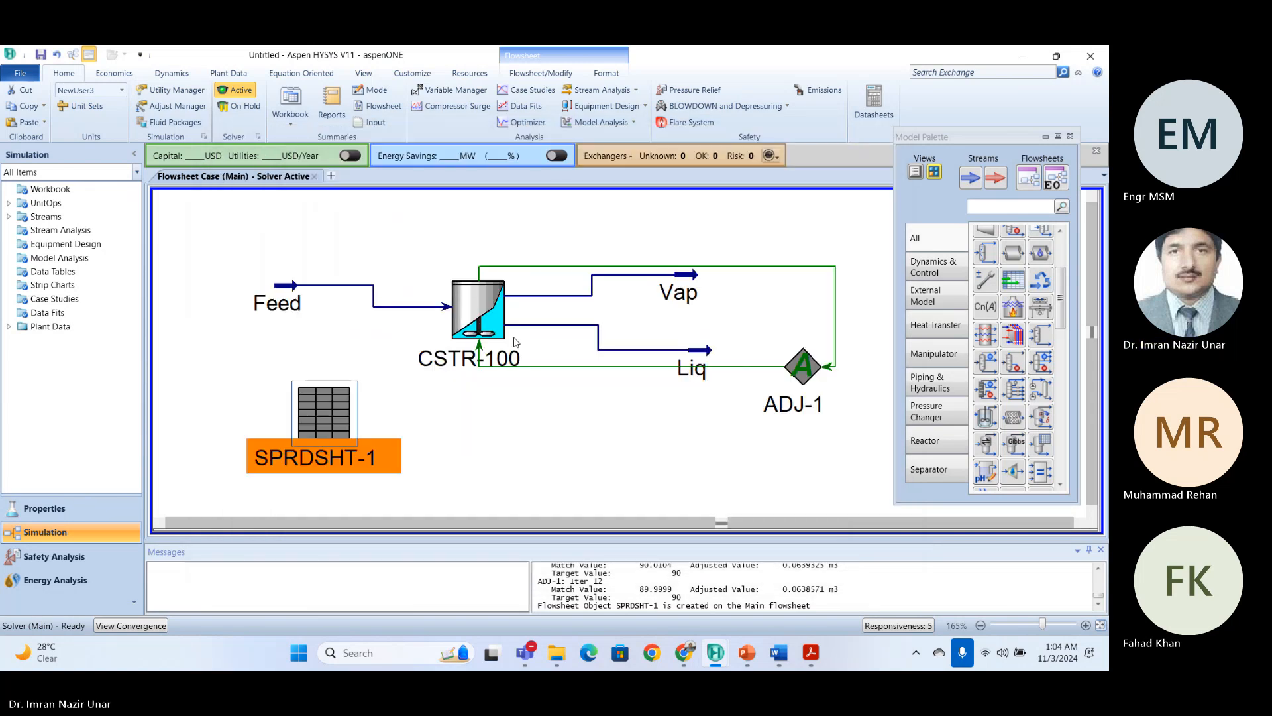
{"action": "double_click", "coordinate": [331, 406]}
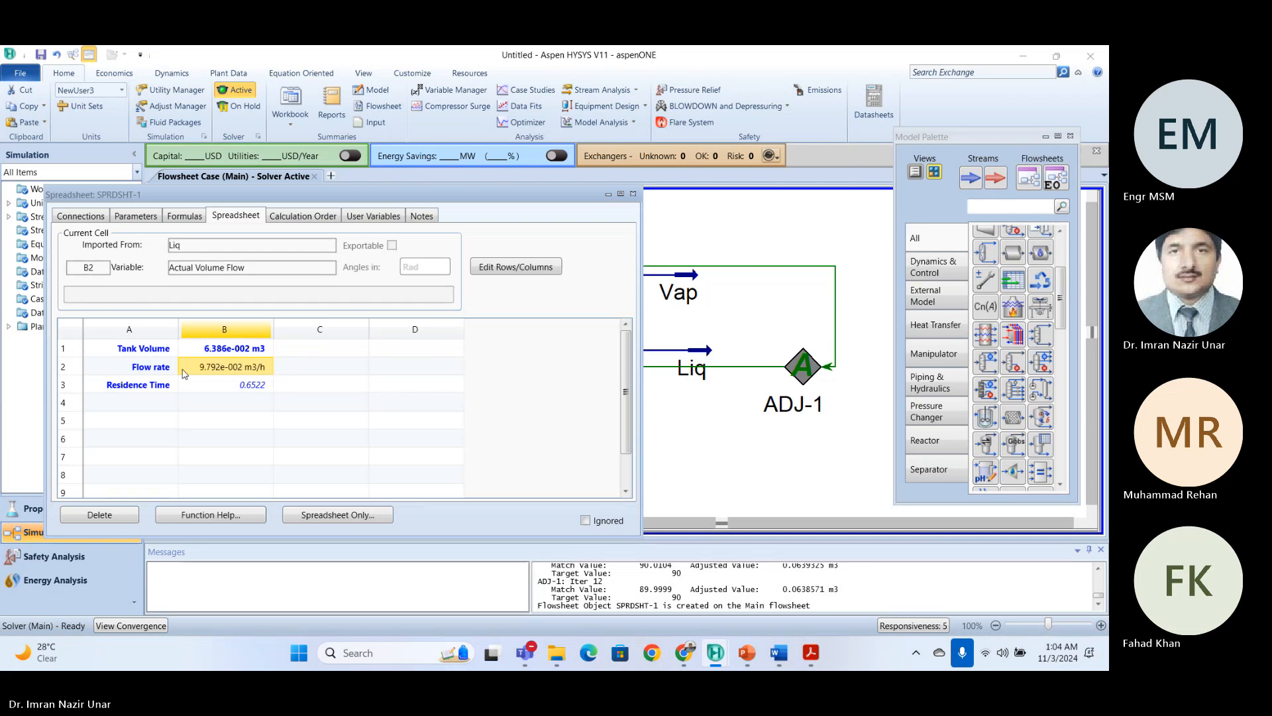
{"action": "left_click", "coordinate": [221, 390]}
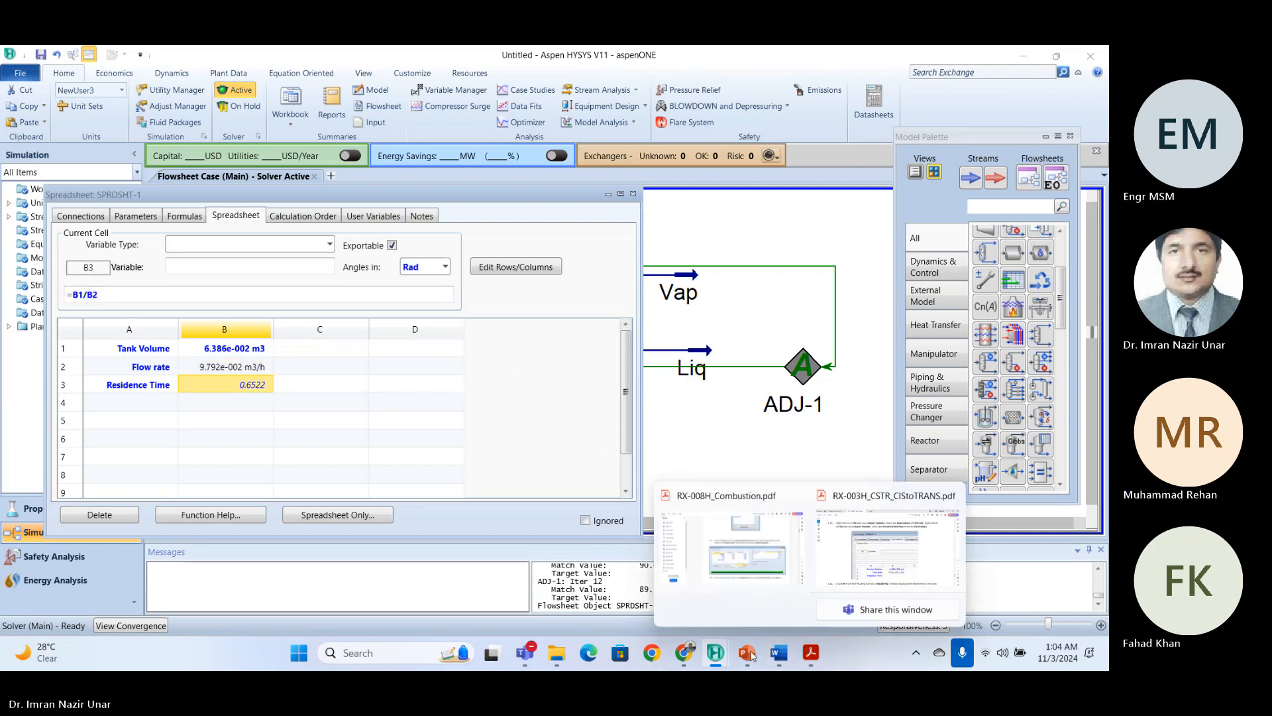
Switch to the Teams meeting, admit the participant waiting in the lobby, and return to HYSYS.
{"action": "left_click", "coordinate": [533, 657]}
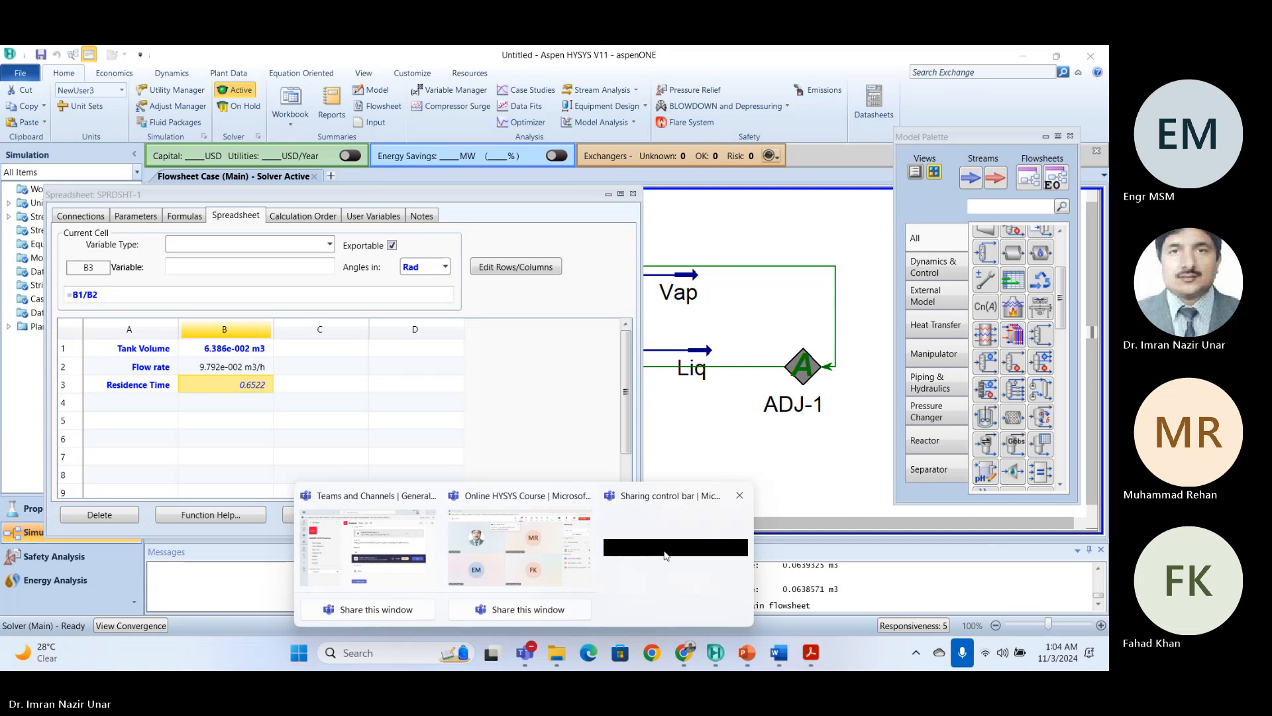
{"action": "left_click", "coordinate": [666, 555]}
{"action": "mouse_move", "coordinate": [534, 649]}
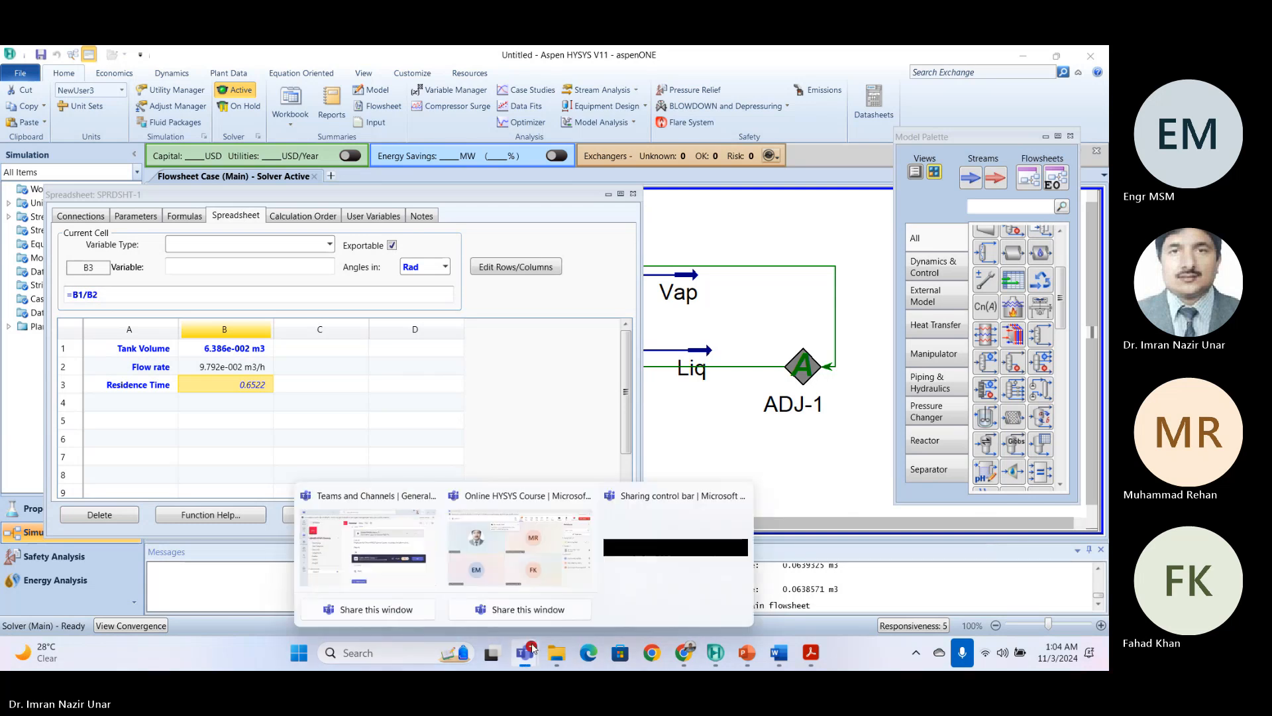
{"action": "left_click", "coordinate": [520, 550]}
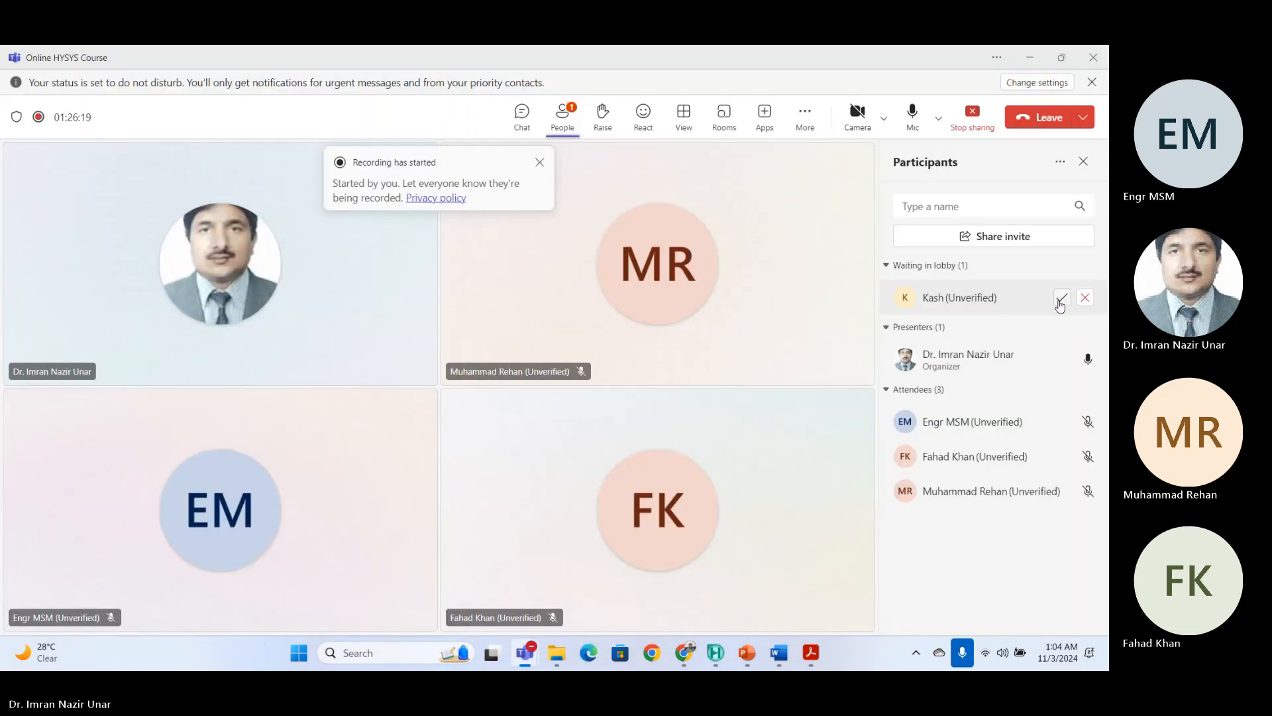
{"action": "left_click", "coordinate": [1058, 297]}
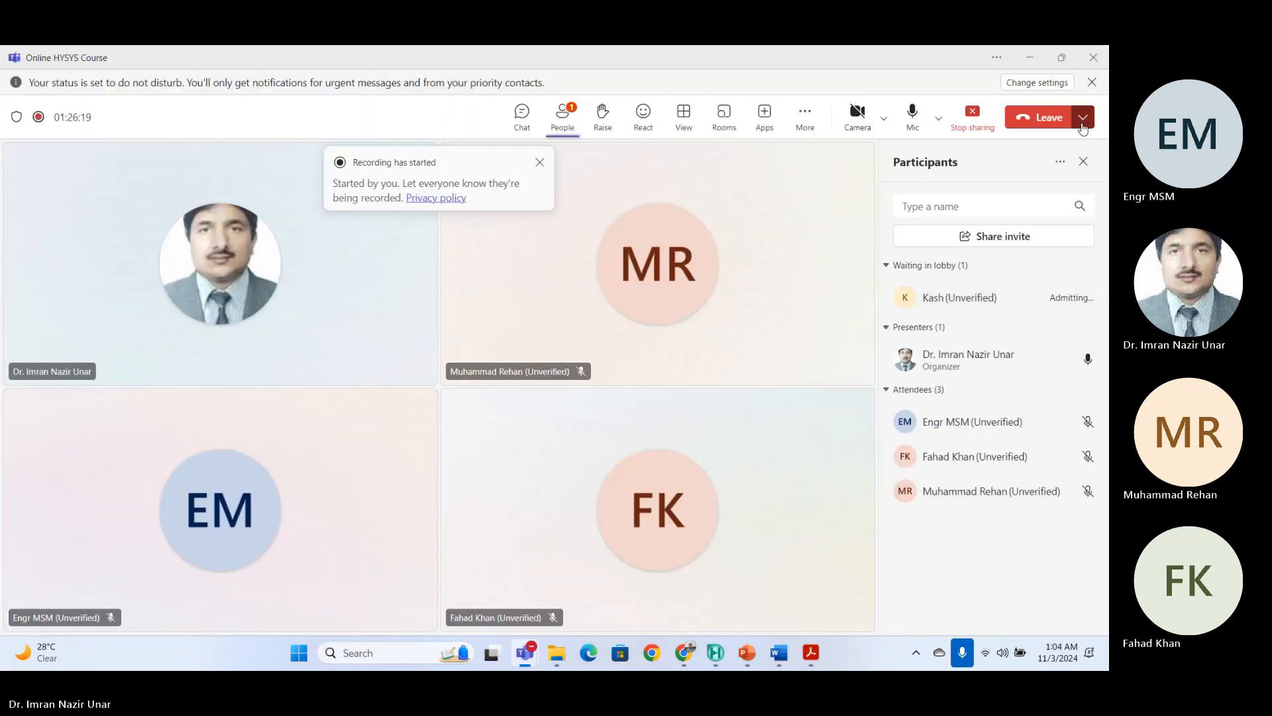
{"action": "left_click", "coordinate": [1044, 58]}
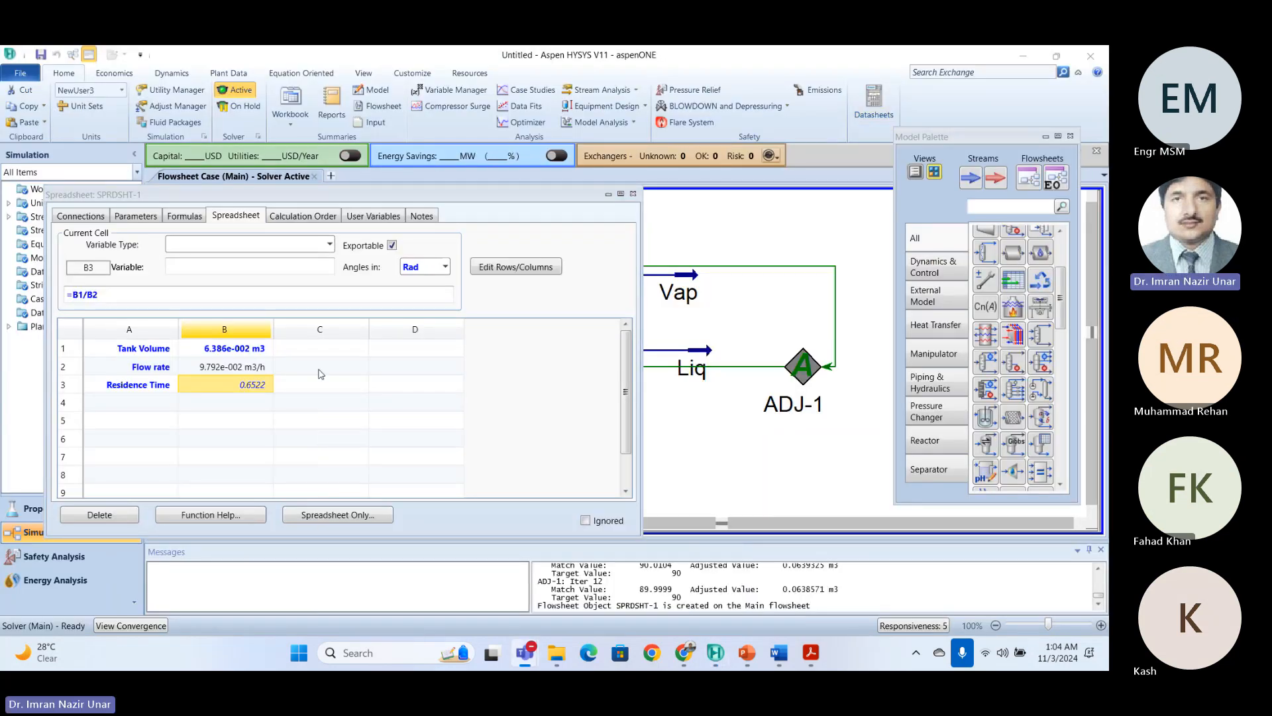
Disconnect the import of cell B2 in SPRDSHT-1 and import the Actual Volume Flow of stream Liq into it again.
{"action": "right_click", "coordinate": [224, 373]}
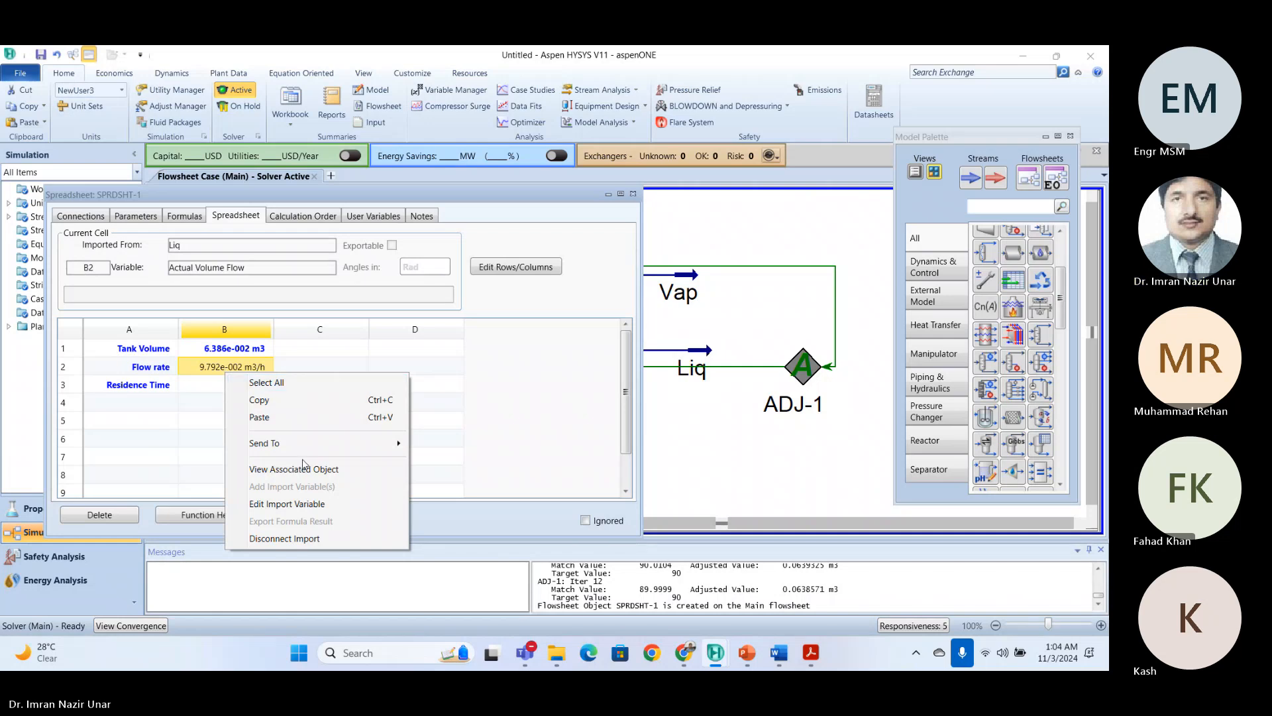
{"action": "left_click", "coordinate": [309, 538]}
{"action": "right_click", "coordinate": [232, 368]}
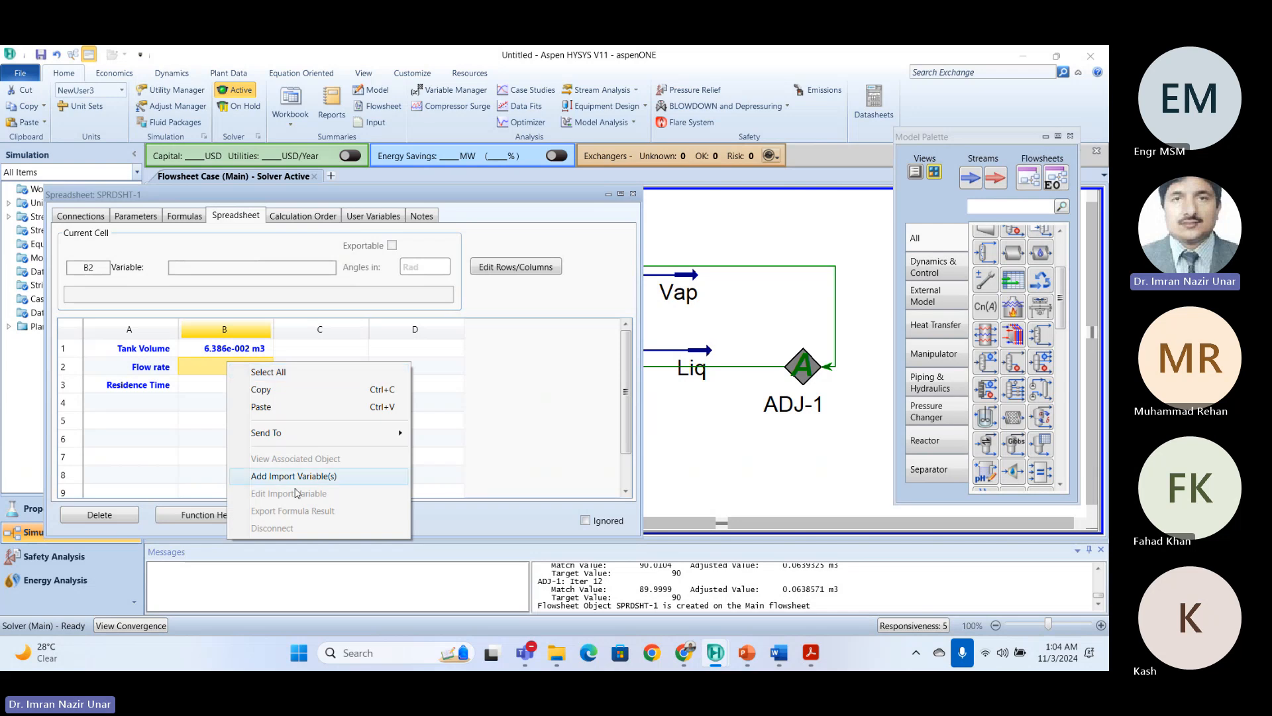
{"action": "left_click", "coordinate": [299, 476]}
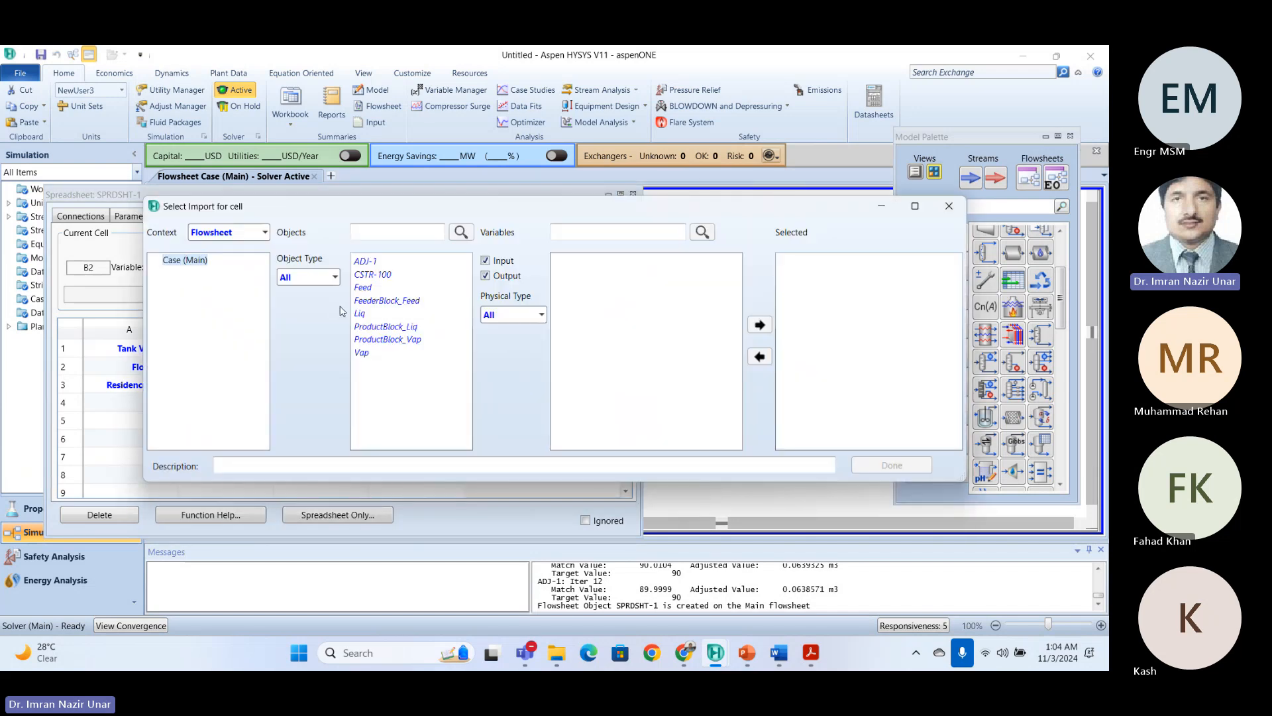
{"action": "left_click", "coordinate": [362, 315]}
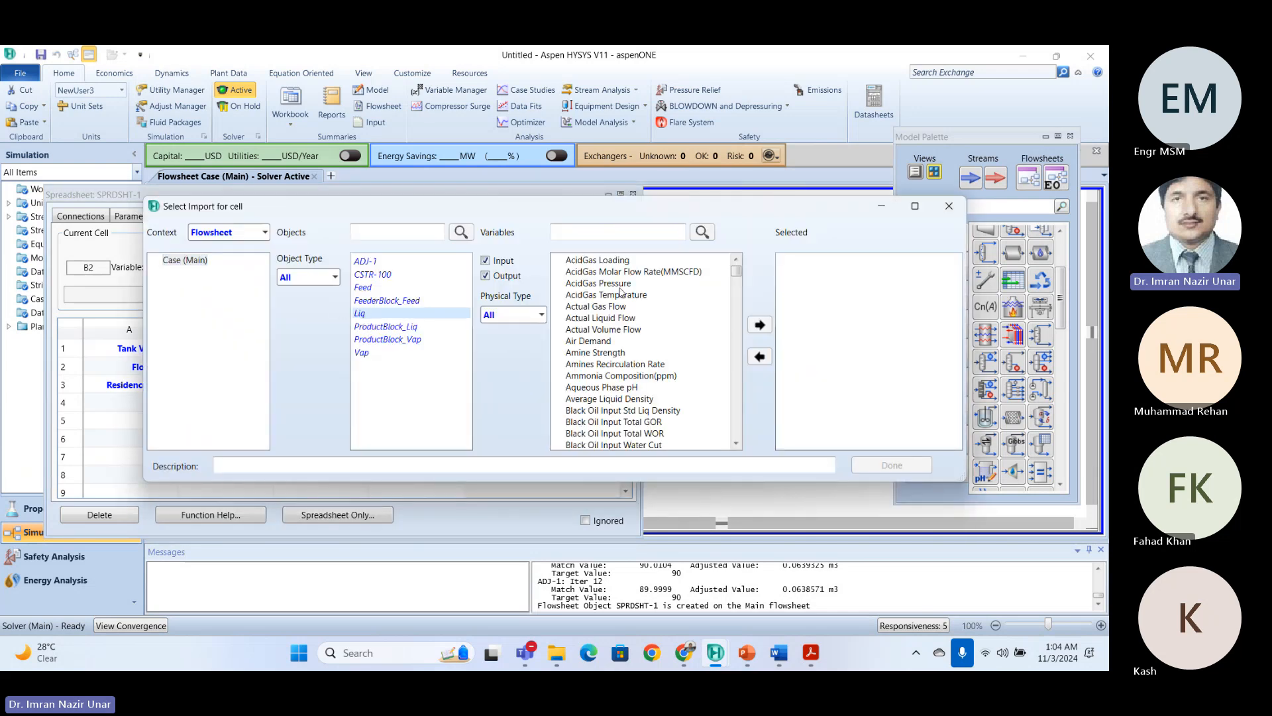
{"action": "left_click", "coordinate": [606, 331]}
{"action": "left_click", "coordinate": [760, 325]}
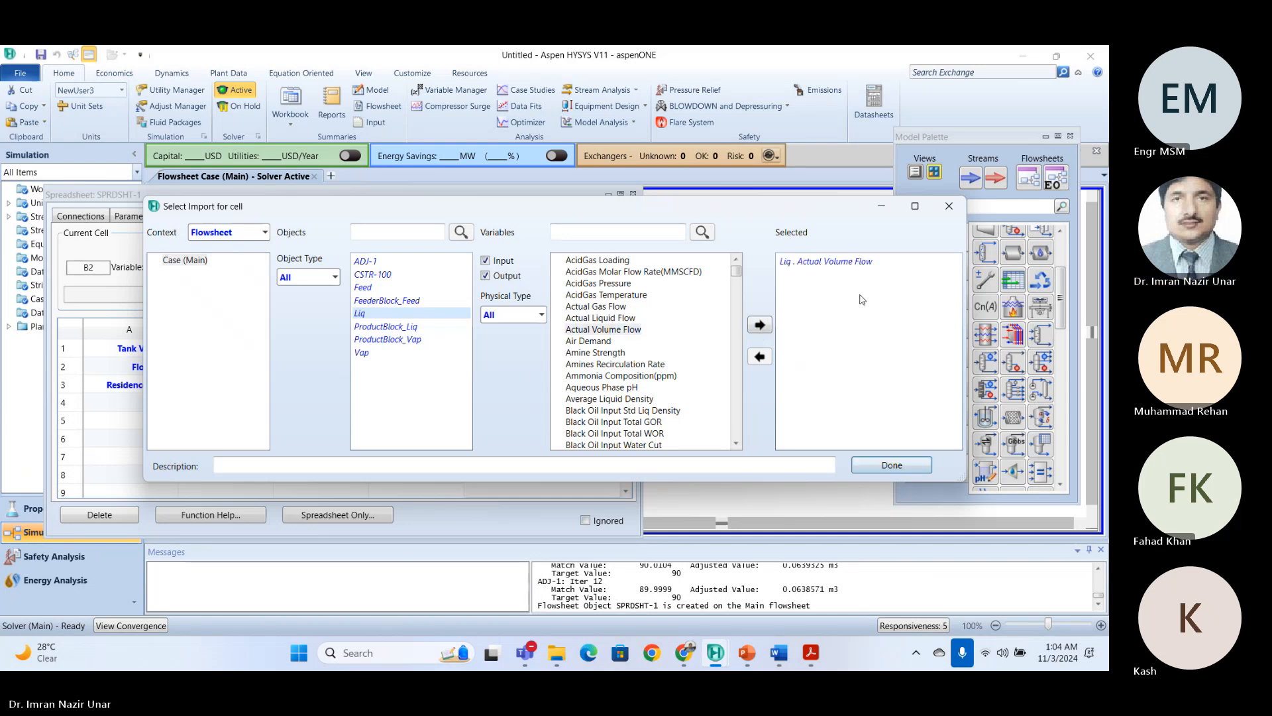
{"action": "left_click", "coordinate": [833, 263]}
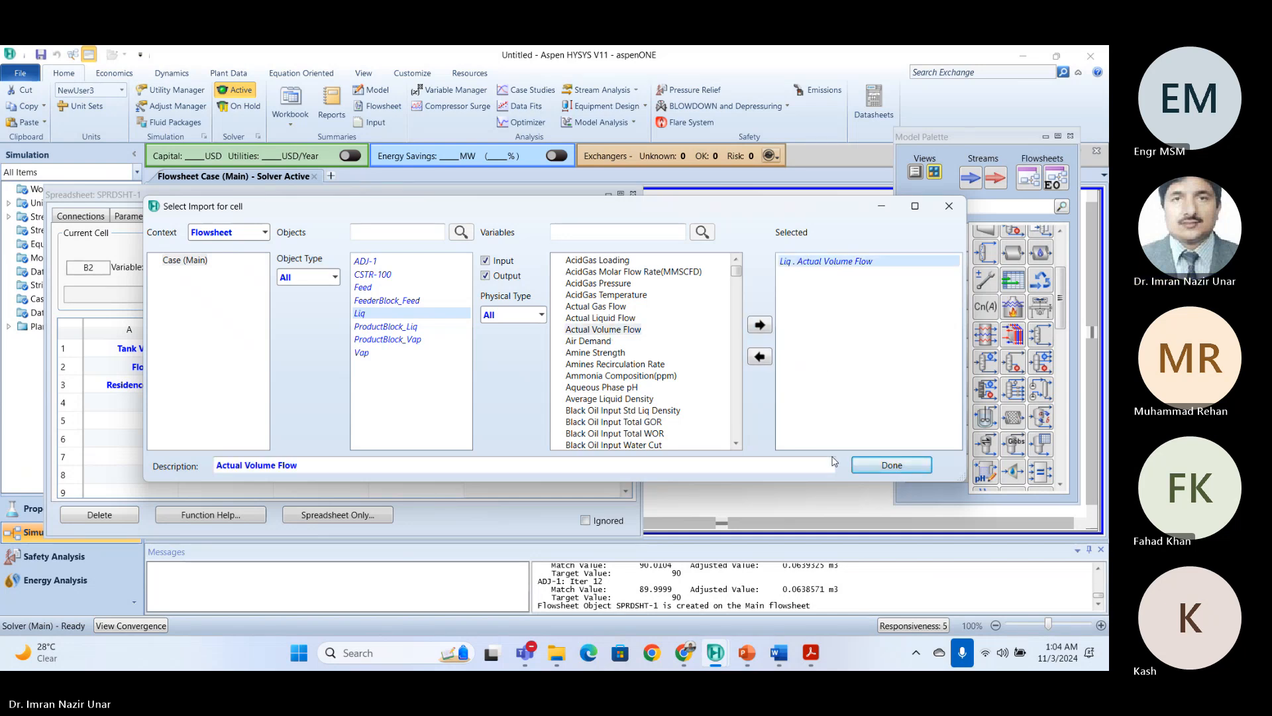
{"action": "left_click", "coordinate": [888, 465]}
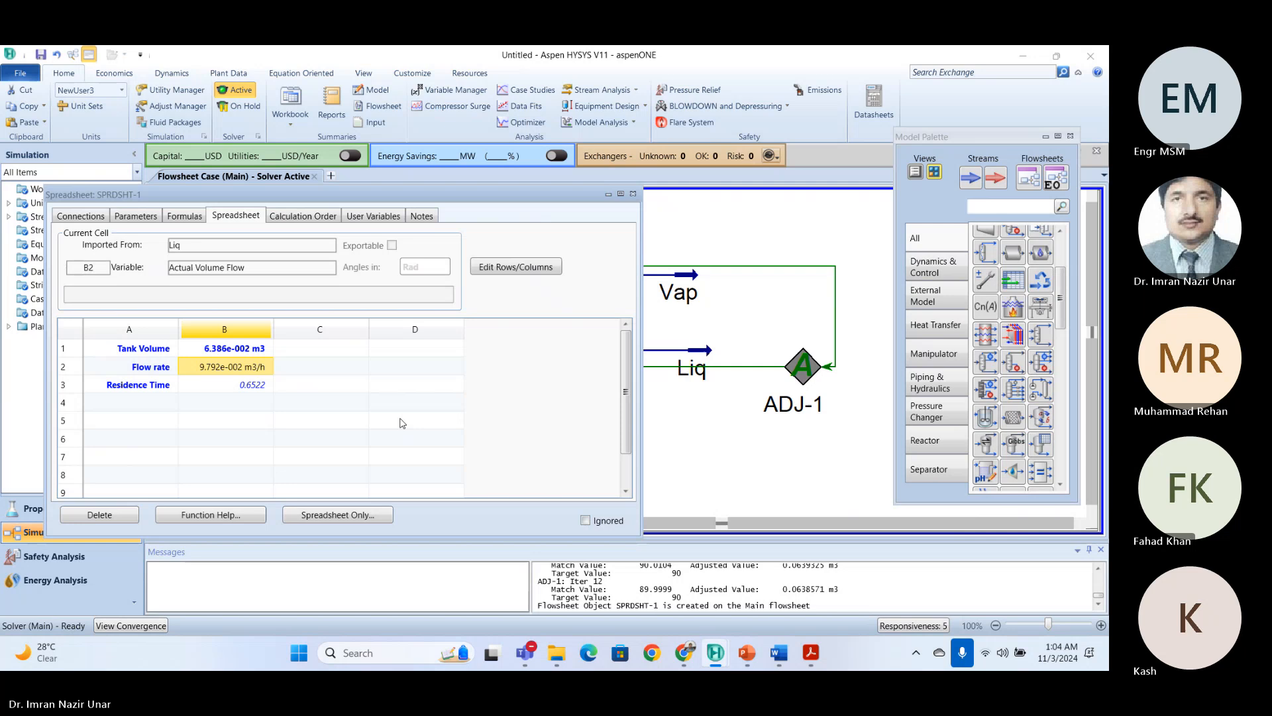
Label the residence time in row 3 with the unit Hour in cell C3.
{"action": "left_click", "coordinate": [248, 385]}
{"action": "left_click", "coordinate": [216, 398]}
{"action": "left_click", "coordinate": [337, 391]}
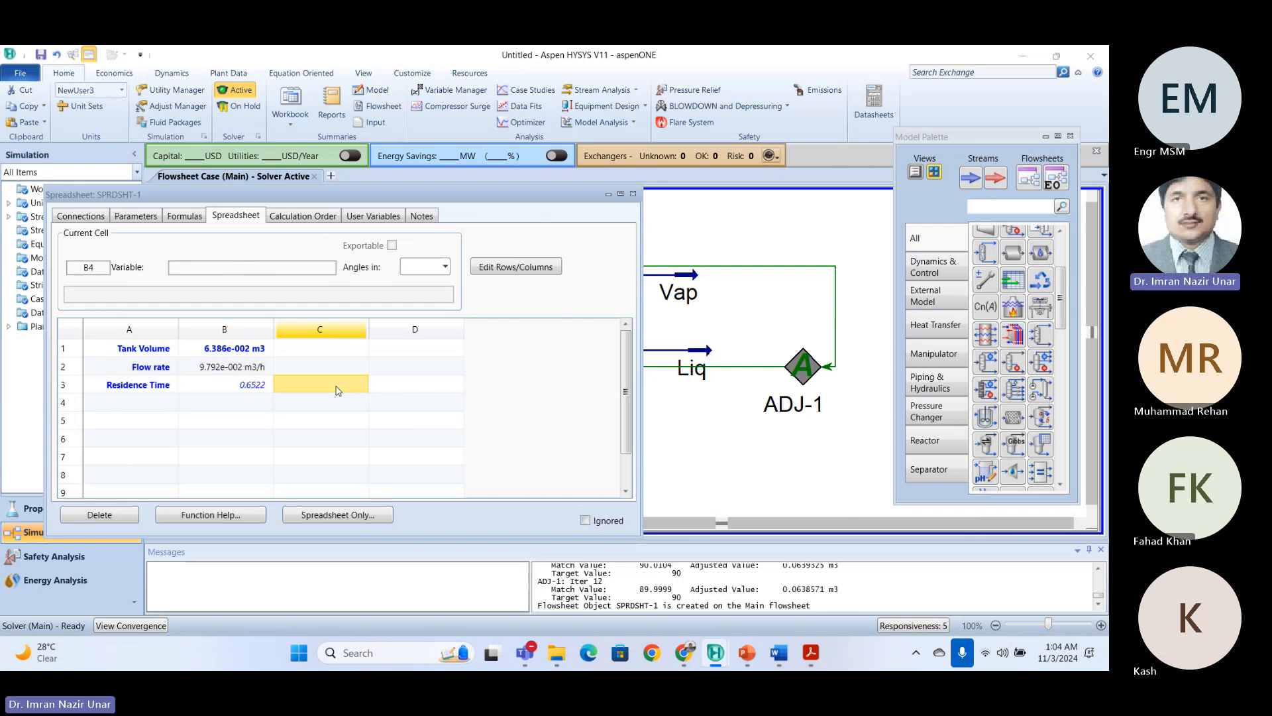
{"action": "type", "text": "Hour"}
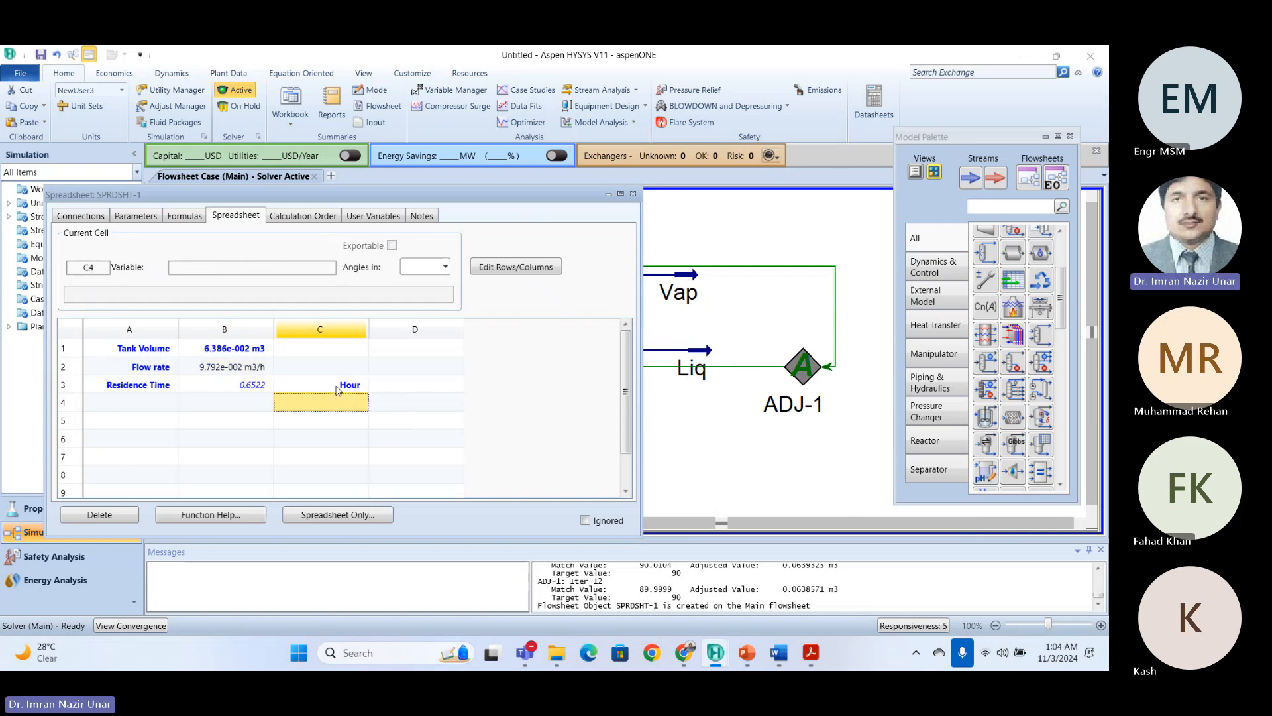
Convert the residence time to minutes with =B3*60 in cell B4, and label it Min in cell C4.
{"action": "key", "text": "Return"}
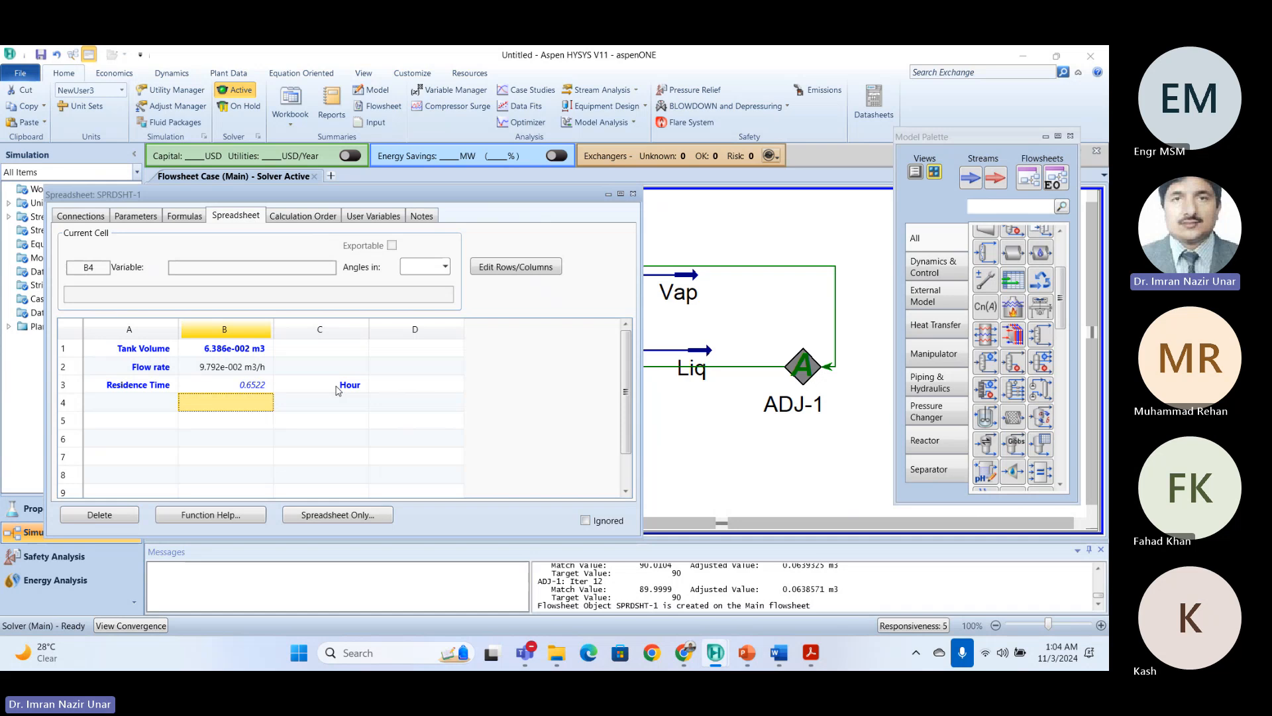
{"action": "type", "text": "="}
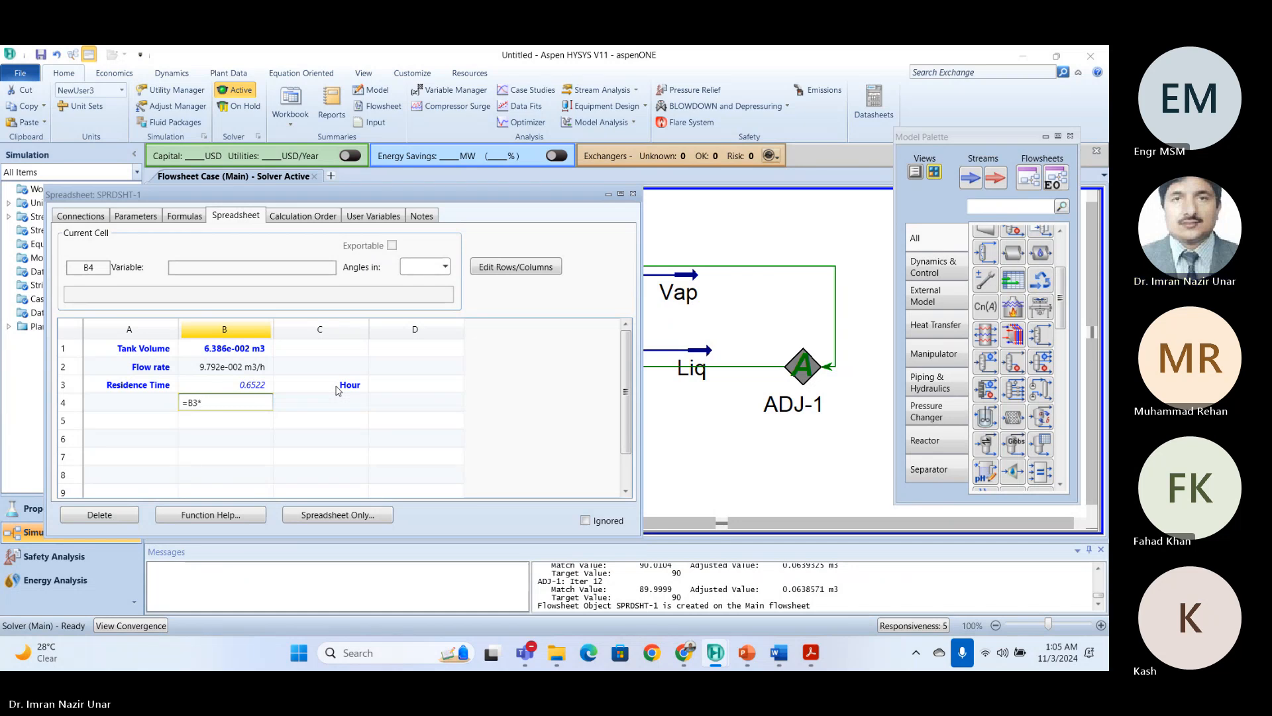
{"action": "type", "text": "0"}
{"action": "key", "text": "Return"}
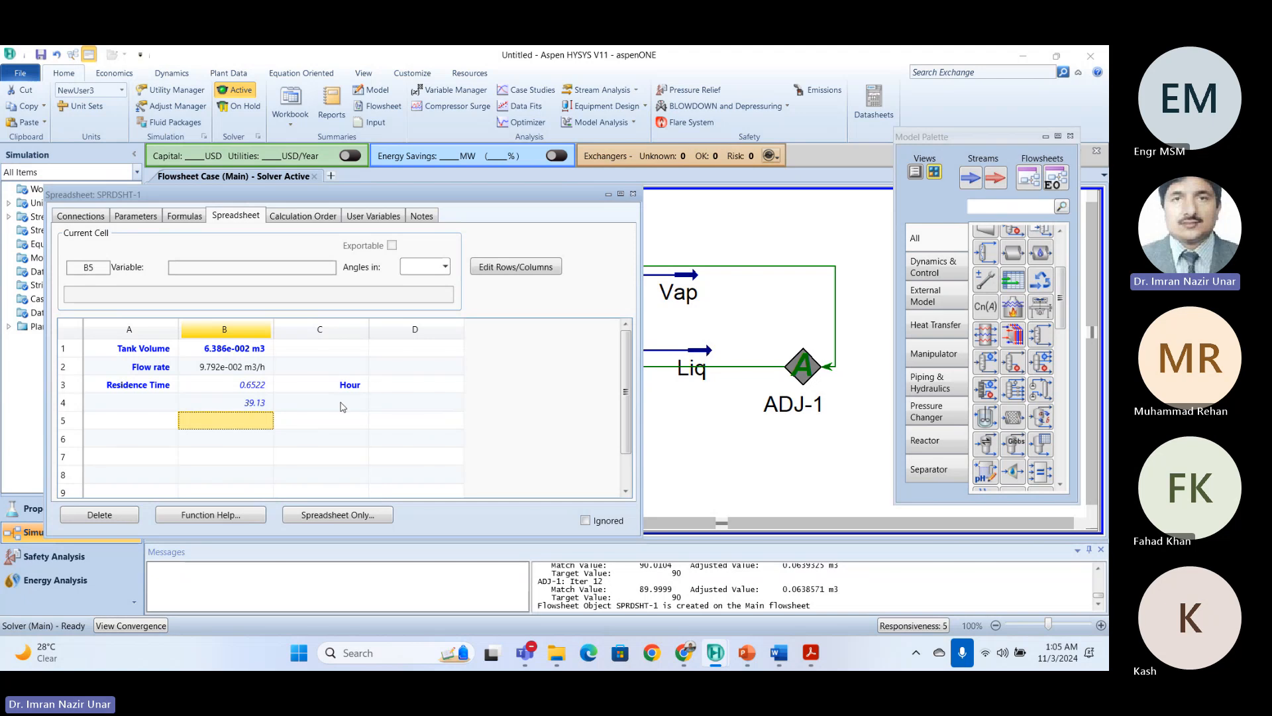
{"action": "left_click", "coordinate": [340, 403]}
{"action": "type", "text": "Min"}
{"action": "key", "text": "Return"}
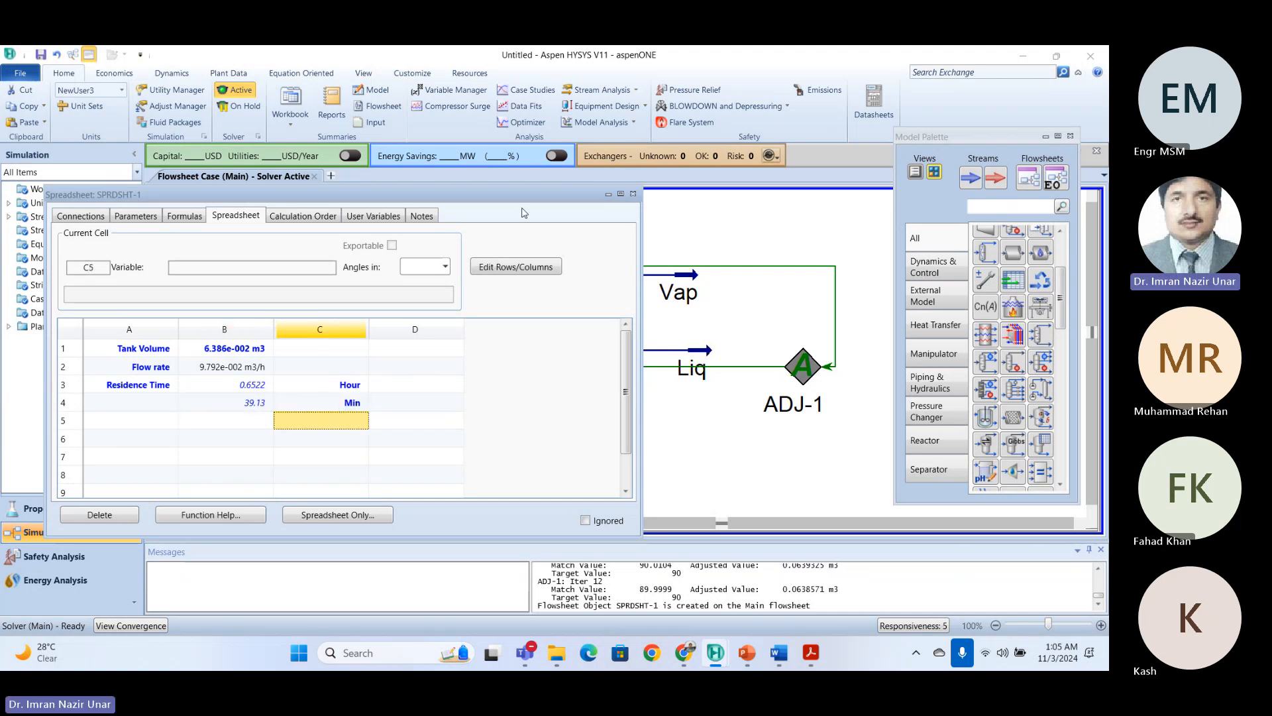
{"action": "left_click_drag", "start_coordinate": [501, 194], "coordinate": [699, 103]}
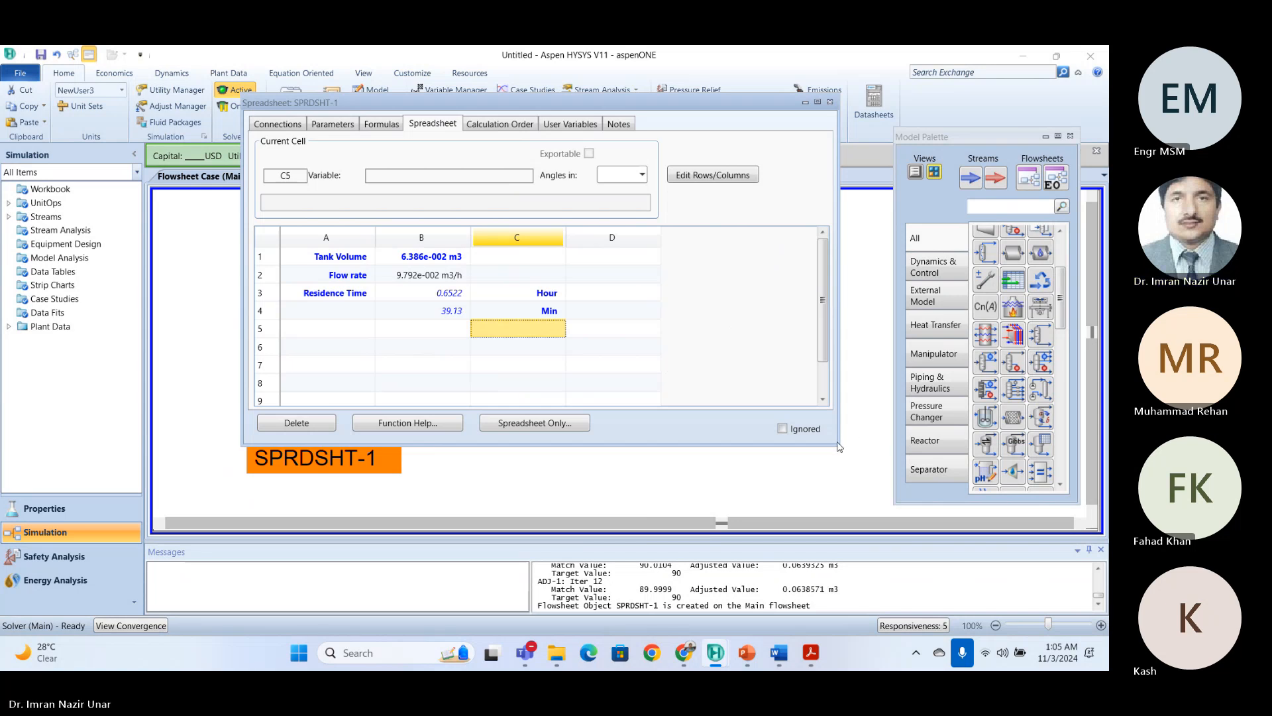
Switch to the RX-003H lesson PDF and check the residence time formula given in step 4.20.
{"action": "left_click", "coordinate": [811, 652]}
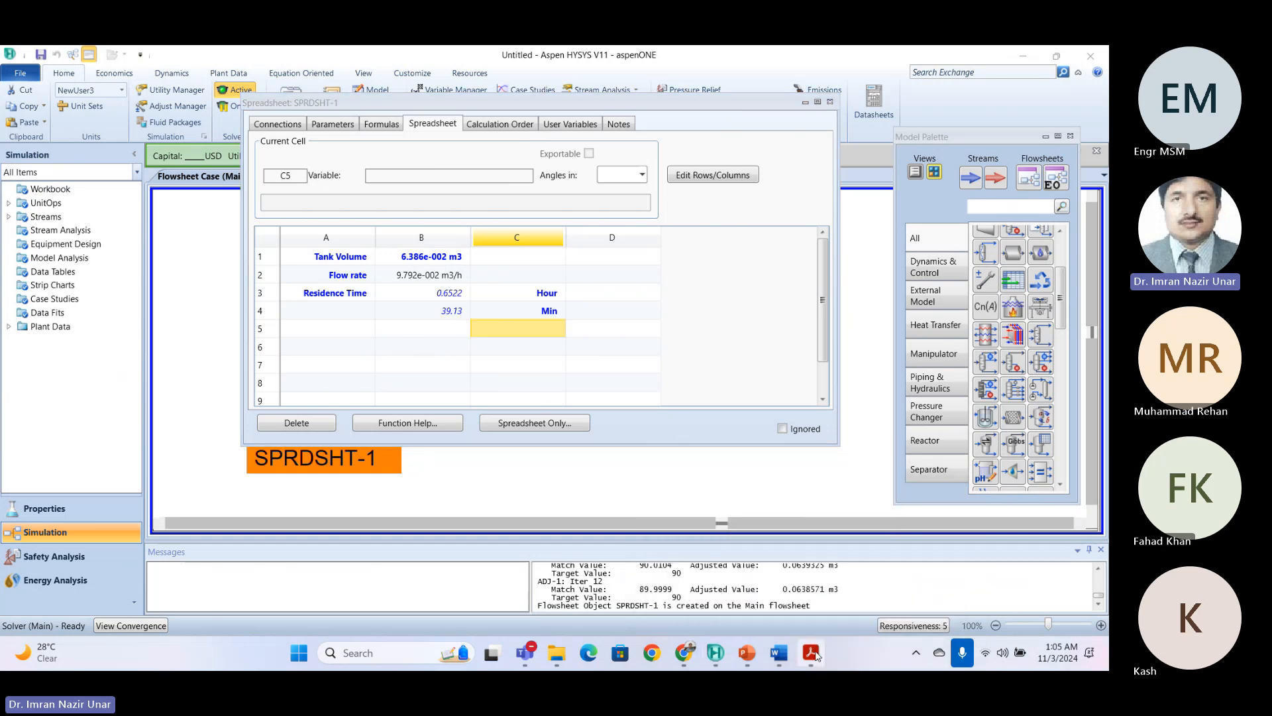
{"action": "left_click", "coordinate": [880, 545]}
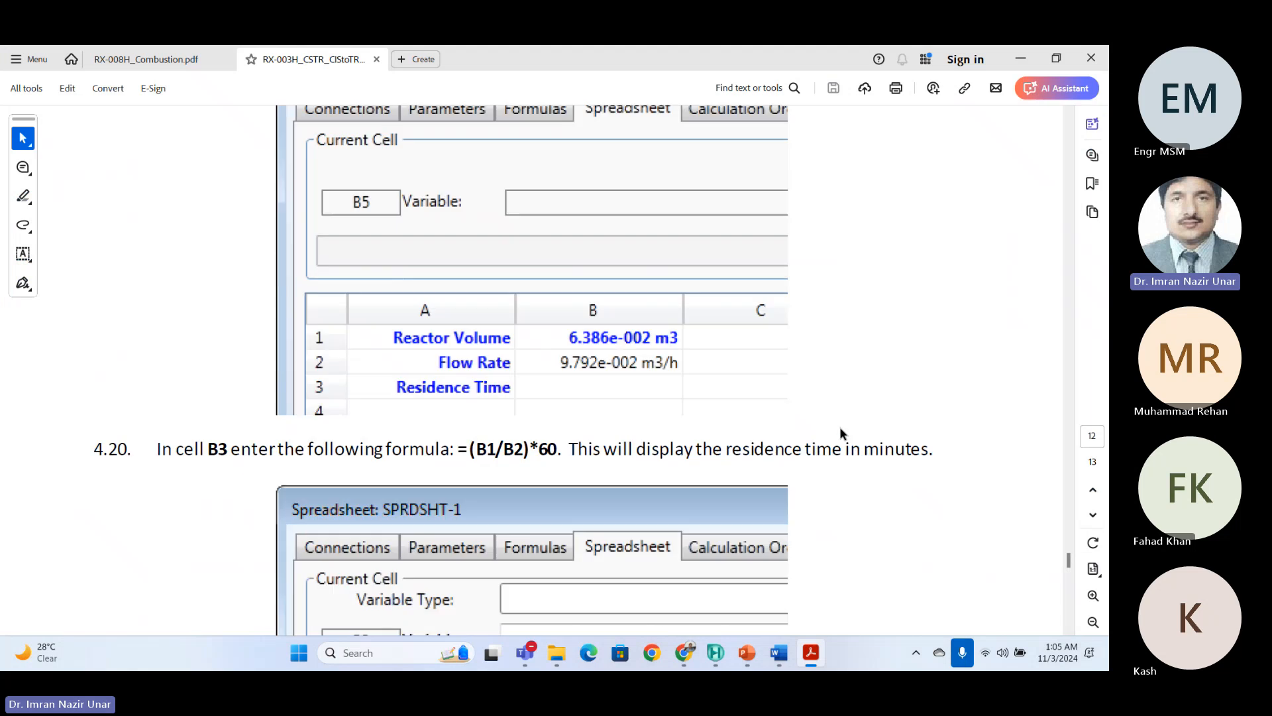
{"action": "scroll", "coordinate": [840, 427], "scroll_direction": "down", "scroll_amount": 2}
{"action": "scroll", "coordinate": [709, 310], "scroll_direction": "down", "scroll_amount": 2}
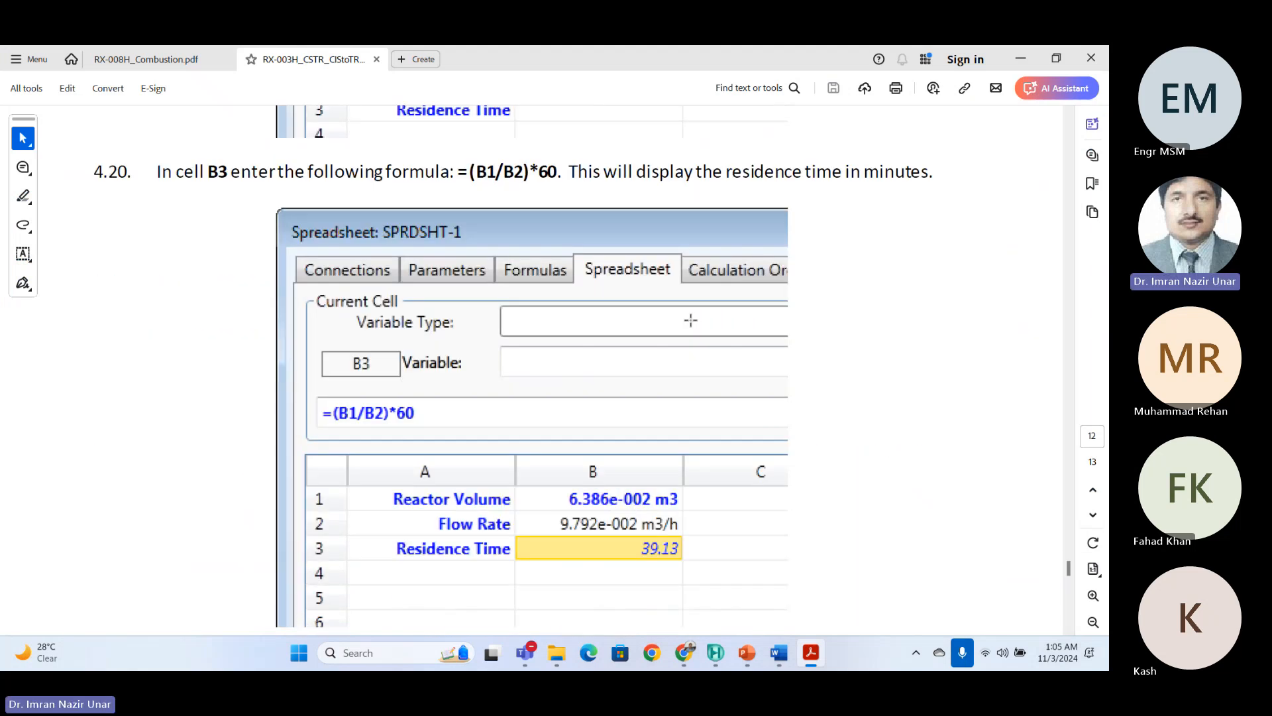
{"action": "left_click_drag", "start_coordinate": [523, 171], "coordinate": [549, 172]}
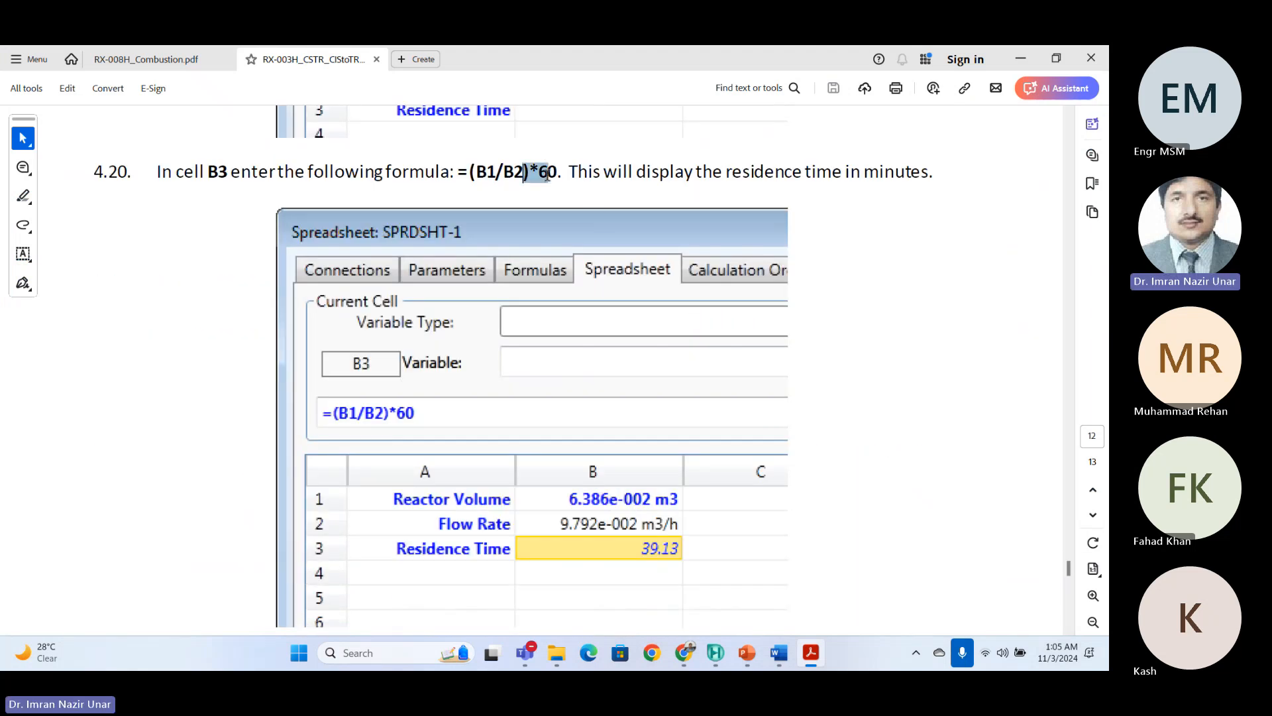
{"action": "left_click", "coordinate": [513, 165]}
{"action": "scroll", "coordinate": [384, 231], "scroll_direction": "up", "scroll_amount": 2}
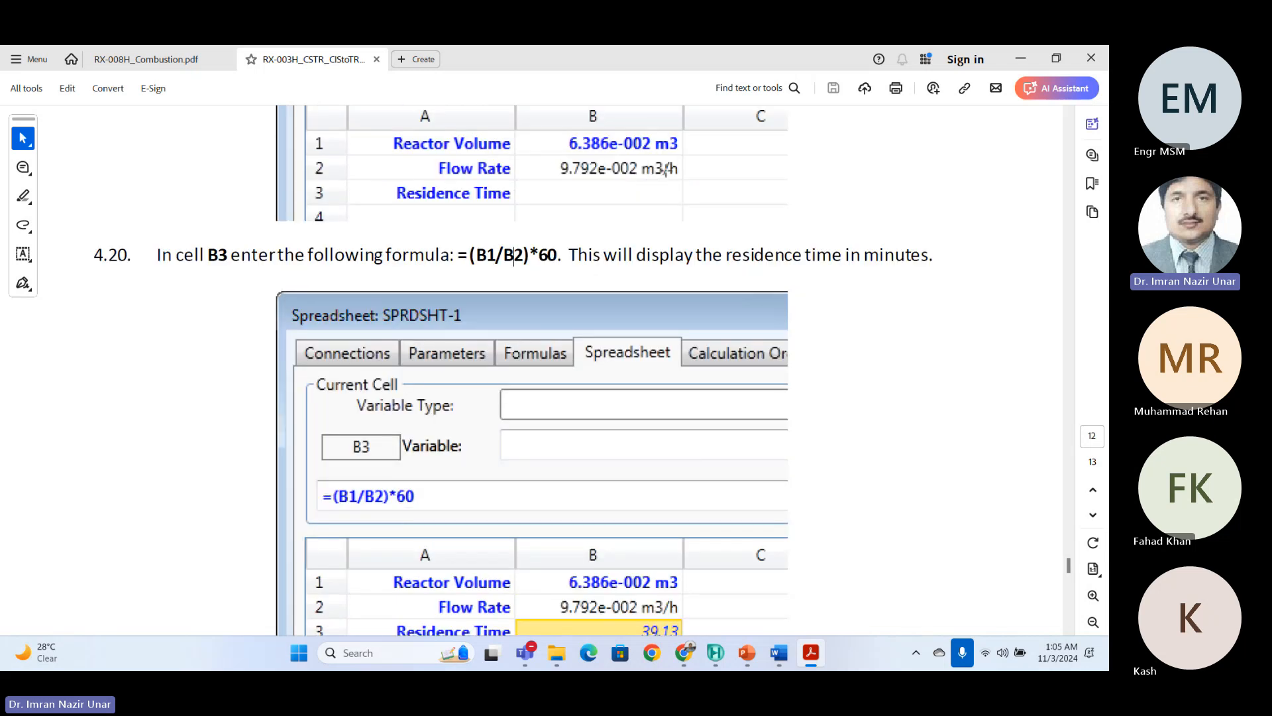
{"action": "left_click_drag", "start_coordinate": [477, 257], "coordinate": [602, 255]}
{"action": "left_click", "coordinate": [491, 256]}
Read step 4.21 and the Conclusion of the lesson to compare its residence time with the simulation.
{"action": "scroll", "coordinate": [519, 329], "scroll_direction": "down", "scroll_amount": 5}
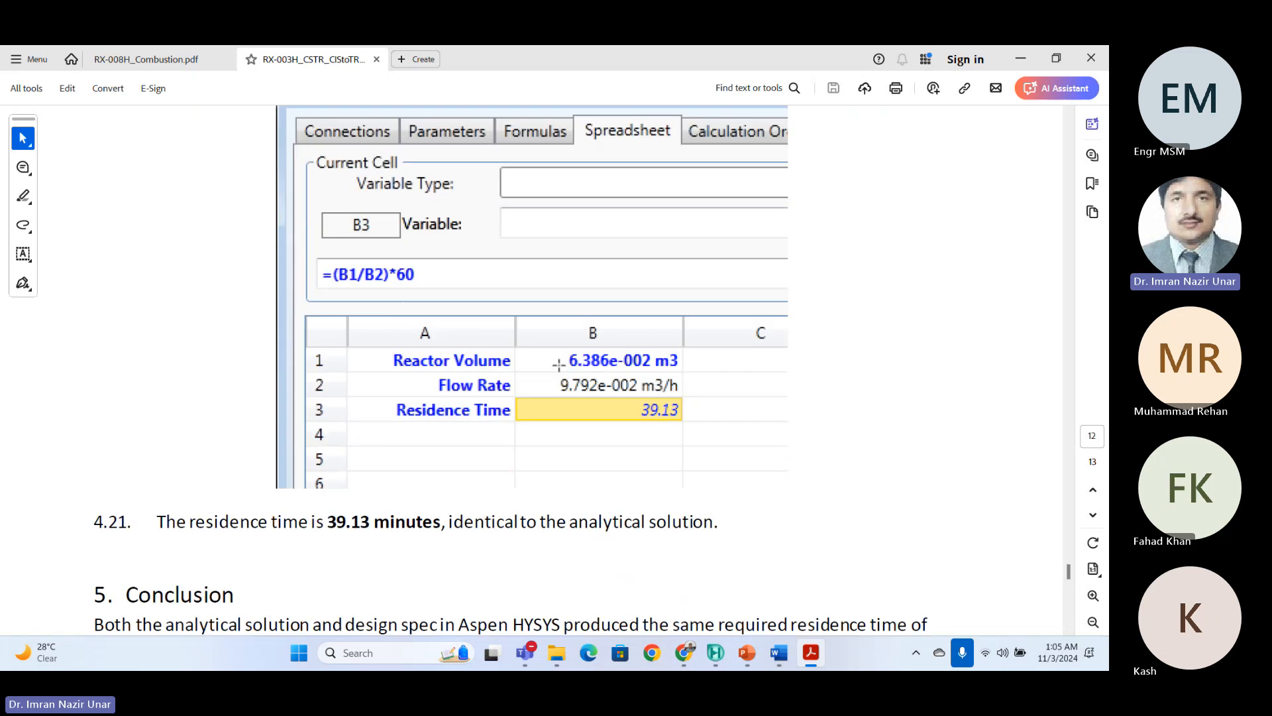
{"action": "scroll", "coordinate": [559, 364], "scroll_direction": "down", "scroll_amount": 3}
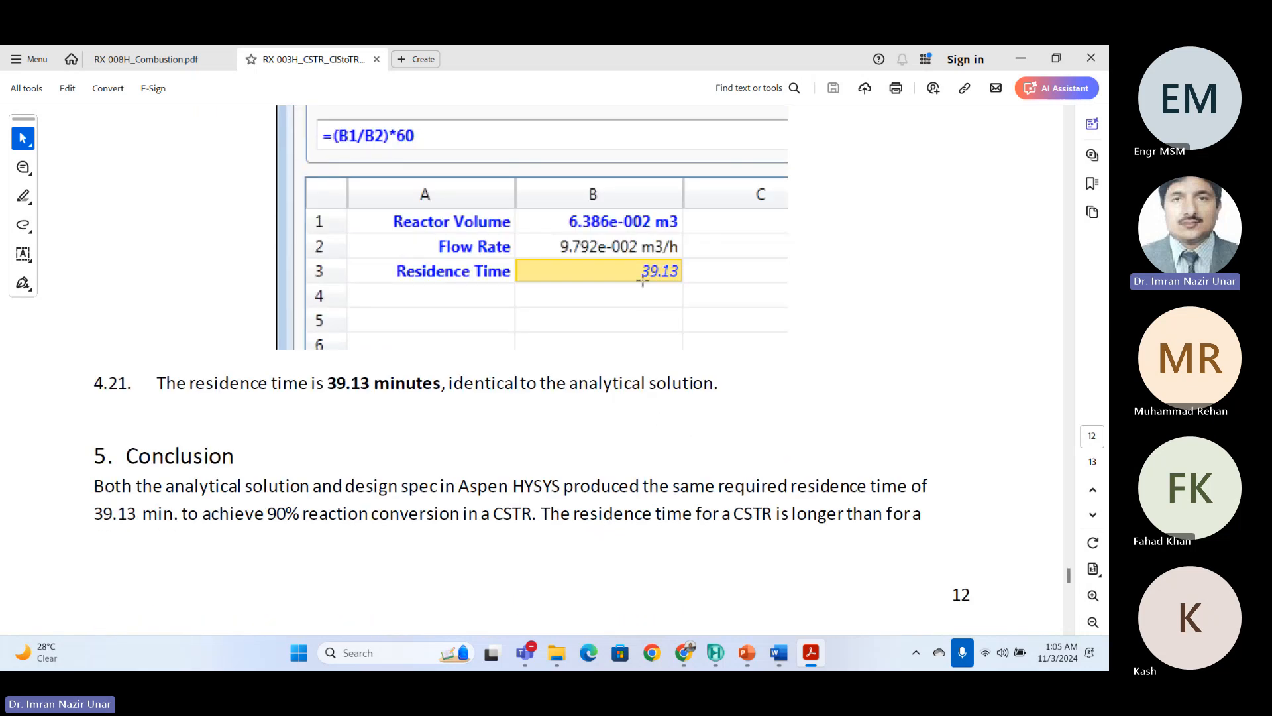
{"action": "scroll", "coordinate": [467, 371], "scroll_direction": "down", "scroll_amount": 3}
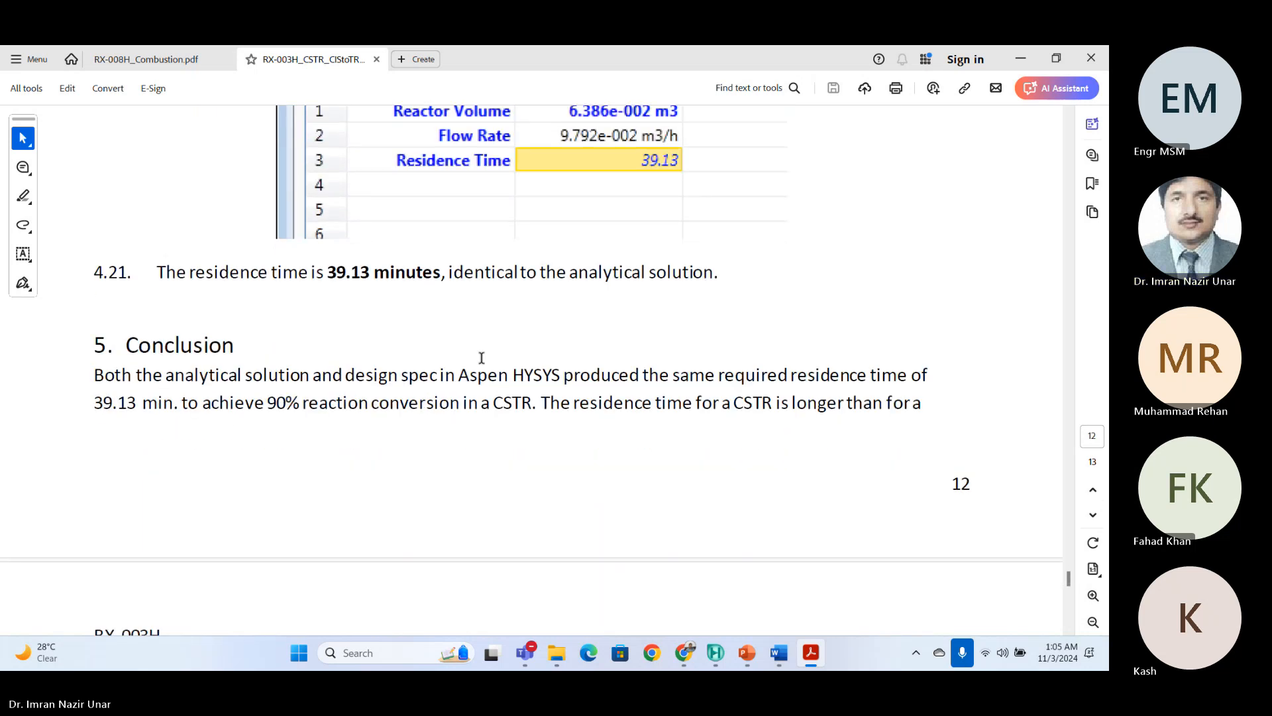
{"action": "scroll", "coordinate": [482, 358], "scroll_direction": "down", "scroll_amount": 3}
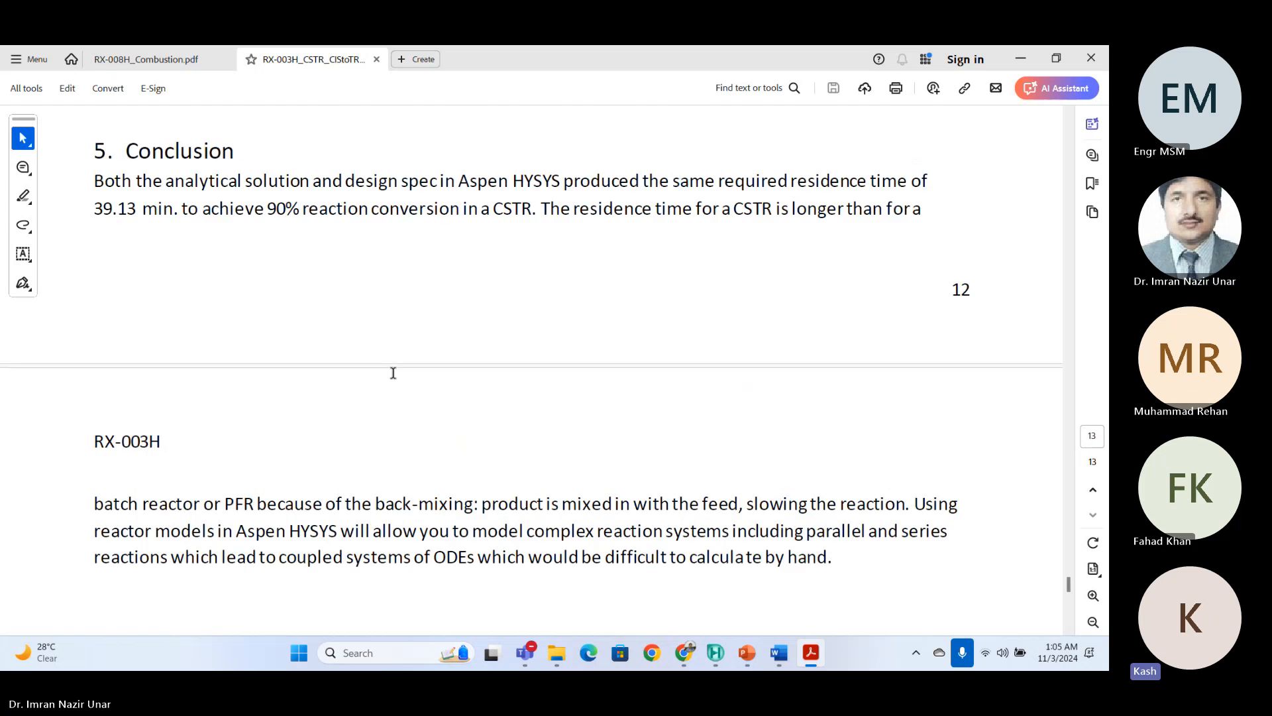
{"action": "scroll", "coordinate": [393, 373], "scroll_direction": "up", "scroll_amount": 6}
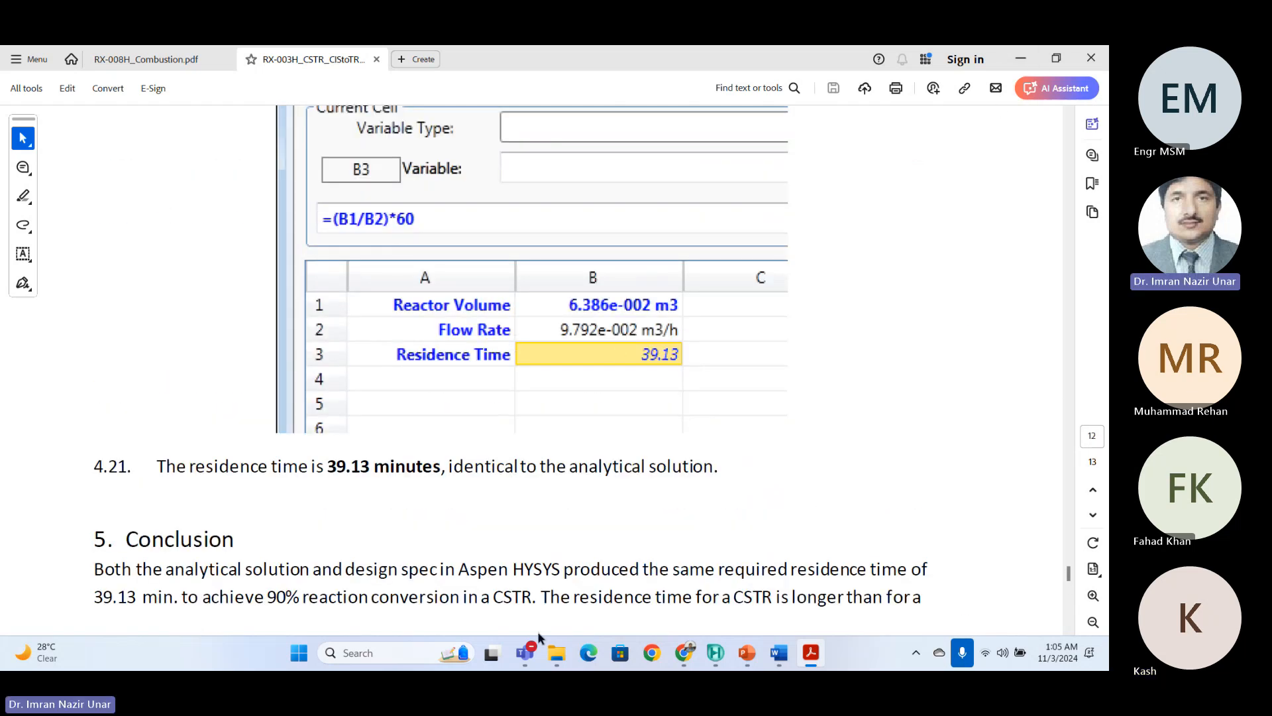
Return to HYSYS, check the import source and unit of the flow rate in cell B2, and close the spreadsheet.
{"action": "mouse_move", "coordinate": [716, 653]}
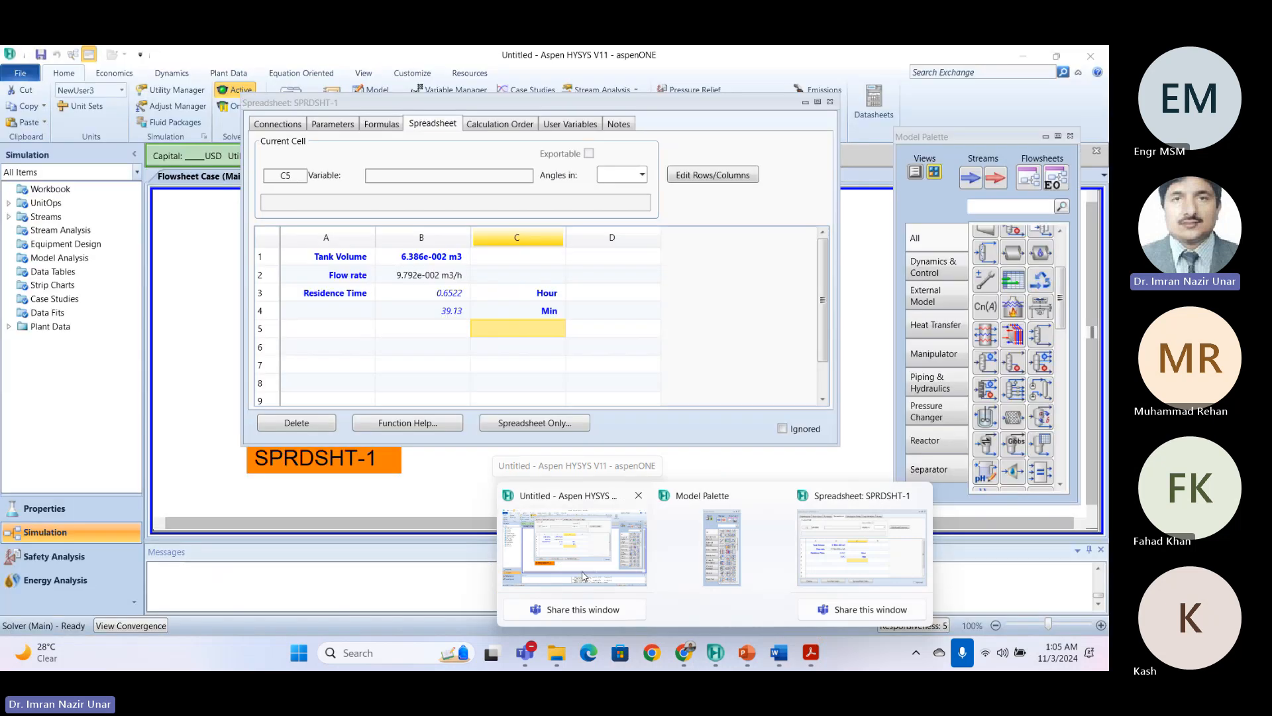
{"action": "left_click", "coordinate": [574, 547]}
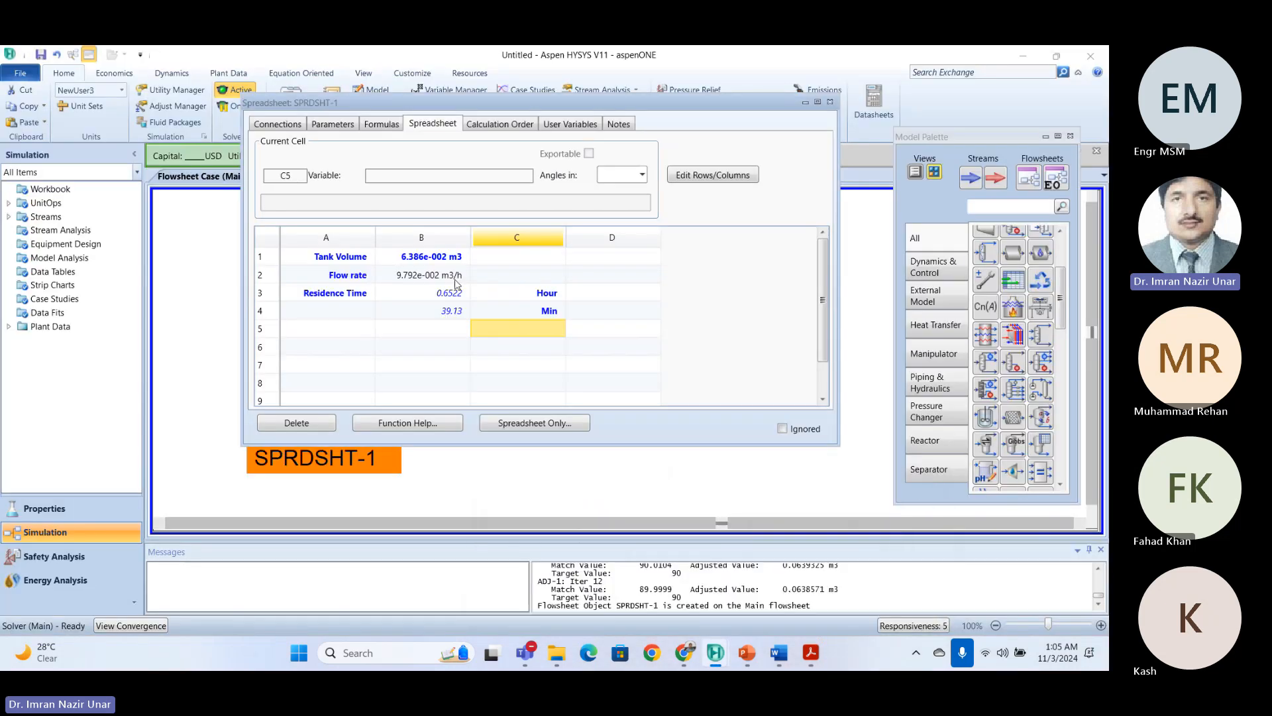
{"action": "left_click", "coordinate": [451, 277]}
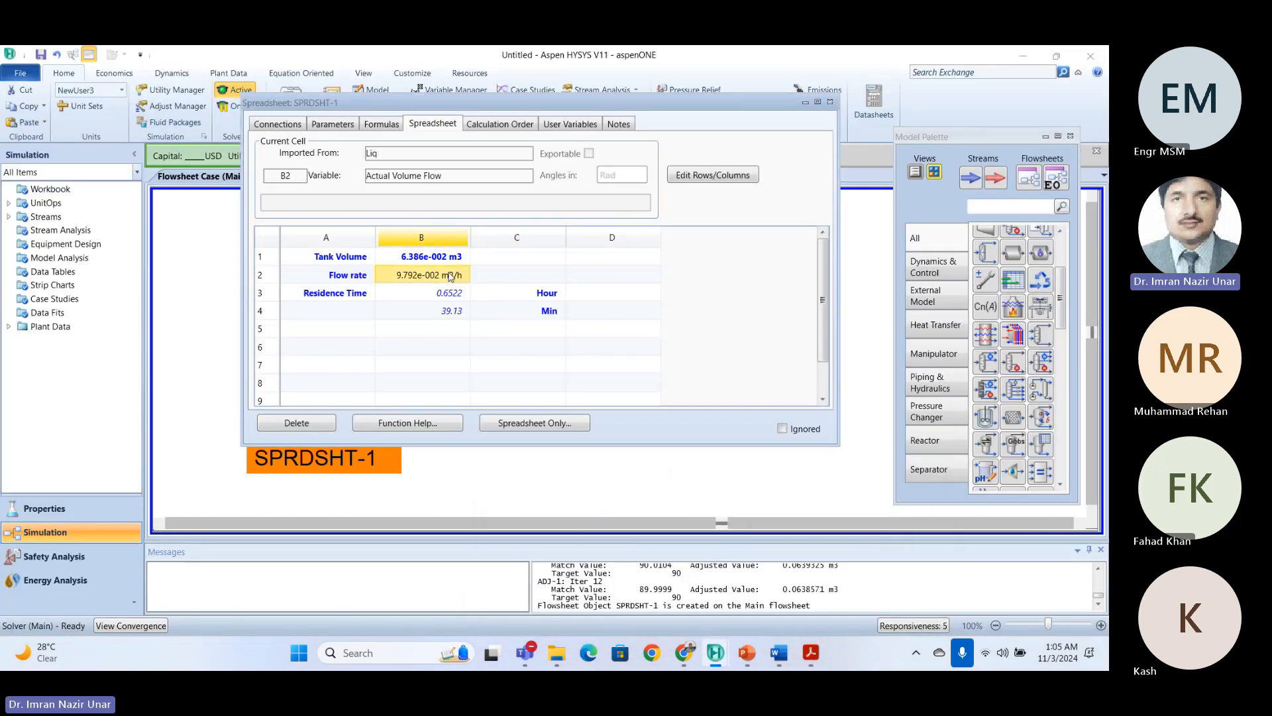
{"action": "left_click", "coordinate": [830, 102]}
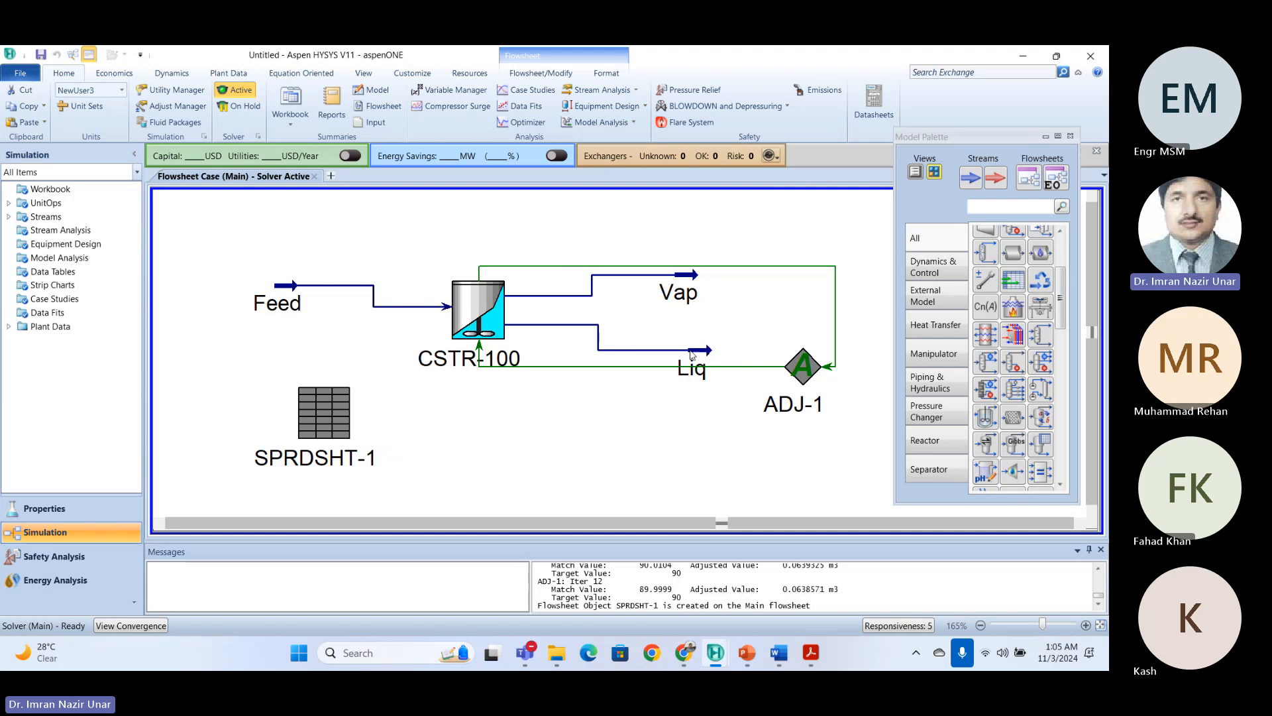
Examine the Act. Volume Flow and its unit in the properties of stream Liq, close the stream, and select SPRDSHT-1 in the flowsheet.
{"action": "double_click", "coordinate": [704, 346]}
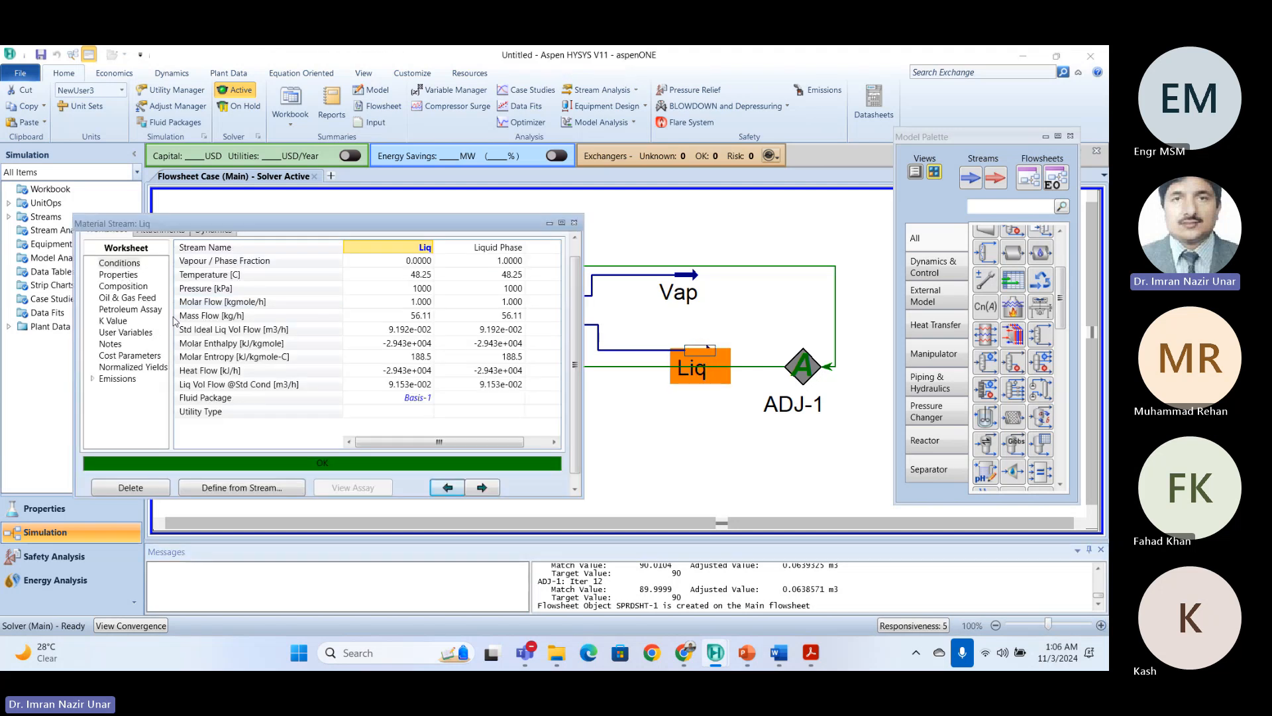
{"action": "left_click", "coordinate": [132, 273]}
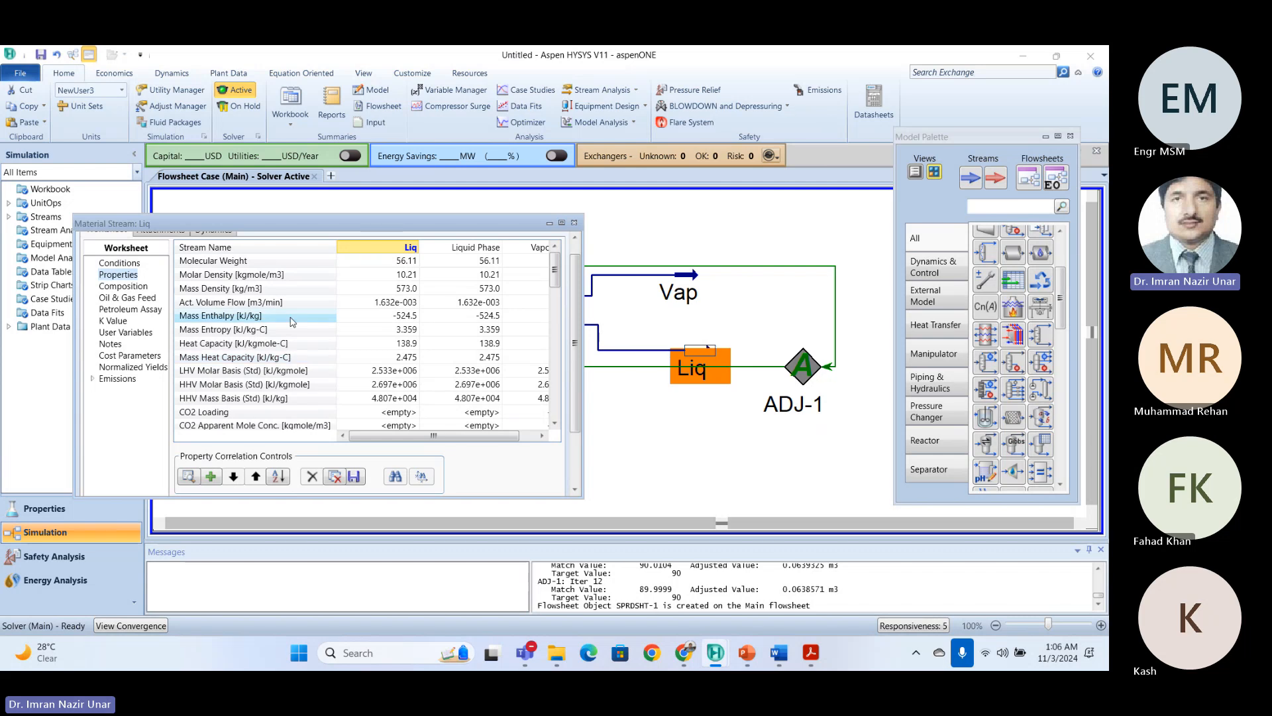
{"action": "scroll", "coordinate": [301, 332], "scroll_direction": "down", "scroll_amount": 4}
{"action": "scroll", "coordinate": [302, 332], "scroll_direction": "up", "scroll_amount": 4}
{"action": "scroll", "coordinate": [301, 331], "scroll_direction": "down", "scroll_amount": 5}
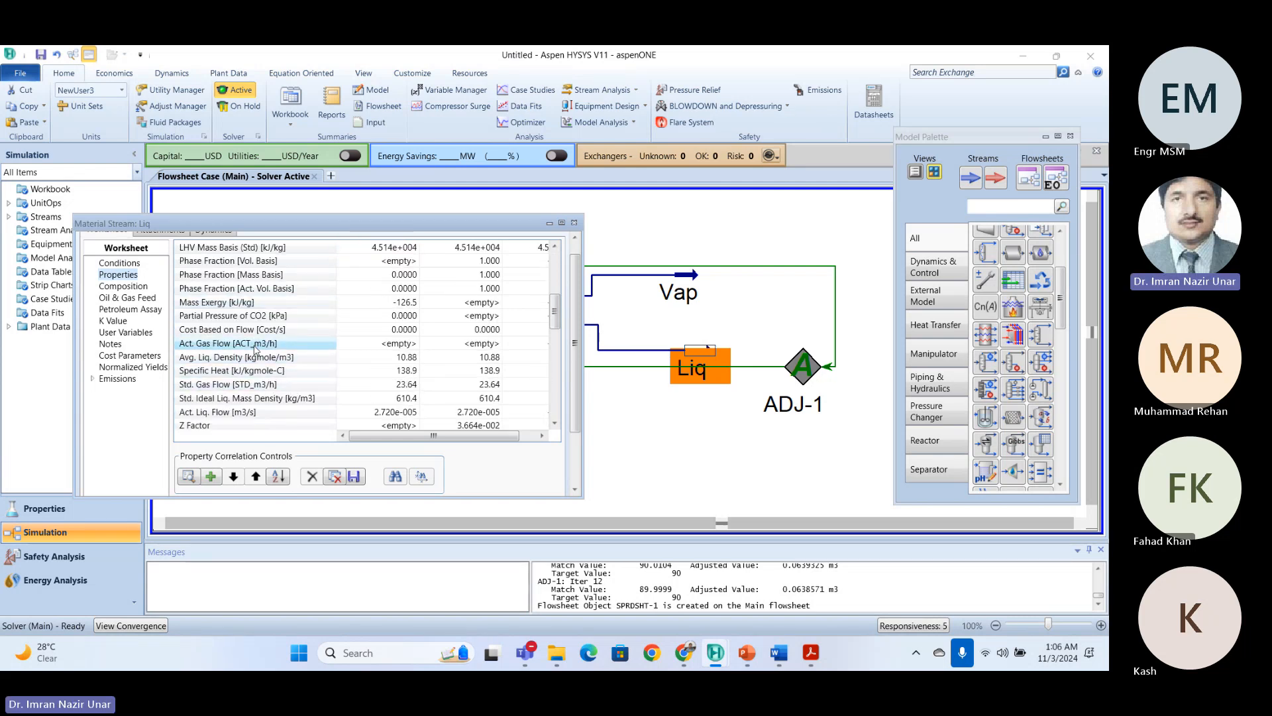
{"action": "scroll", "coordinate": [255, 351], "scroll_direction": "down", "scroll_amount": 3}
{"action": "scroll", "coordinate": [255, 354], "scroll_direction": "down", "scroll_amount": 5}
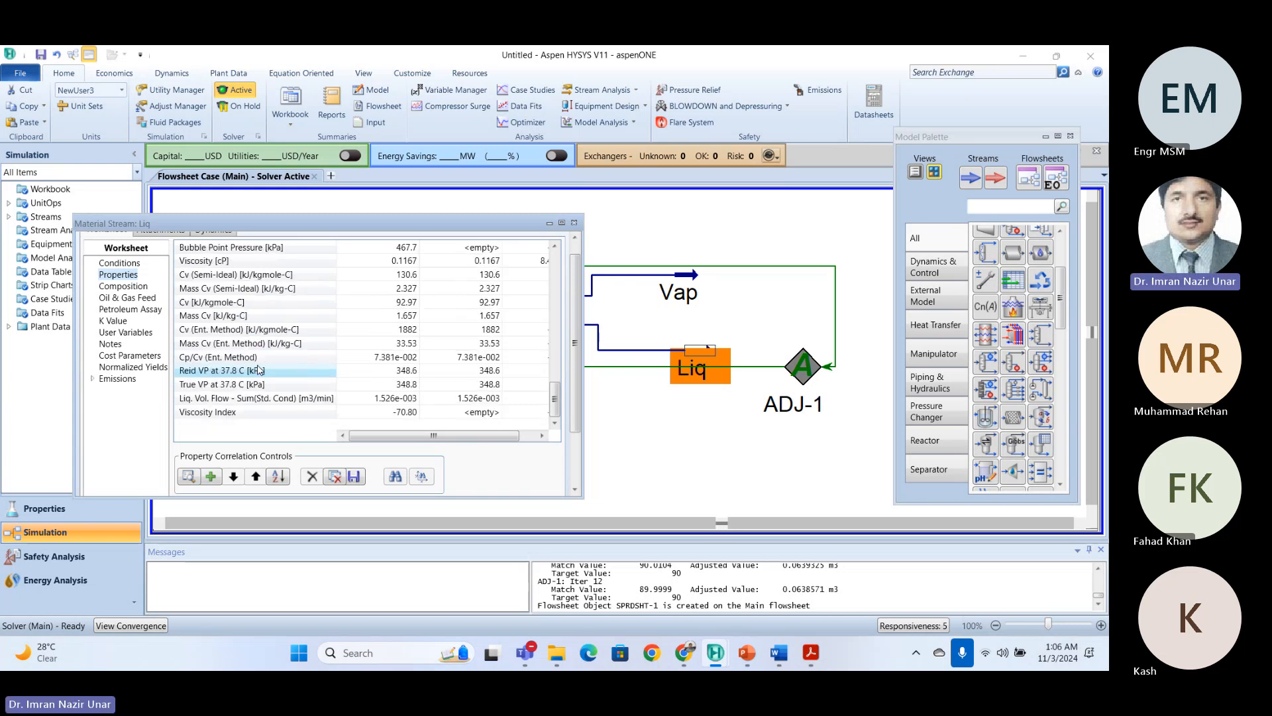
{"action": "scroll", "coordinate": [258, 370], "scroll_direction": "up", "scroll_amount": 5}
{"action": "scroll", "coordinate": [259, 370], "scroll_direction": "up", "scroll_amount": 2}
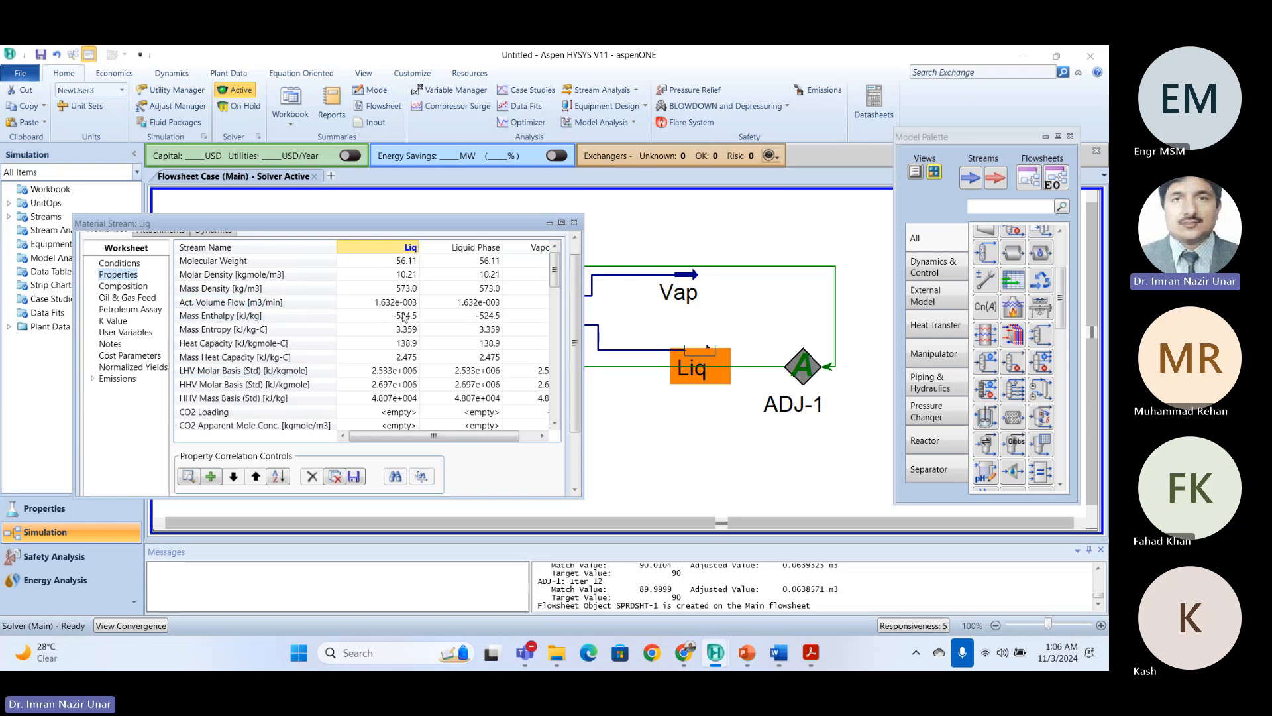
{"action": "left_click", "coordinate": [317, 302]}
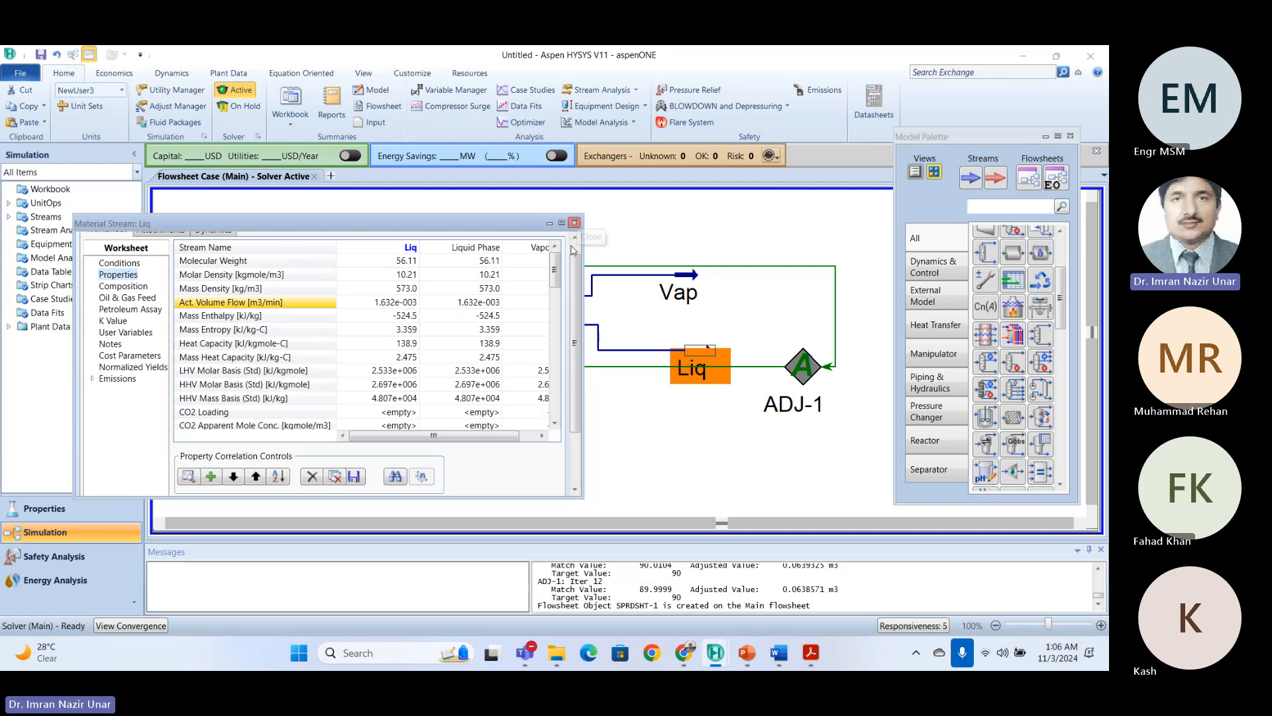
{"action": "left_click", "coordinate": [575, 223]}
{"action": "left_click", "coordinate": [327, 412]}
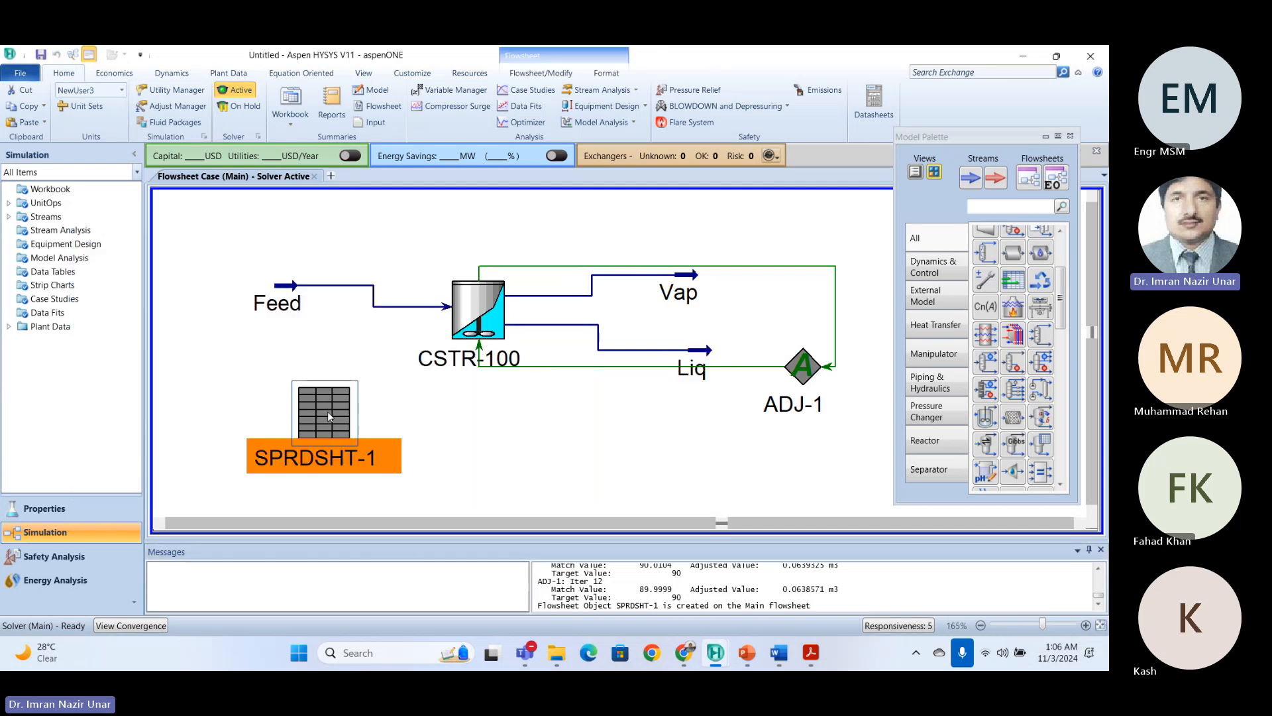
Open SPRDSHT-1 and change the residence time formula in cell B3 to =(B1/B2)*60.
{"action": "double_click", "coordinate": [327, 415]}
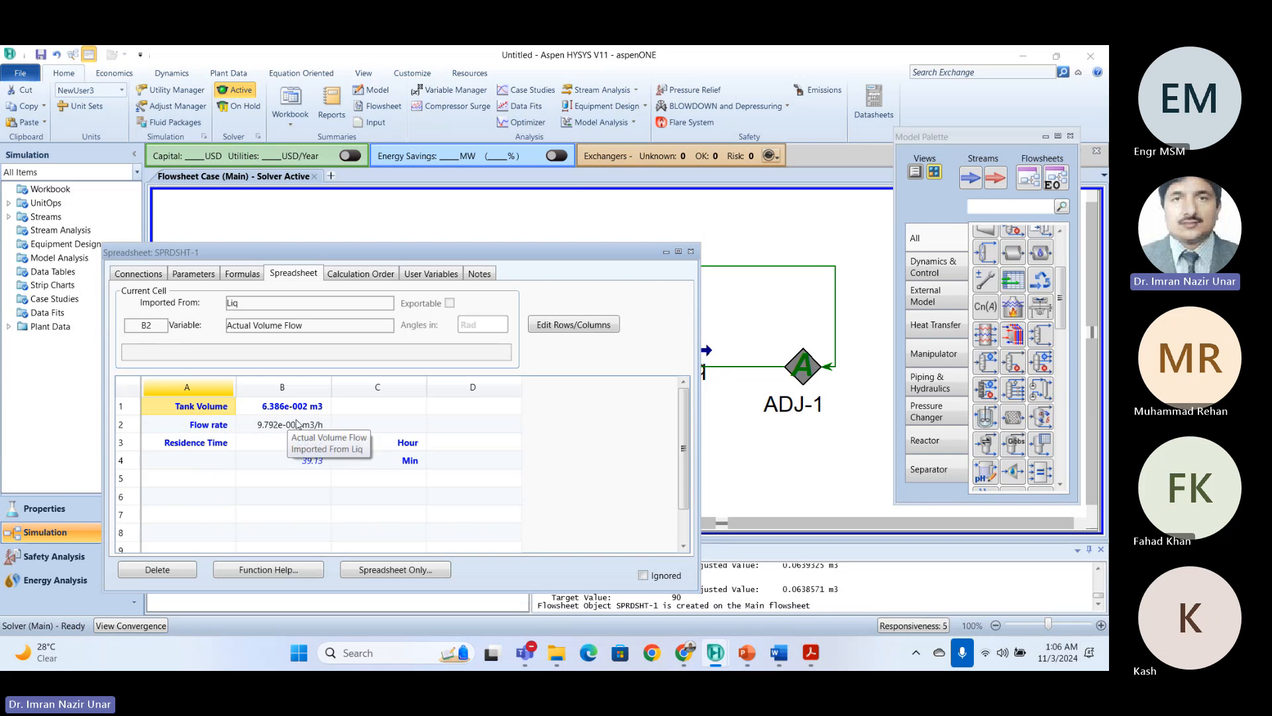
{"action": "left_click", "coordinate": [296, 497]}
{"action": "left_click", "coordinate": [304, 445]}
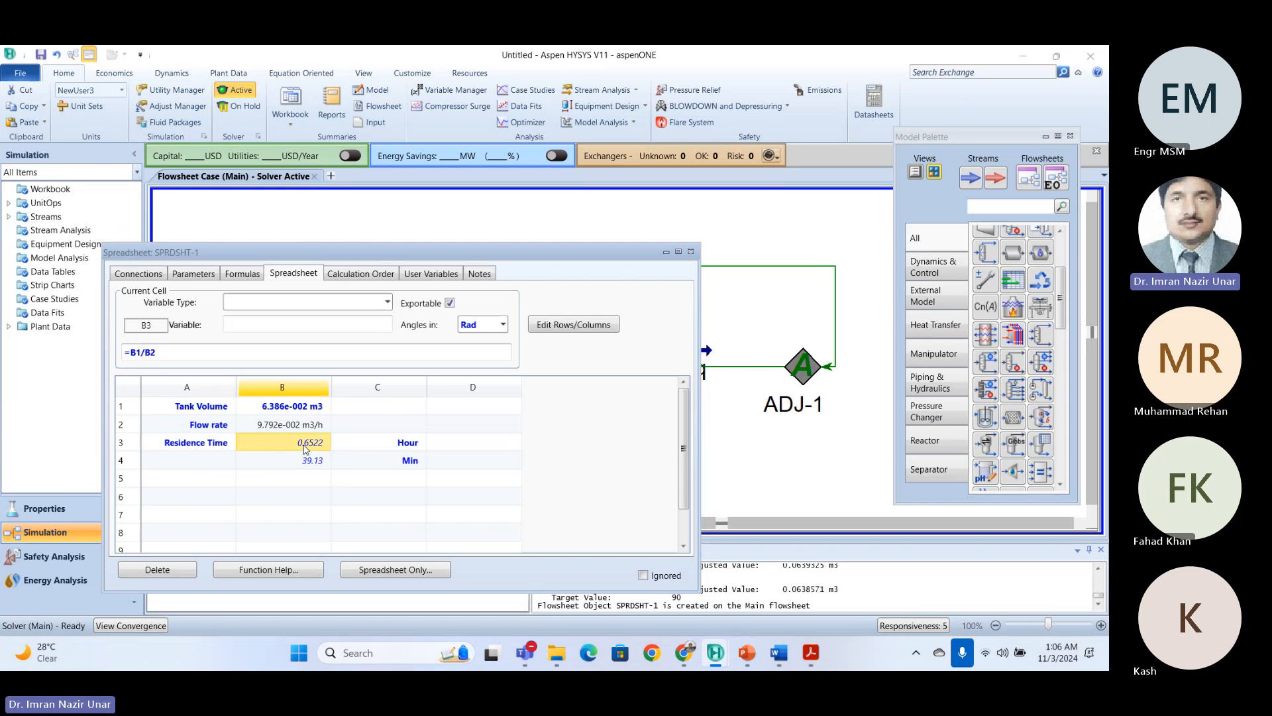
{"action": "left_click", "coordinate": [138, 354]}
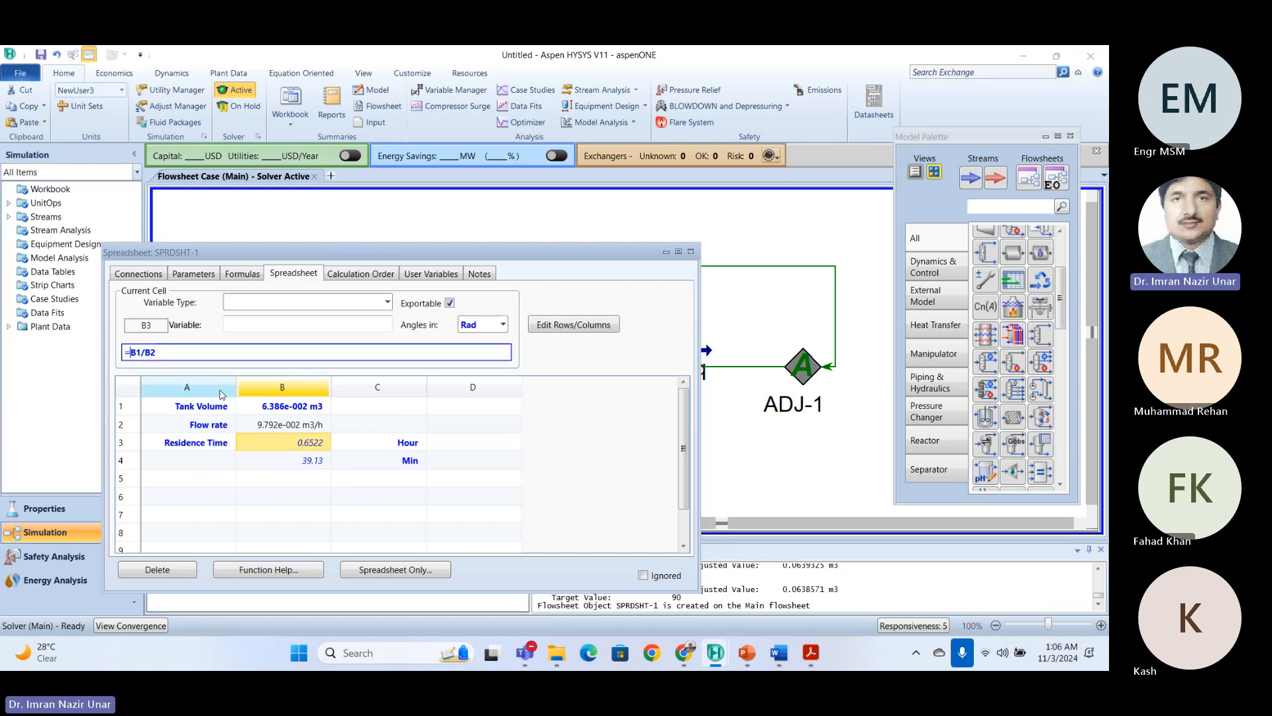
{"action": "type", "text": "(B1/B2)*"}
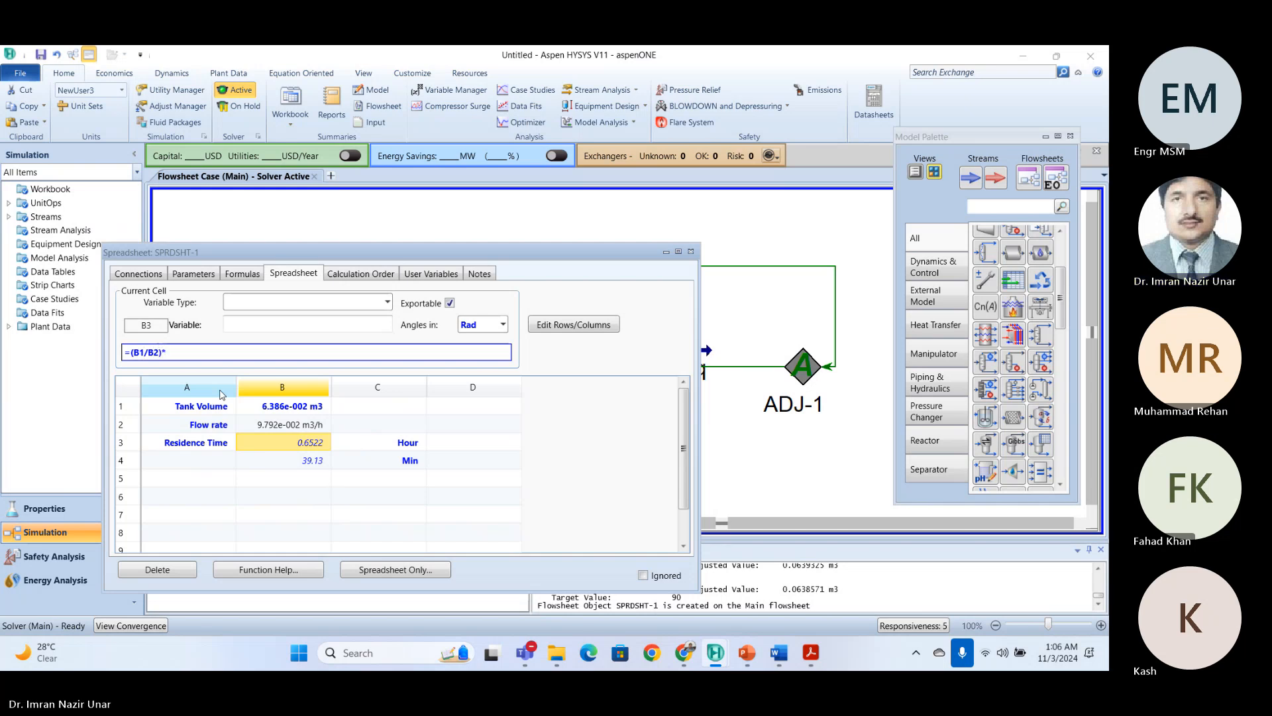
{"action": "type", "text": "60"}
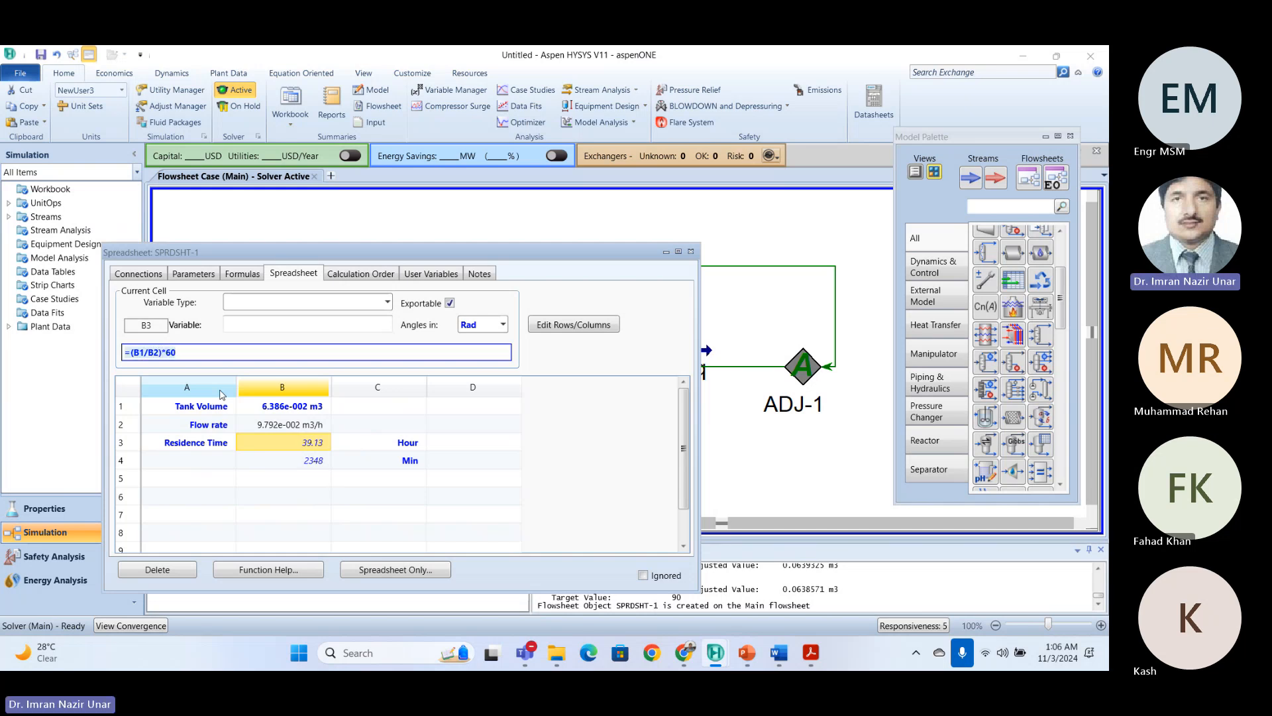
{"action": "key", "text": "Return"}
Delete the formula in cell B4 and clear the Hour and Min labels in cells C3 and C4.
{"action": "left_click", "coordinate": [320, 461]}
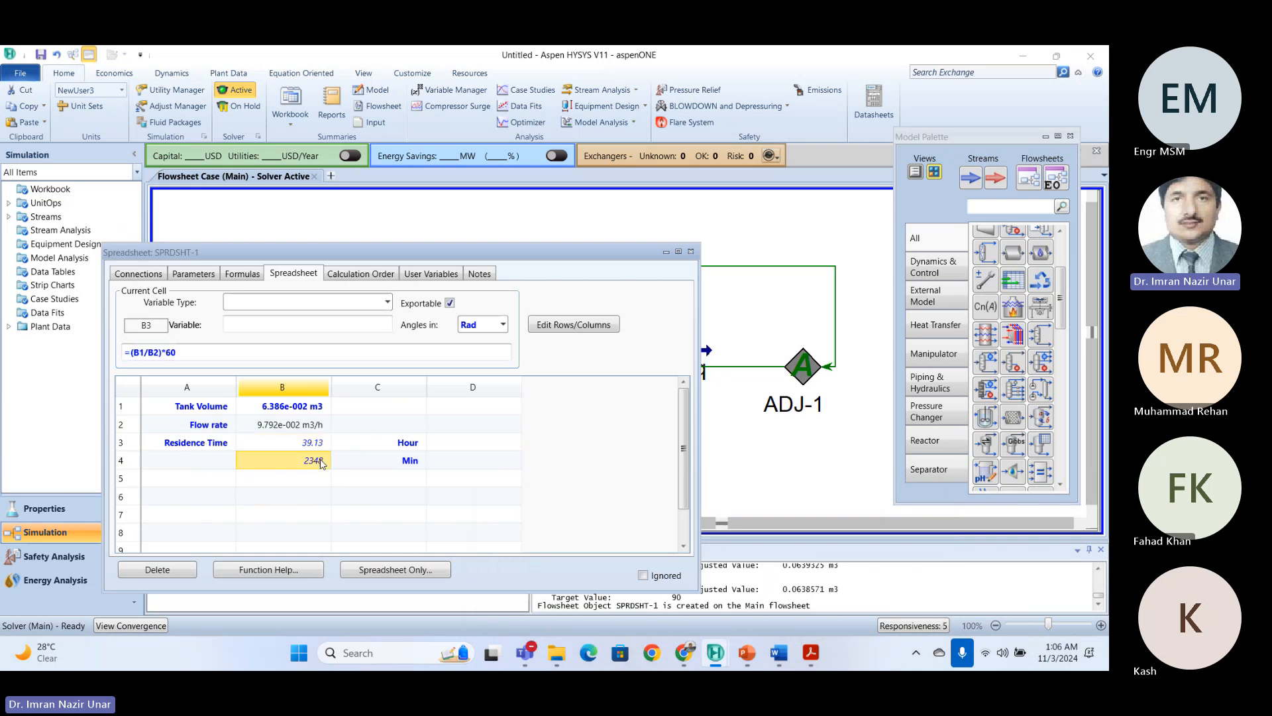
{"action": "key", "text": "Delete"}
{"action": "key", "text": "Return"}
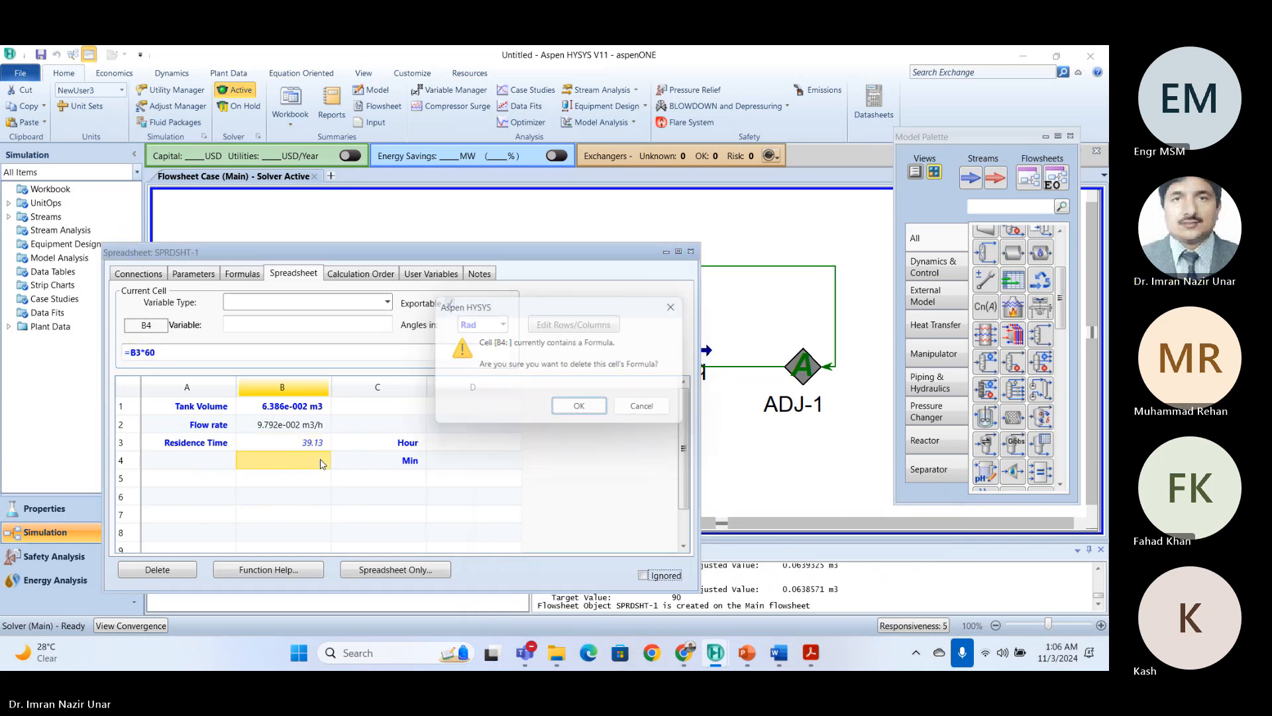
{"action": "left_click", "coordinate": [420, 459]}
{"action": "key", "text": "Up"}
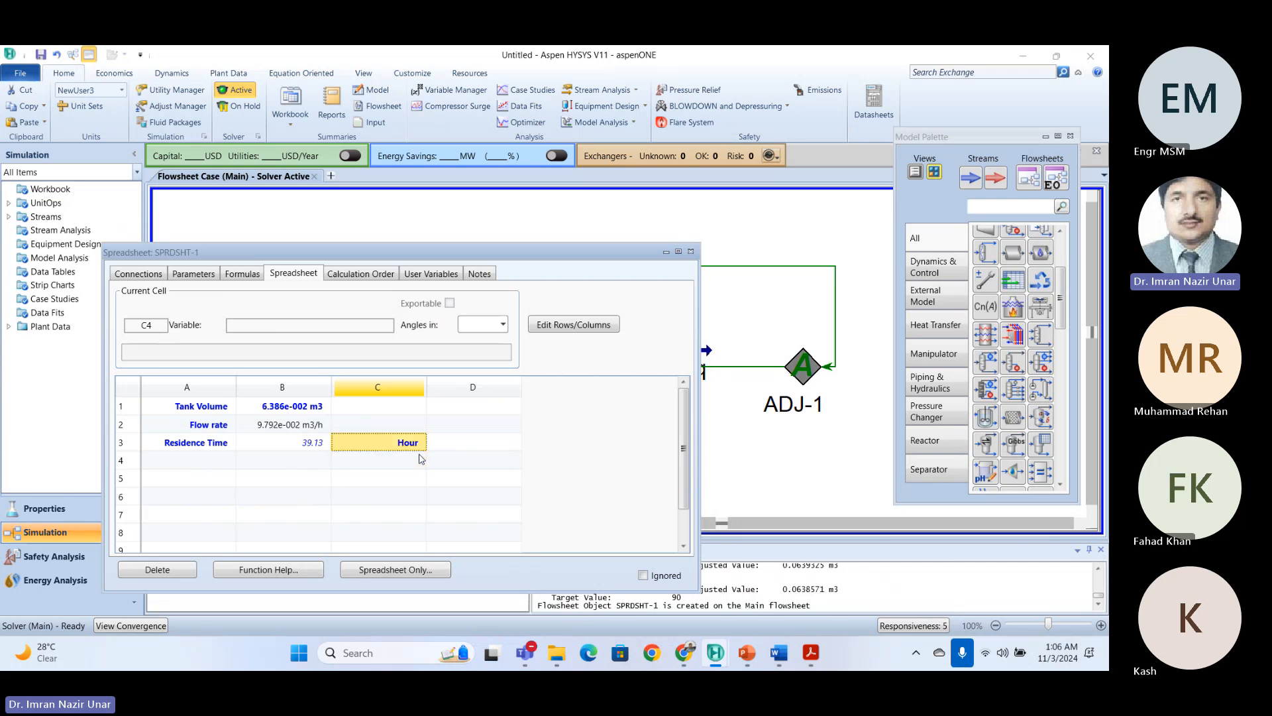
{"action": "key", "text": "Delete"}
{"action": "left_click", "coordinate": [403, 460]}
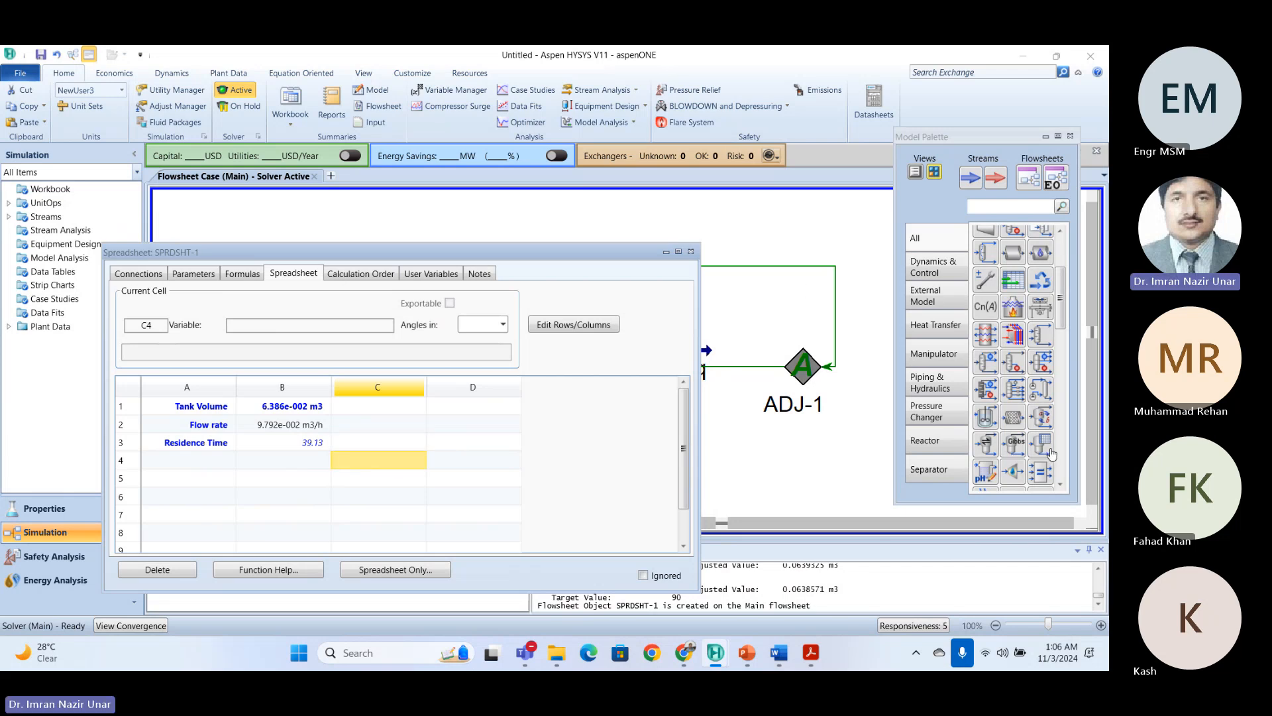
Return to the spreadsheet cells and compare the residence time with step 4.21 in the RX-003H lesson PDF.
{"action": "left_click", "coordinate": [413, 274]}
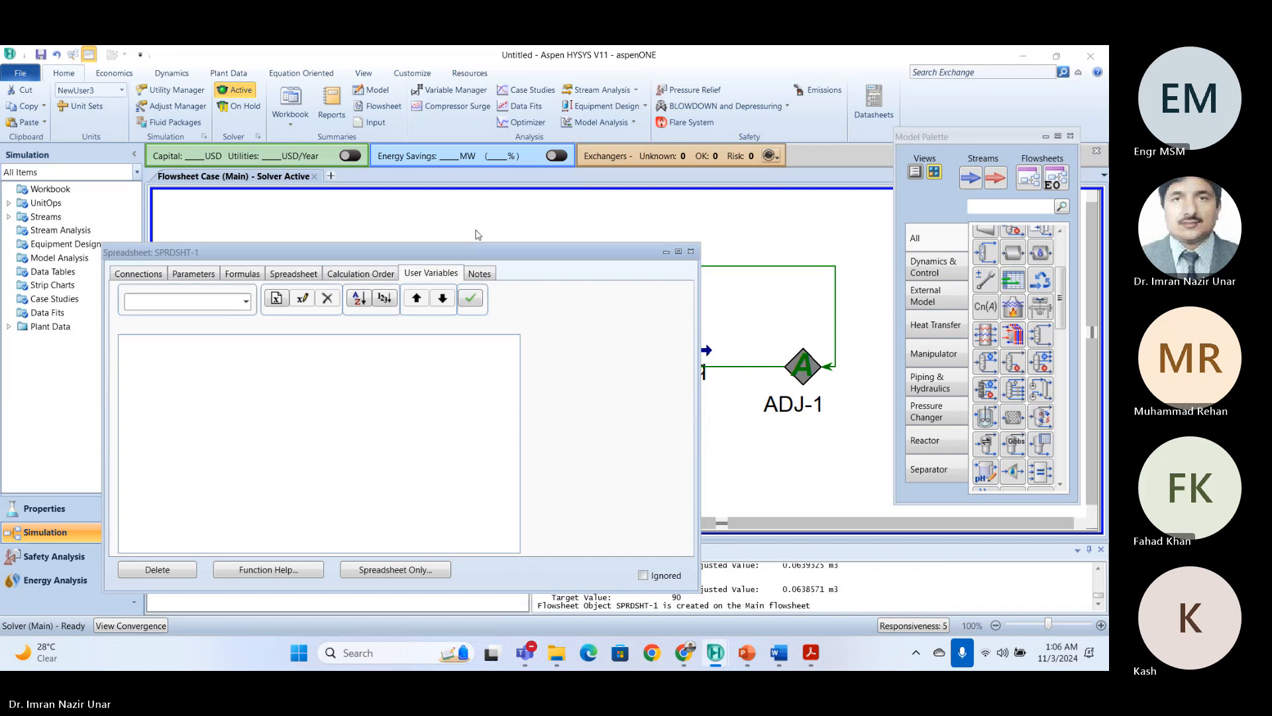
{"action": "left_click", "coordinate": [298, 274]}
{"action": "mouse_move", "coordinate": [806, 667]}
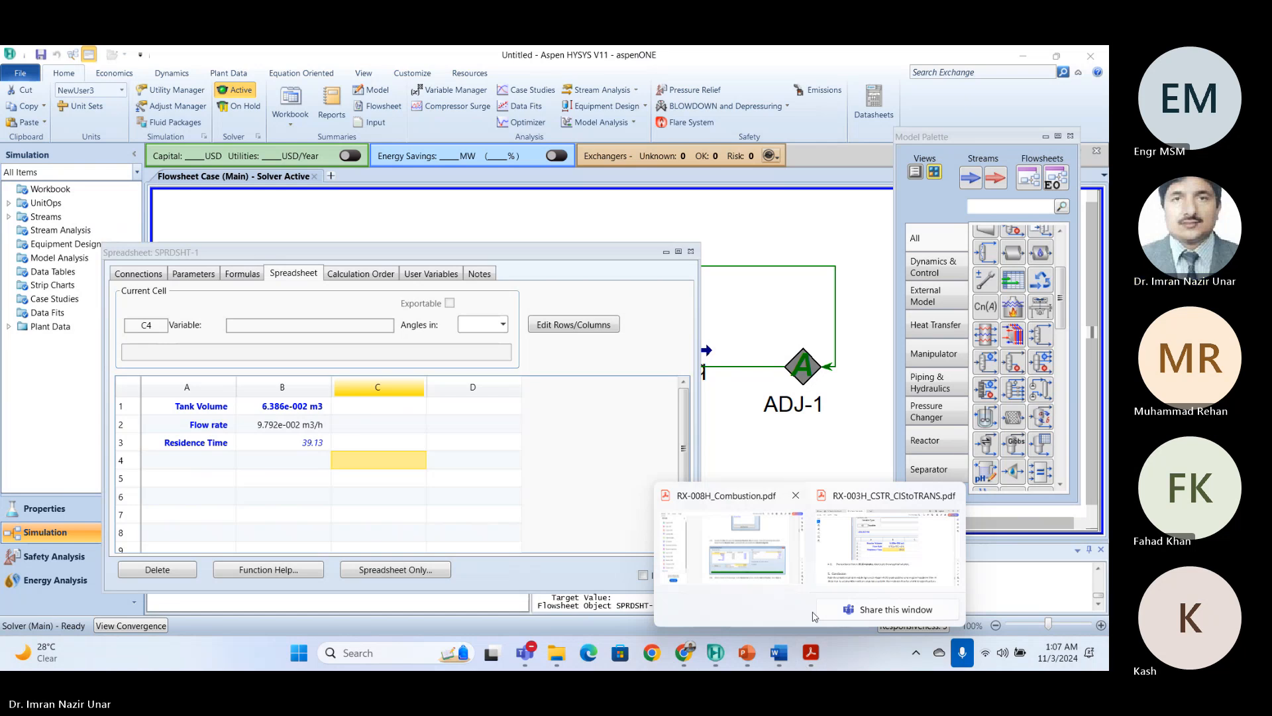
{"action": "left_click", "coordinate": [891, 571]}
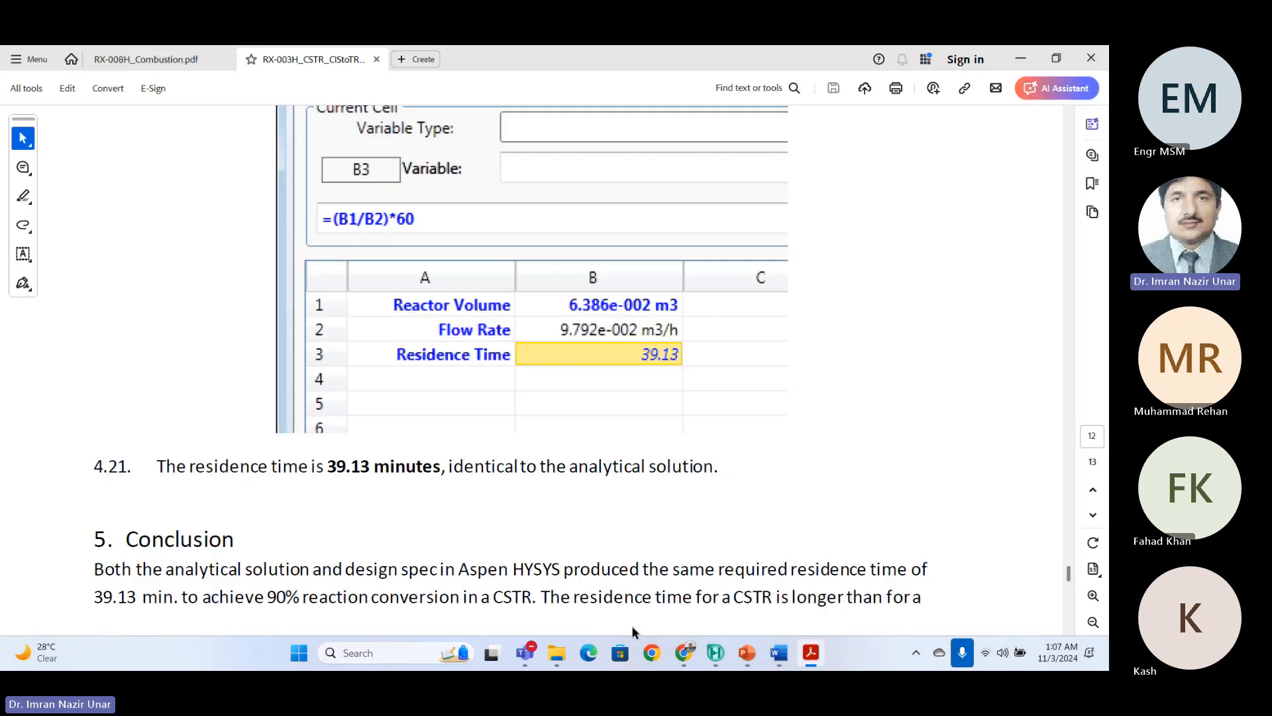
Switch to File Explorer and go up to the Reactors folder to review the RX-003H to RX-008H lesson folders.
{"action": "mouse_move", "coordinate": [555, 659]}
{"action": "left_click", "coordinate": [591, 532]}
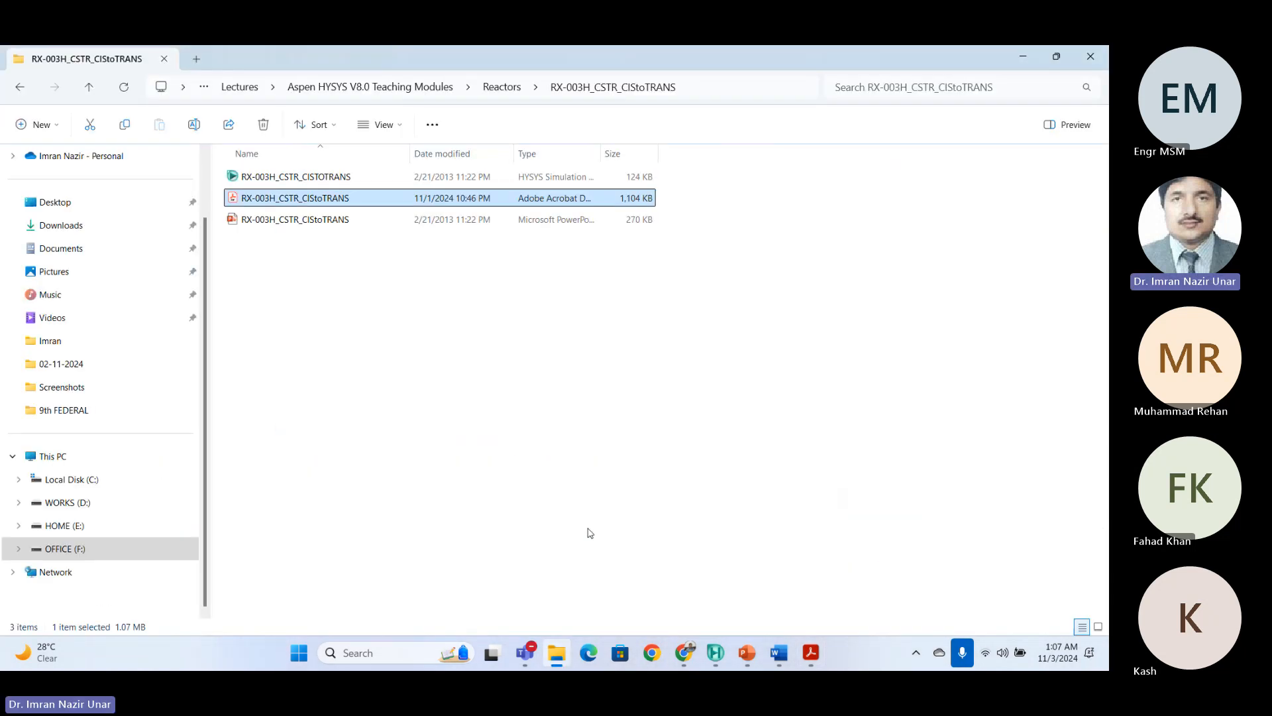
{"action": "left_click", "coordinate": [89, 87]}
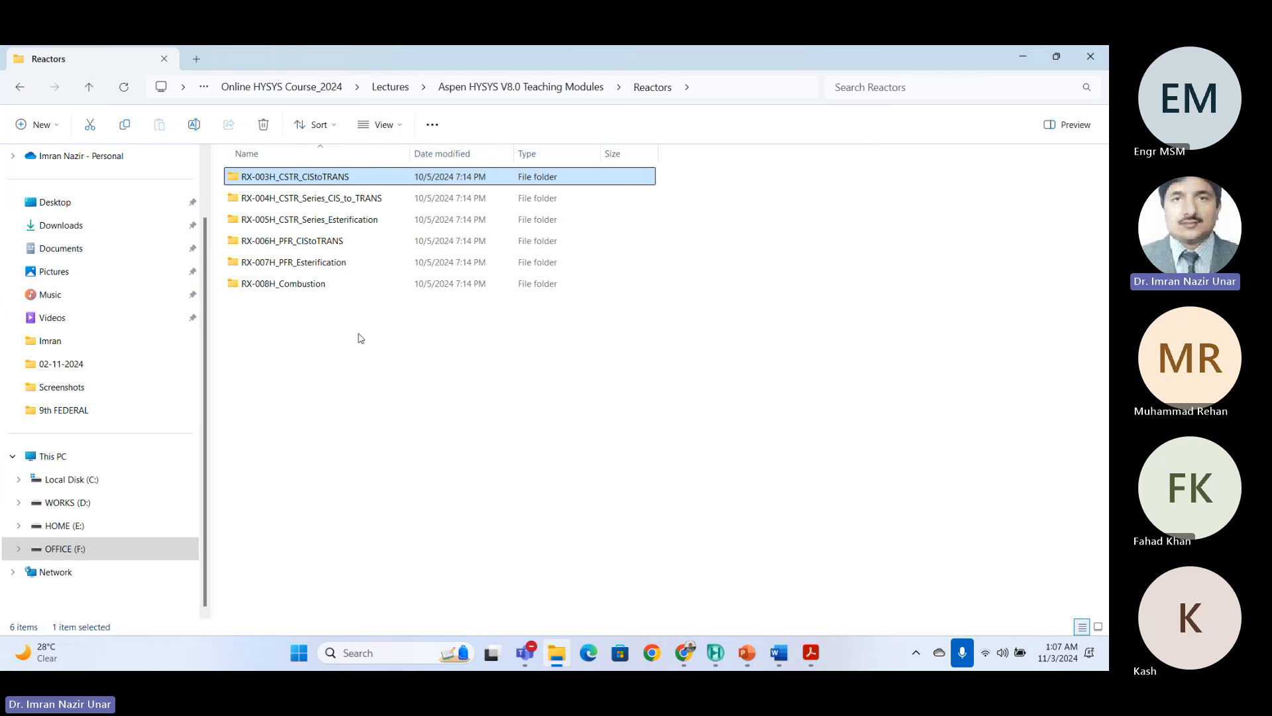
{"action": "left_click_drag", "start_coordinate": [345, 306], "coordinate": [314, 174]}
{"action": "left_click", "coordinate": [279, 323]}
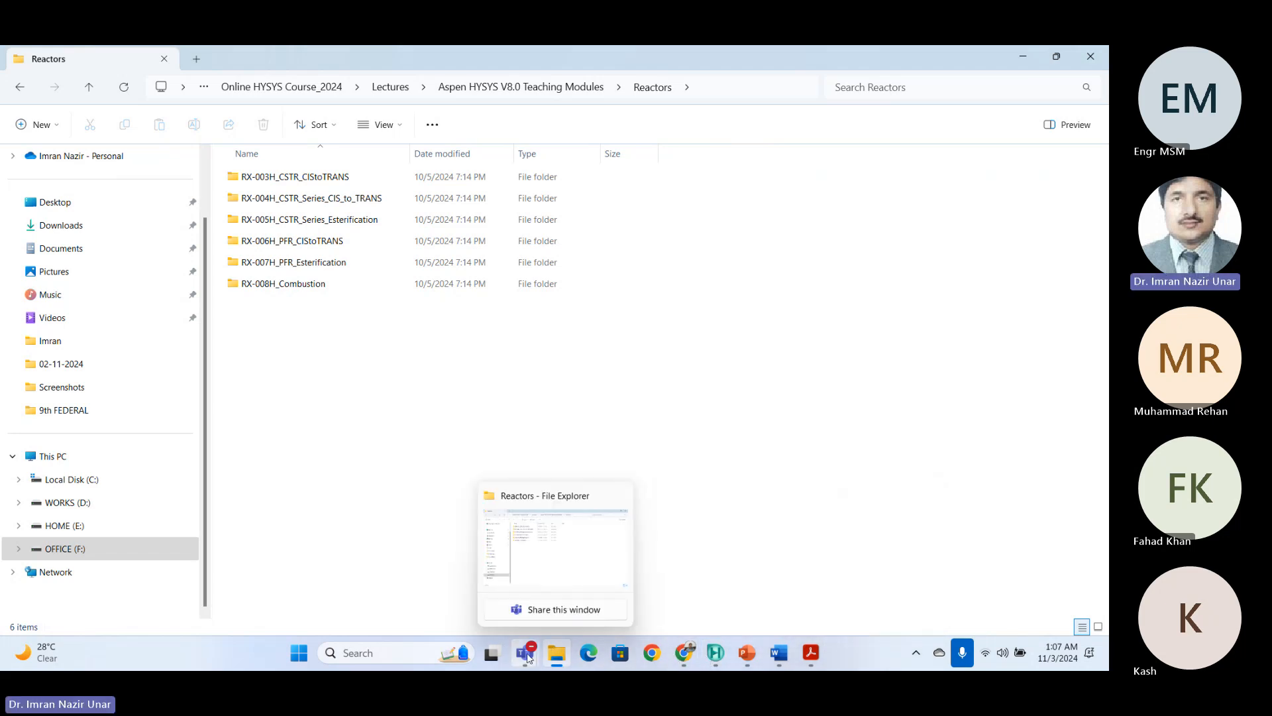
Switch to the Online HYSYS Course meeting in Microsoft Teams, dismiss the recording notice and leave the meeting.
{"action": "mouse_move", "coordinate": [525, 652]}
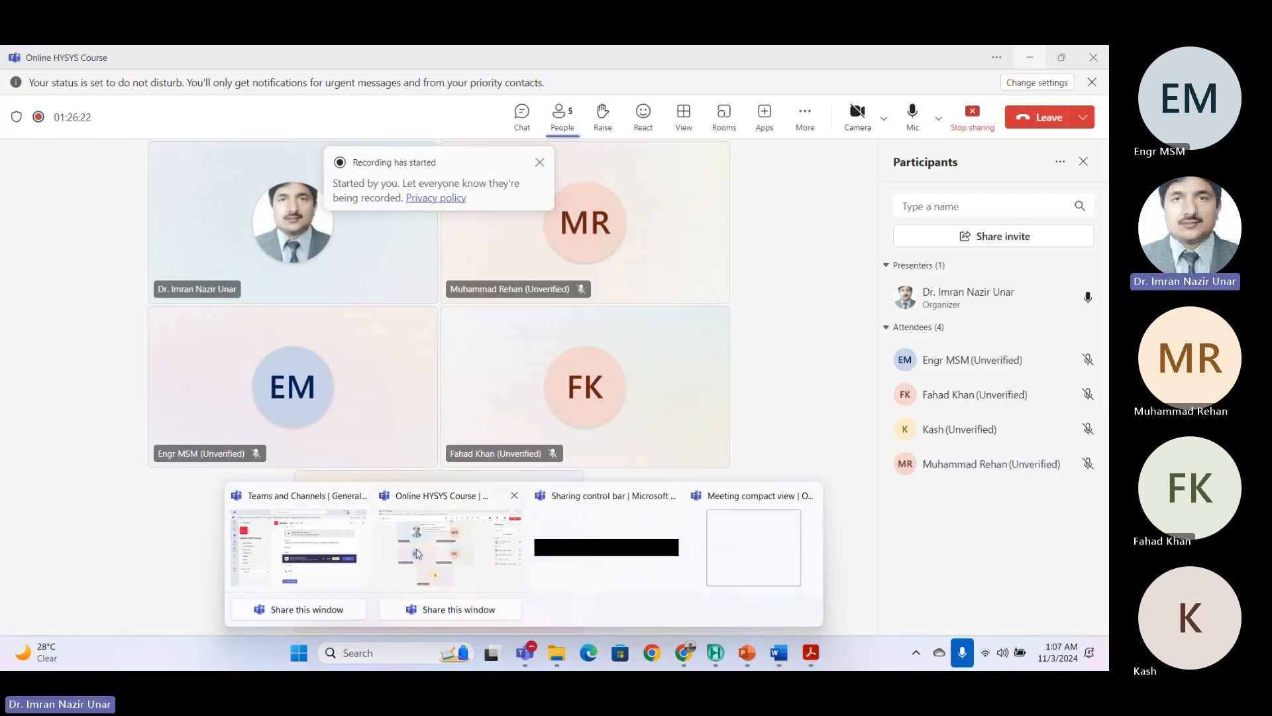
{"action": "left_click", "coordinate": [451, 549]}
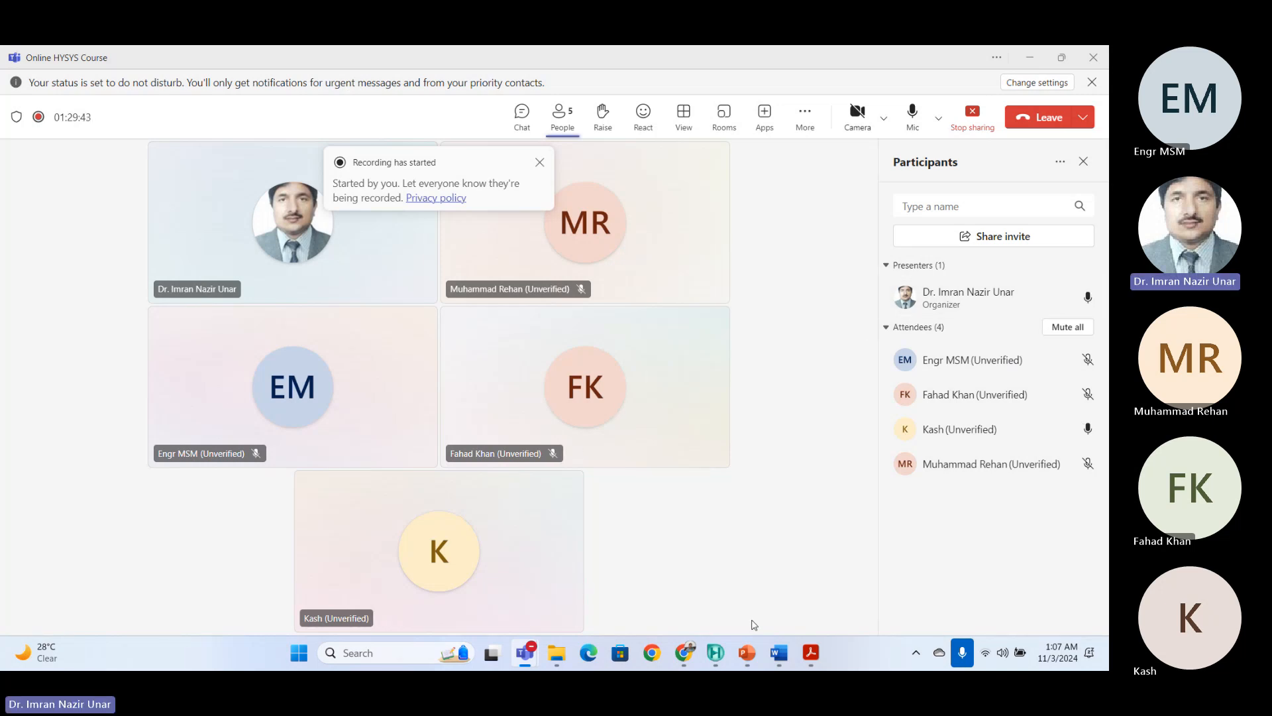
{"action": "mouse_move", "coordinate": [716, 653]}
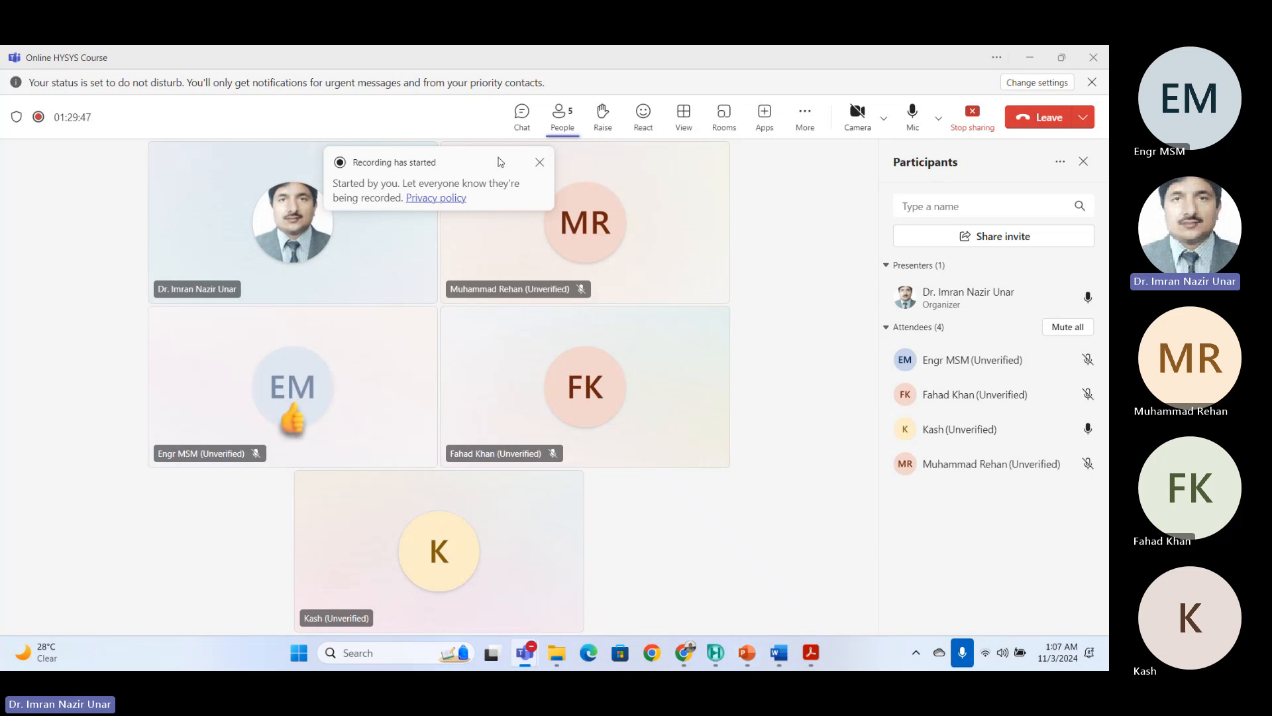
{"action": "left_click_drag", "start_coordinate": [467, 160], "coordinate": [273, 181]}
{"action": "left_click", "coordinate": [732, 364]}
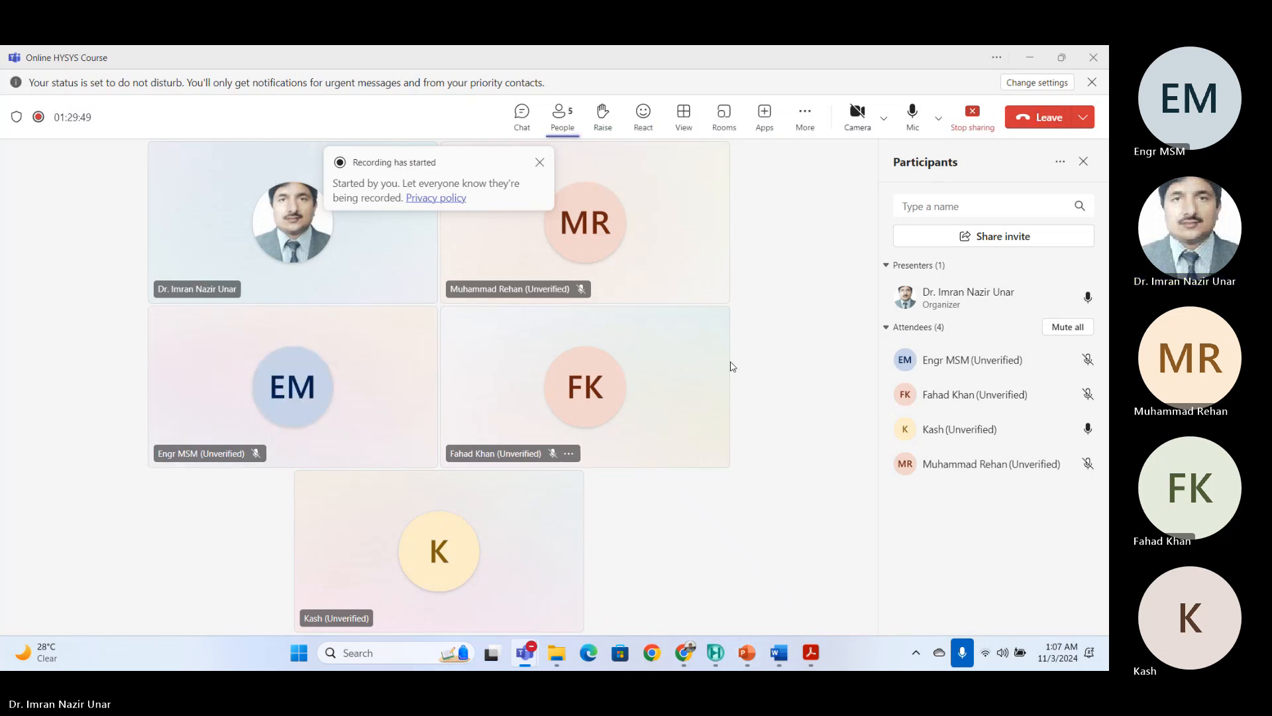
{"action": "left_click", "coordinate": [539, 164]}
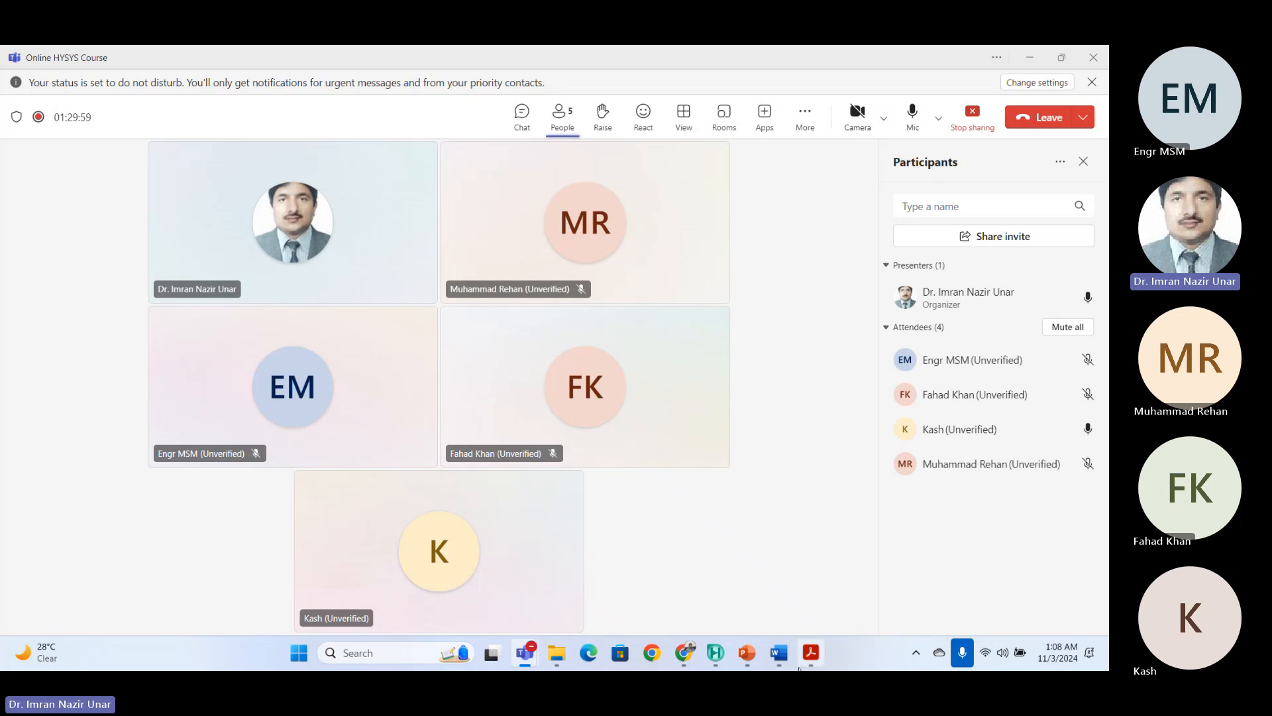
{"action": "mouse_move", "coordinate": [803, 655]}
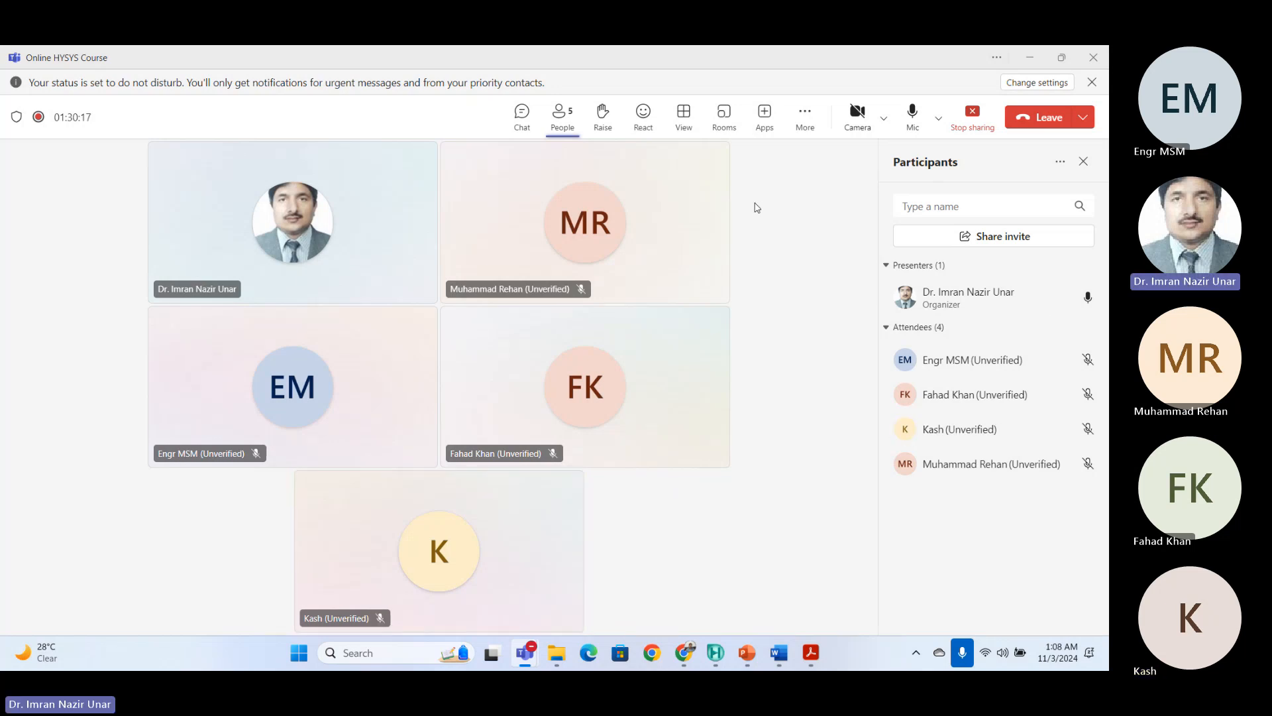
{"action": "left_click", "coordinate": [1058, 118]}
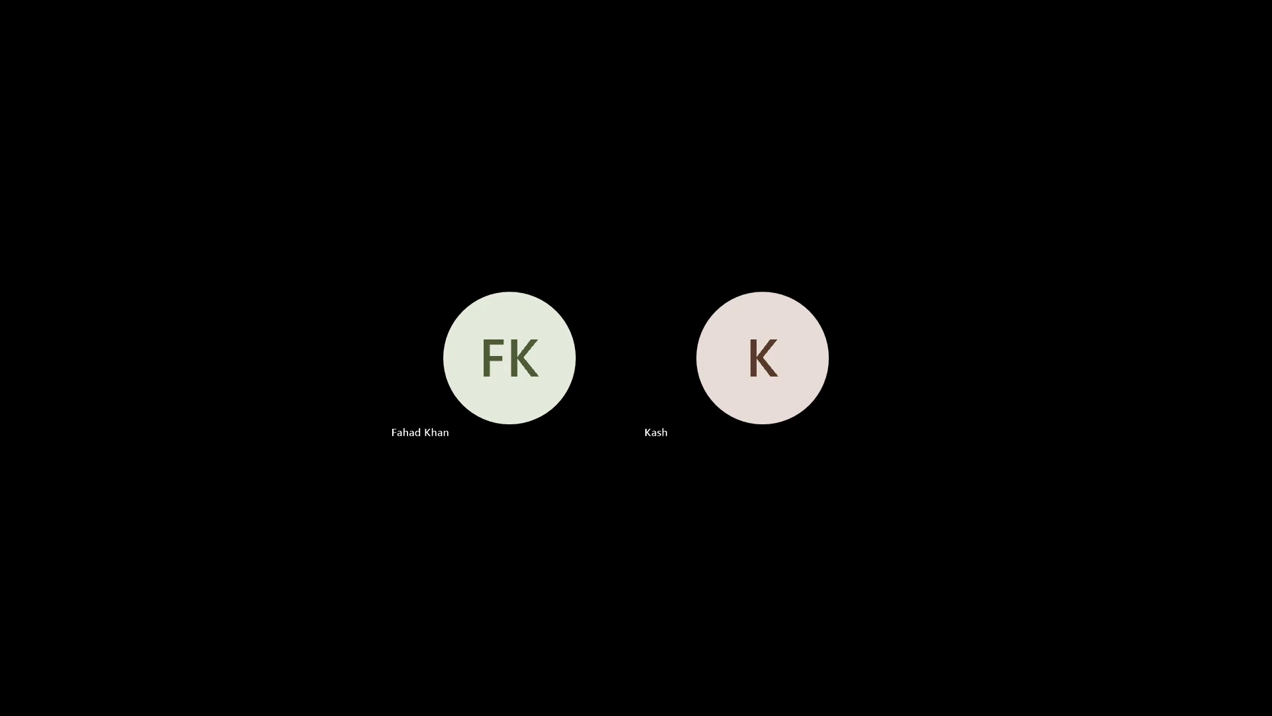